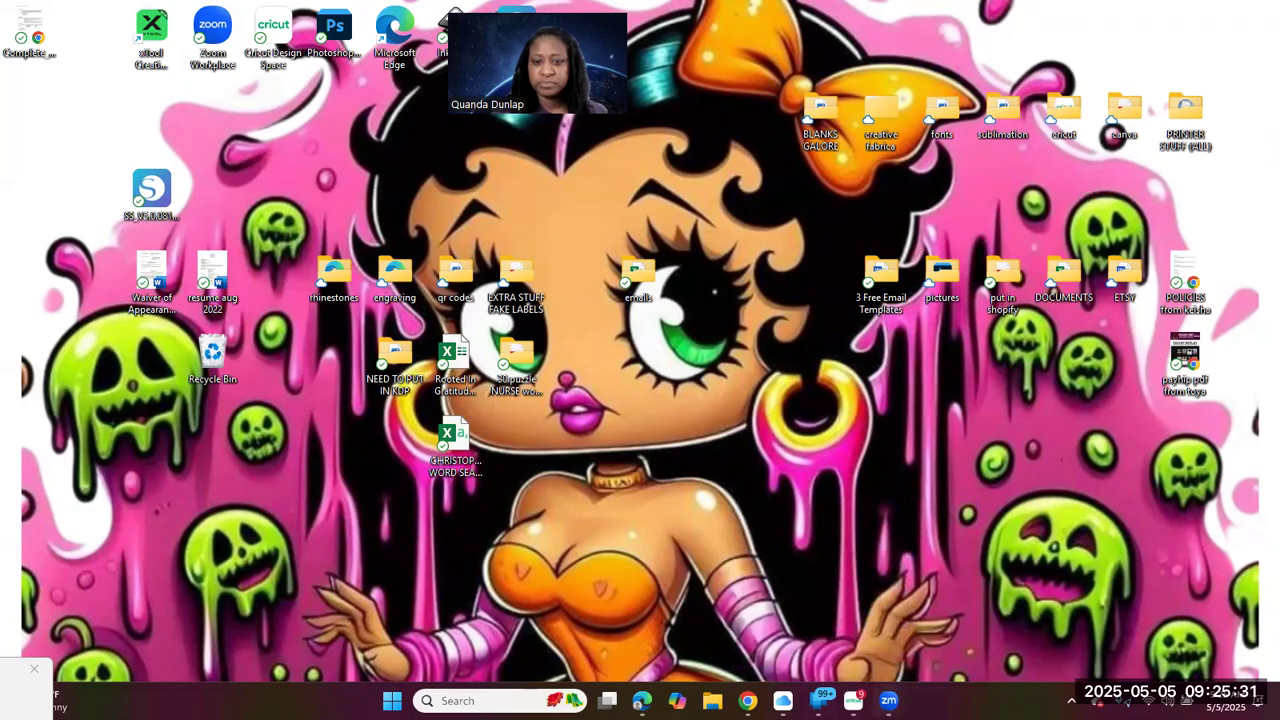
Switch to ChatGPT in Microsoft Edge and begin a prompt with "act as an award winning journal writer and"
click(642, 701)
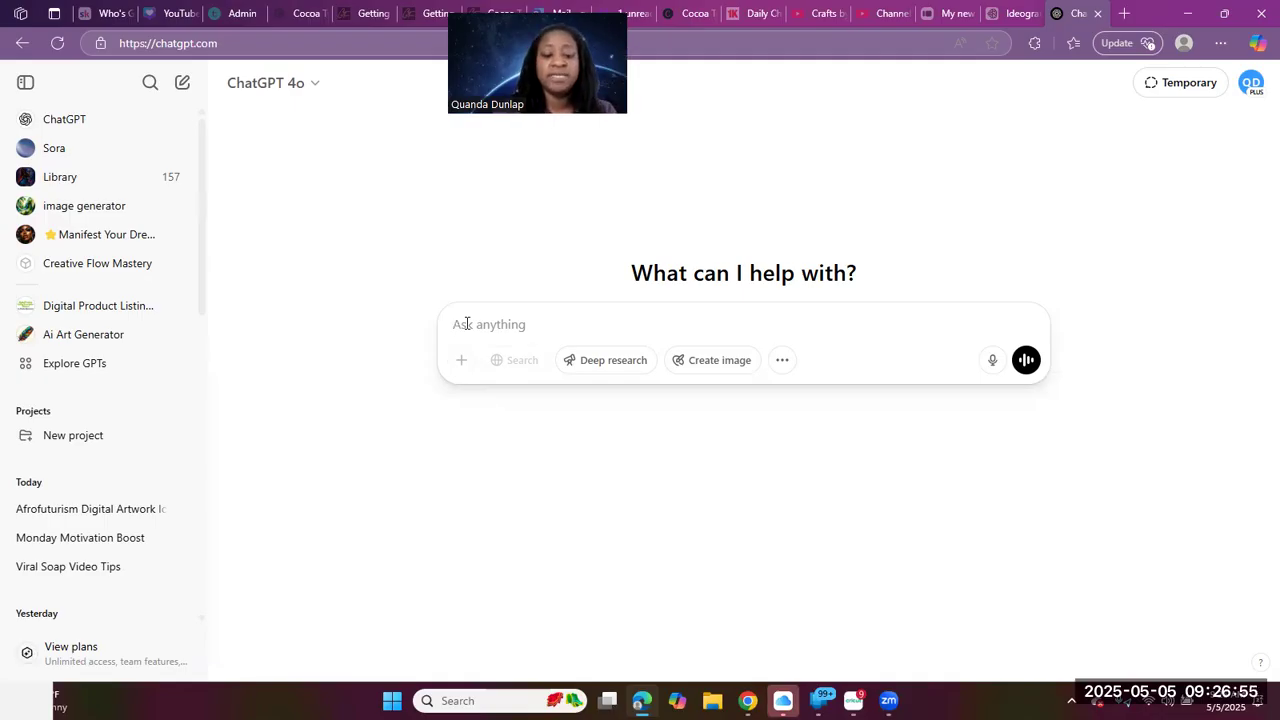
text(as)
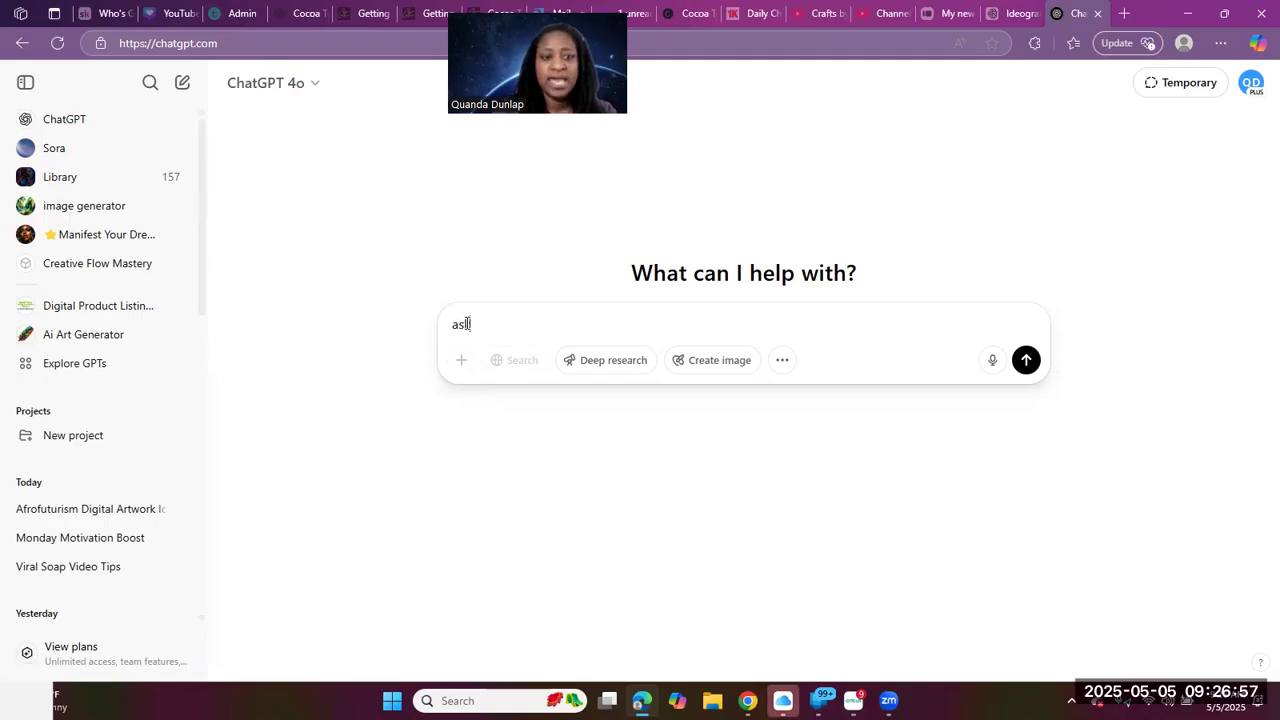
key(BackSpace)
text(ct a)
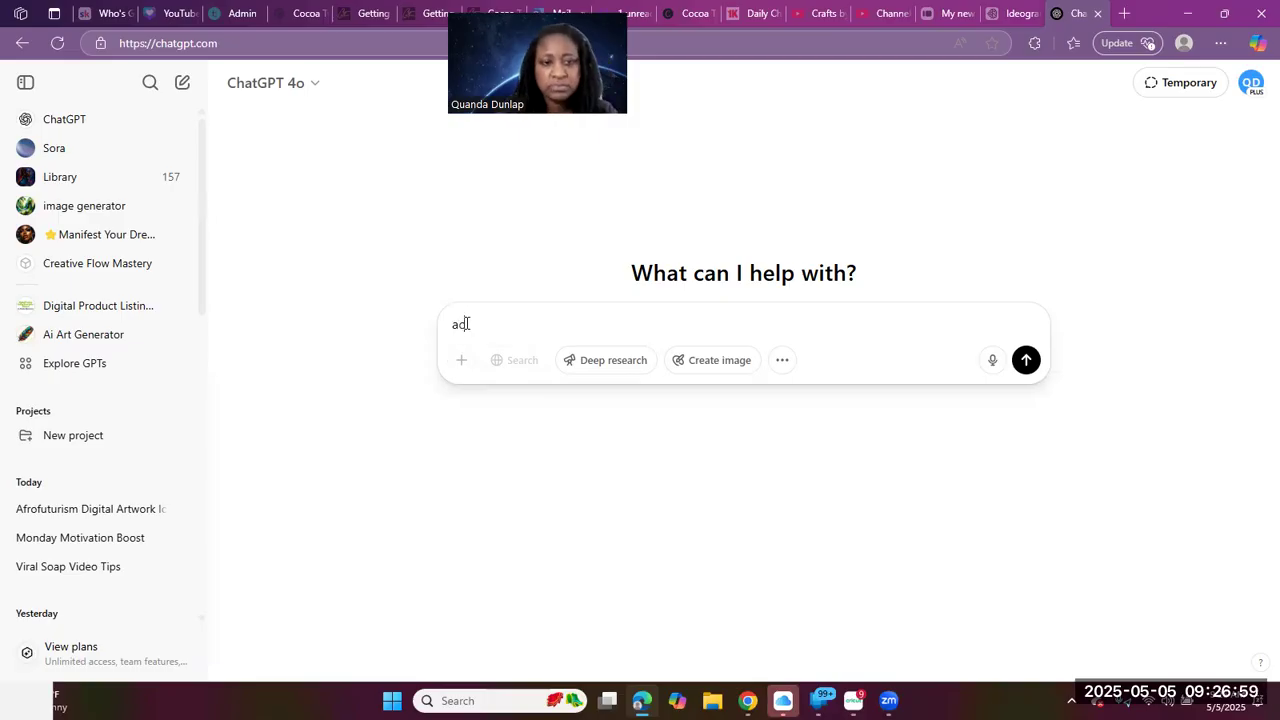
text(s an)
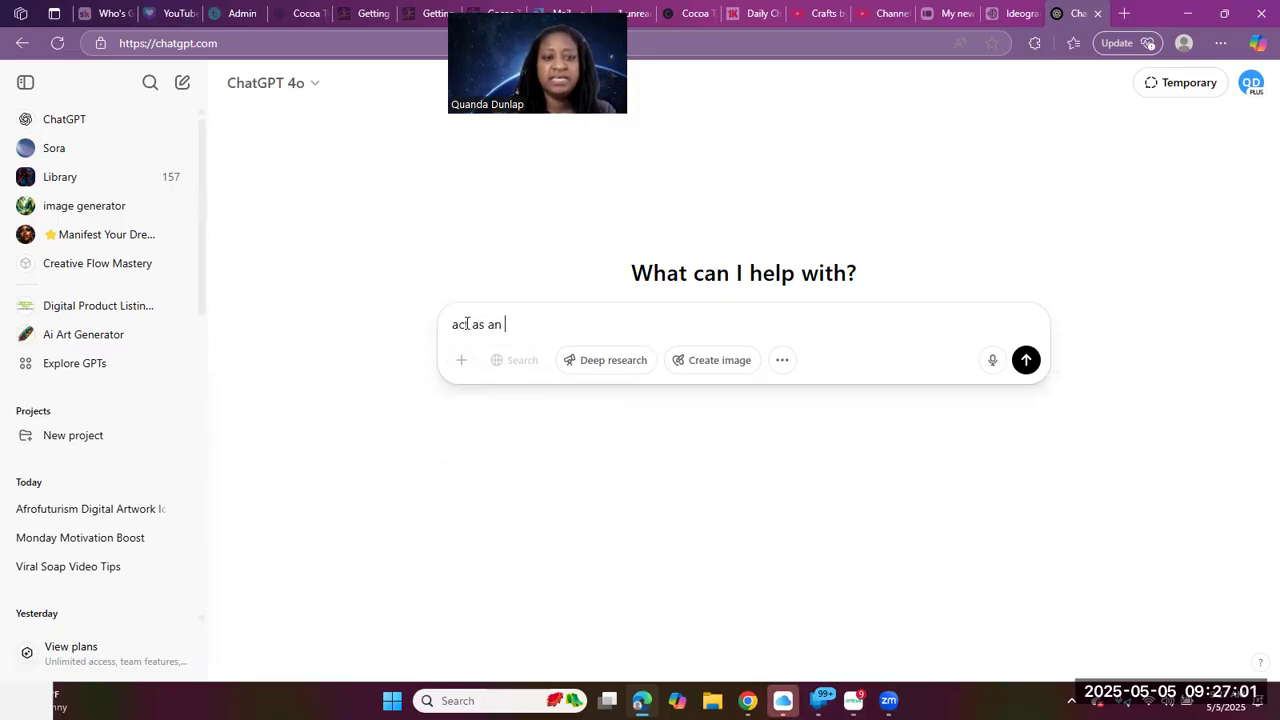
text( awa)
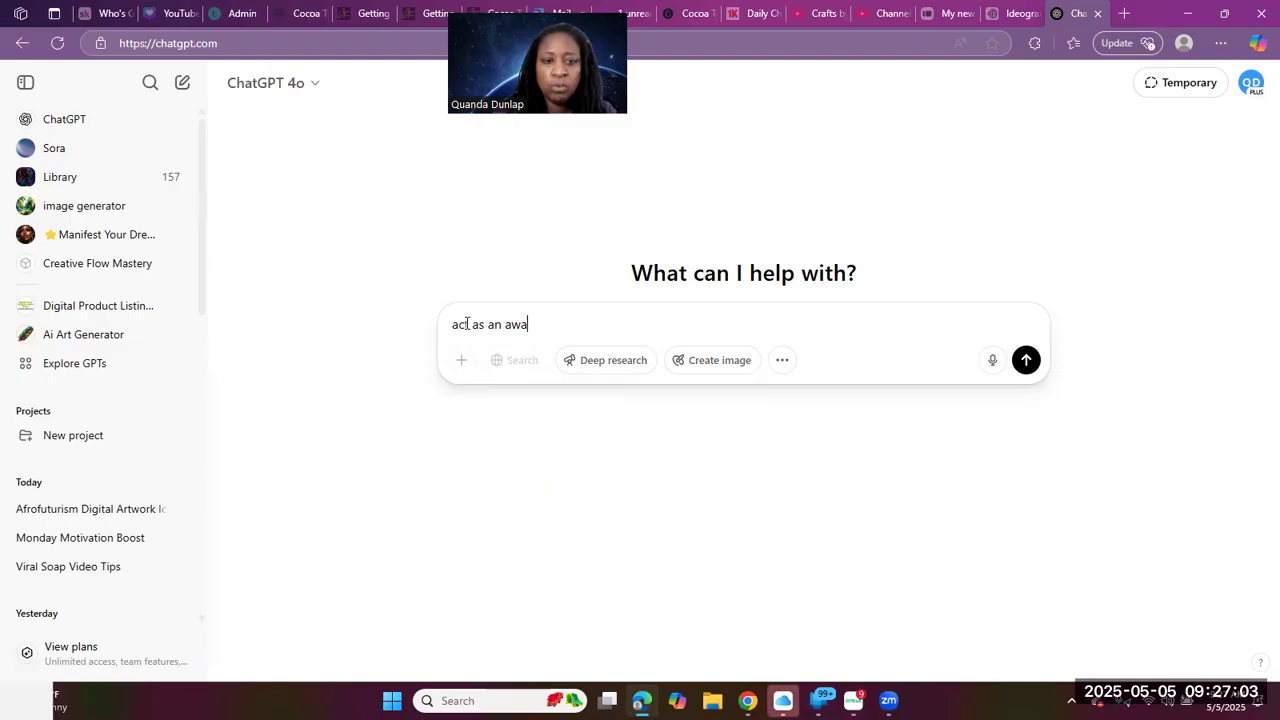
text(rd wi)
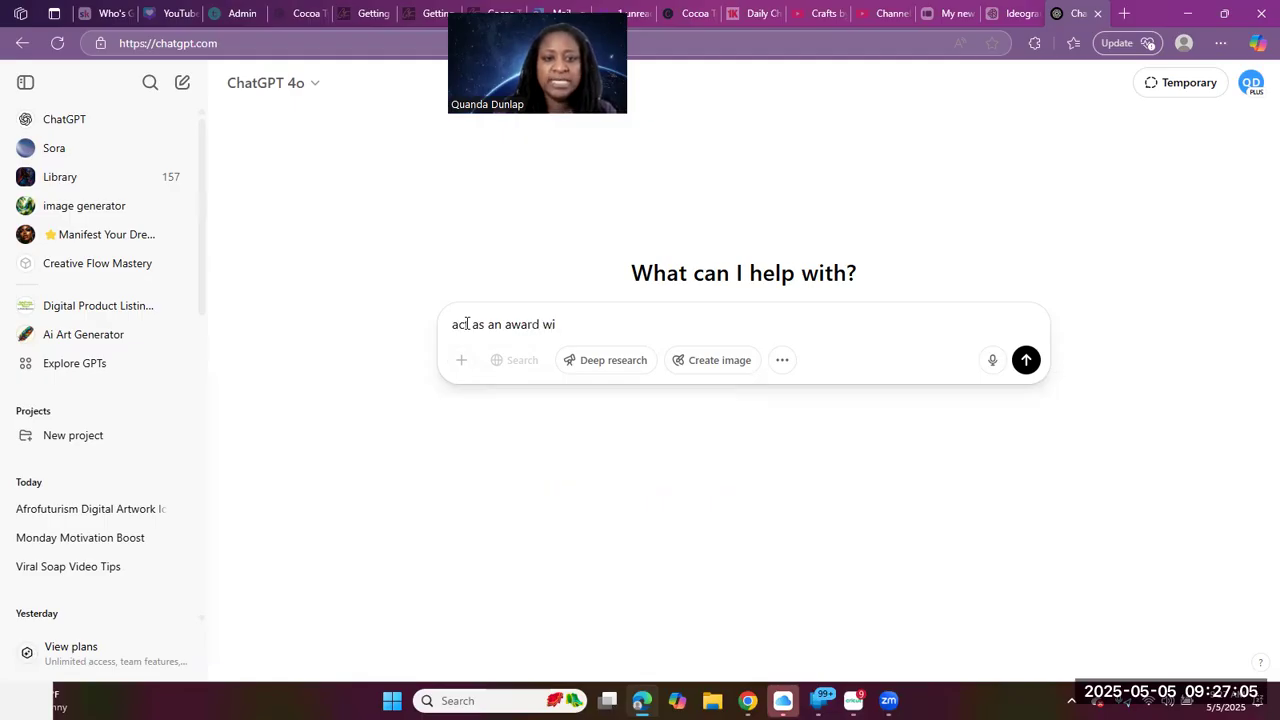
text(nning)
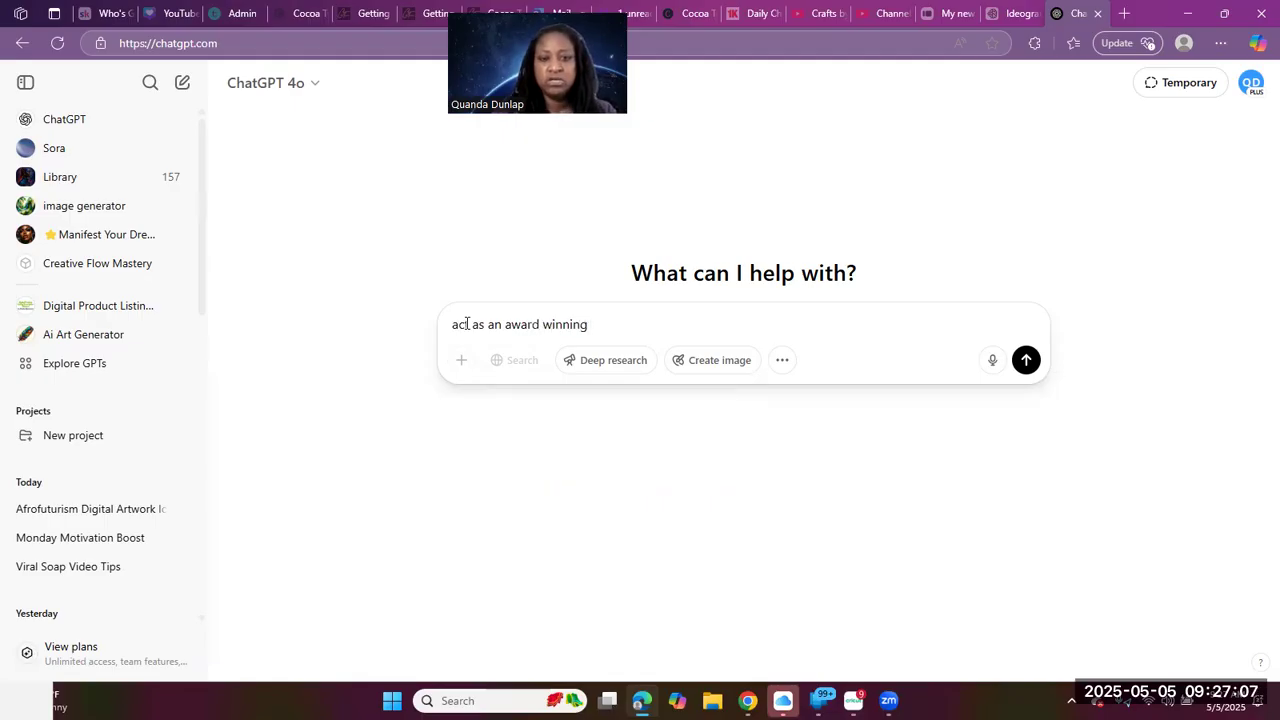
text( journal )
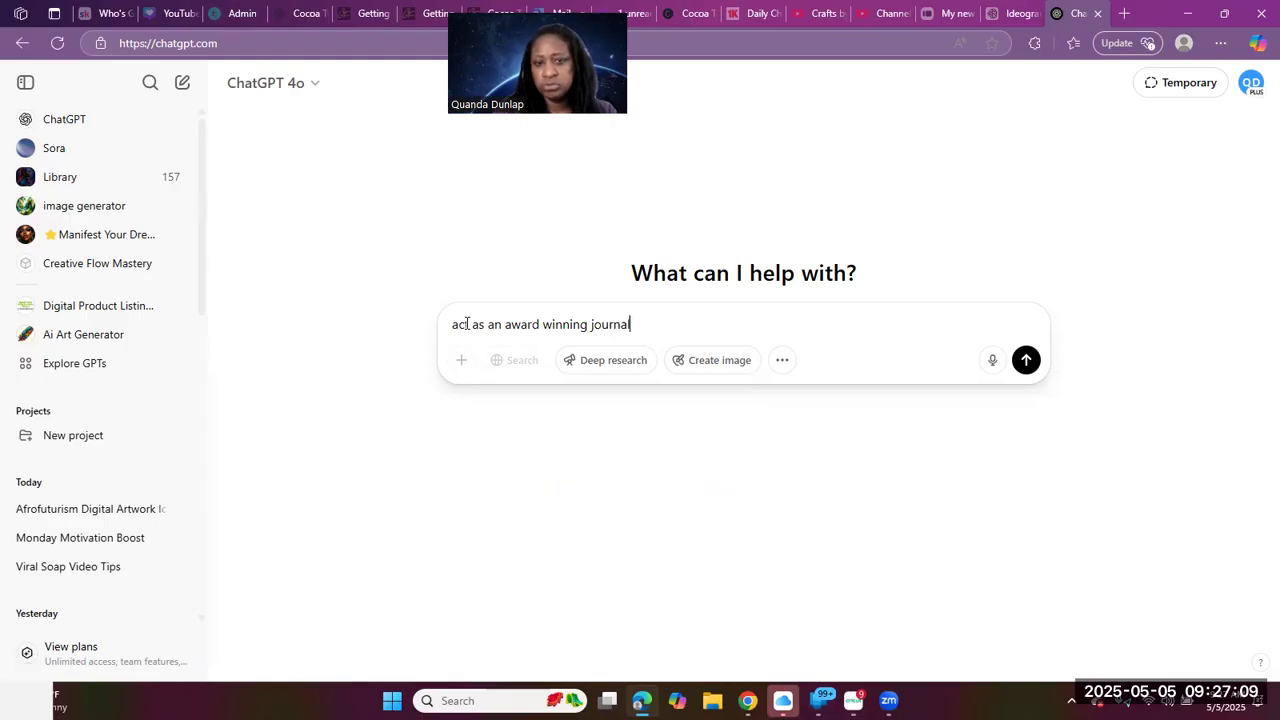
text(wri)
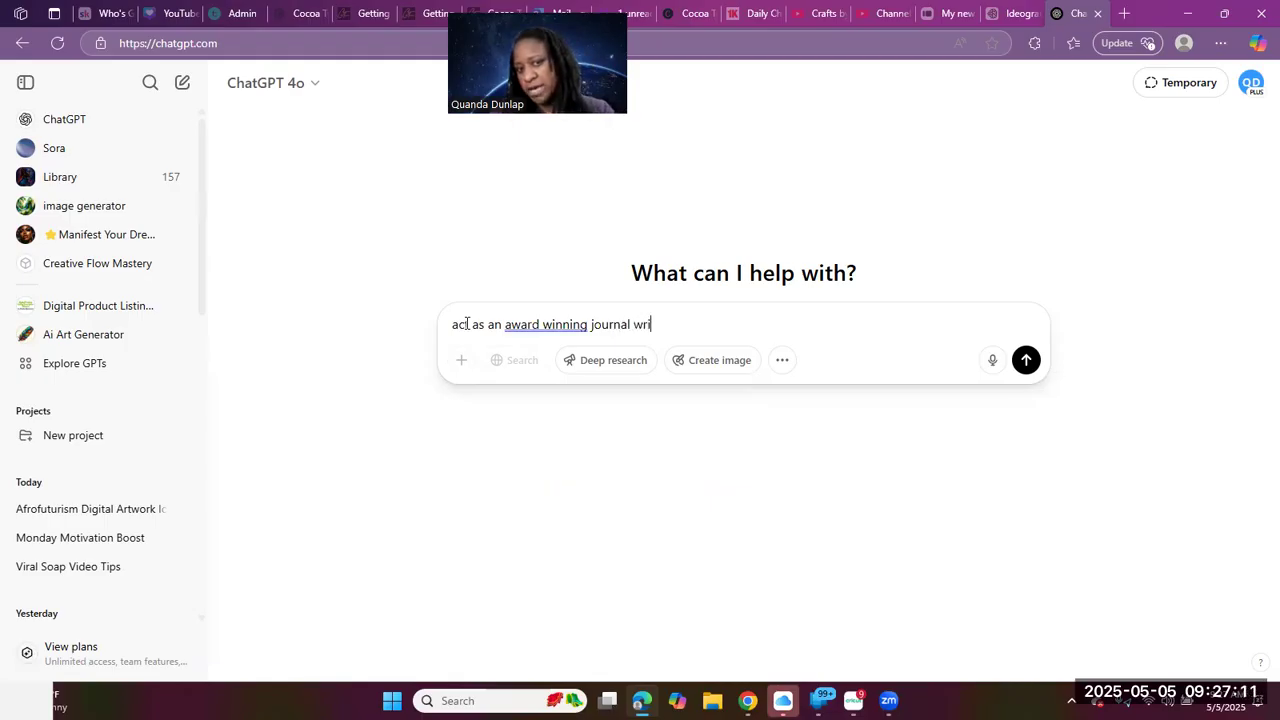
text(ter ad)
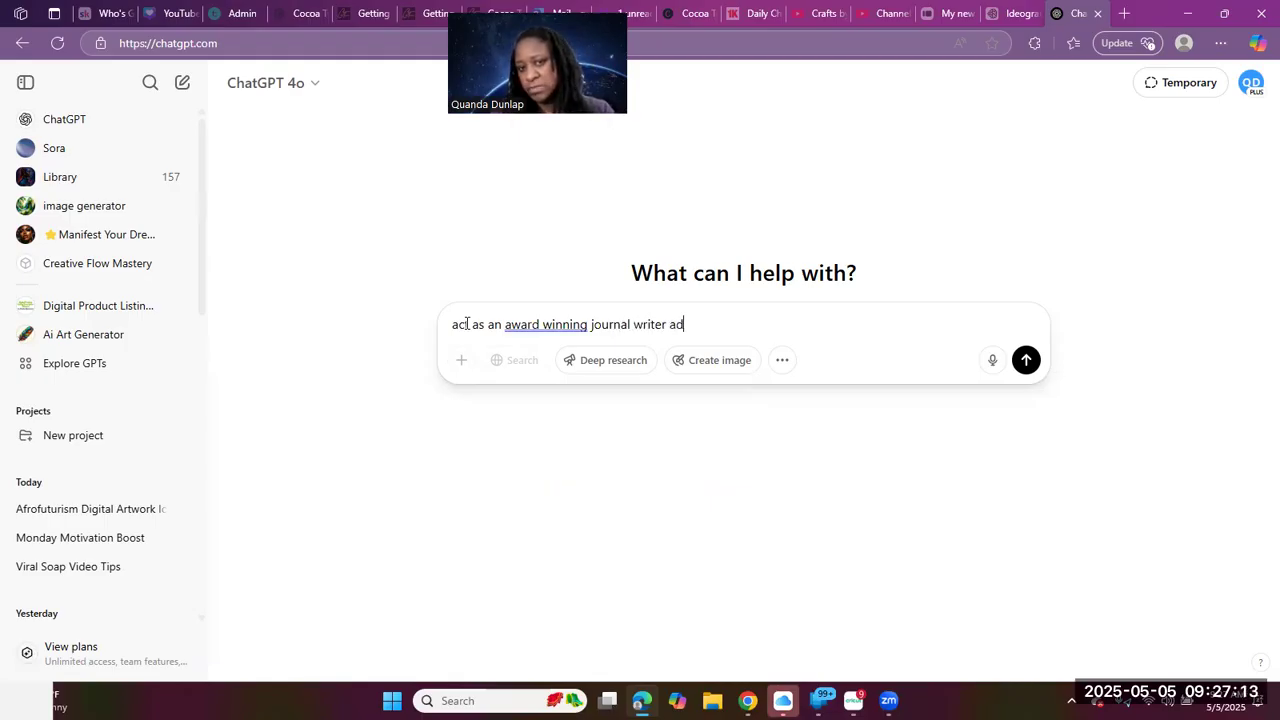
key(BackSpace)
text(nd c)
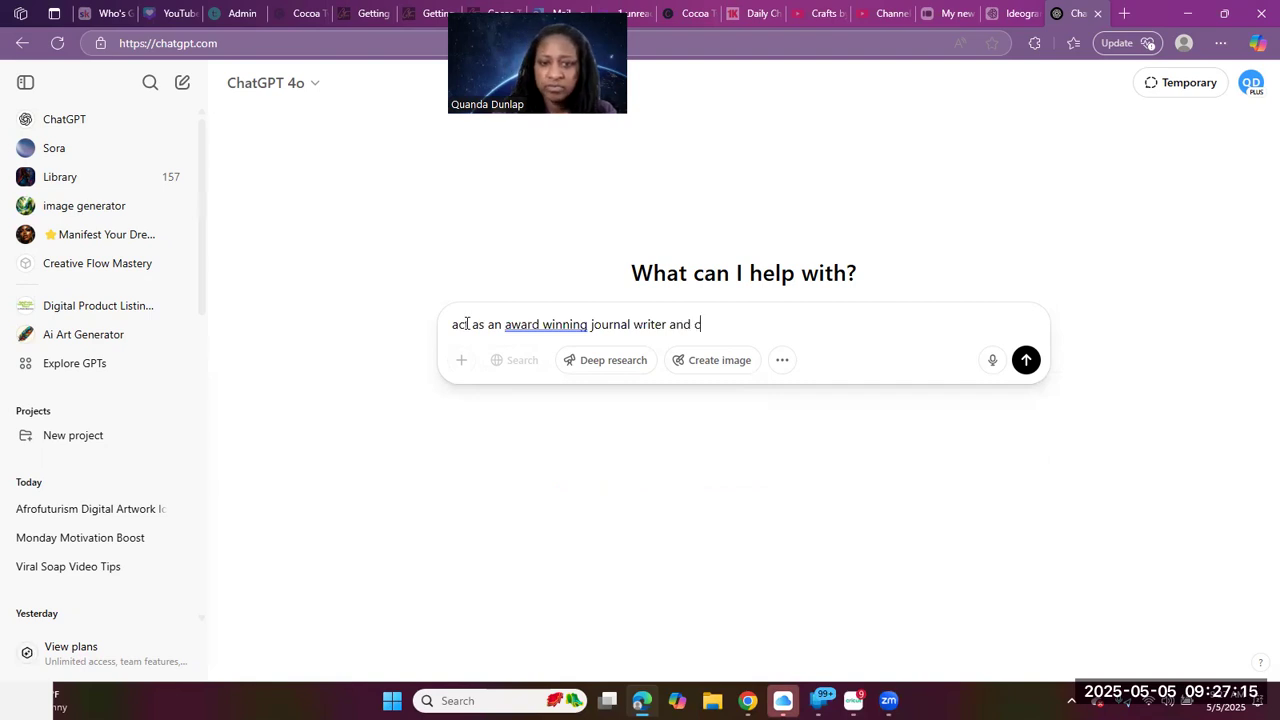
Continue the prompt with the request "create self guided journal prompts about mindset."
text(reate )
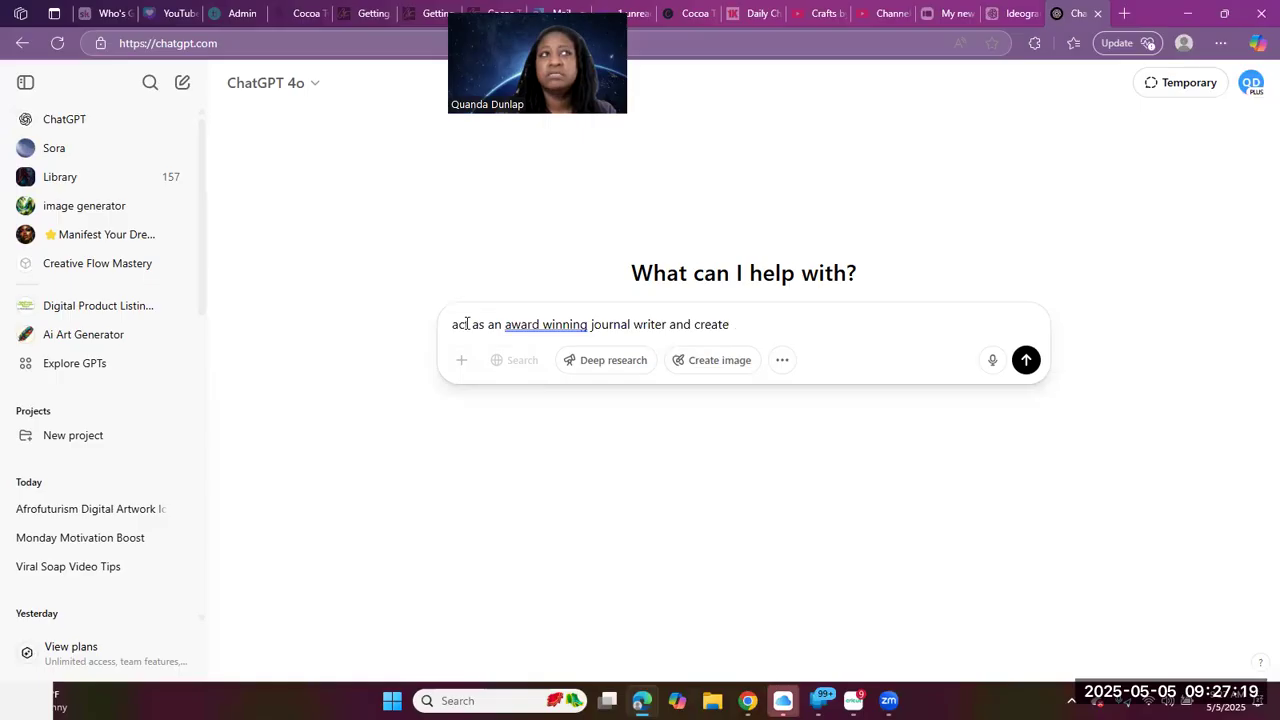
text(sel)
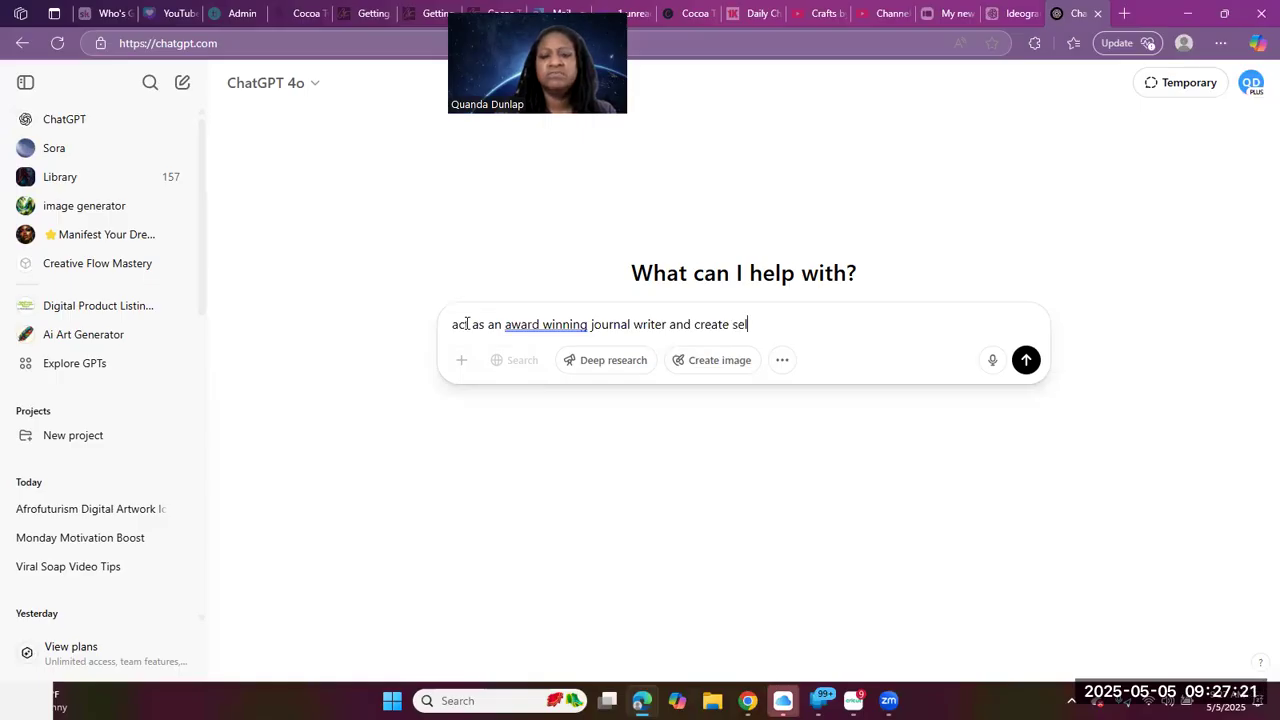
text(f g)
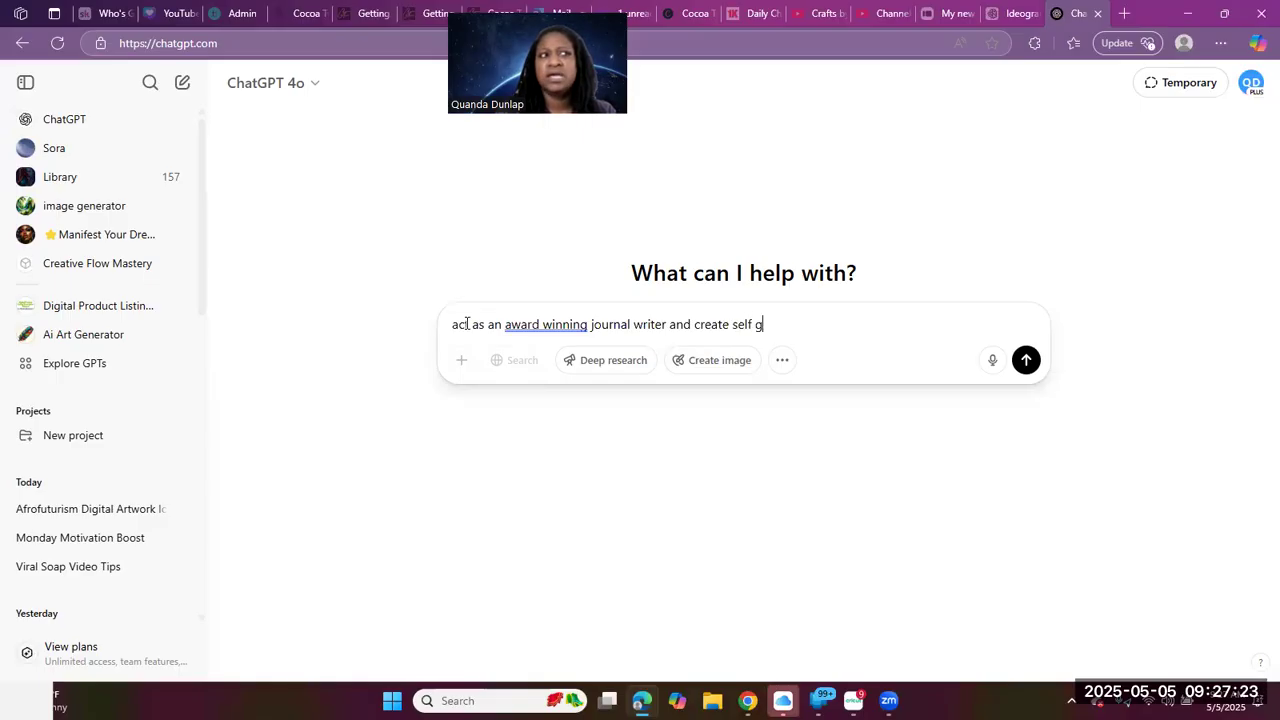
text(uided )
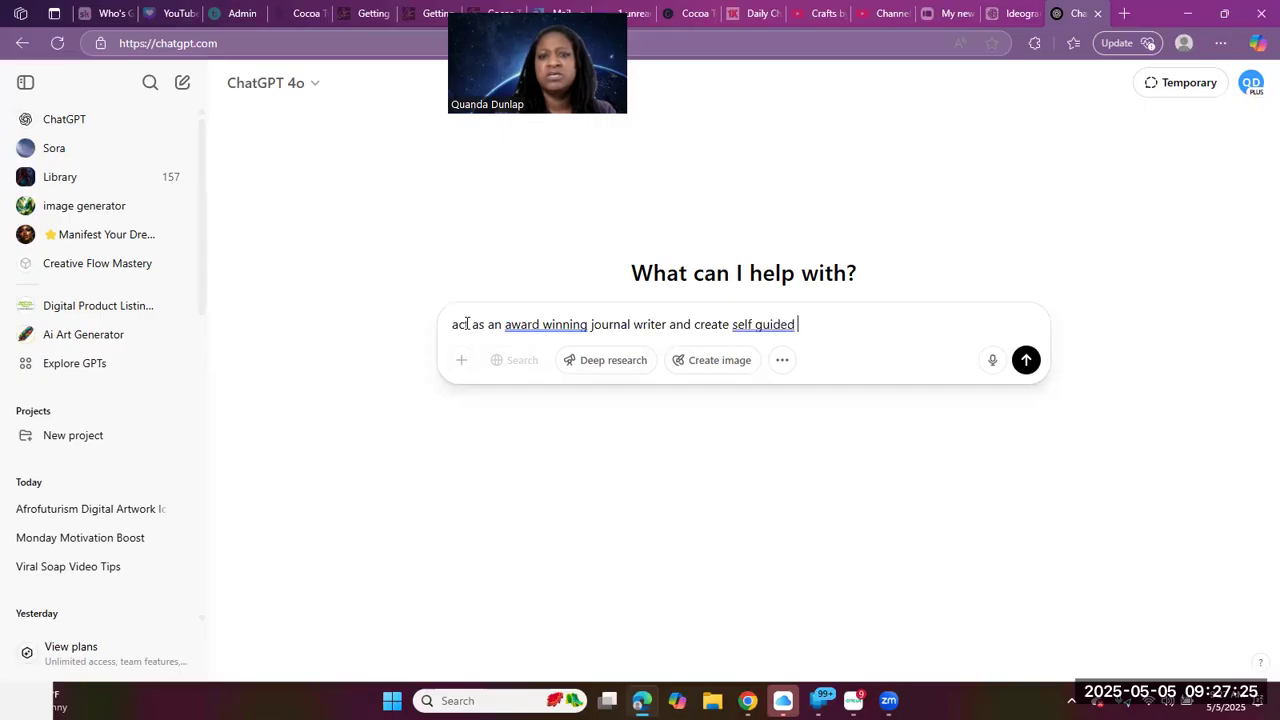
text(journal )
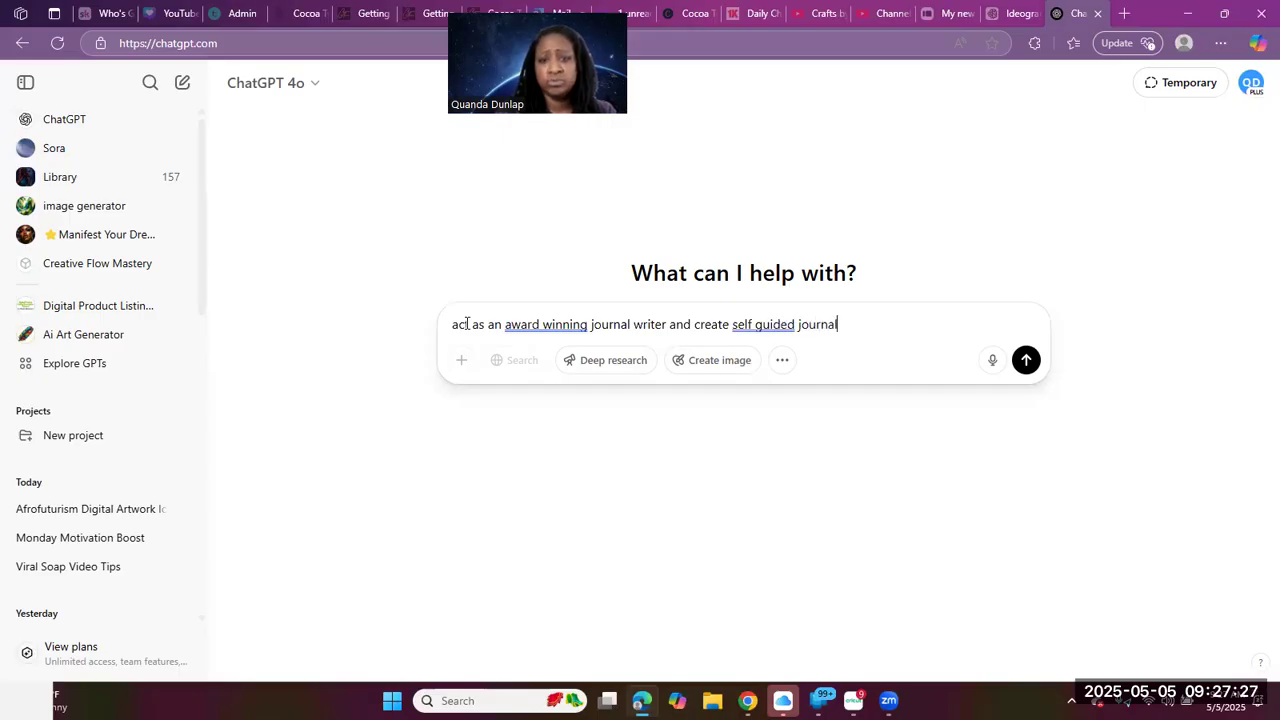
text(prompt)
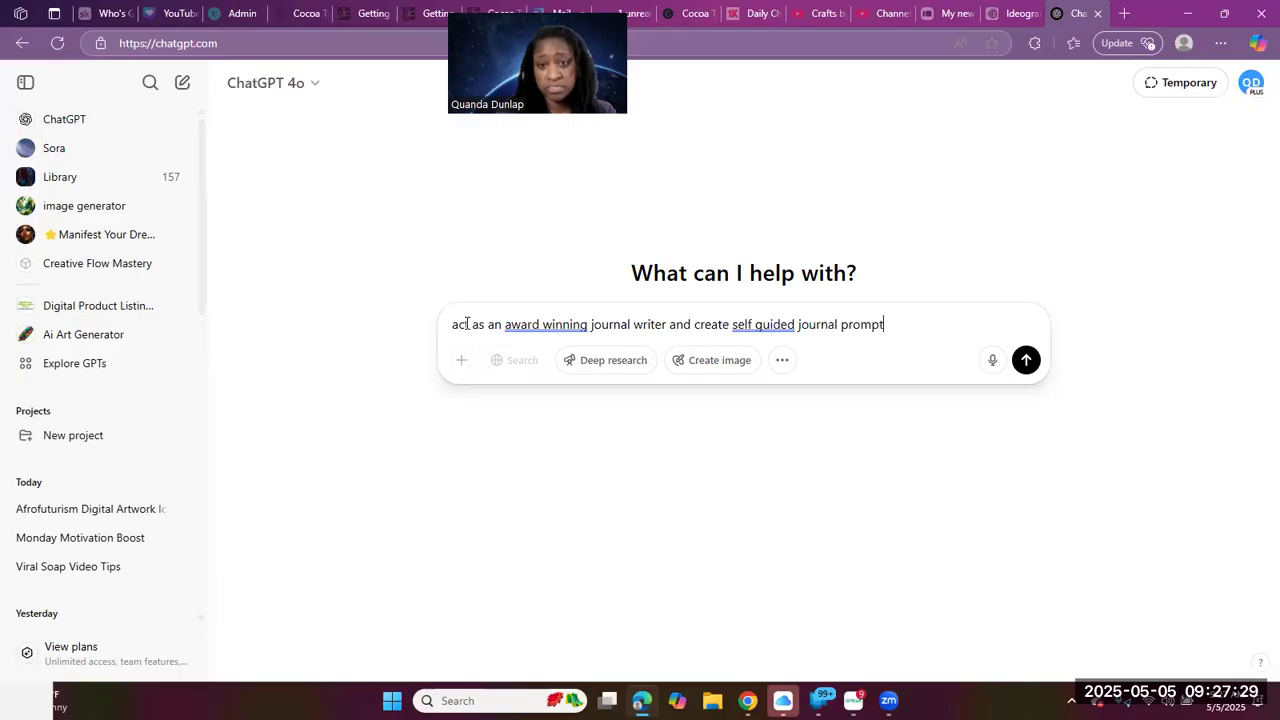
text(s for)
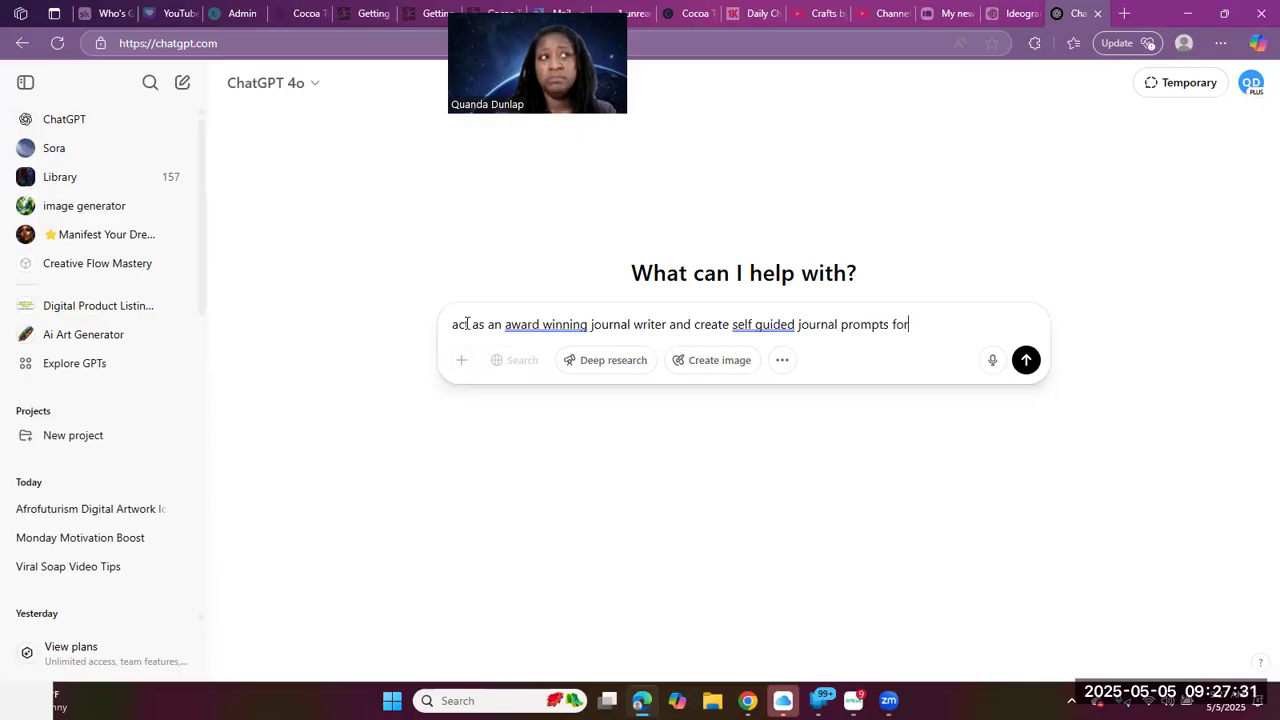
key(BackSpace)
key(BackSpace)
key(BackSpace)
text(about)
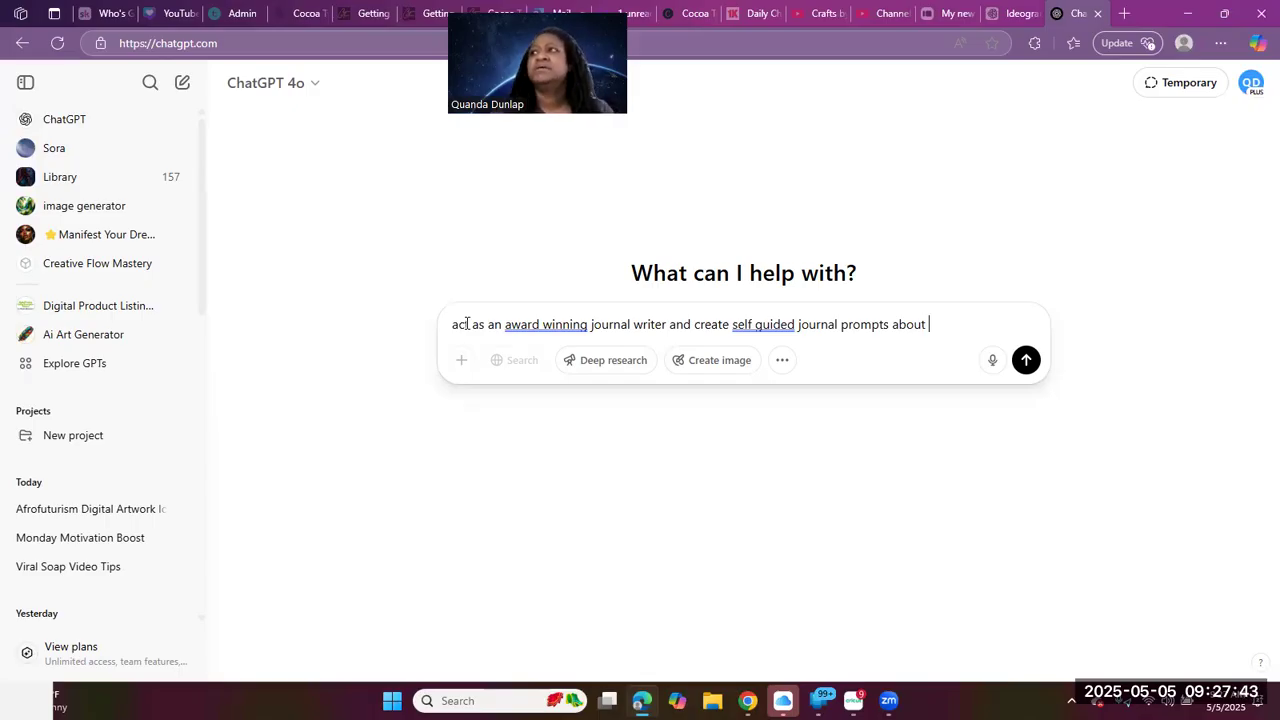
text(mindset)
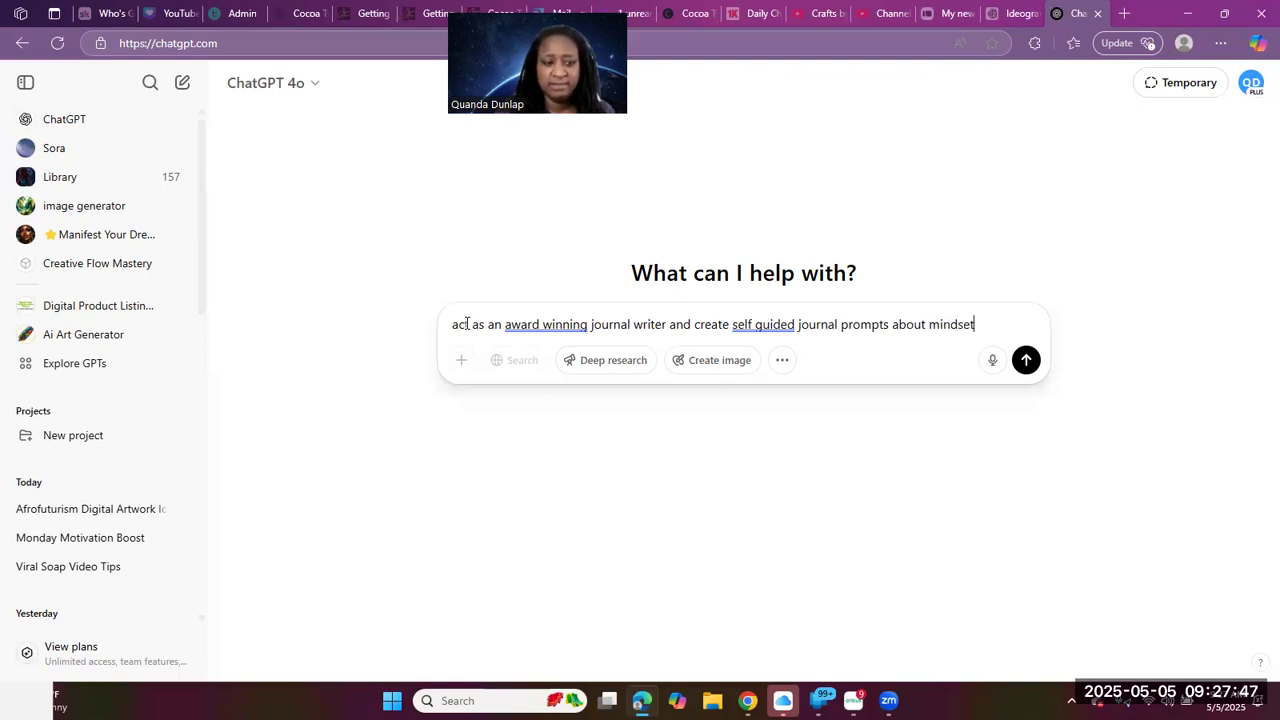
text(. )
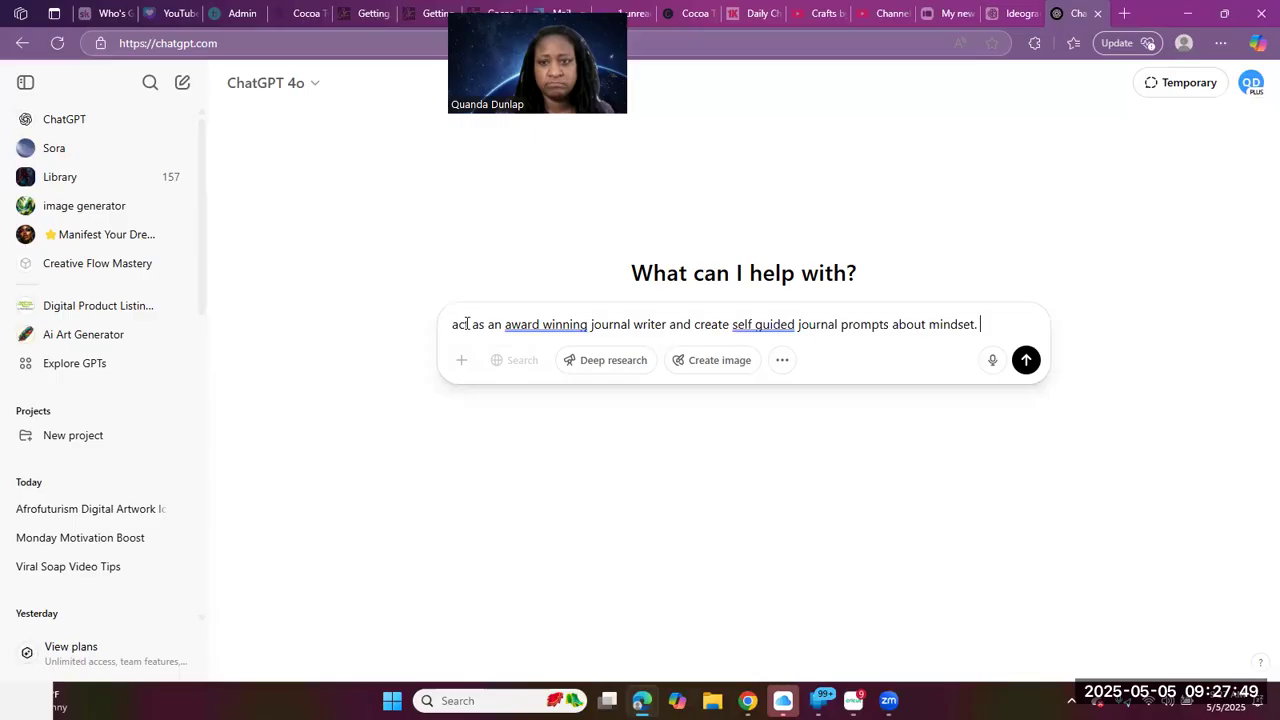
Add the tone instruction "allow the prompts to be motivational, inspirational, heartfelt." to the prompt
text(al)
text(low the prom)
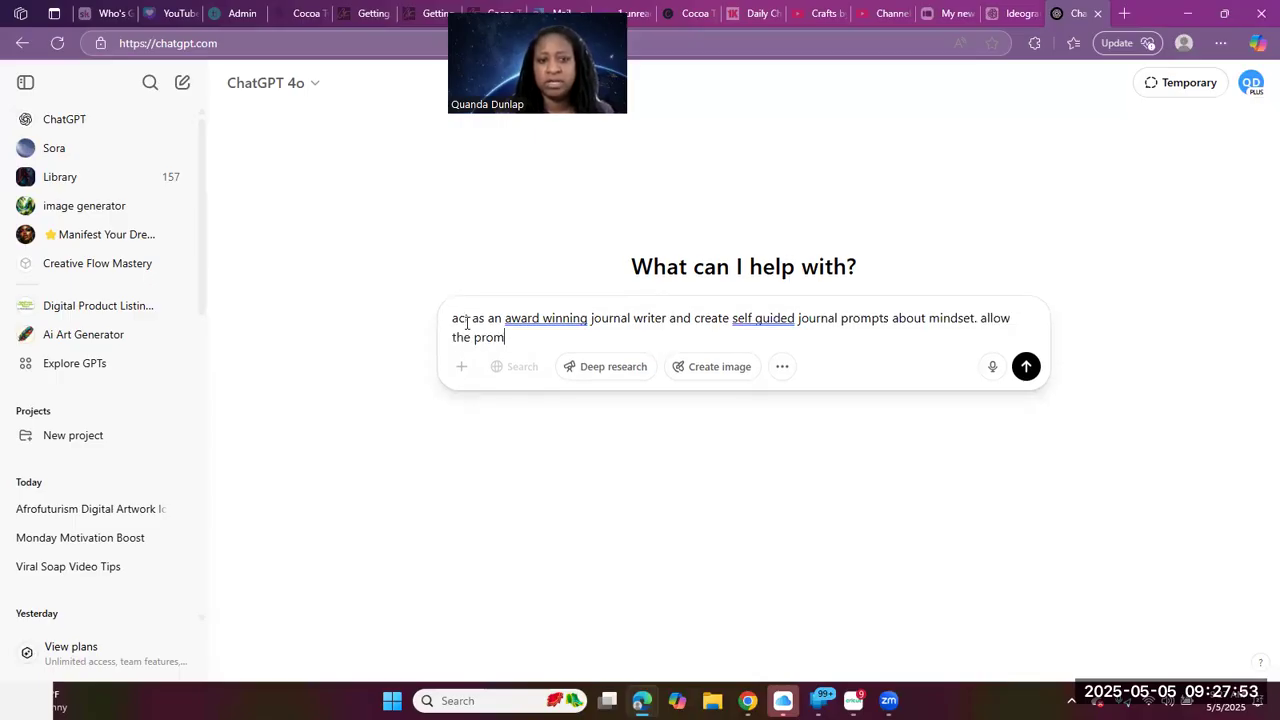
text(pts to be )
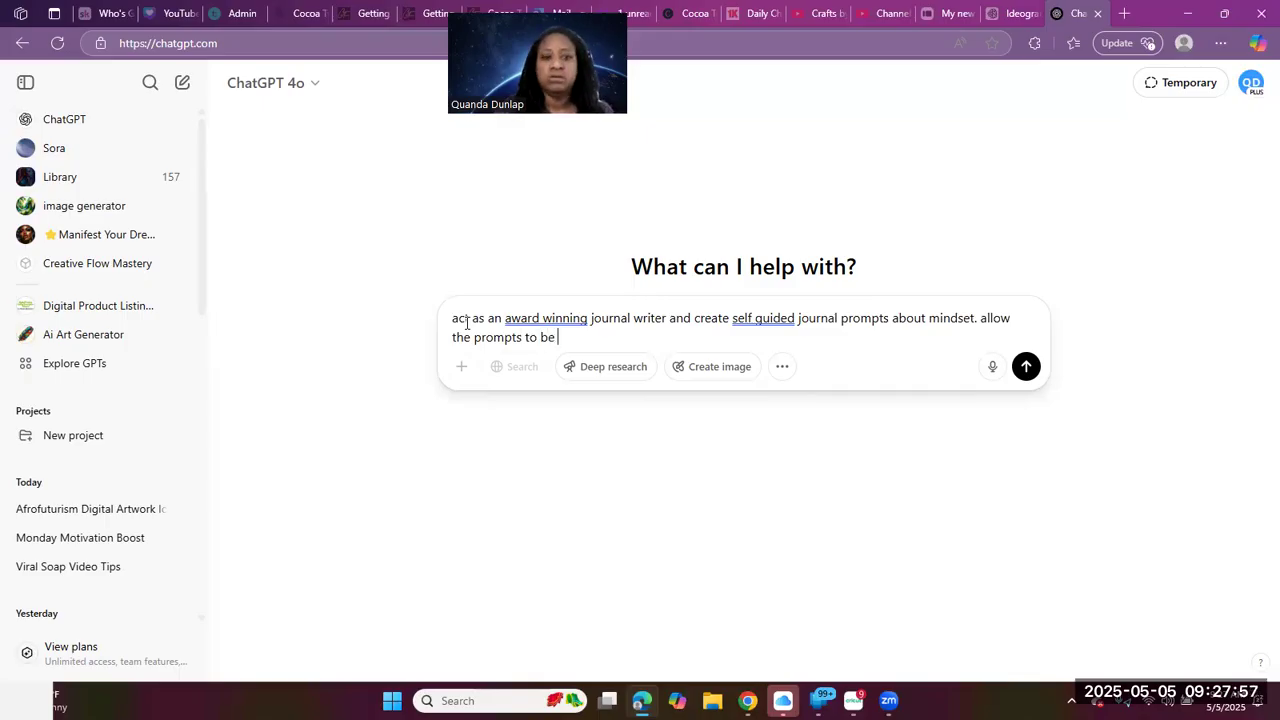
text(moti)
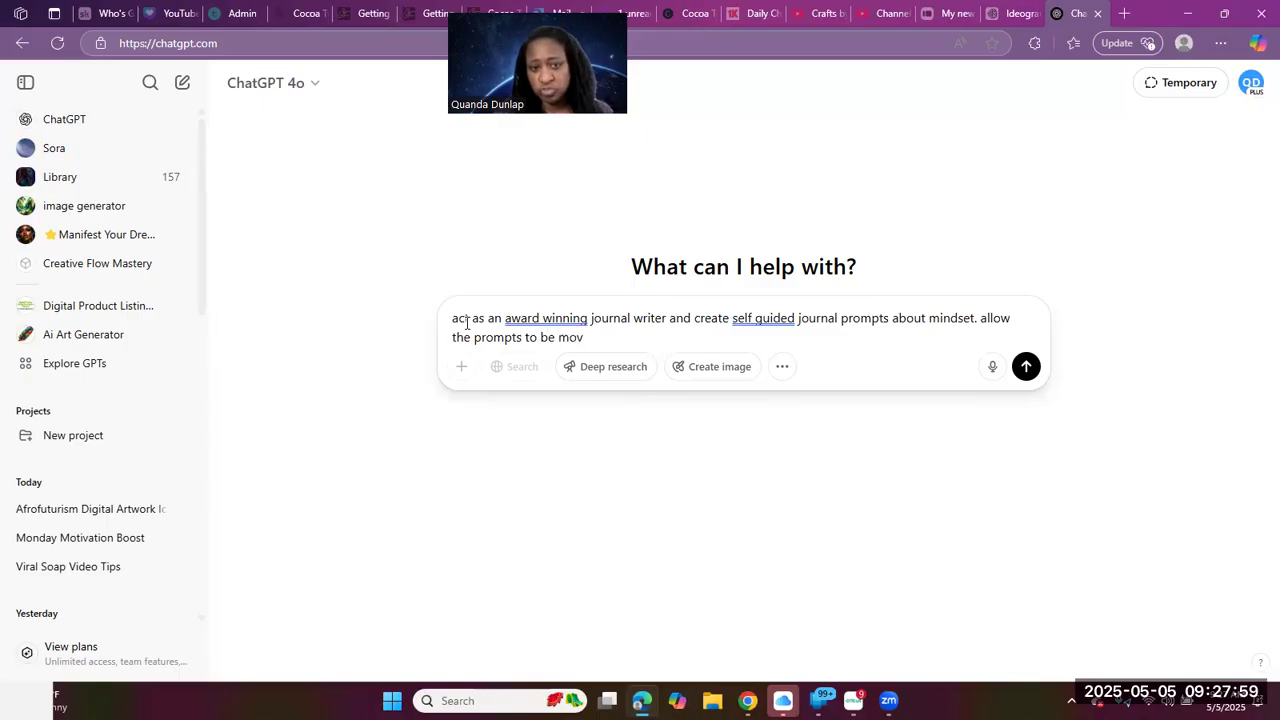
text(vation)
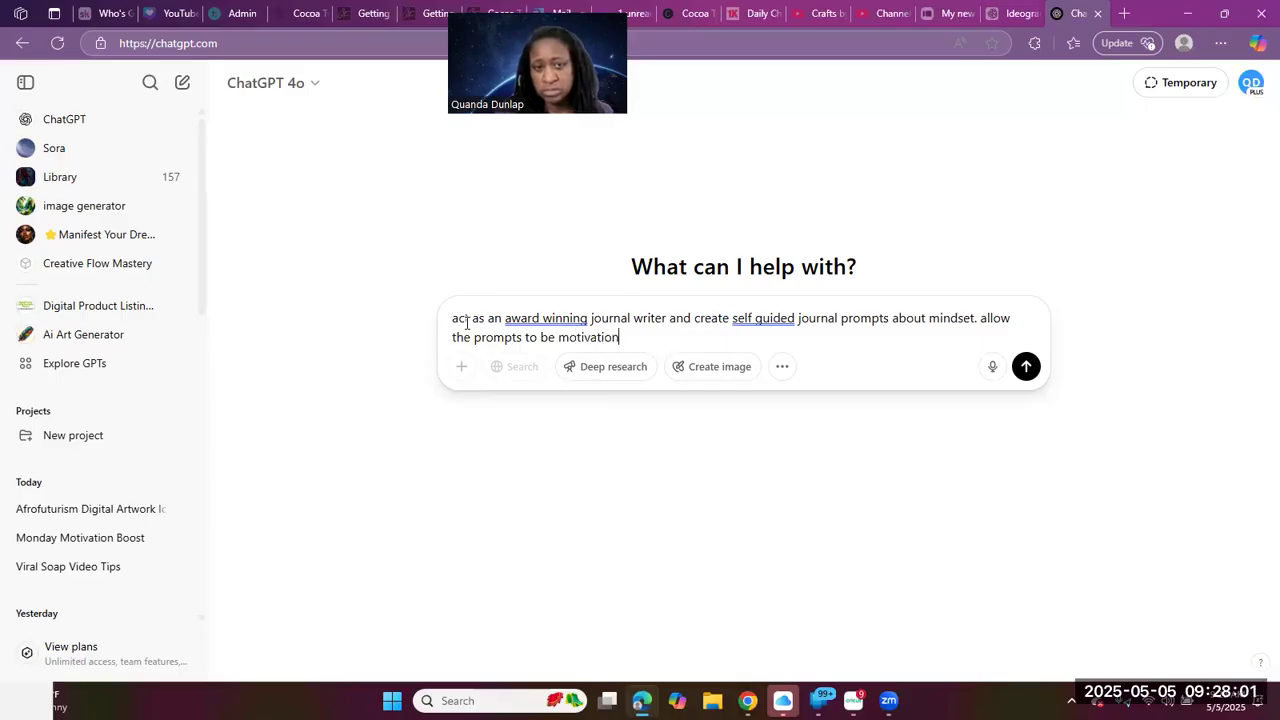
text(al, insp)
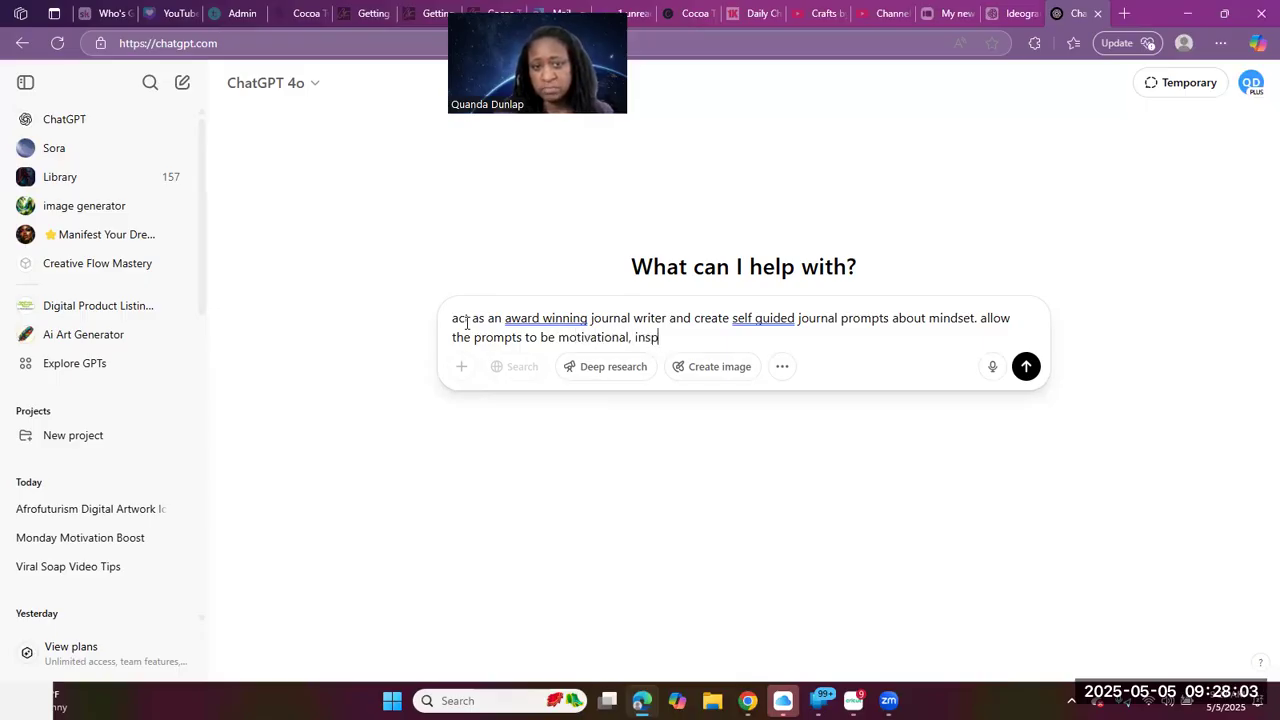
text(irational,)
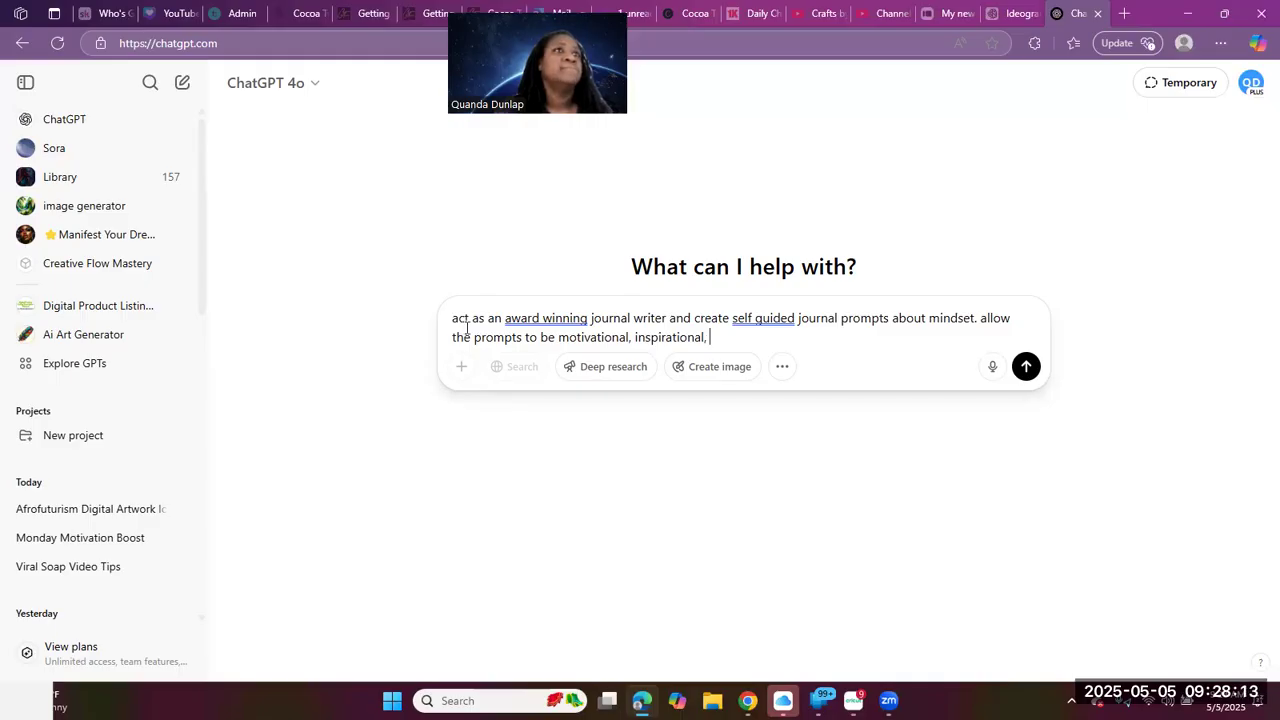
text(heartfelt.)
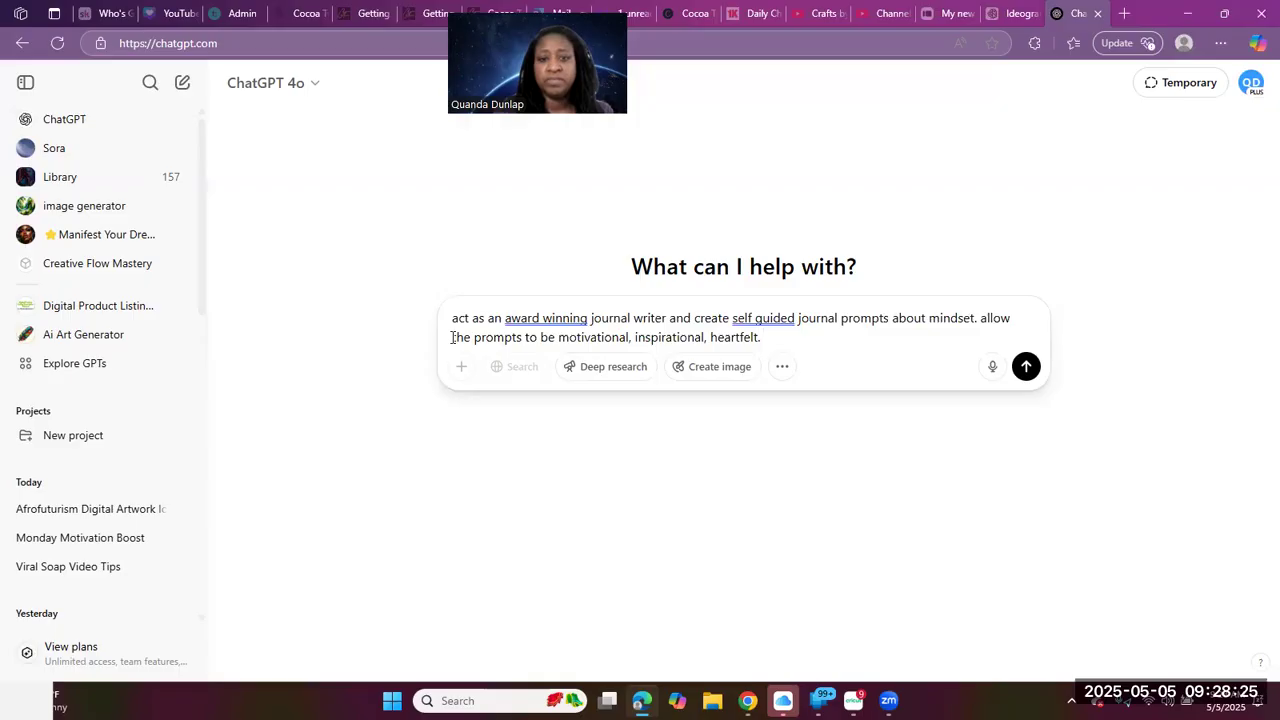
Continue the prompt with the personal aim "i want to get out of being a procrastinator"
text(wan)
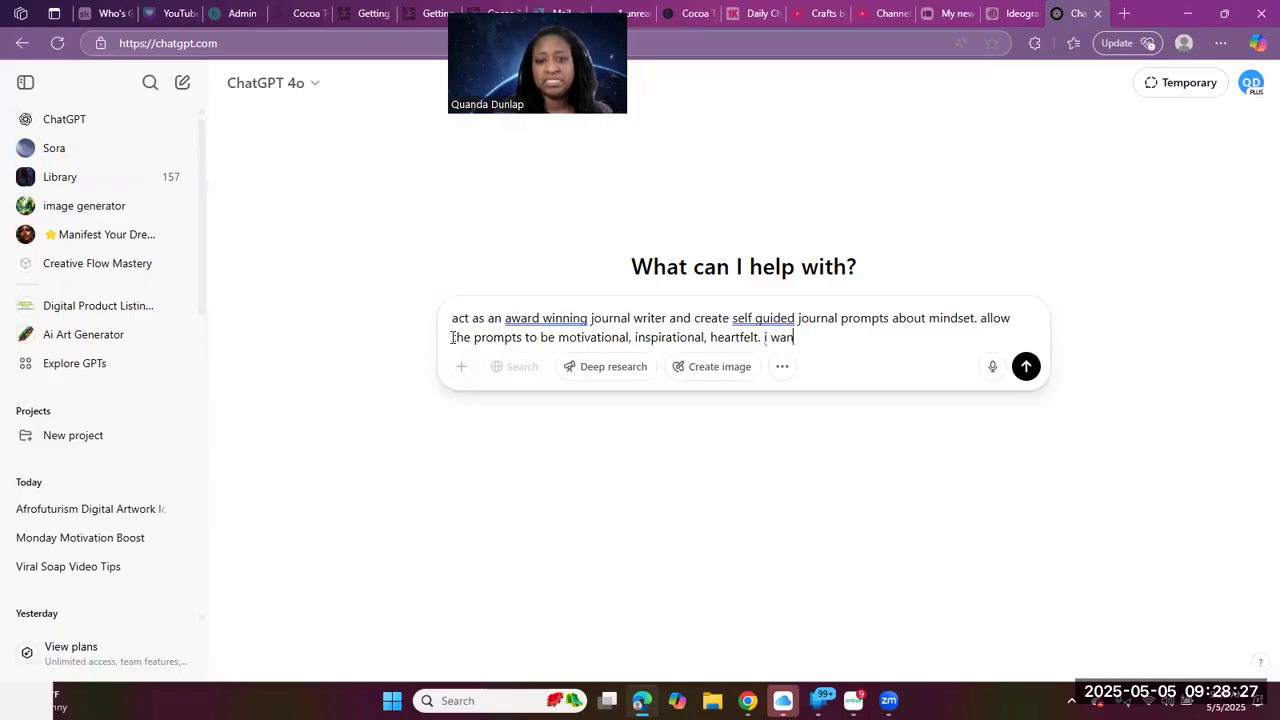
text(t to get o)
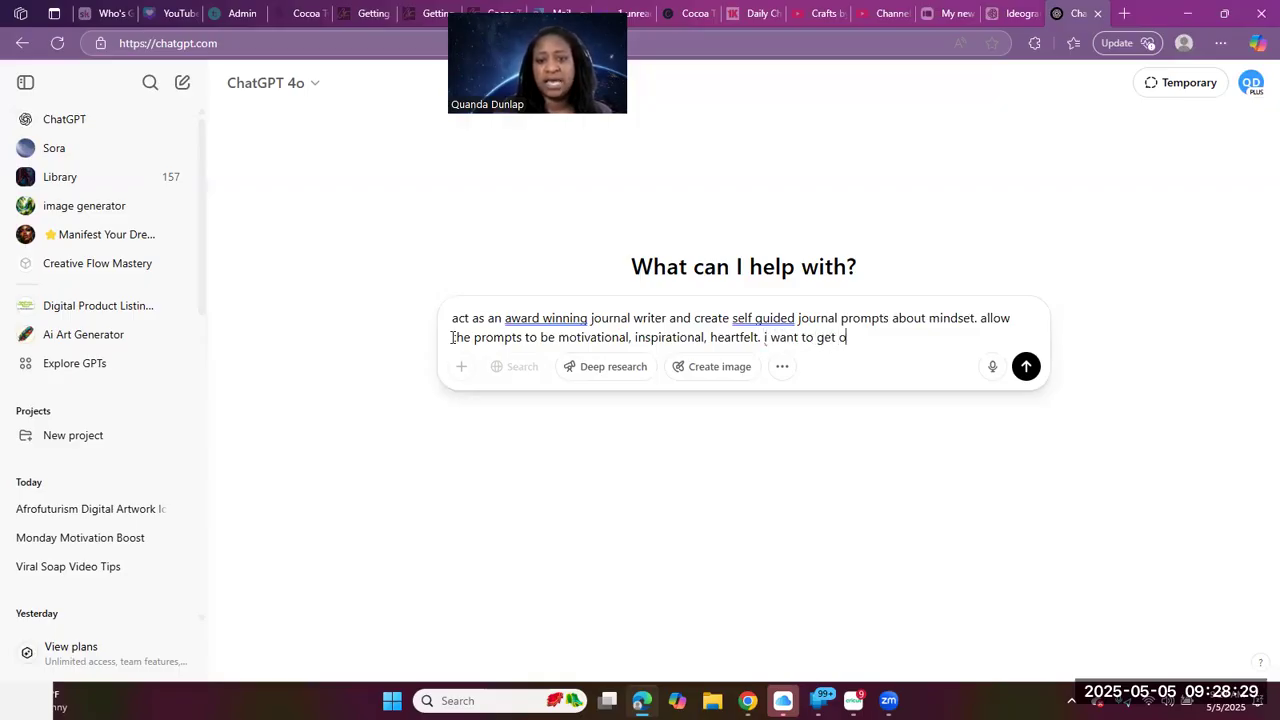
text(ut of bei)
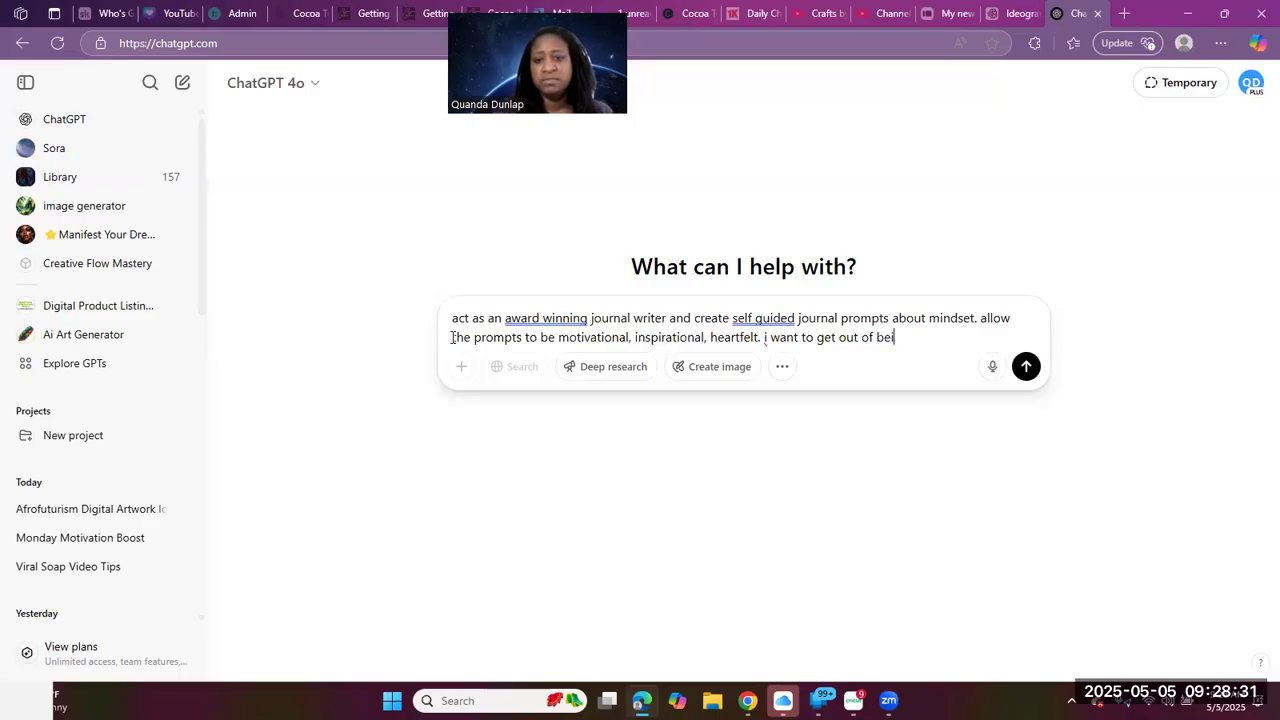
text(ng a p)
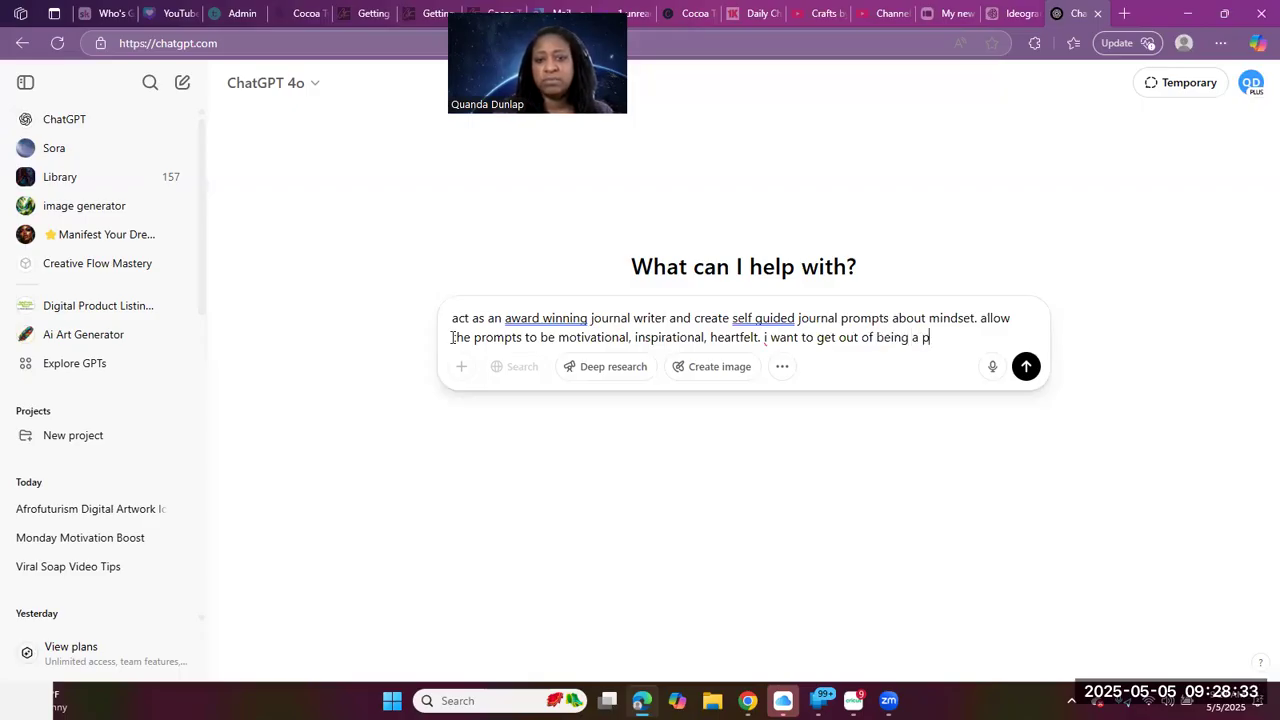
text(roc)
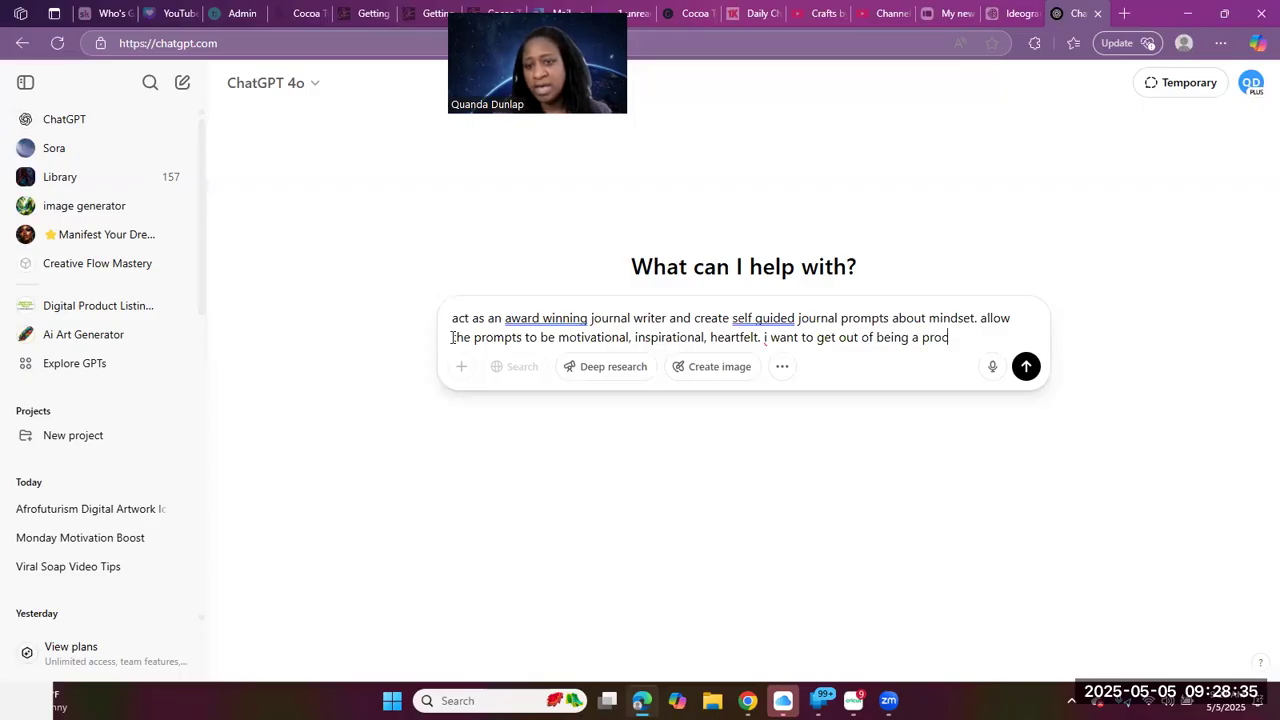
text(rastination)
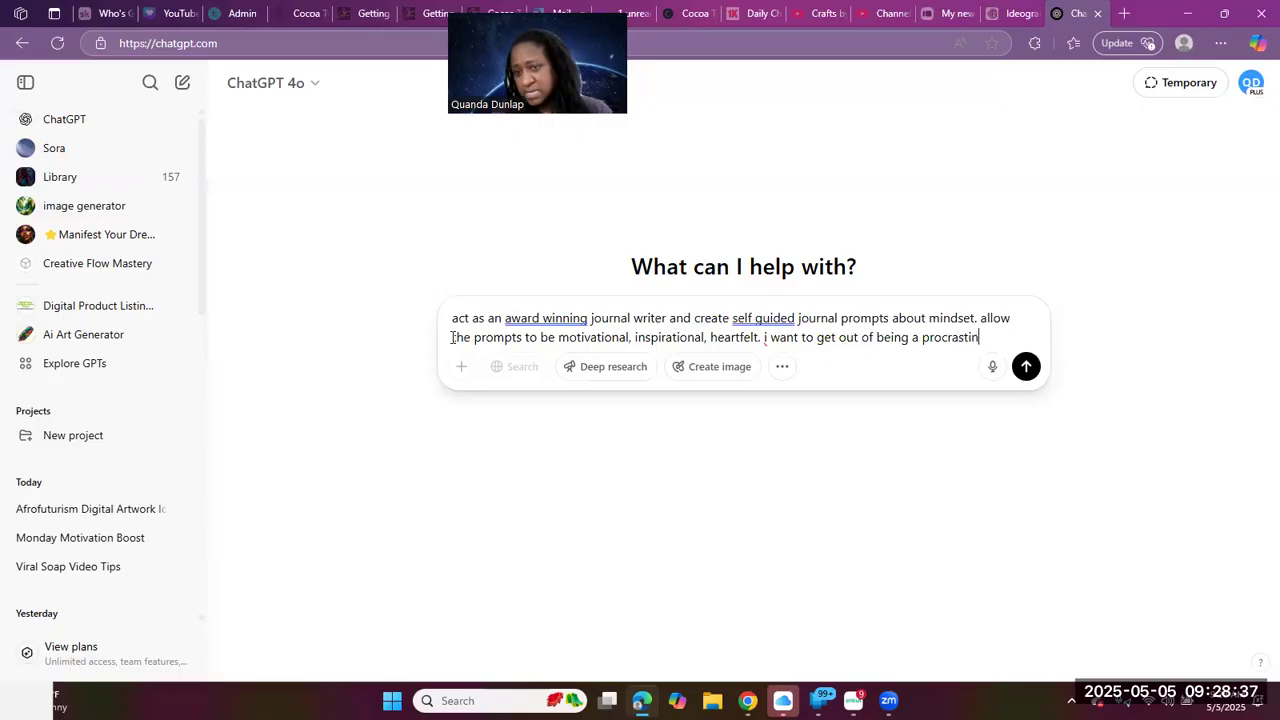
key(BackSpace)
key(BackSpace)
text(or)
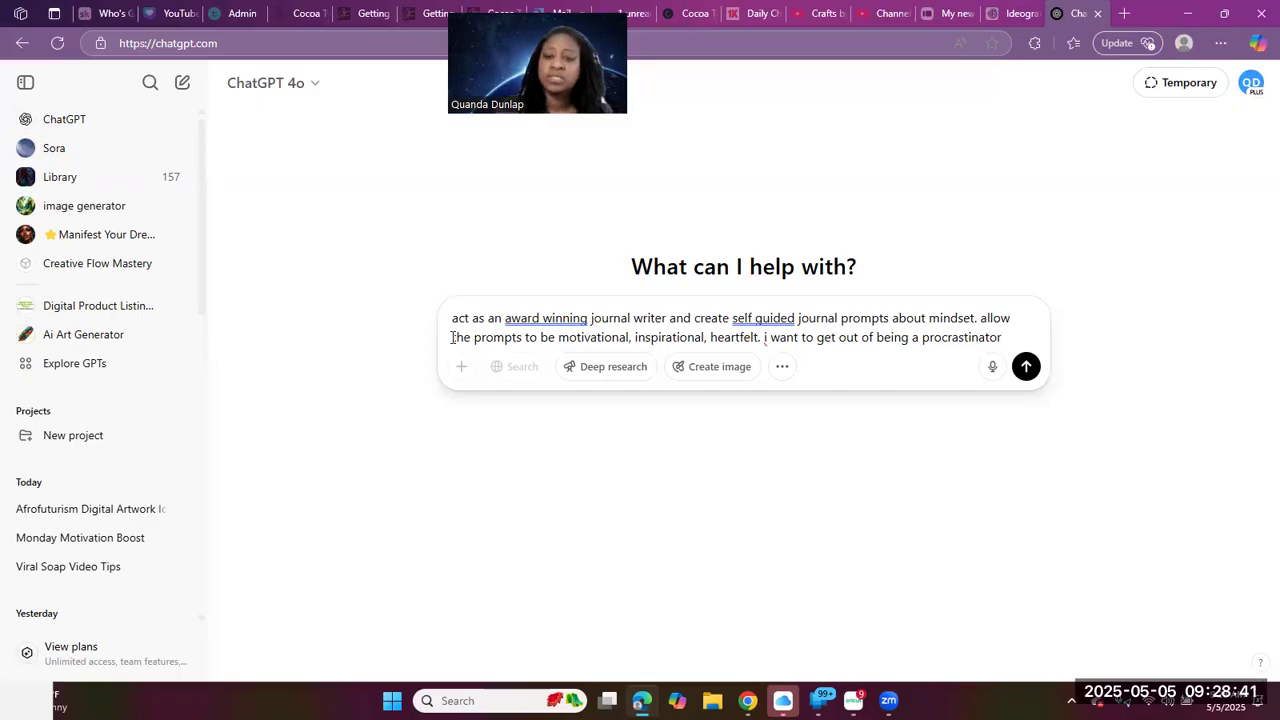
Extend the list of things to get out of with ", self doubt, and sad."
text(self)
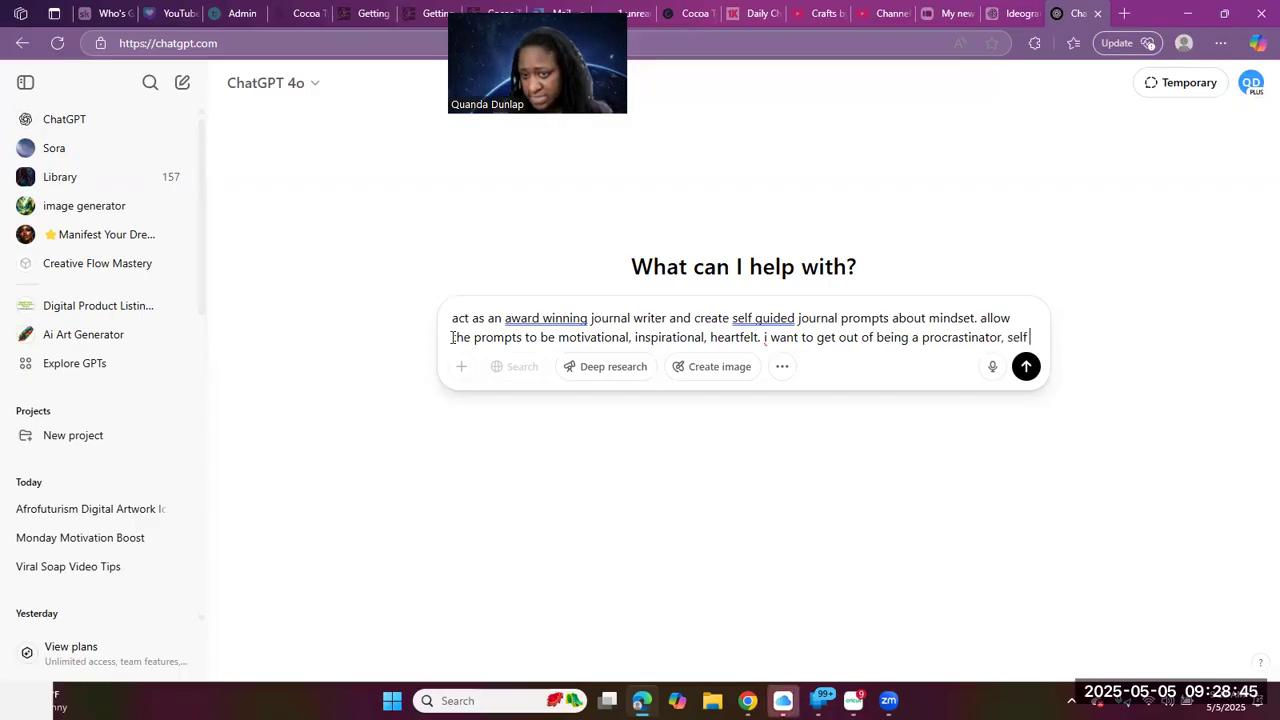
text( doubt, )
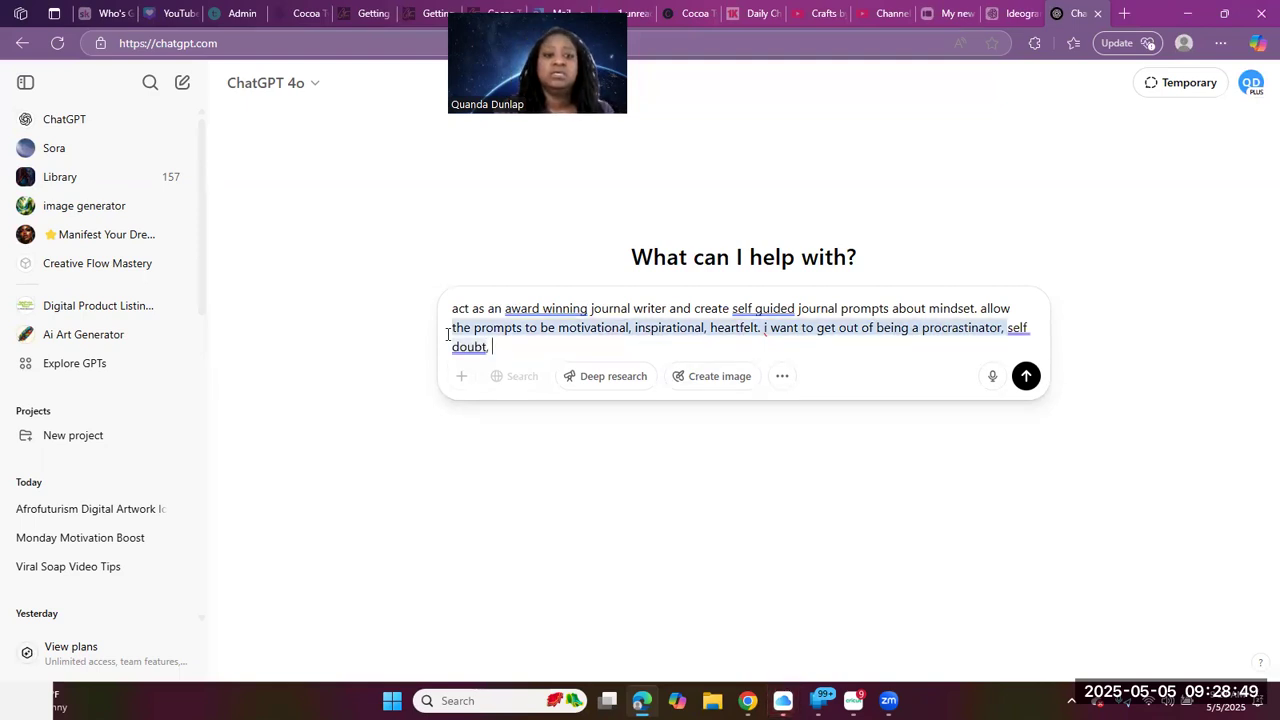
text(and)
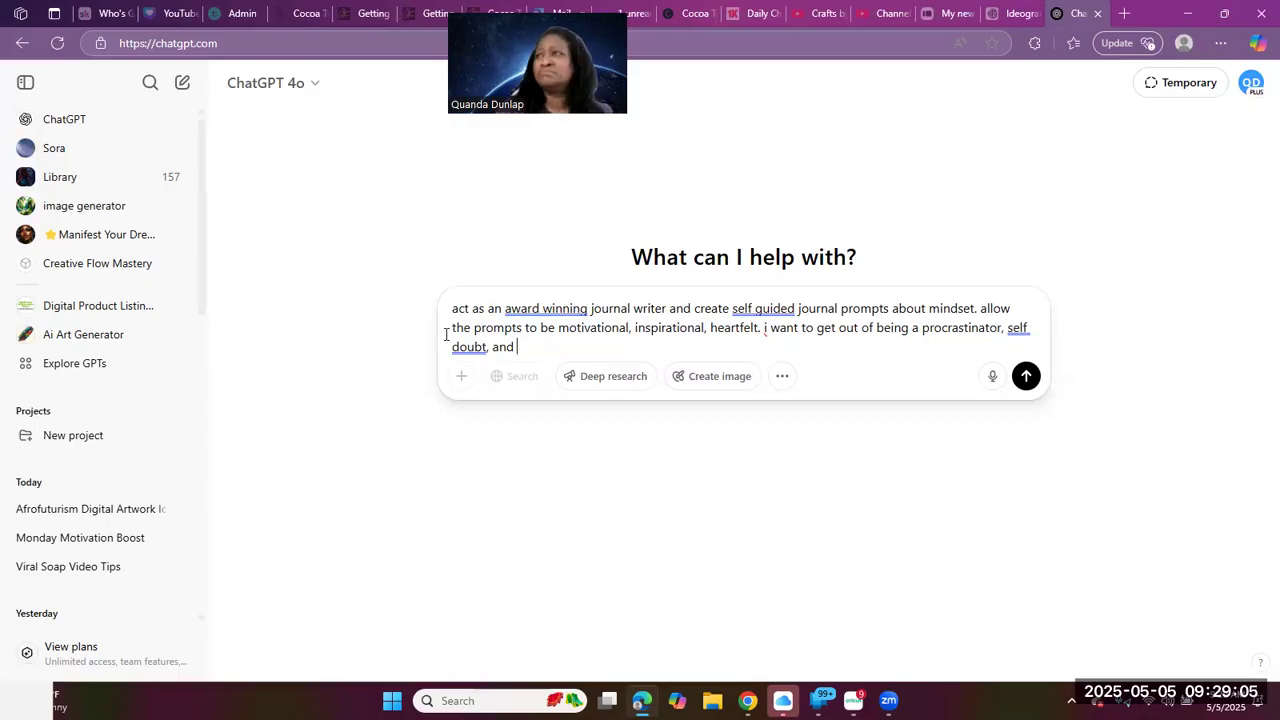
text(sad)
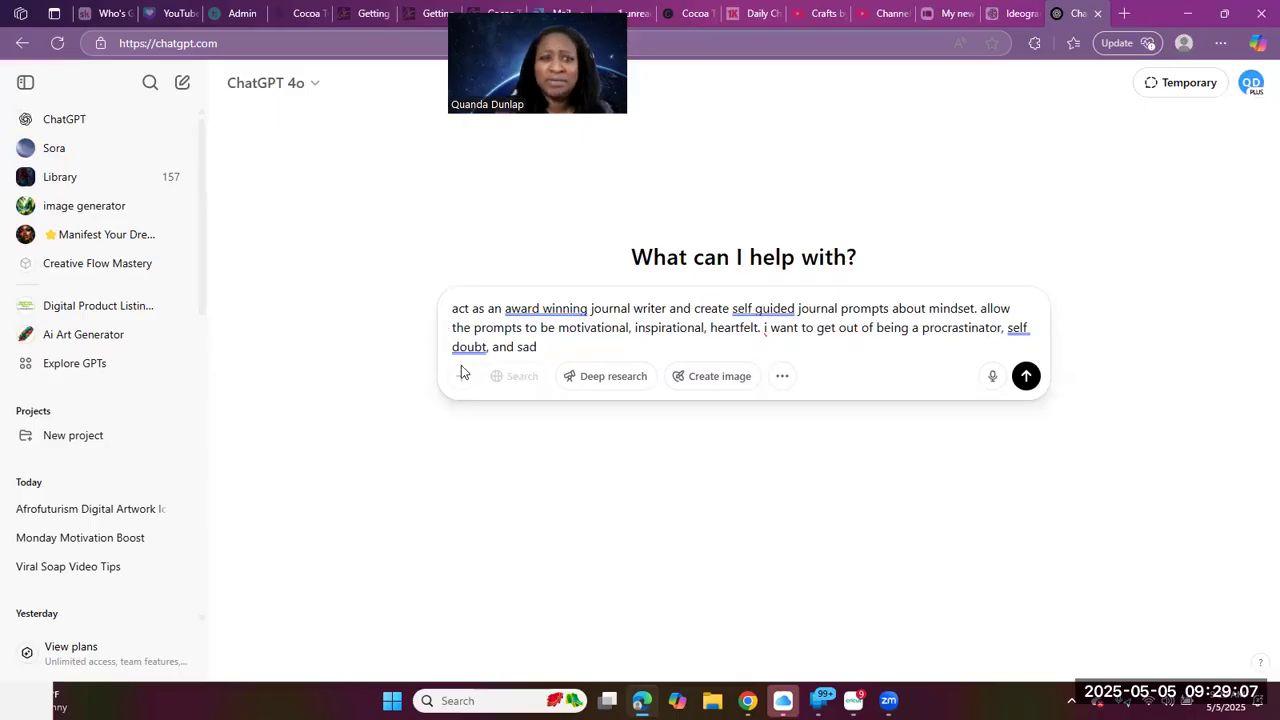
text(. )
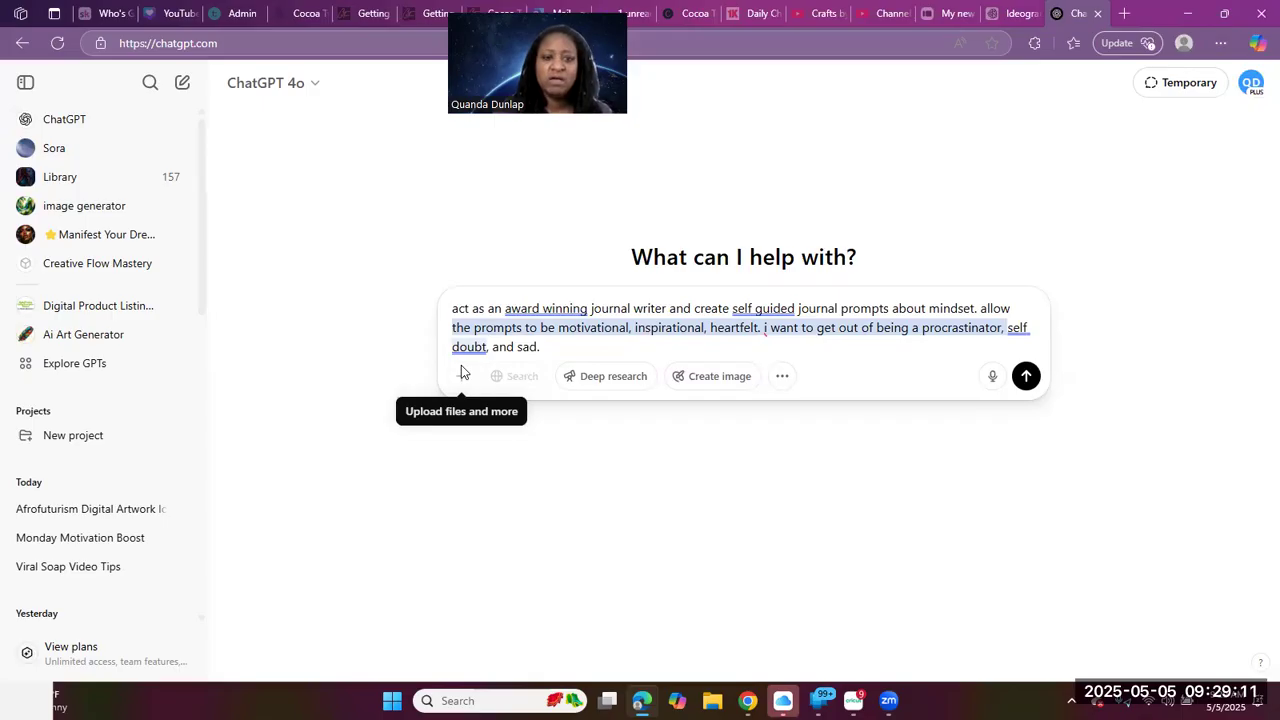
Add the instruction "allow the prompts to be engaging." to the end of the prompt
text( all)
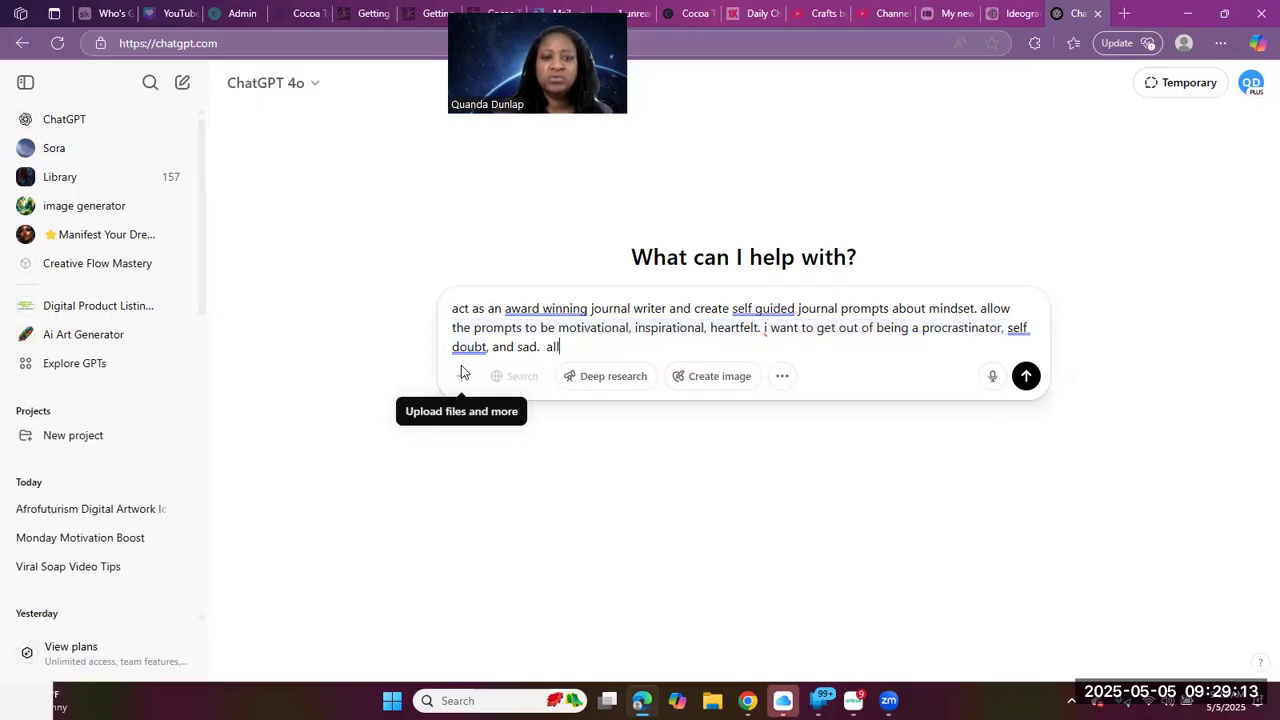
text(ow the prom)
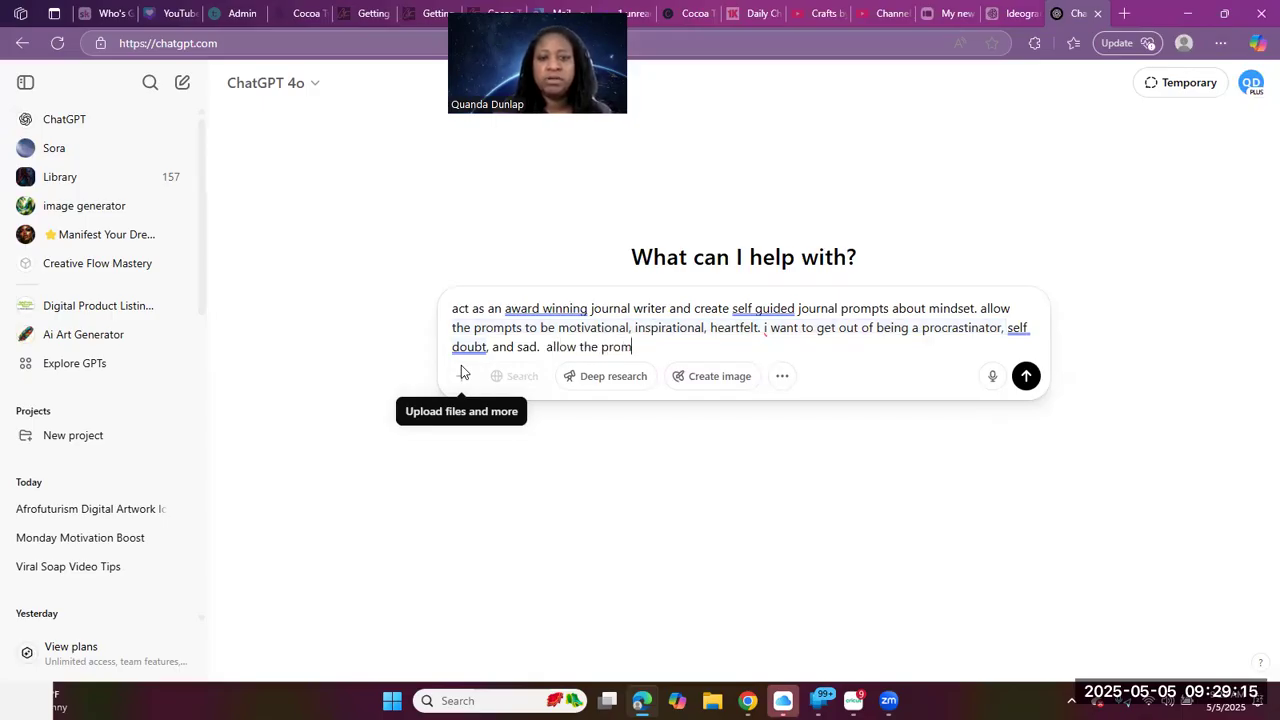
text(pts to be)
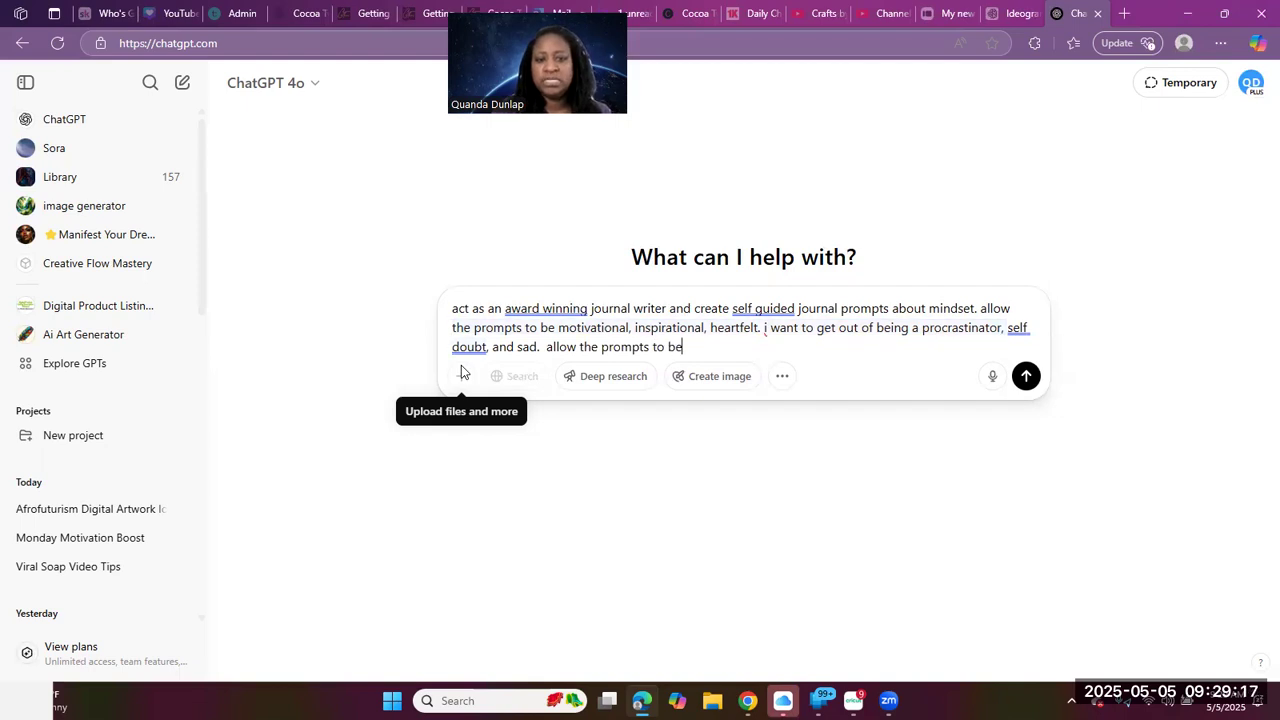
text( ingaging)
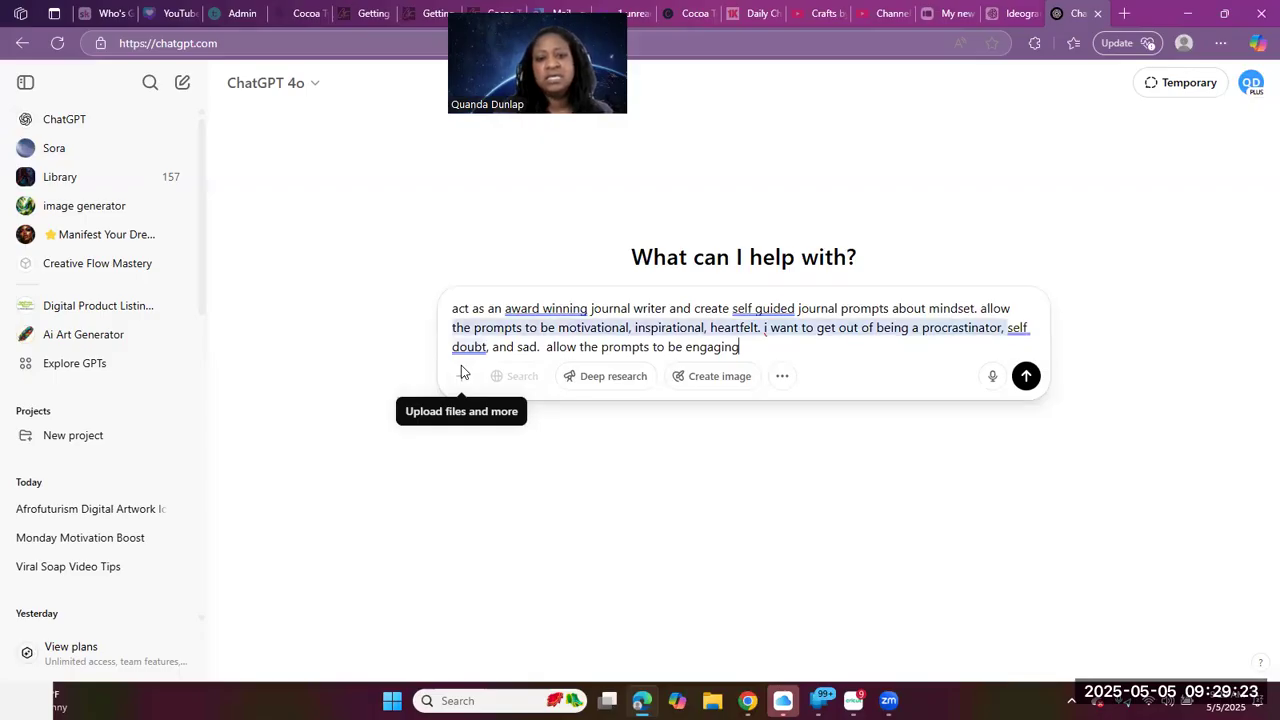
text( and)
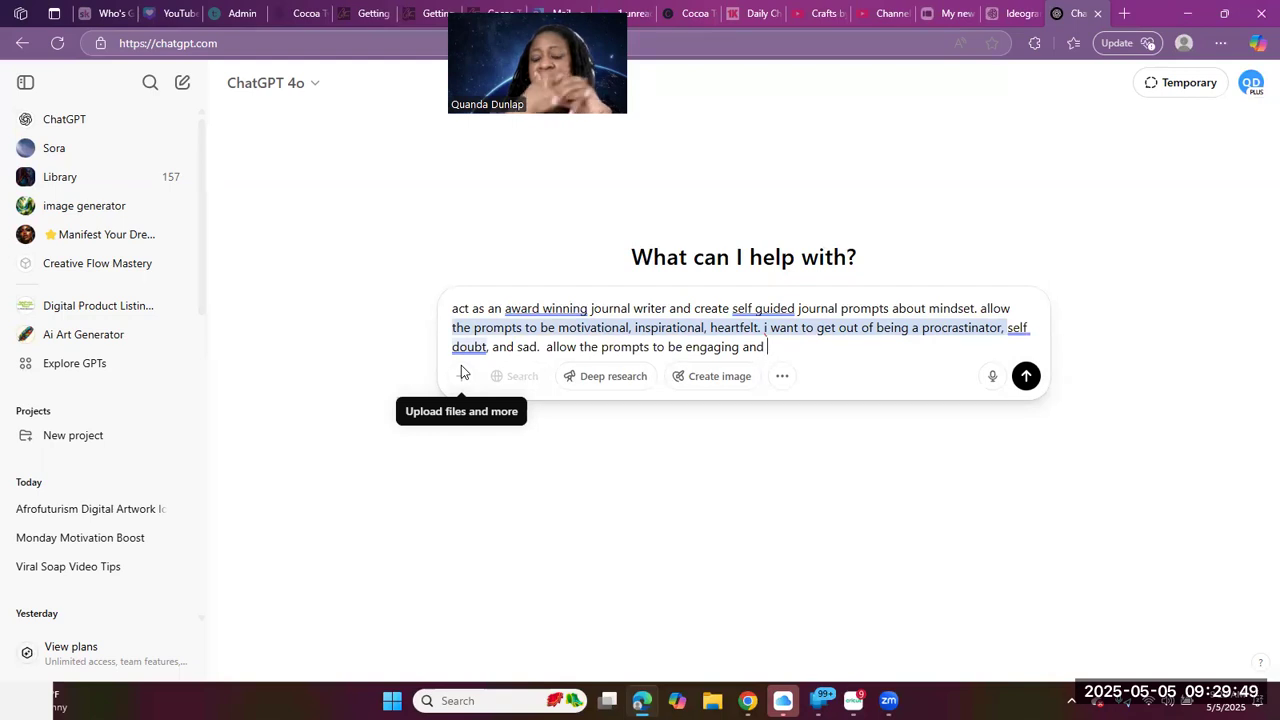
key(BackSpace)
key(BackSpace)
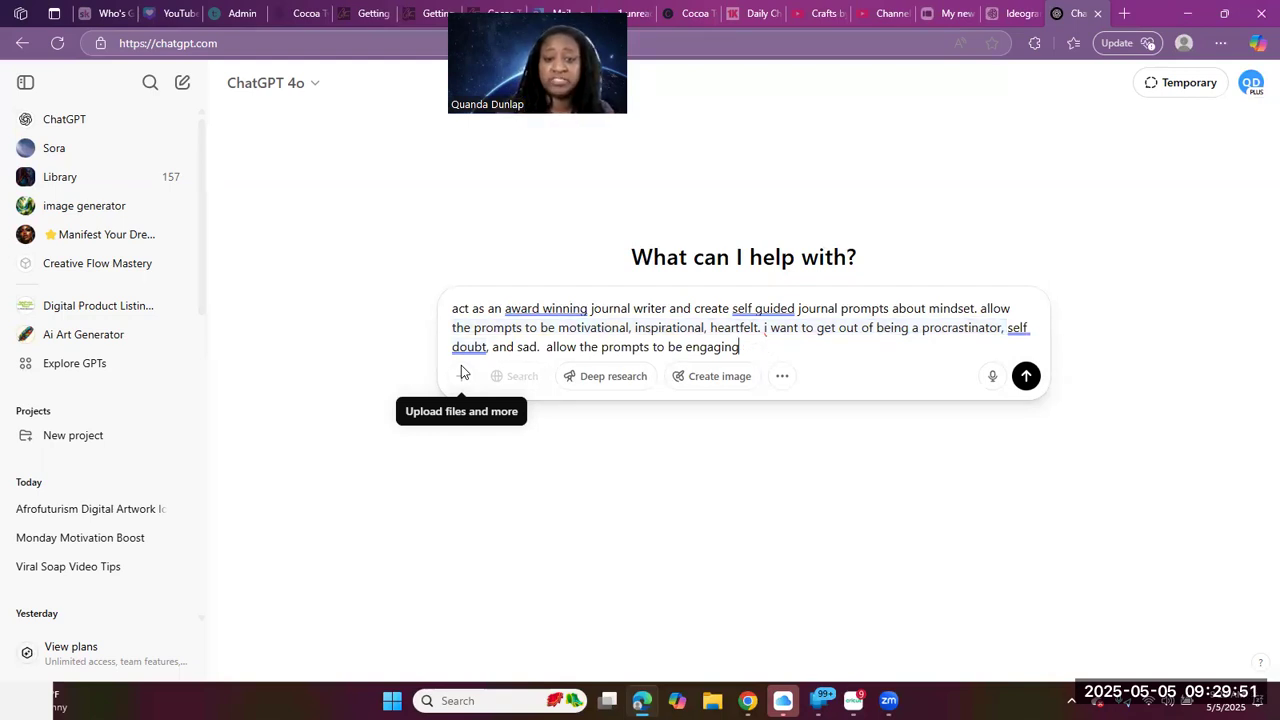
text(.)
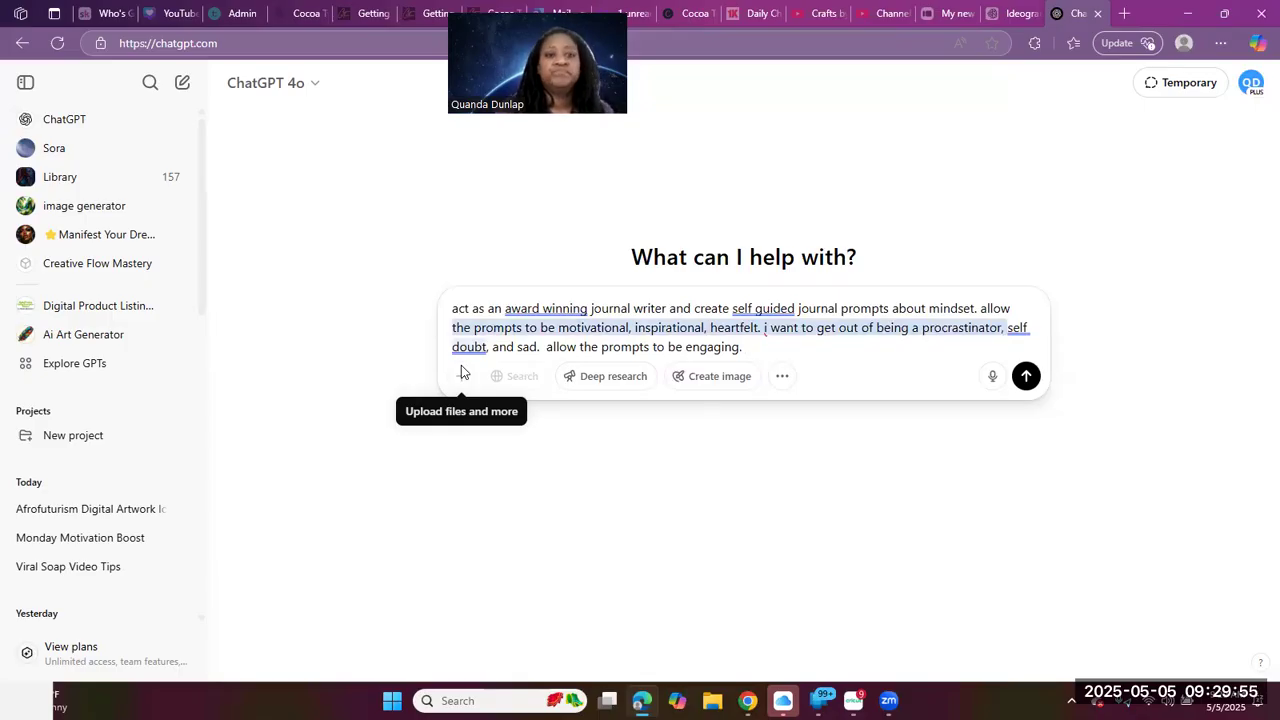
Insert "30" before "self guided" and append "do not include numbers or bullets." to the prompt
click(733, 305)
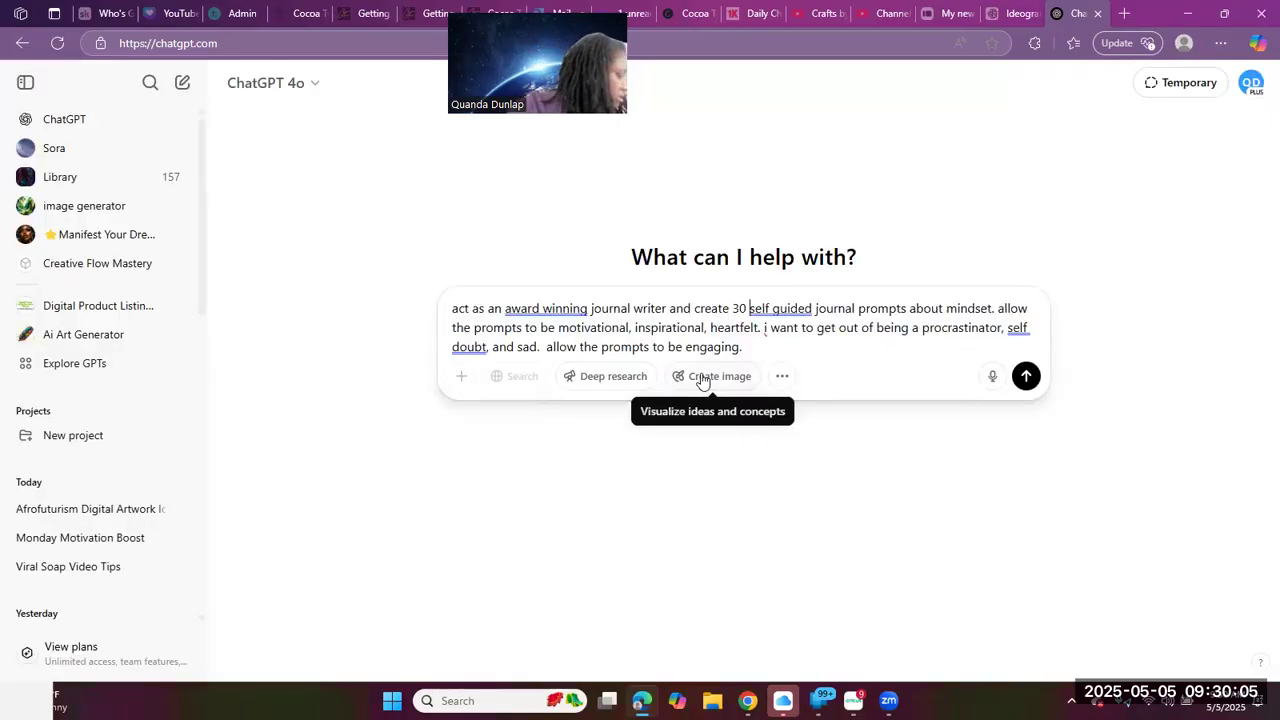
click(769, 351)
text(d)
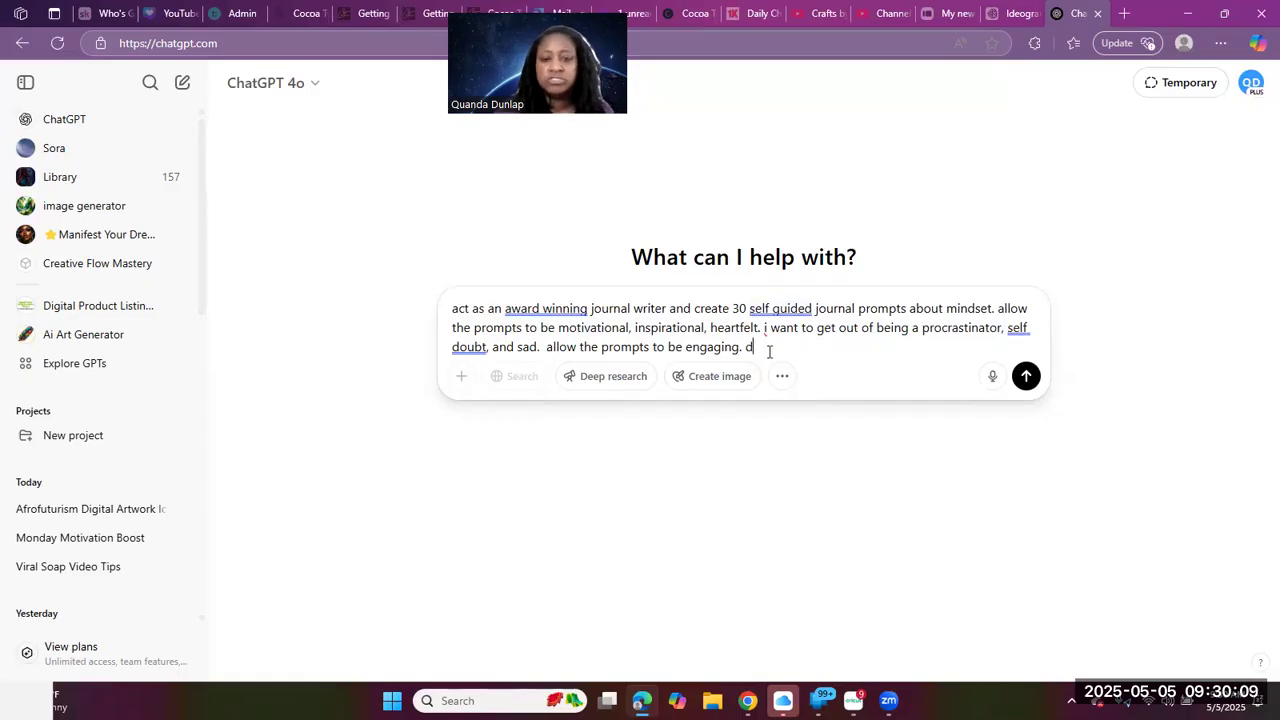
text(o not include)
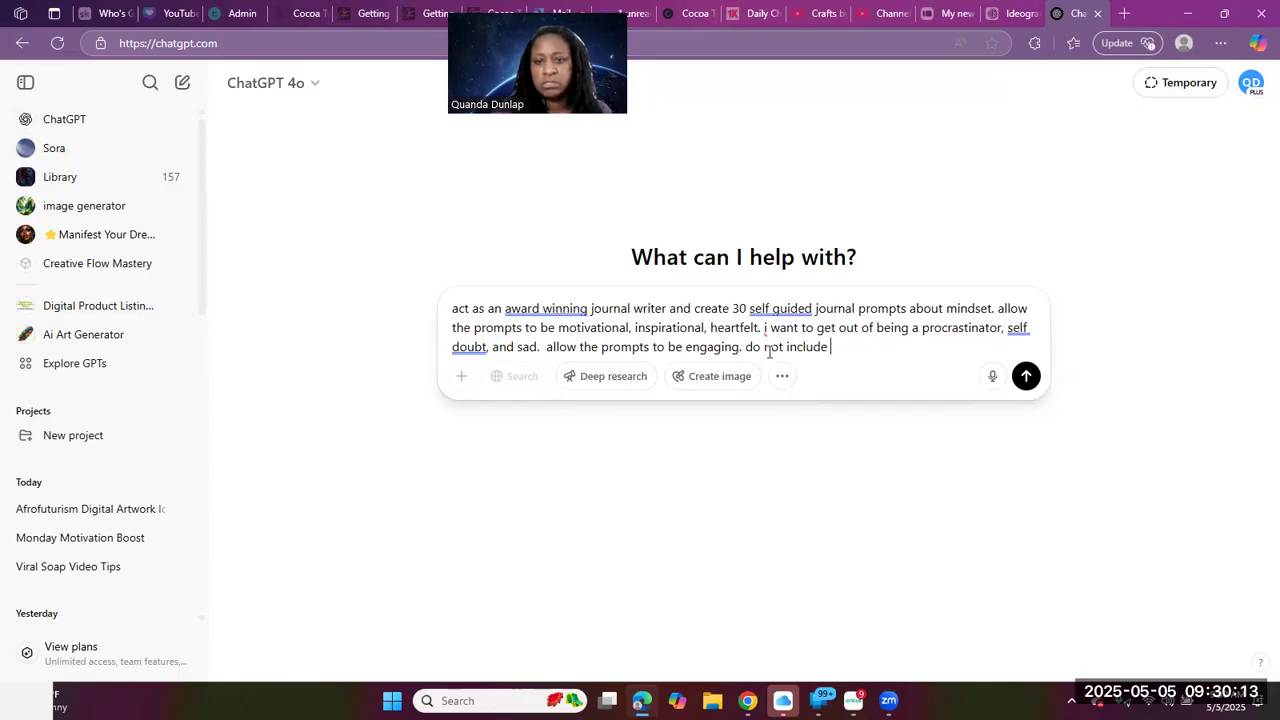
text( nu)
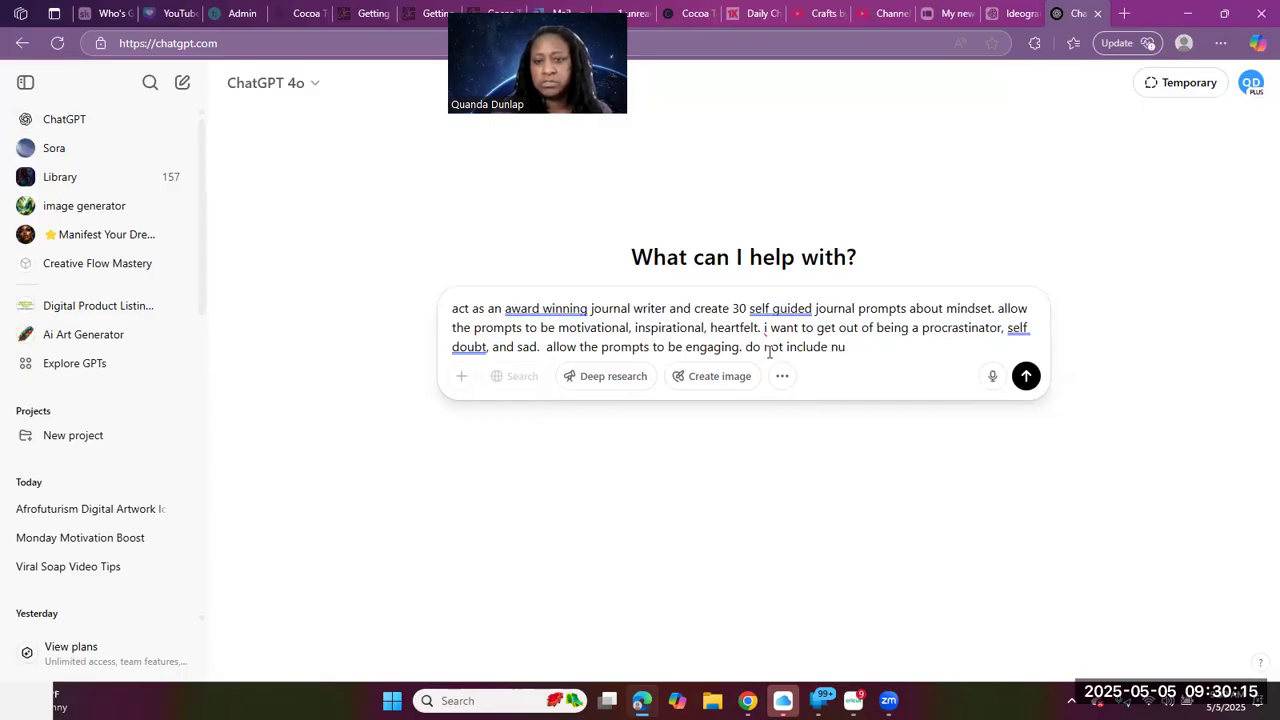
text(mbers or bullets)
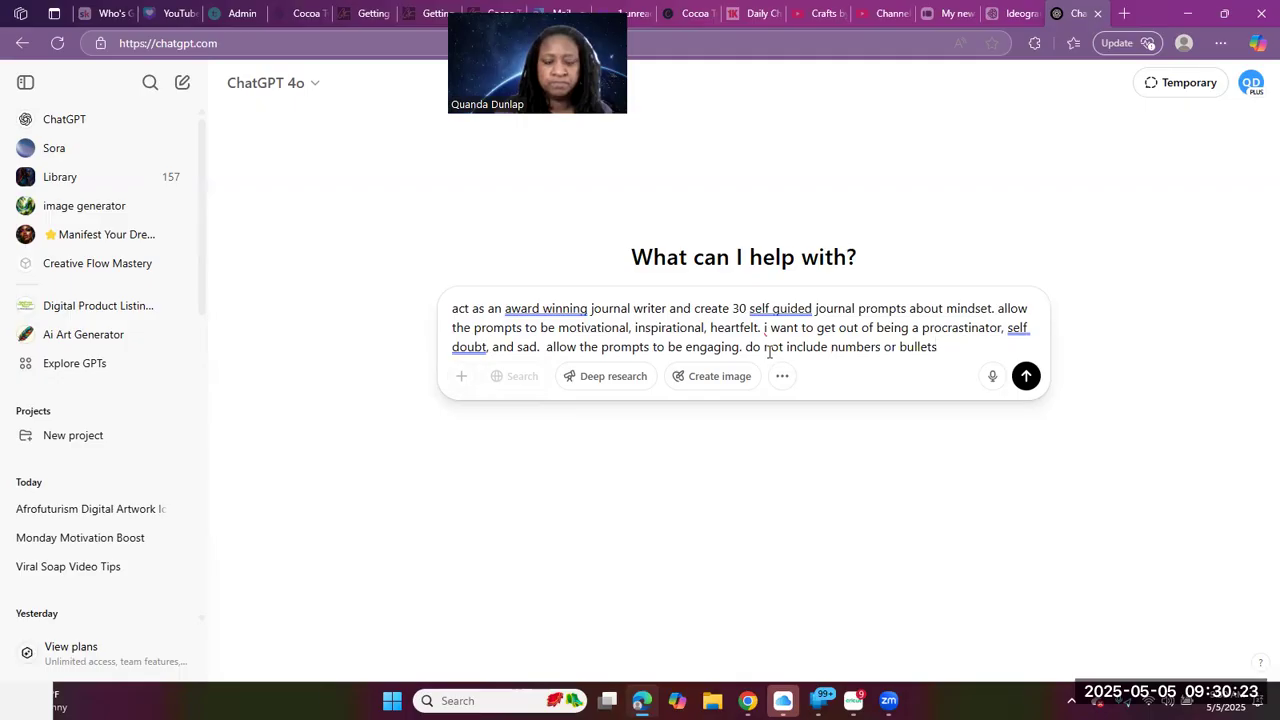
text(.)
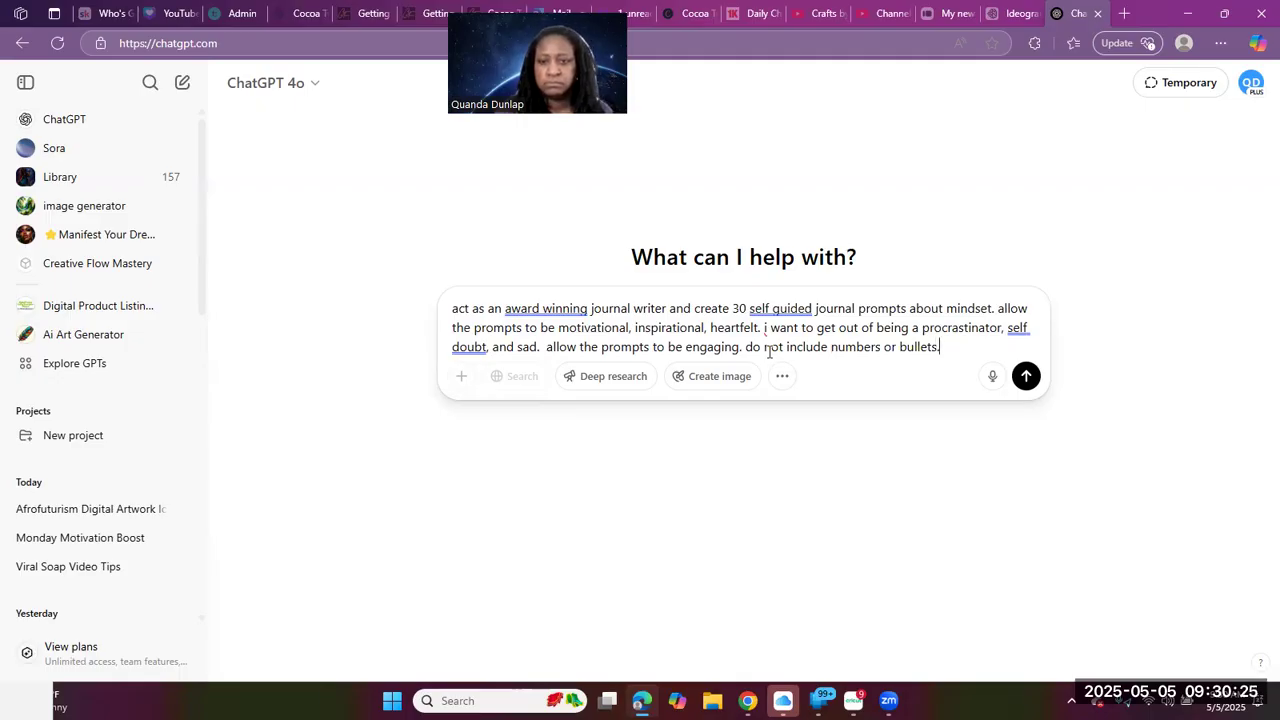
Append "this journal will be lined to the the reader space to write all about the prompt at hand." and submit the prompt
text( this journal will)
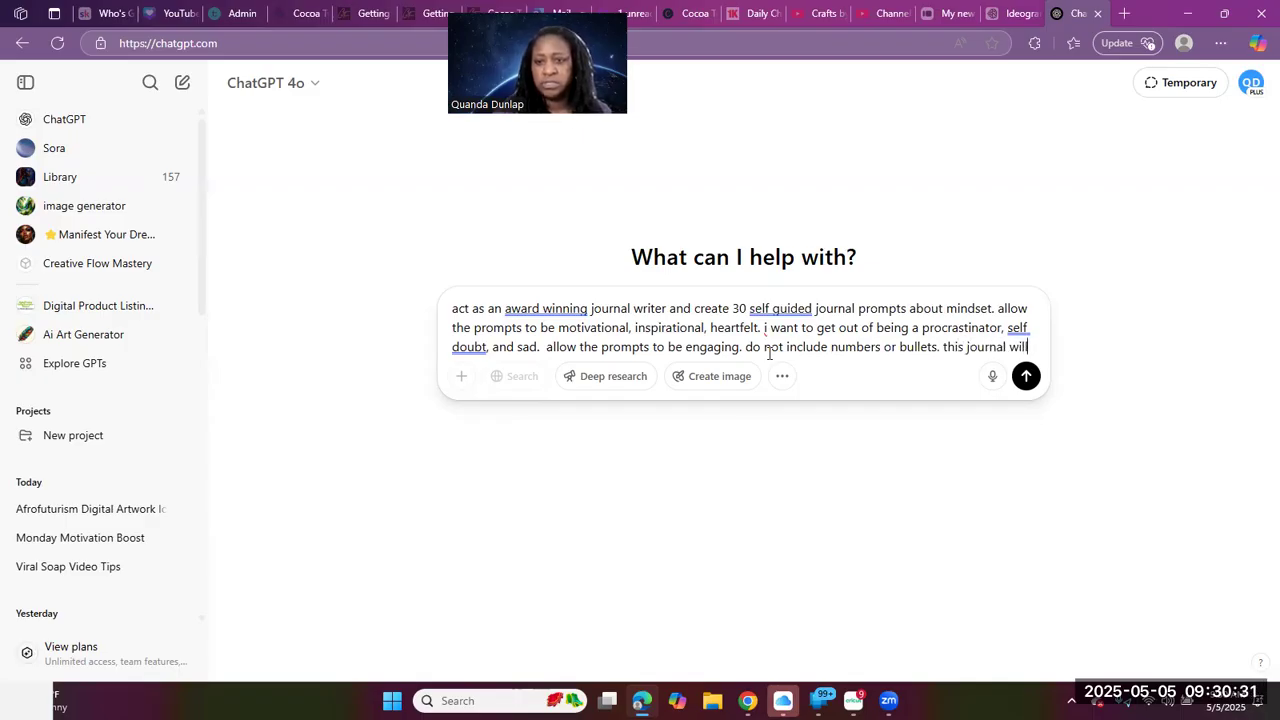
text( be l)
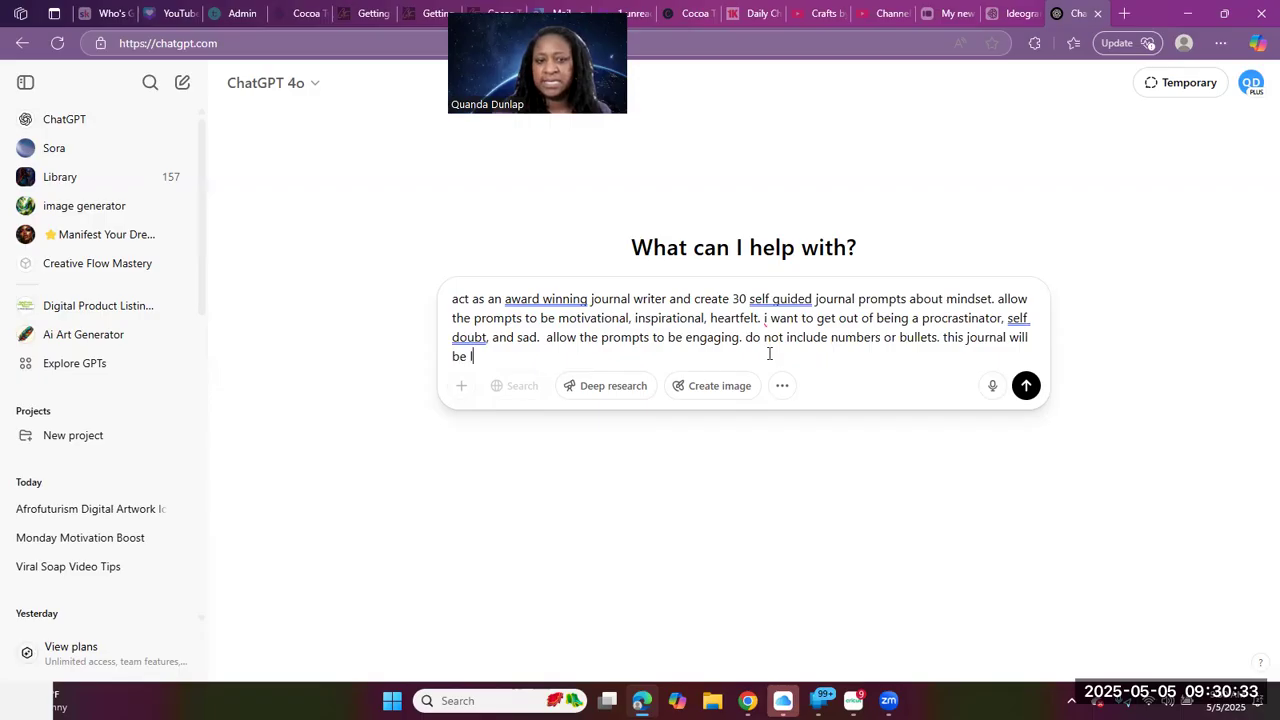
text(ined s)
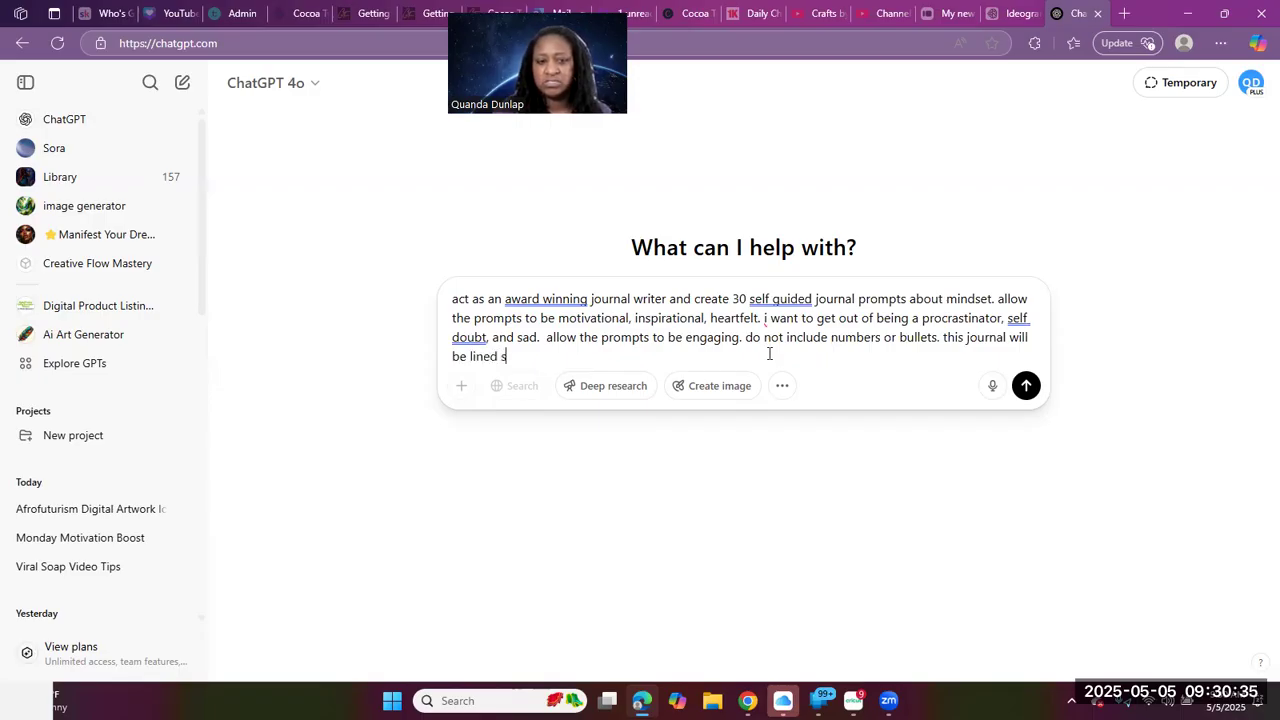
key(BackSpace)
text(to the the)
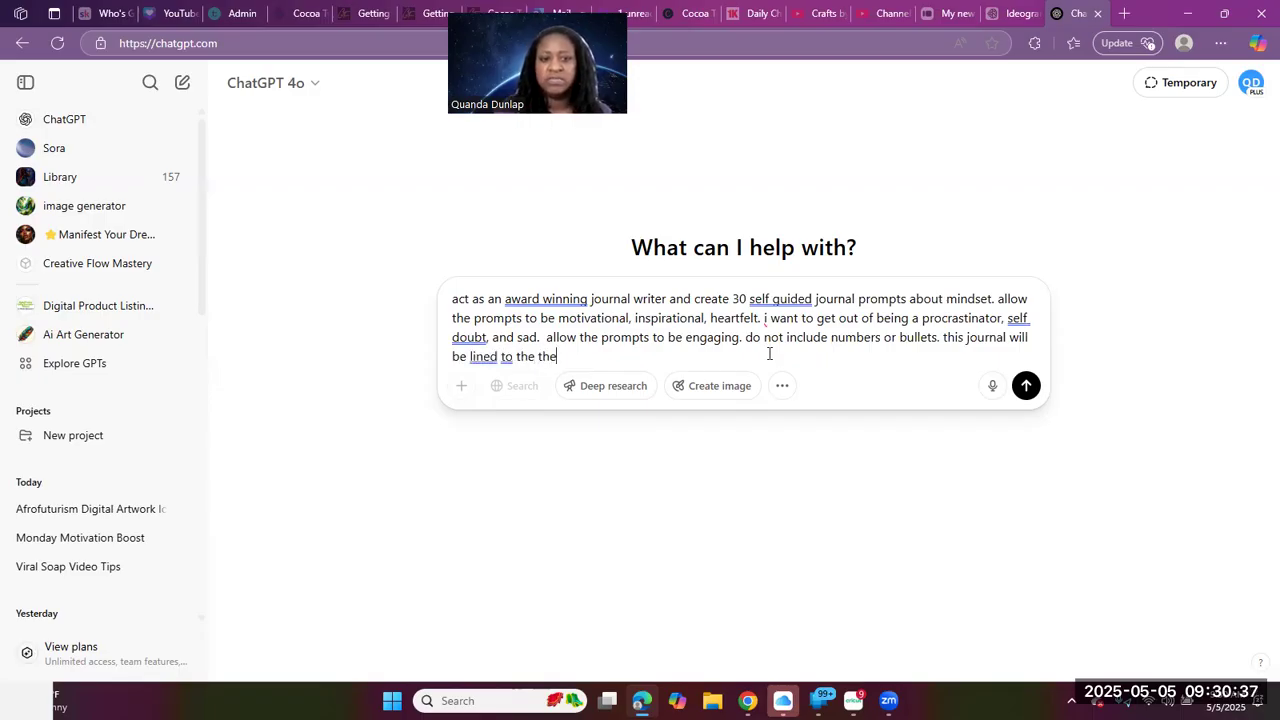
text( reader space)
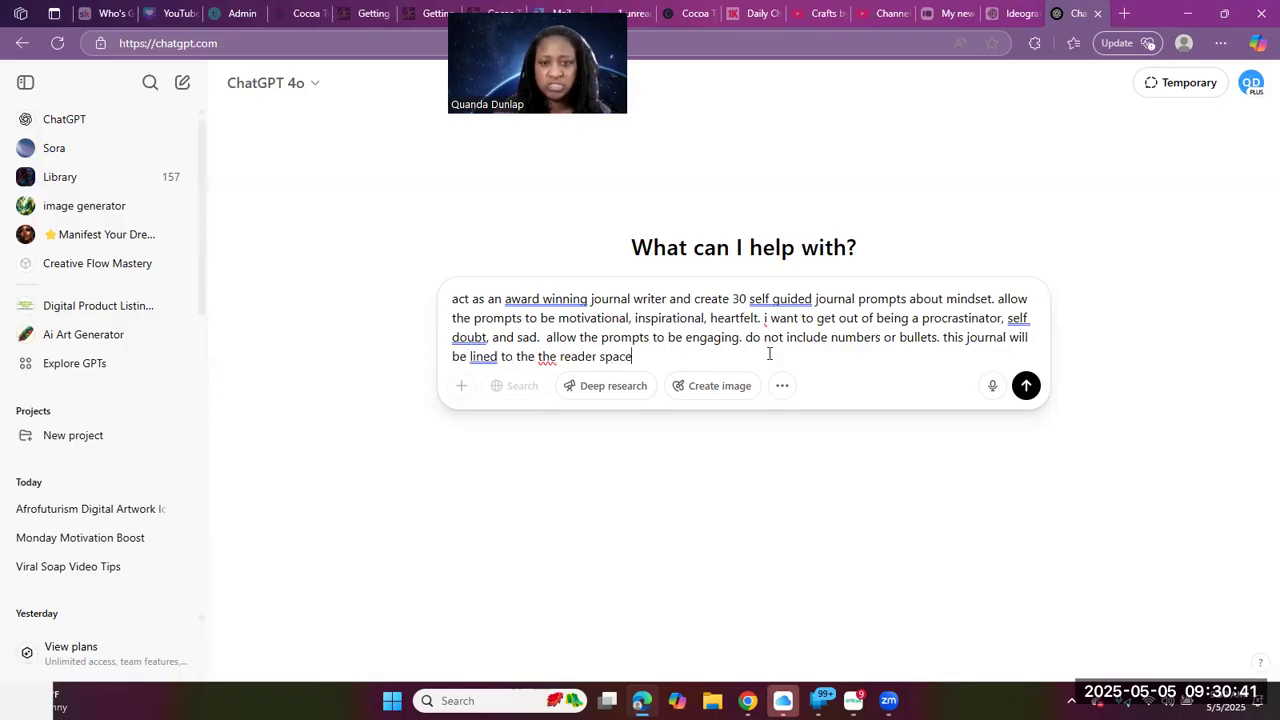
text( to wr)
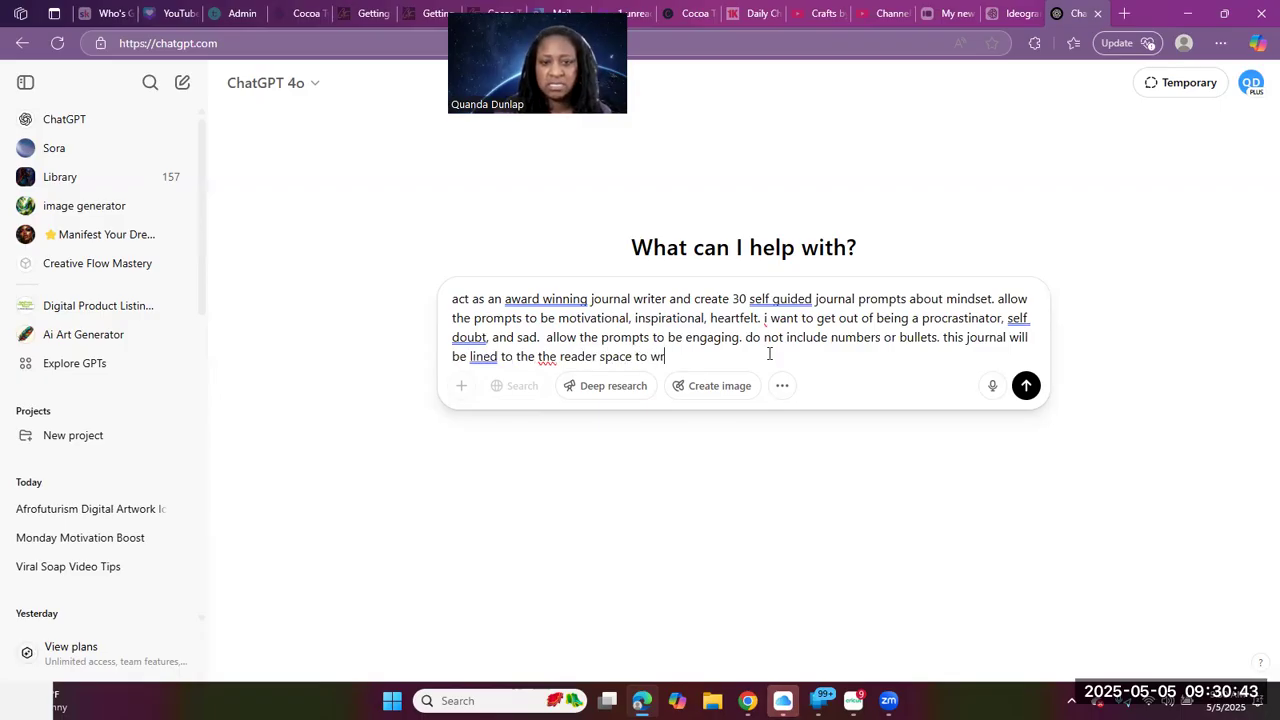
text(ite all about the)
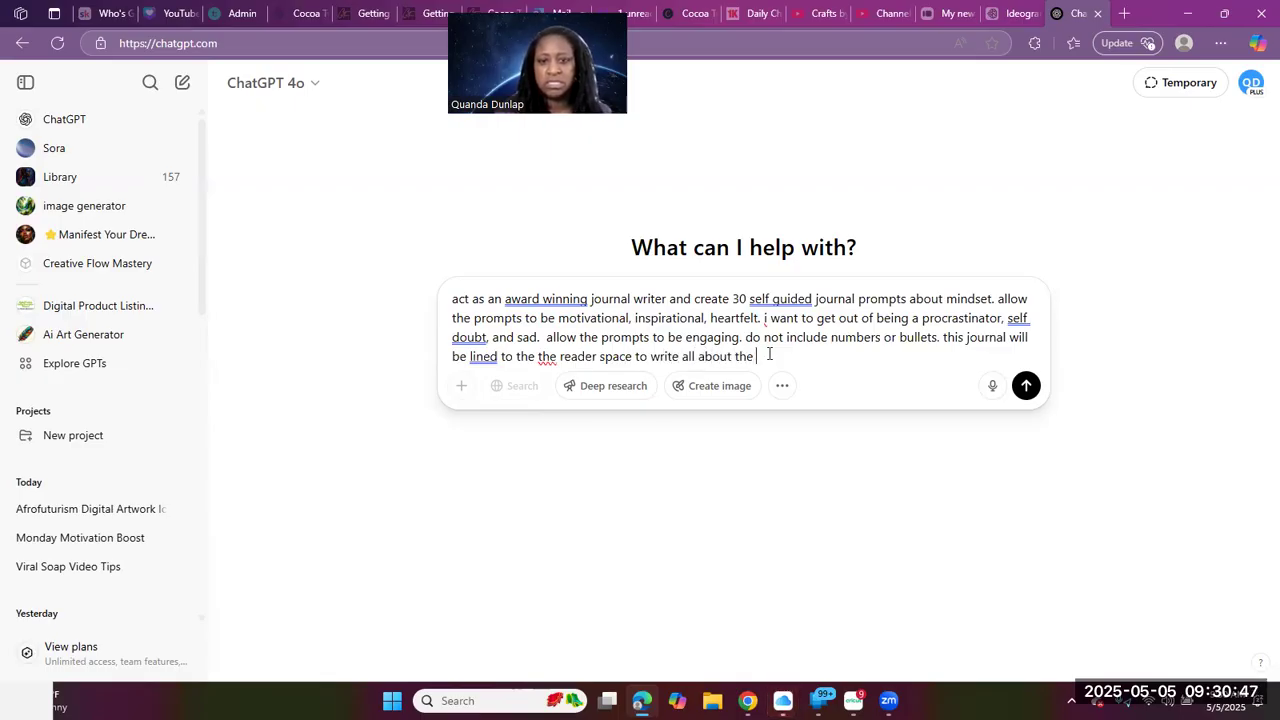
text( prompt at h)
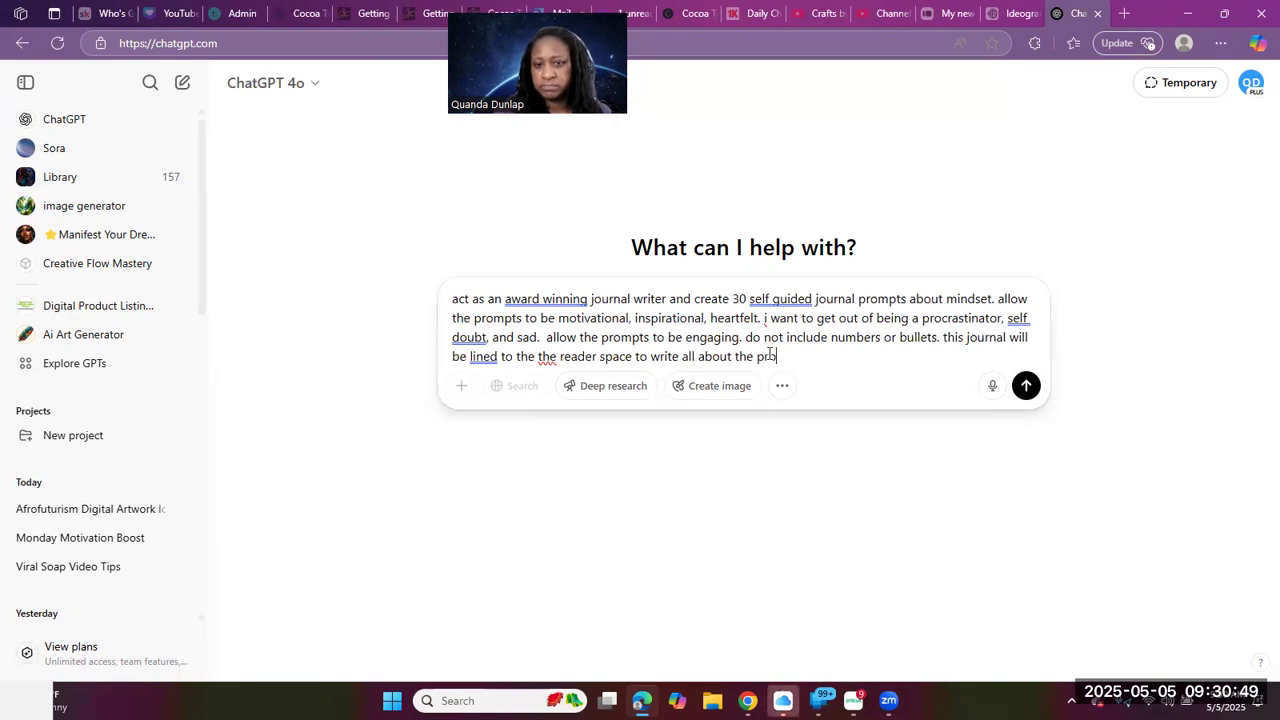
text(and.)
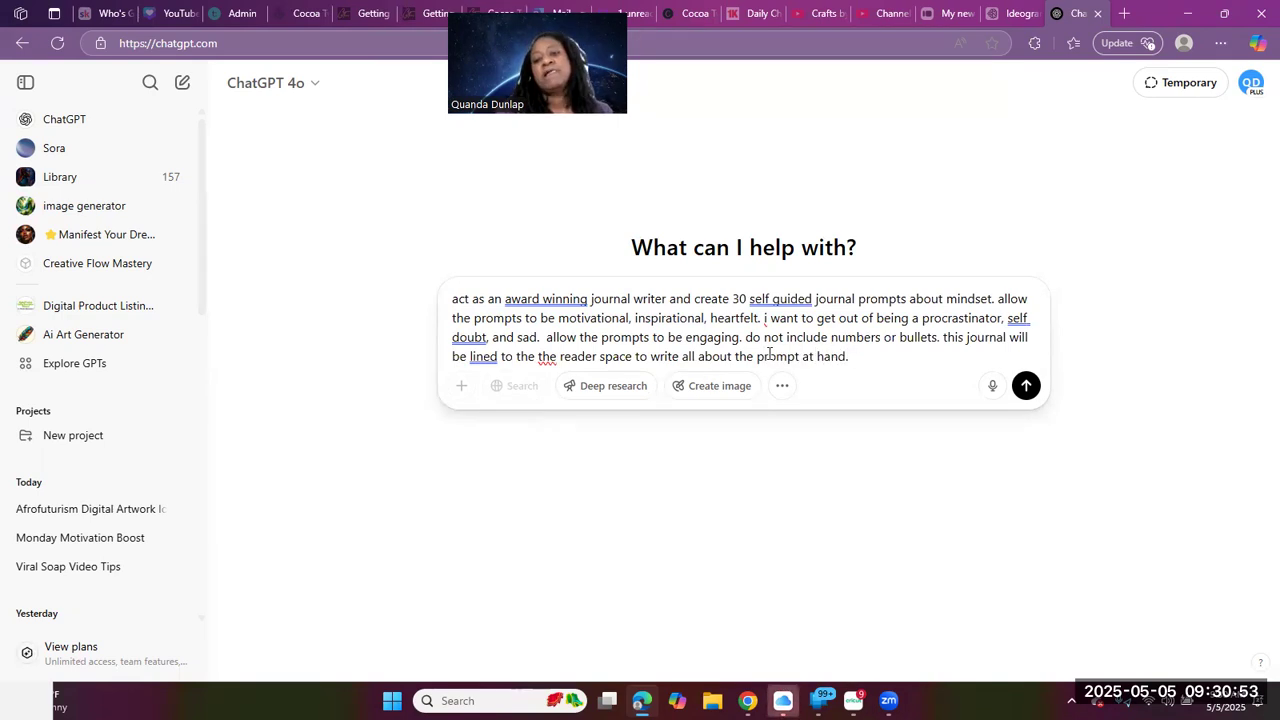
key(Return)
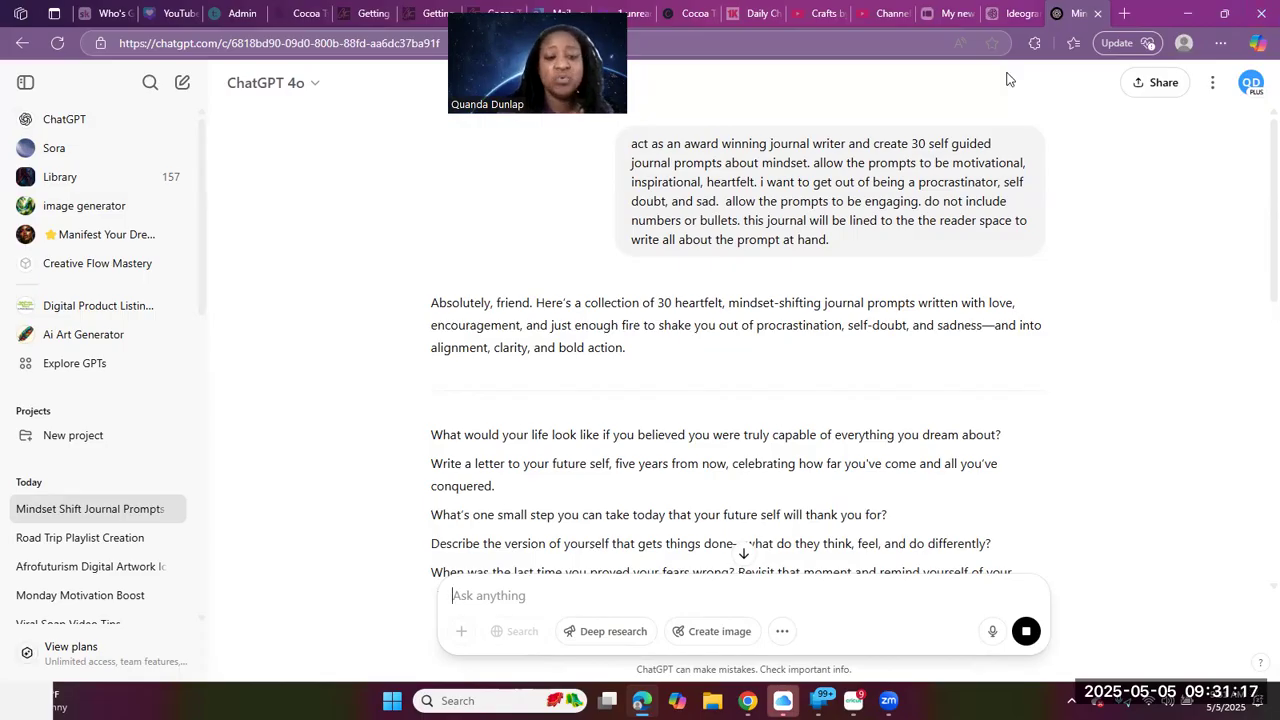
Read through the generated journal prompts down to the closing question about a title, intro or reflection page
scroll(689, 360, down, 2)
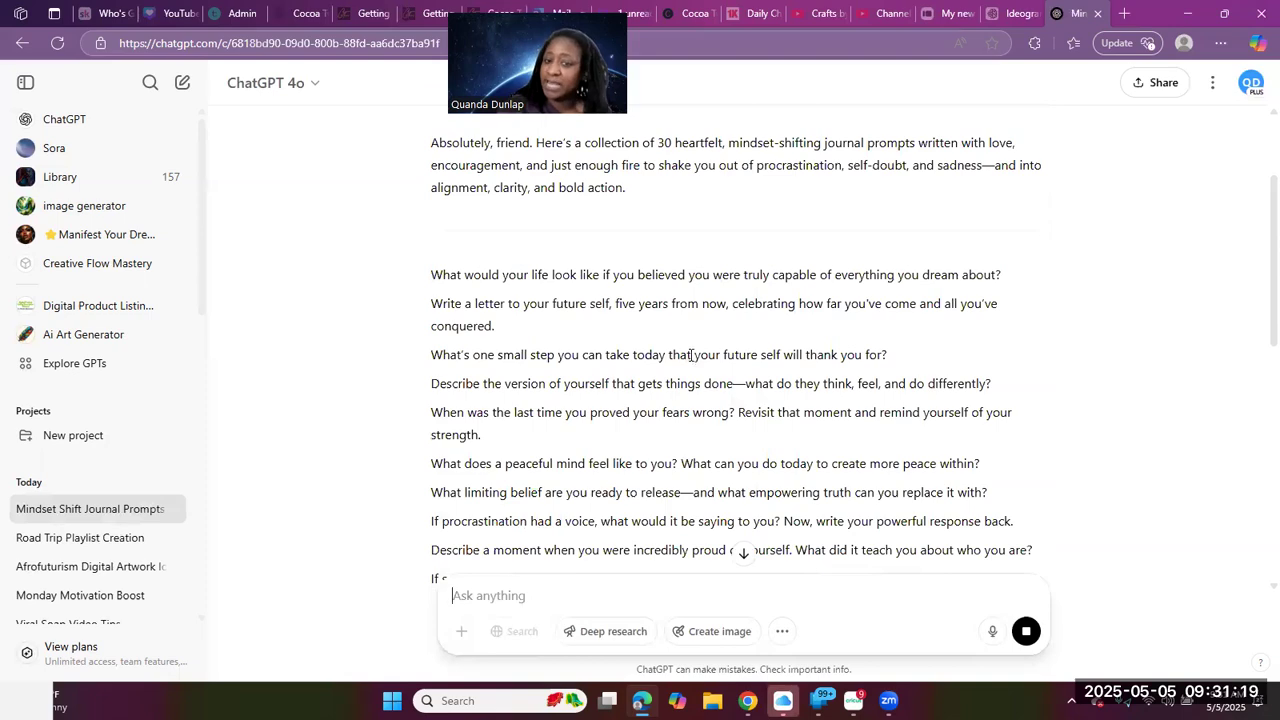
scroll(665, 383, down, 8)
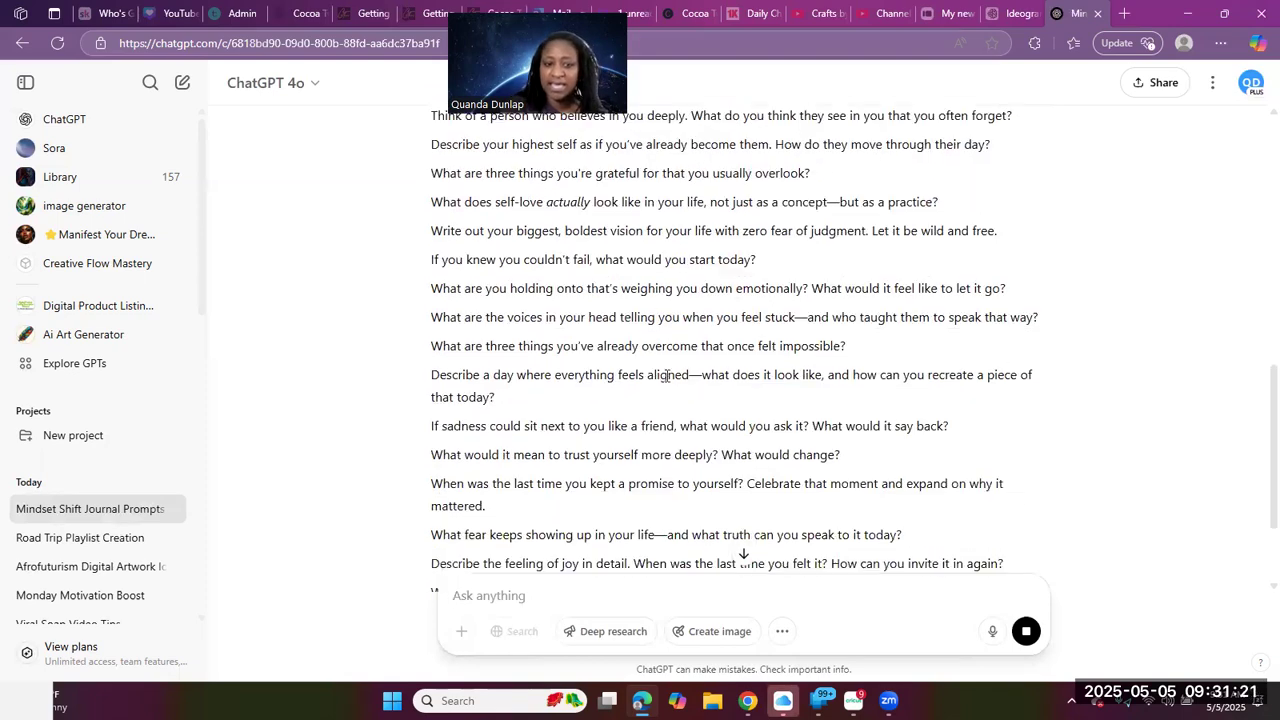
scroll(665, 383, down, 2)
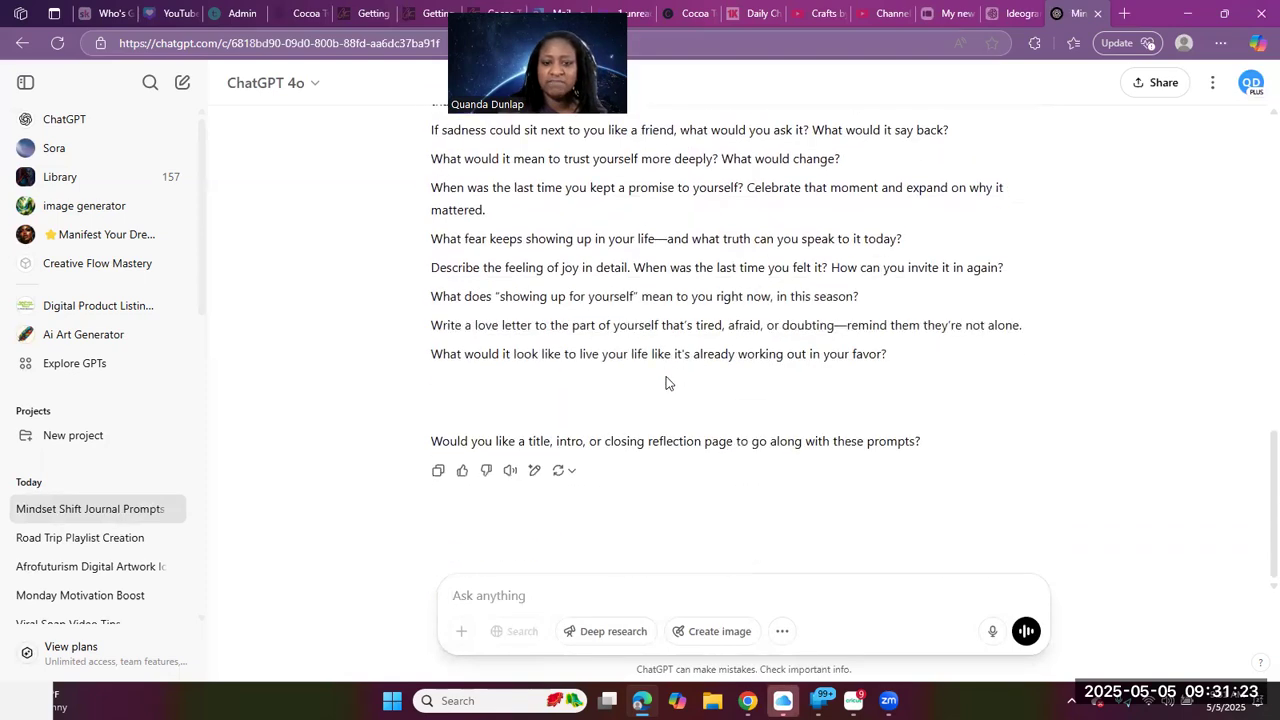
scroll(665, 383, up, 12)
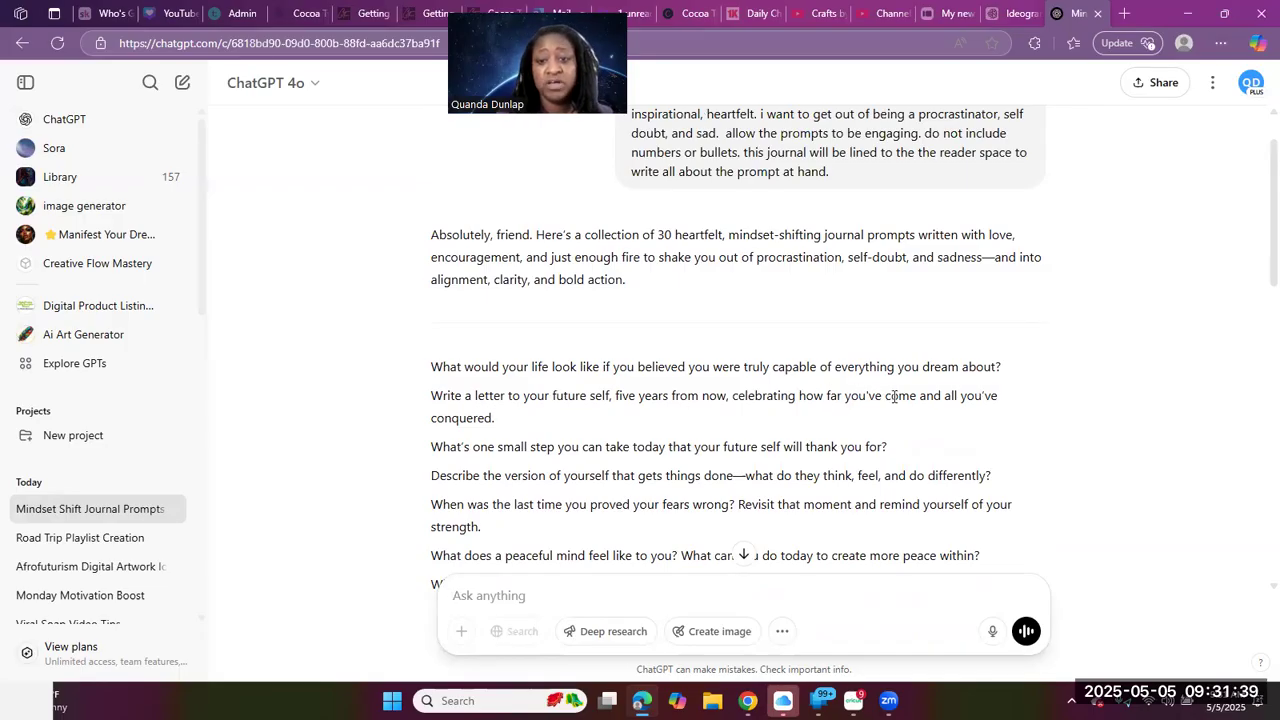
scroll(480, 440, down, 1)
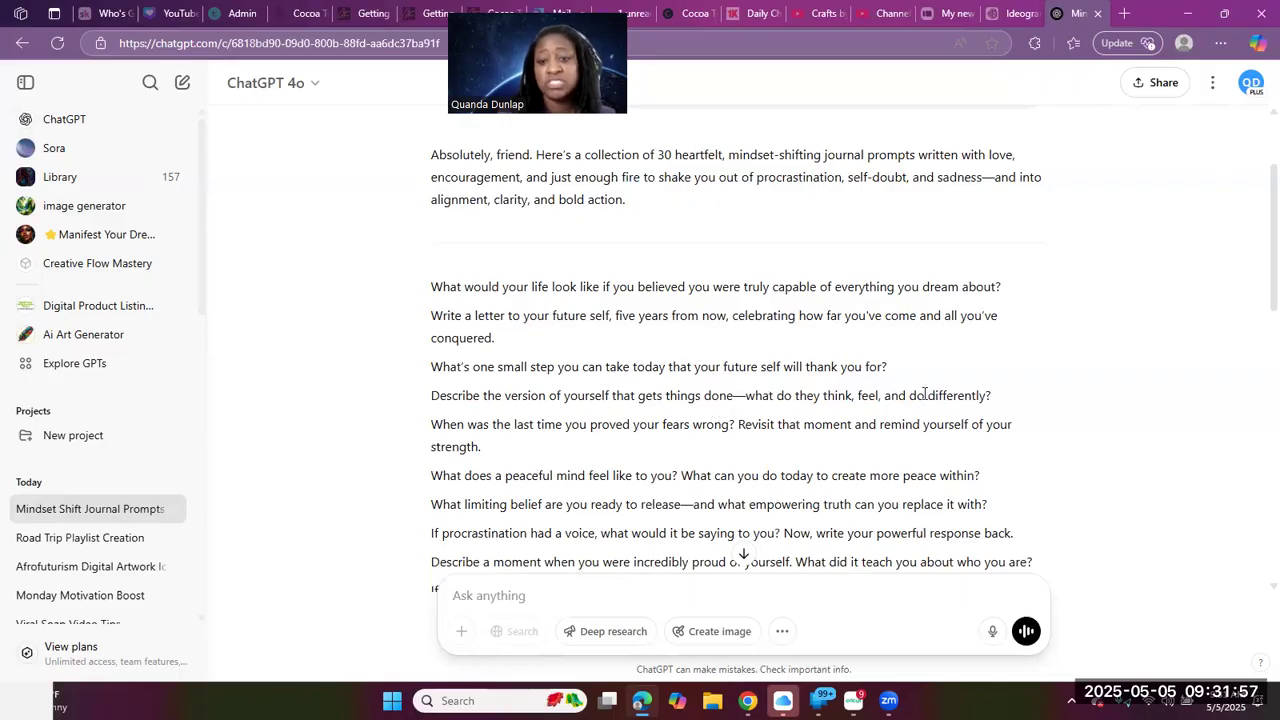
scroll(925, 393, down, 8)
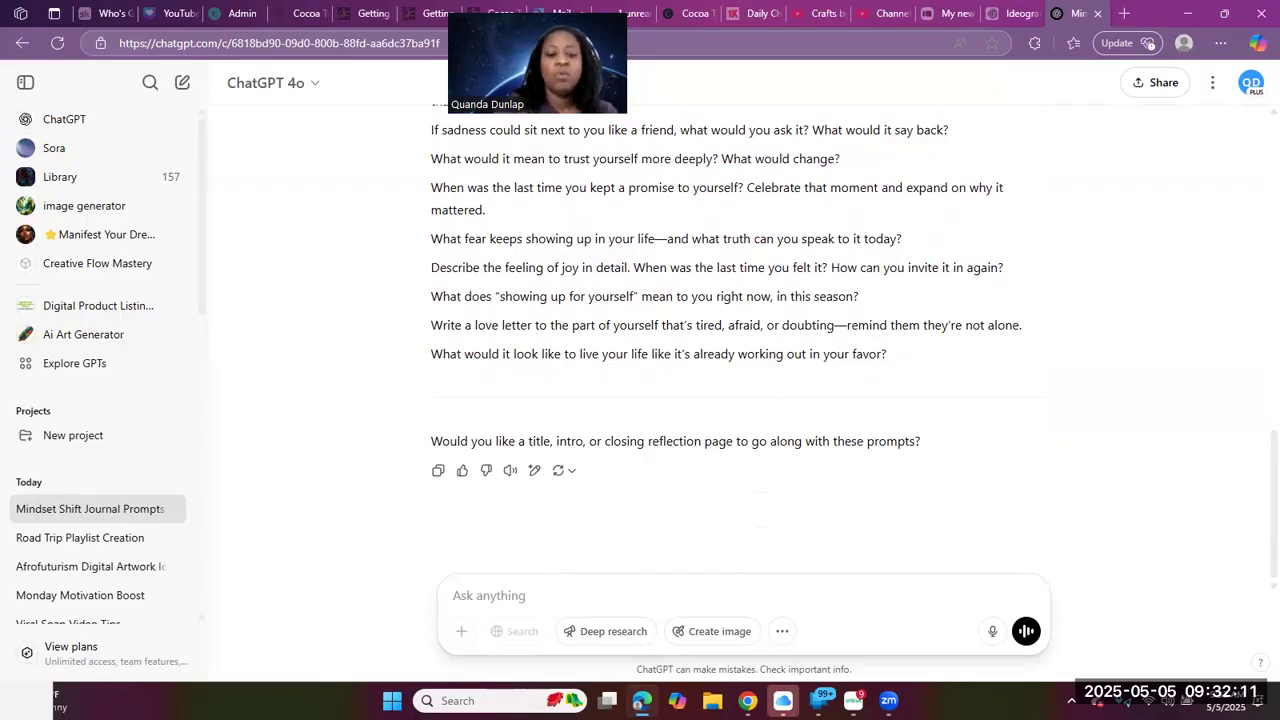
Reply "yes. i would" to the offer of a title, intro or closing reflection page
text(yes)
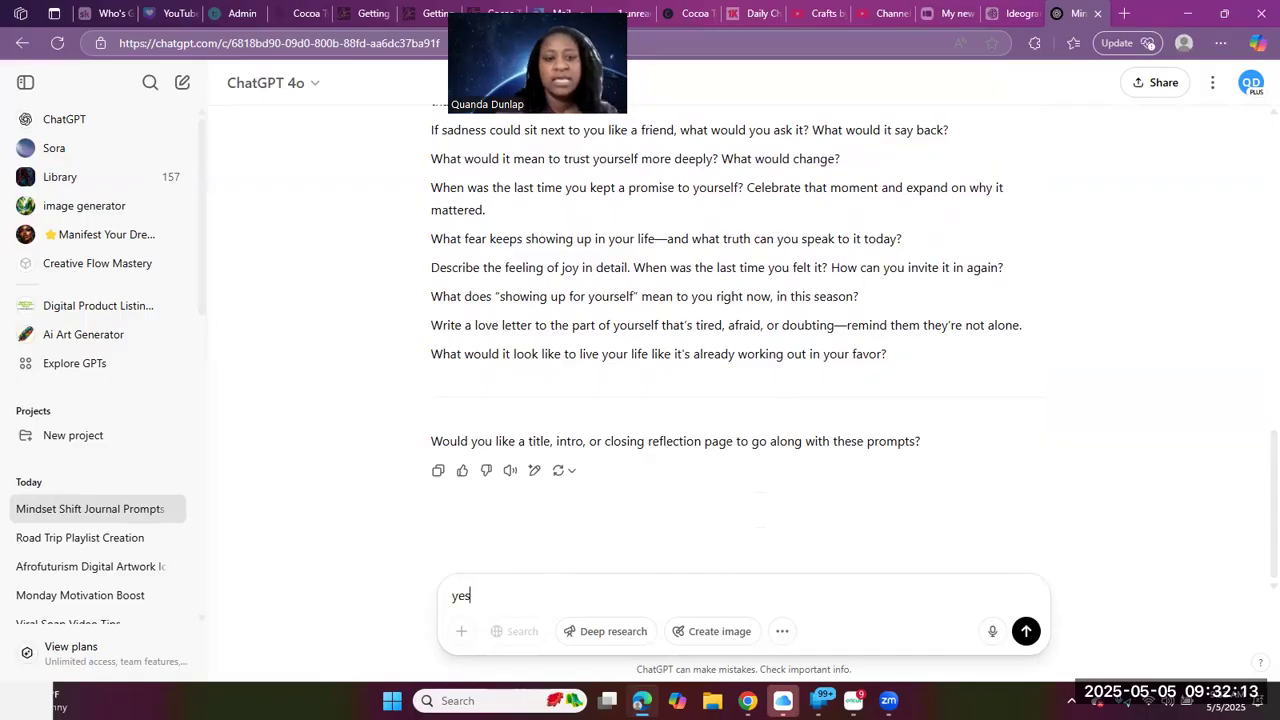
text(. i would)
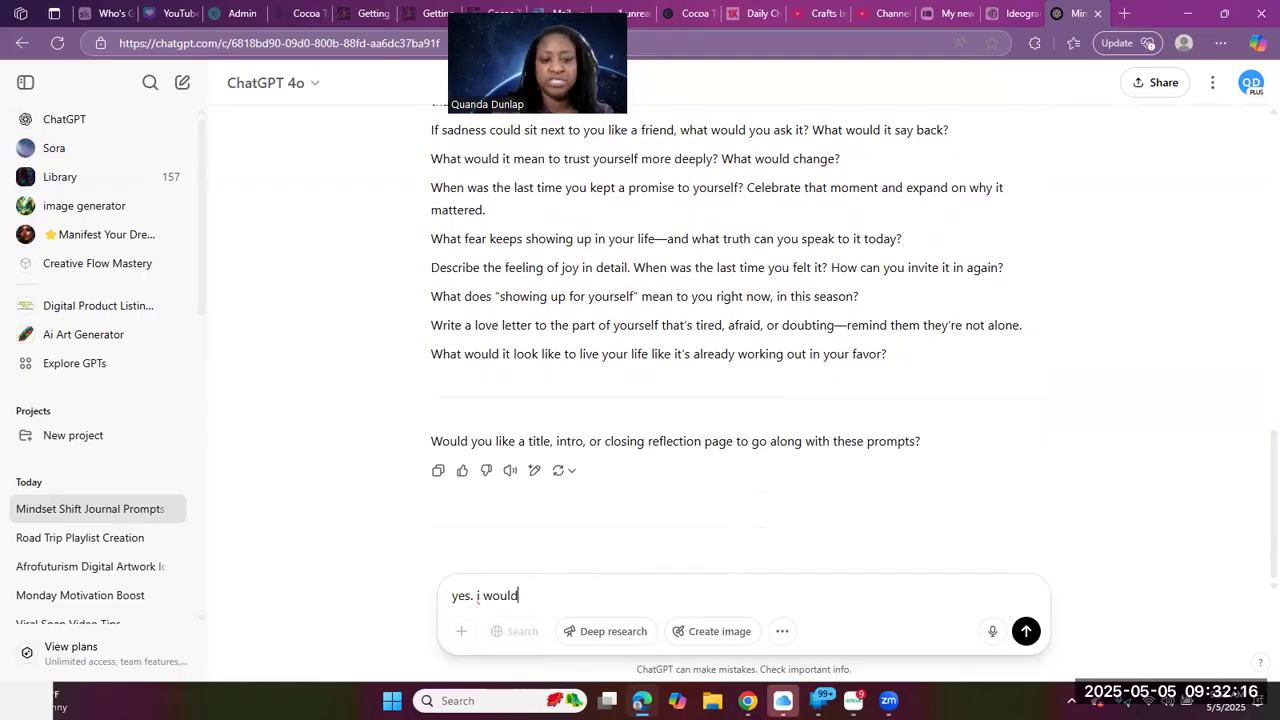
key(Return)
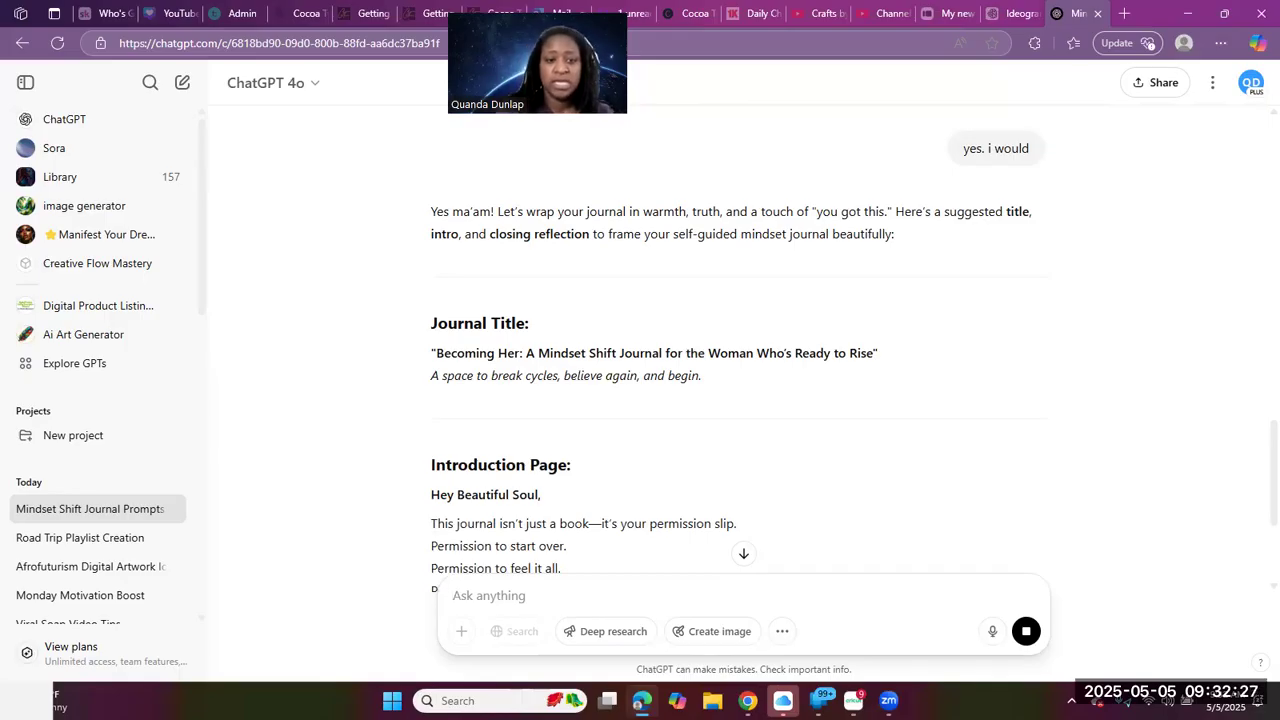
Examine the suggested journal title, introduction page and closing reflection page, including the follow-up question at the end
scroll(584, 487, down, 2)
scroll(600, 450, down, 3)
scroll(641, 405, down, 1)
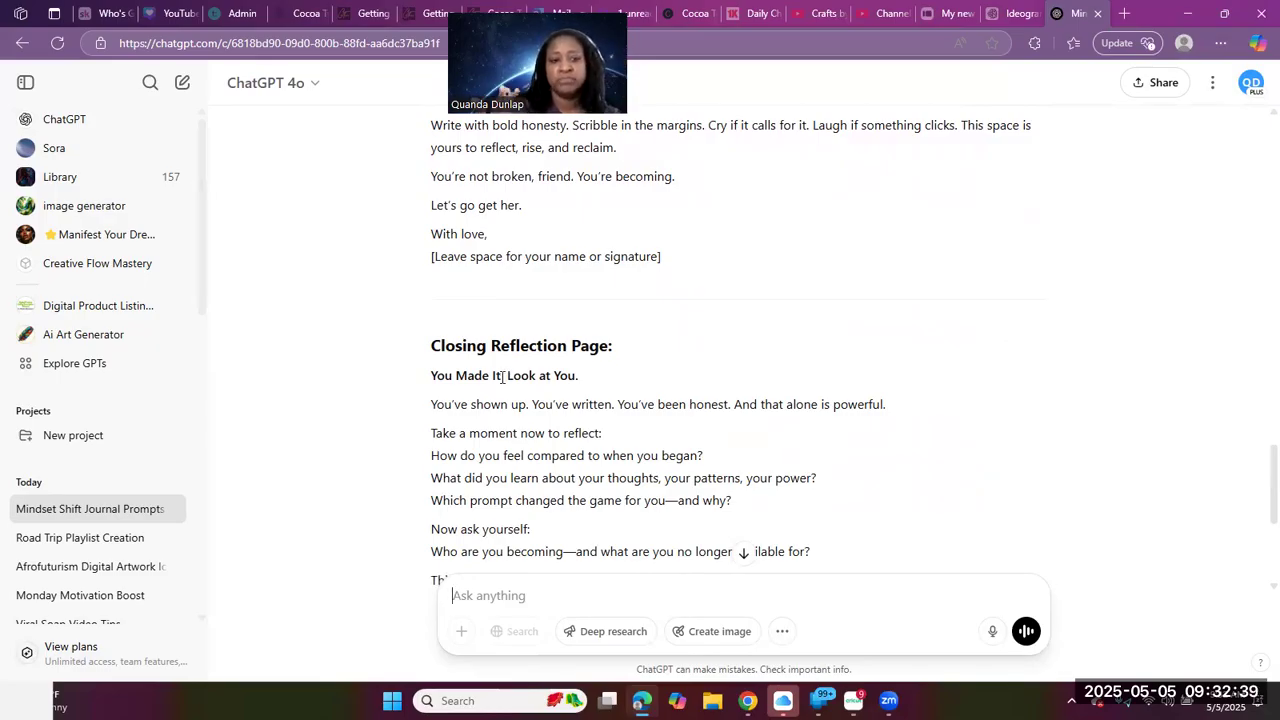
scroll(731, 345, down, 3)
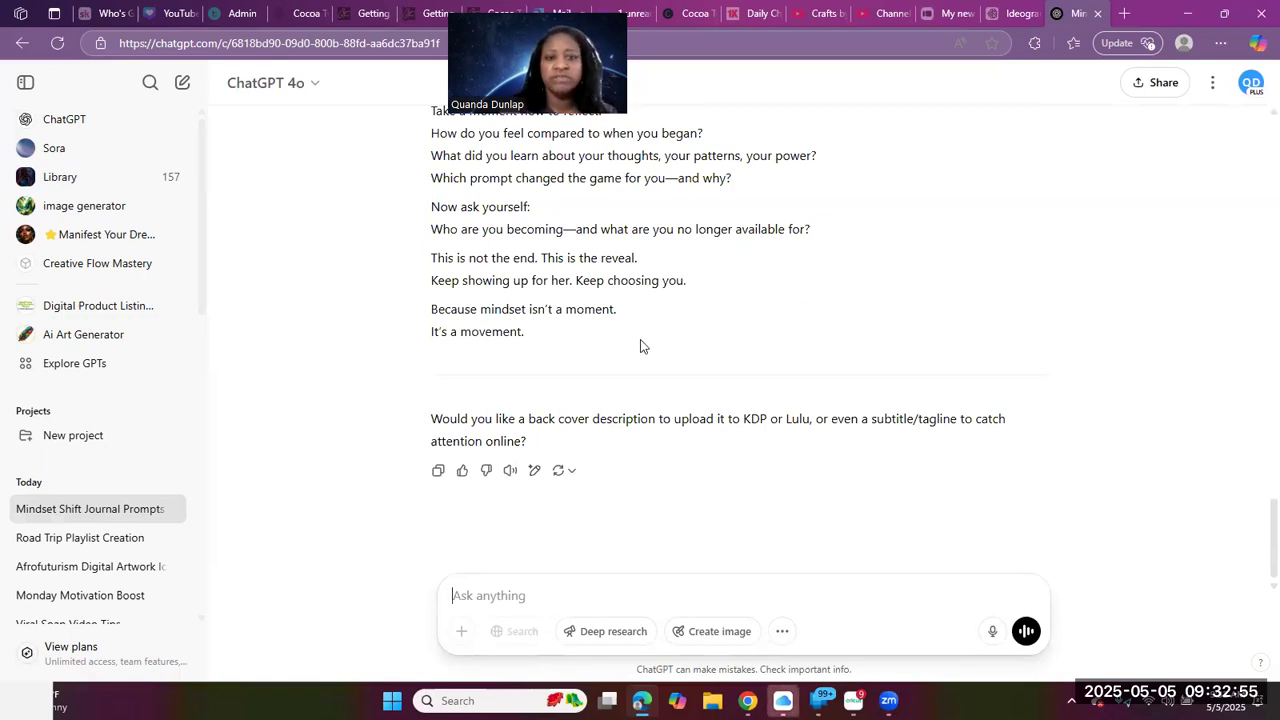
scroll(751, 329, up, 3)
scroll(751, 329, down, 2)
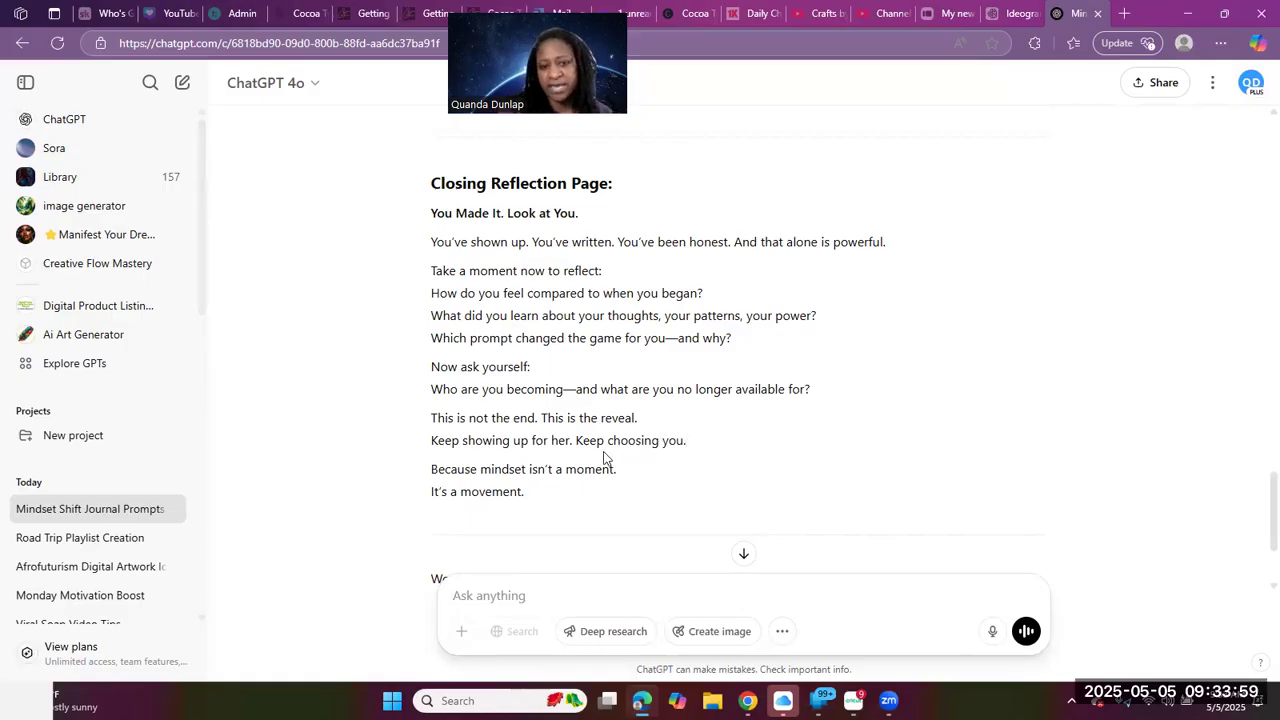
scroll(603, 458, up, 1)
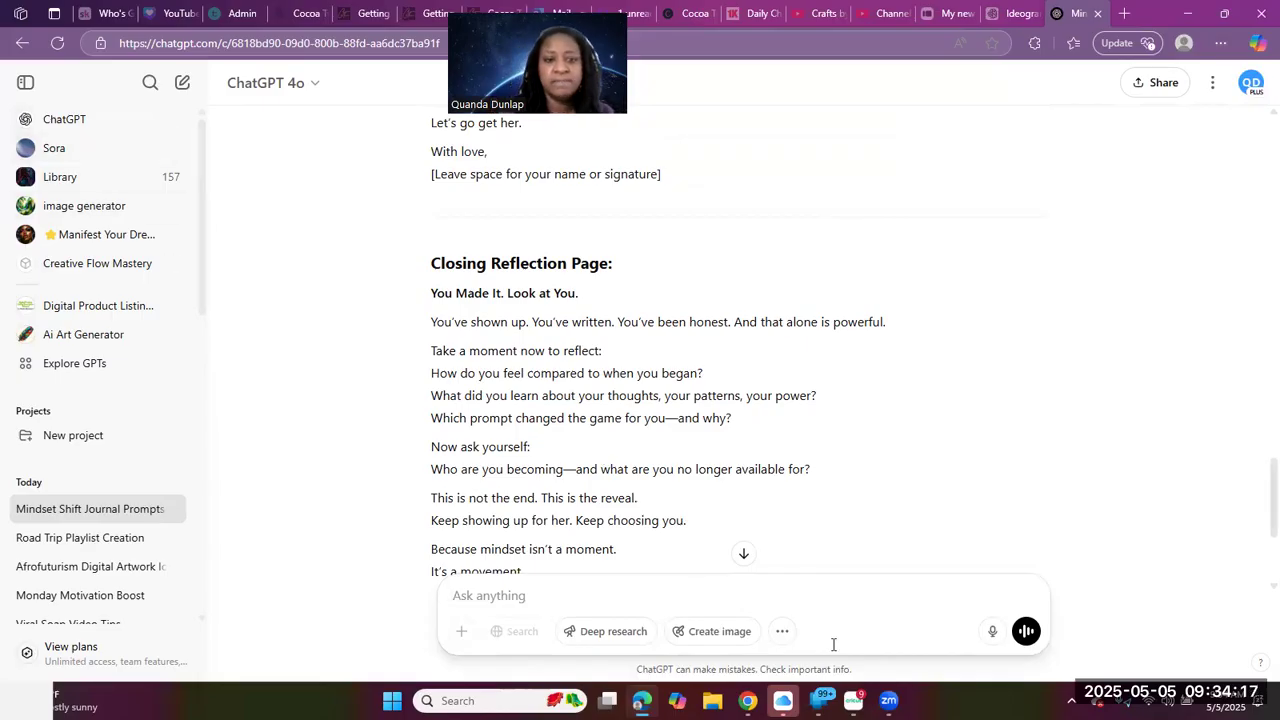
scroll(677, 392, up, 2)
scroll(677, 392, up, 5)
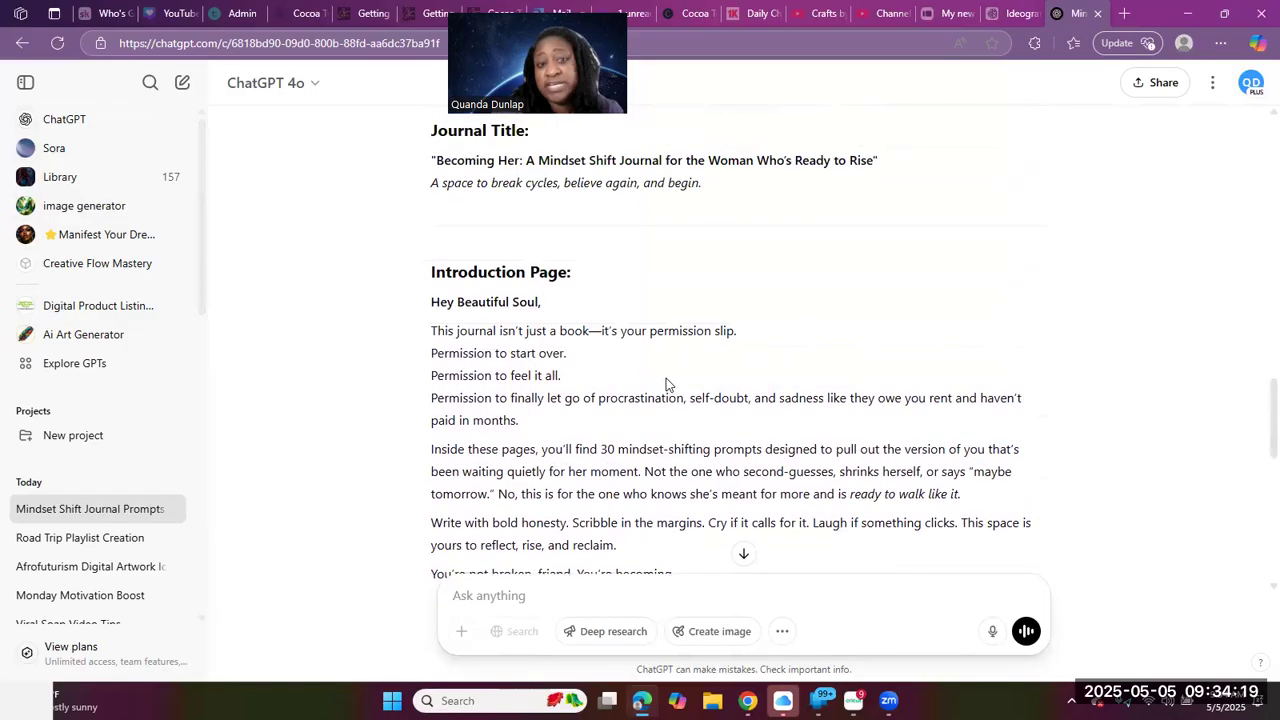
scroll(610, 366, up, 1)
scroll(601, 362, down, 3)
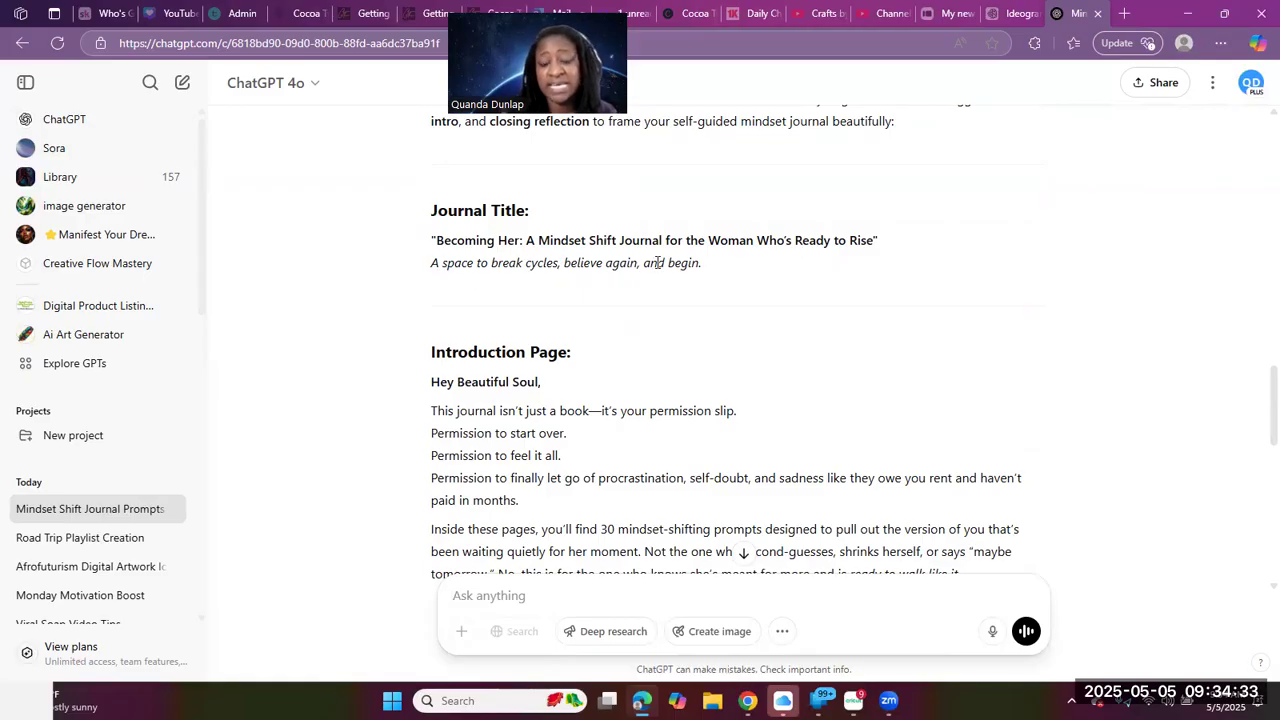
scroll(663, 289, down, 2)
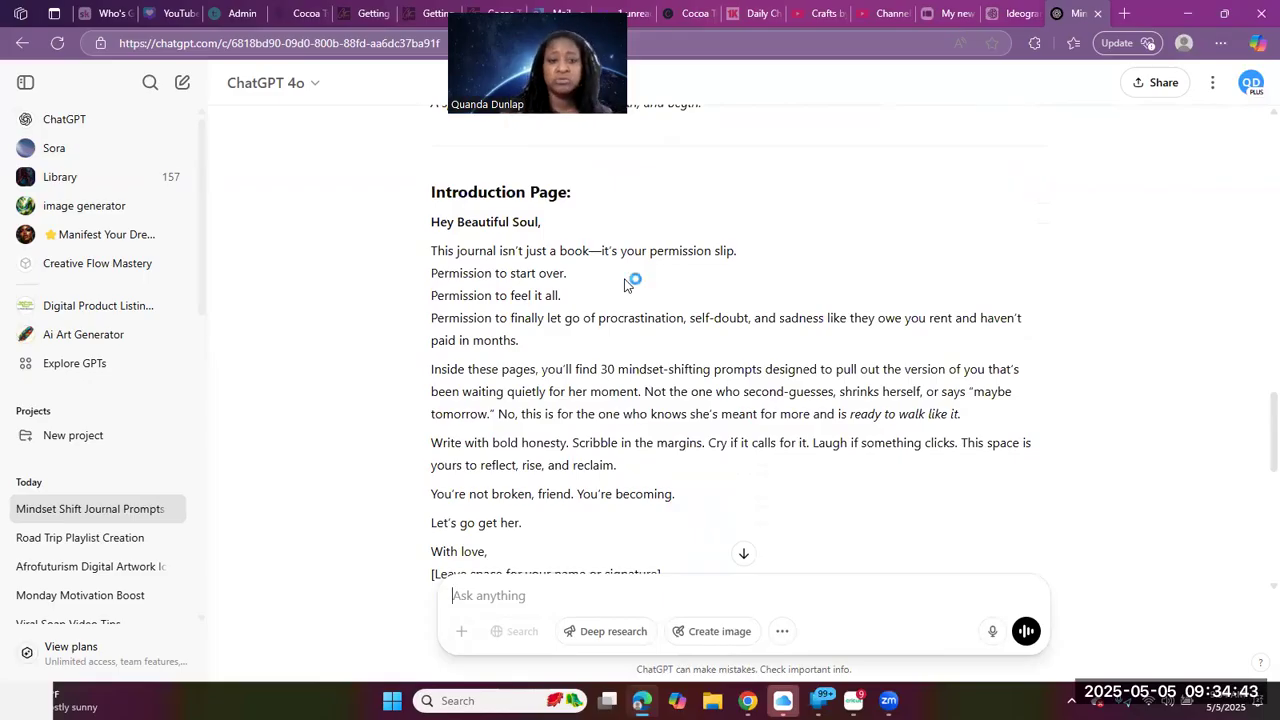
scroll(617, 491, down, 5)
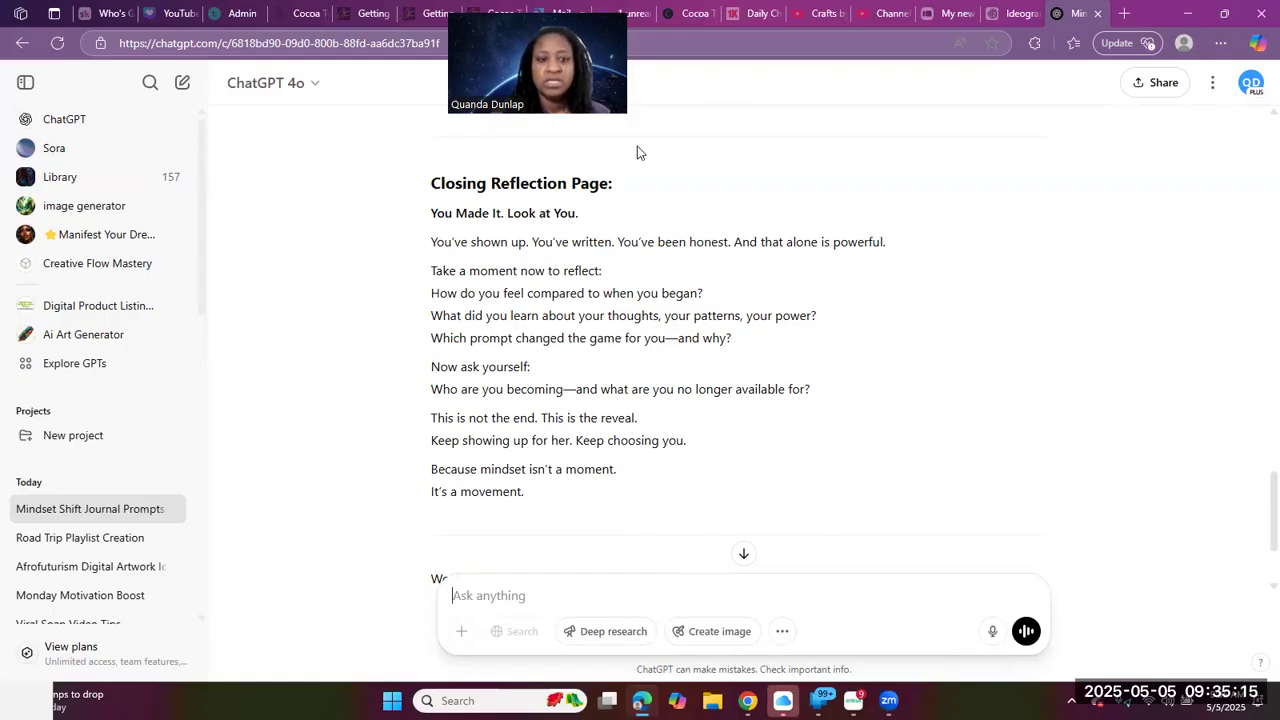
scroll(586, 460, down, 3)
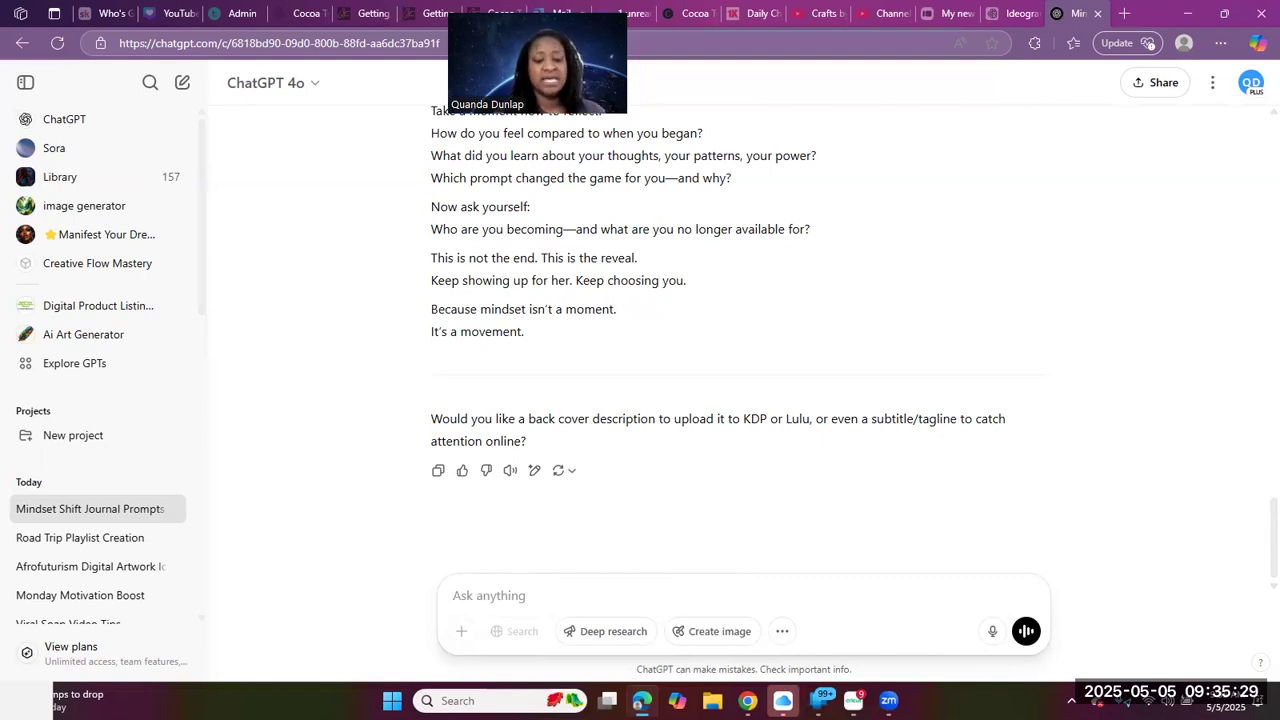
Start a follow-up message with "i know you can do better."
text(i k)
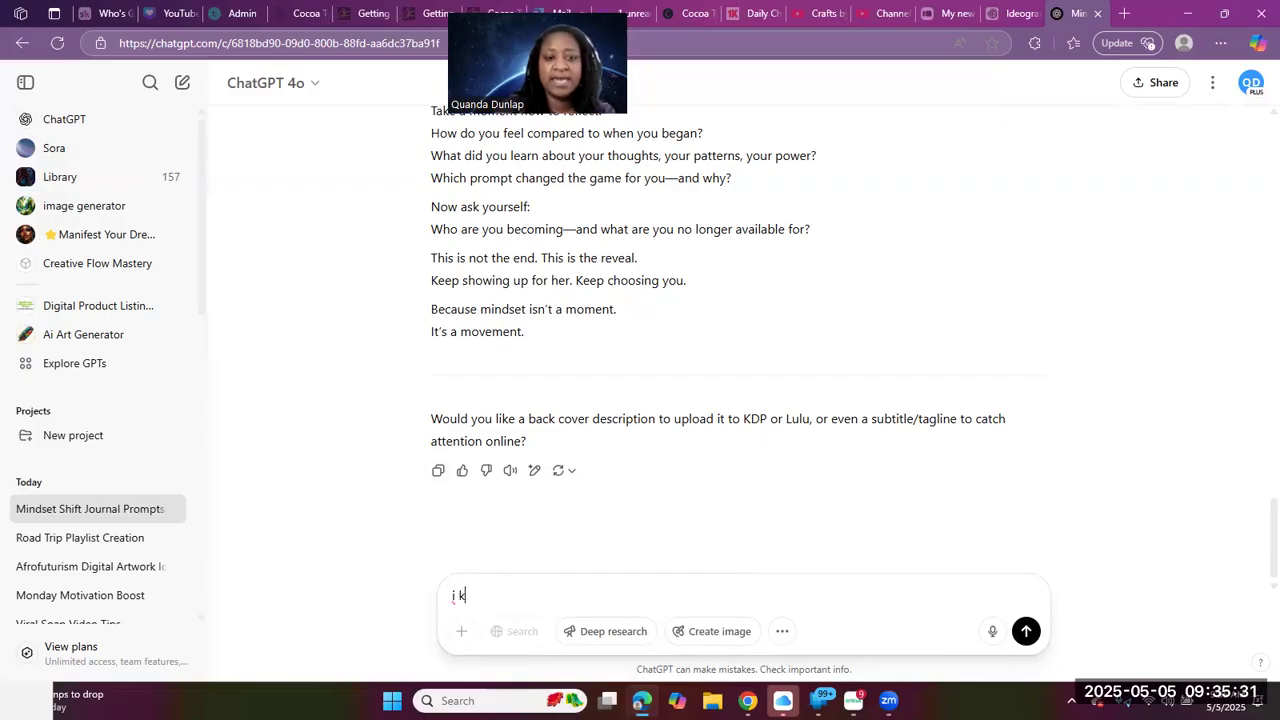
text(now you cn)
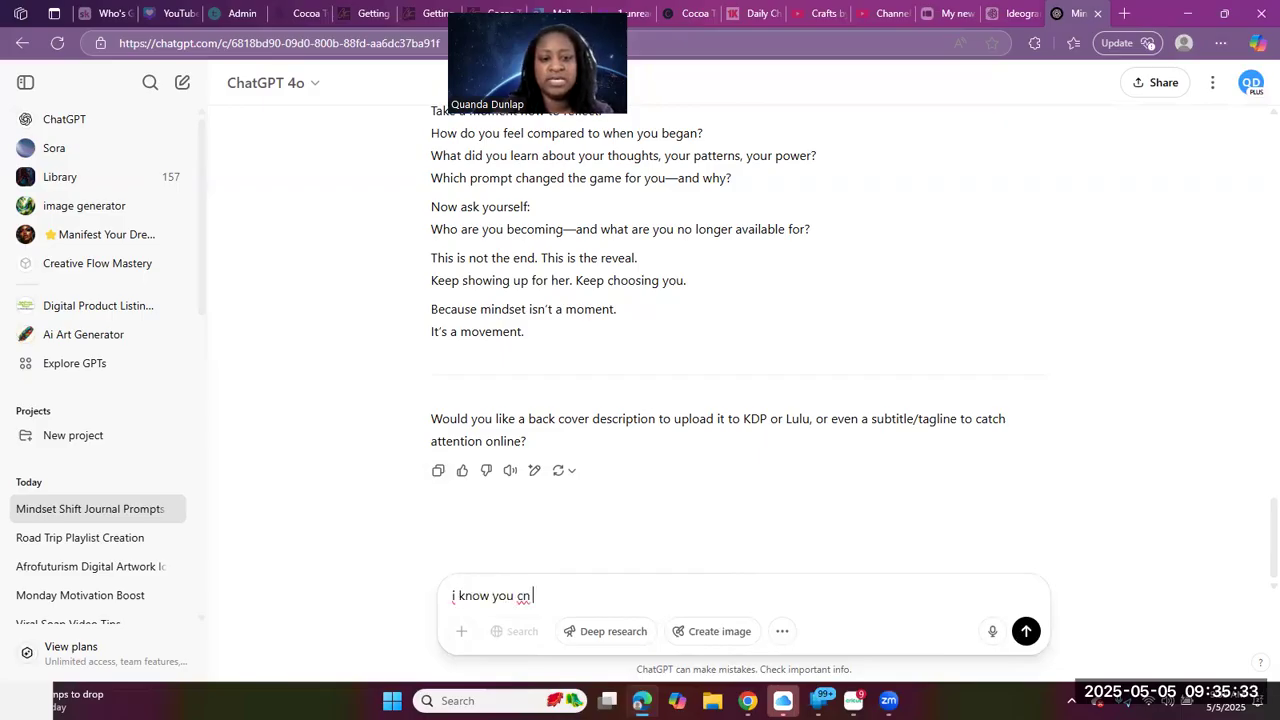
key(BackSpace)
text(\a)
key(BackSpace)
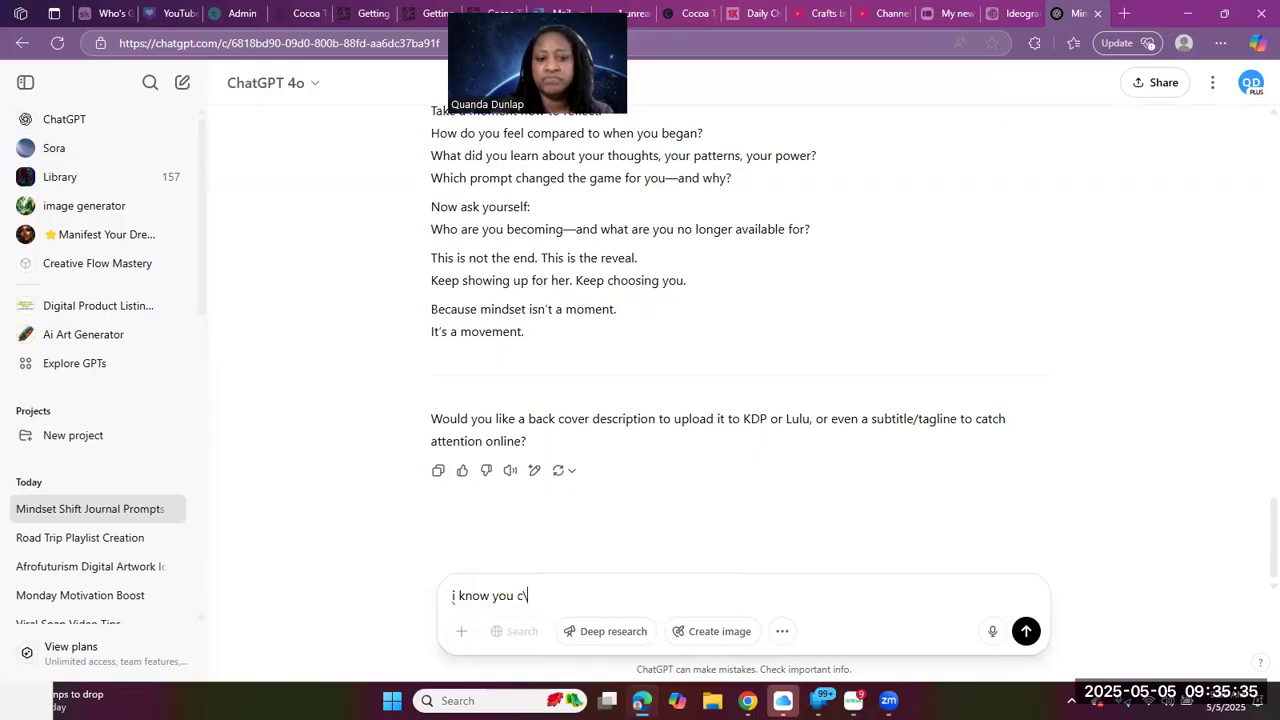
text(an do better. make s)
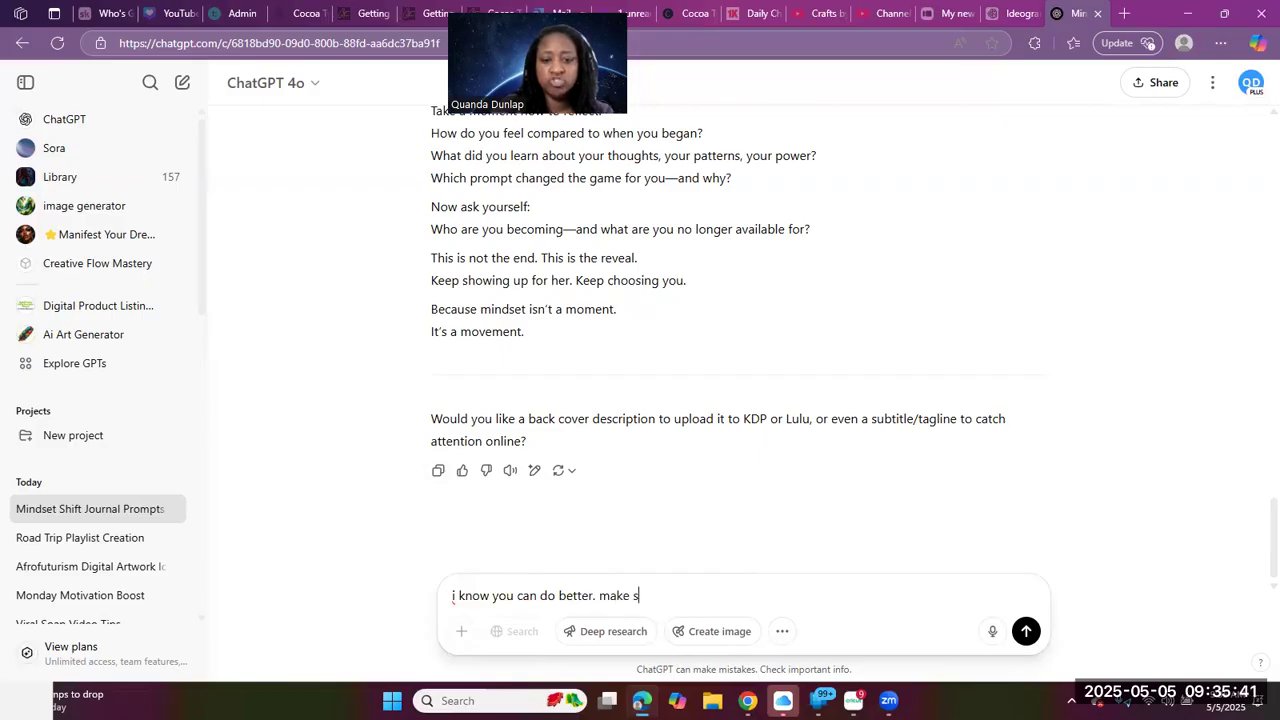
Continue the message with the request "make sure the title is not copyrighted and it is original."
text(ur ee the title)
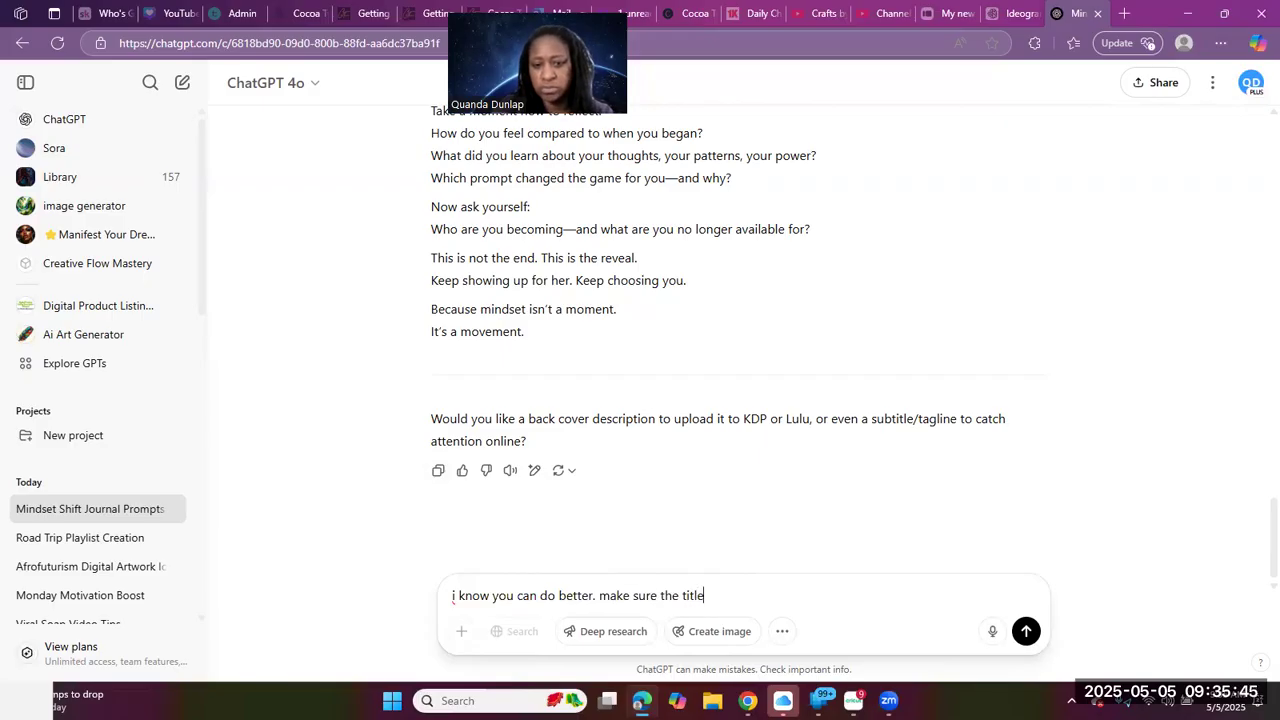
text( is not copyw)
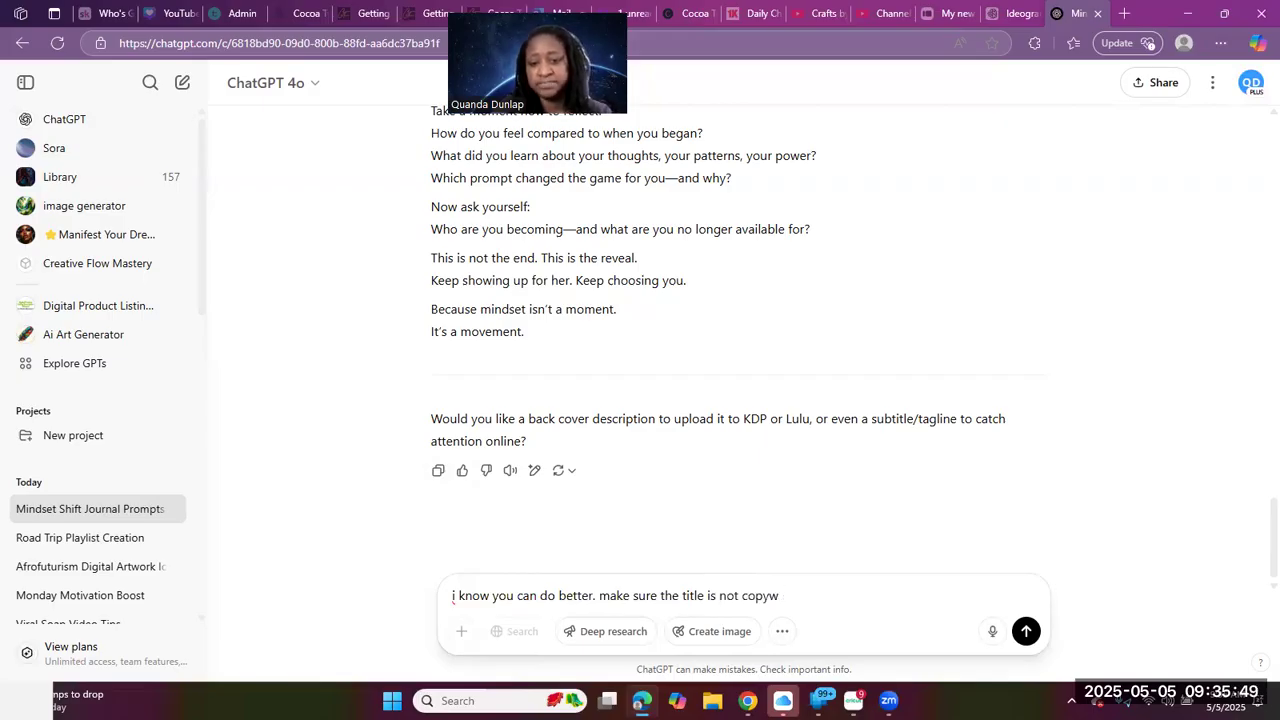
text(right)
key(BackSpace)
key(BackSpace)
key(BackSpace)
key(BackSpace)
key(BackSpace)
text(ghted an)
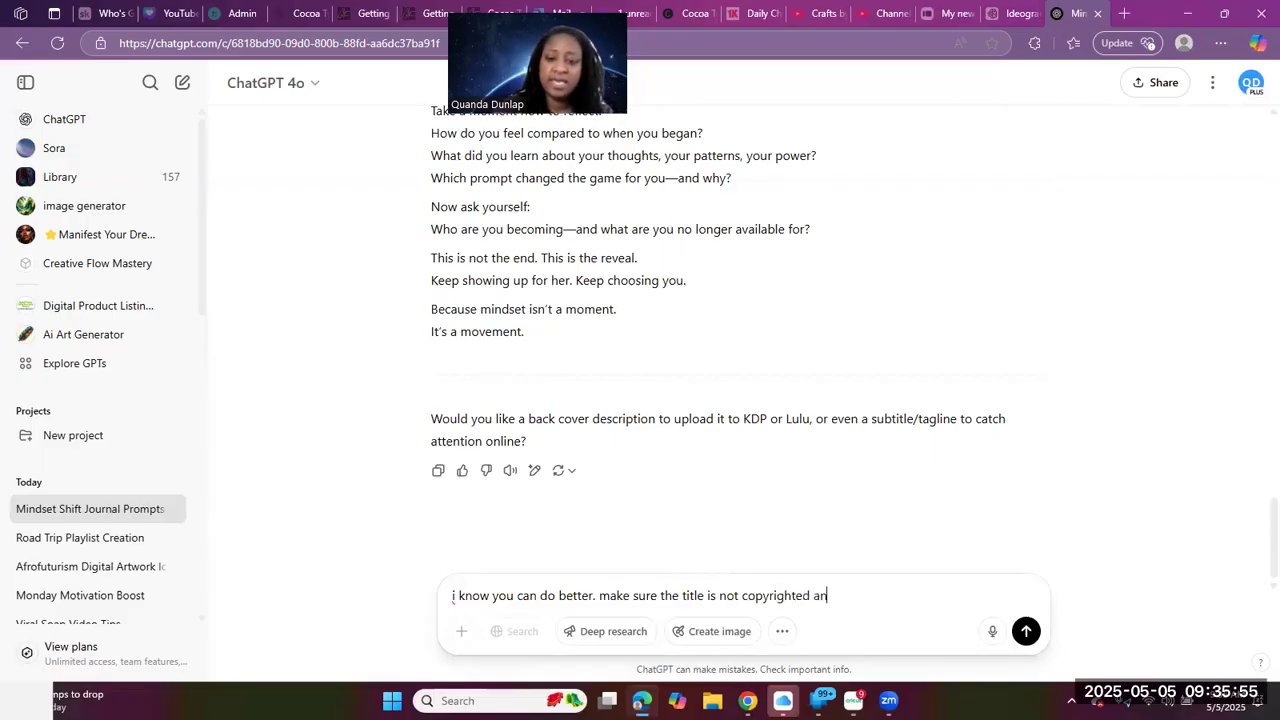
text(d i)
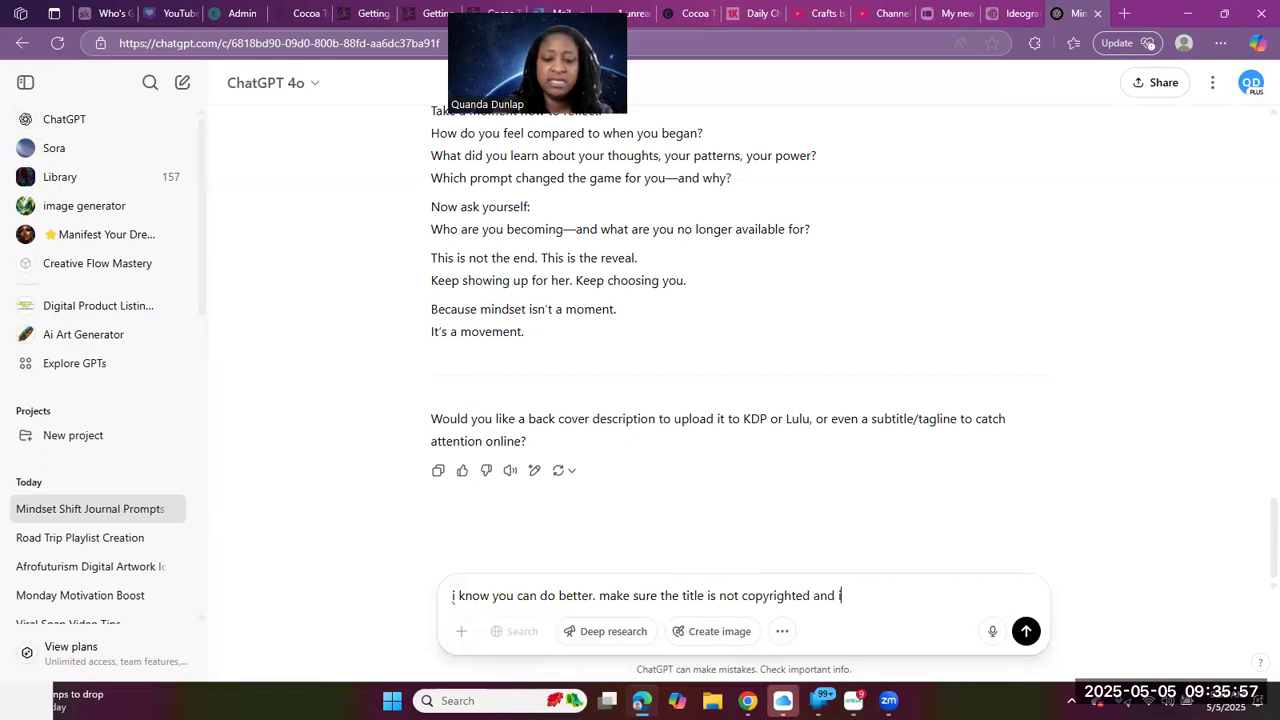
text(t is original.)
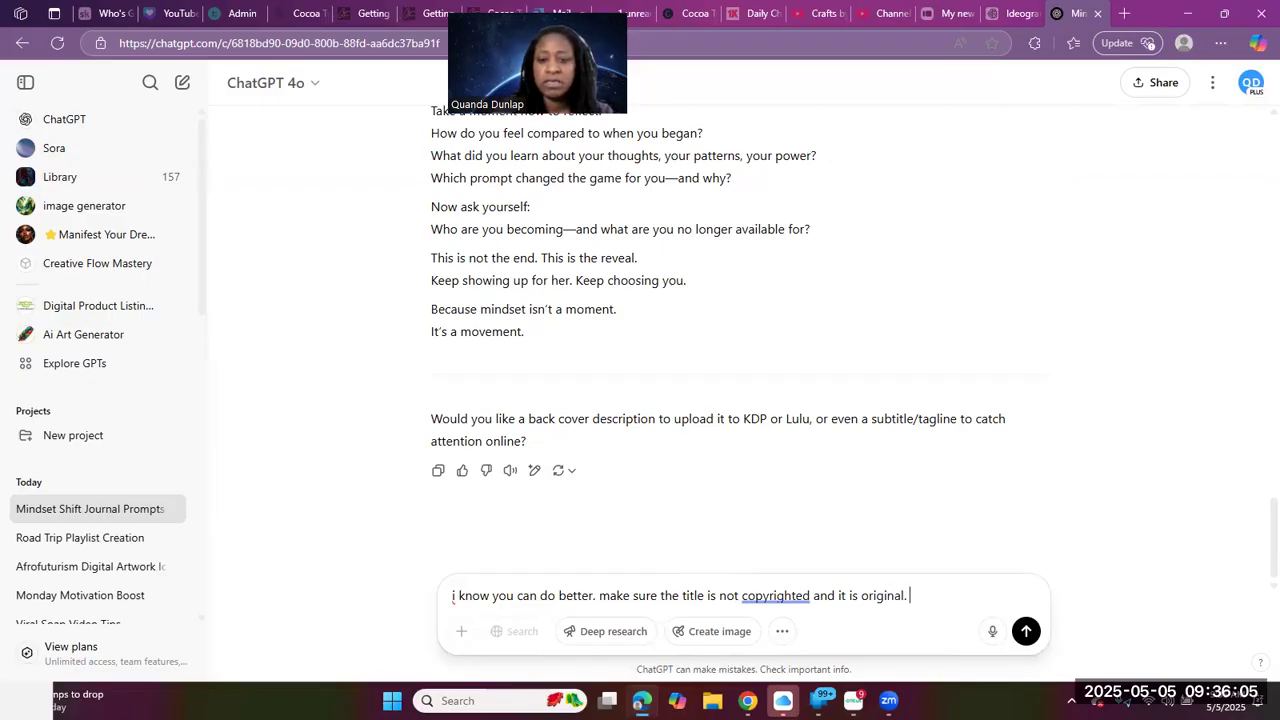
Add "make is so that the person buying has a fomo." to the message
text( make )
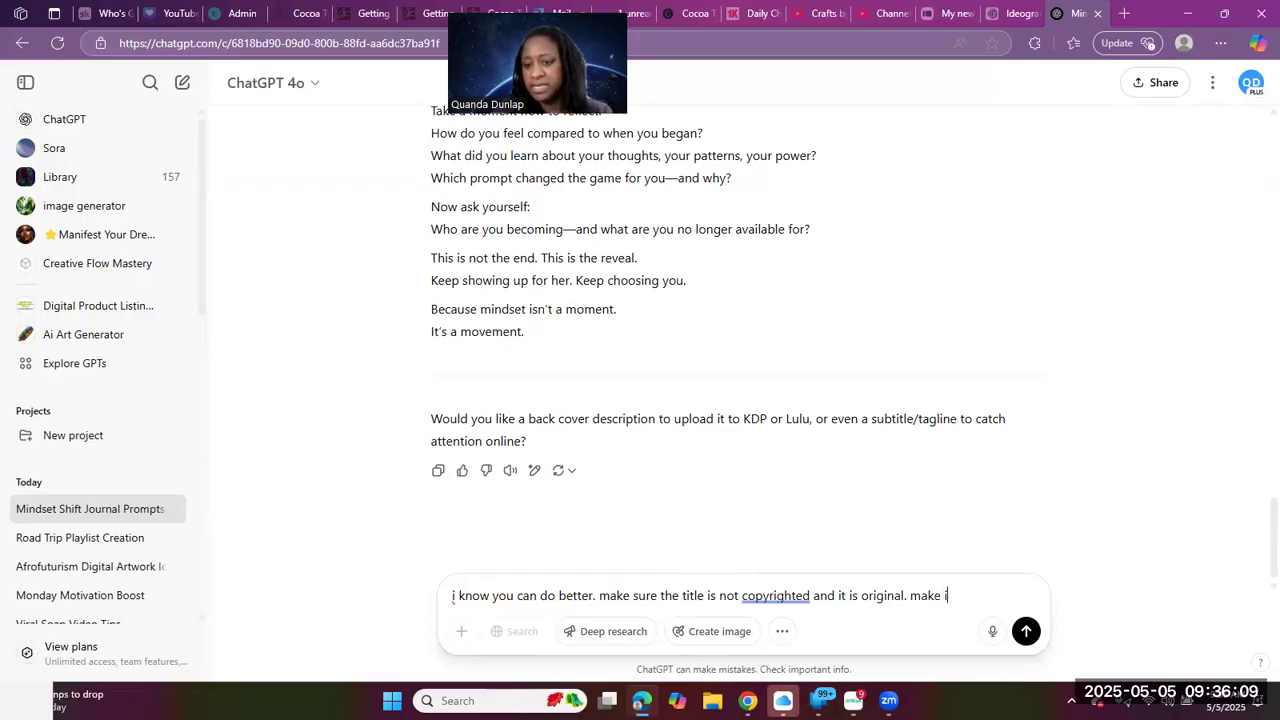
text(is so that the )
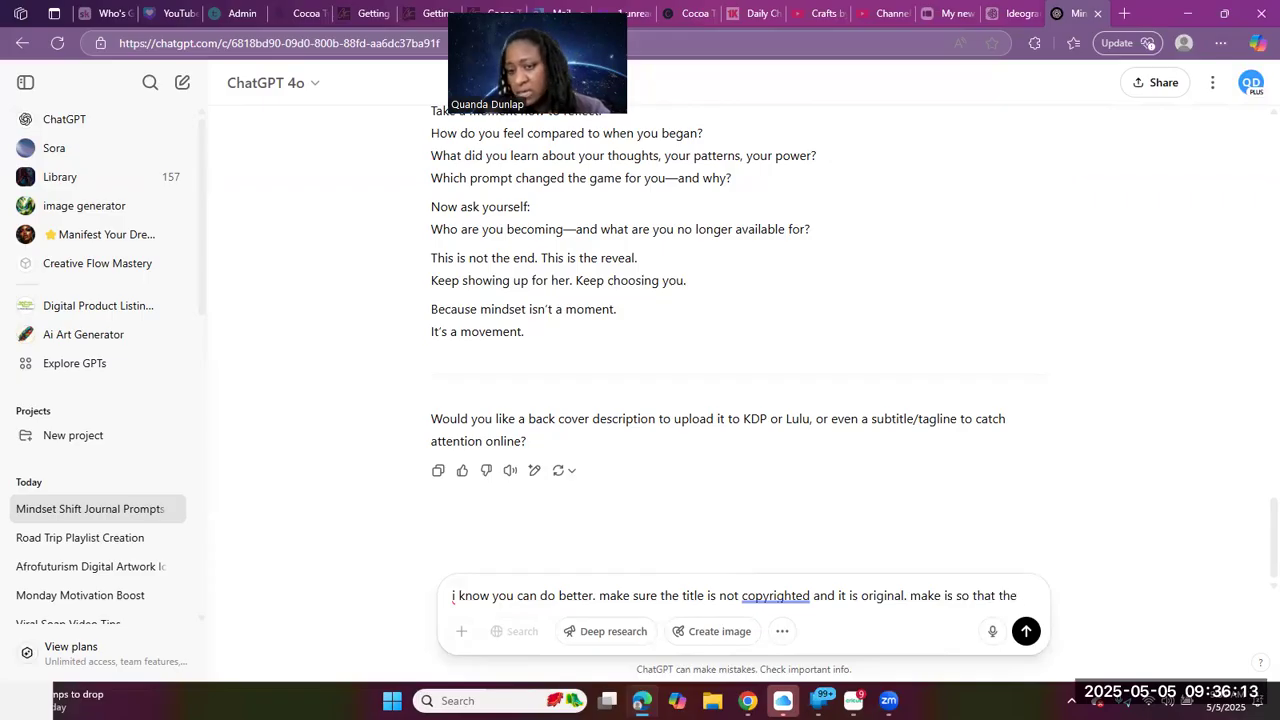
text(pers)
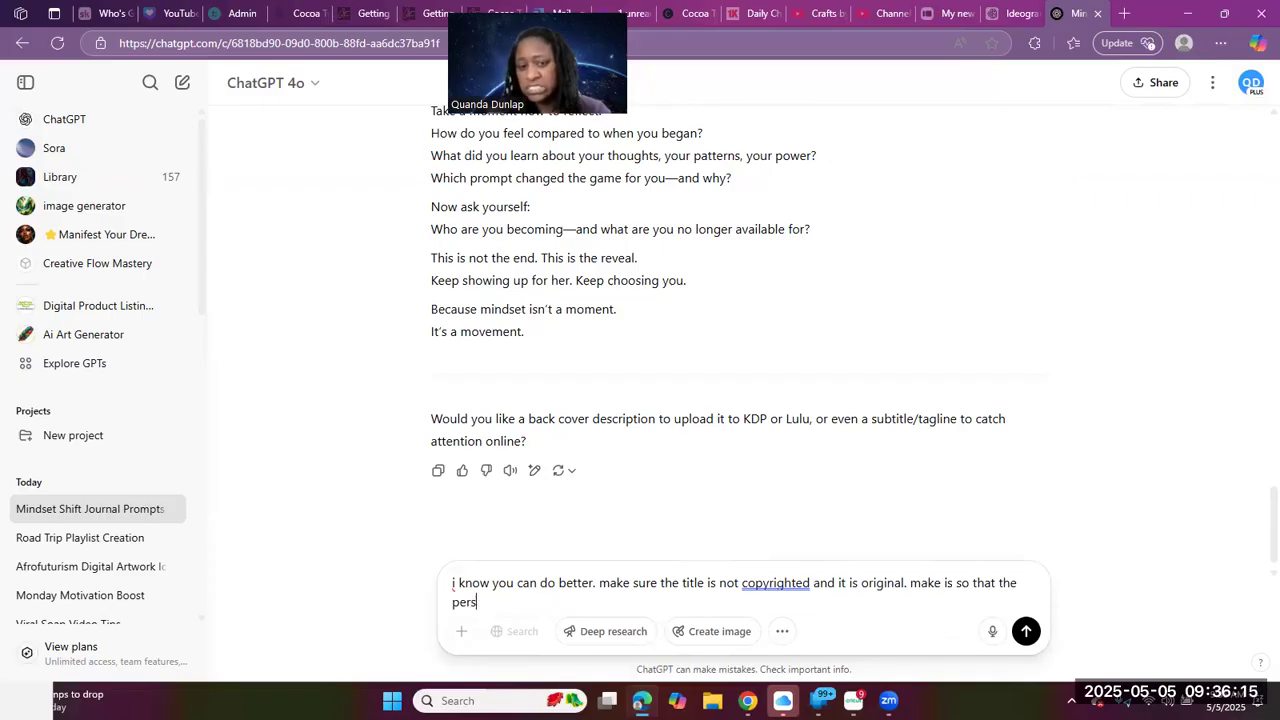
text(on buying has a fomo. allow the t)
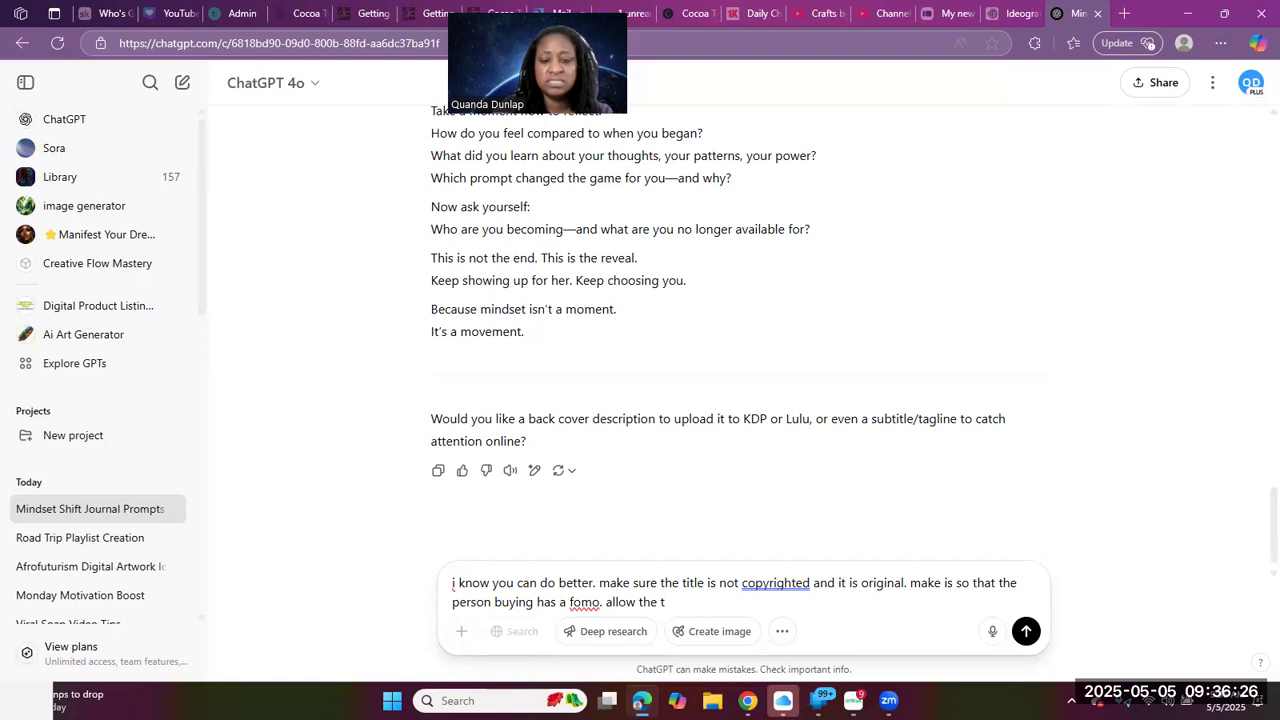
Complete the message's last sentence as "allow the title to be relatable."
key(BackSpace)
text(title to)
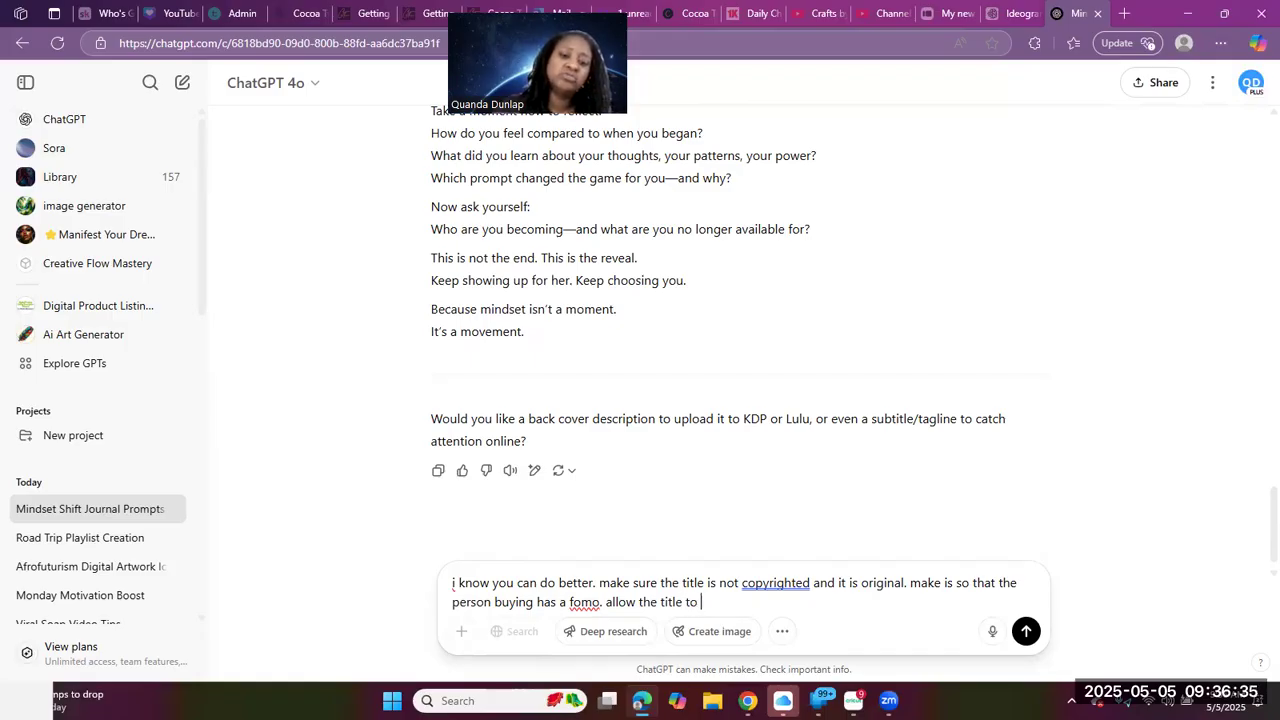
text(be)
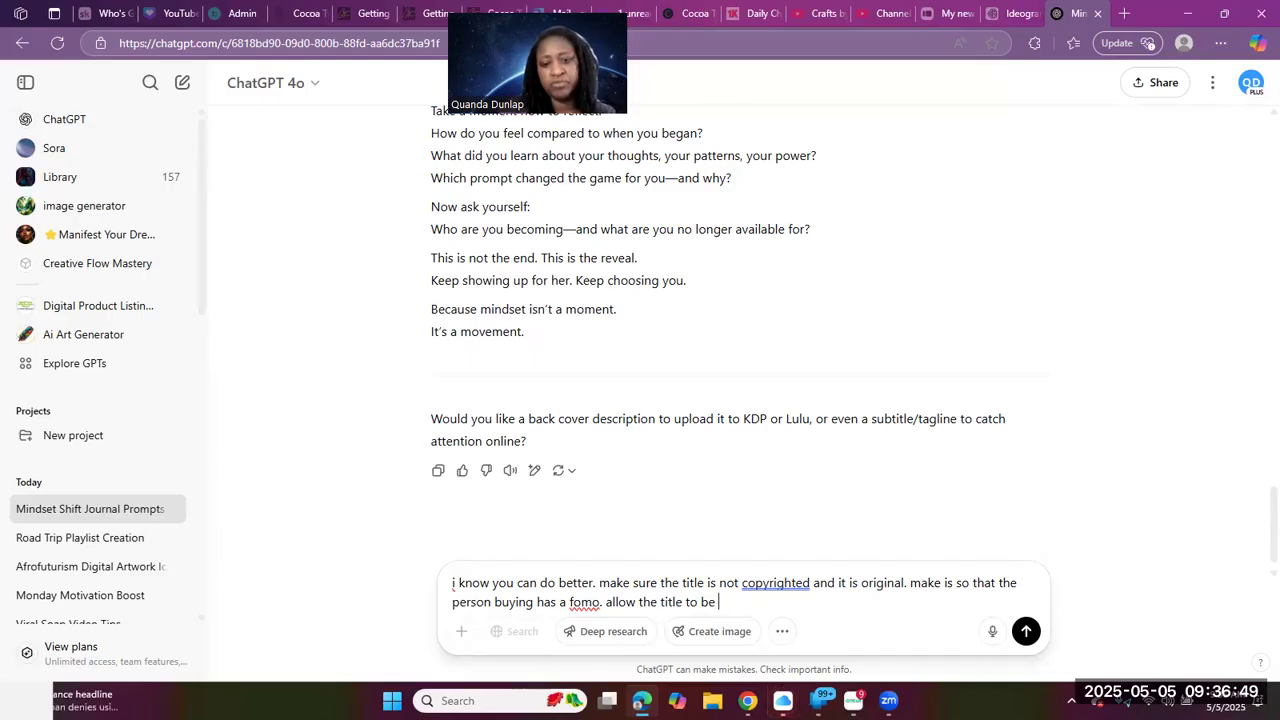
text(relateable)
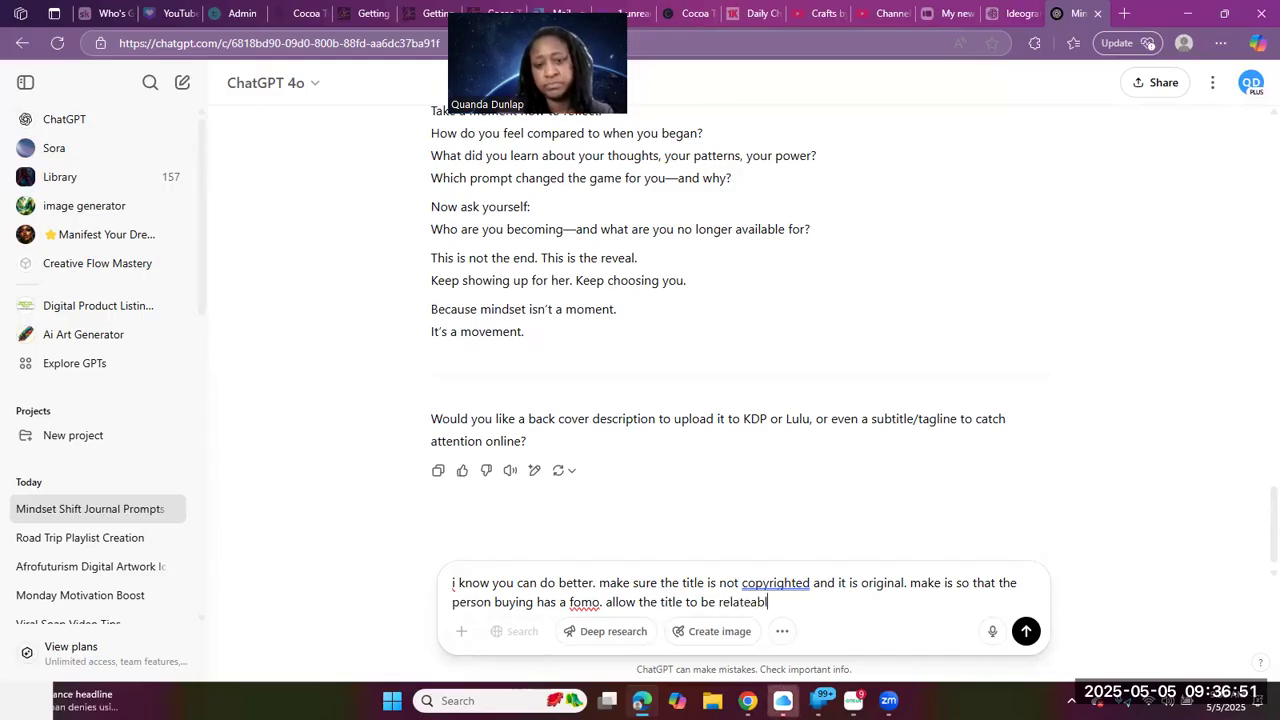
key(BackSpace)
key(BackSpace)
key(BackSpace)
key(BackSpace)
key(BackSpace)
text(able.)
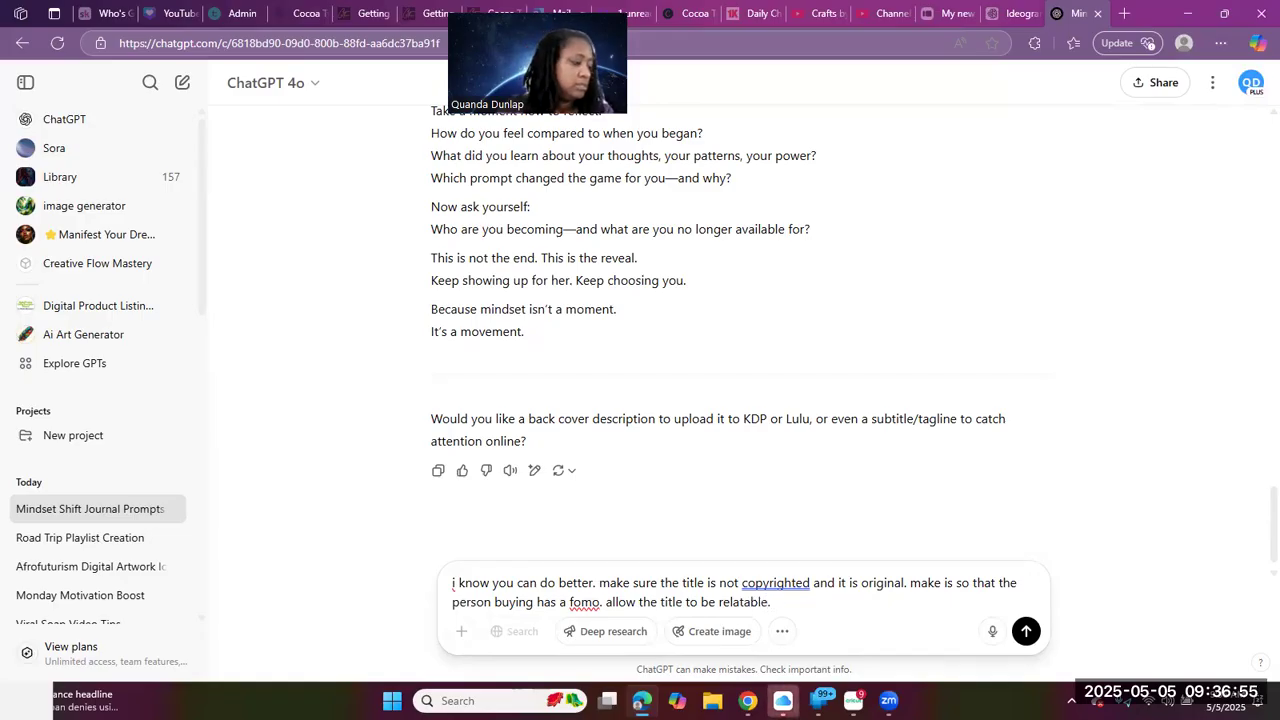
Send the title request and review the suggested journal titles and FOMO-style taglines in the answer
key(Return)
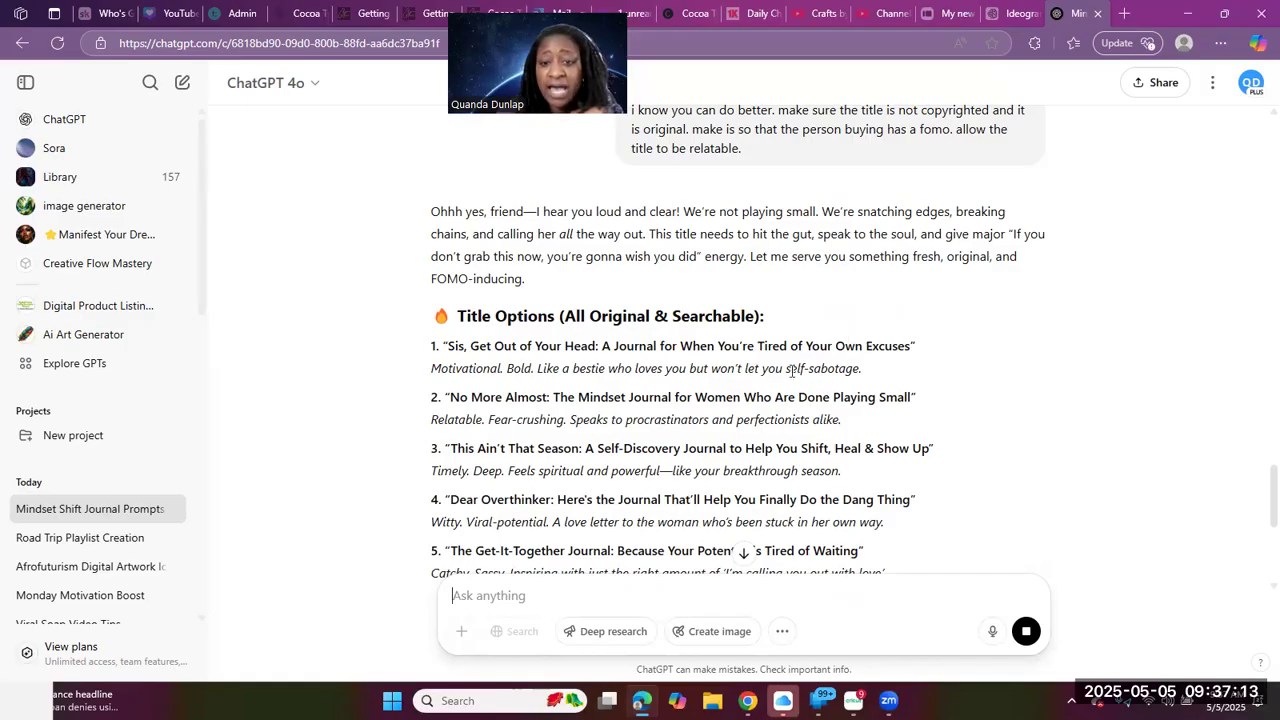
scroll(797, 367, down, 1)
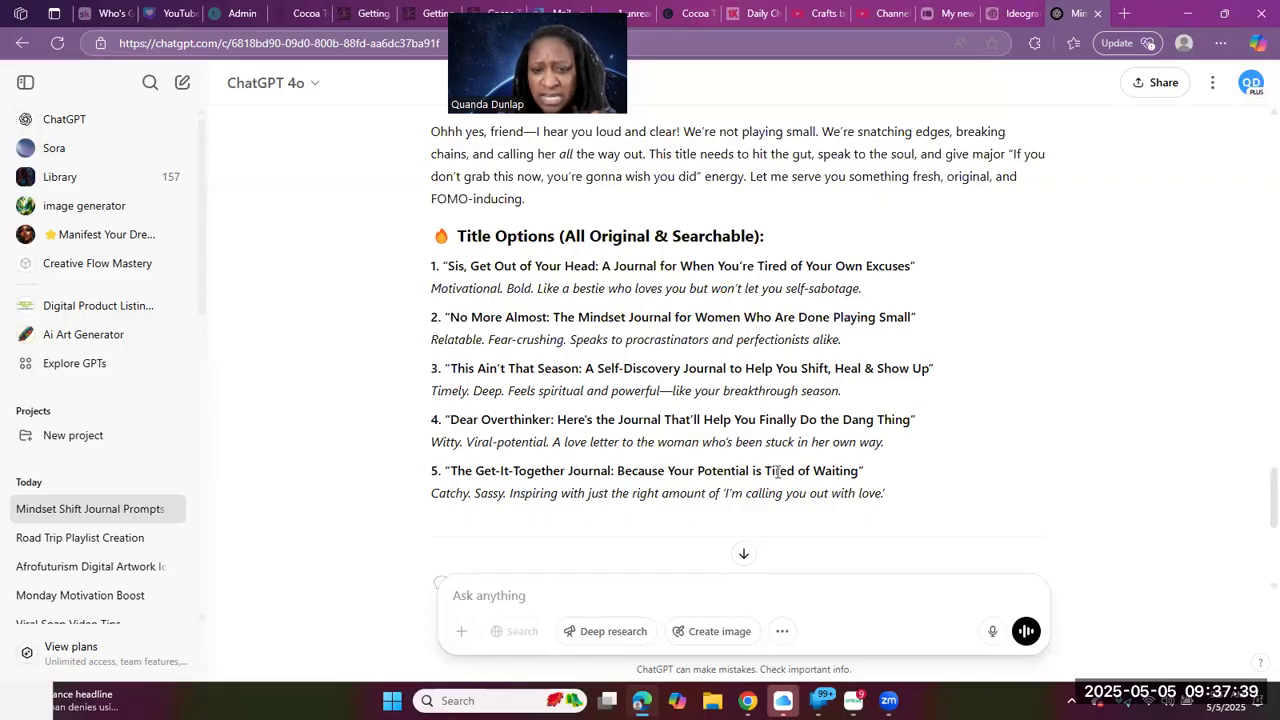
scroll(652, 395, down, 3)
scroll(645, 386, up, 2)
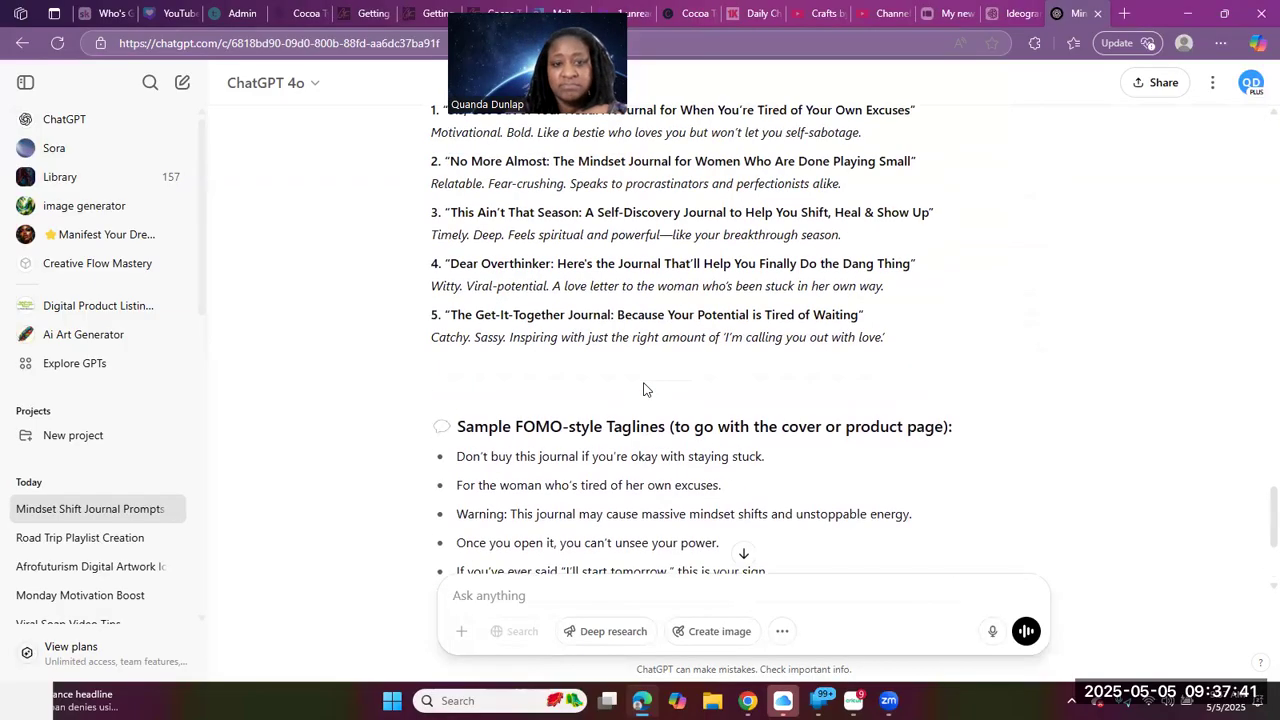
scroll(631, 383, down, 2)
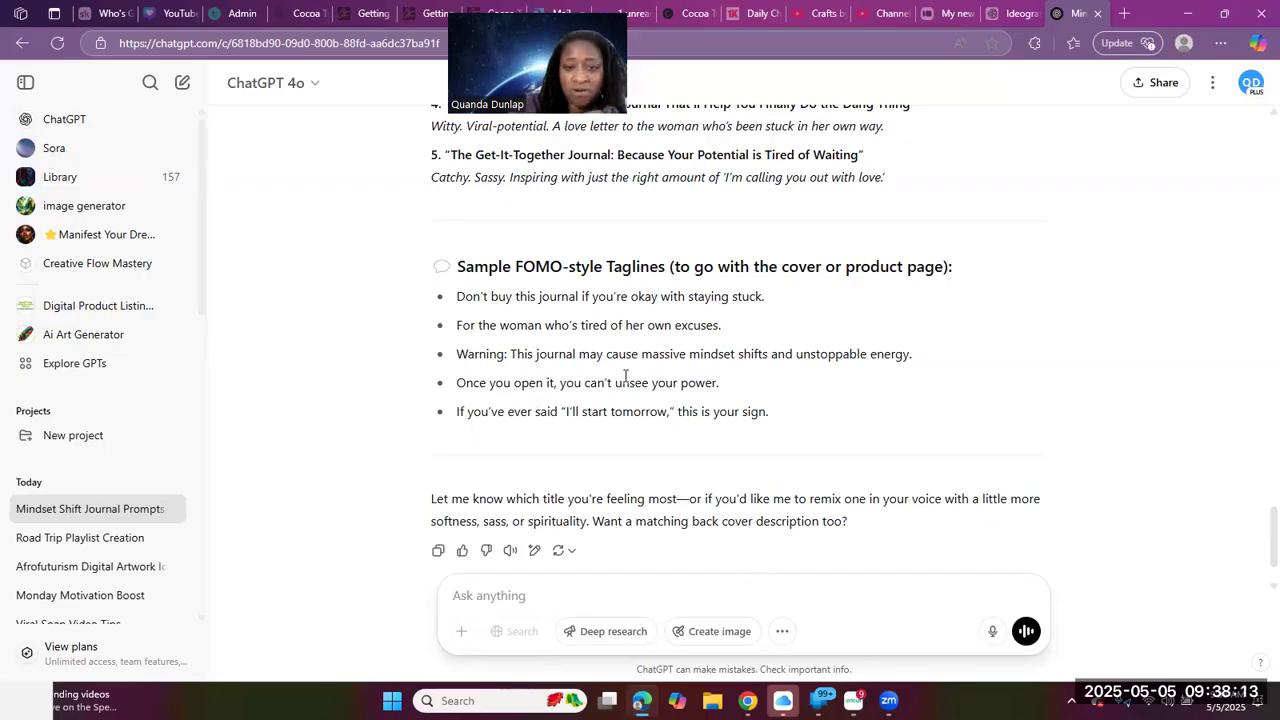
scroll(585, 460, down, 2)
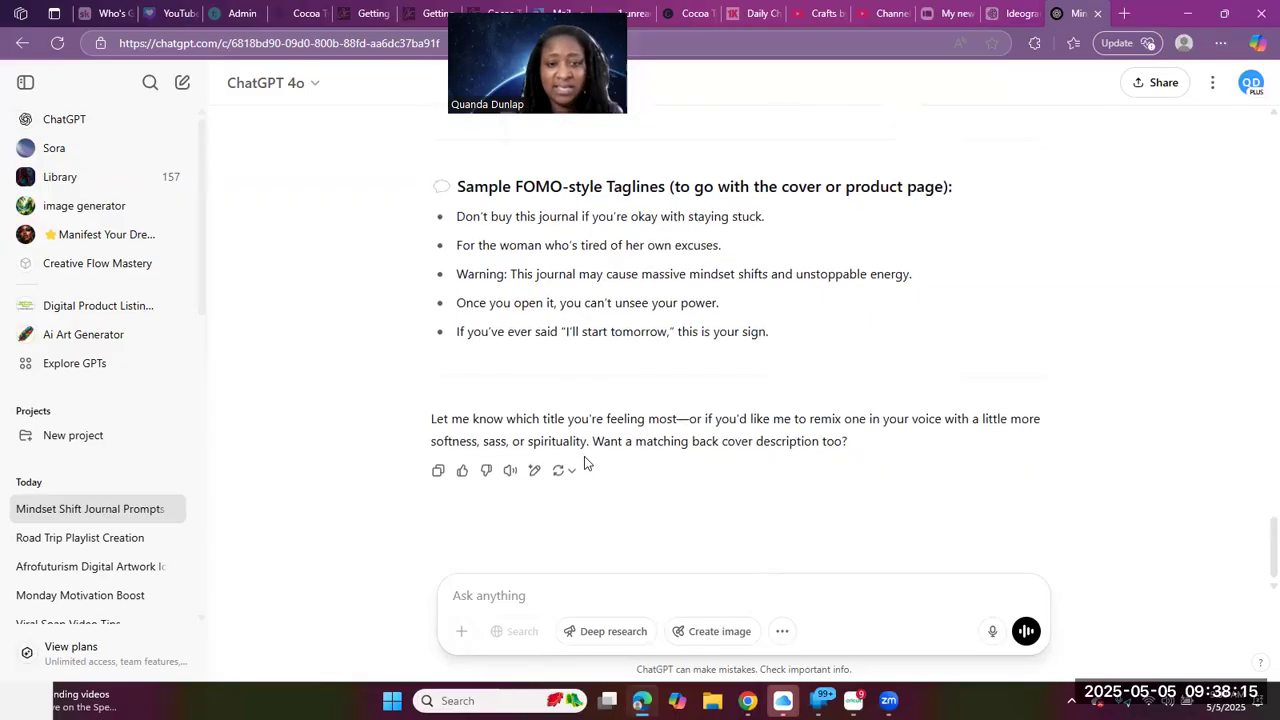
scroll(545, 445, up, 3)
scroll(578, 340, up, 5)
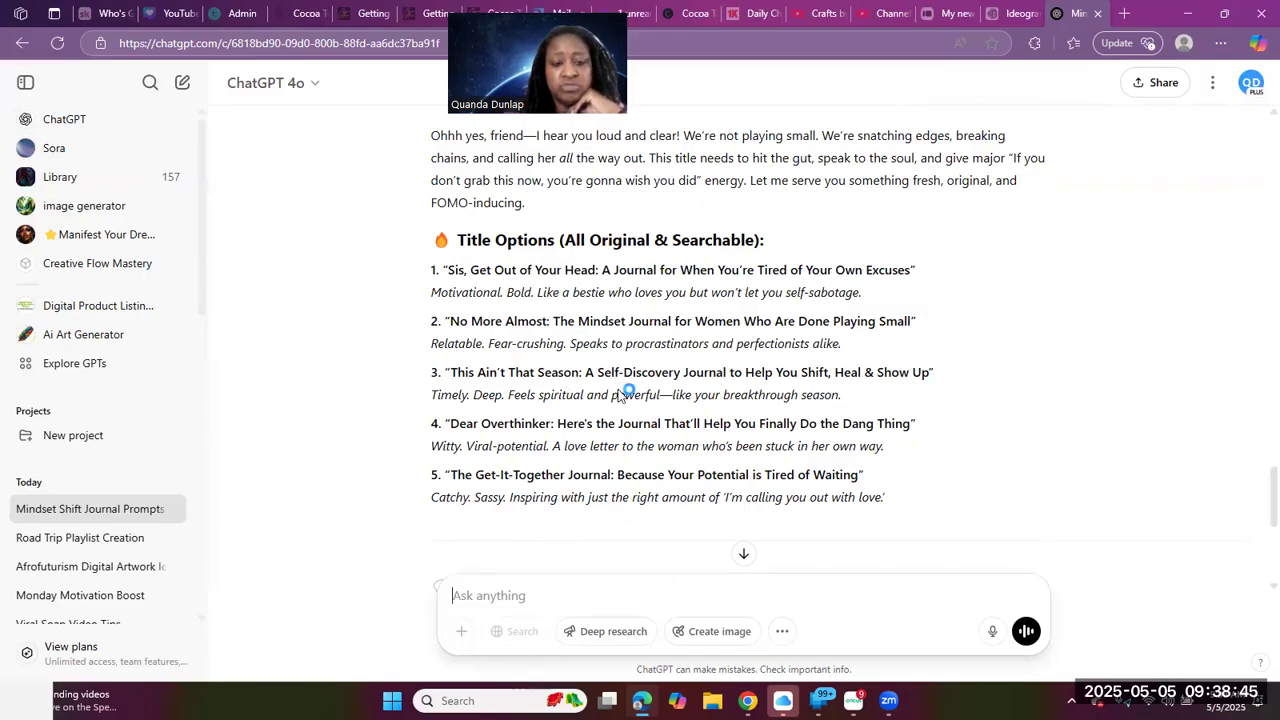
scroll(625, 393, down, 4)
scroll(457, 570, up, 3)
scroll(457, 594, down, 3)
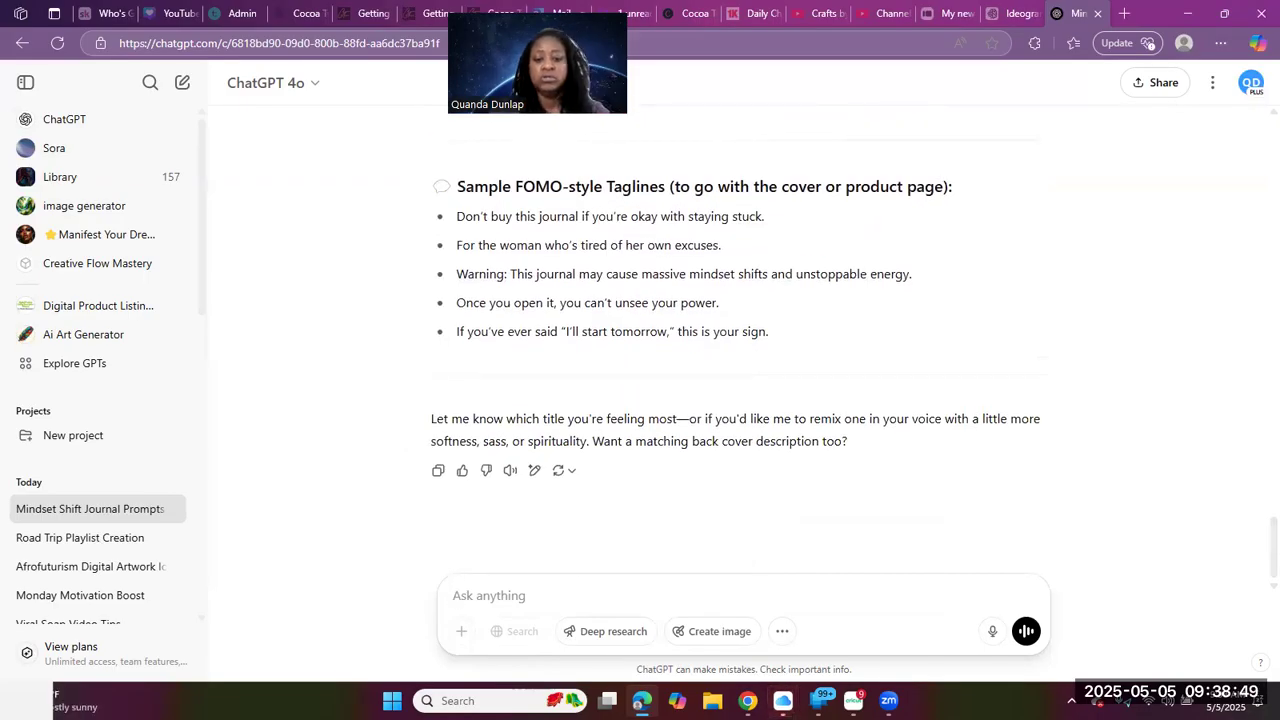
Start a new message with "which title do you think will"
text(whick ti)
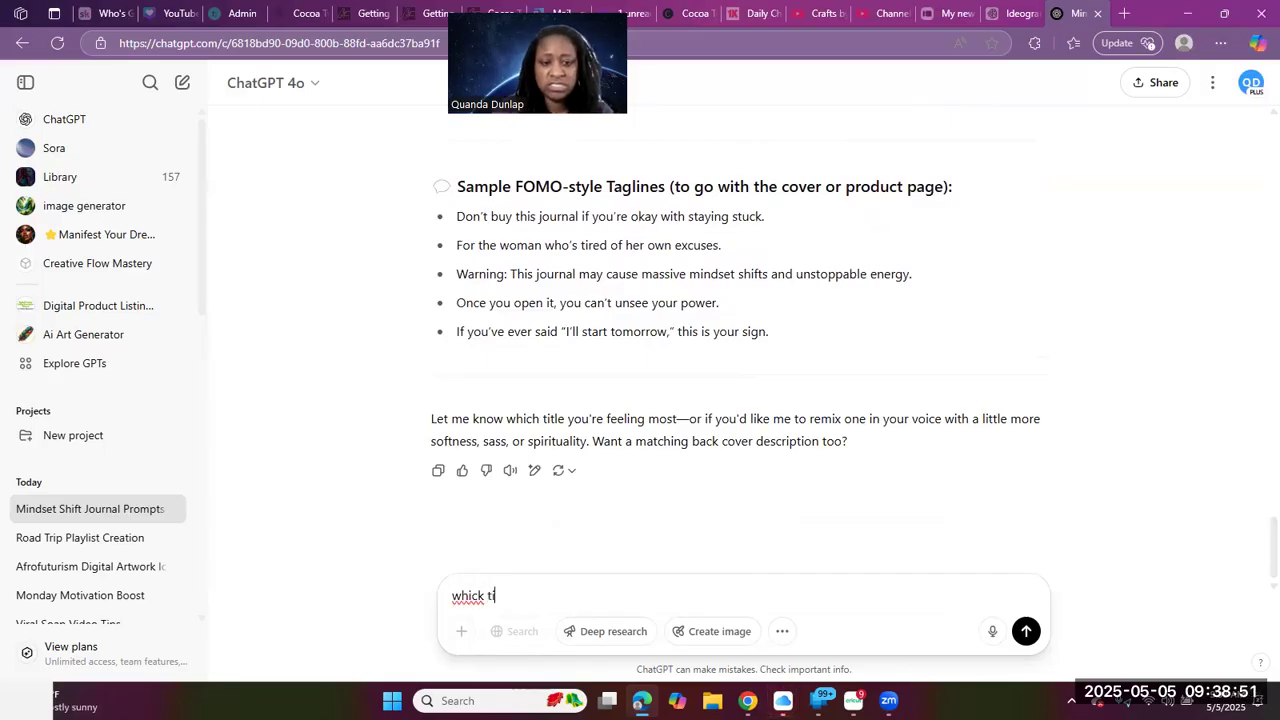
key(BackSpace)
key(BackSpace)
key(BackSpace)
text(h title dot)
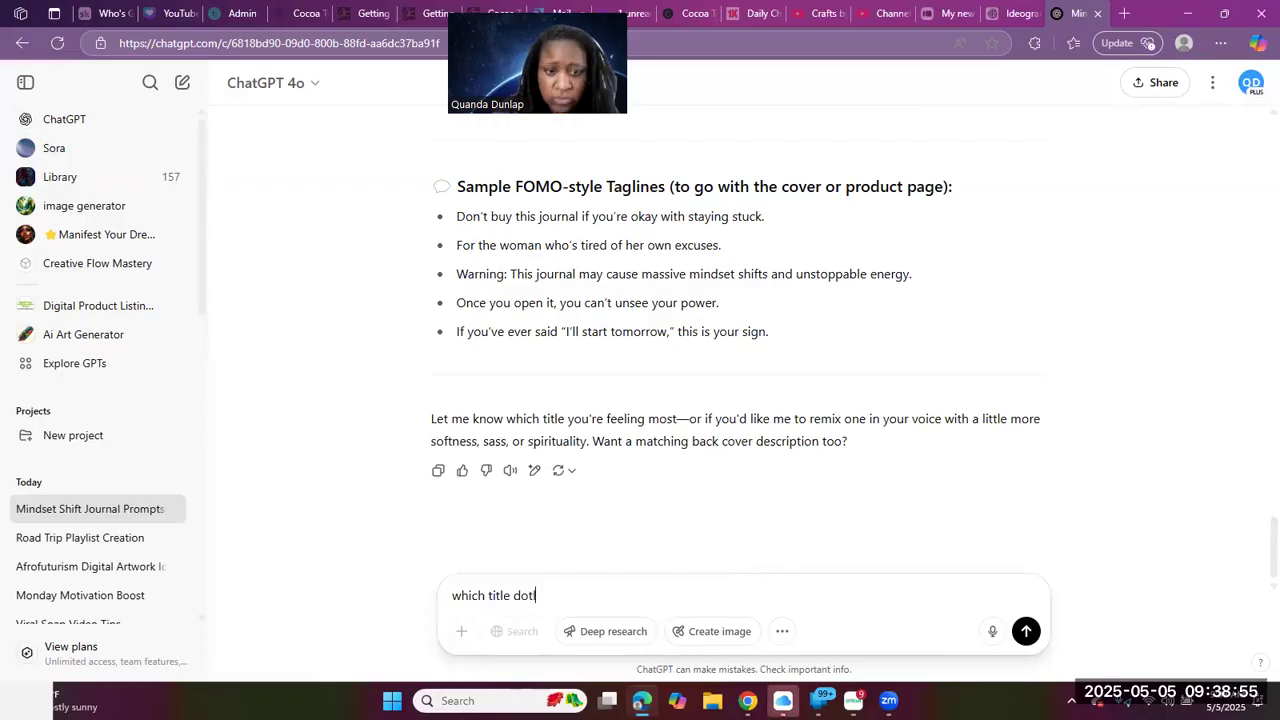
key(BackSpace)
text(you think will )
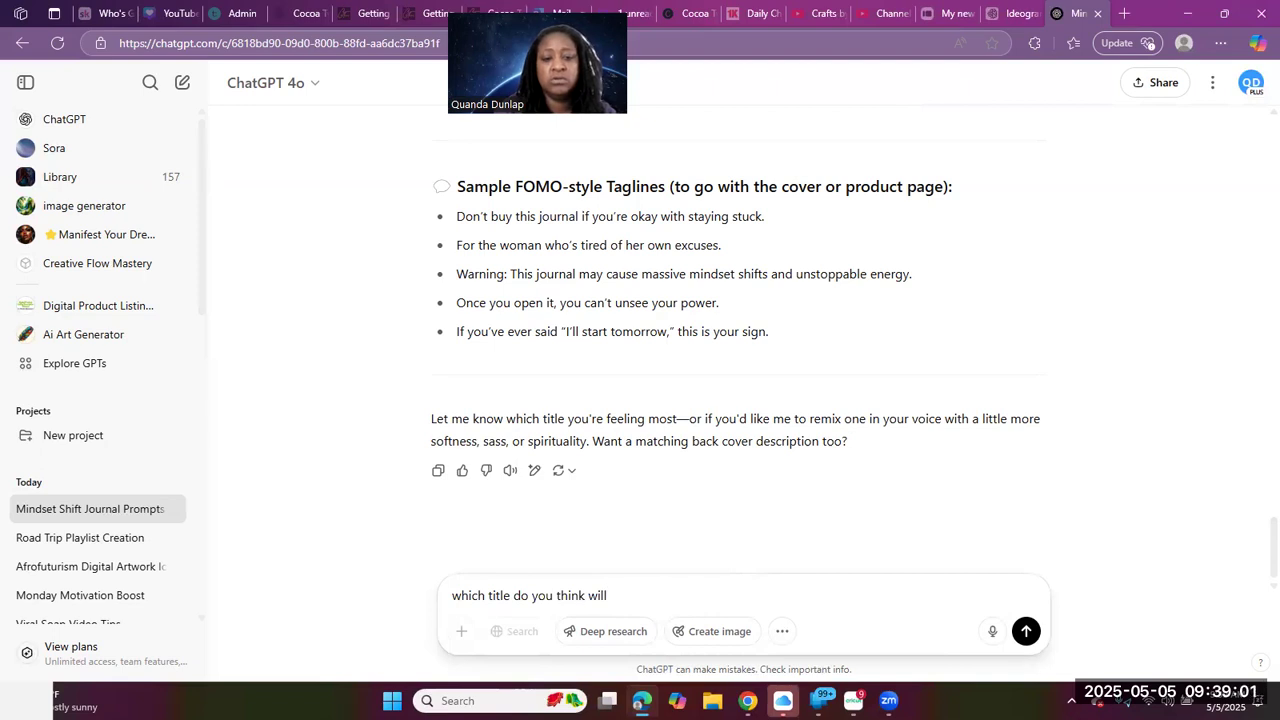
Complete the question with "grab the most attention and sell the best" and send it
text(gra)
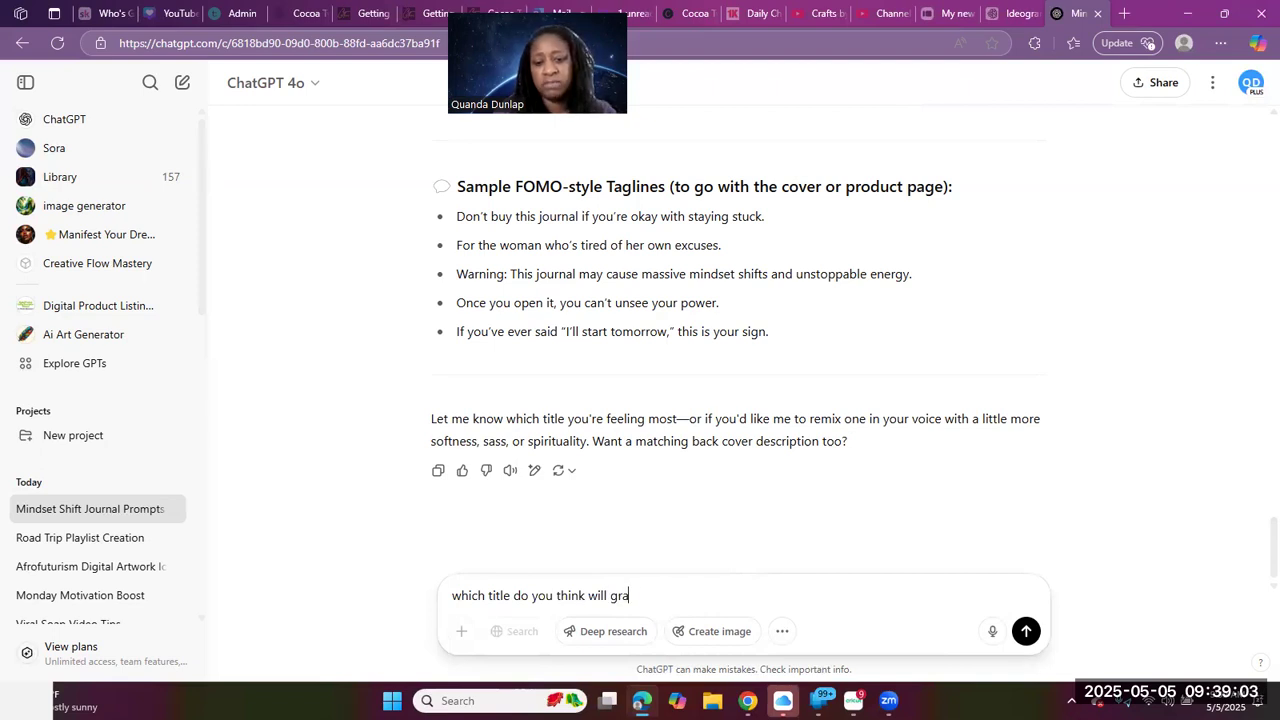
text(b the)
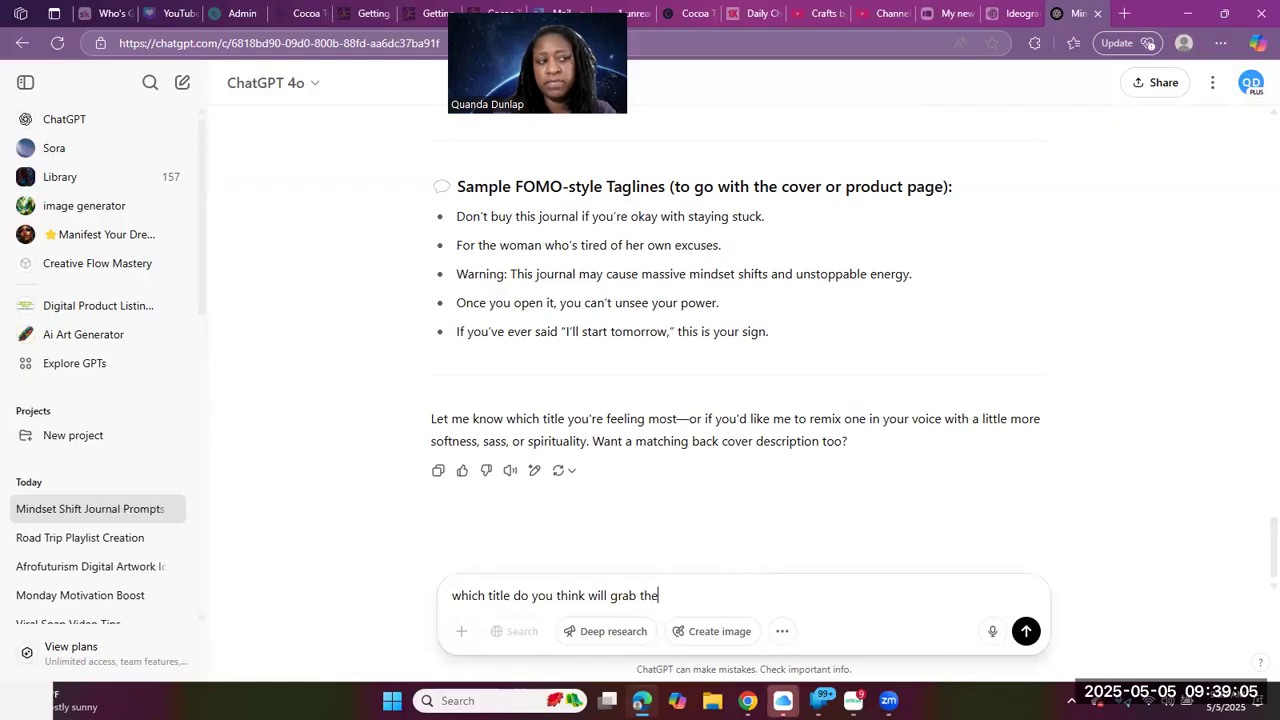
text( morst att)
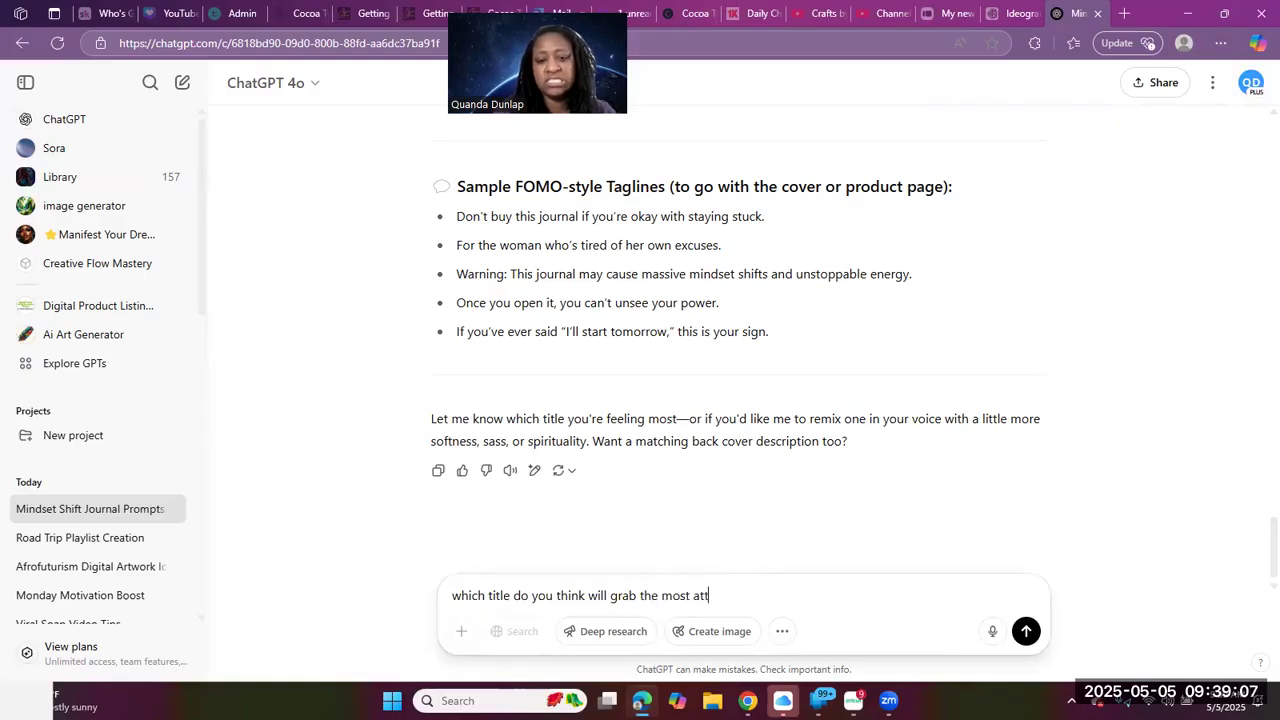
text(ention an)
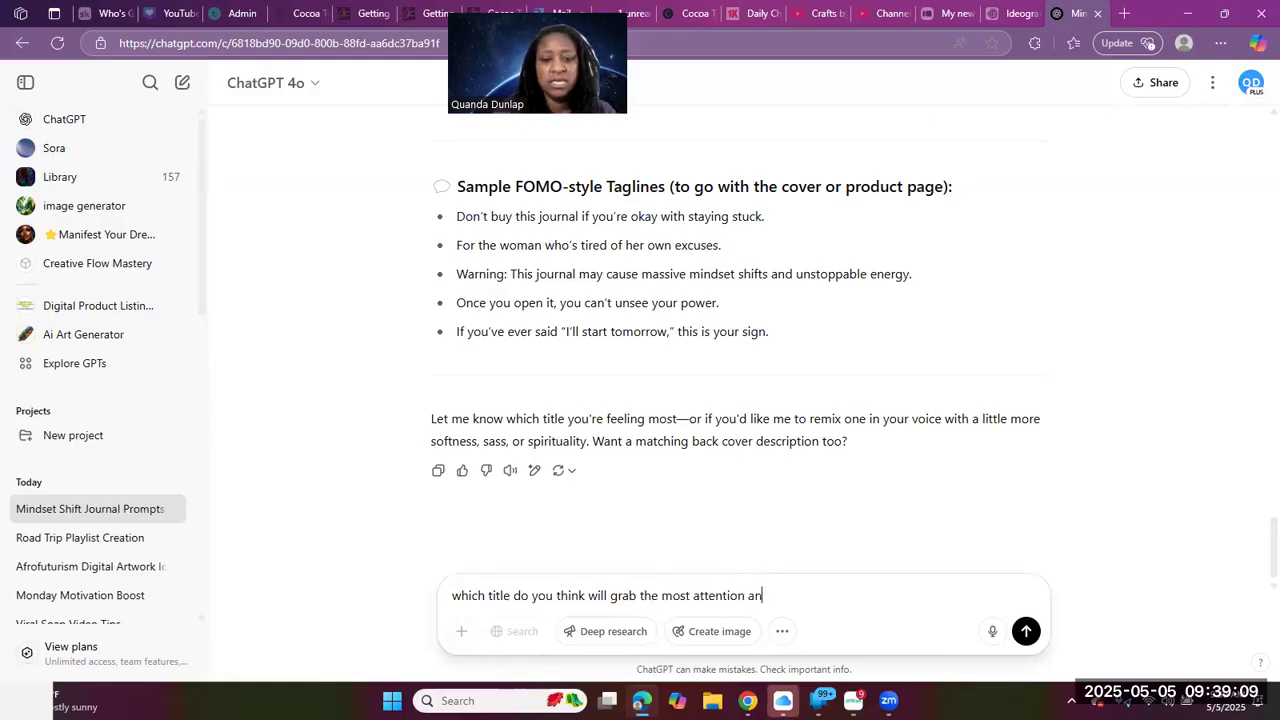
text(d sell )
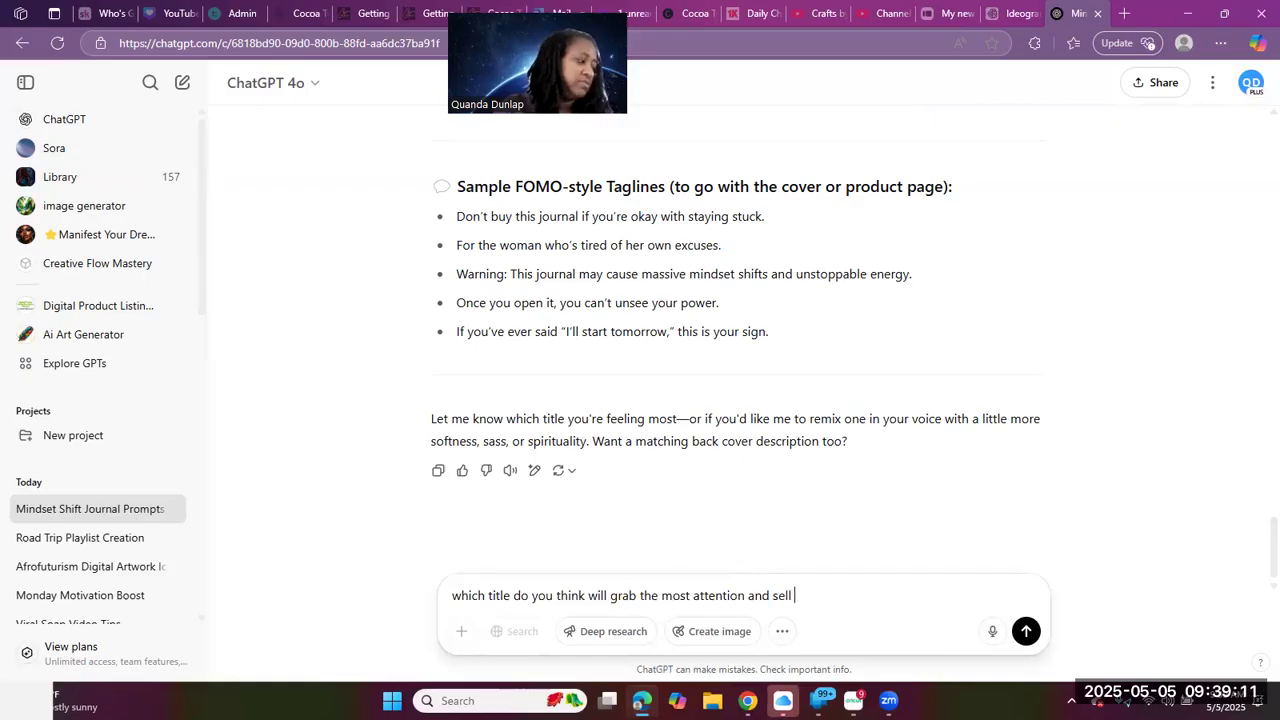
text(the bedst)
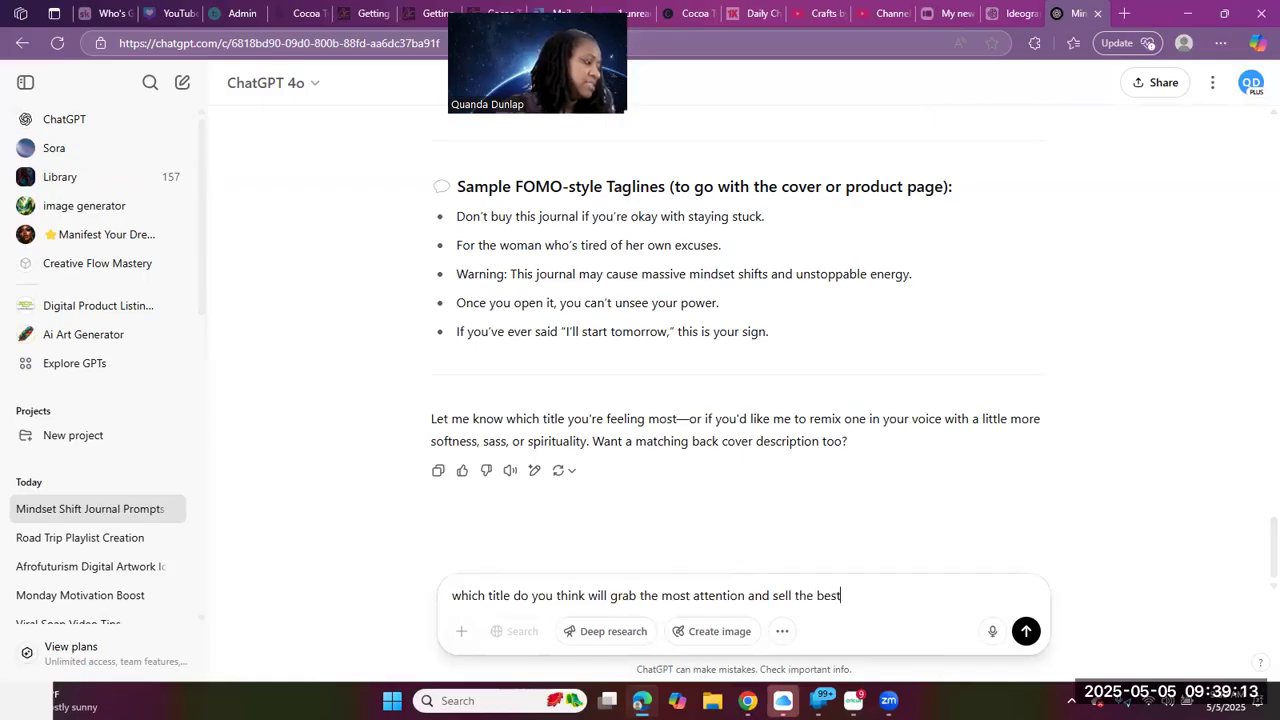
key(Return)
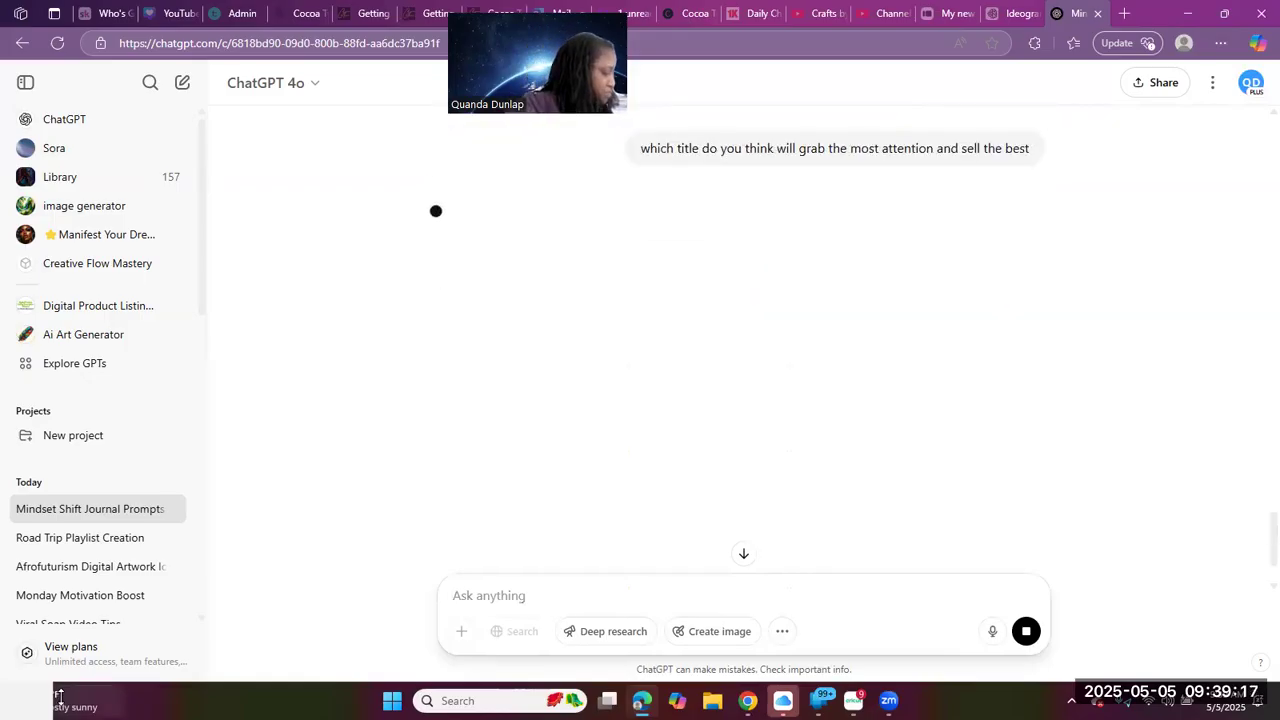
Read the title recommendation and begin a reply with "yes lock it in."
mouse_move(59, 695)
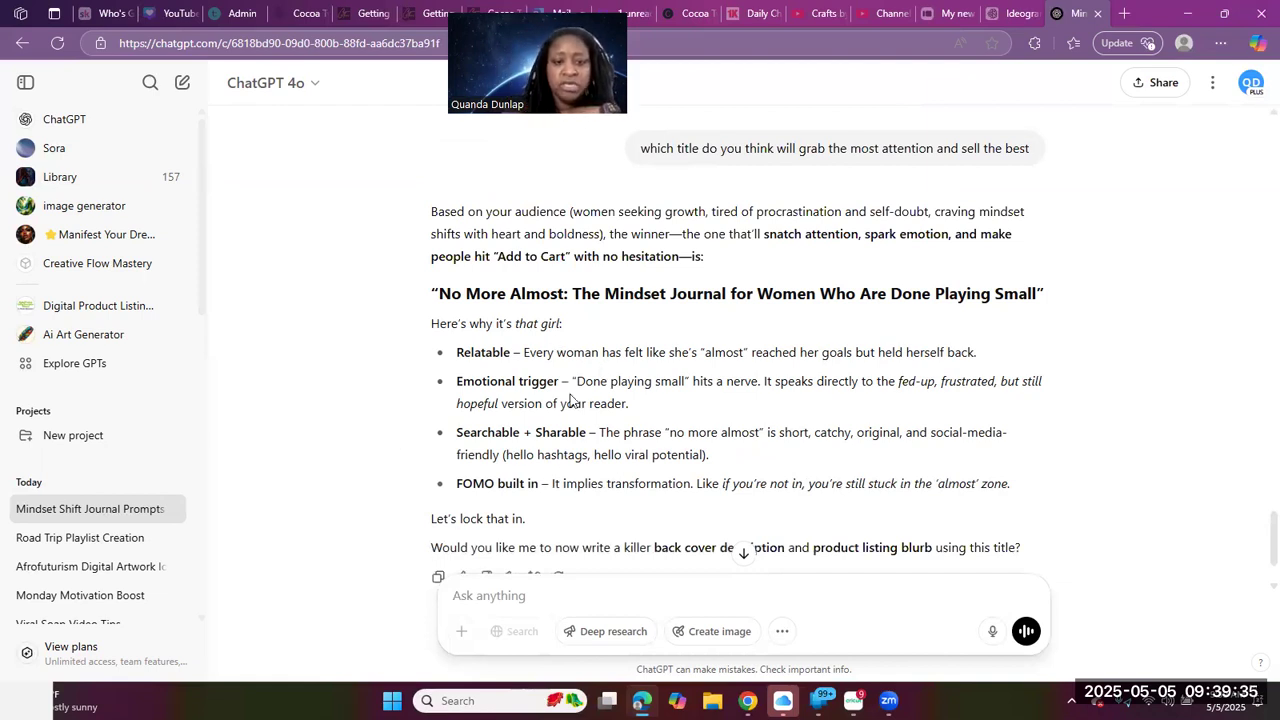
scroll(540, 380, down, 1)
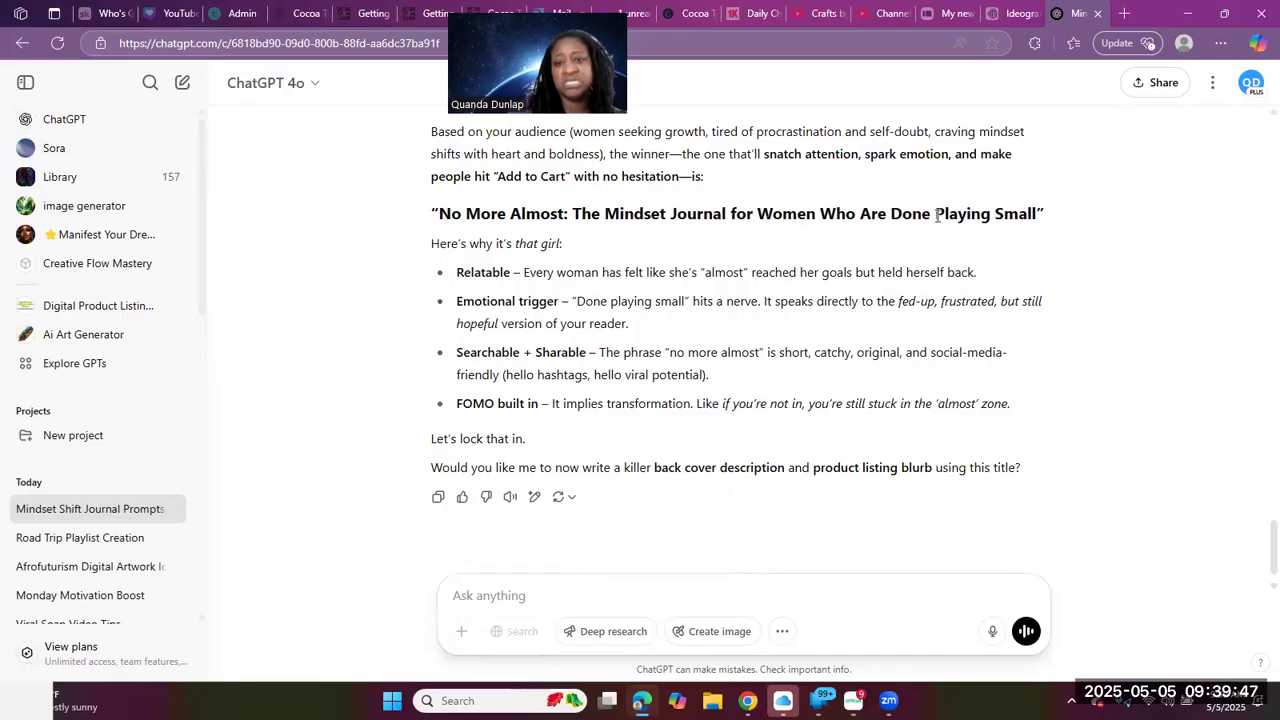
scroll(700, 400, down, 1)
click(512, 590)
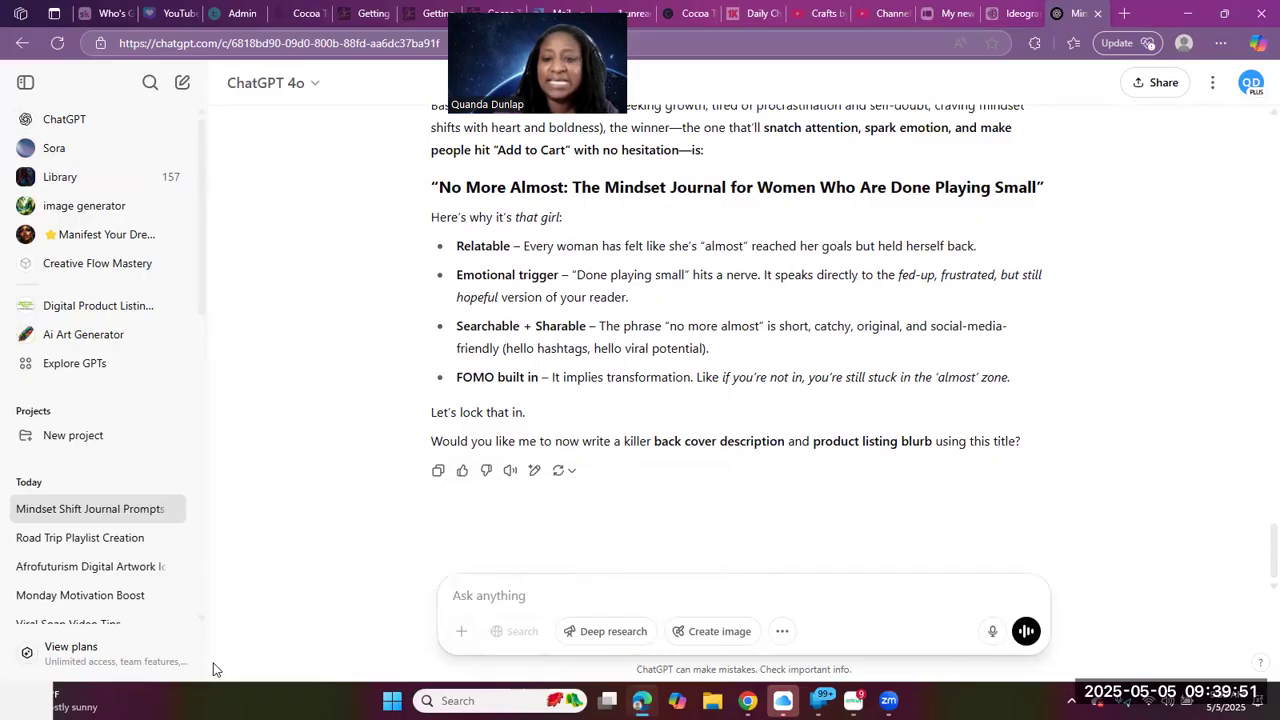
text(ye)
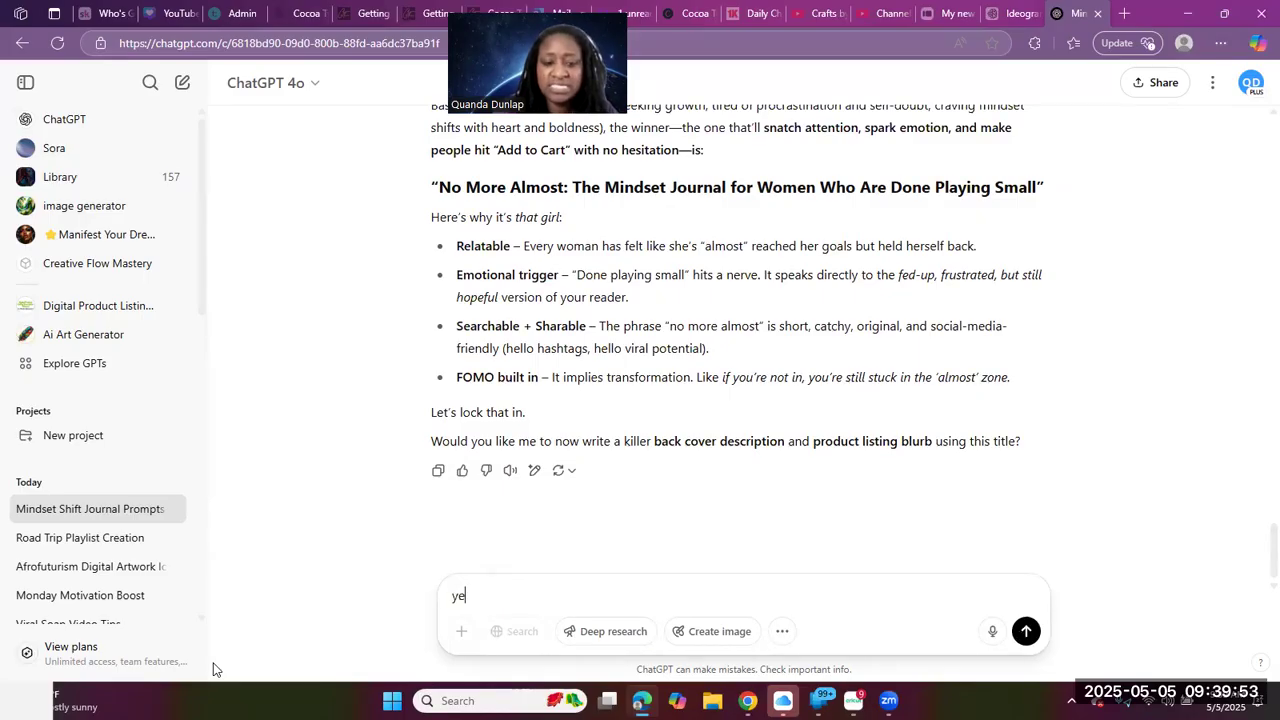
text(s lock it in.)
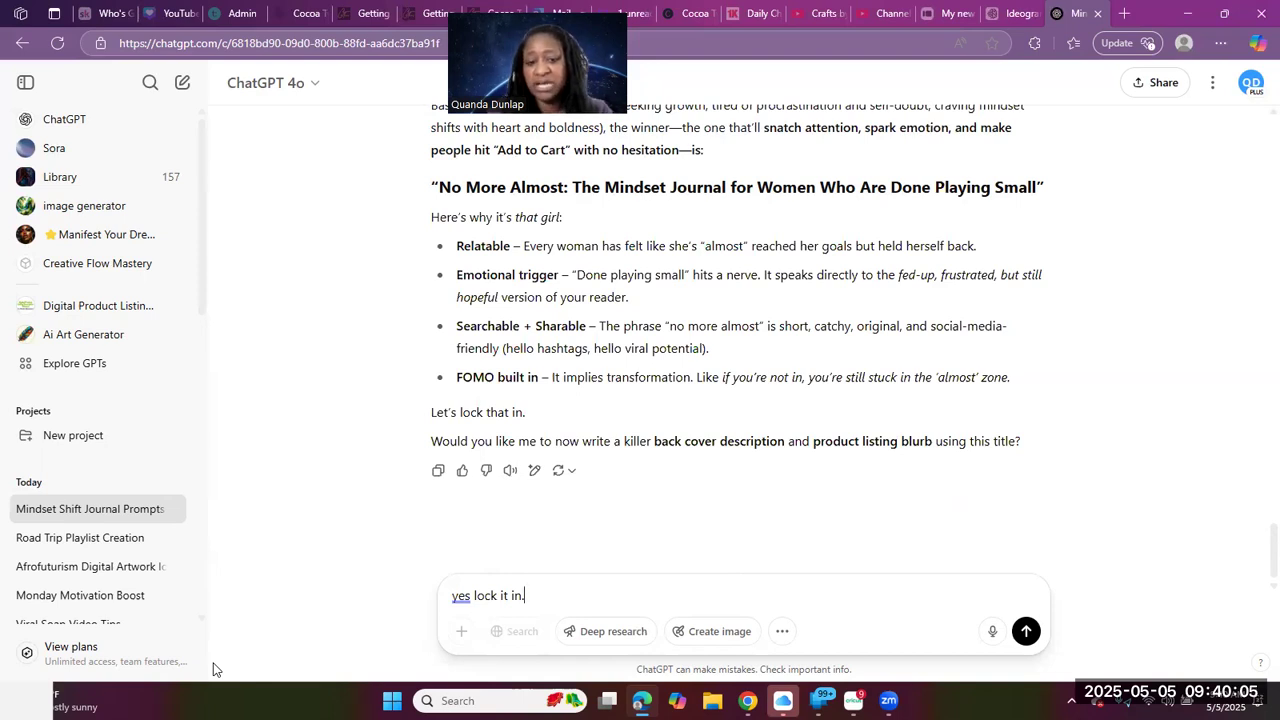
Continue the reply with "yes write the"
text(yes dwri)
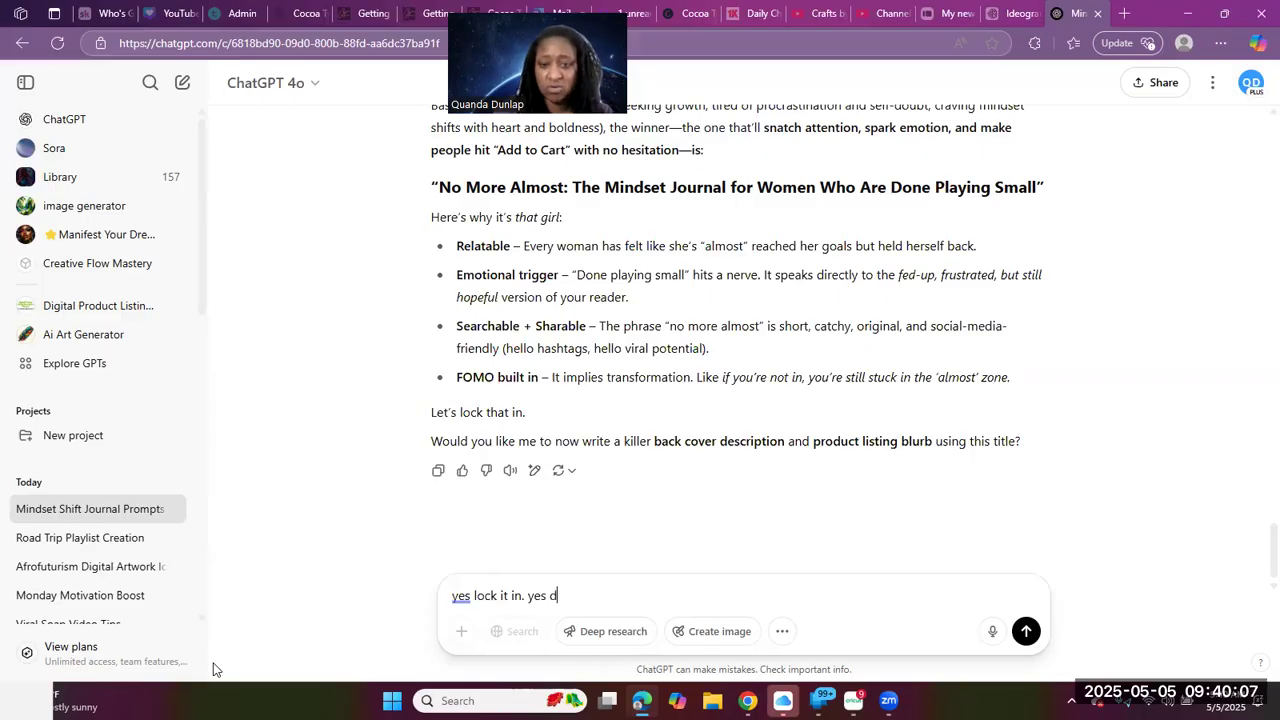
key(BackSpace)
key(BackSpace)
key(BackSpace)
key(BackSpace)
text(write t)
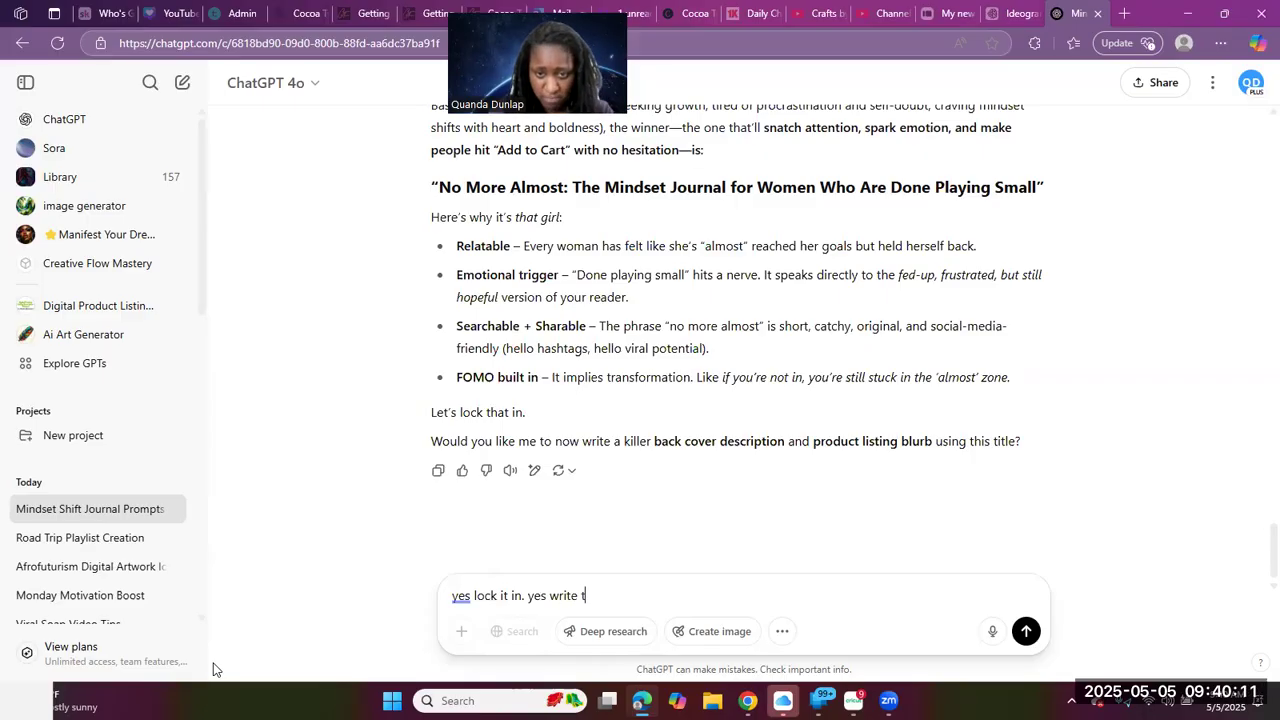
text(he blu)
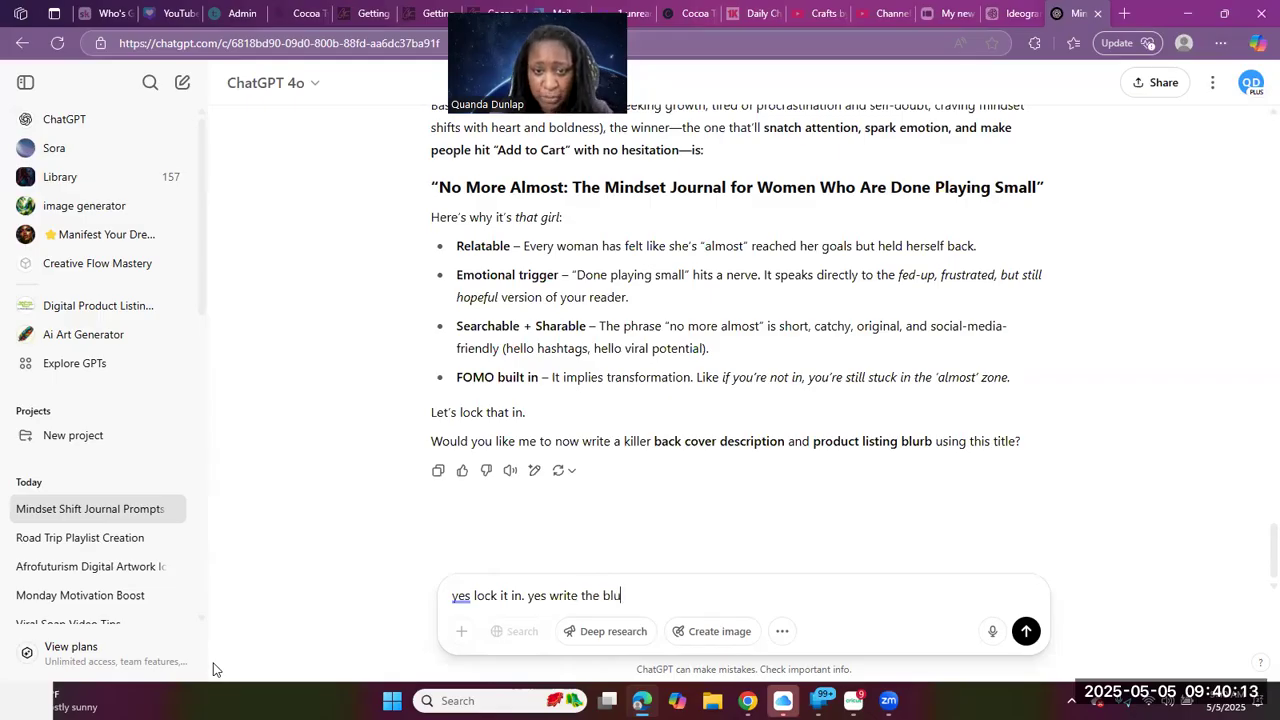
key(BackSpace)
key(BackSpace)
key(BackSpace)
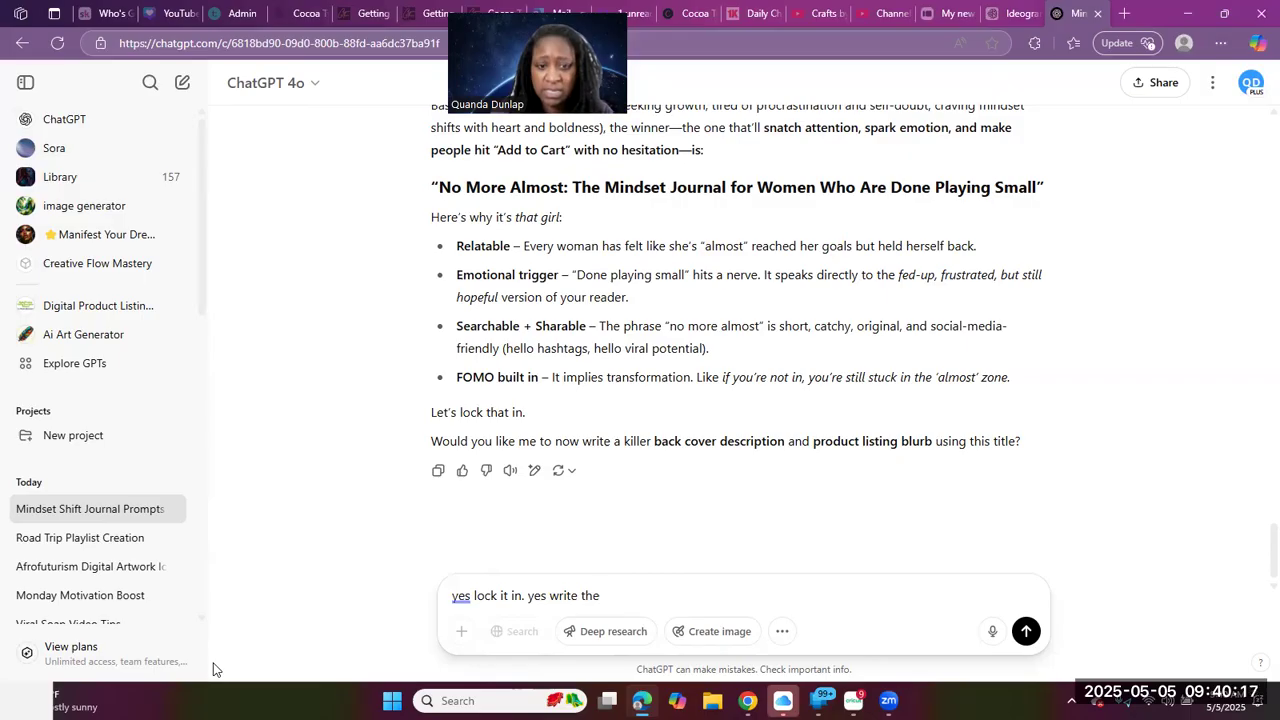
Copy "back cover description and product listing blurb" from the answer to the end of the reply and send it
drag(935, 441, 676, 450)
right_click(676, 450)
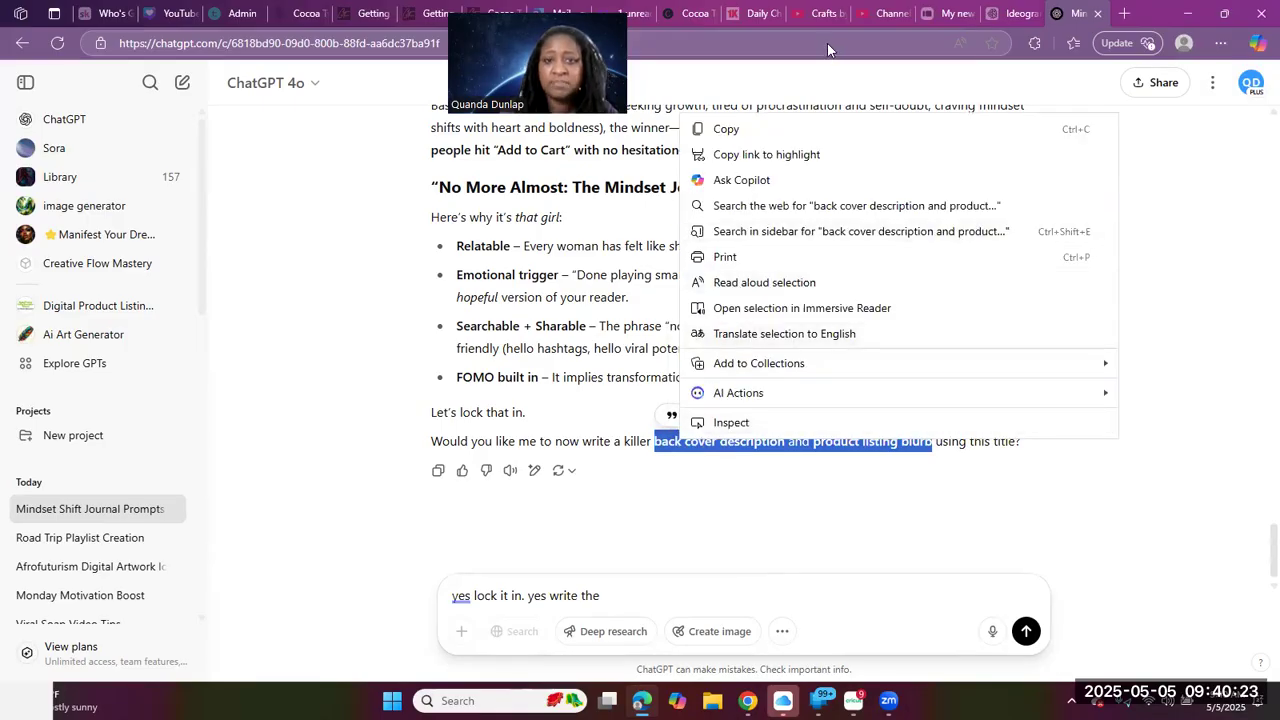
click(754, 140)
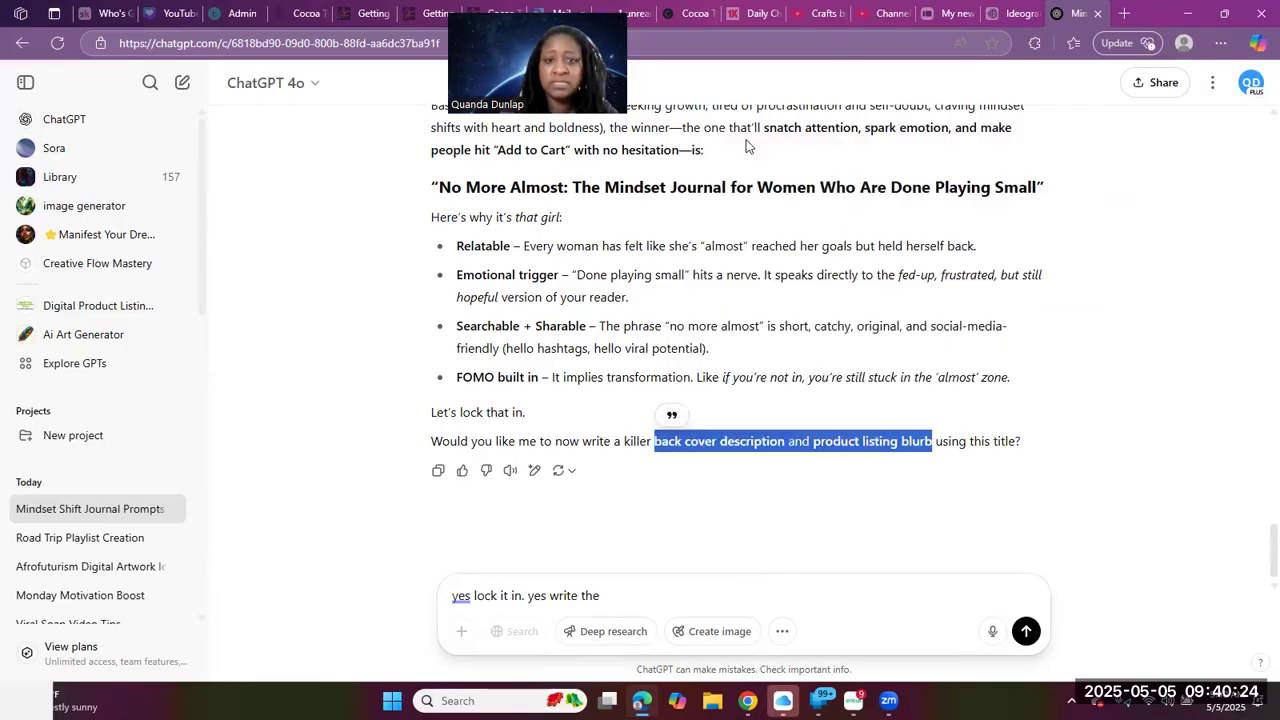
click(610, 600)
right_click(612, 600)
click(677, 451)
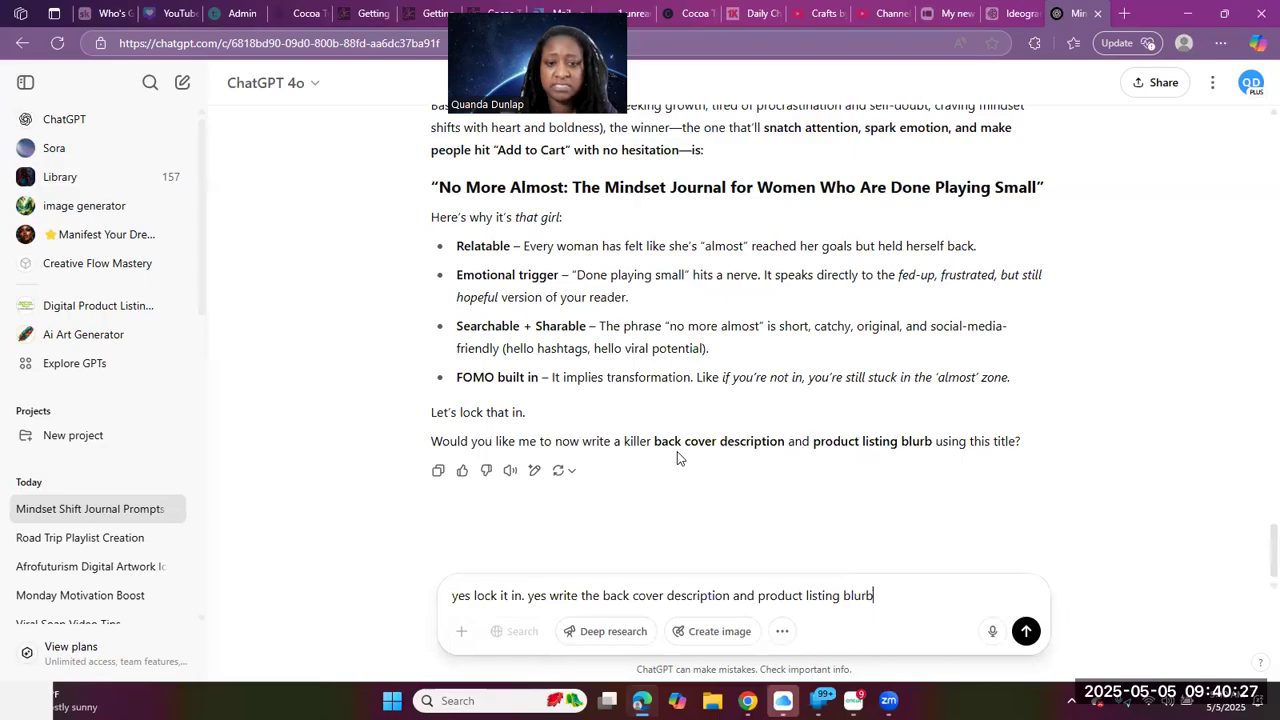
key(Return)
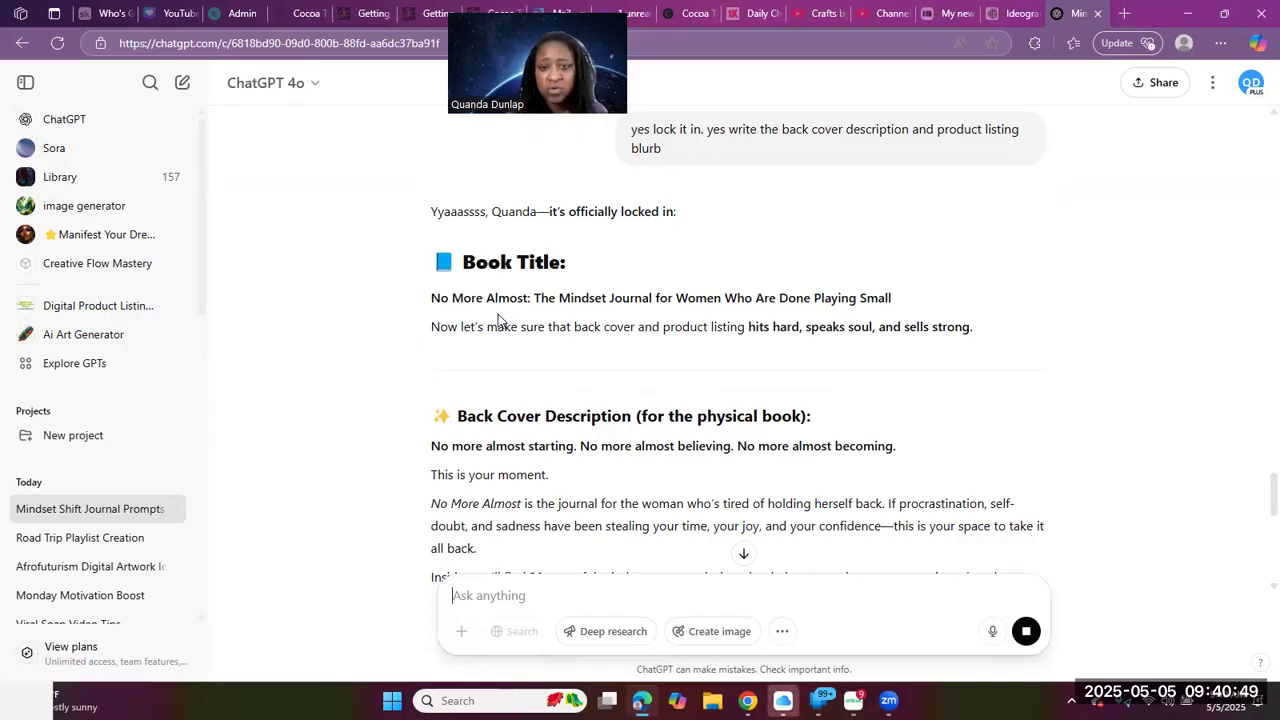
Read through the generated back cover description and the product listing blurb to the closing question
scroll(460, 376, down, 3)
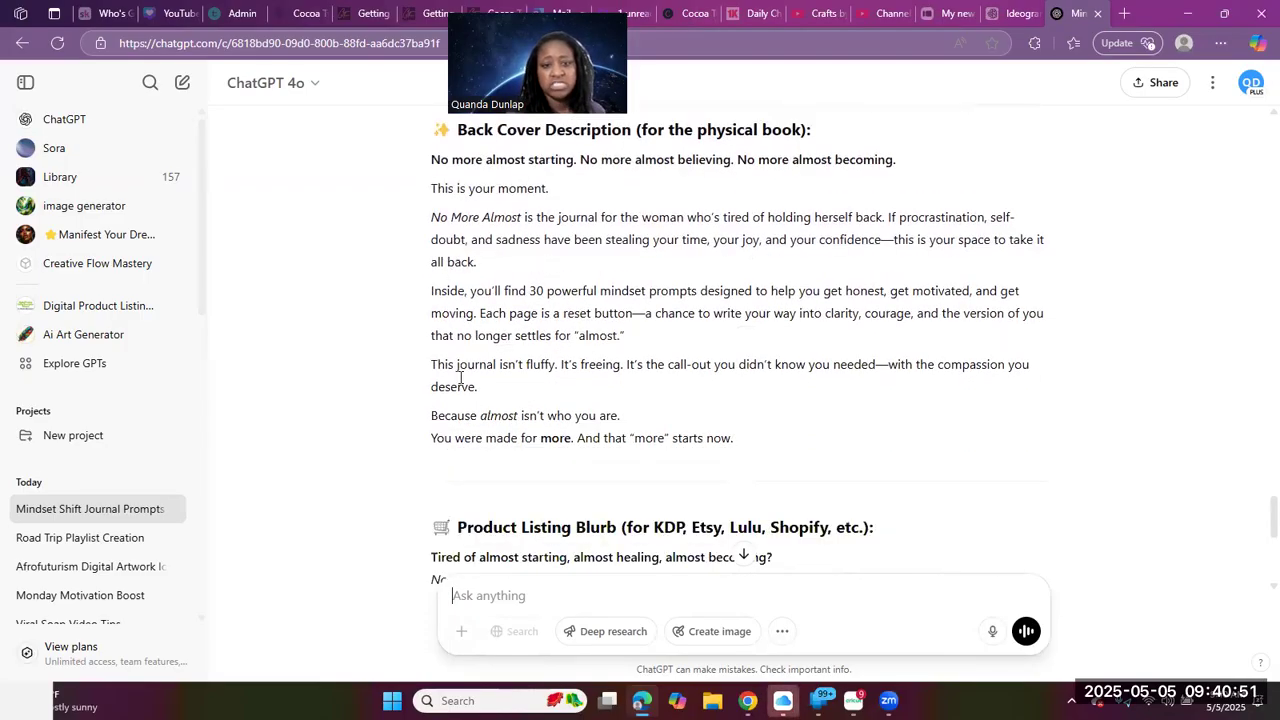
scroll(460, 376, up, 1)
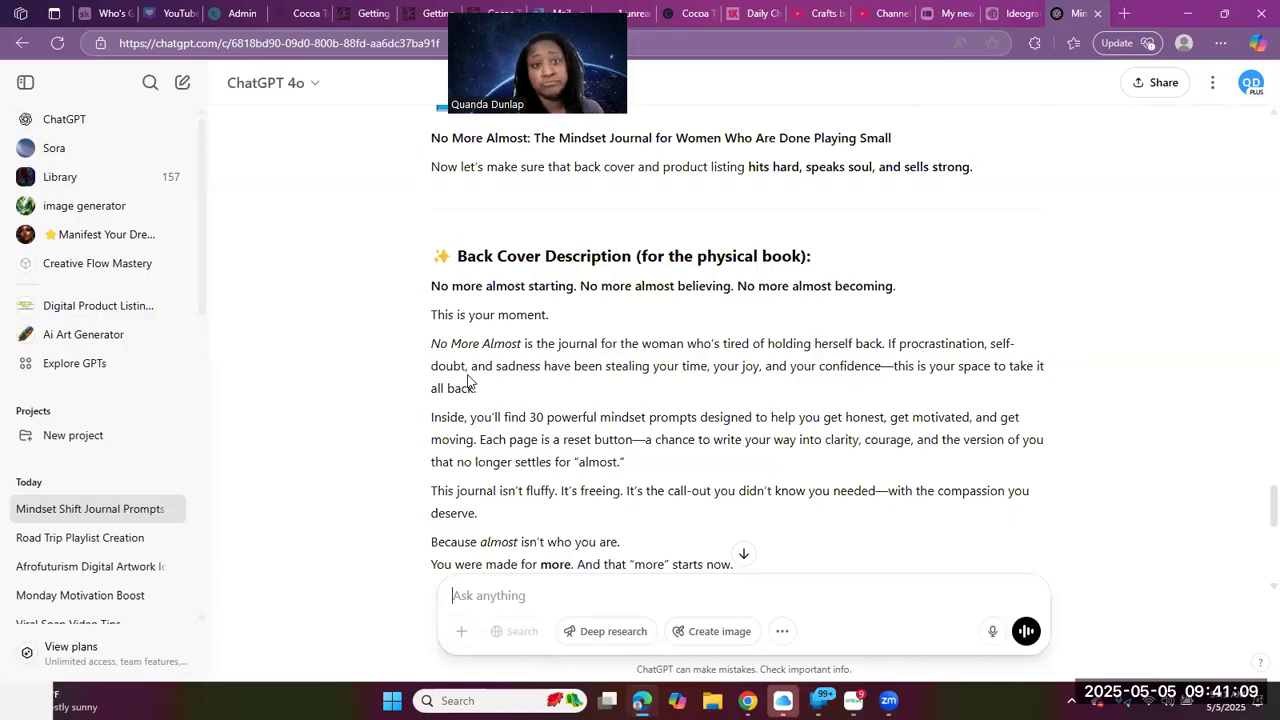
scroll(465, 256, down, 1)
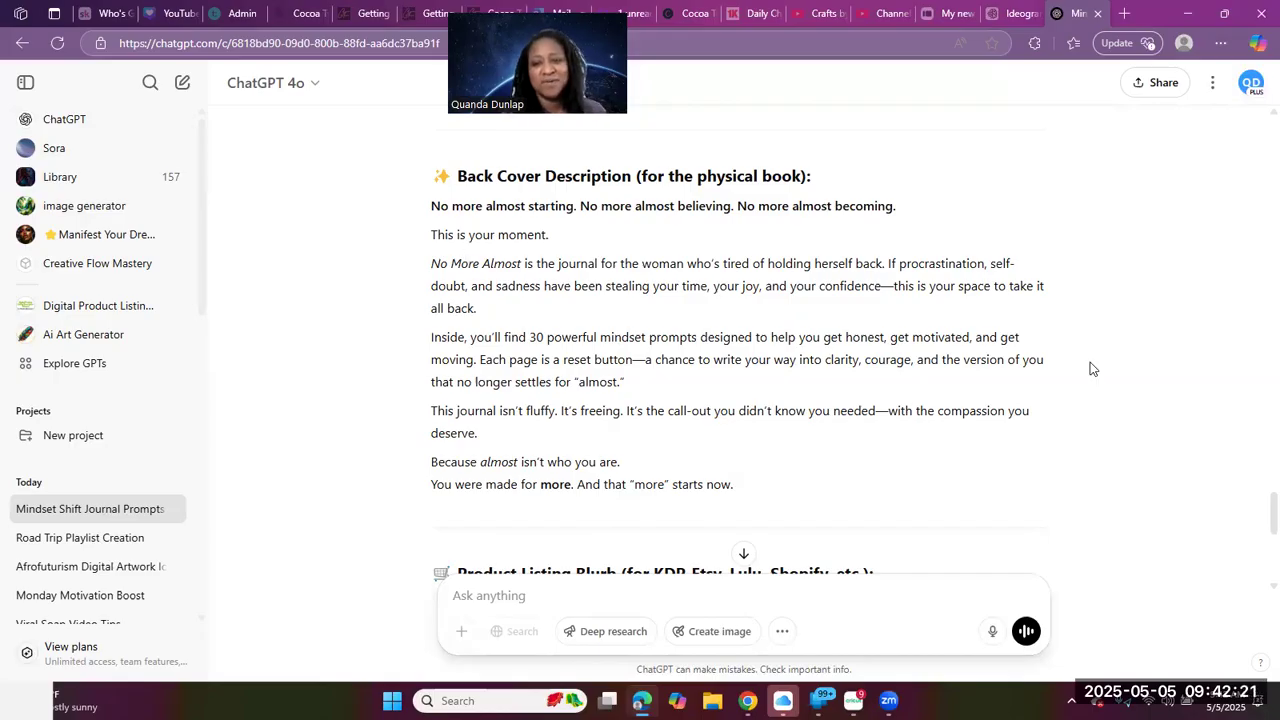
scroll(876, 378, down, 3)
scroll(876, 378, down, 1)
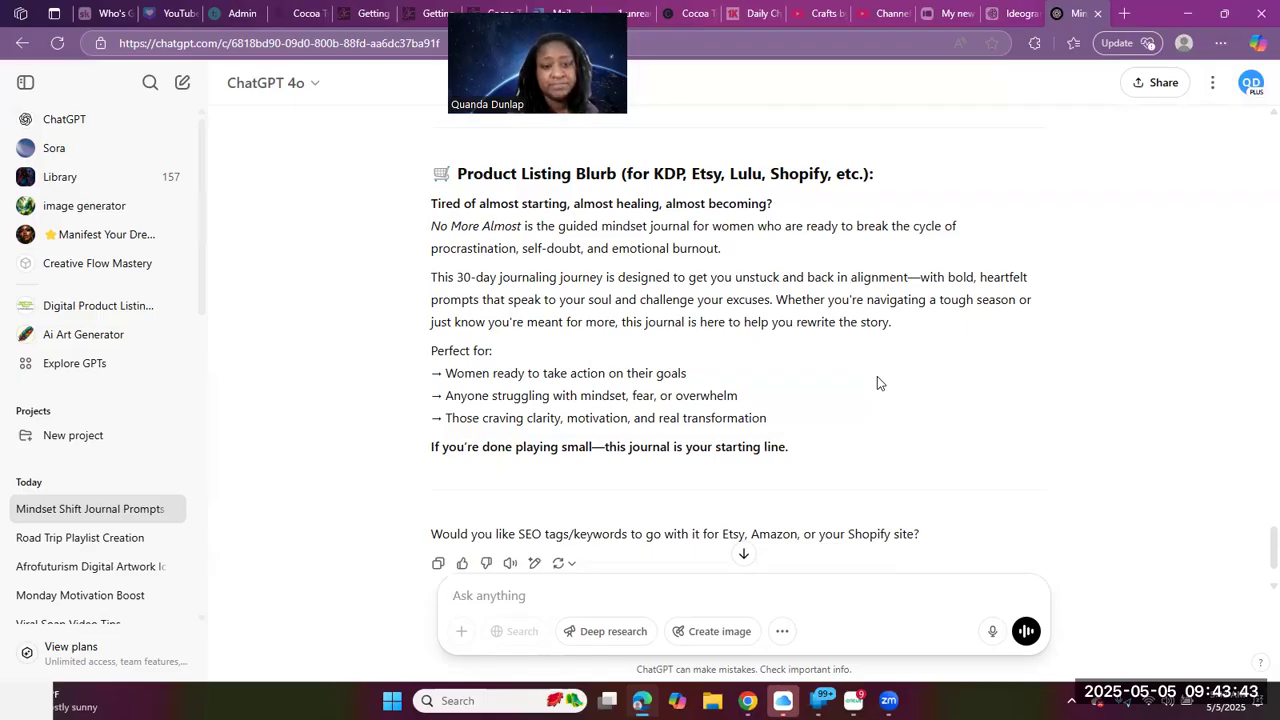
scroll(600, 450, down, 2)
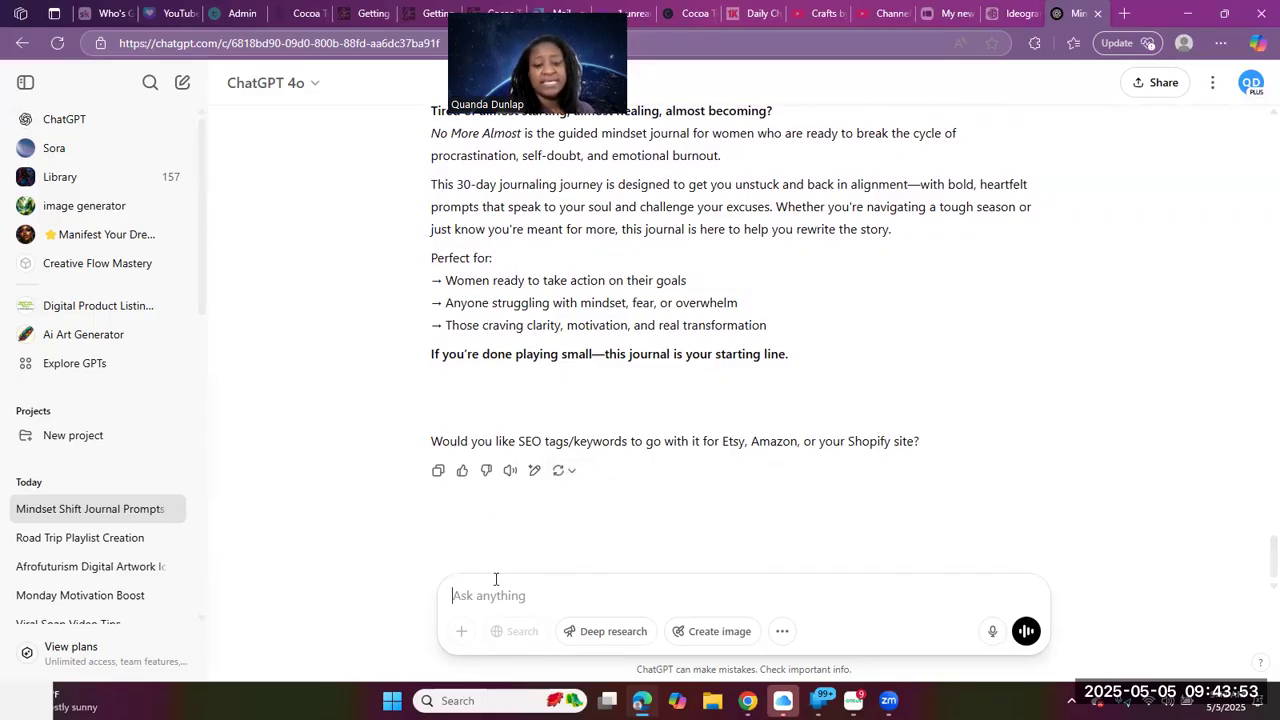
Accept the offer of SEO tags and keywords for the journal by replying "yes"
text(yes)
key(Return)
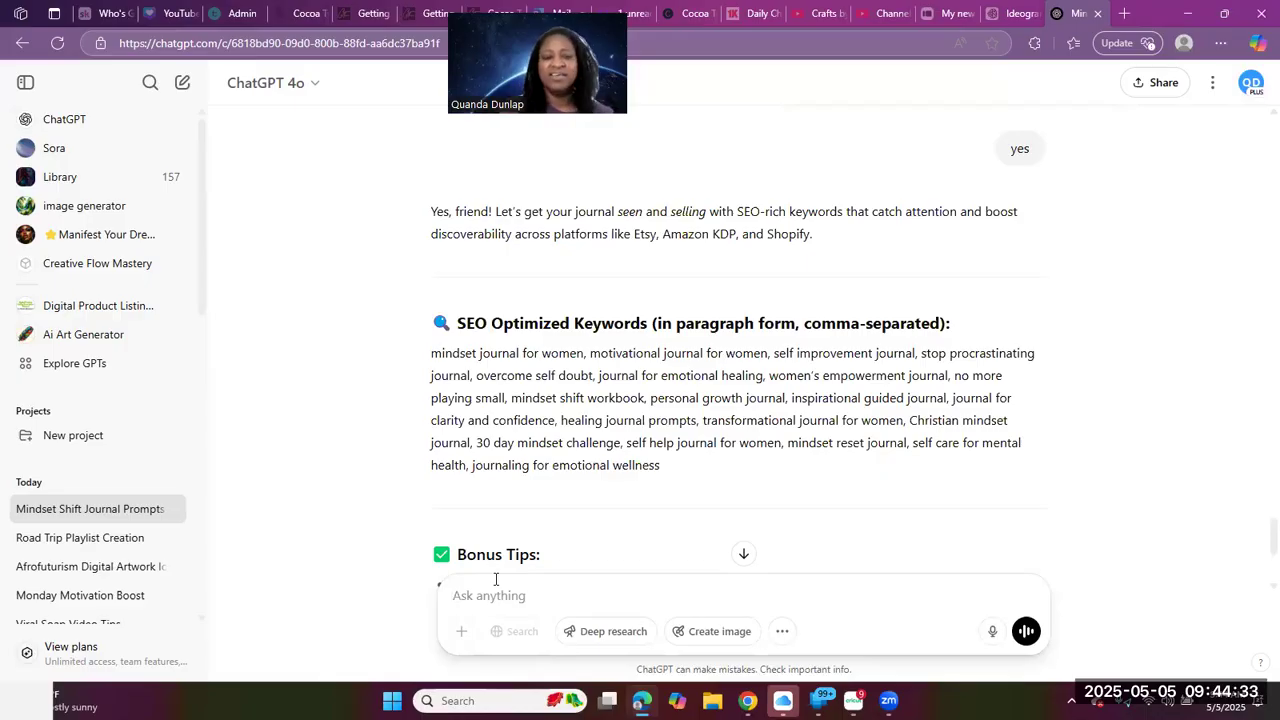
Accept the offer of a matching journal cover design or Canva template style by replying "yes"
scroll(671, 394, down, 3)
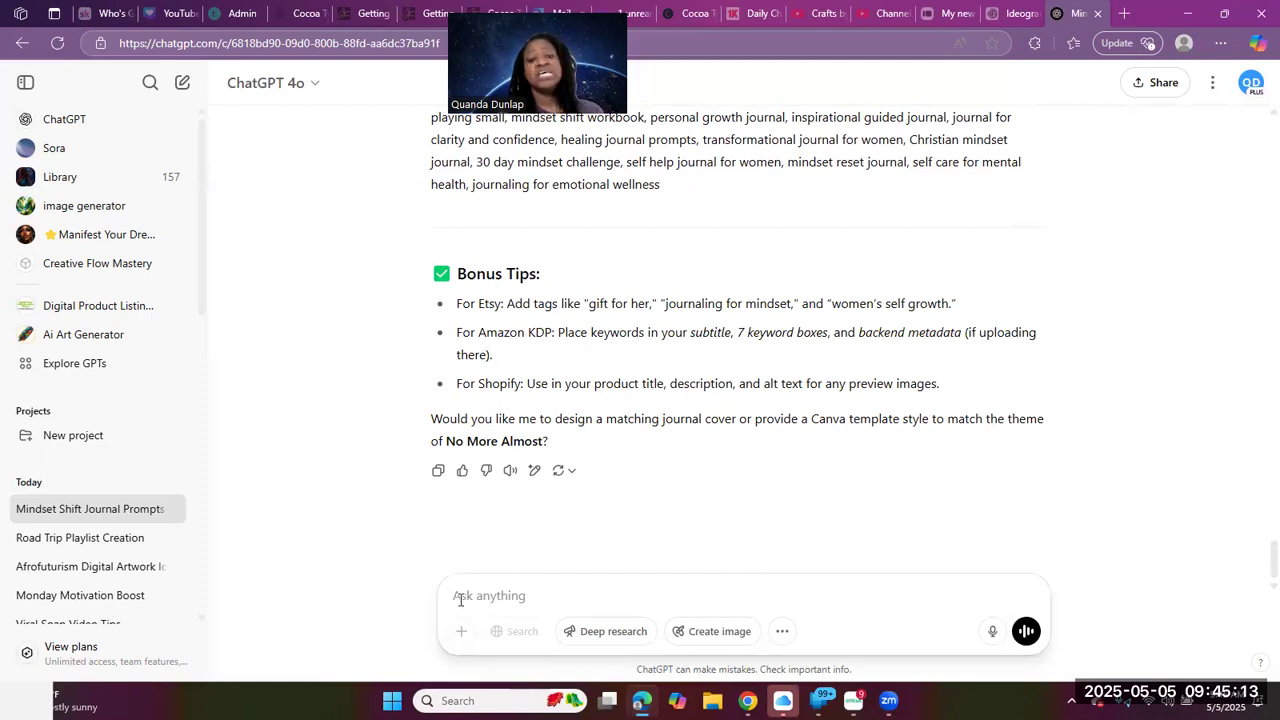
text(yes)
key(Return)
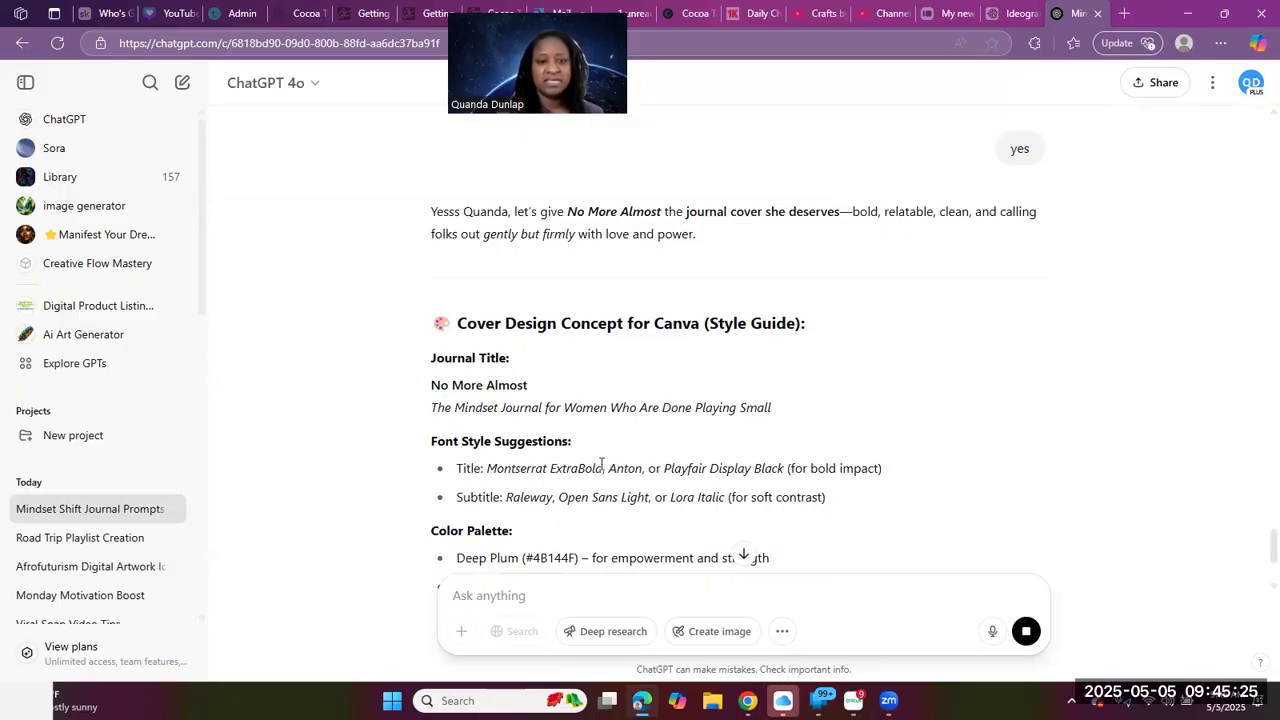
Answer the closing question of the cover style guide with "create the image for me to see"
scroll(634, 466, down, 4)
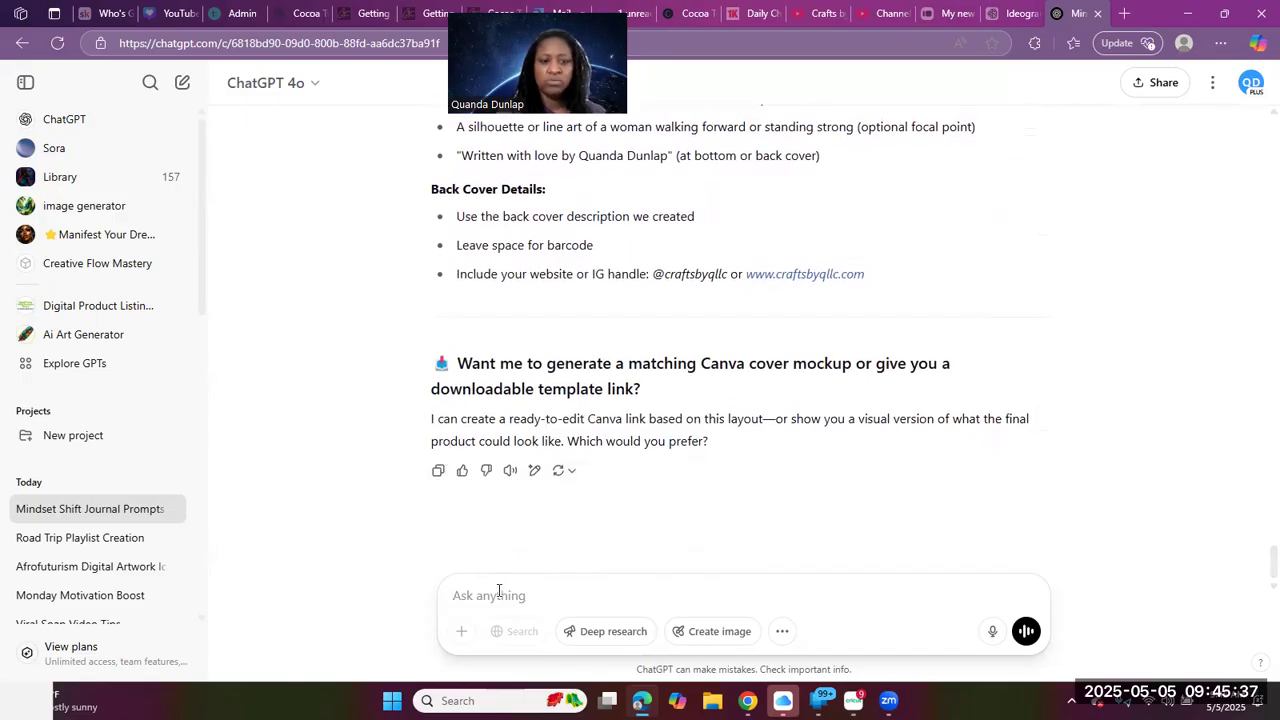
text(create the image for me to see)
key(Return)
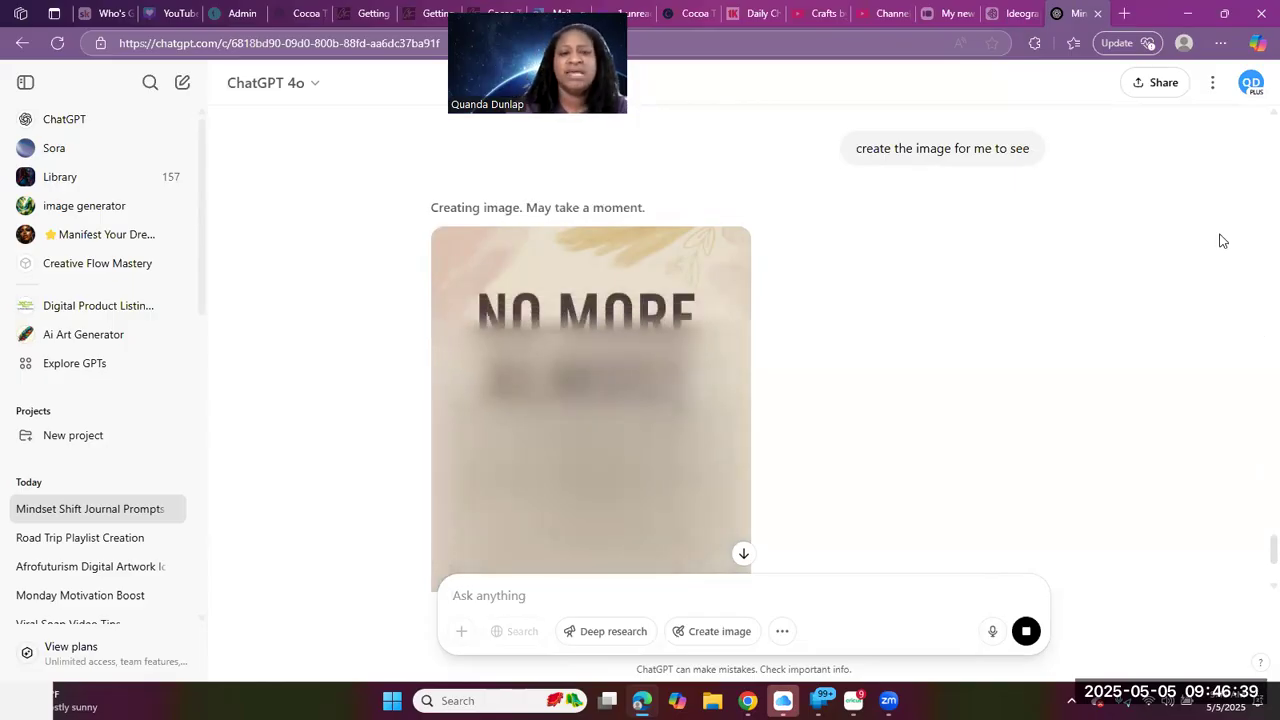
Review the earlier cover concept, back cover description and book title, and return to the generated cover image to examine it
scroll(961, 317, up, 18)
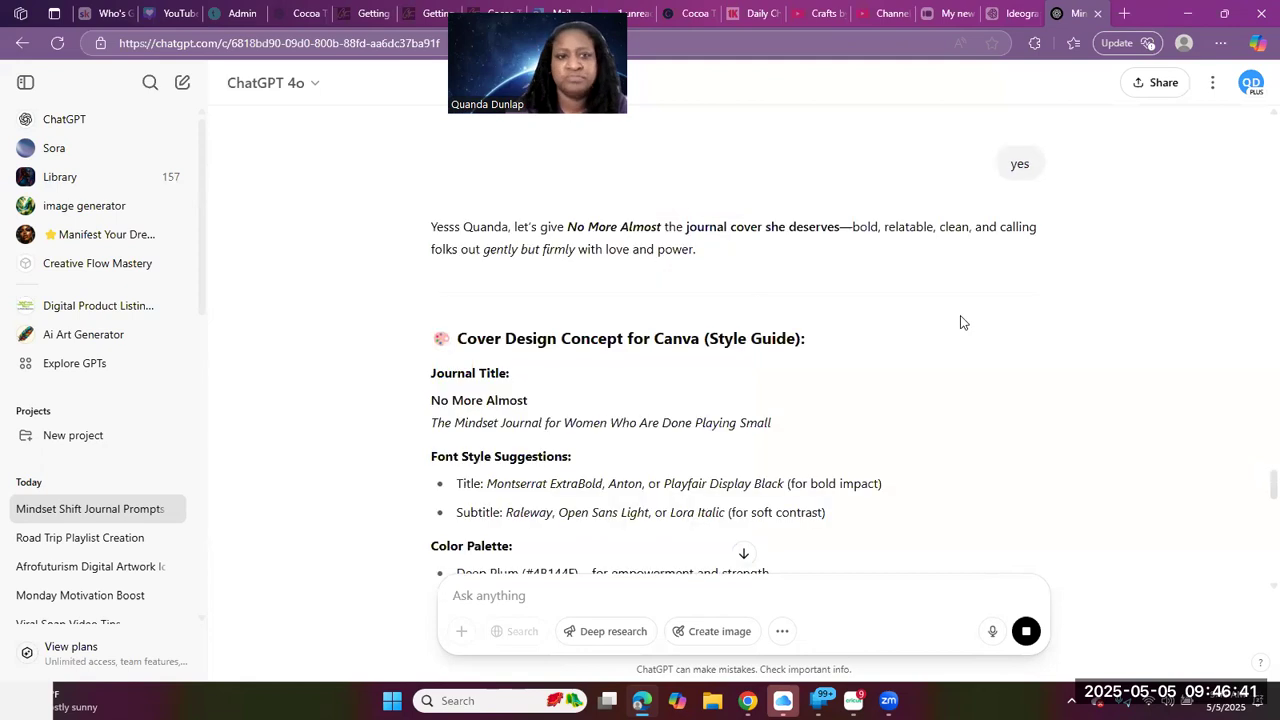
scroll(961, 324, up, 5)
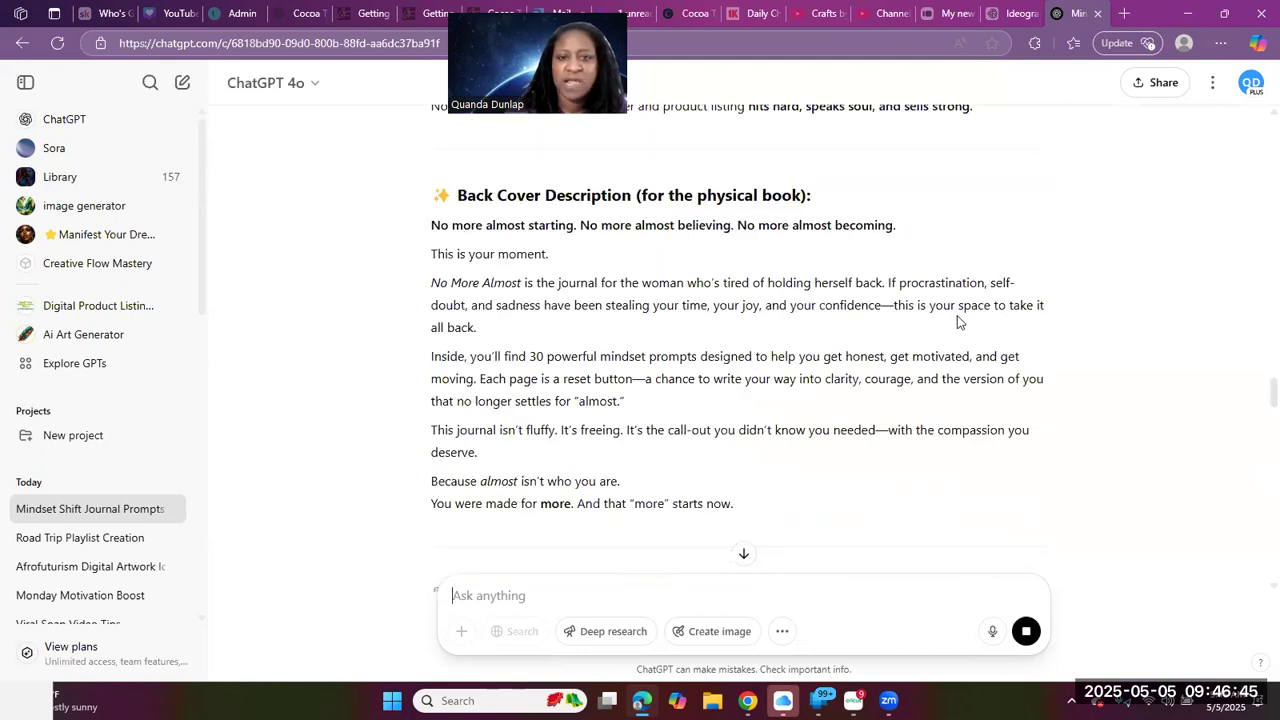
scroll(958, 318, up, 4)
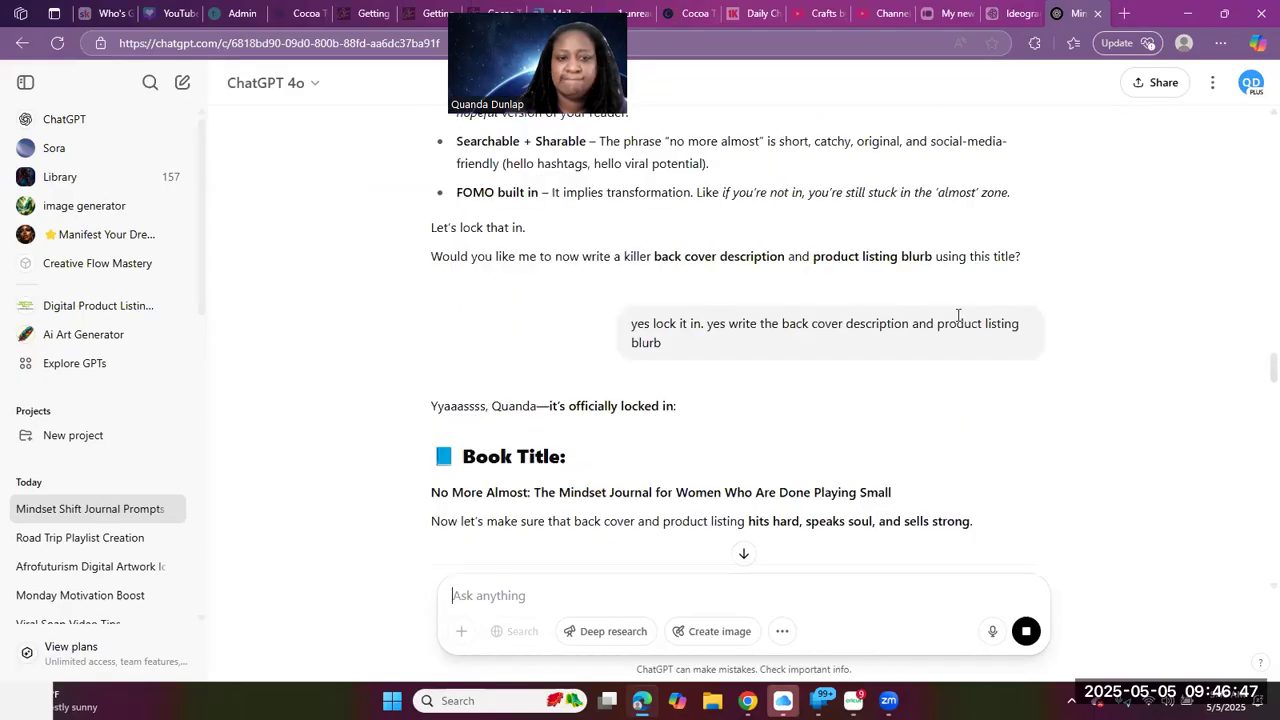
scroll(930, 320, down, 1)
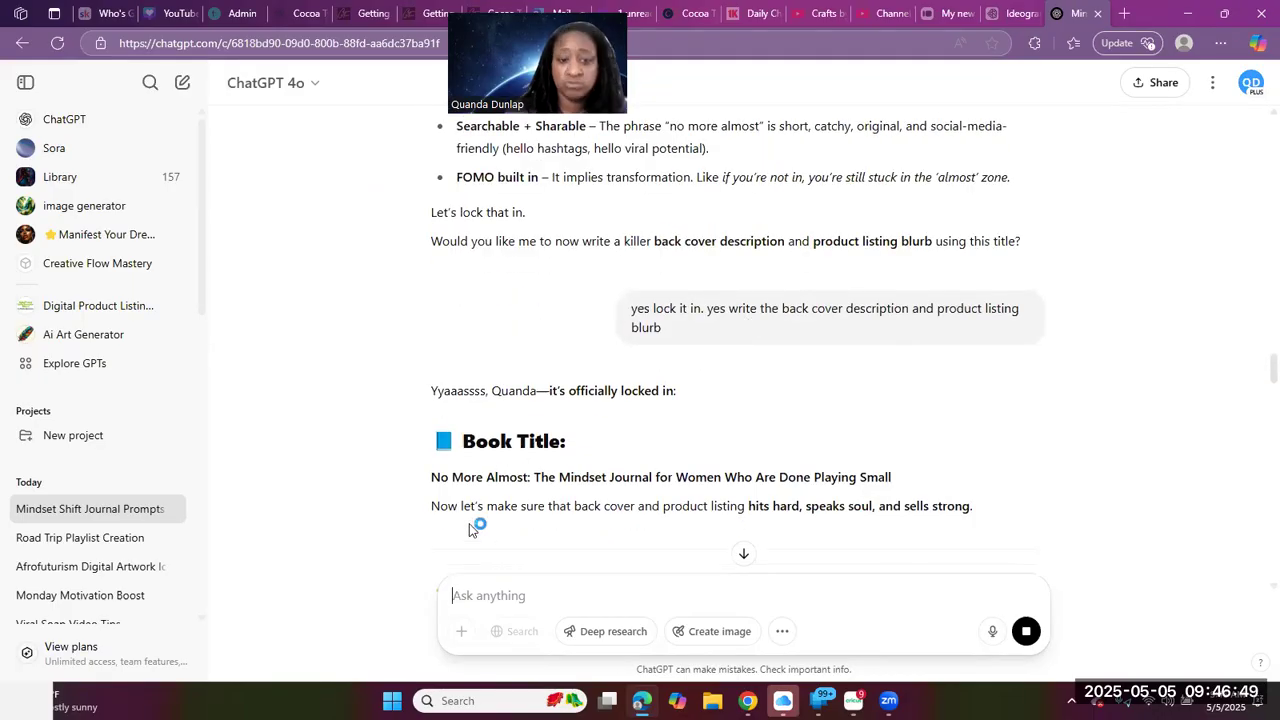
scroll(718, 465, down, 1)
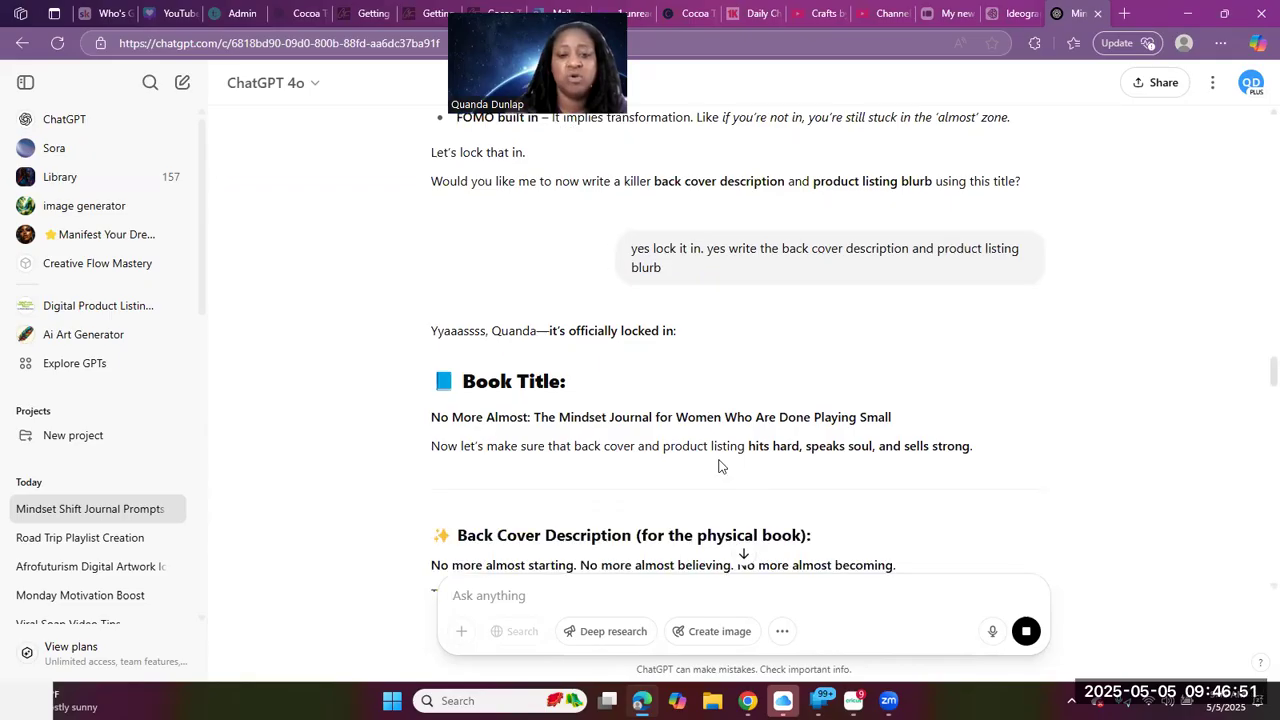
scroll(720, 465, down, 15)
scroll(718, 456, down, 10)
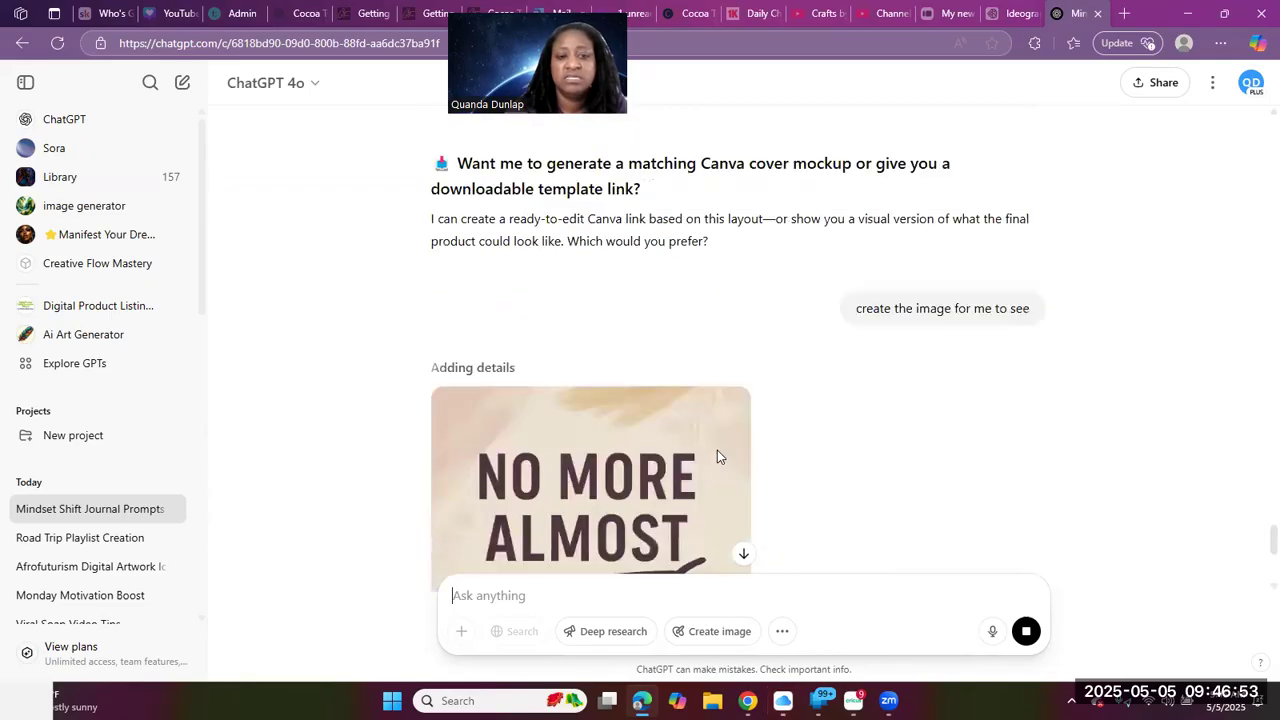
scroll(717, 456, down, 2)
scroll(717, 456, down, 2)
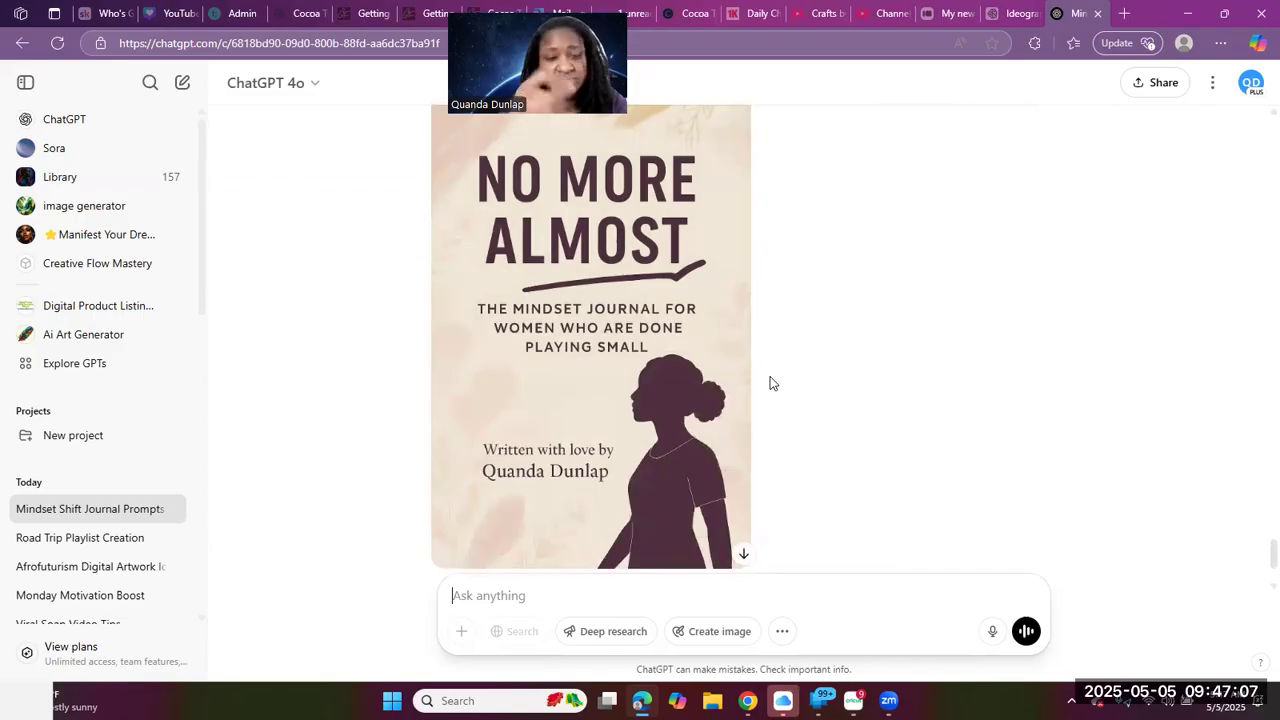
right_click(768, 668)
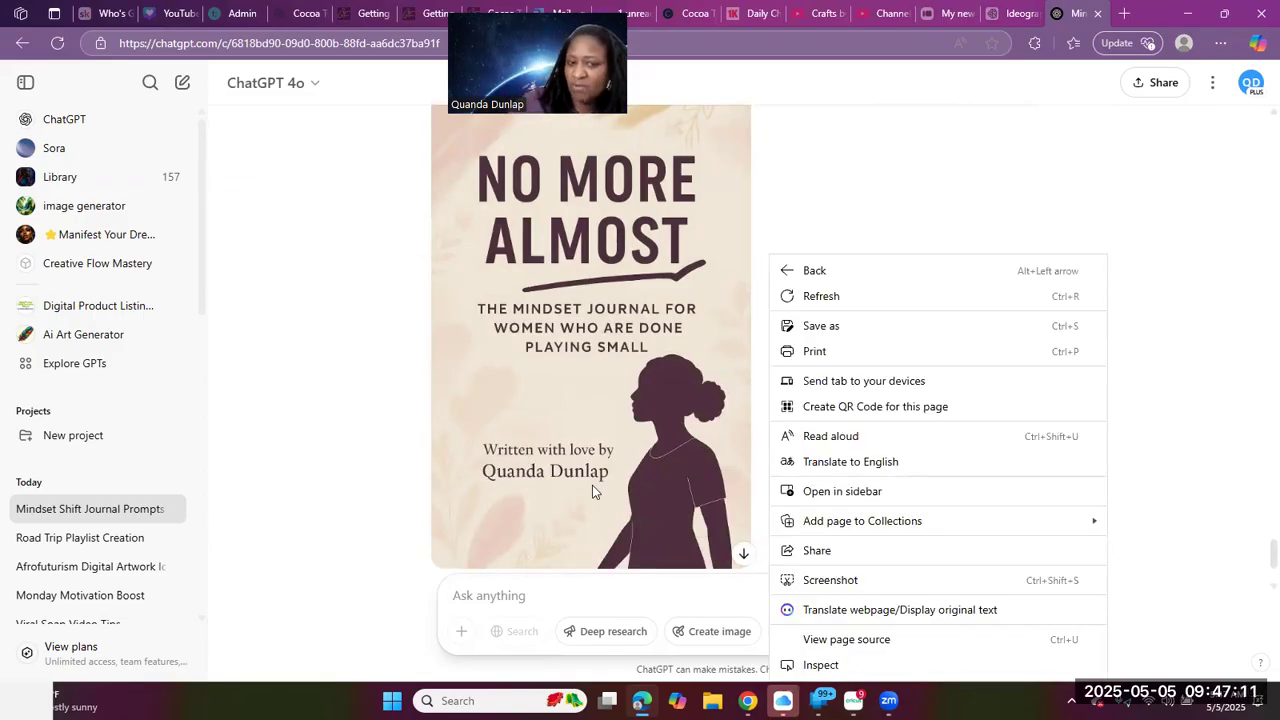
click(913, 173)
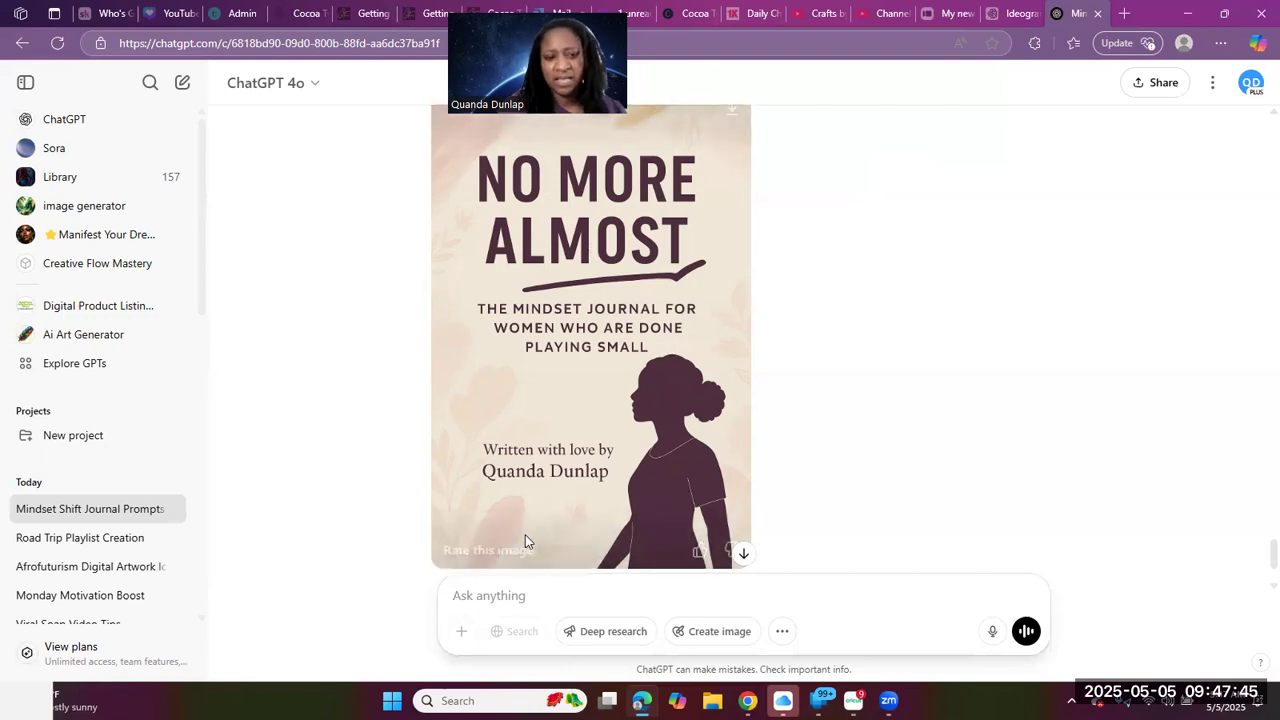
Request a new cover version with the message "i know you can do better. please try again"
scroll(575, 391, down, 2)
click(474, 594)
text(i know you can do better)
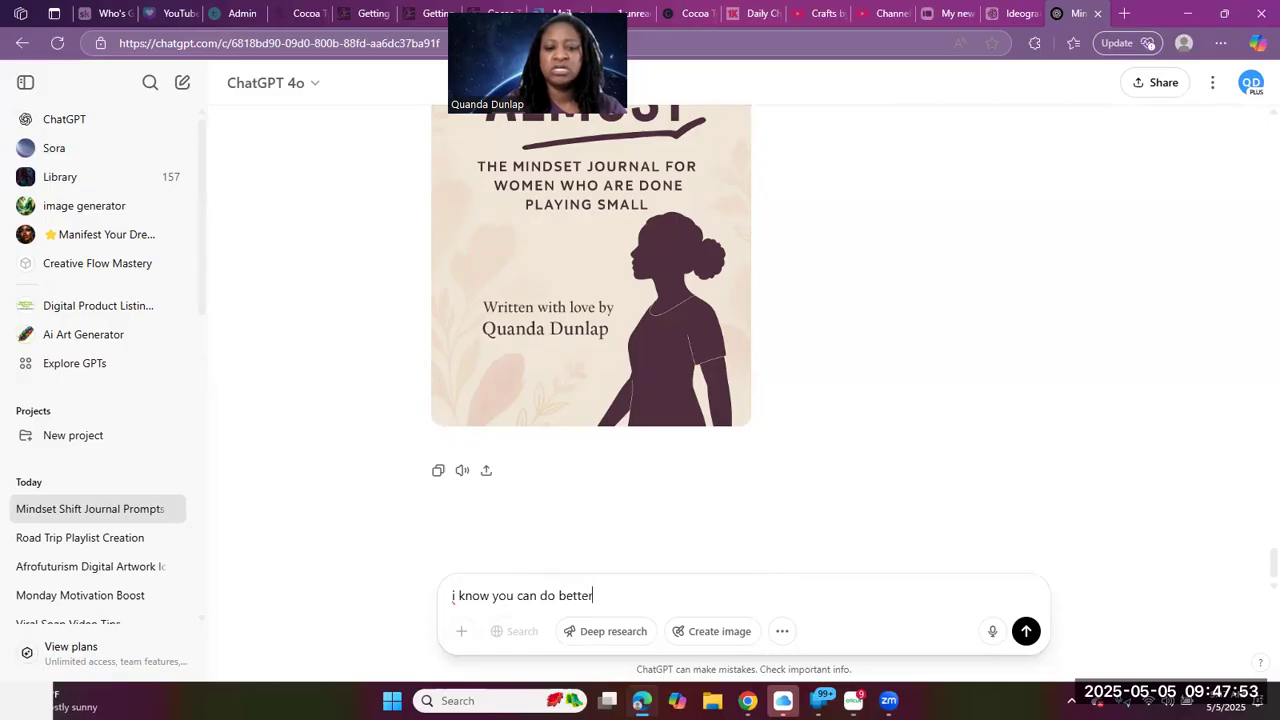
text(. pleas)
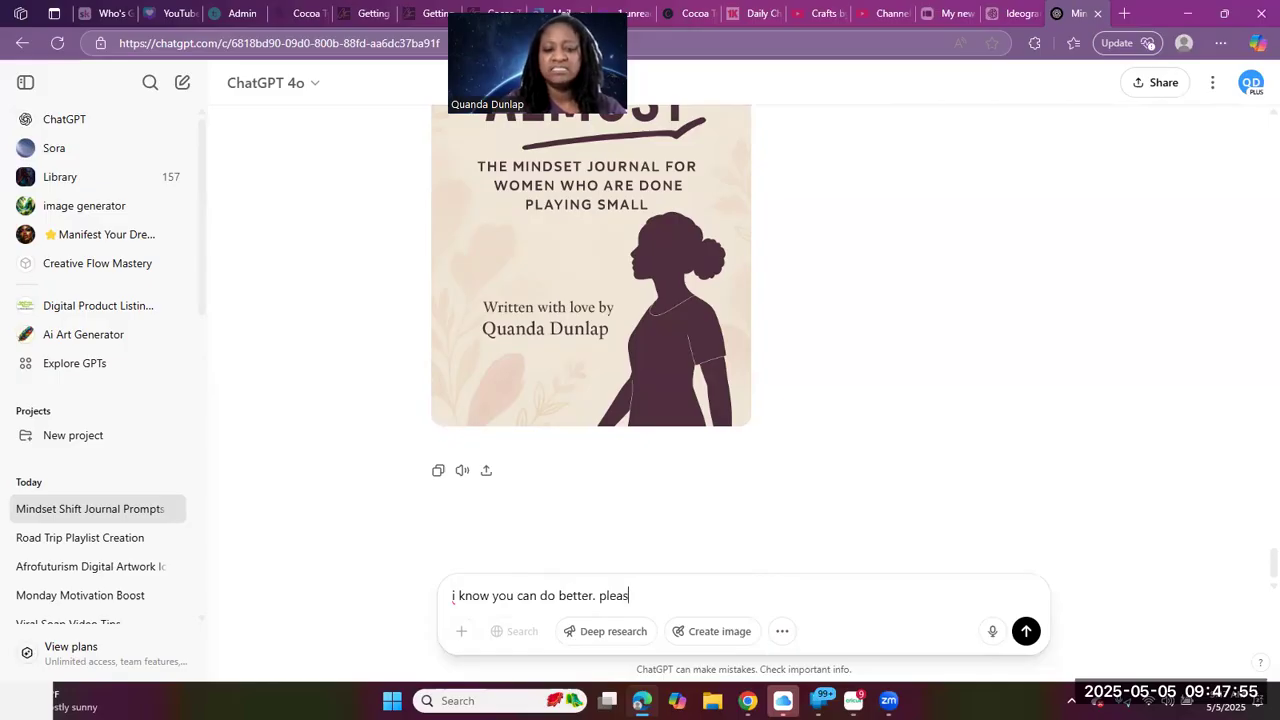
key(BackSpace)
text(ry again)
key(Return)
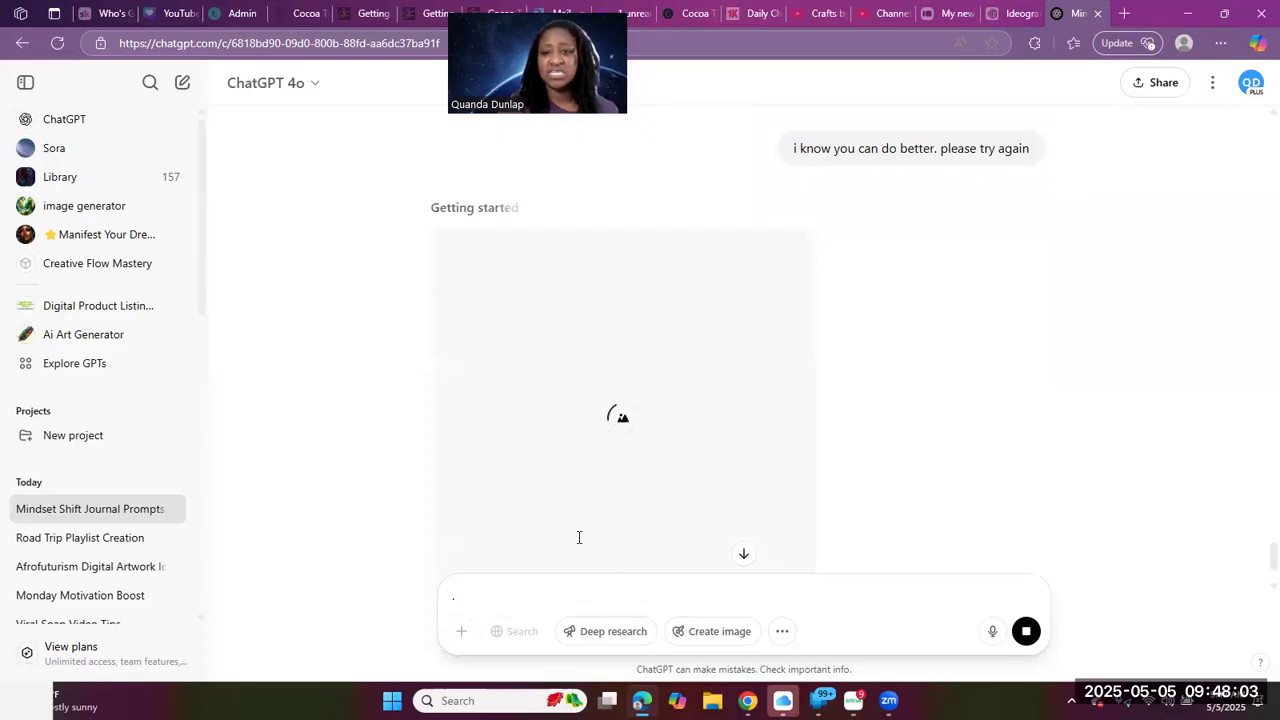
Compare the first "No More Almost" cover with the second version being generated, checking title, subtitle and silhouette
scroll(766, 403, up, 5)
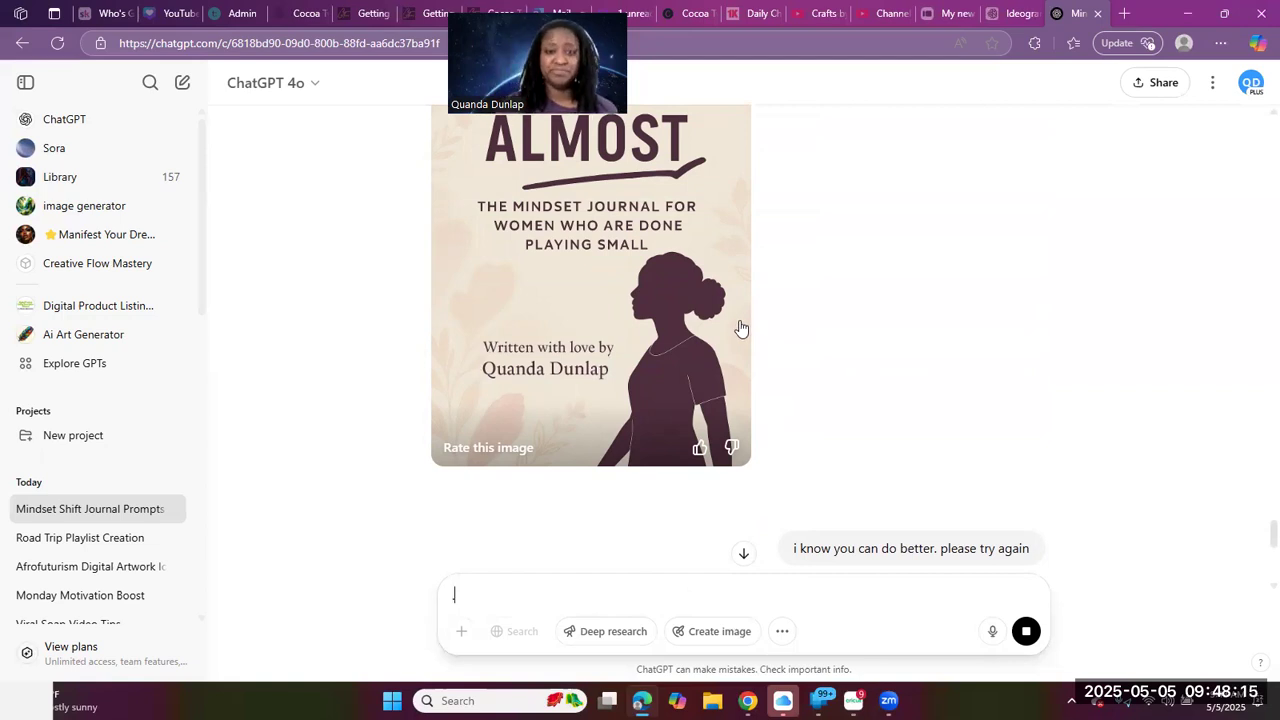
scroll(631, 343, up, 1)
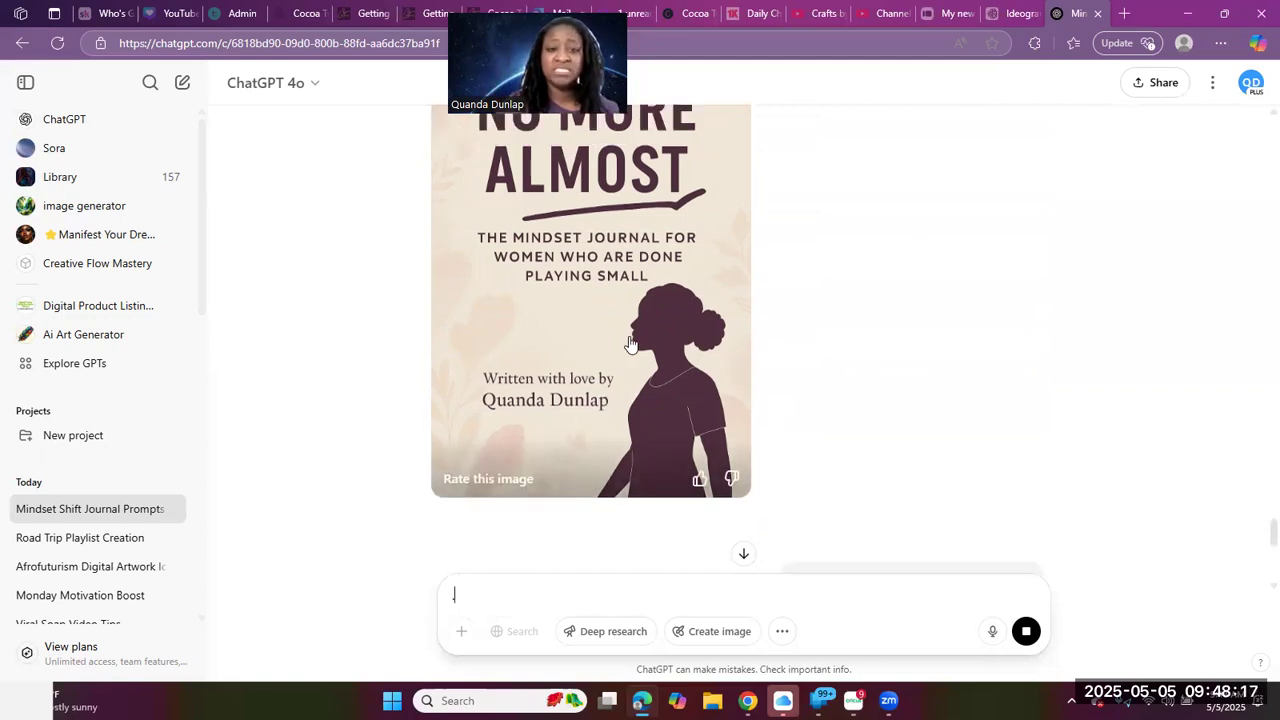
scroll(631, 343, up, 2)
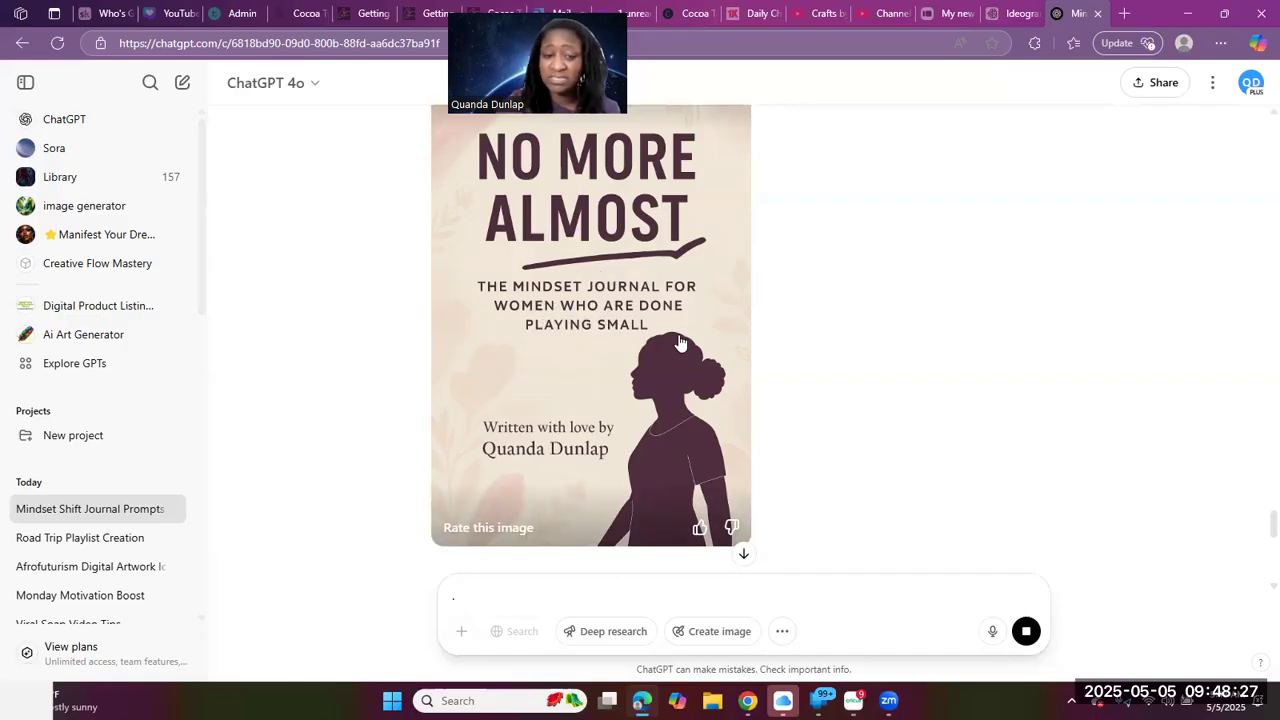
scroll(577, 409, down, 1)
scroll(585, 409, up, 1)
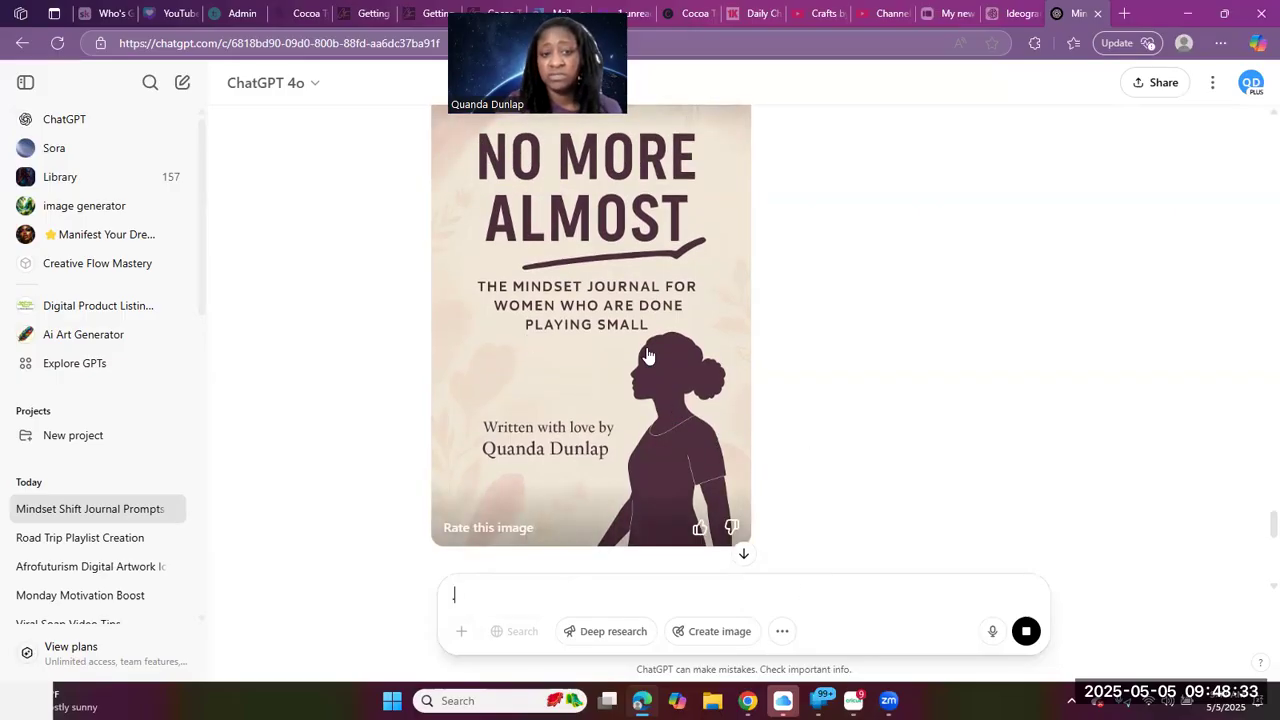
scroll(655, 363, down, 5)
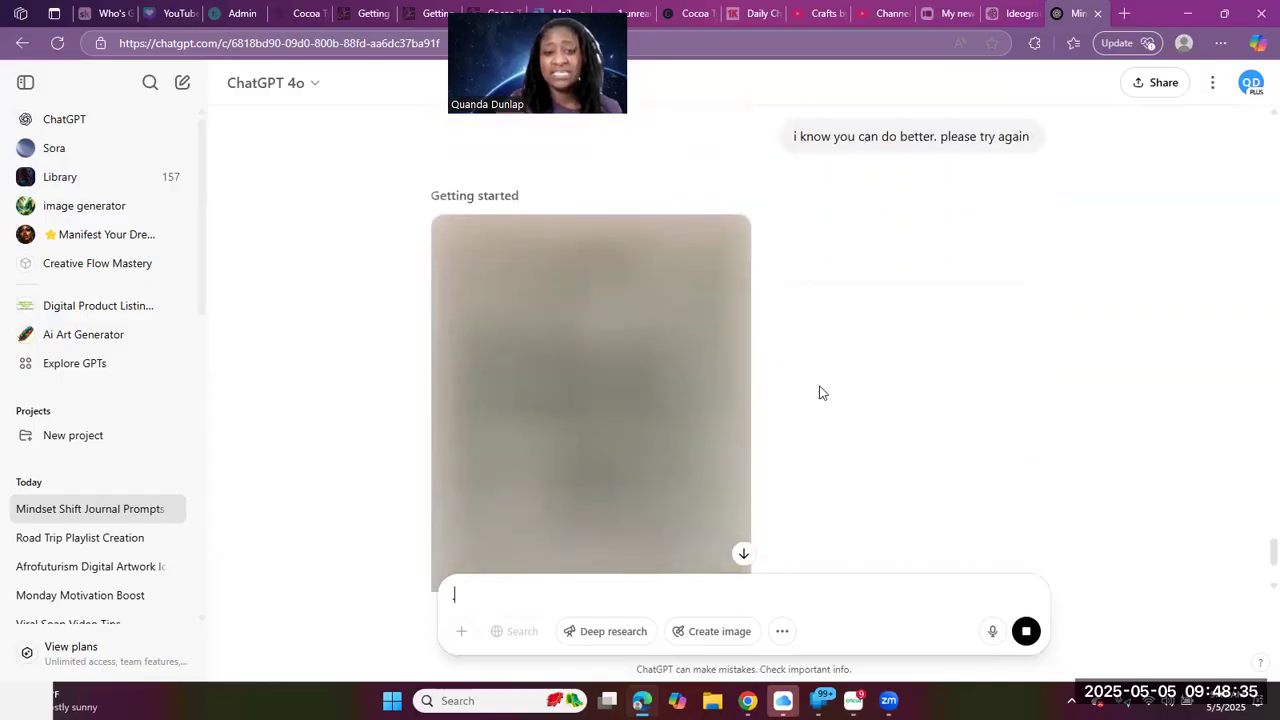
scroll(820, 393, down, 2)
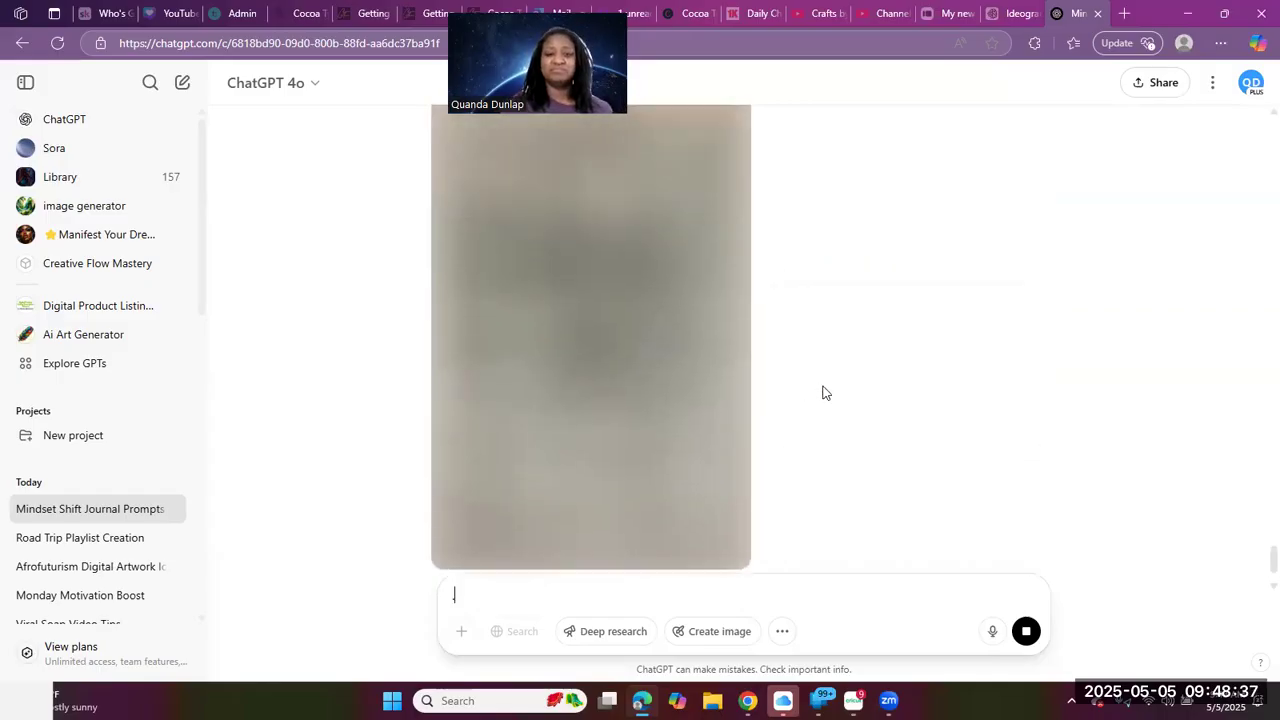
scroll(820, 390, up, 6)
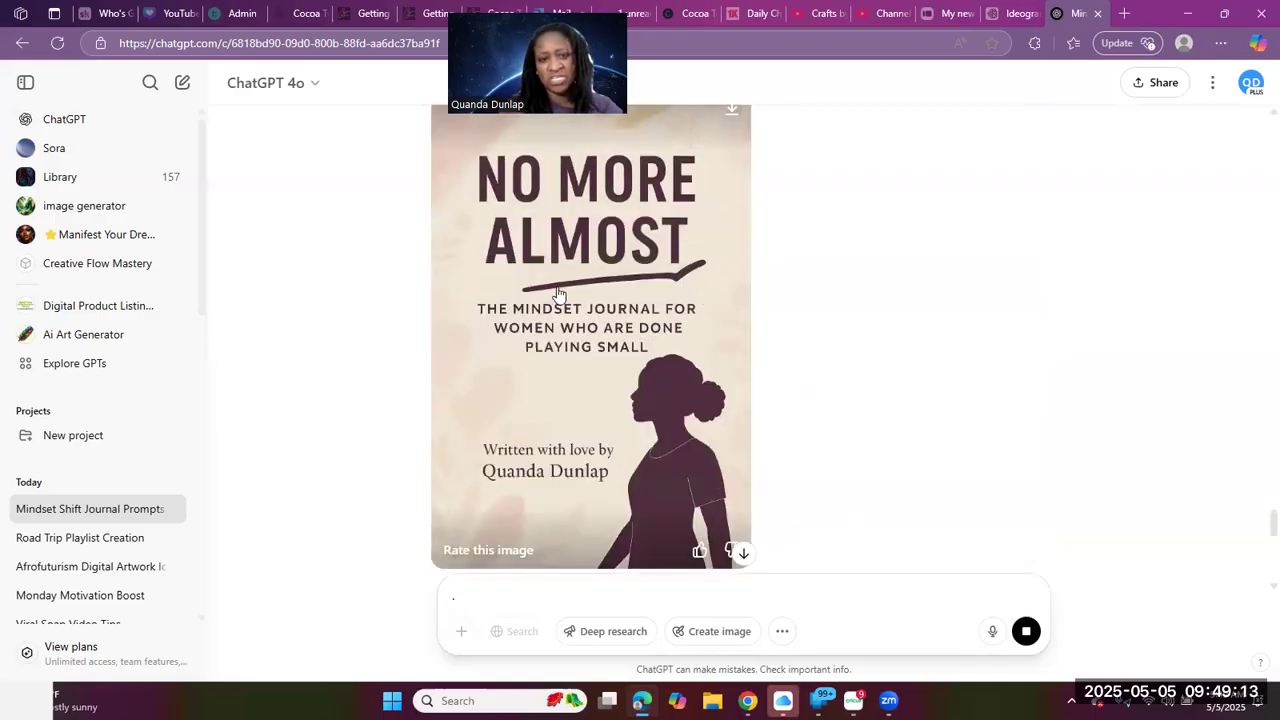
scroll(830, 447, down, 4)
scroll(843, 460, down, 1)
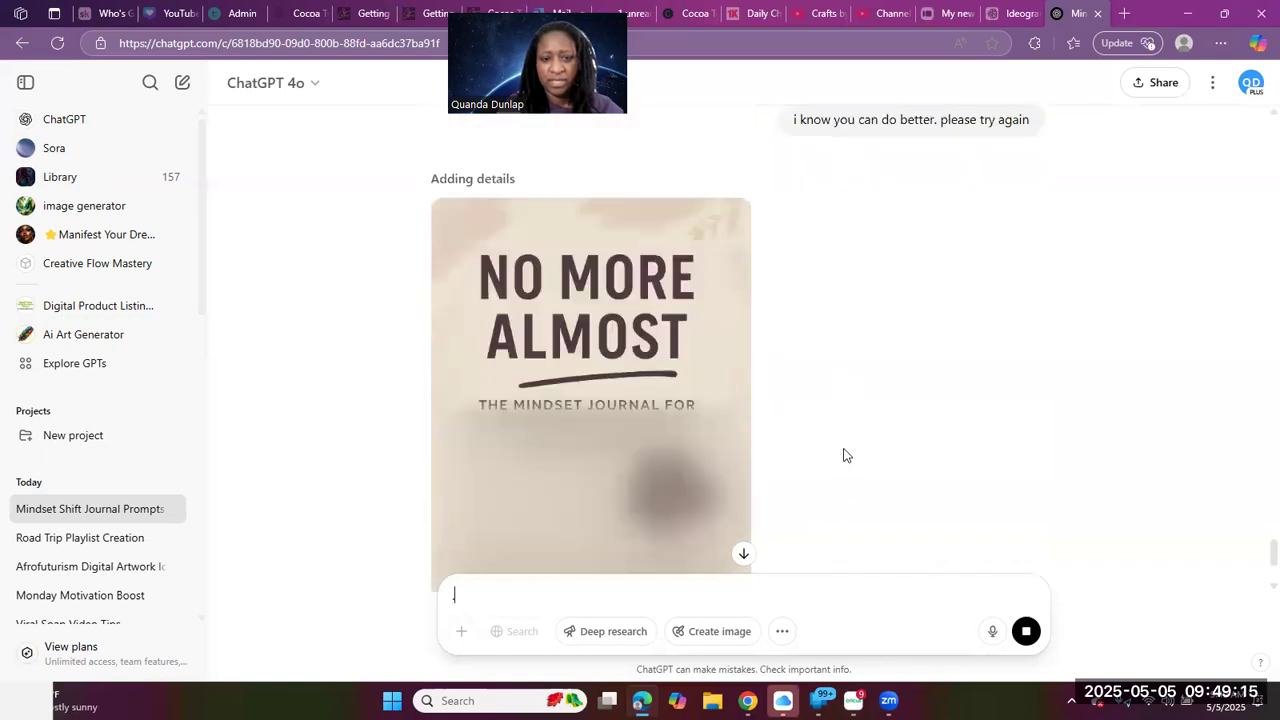
scroll(690, 450, down, 1)
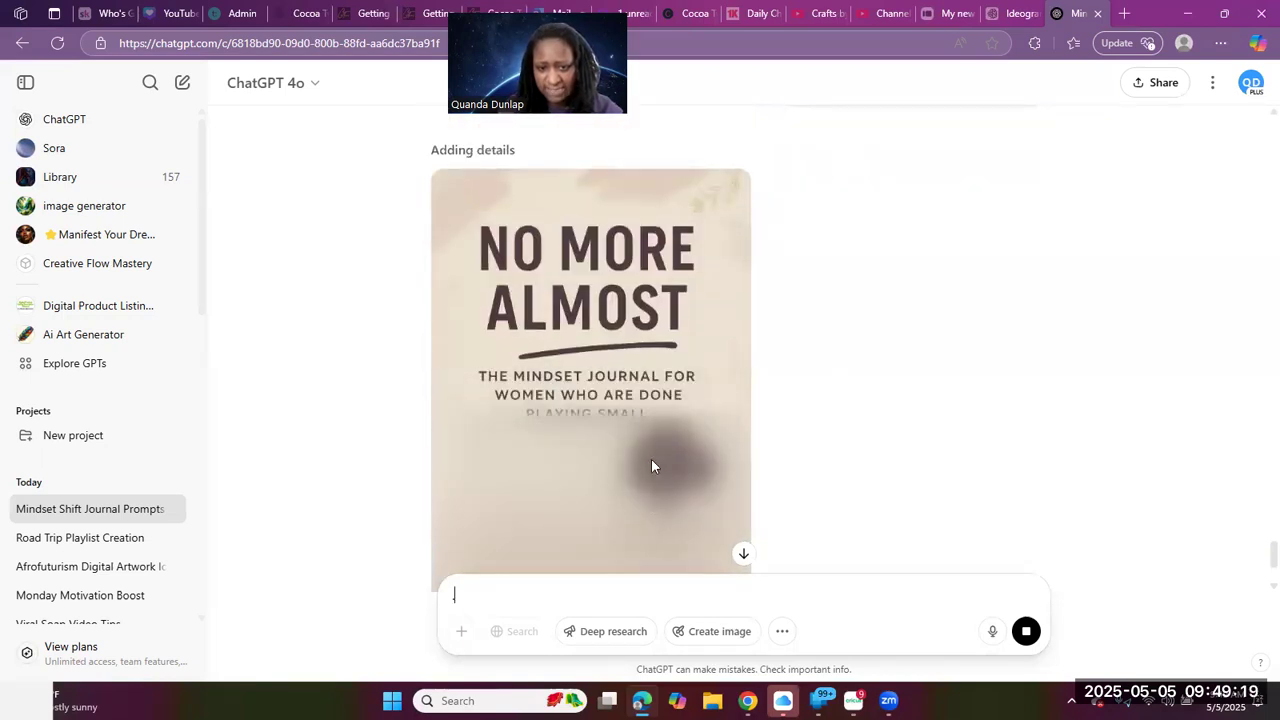
scroll(940, 327, up, 2)
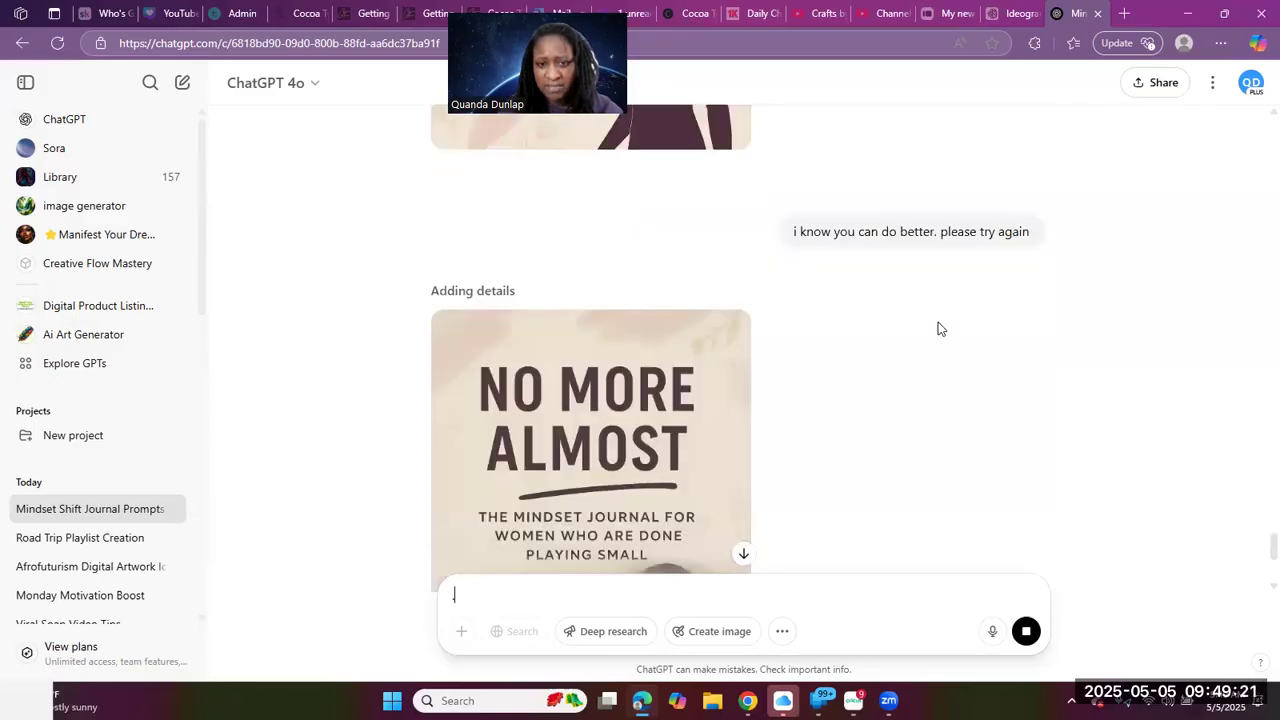
scroll(938, 323, down, 2)
scroll(938, 322, down, 1)
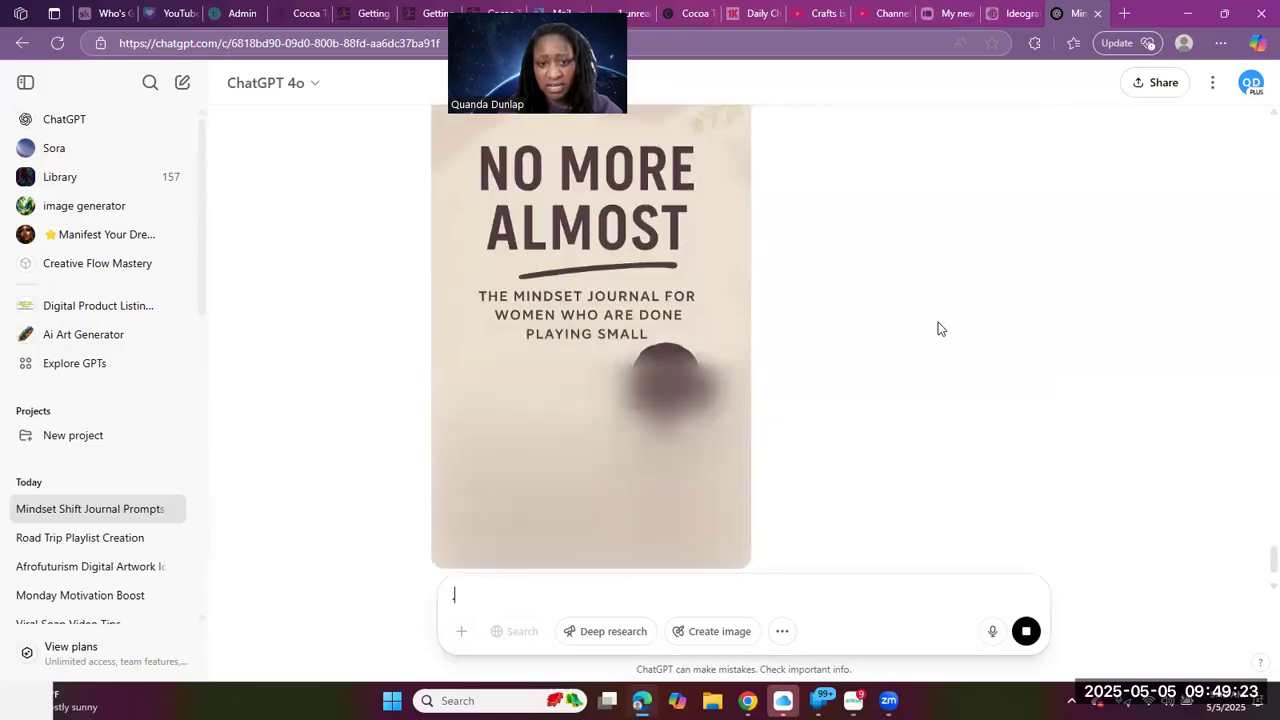
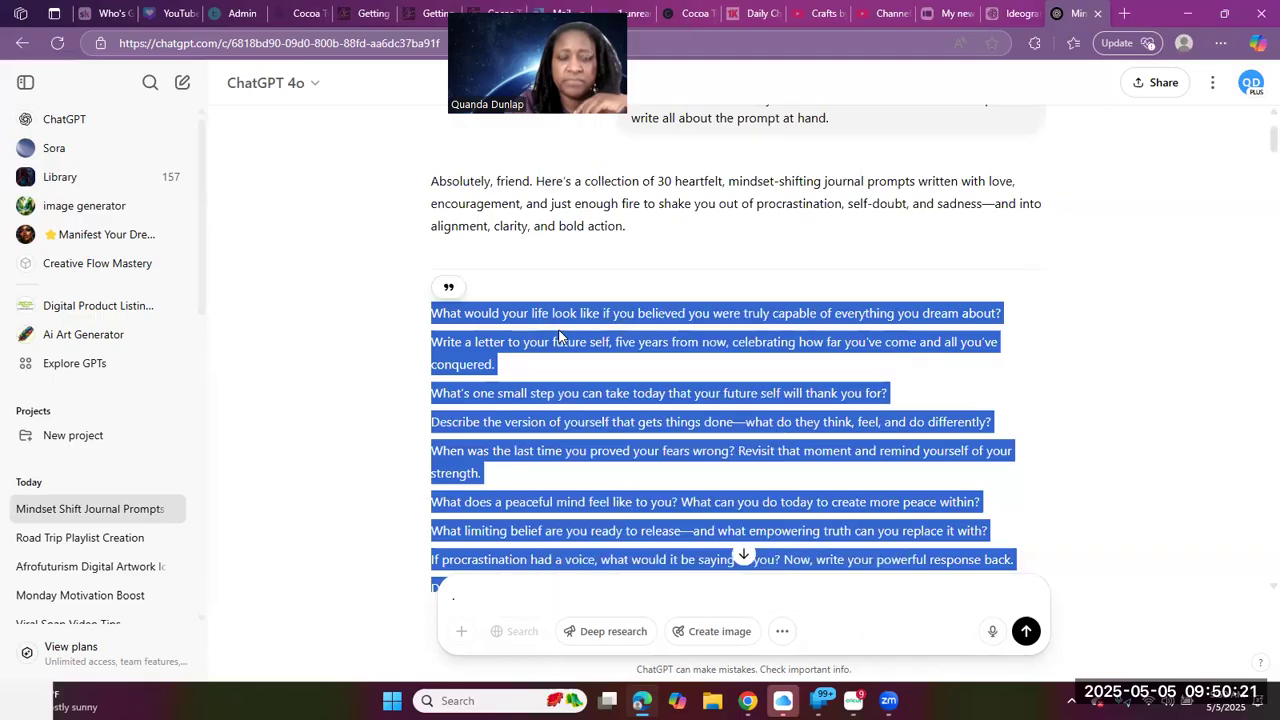
Switch to Canva, create a blank custom-size design of 6.25 × 9.25 in, and send the Zoom crash report to close its dialog
click(172, 12)
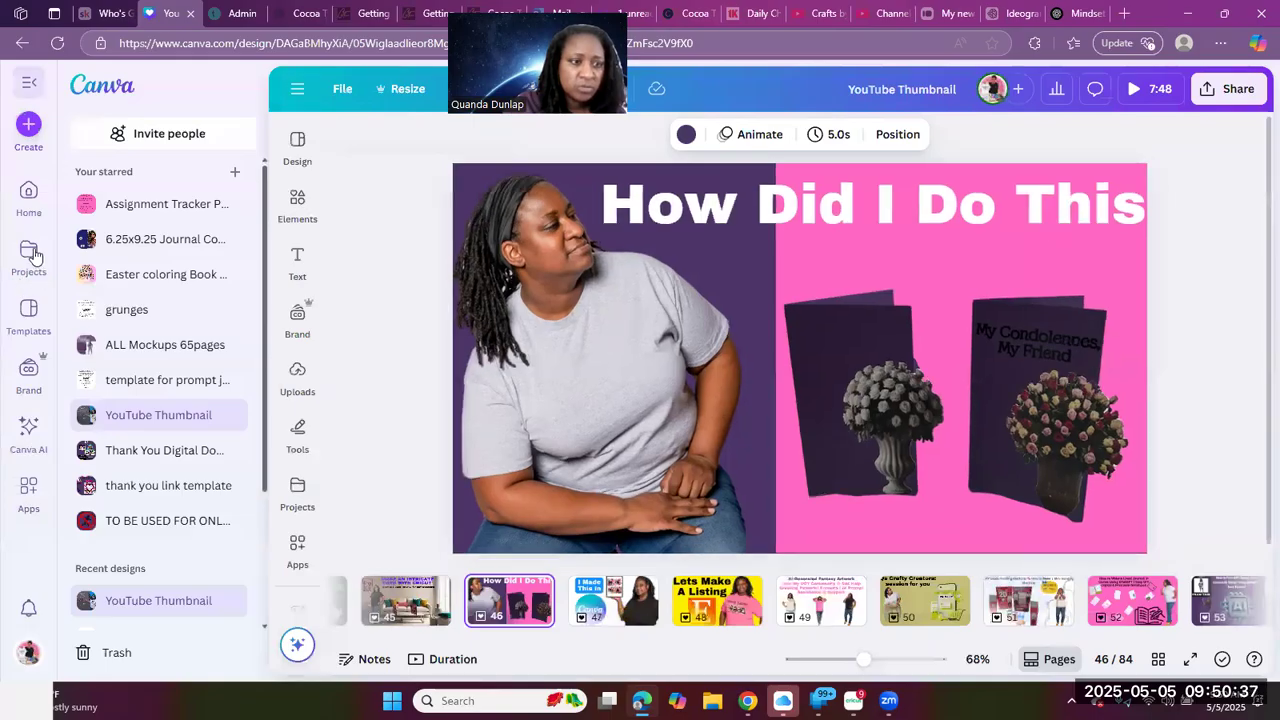
click(29, 136)
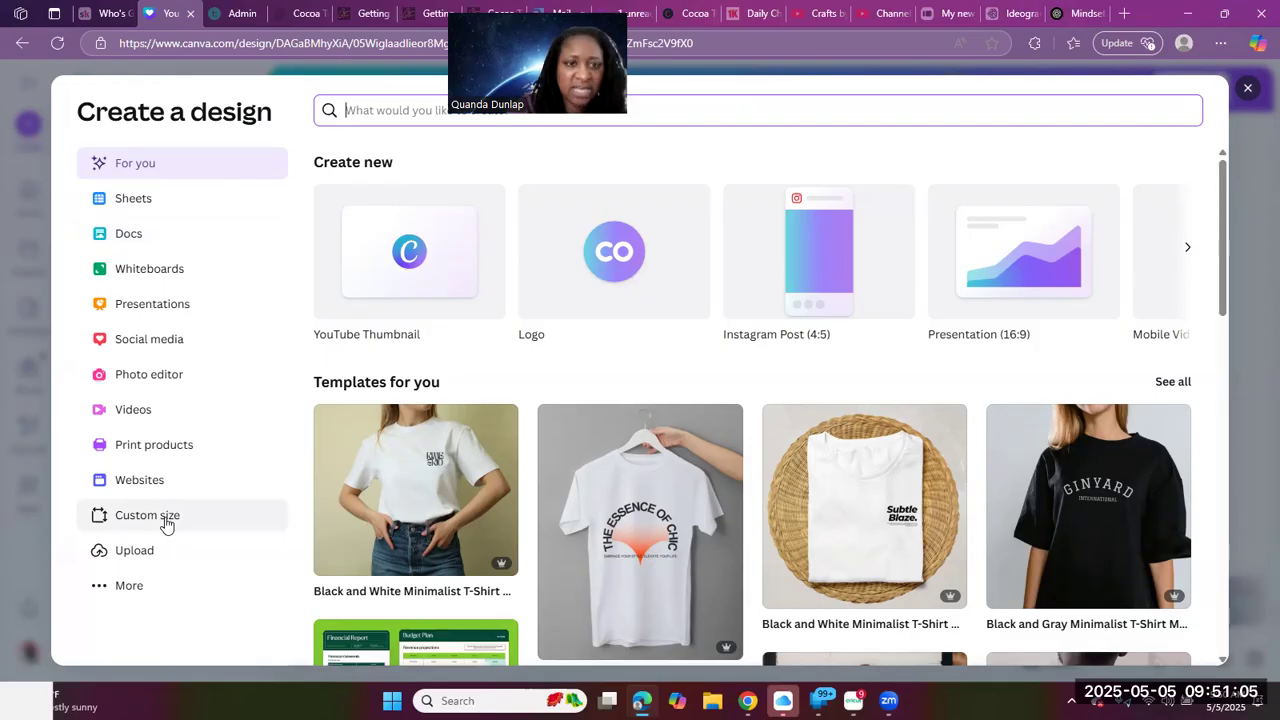
click(424, 277)
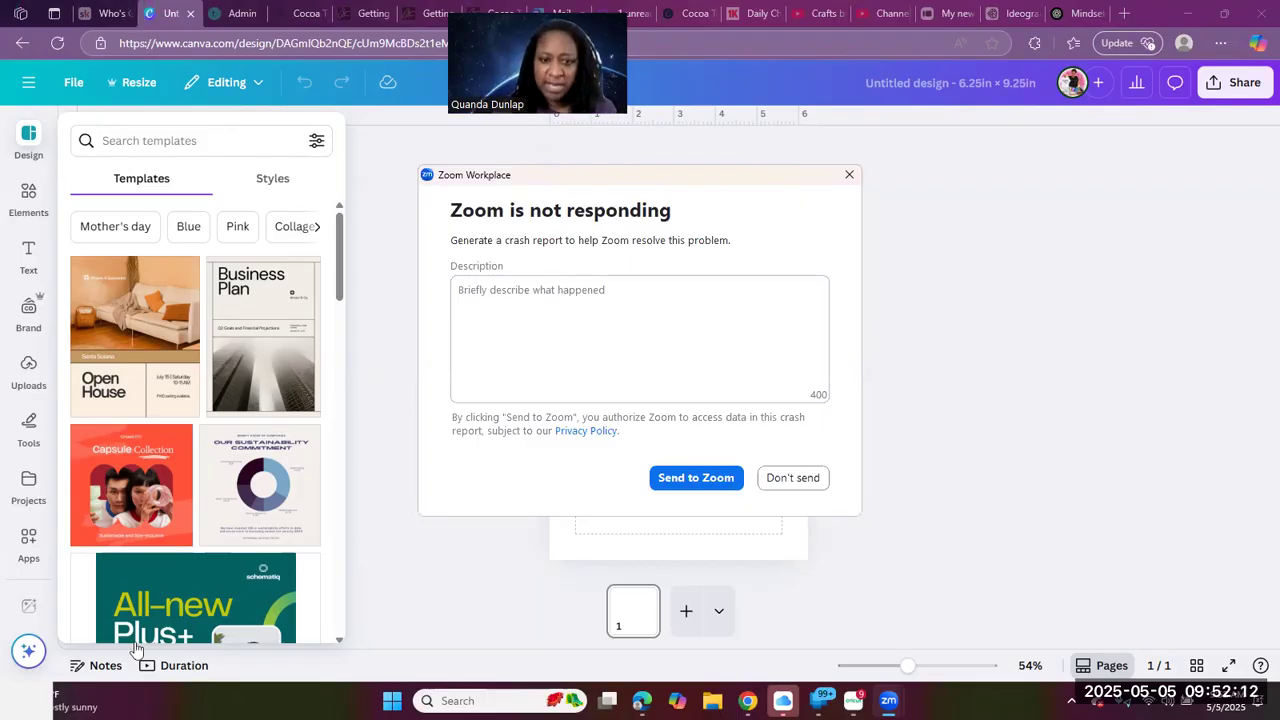
click(688, 484)
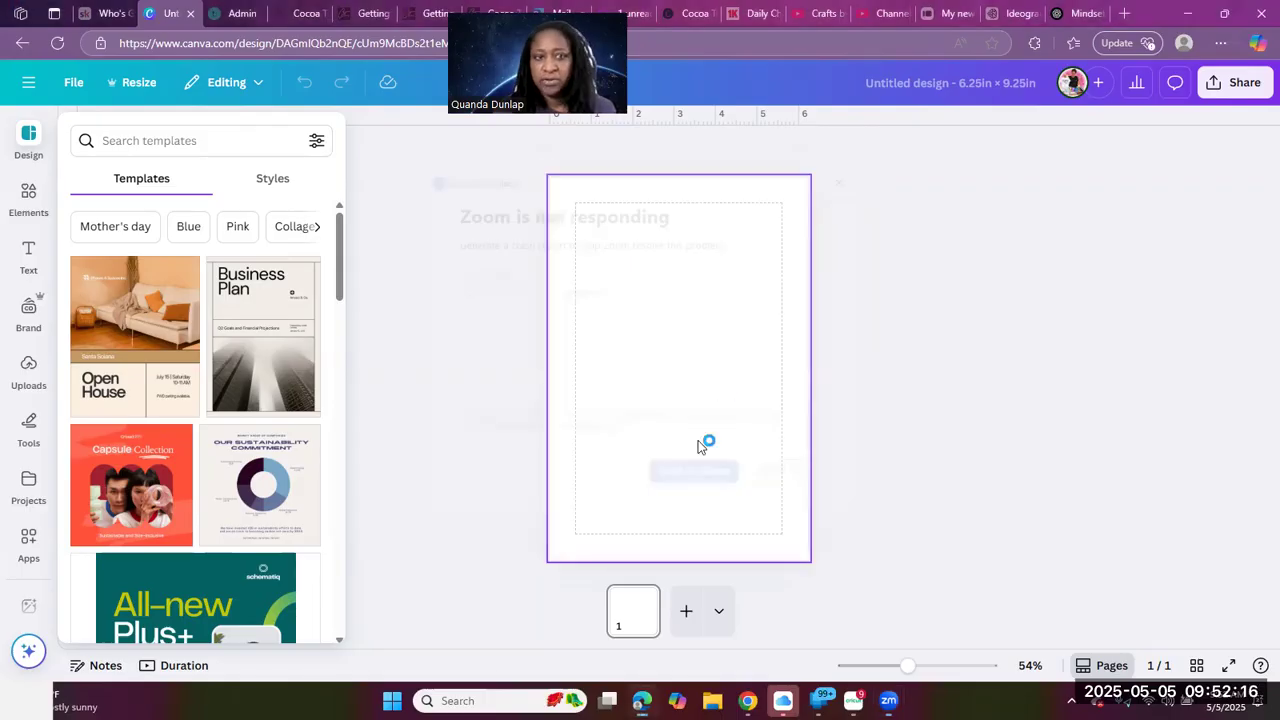
Insert the plain outlined table with three columns and four rows from the Tables elements onto the blank page
click(655, 351)
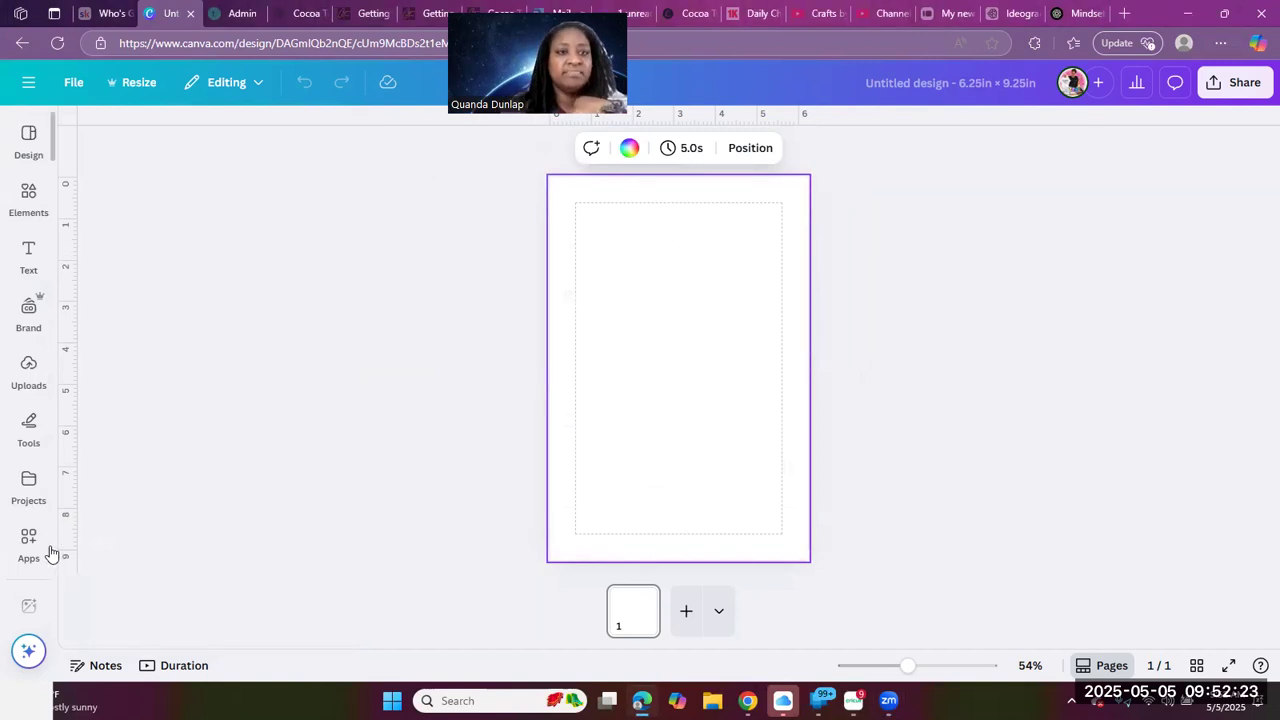
click(28, 510)
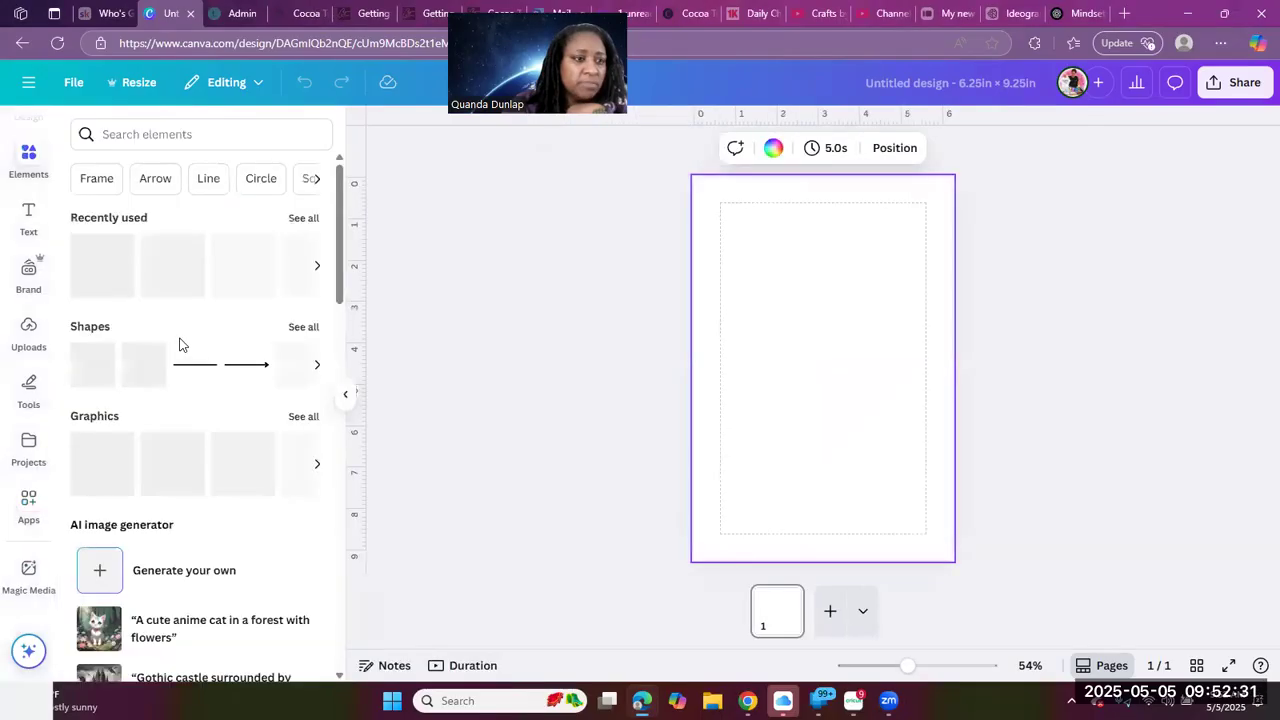
scroll(210, 432, down, 10)
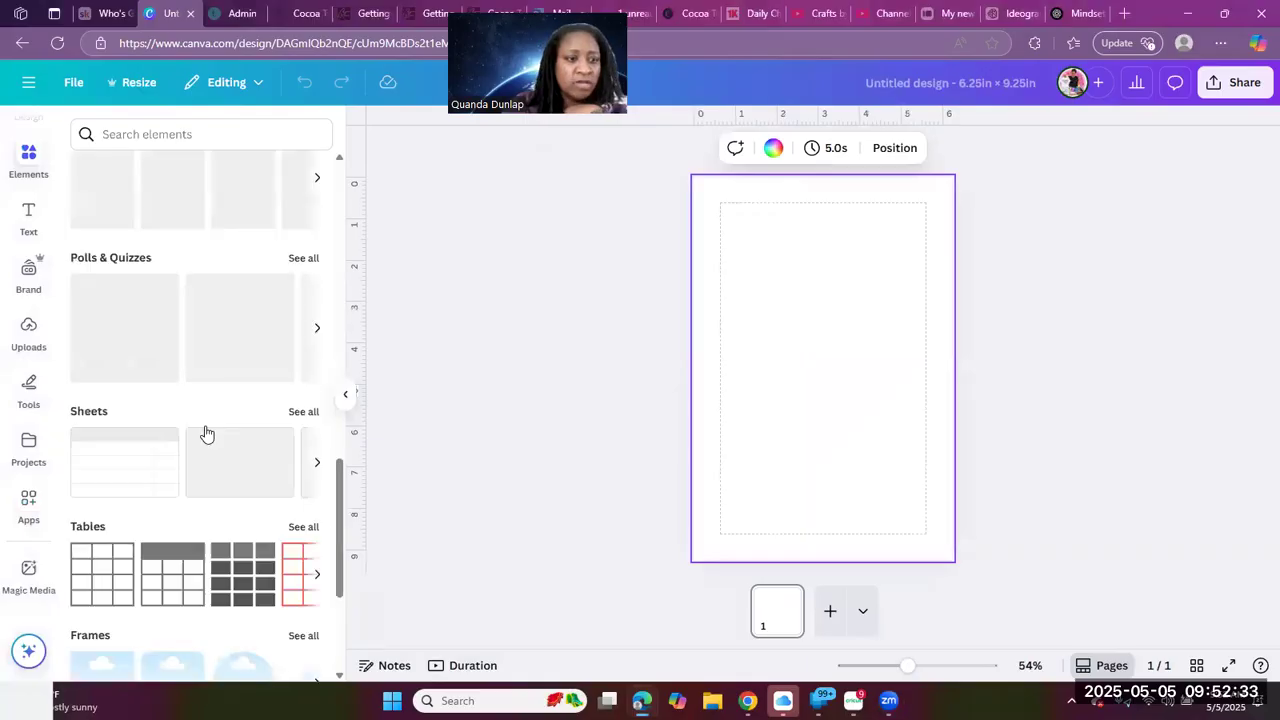
scroll(106, 340, down, 3)
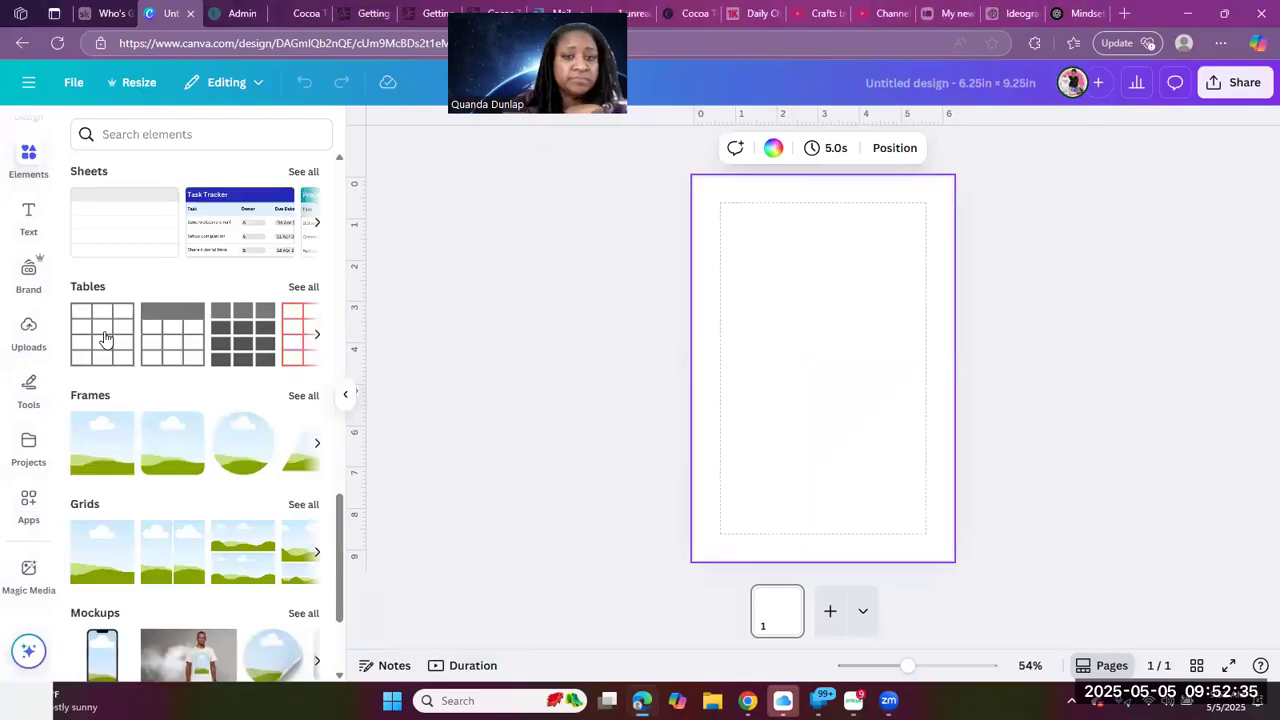
click(103, 335)
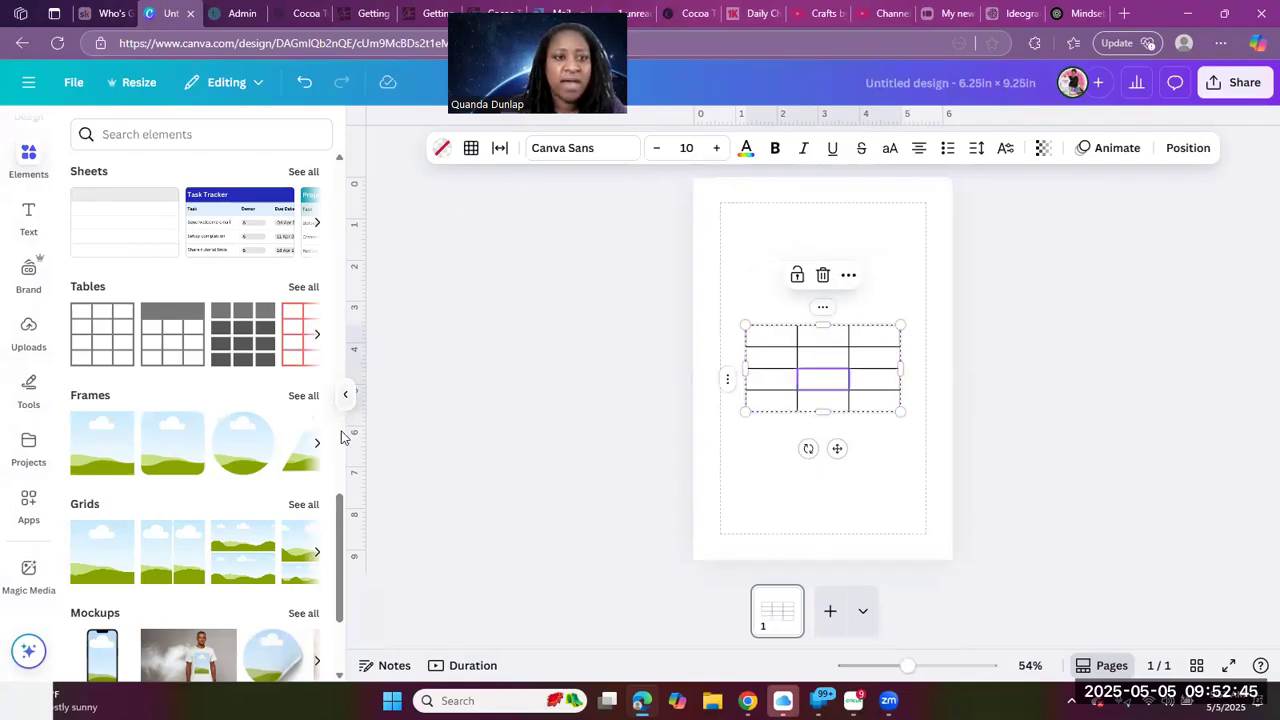
Check the design's settings for rulers, guides and margins
click(45, 148)
click(74, 82)
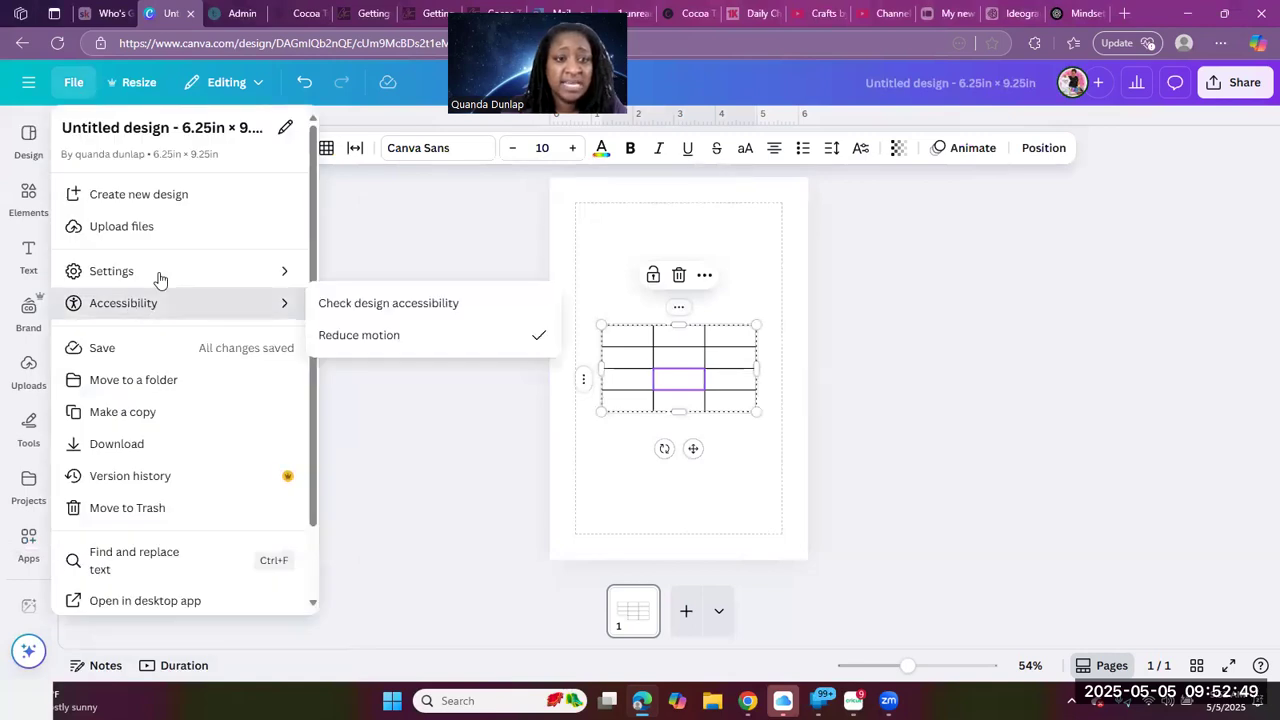
mouse_move(232, 274)
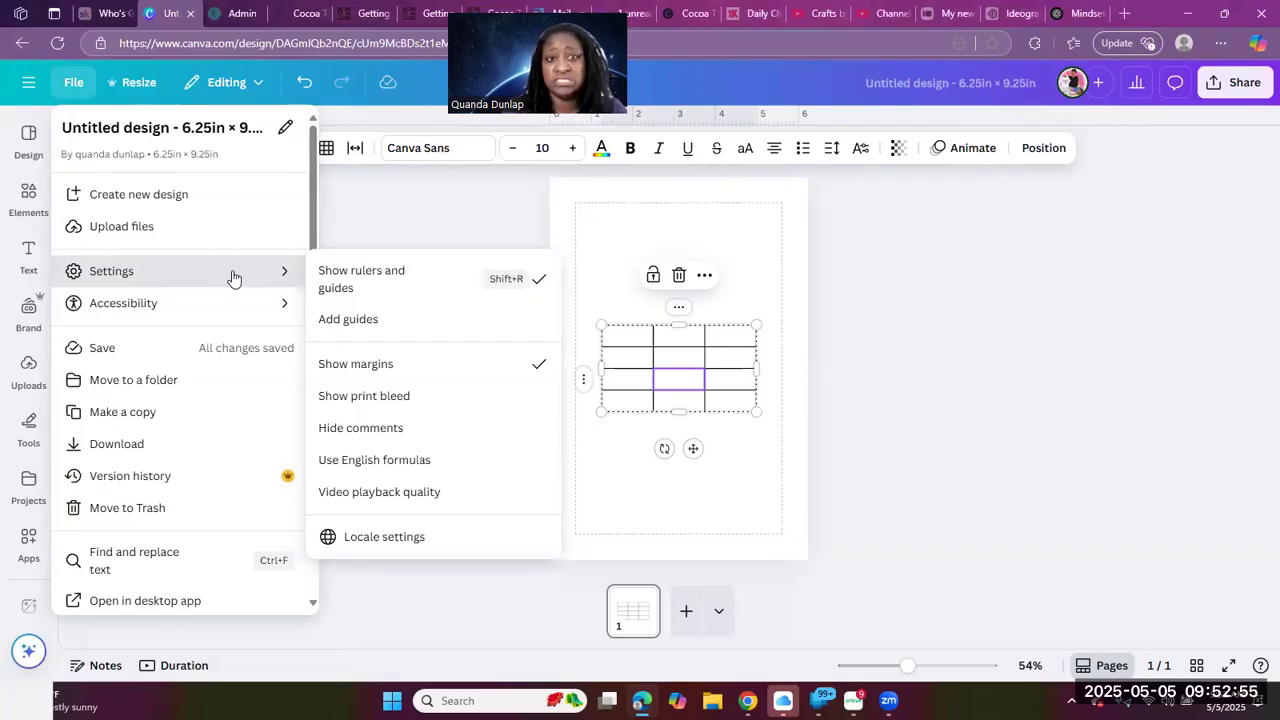
click(806, 243)
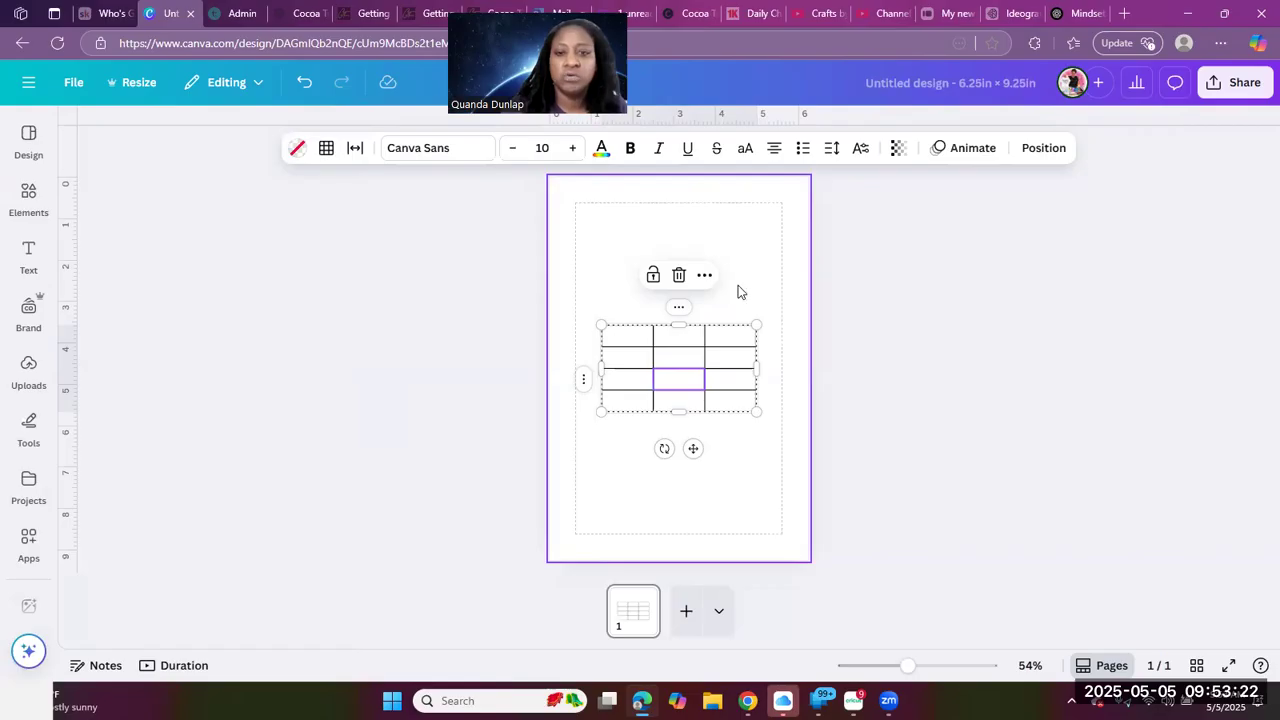
Move the table to the left margin, near the top of the page, and stretch it to the right margin
click(722, 480)
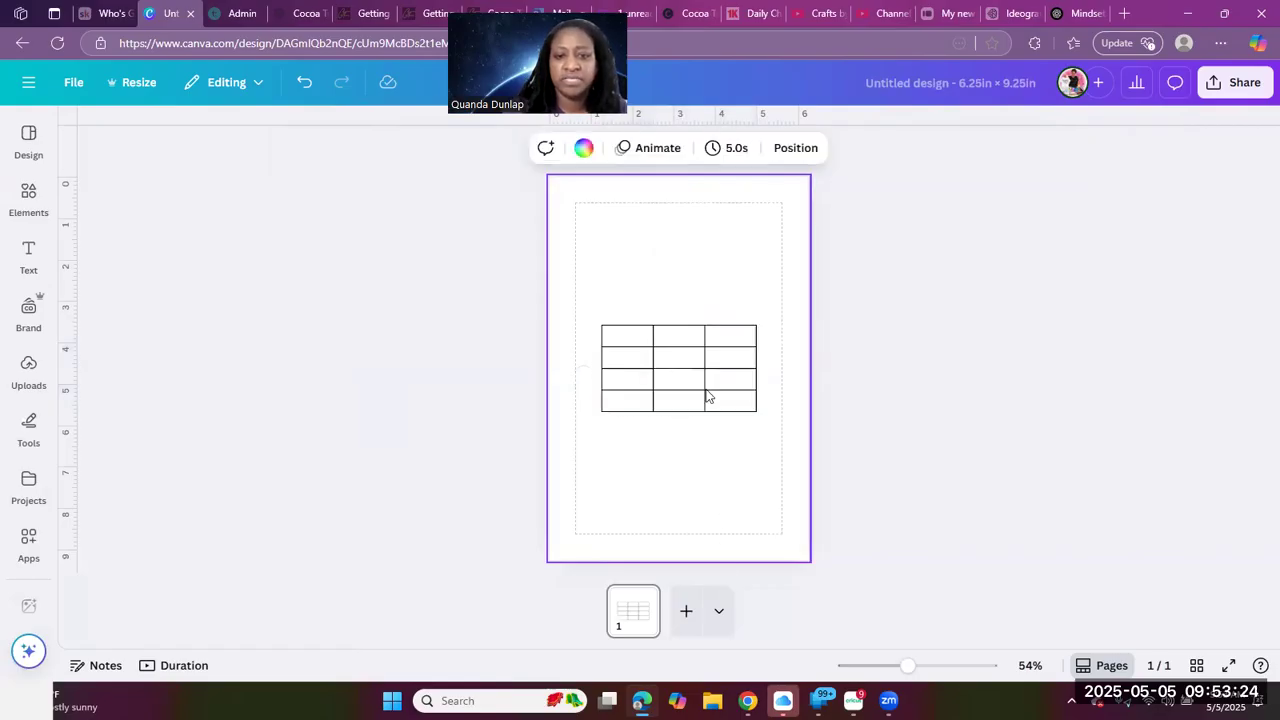
key(ctrl+z)
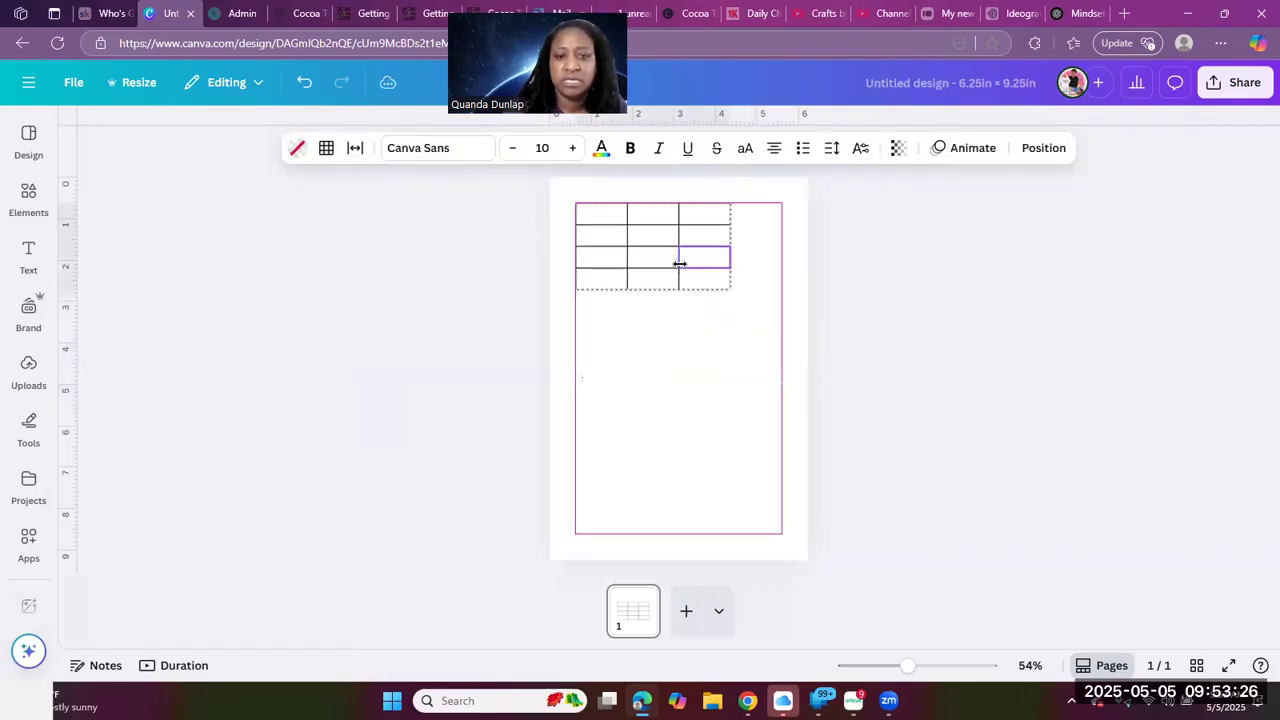
click(686, 271)
drag(677, 280, 675, 312)
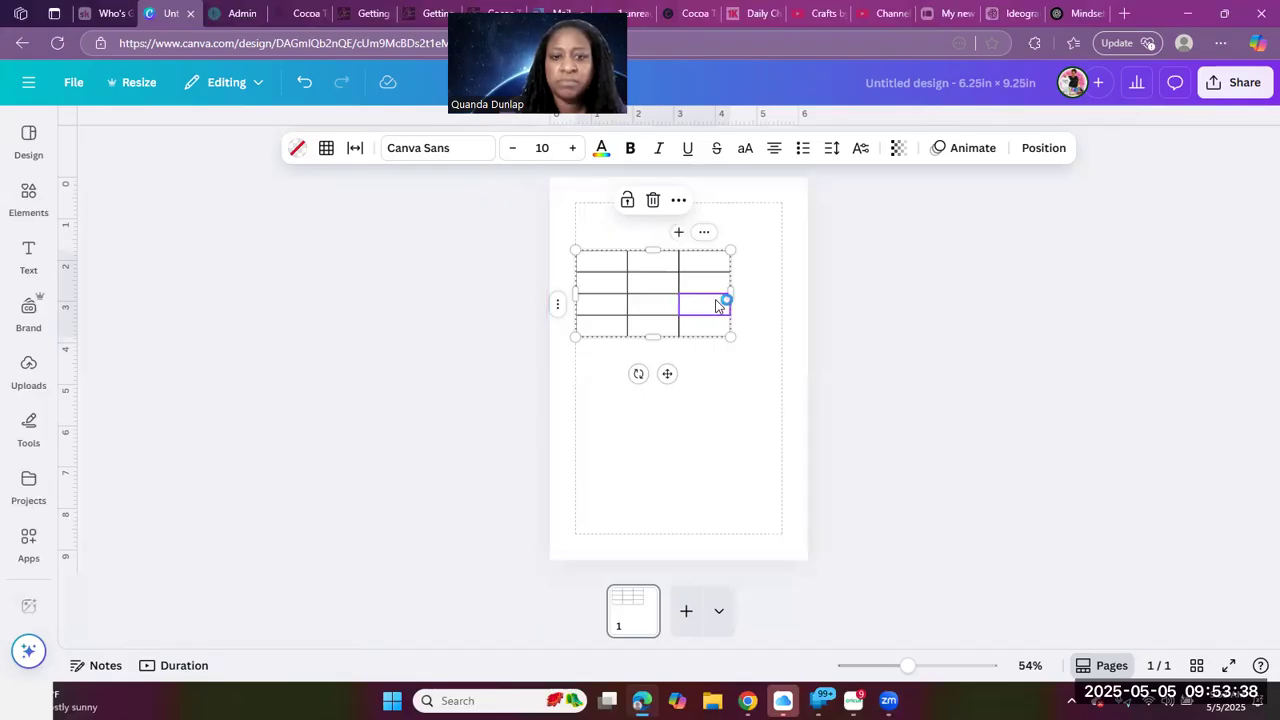
drag(757, 291, 783, 295)
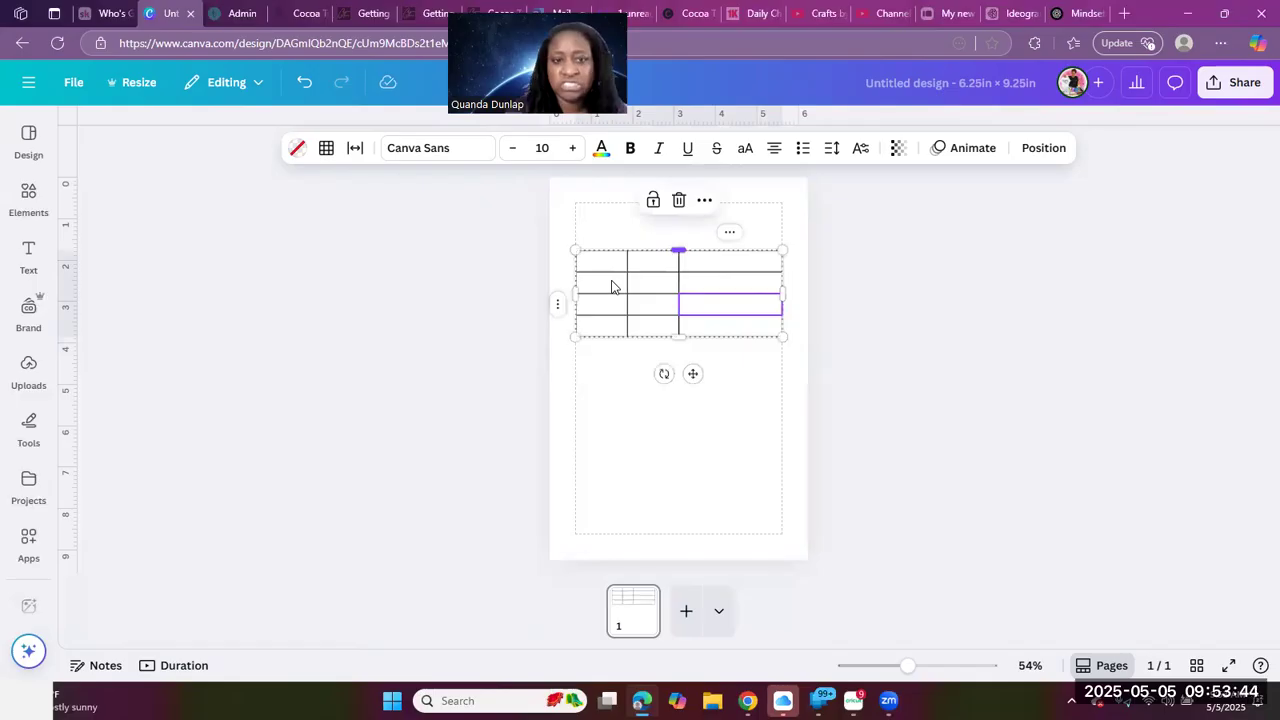
Nudge the widened table slightly down while keeping it aligned between the left and right margins
click(691, 300)
click(722, 413)
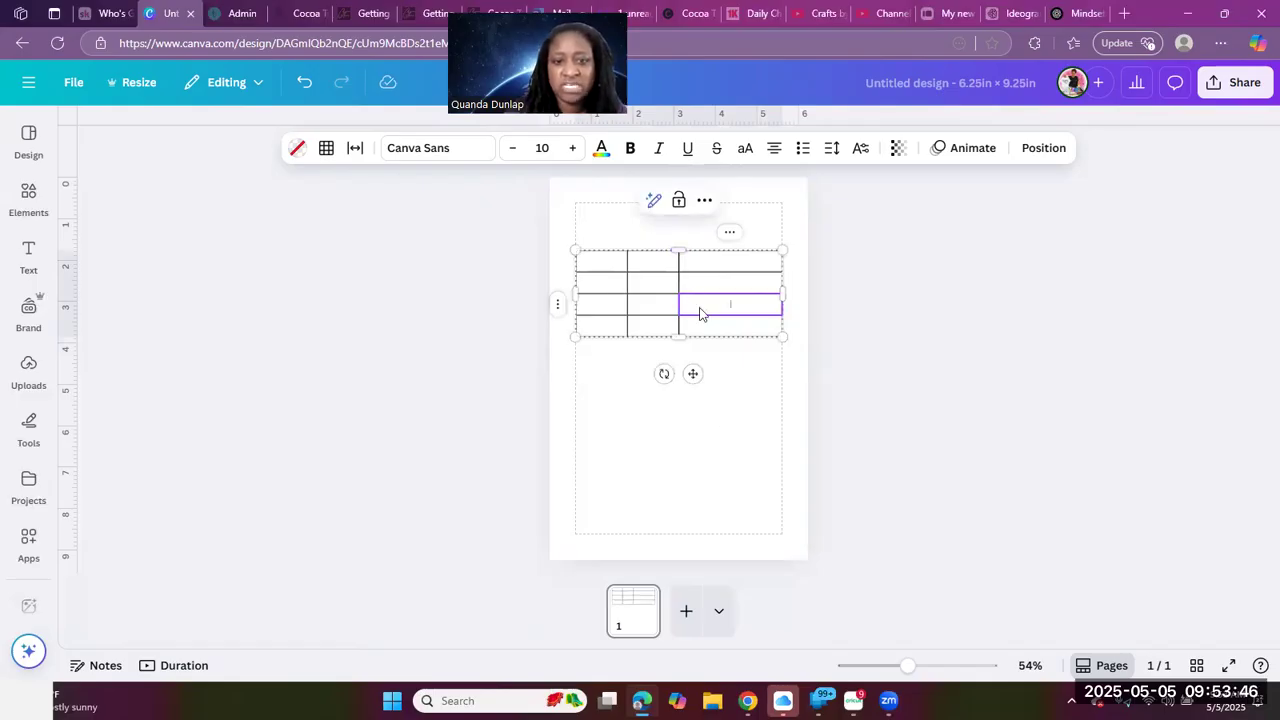
drag(694, 306, 698, 309)
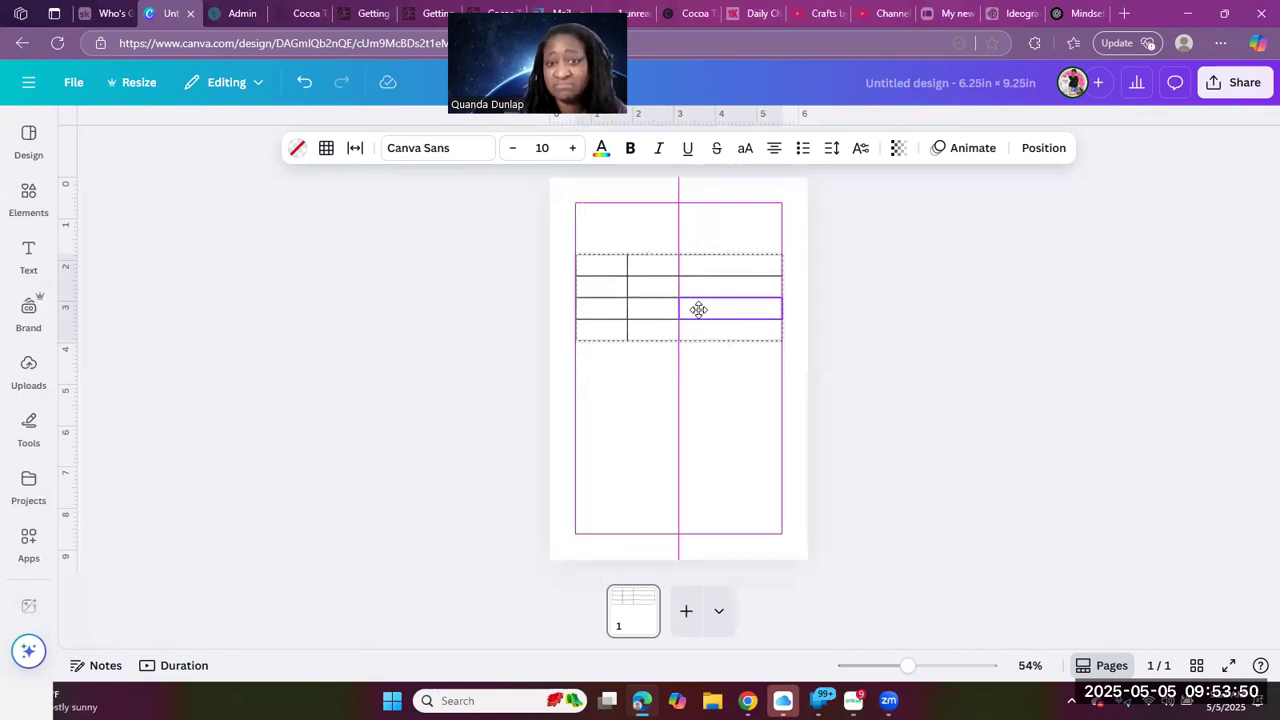
drag(698, 309, 727, 300)
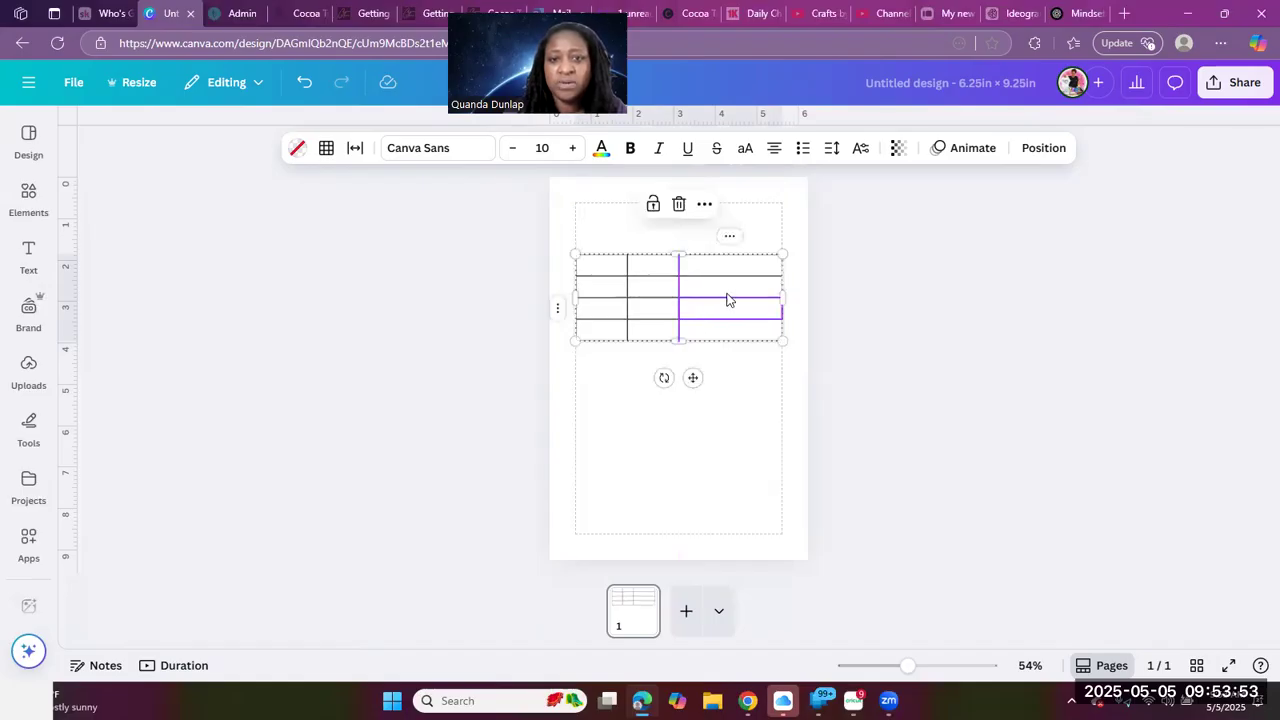
Delete two of the table's columns so that a single full-width column of rows remains
click(732, 379)
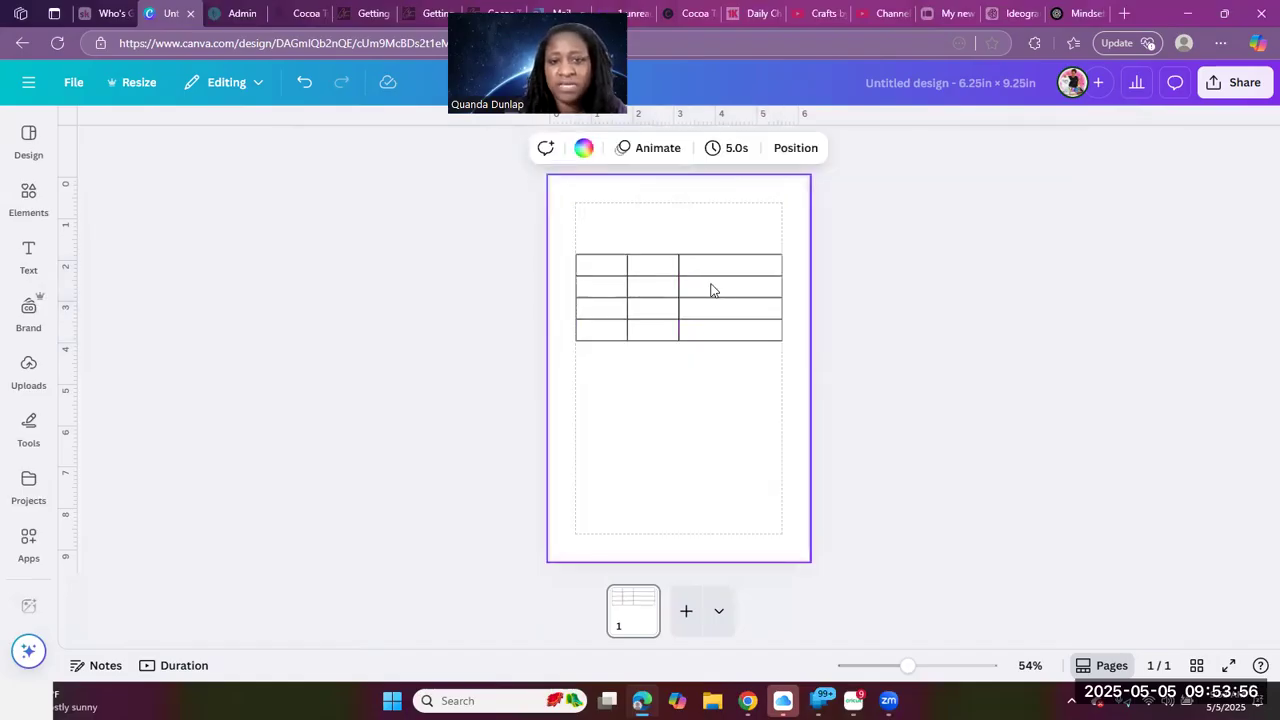
right_click(712, 298)
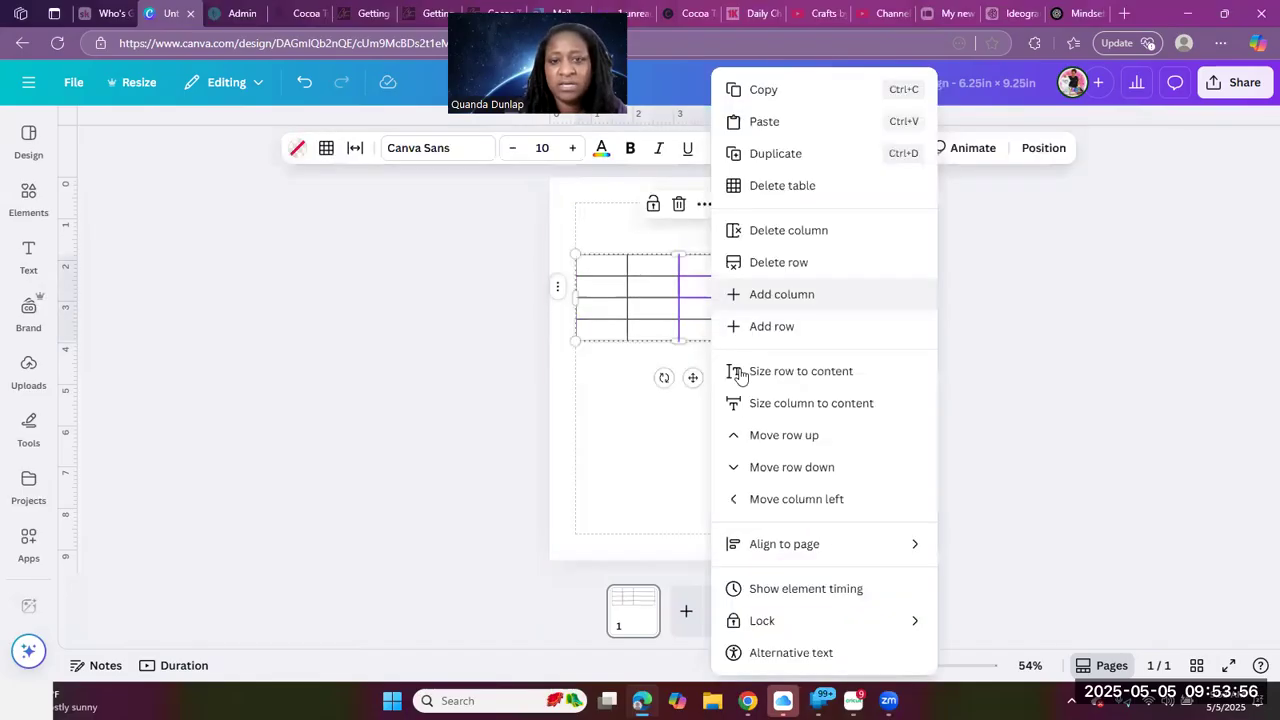
click(829, 234)
right_click(760, 294)
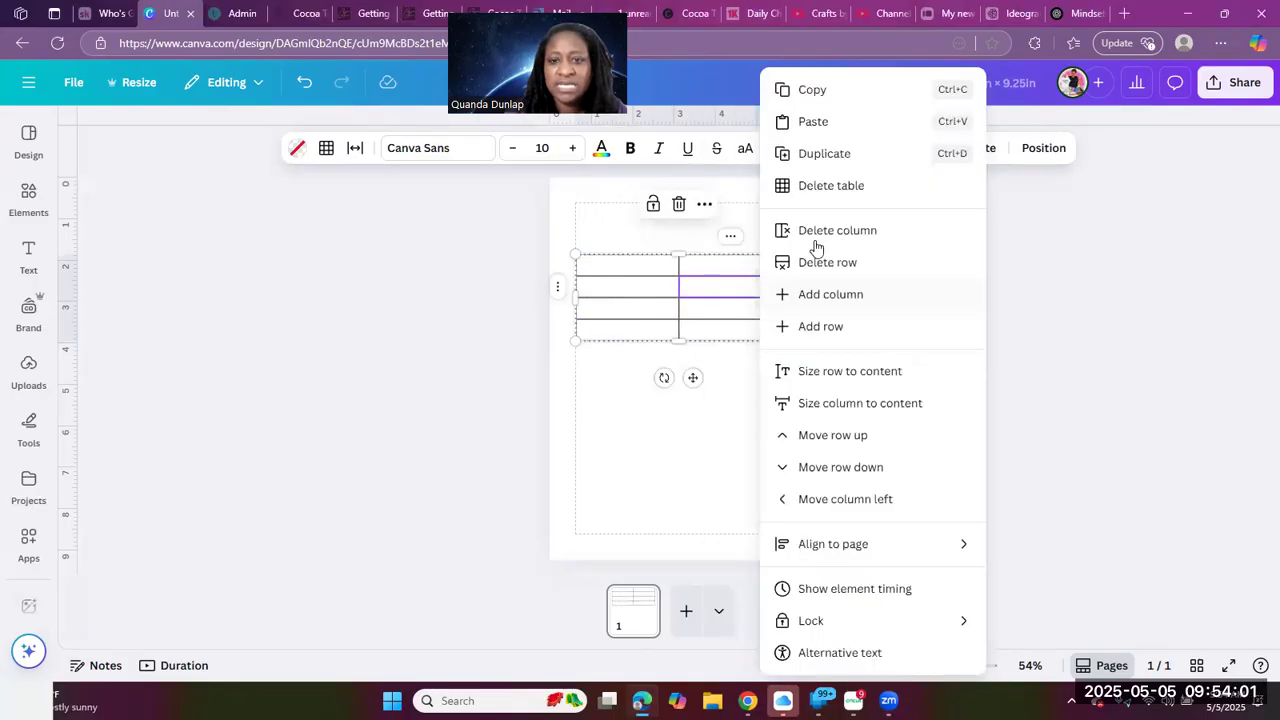
click(870, 236)
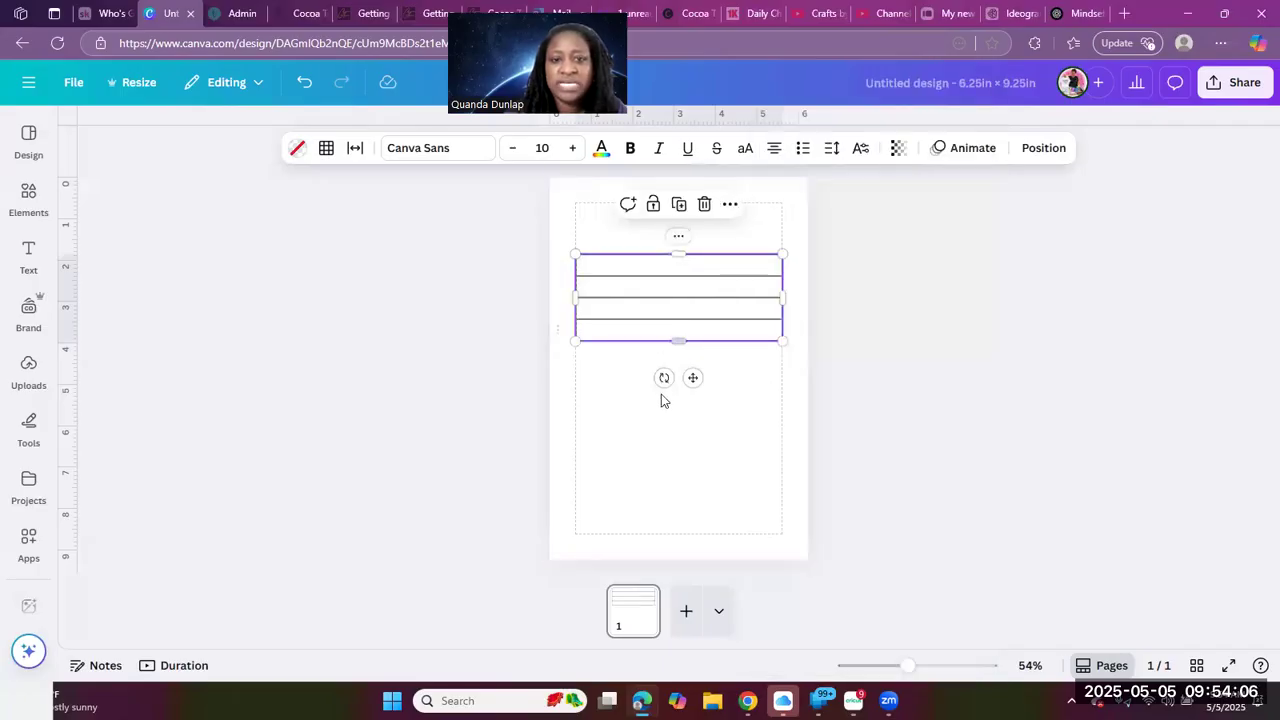
Set the table's font size to 6
click(676, 316)
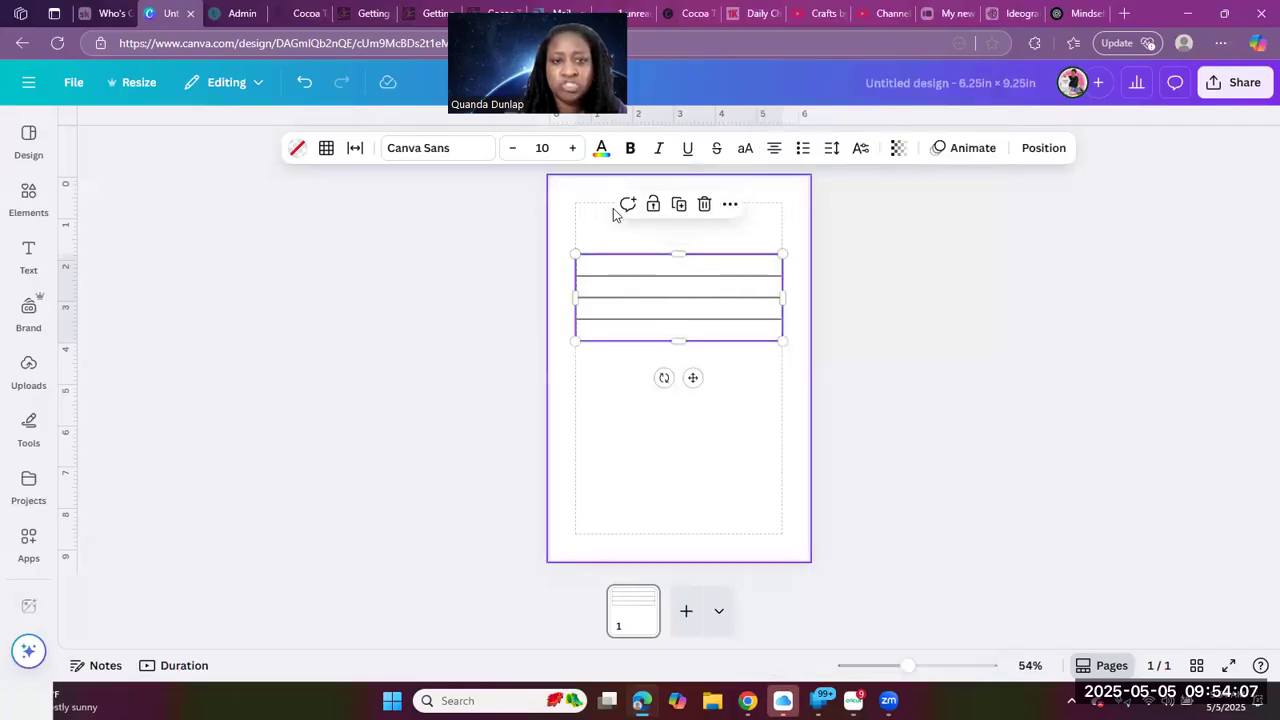
click(515, 149)
click(515, 149)
click(515, 149)
click(515, 149)
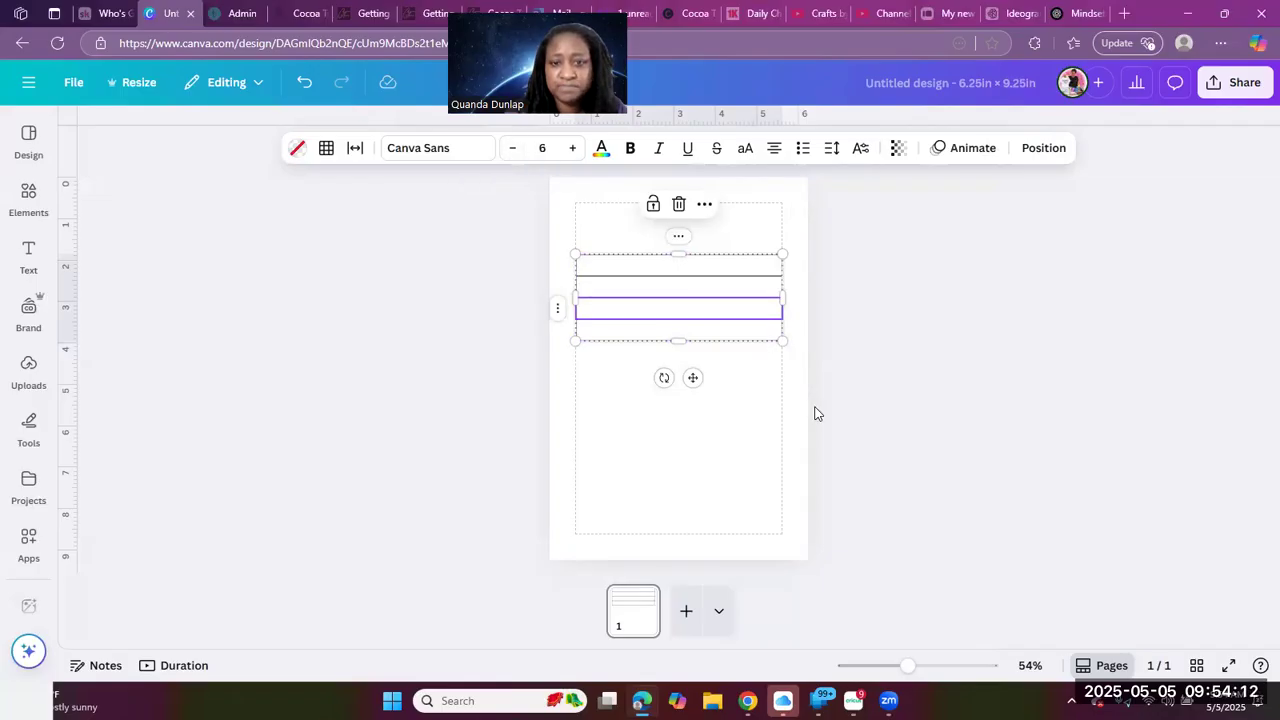
click(767, 385)
Select the whole table and shrink its height so the row lines sit at roughly half their spacing
click(686, 254)
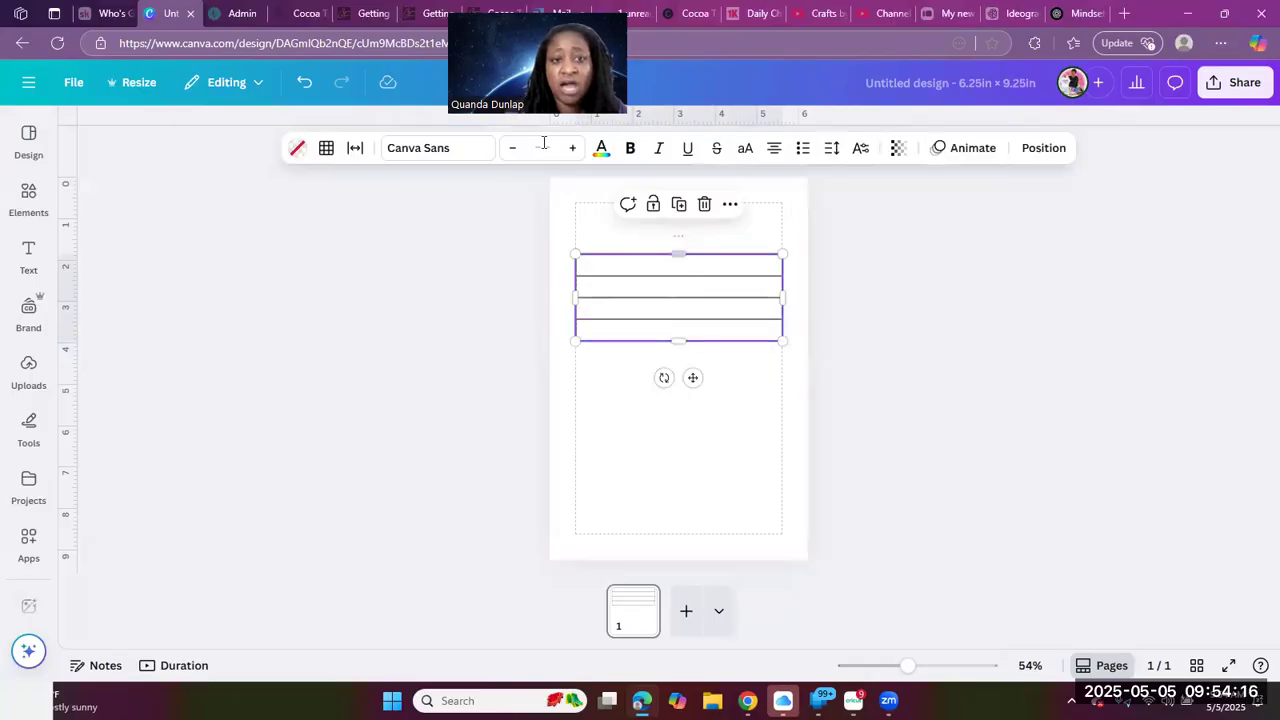
click(543, 145)
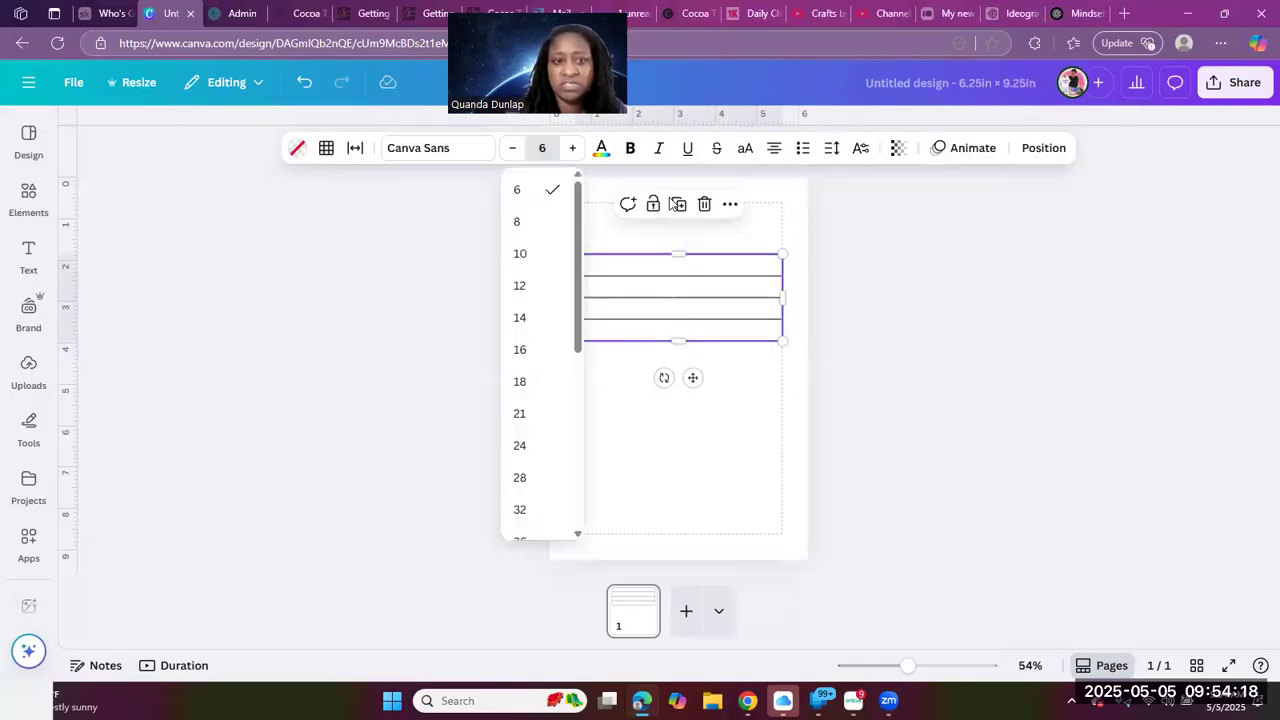
click(664, 406)
click(702, 460)
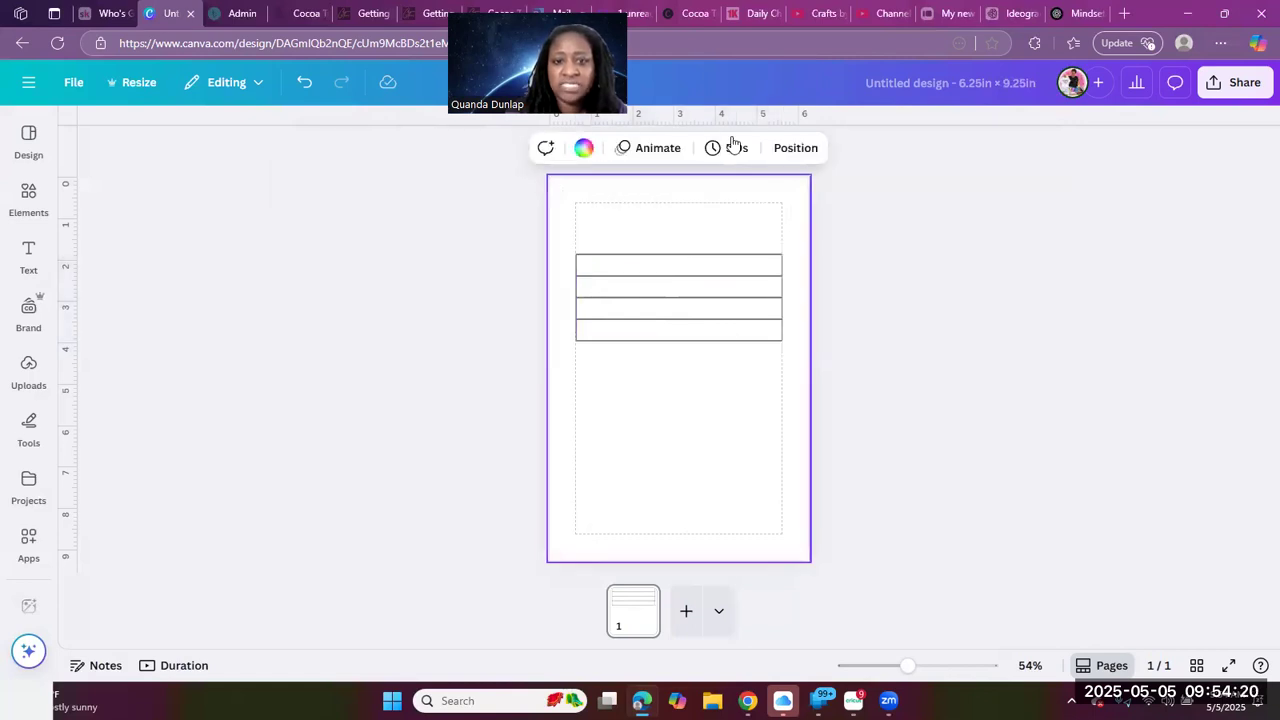
click(710, 415)
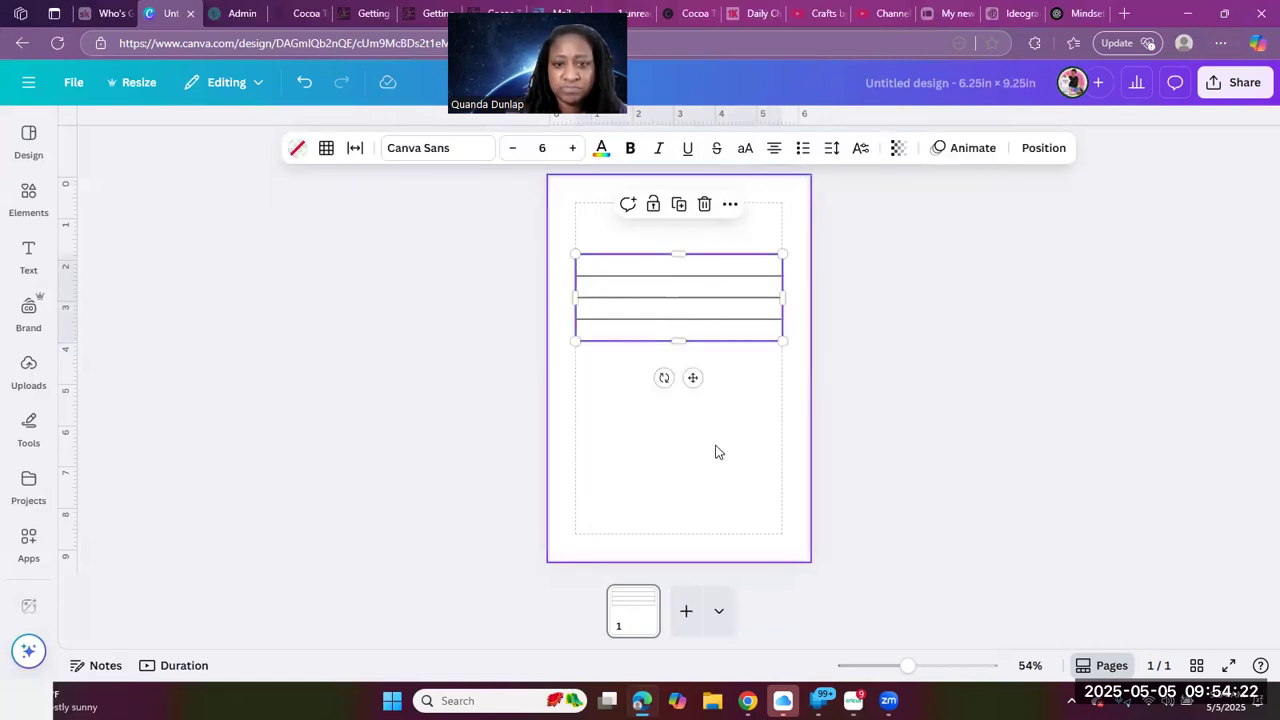
drag(780, 340, 783, 297)
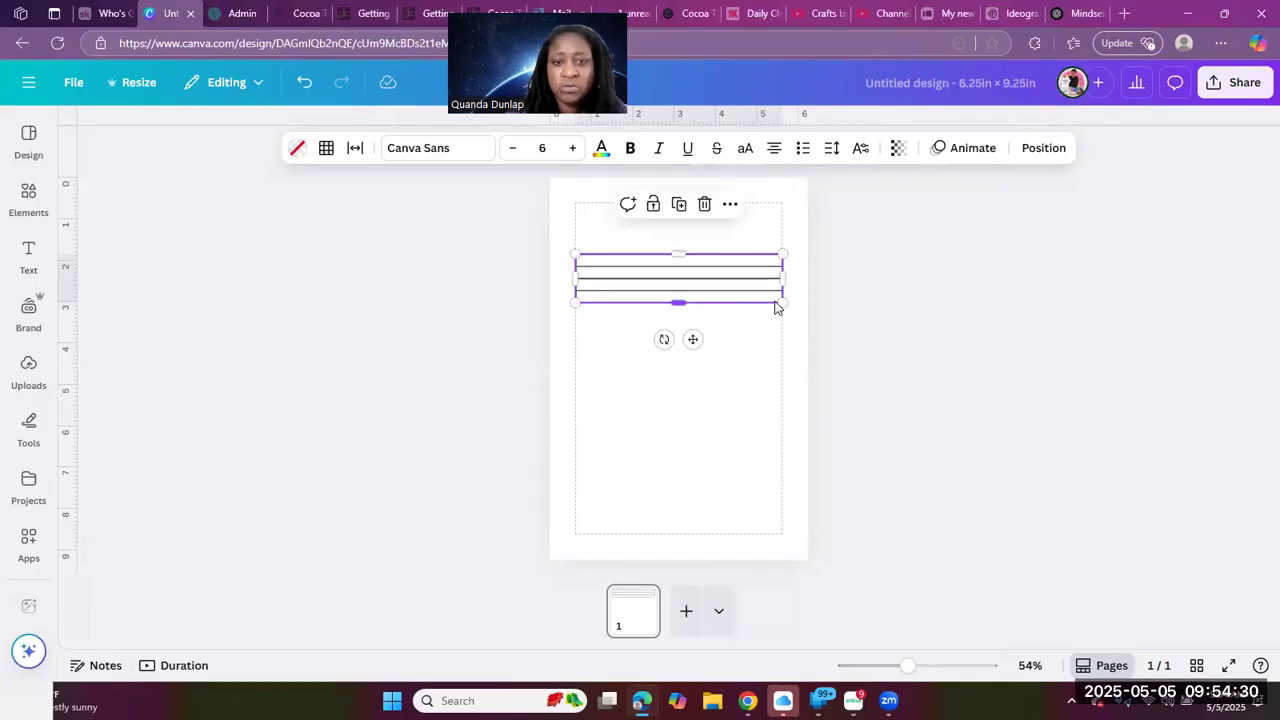
Remove the table's left and right borders by giving them no line style, keeping only the horizontal lines
click(325, 152)
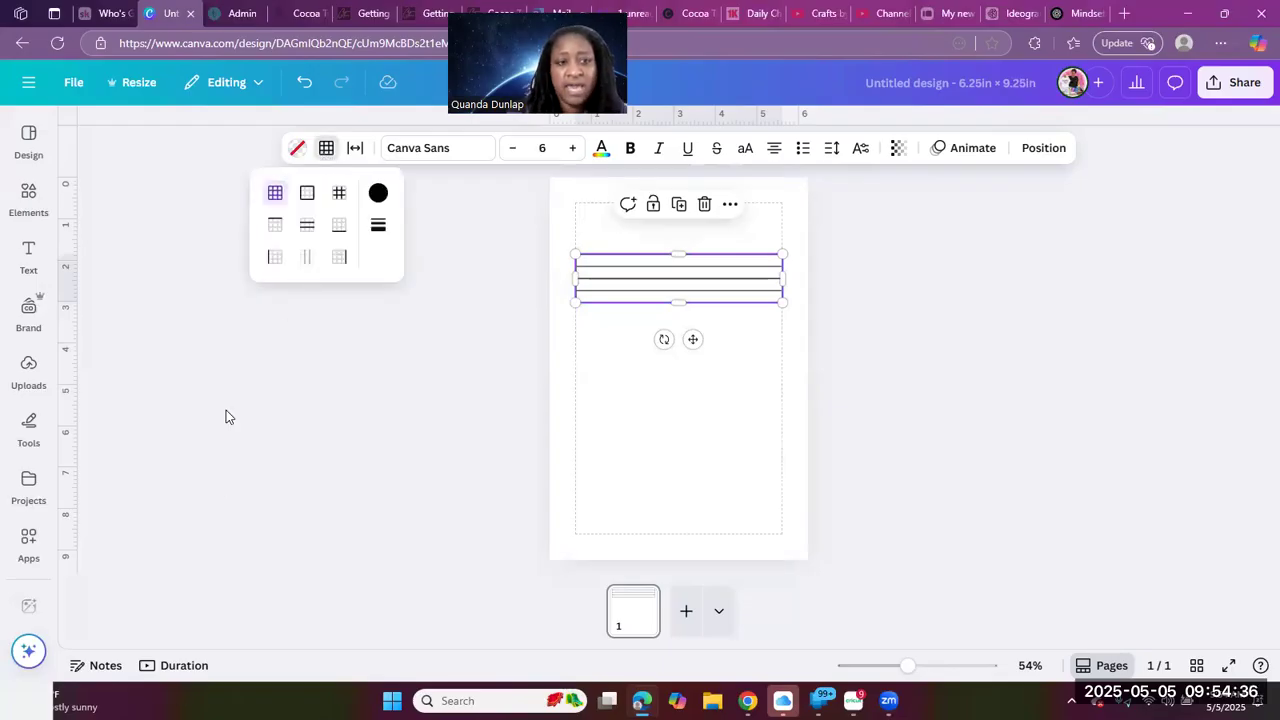
click(271, 261)
click(338, 257)
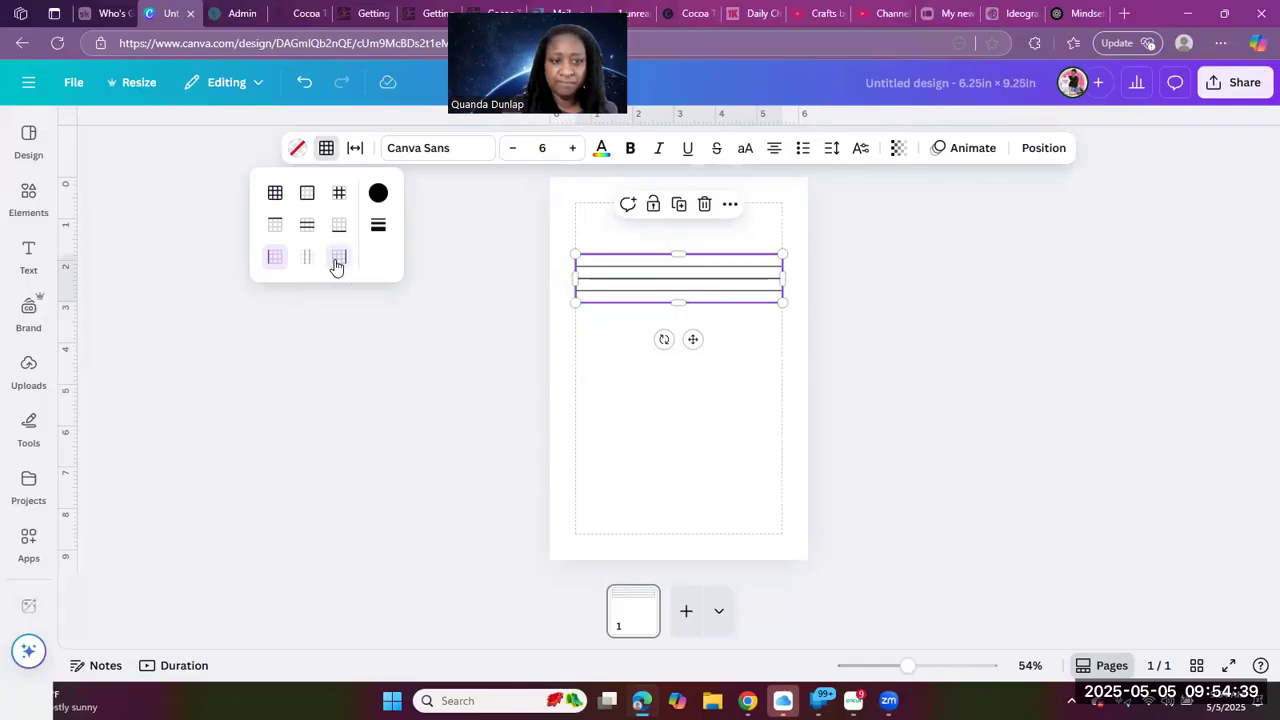
click(379, 228)
click(433, 250)
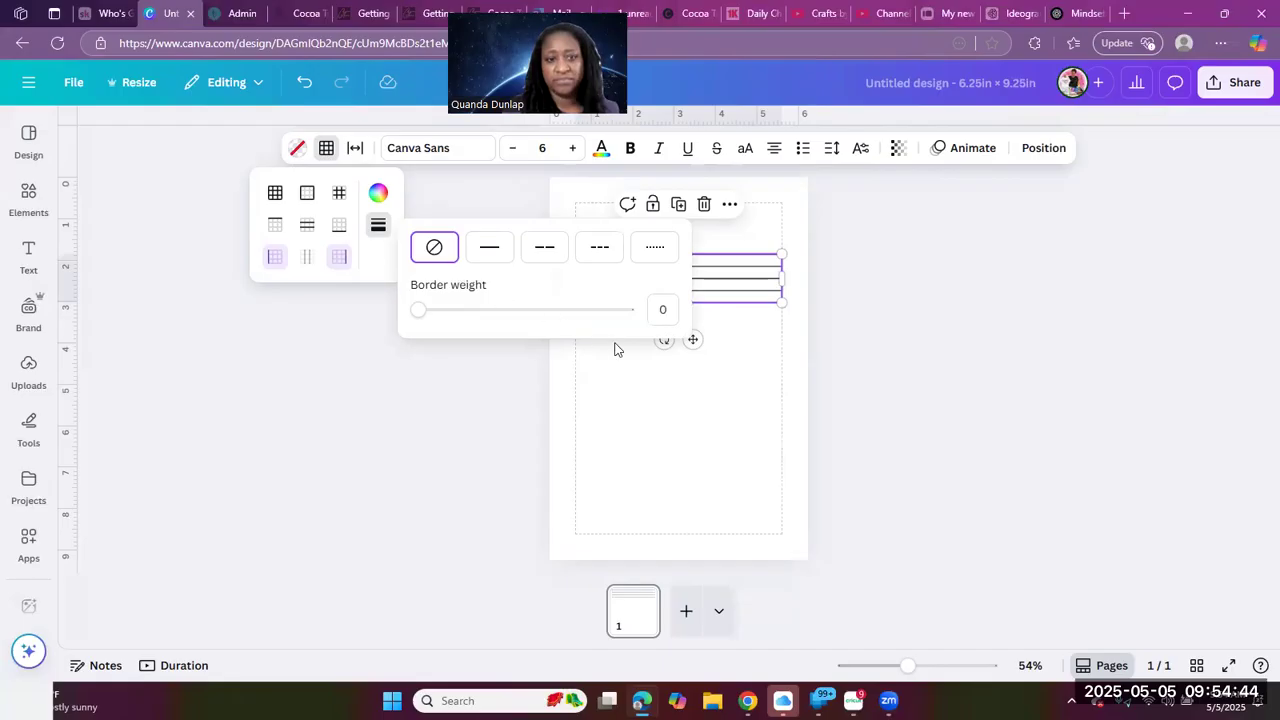
click(669, 403)
click(973, 305)
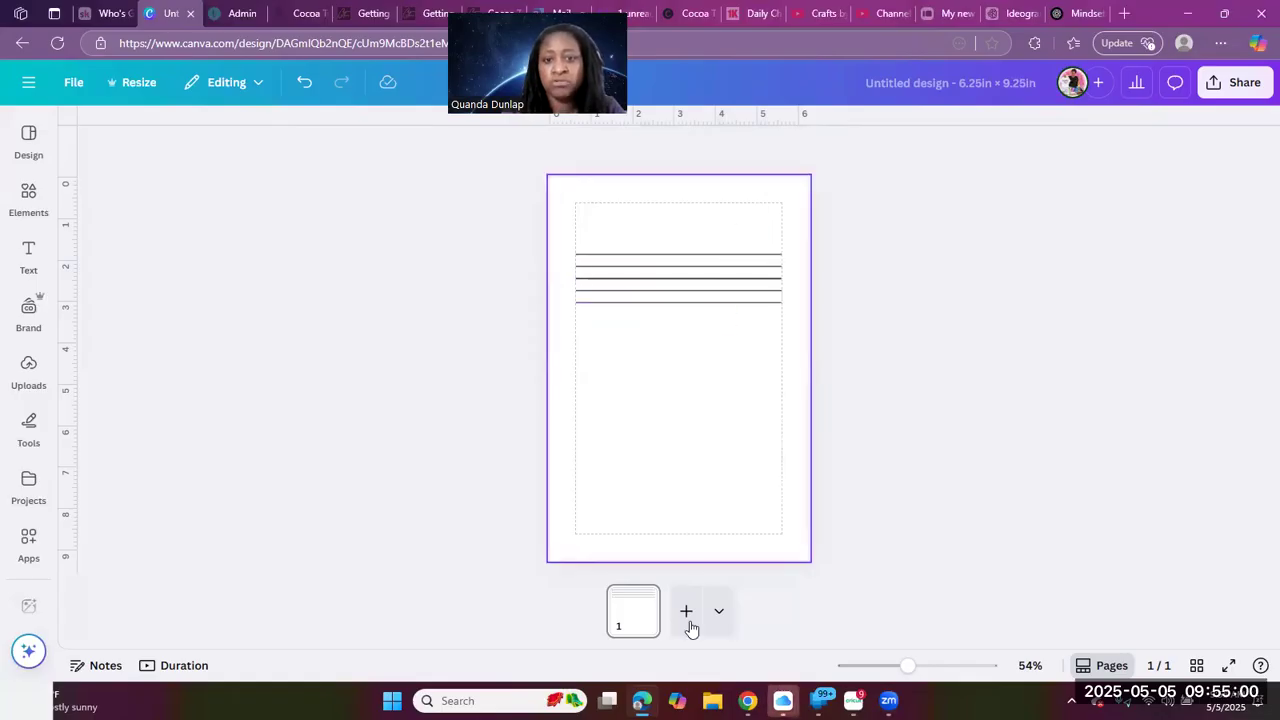
Select the table's lower three rows and add 3 more rows
click(764, 302)
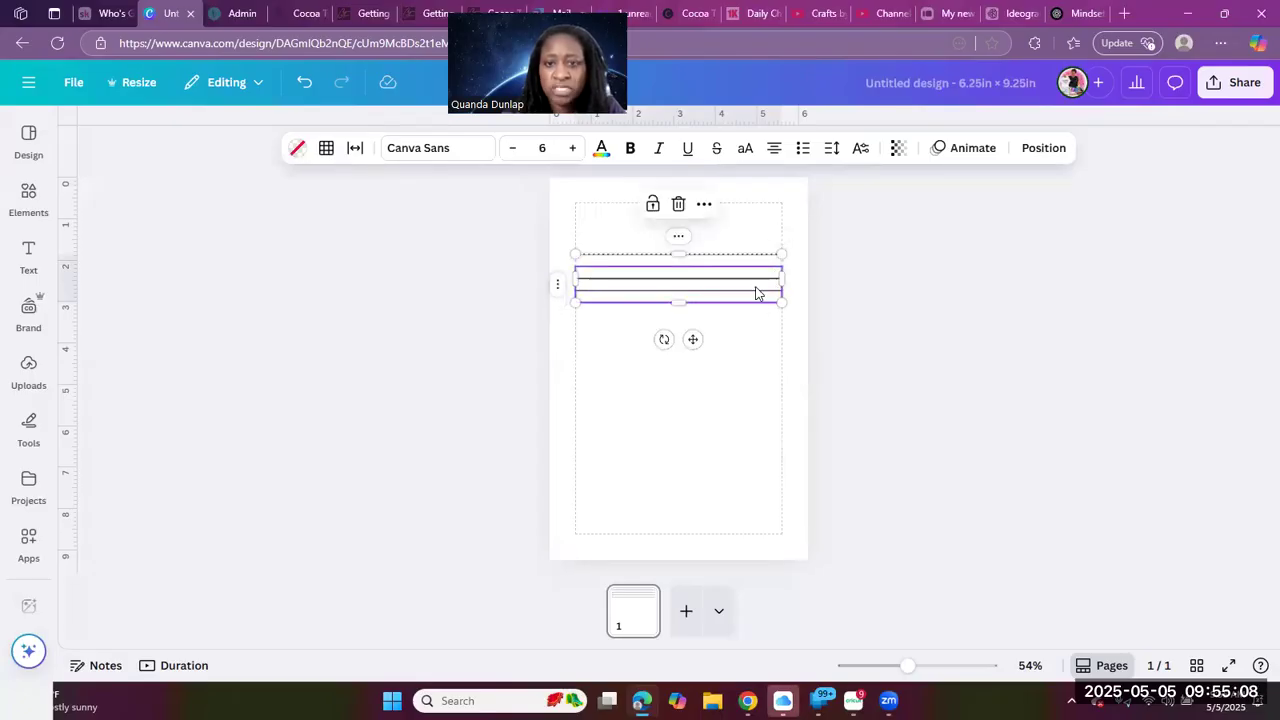
right_click(756, 288)
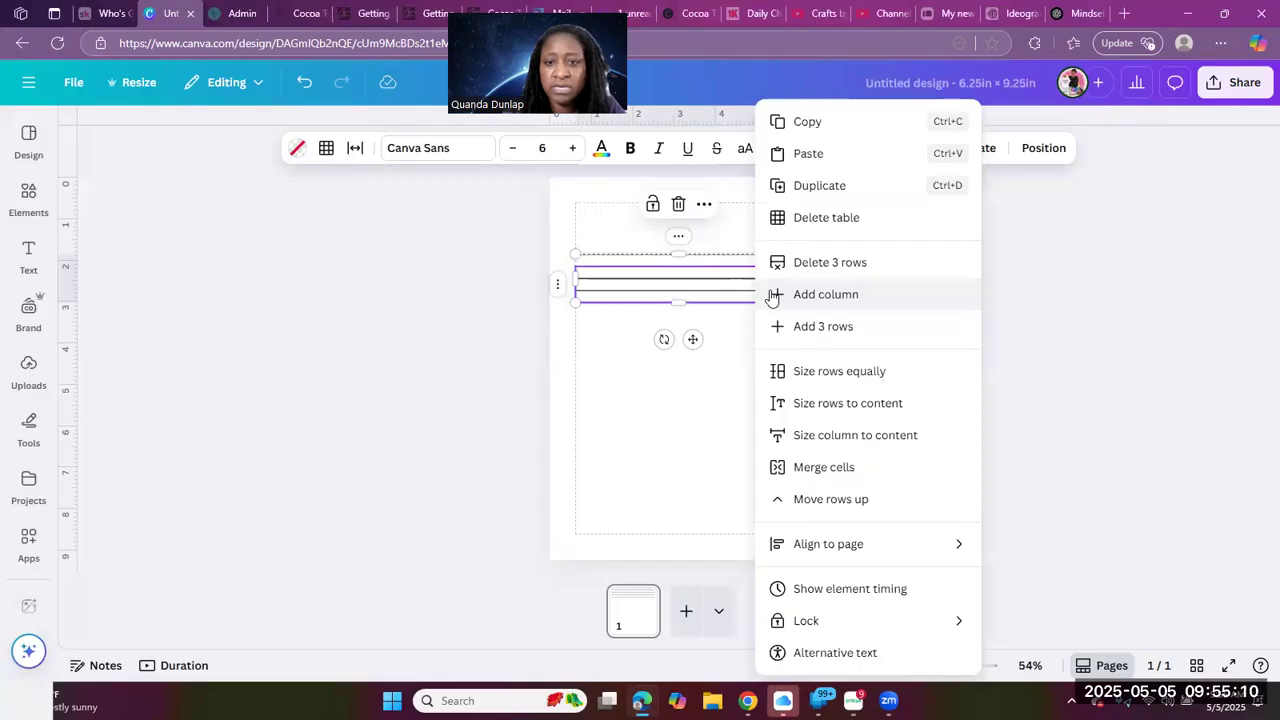
click(853, 328)
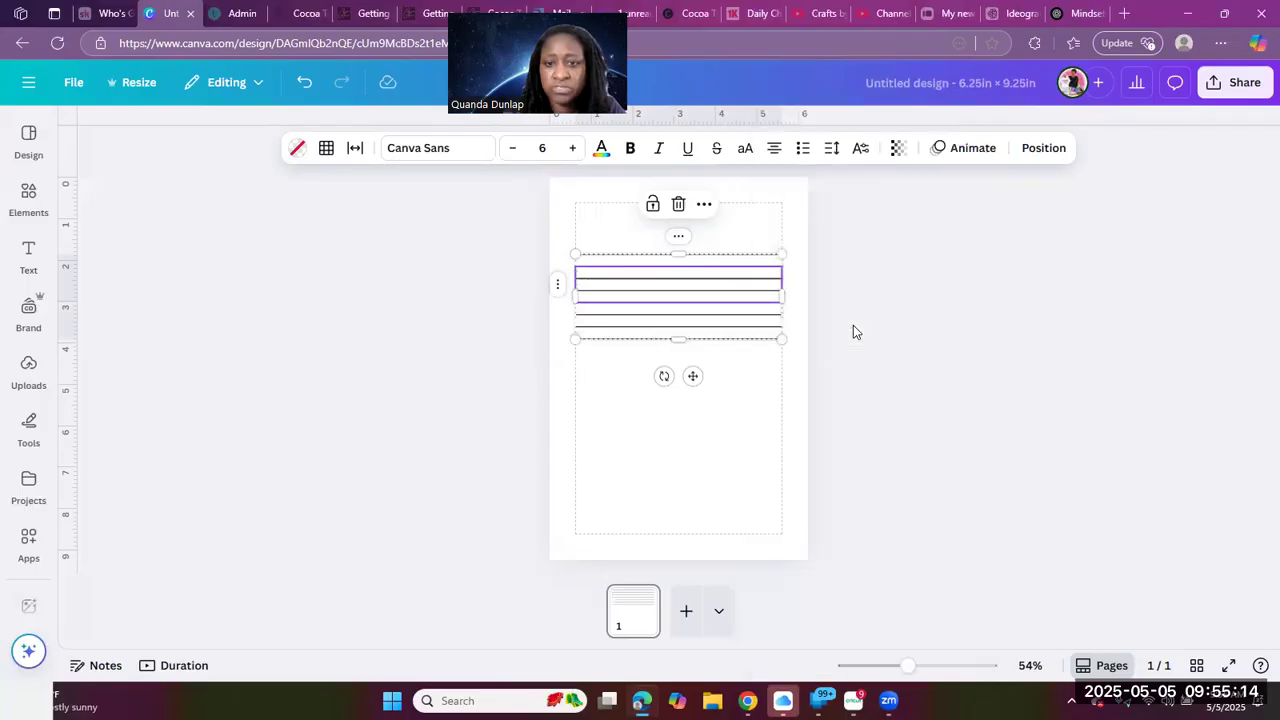
Select the table's lower six rows and add 6 more rows twice to extend the lines down the page
click(766, 335)
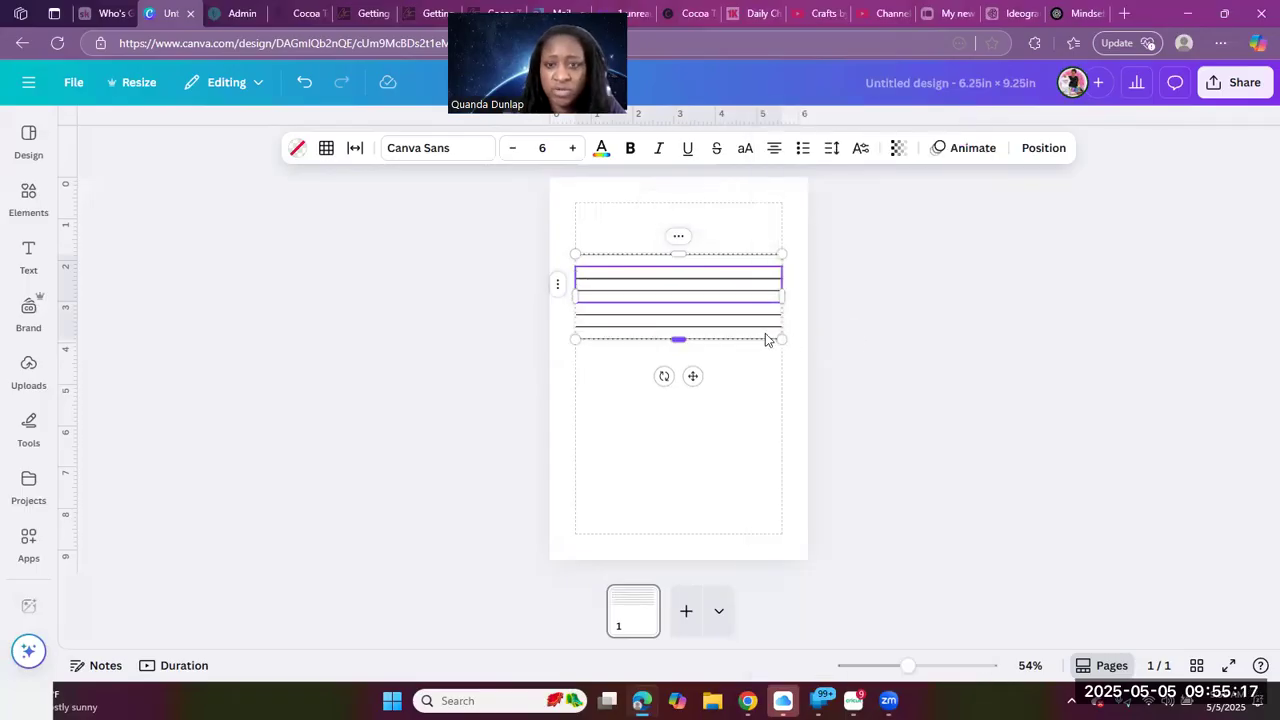
shift+click(766, 334)
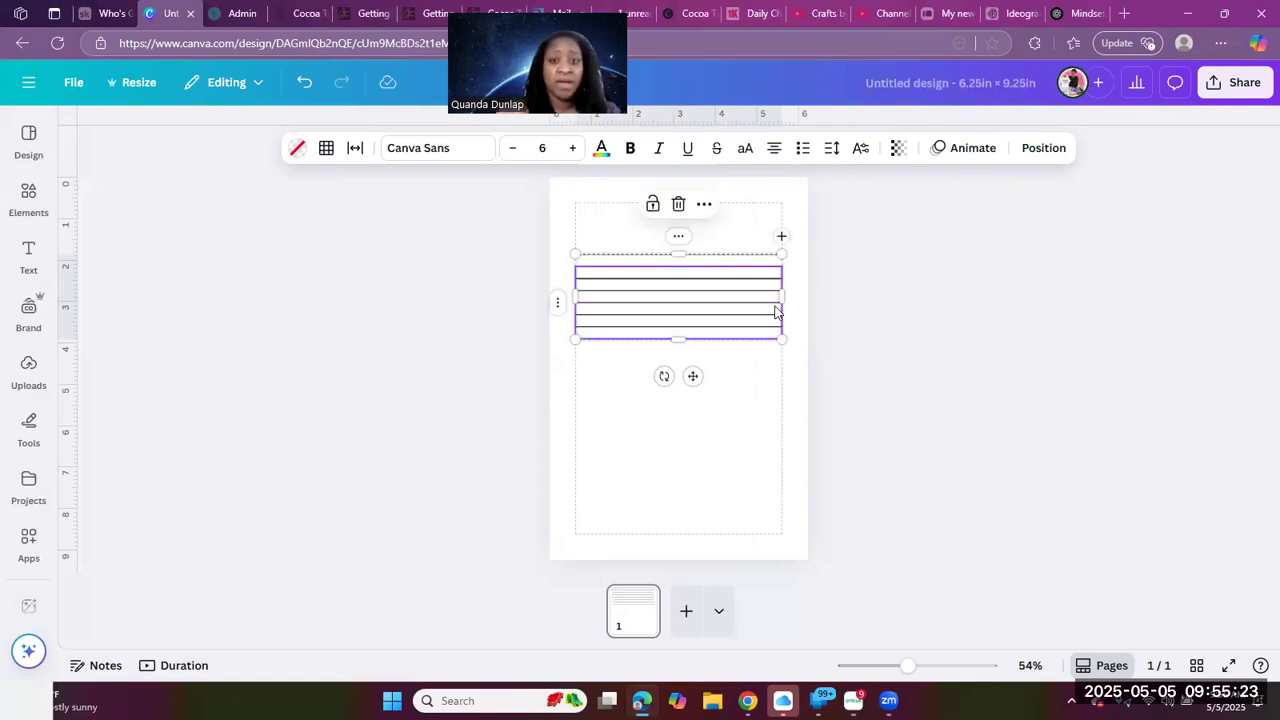
right_click(741, 310)
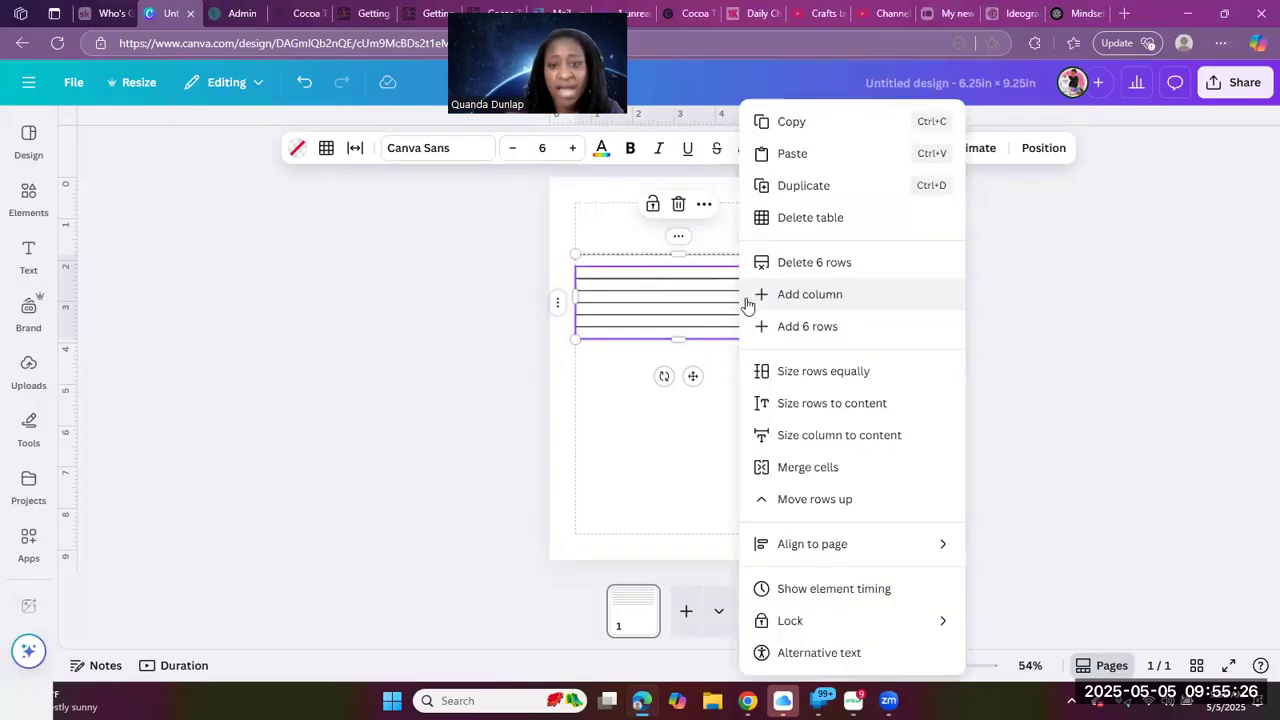
click(807, 326)
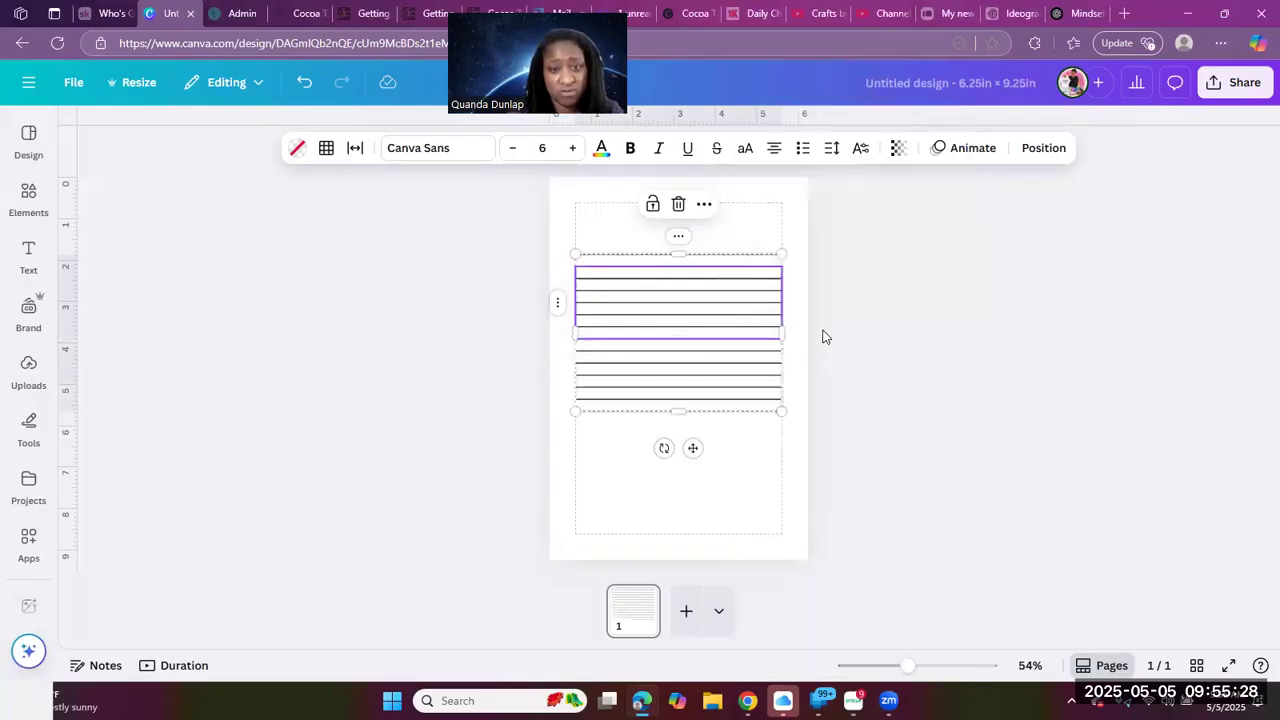
right_click(760, 316)
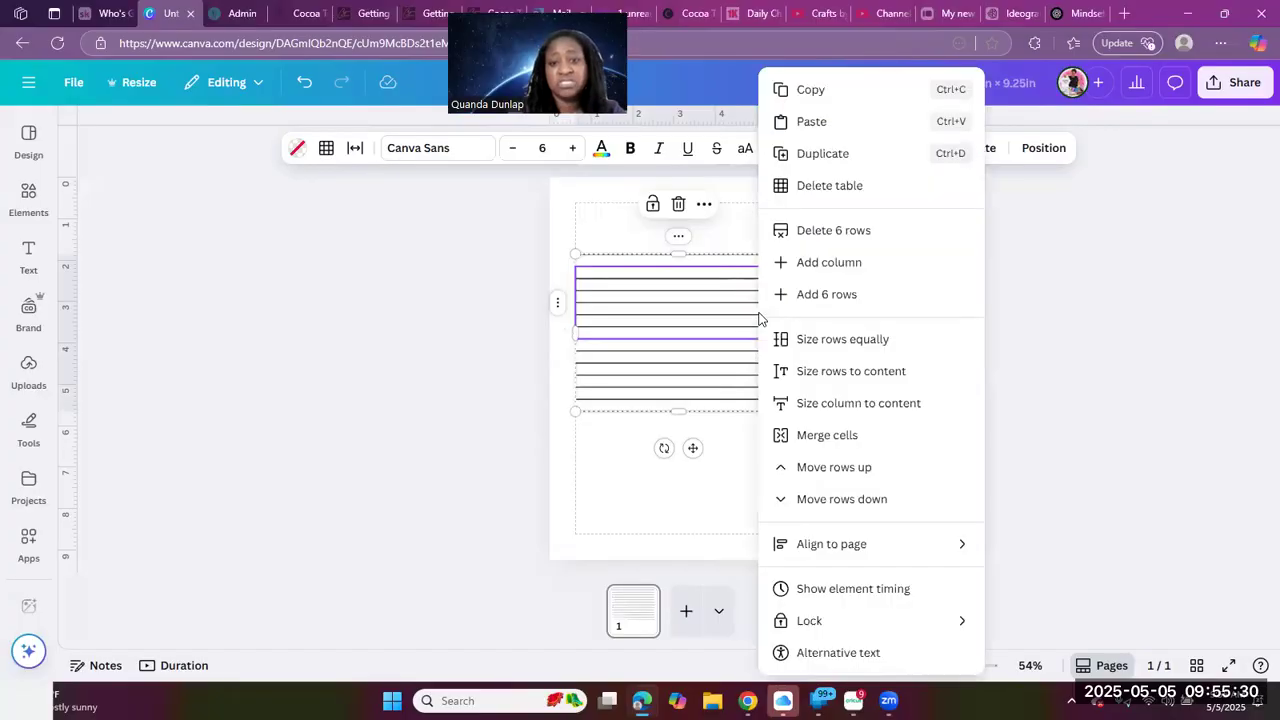
click(812, 298)
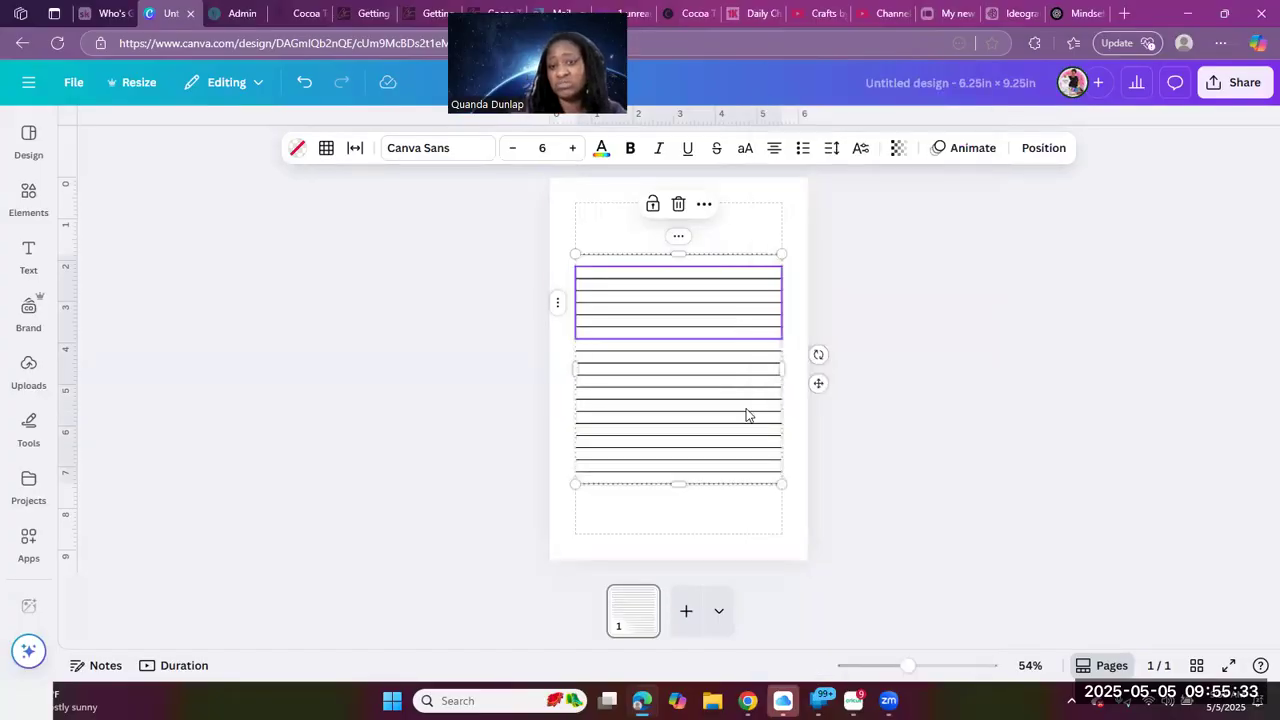
Select the table's last four rows and add 4 more rows so the lines reach the lower margin guide
click(754, 516)
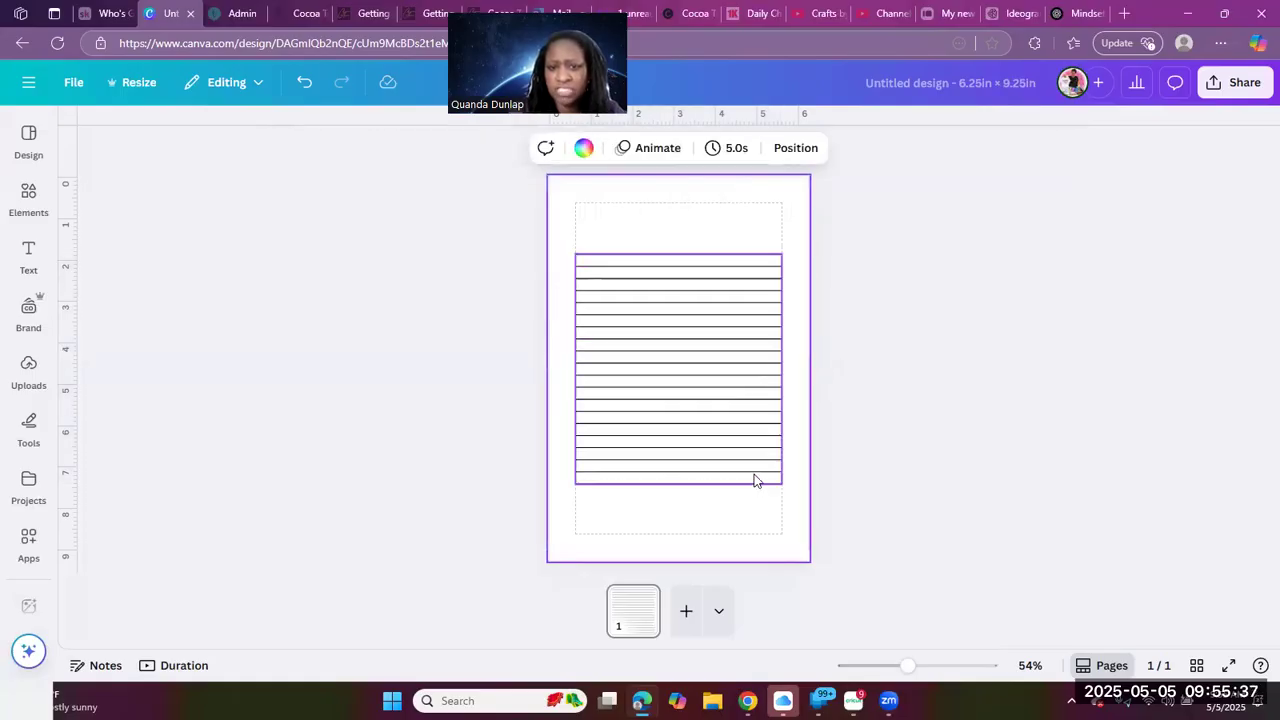
click(754, 479)
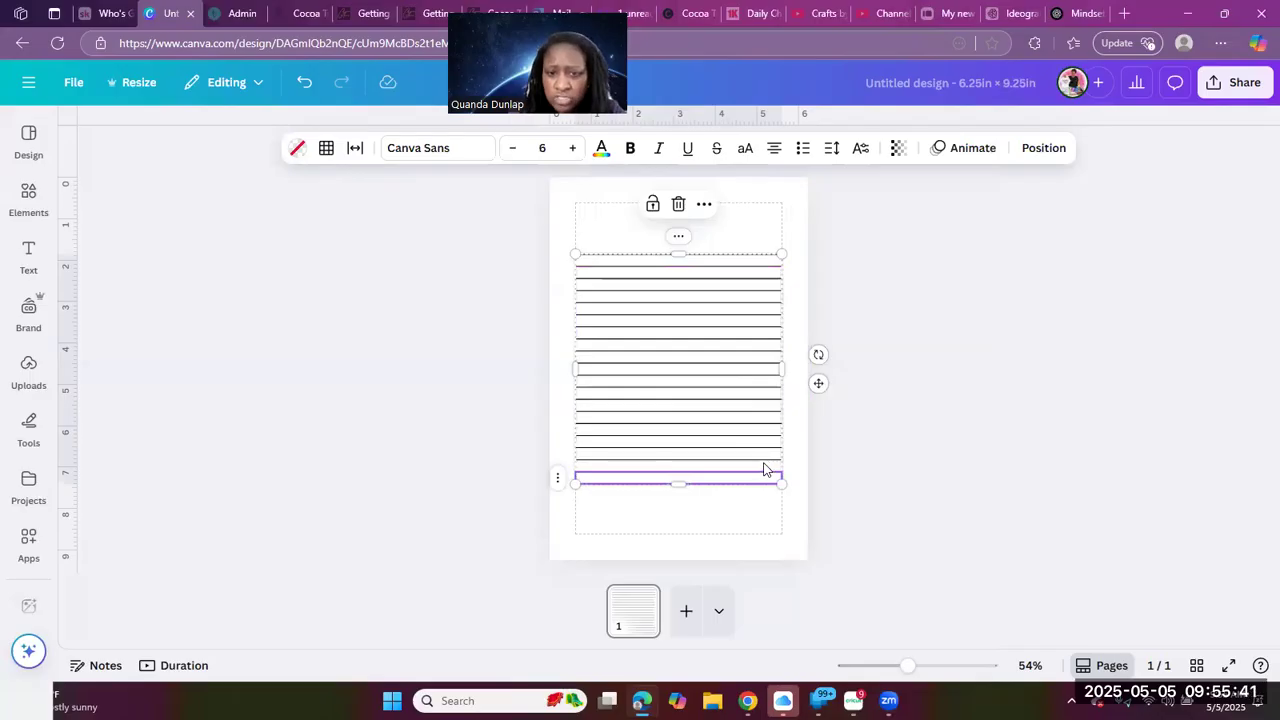
drag(765, 450, 766, 486)
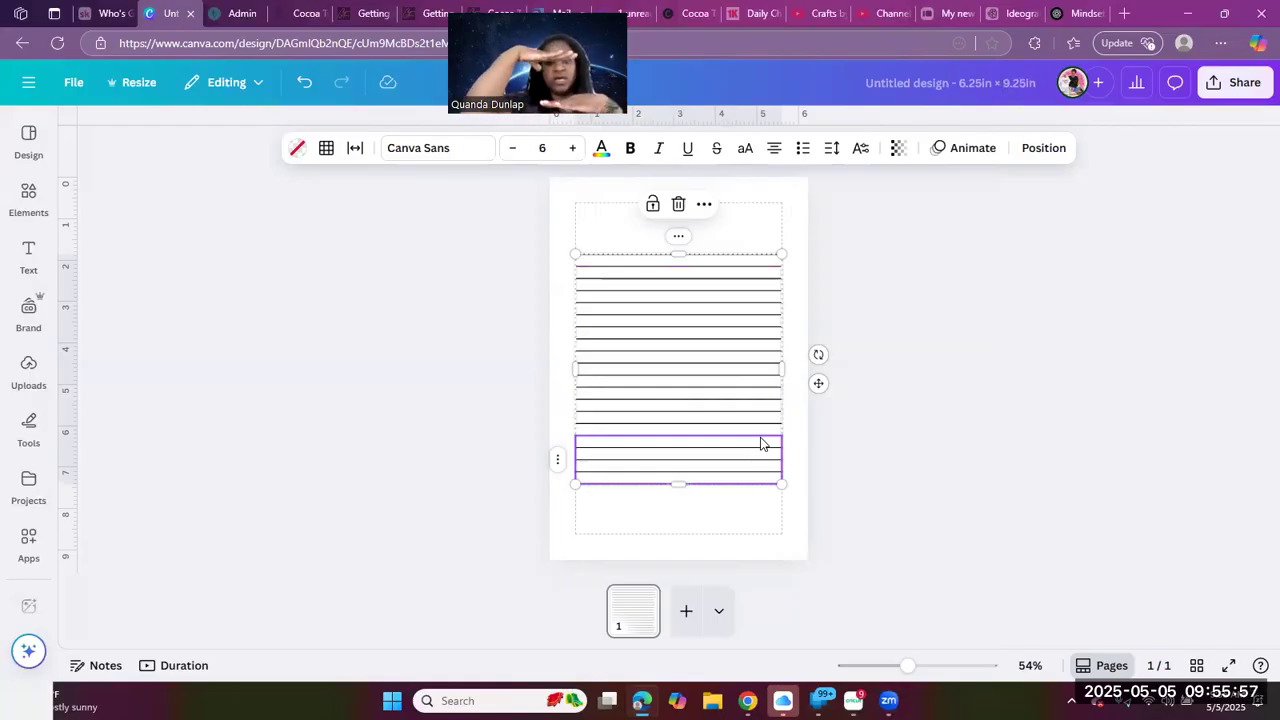
right_click(731, 472)
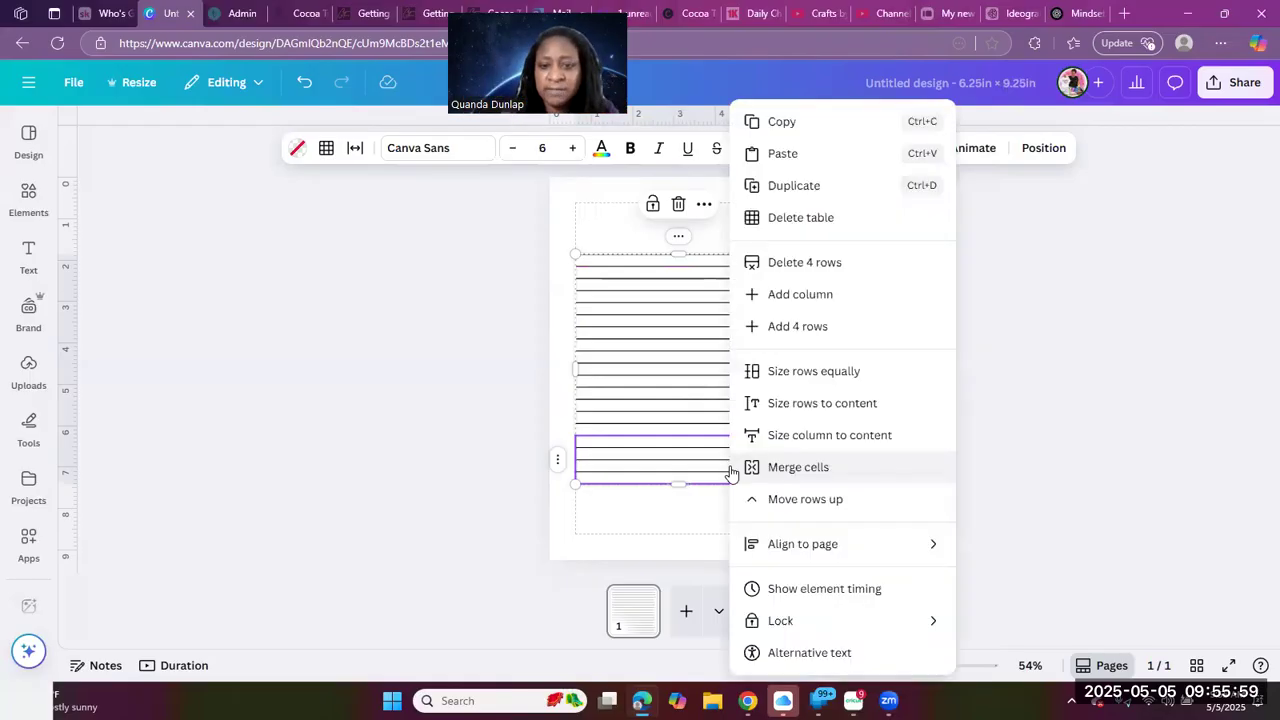
click(836, 328)
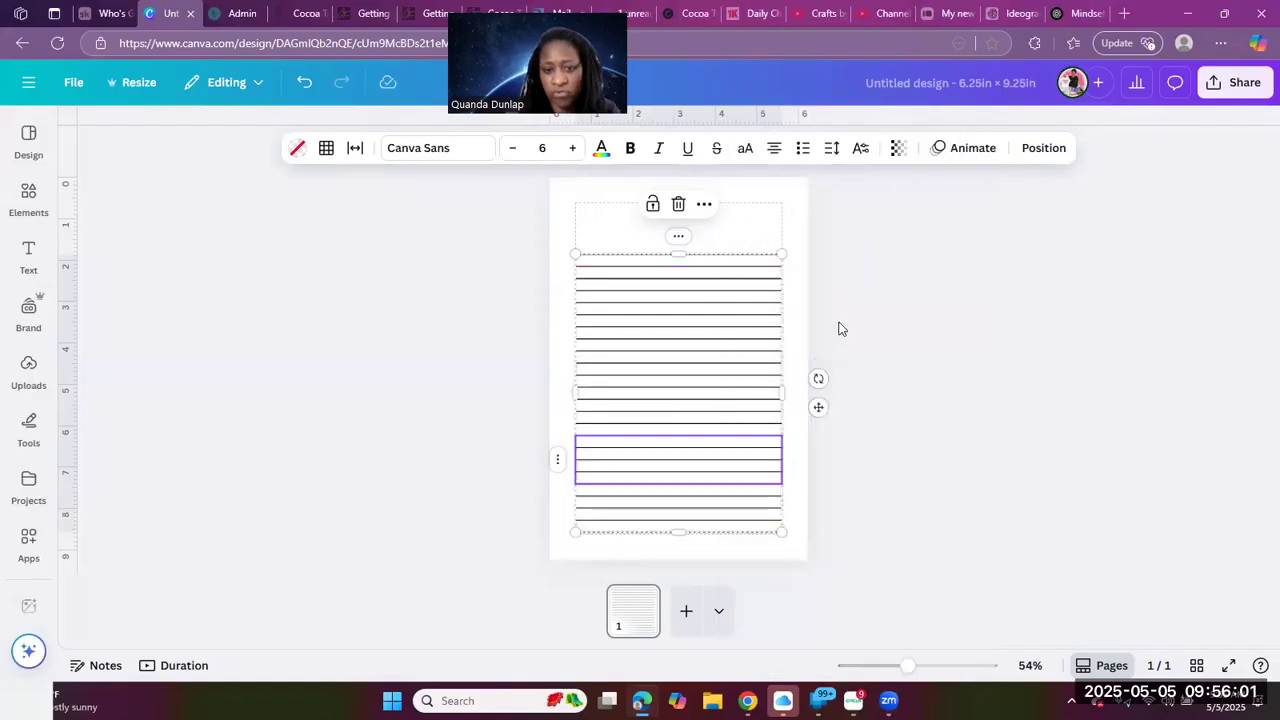
click(897, 465)
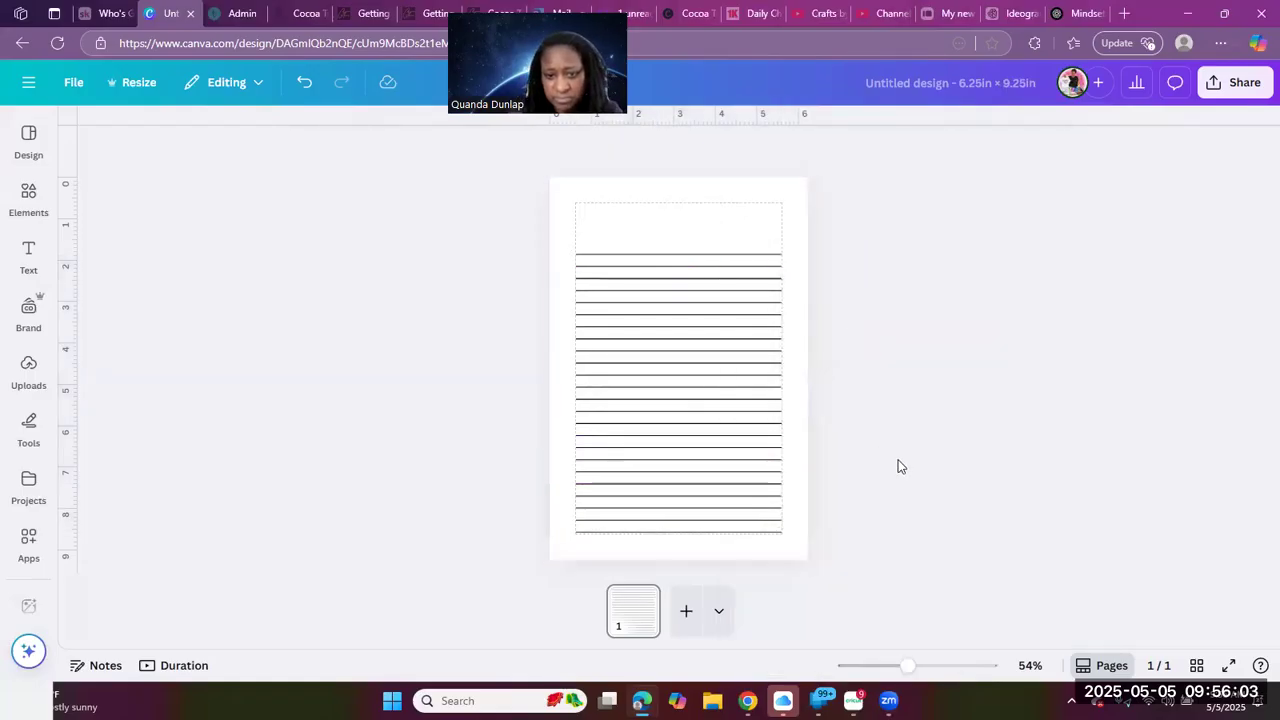
click(688, 314)
click(971, 346)
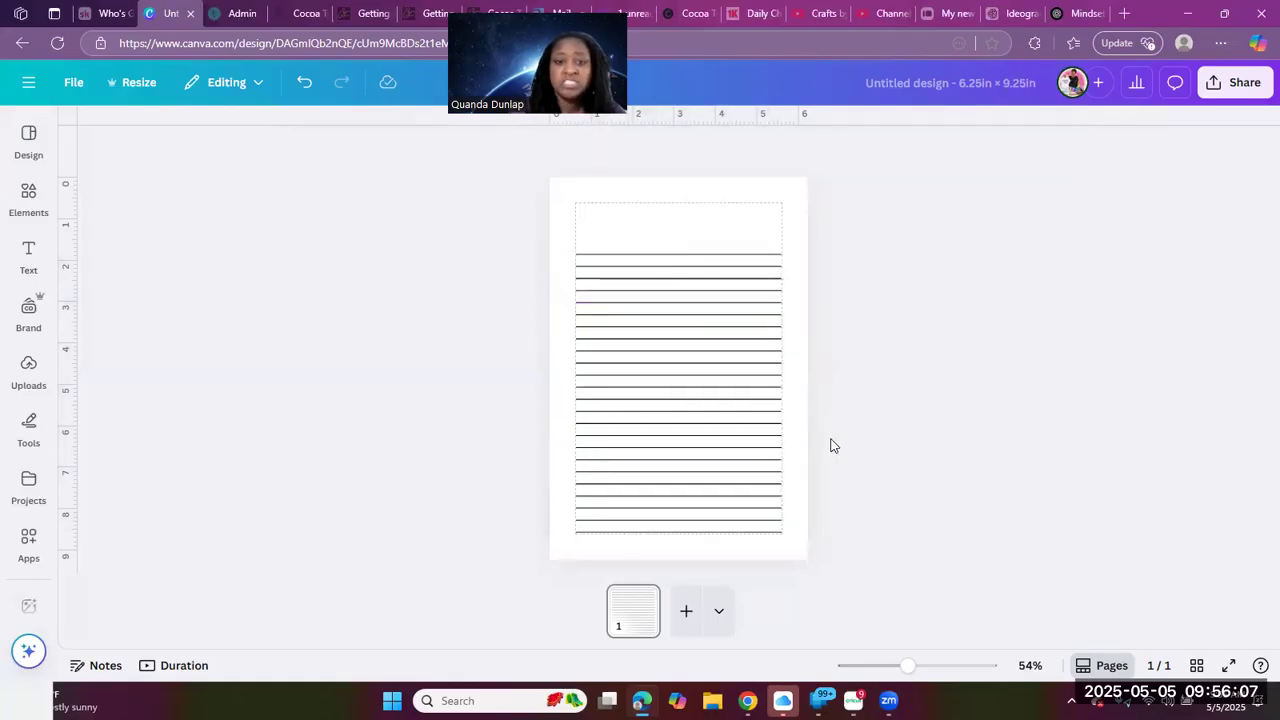
Set the border weight of the first row's top line to 4
click(745, 268)
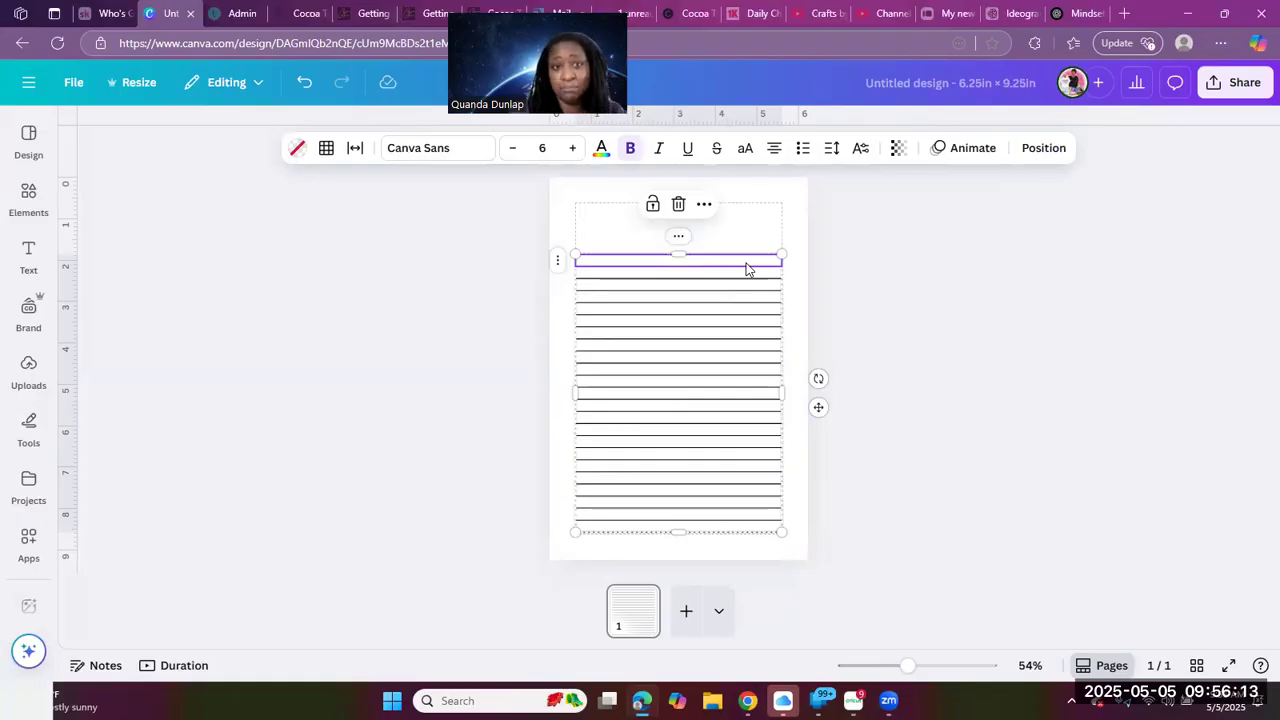
click(986, 306)
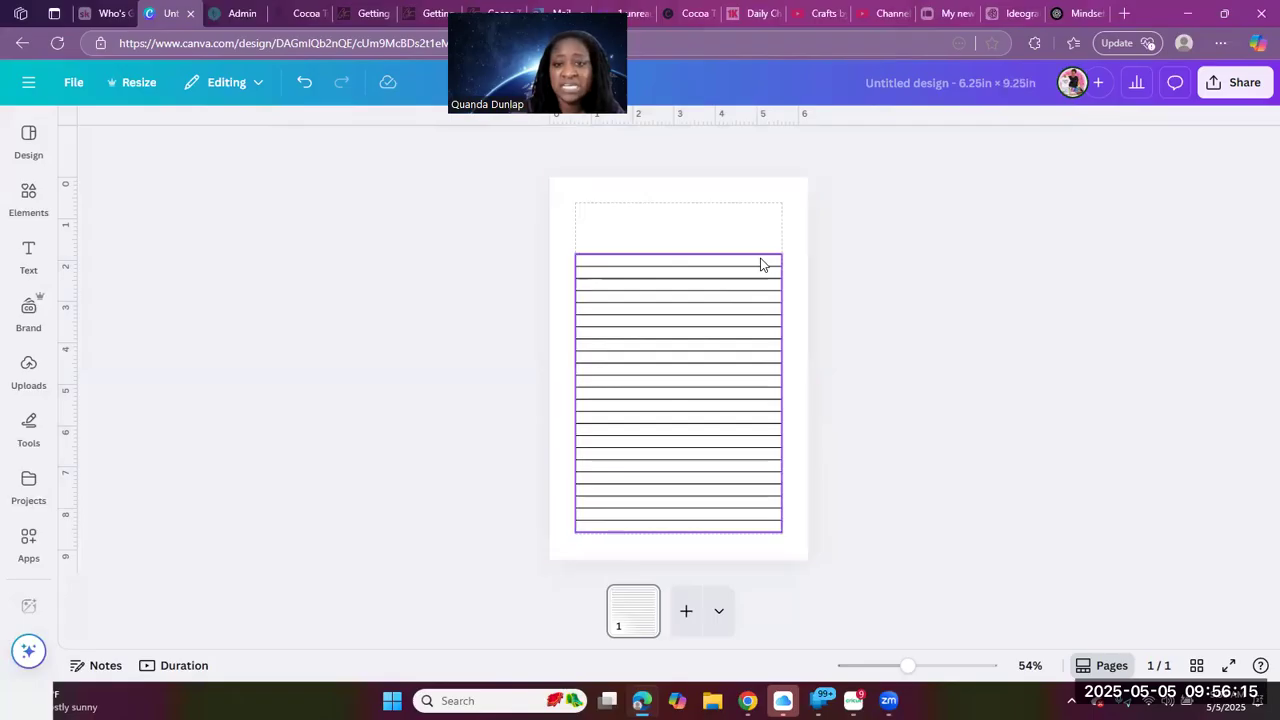
click(760, 264)
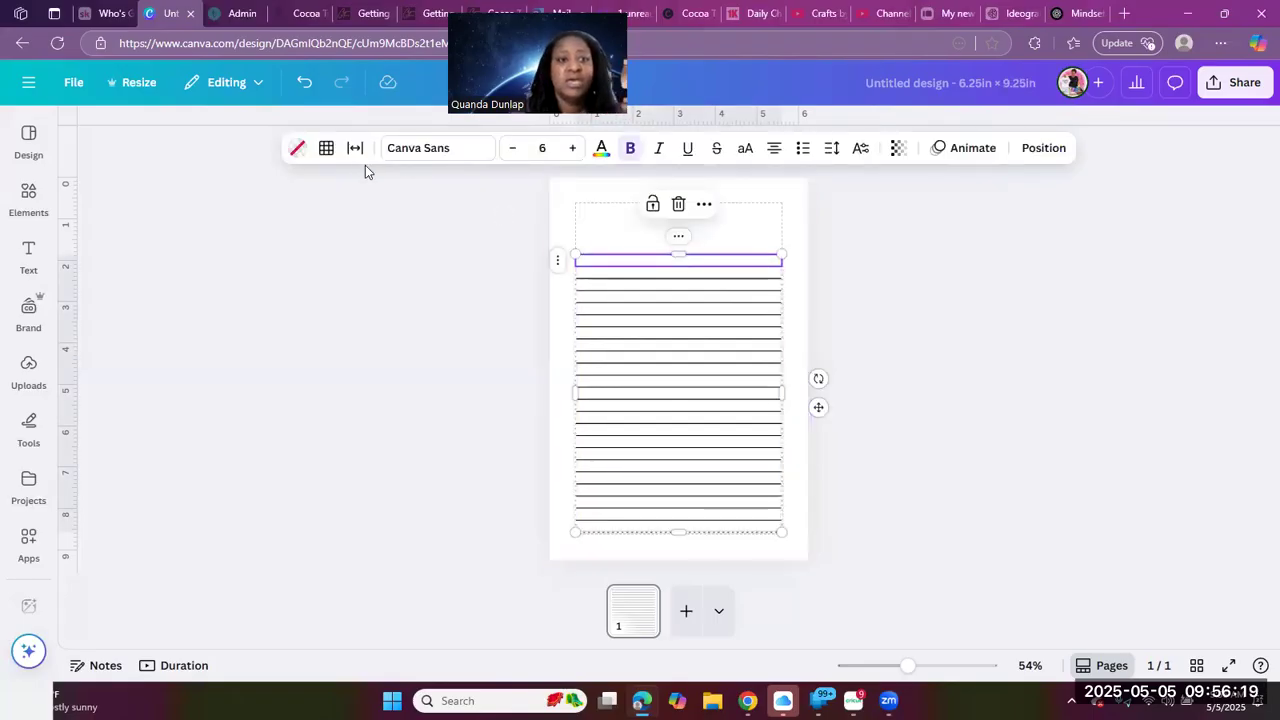
click(327, 152)
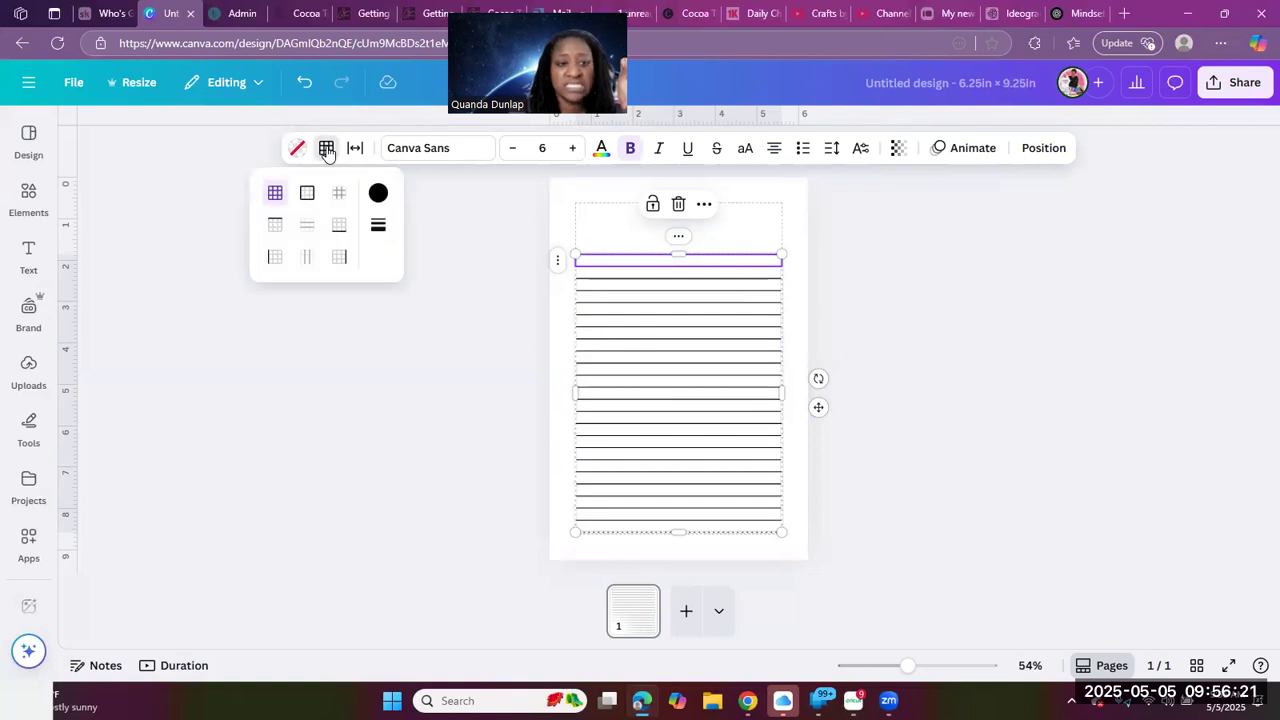
click(274, 231)
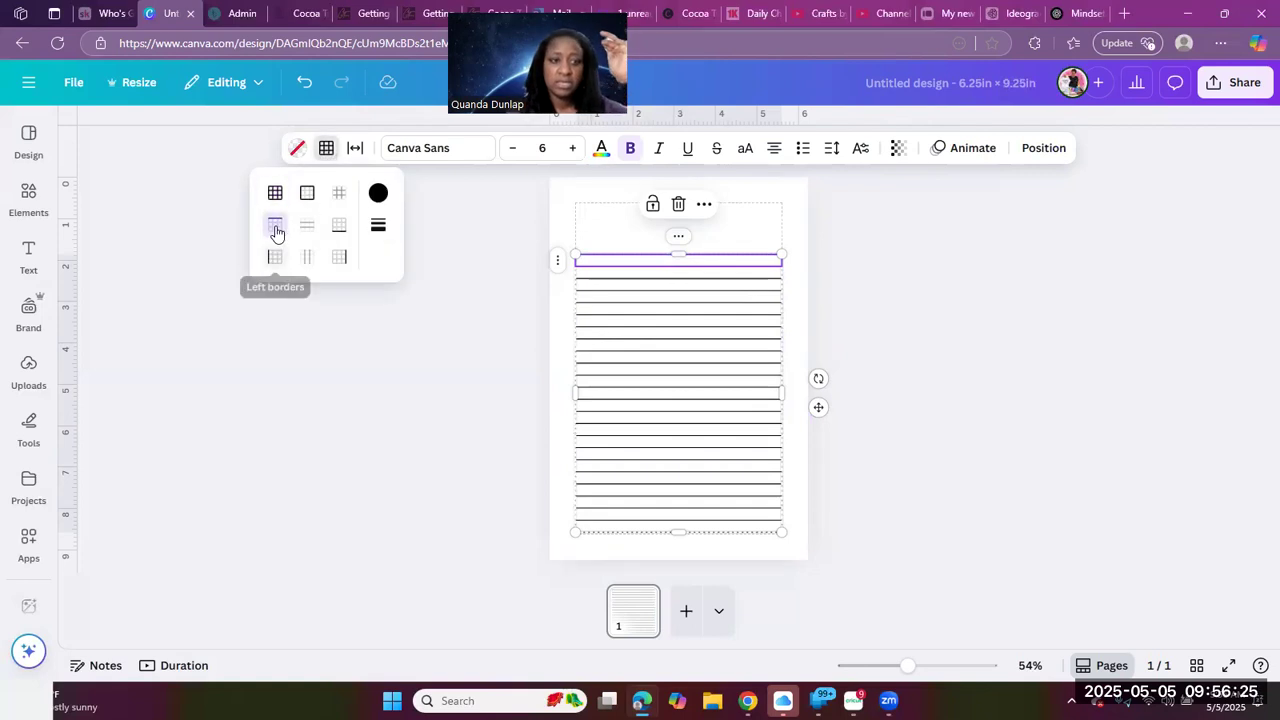
click(379, 227)
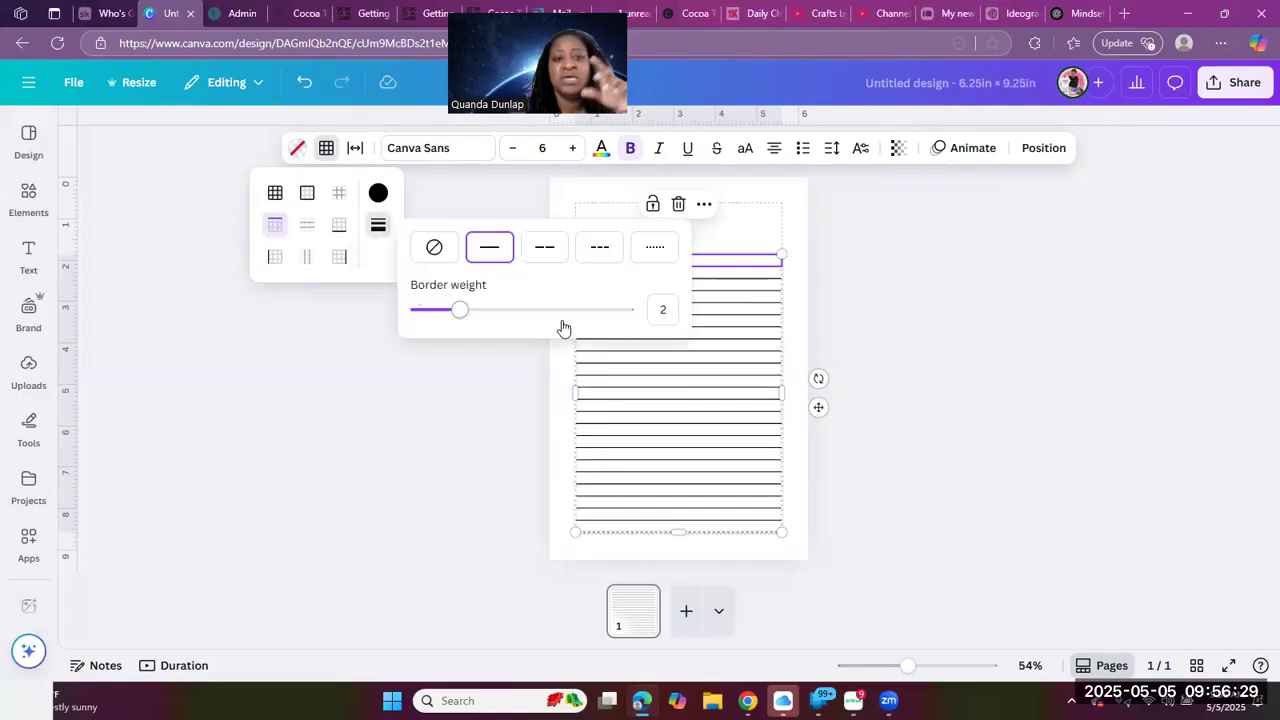
click(664, 314)
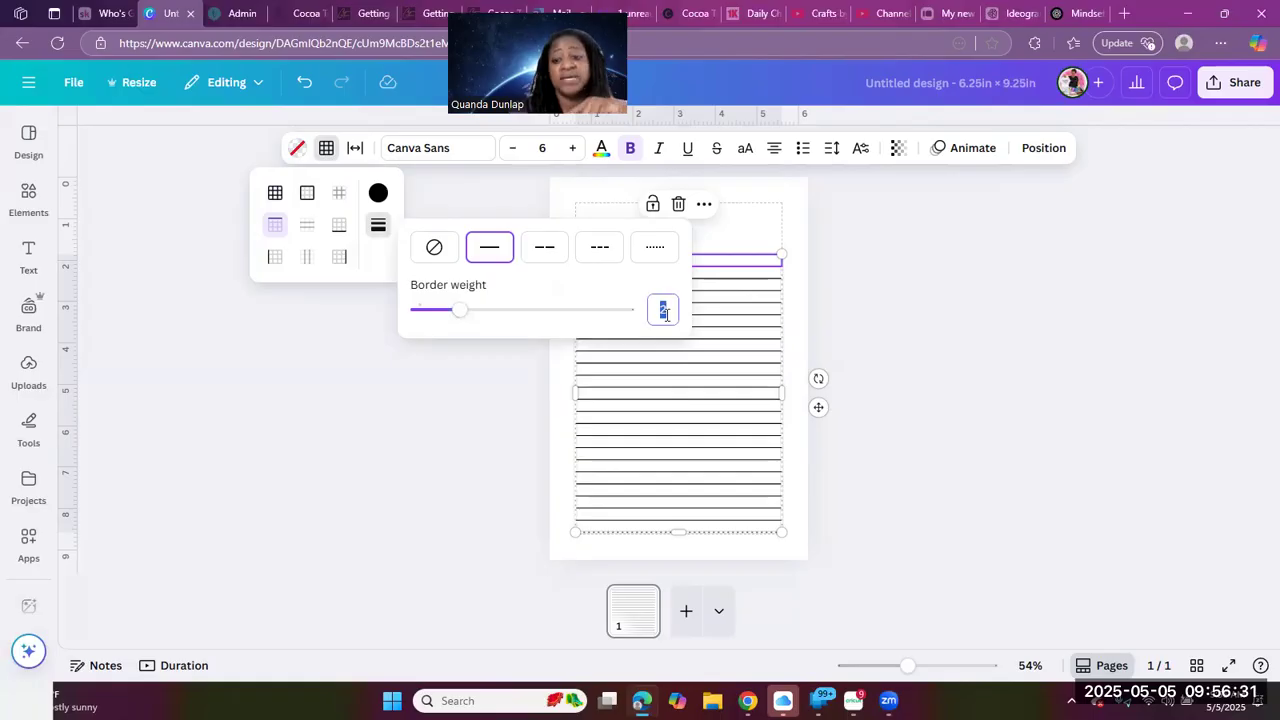
text(4)
key(Return)
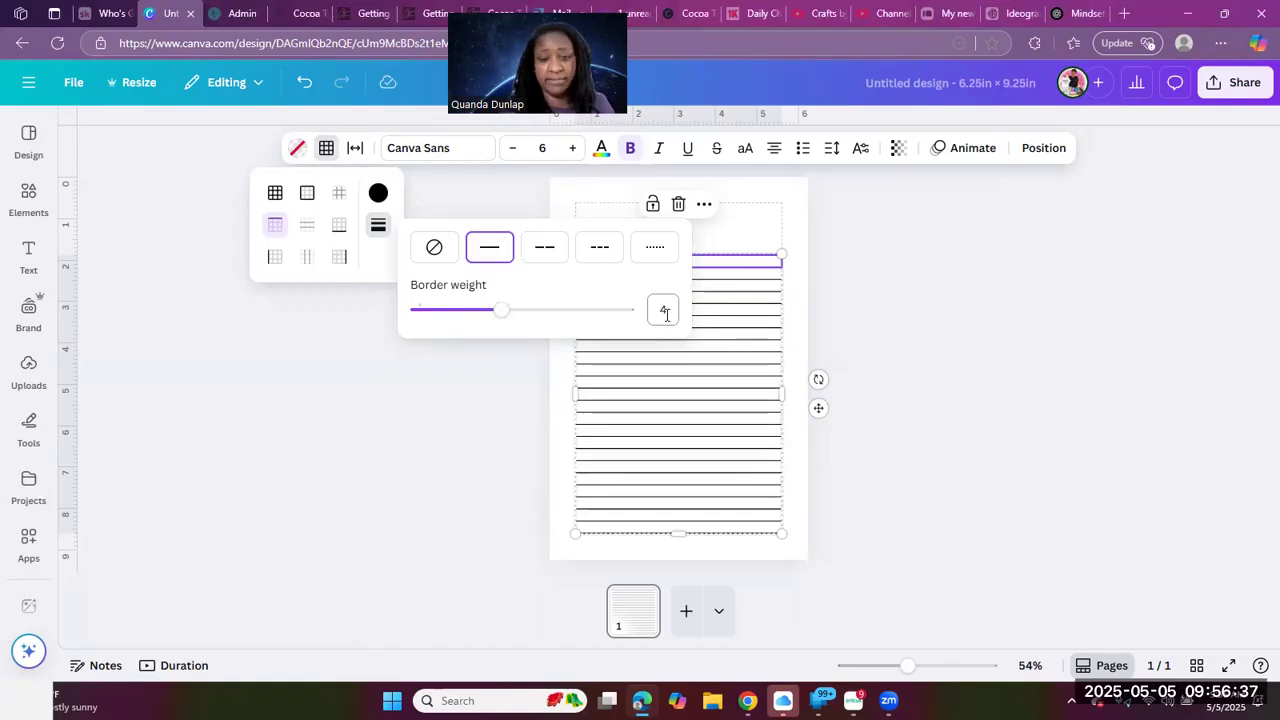
click(836, 311)
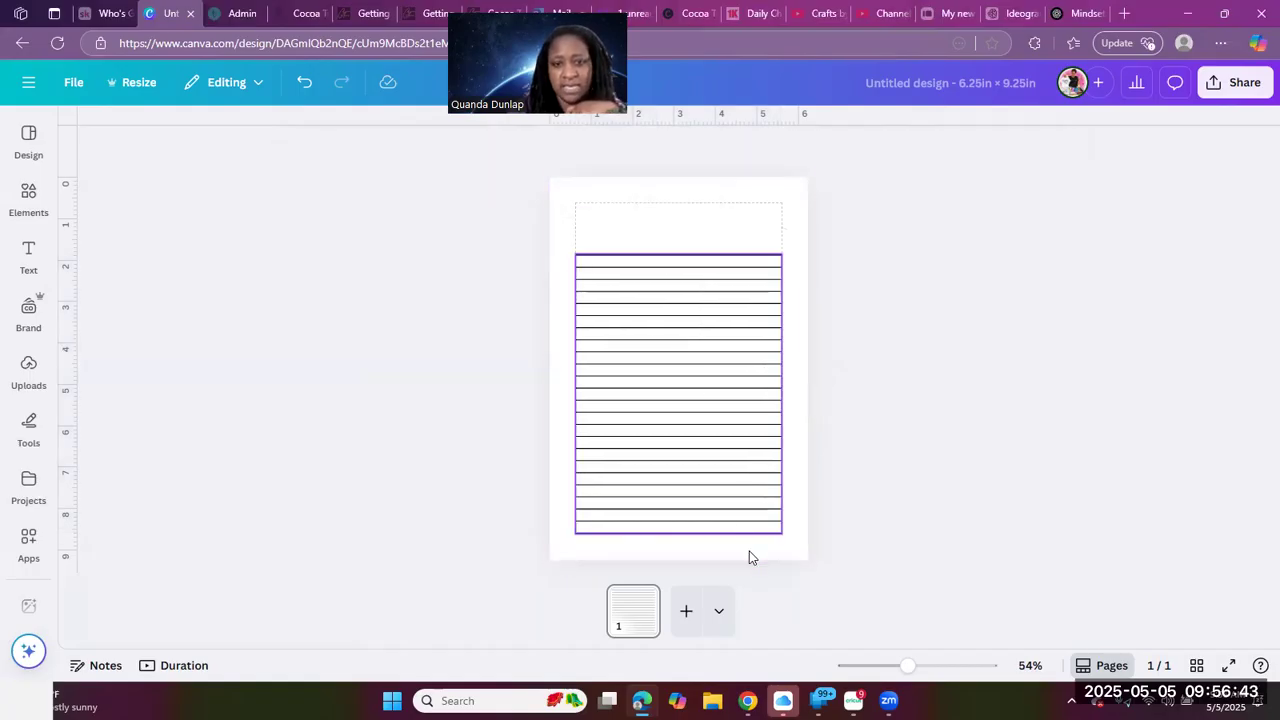
Set the border weight of the last row's bottom line to 4
click(740, 531)
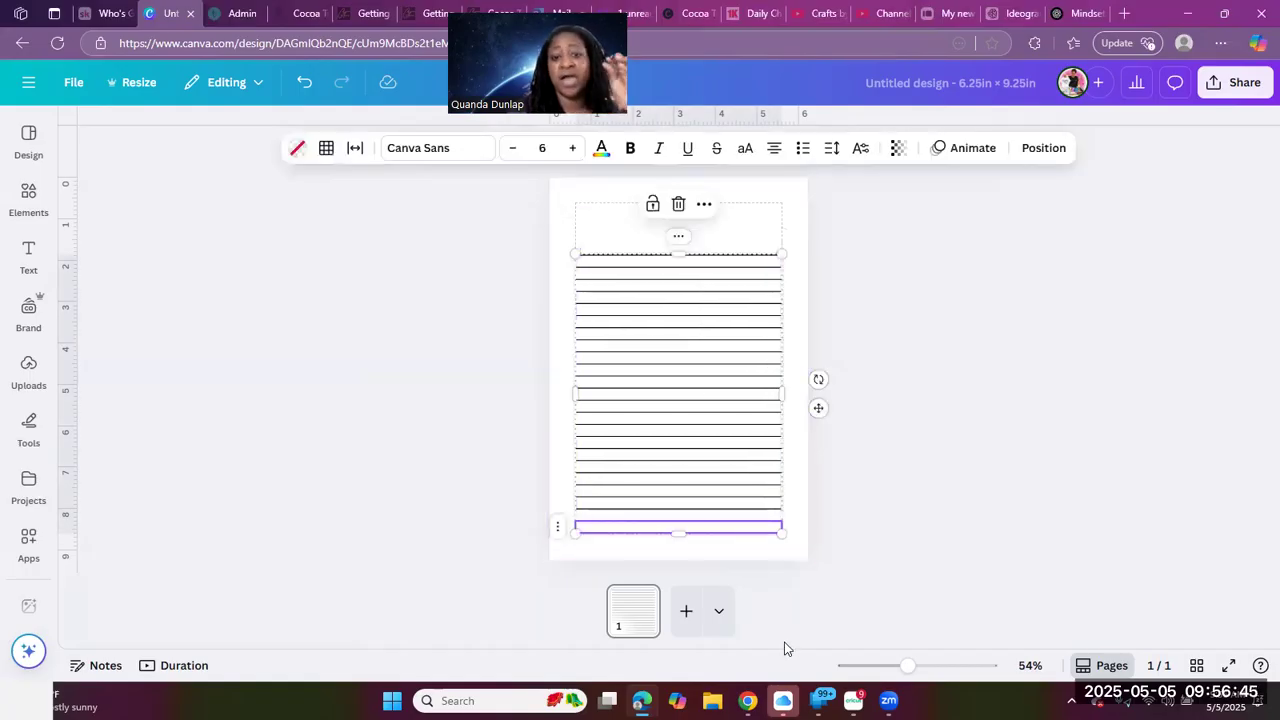
click(329, 149)
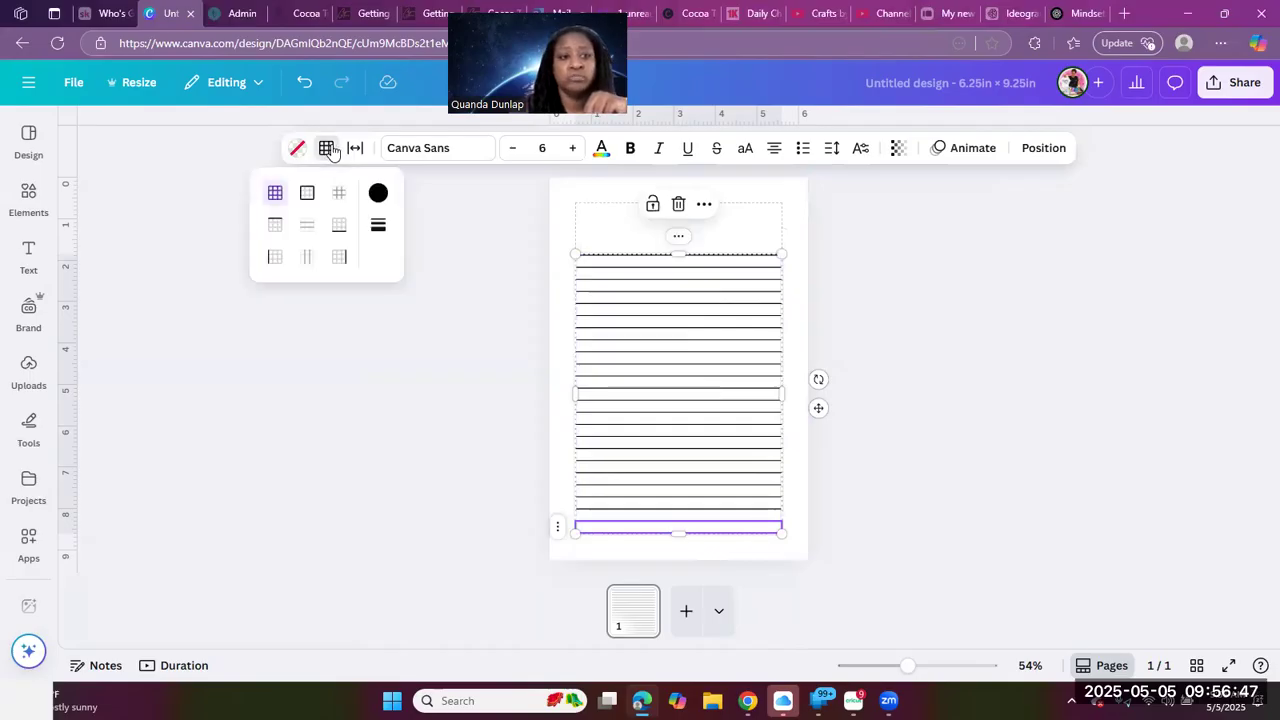
click(339, 230)
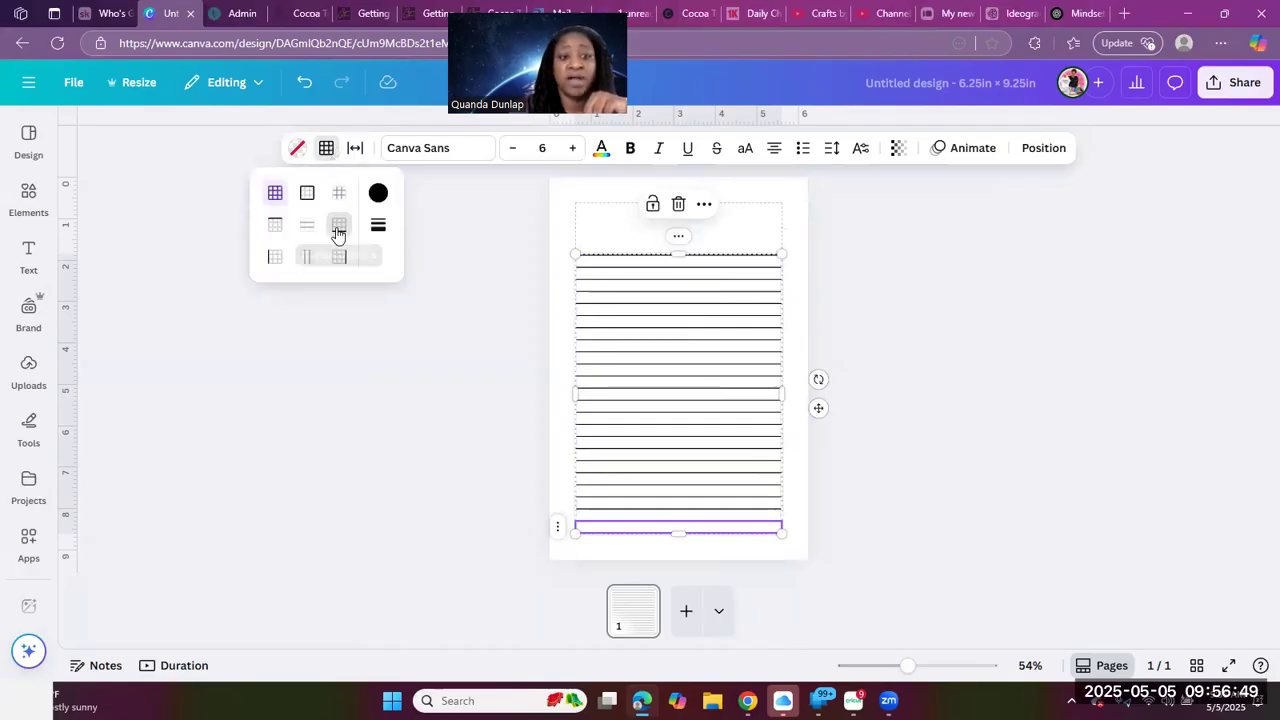
click(379, 230)
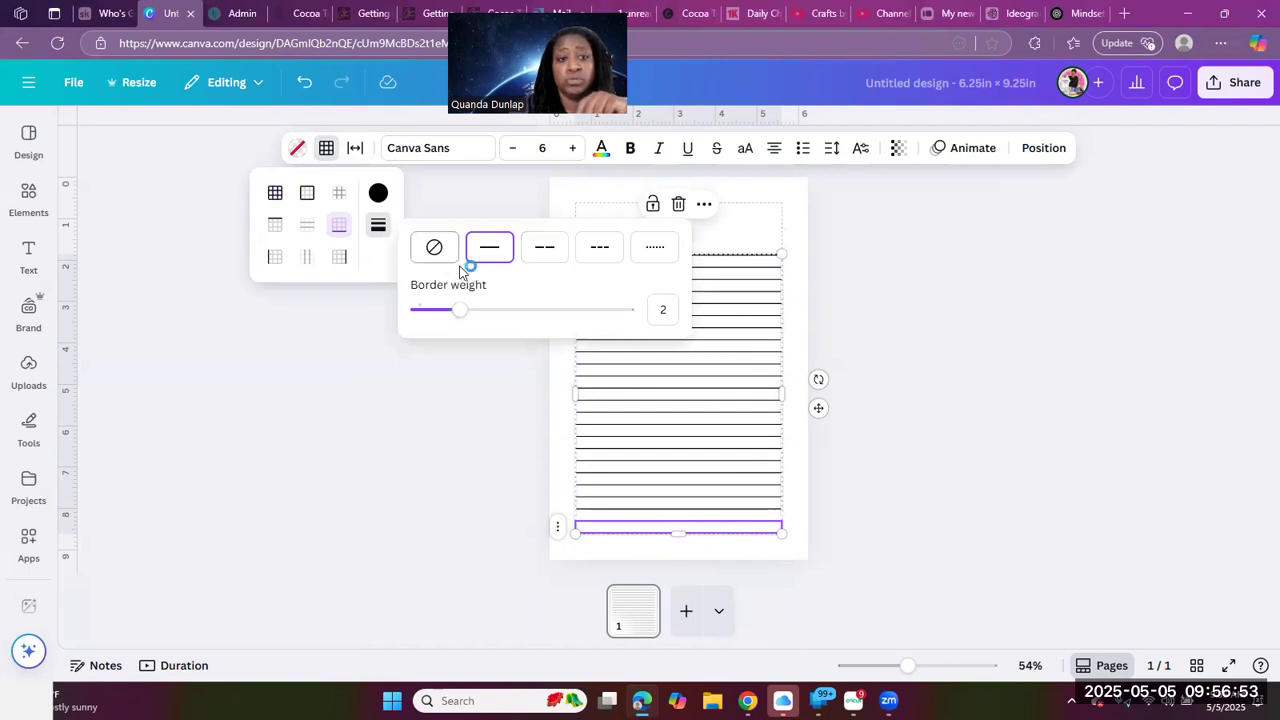
click(662, 309)
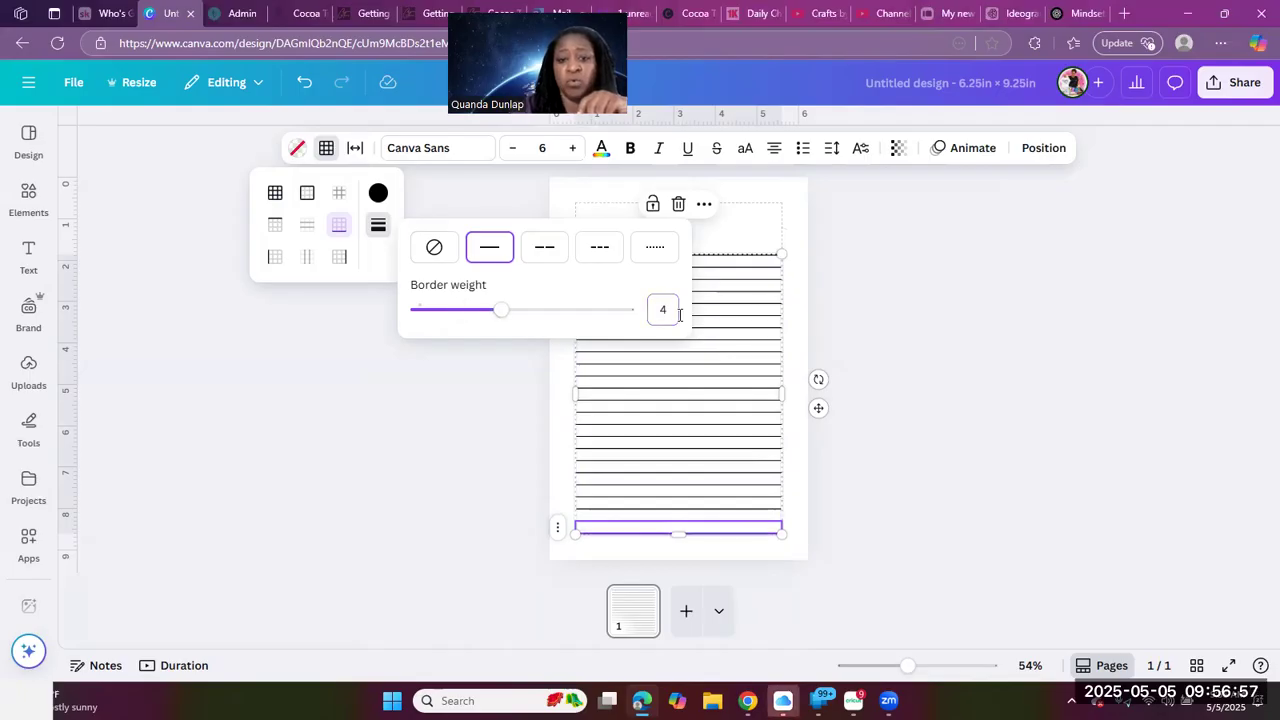
click(872, 330)
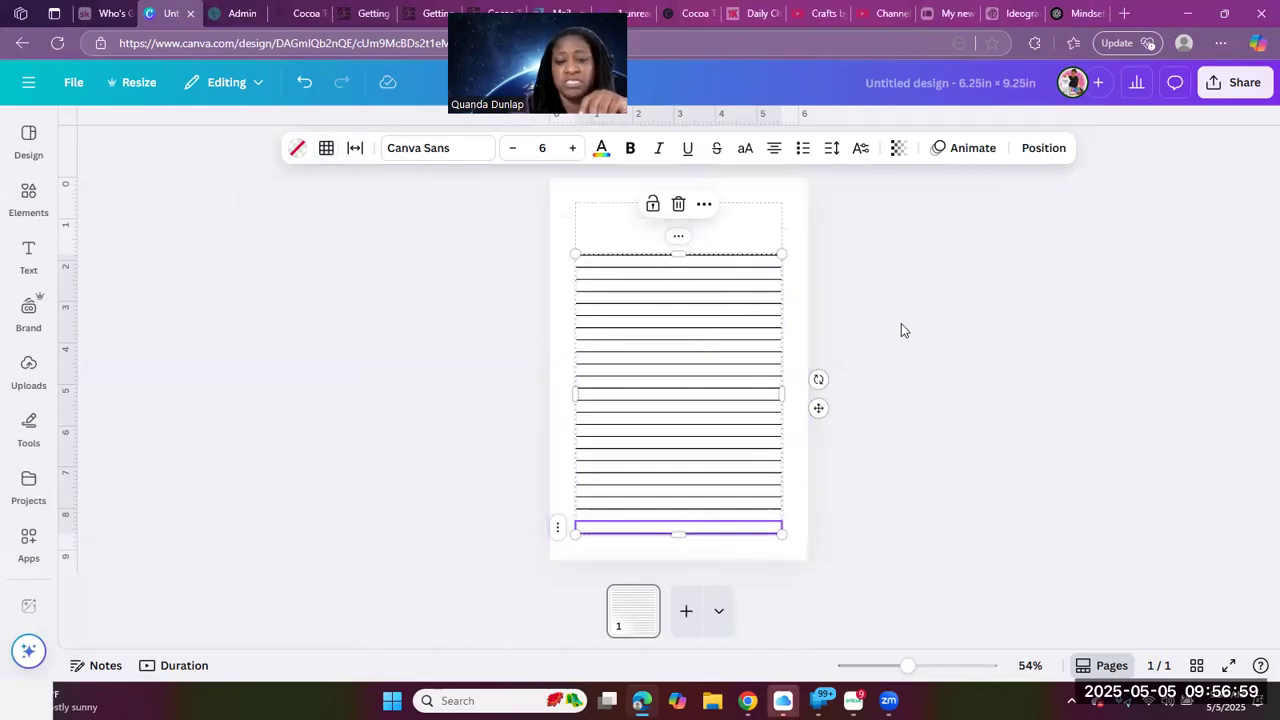
click(901, 325)
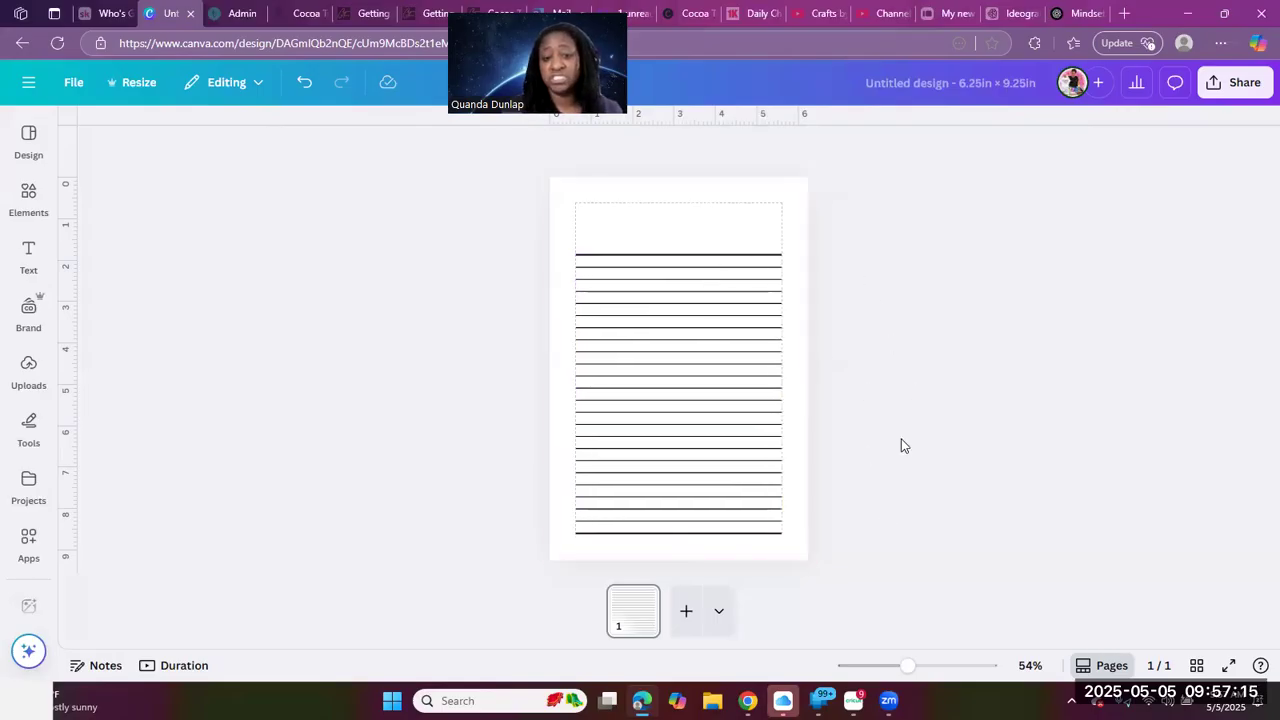
Add a text box reading "Prompt" and place it centered in the blank space above the lined table
click(674, 228)
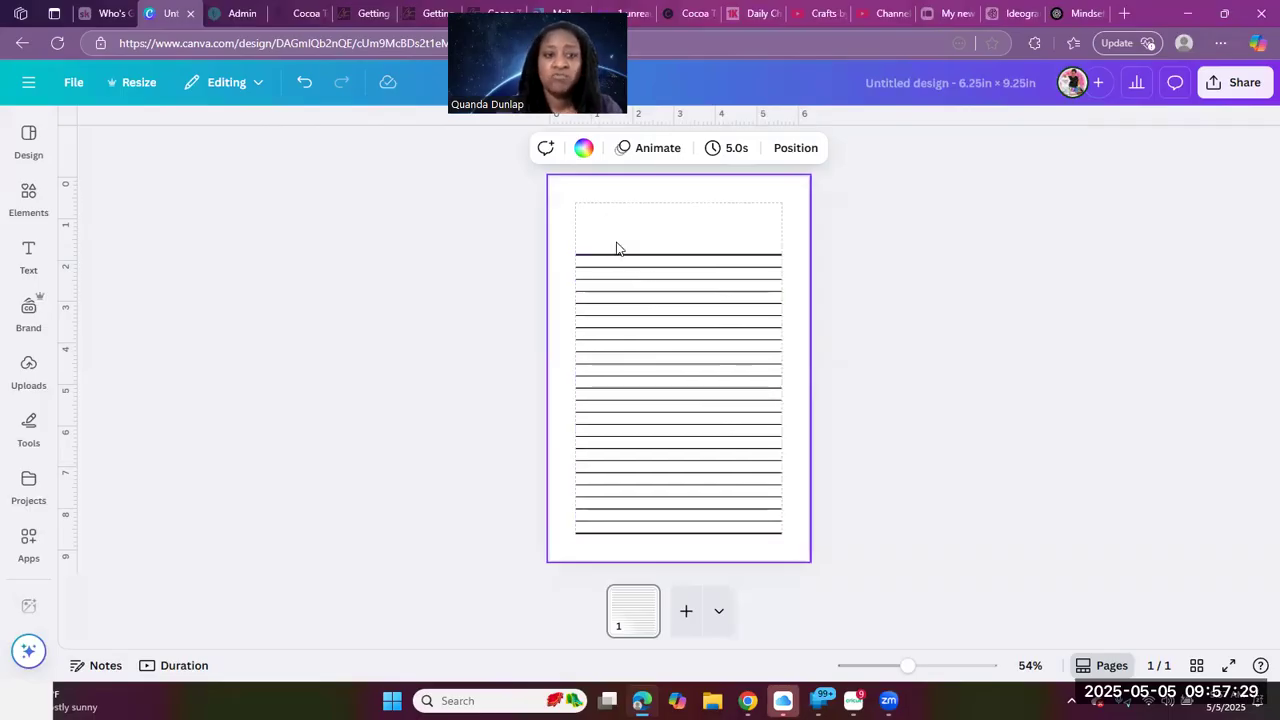
click(38, 418)
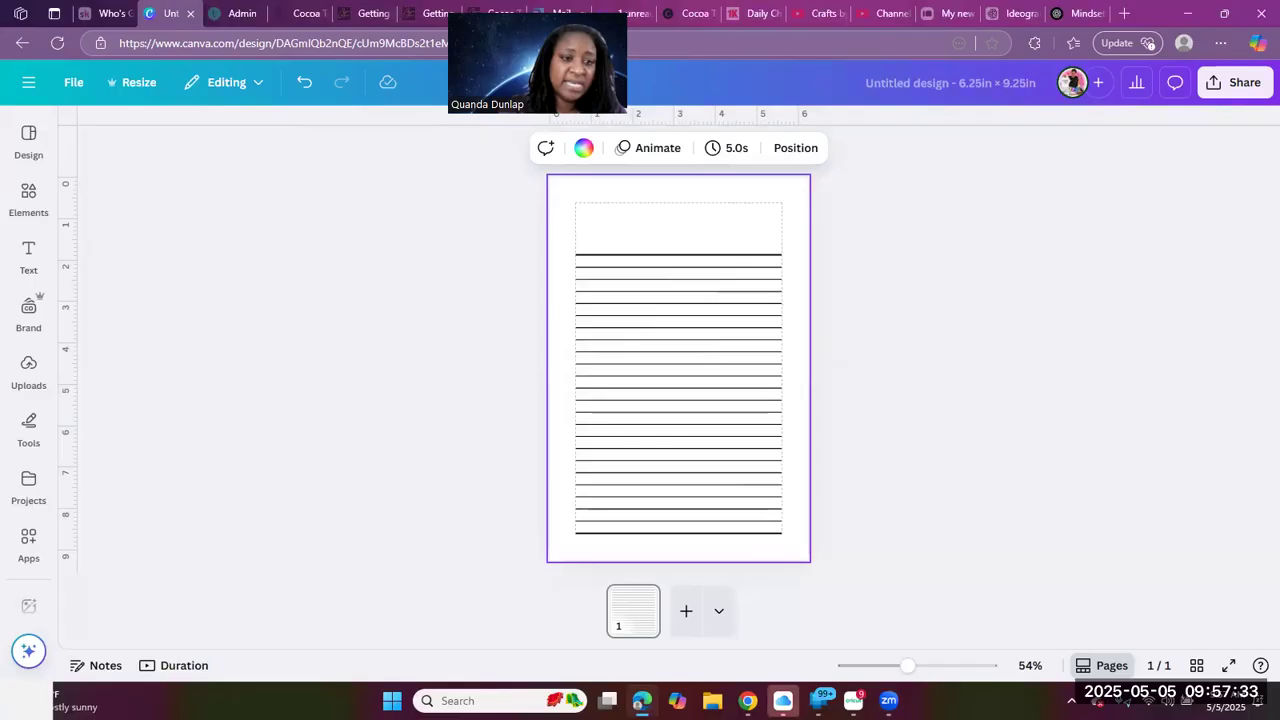
key(t)
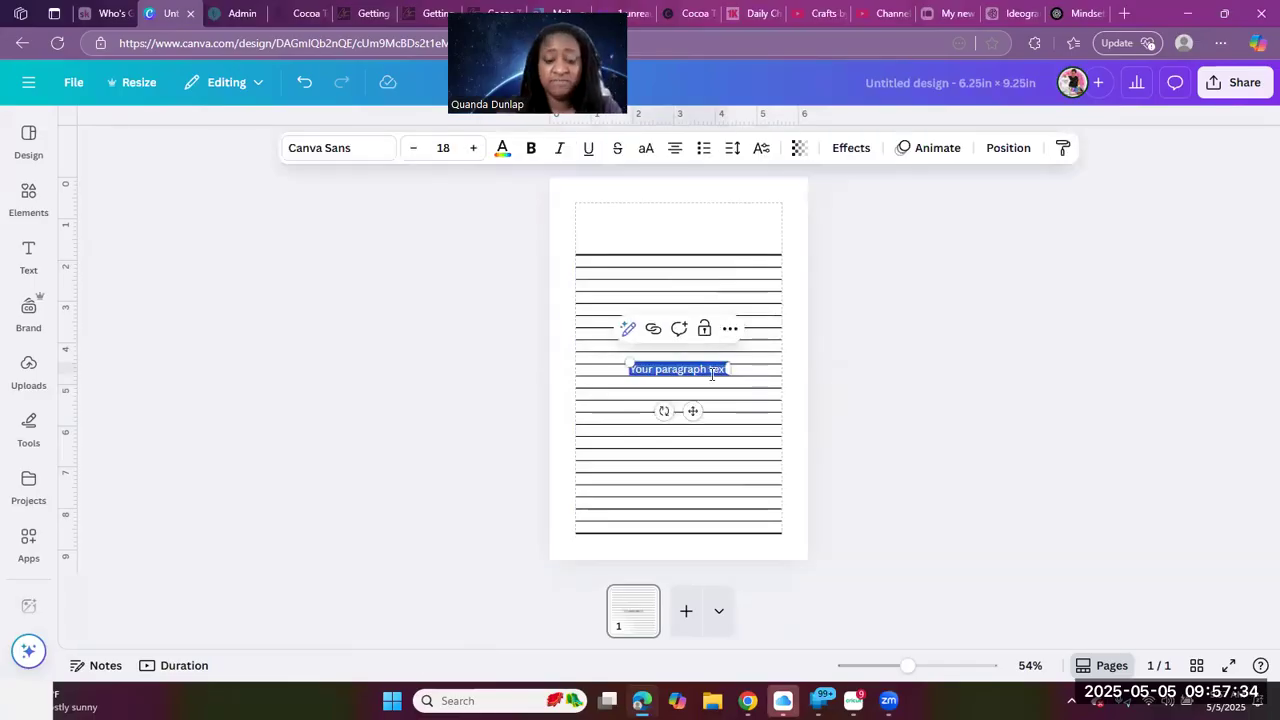
key(BackSpace)
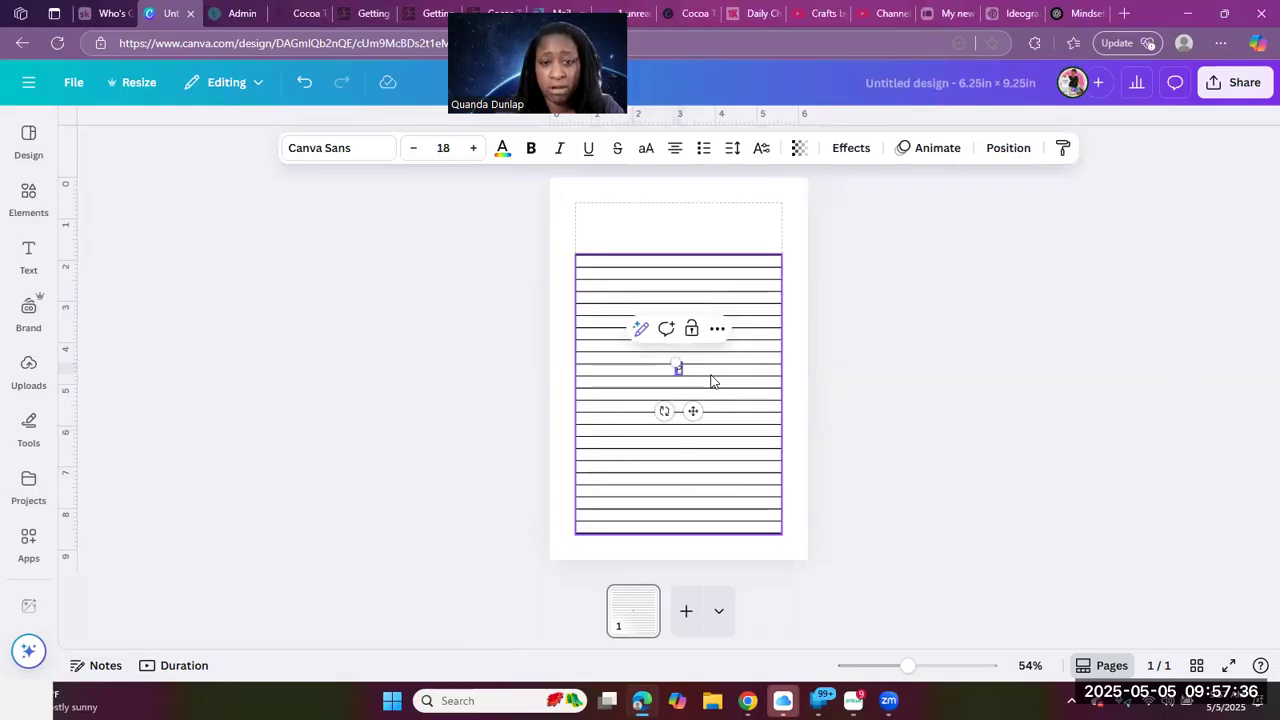
text(Prompt)
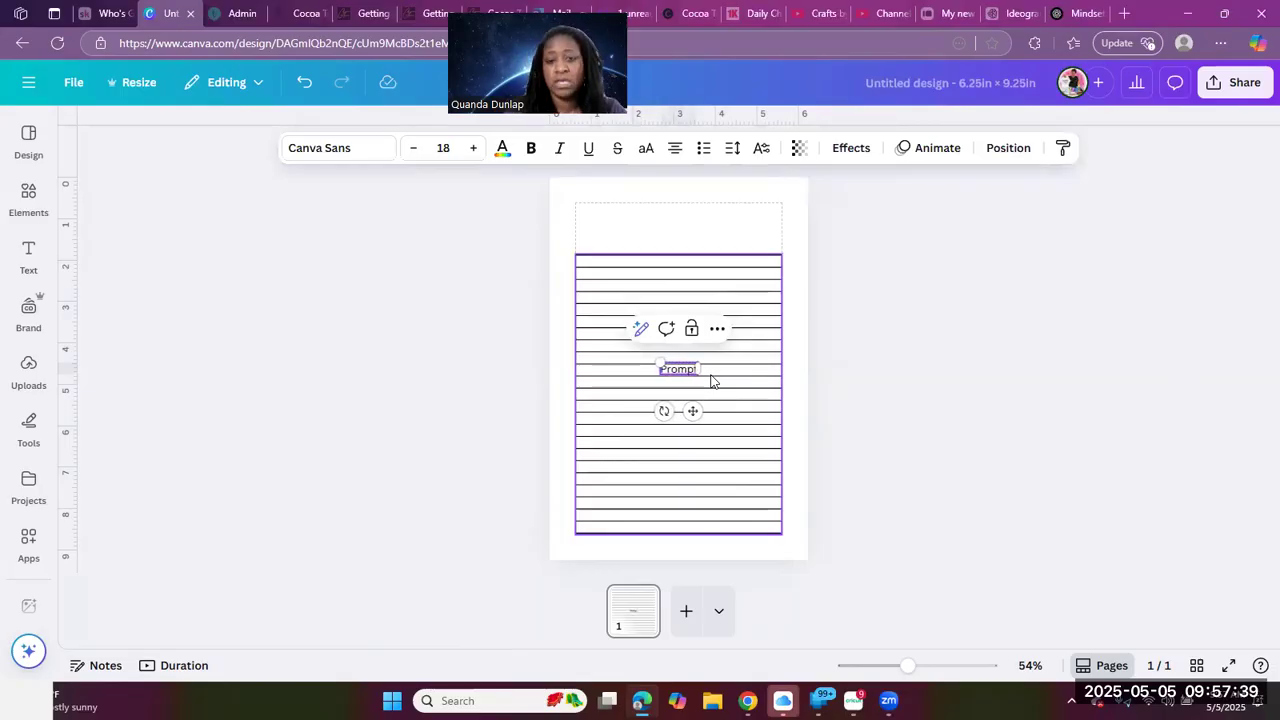
click(920, 349)
click(684, 369)
drag(684, 369, 684, 226)
click(888, 291)
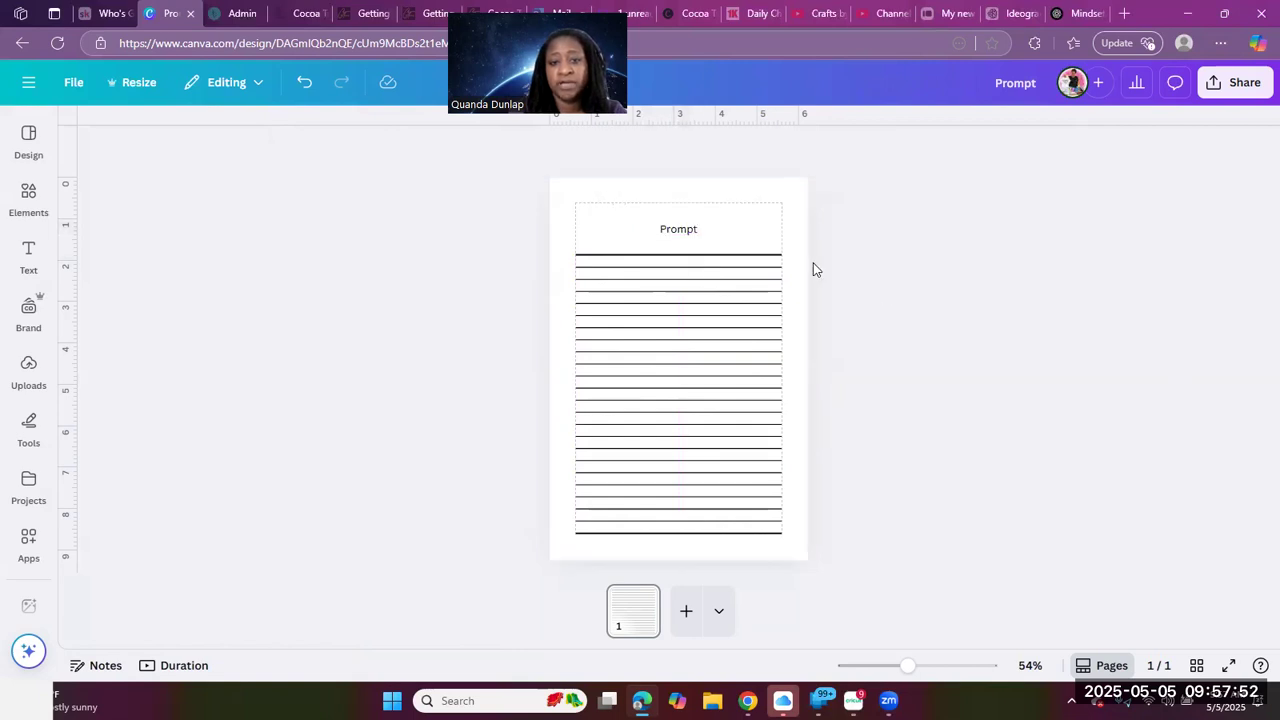
Anchor the "Prompt" text box to the bottom so longer text grows upward, away from the lined table
click(685, 236)
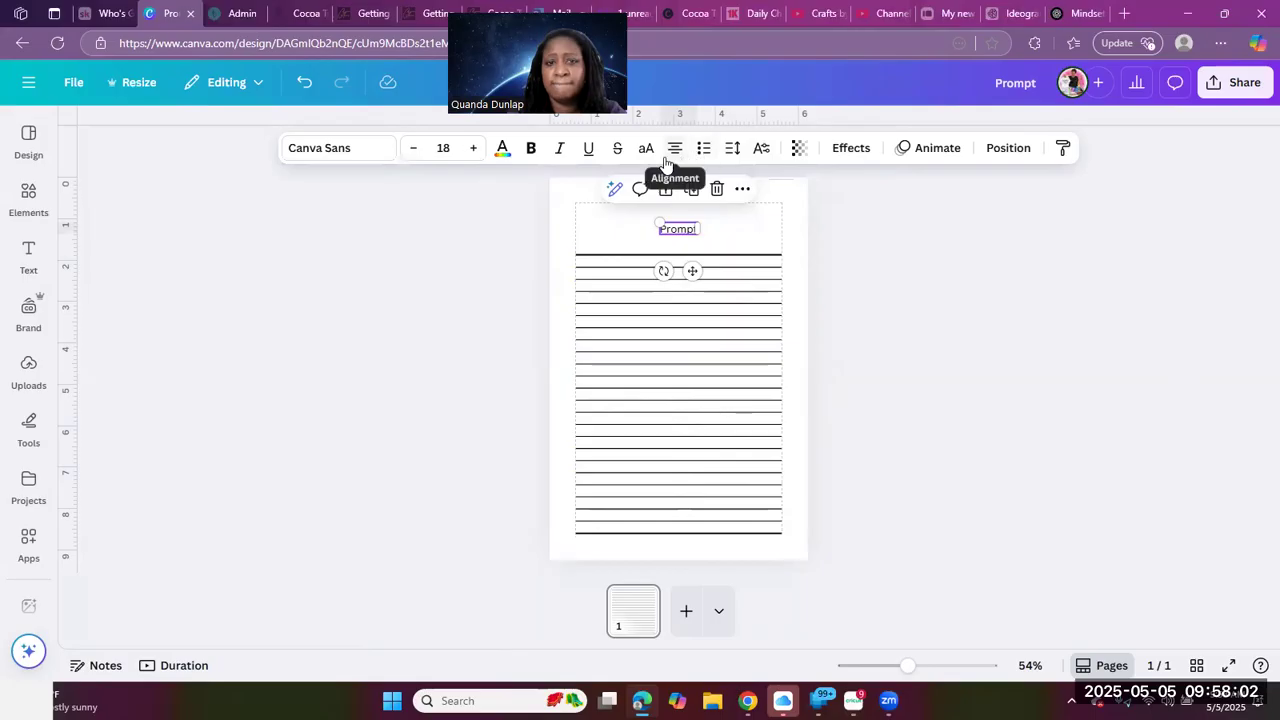
click(733, 149)
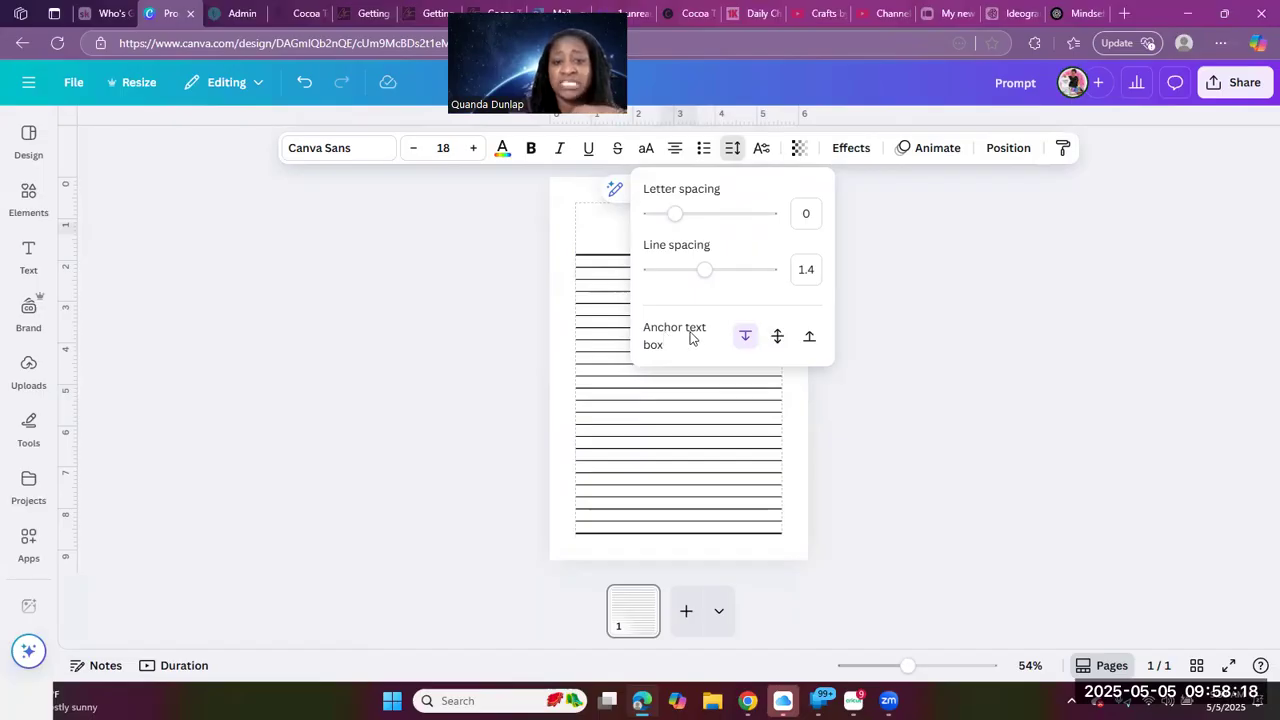
click(811, 338)
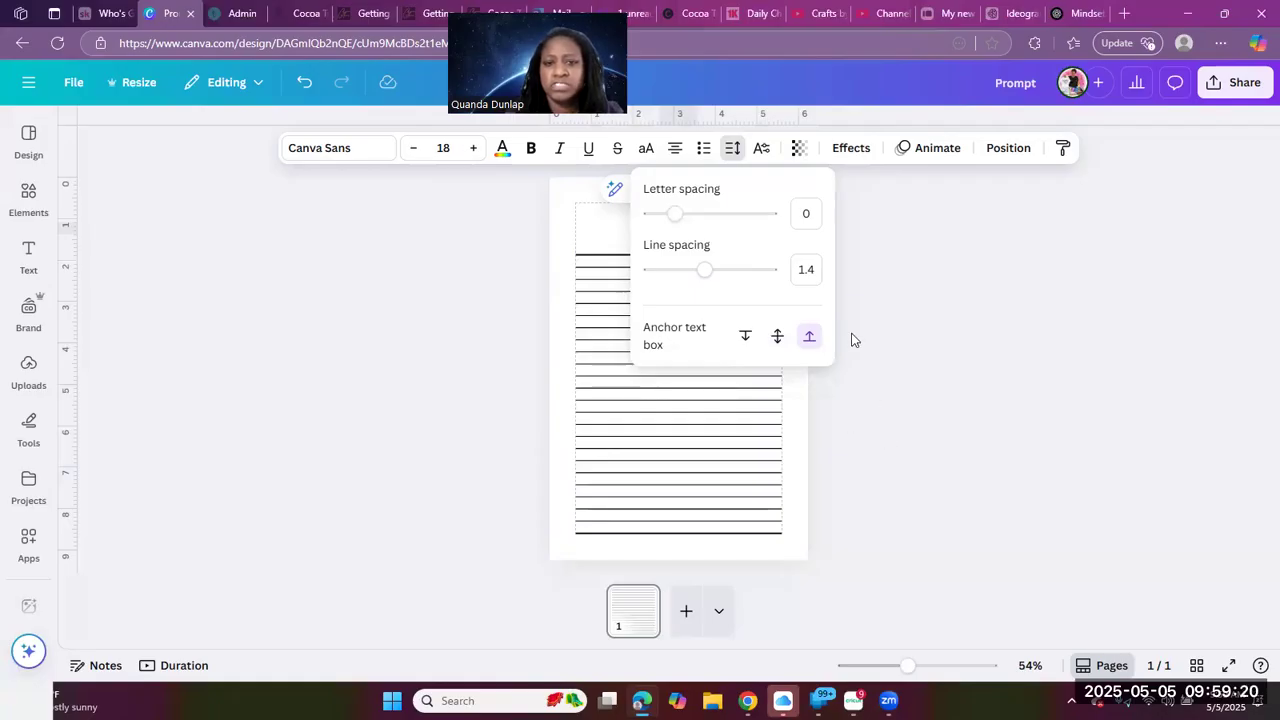
click(745, 230)
click(920, 277)
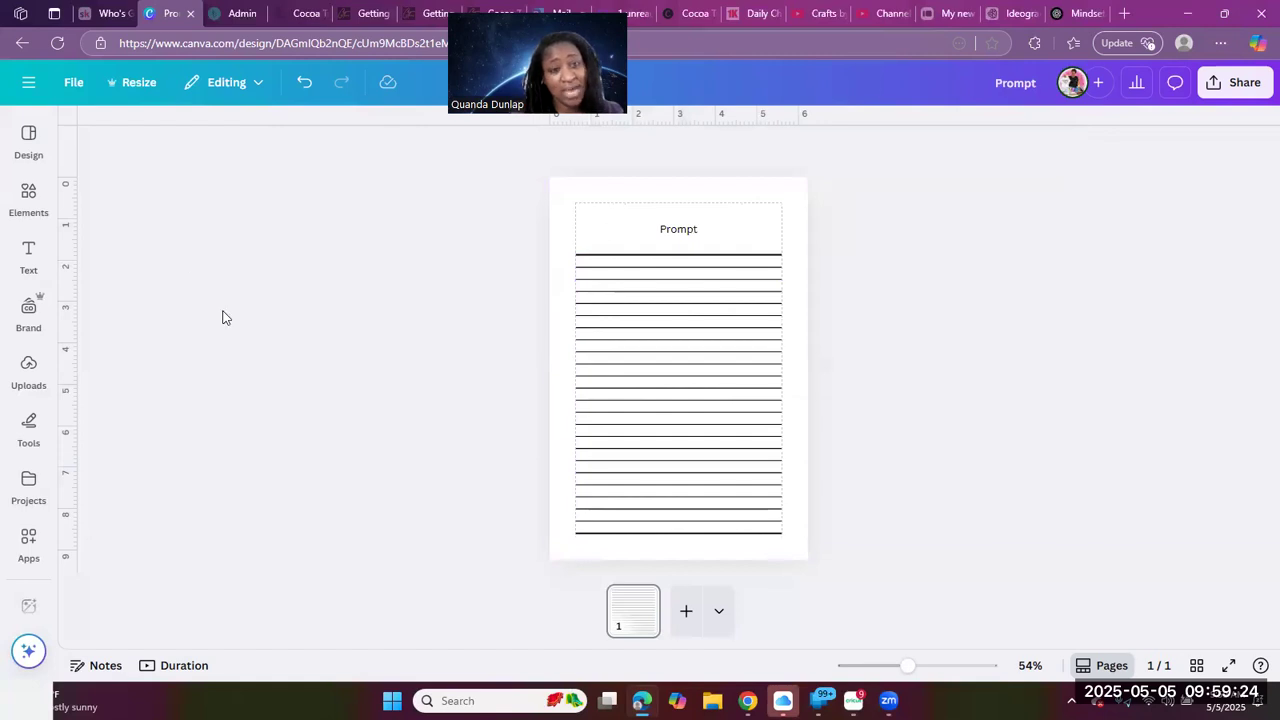
Search the Canva apps library for "bulk create"
click(30, 540)
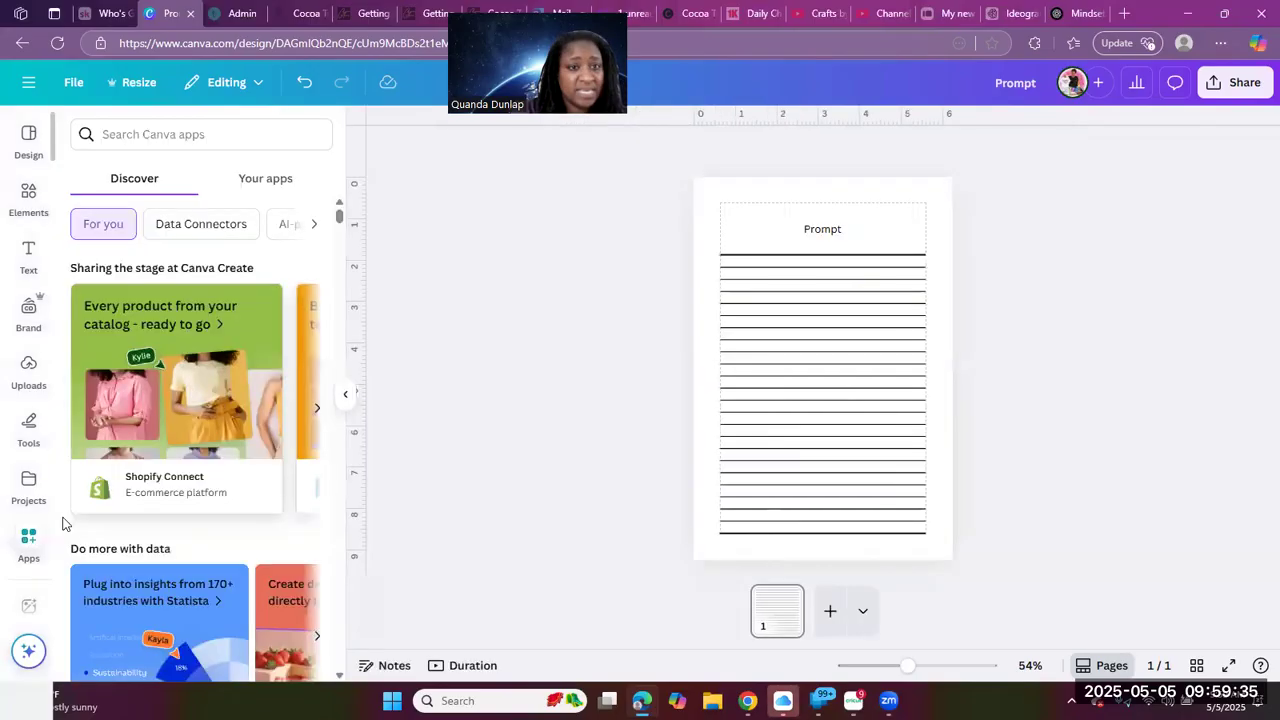
click(105, 134)
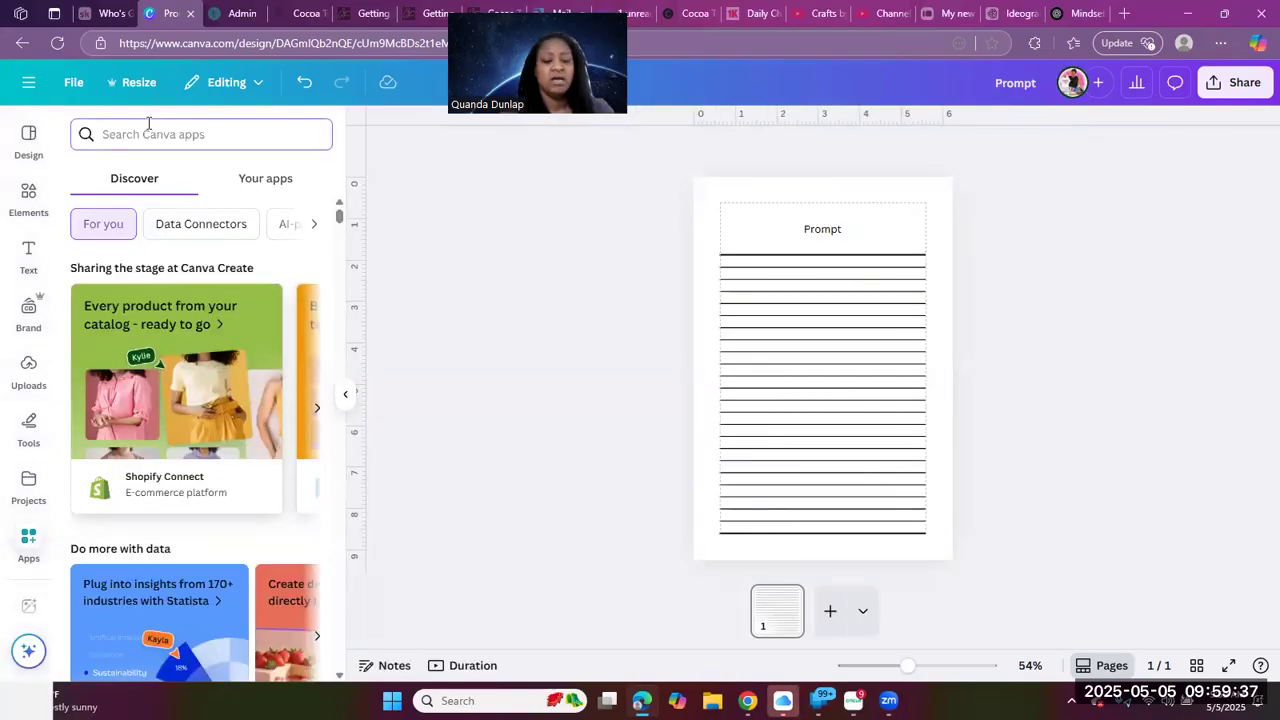
text(bul)
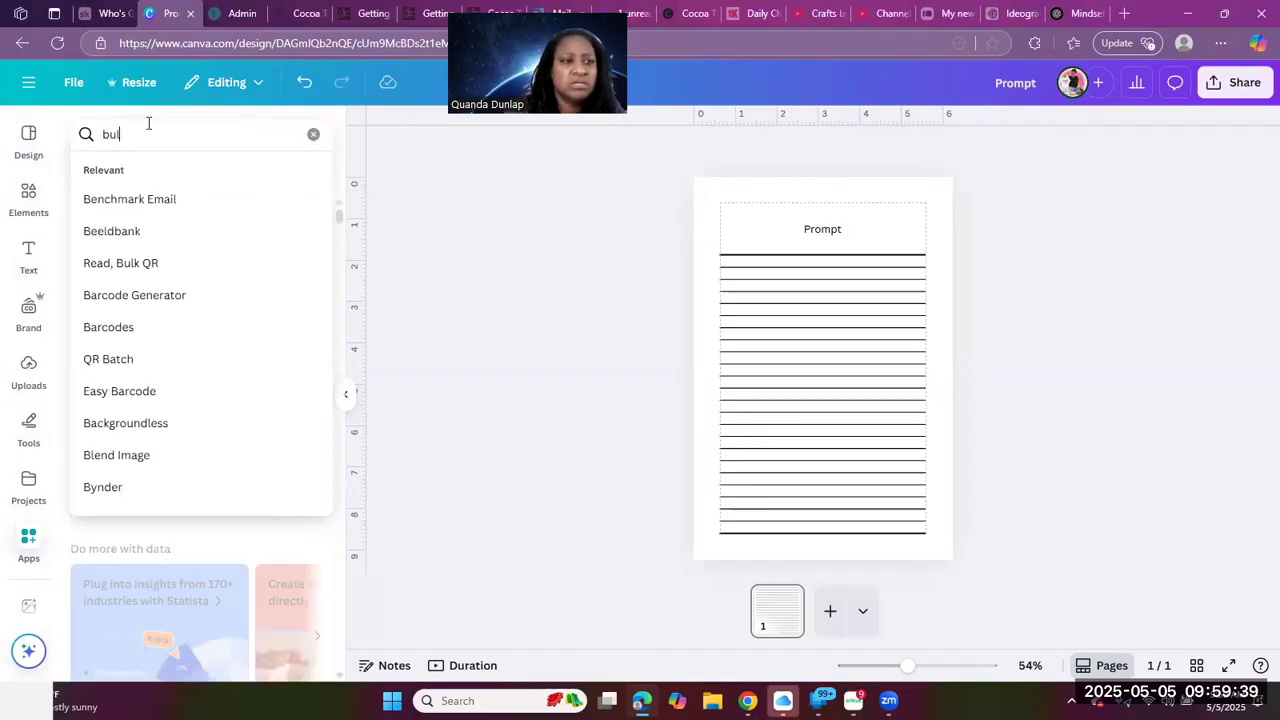
text(k)
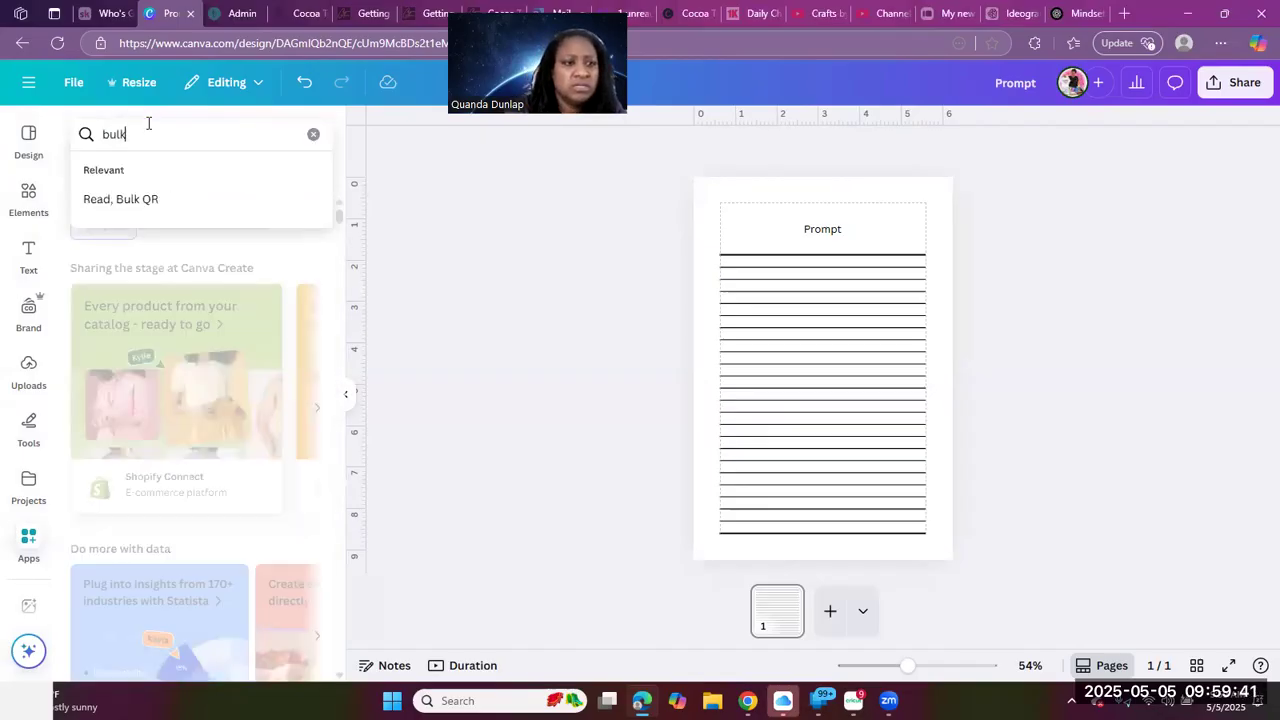
text( create)
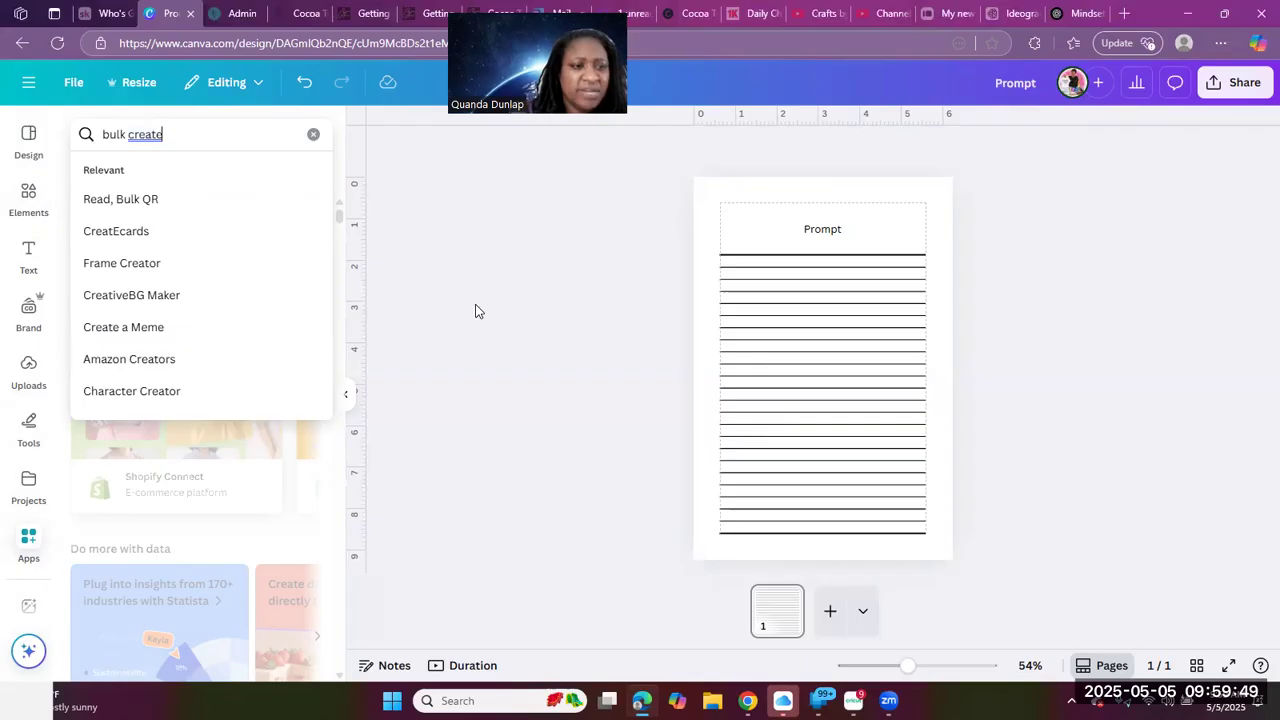
key(Escape)
scroll(29, 400, down, 3)
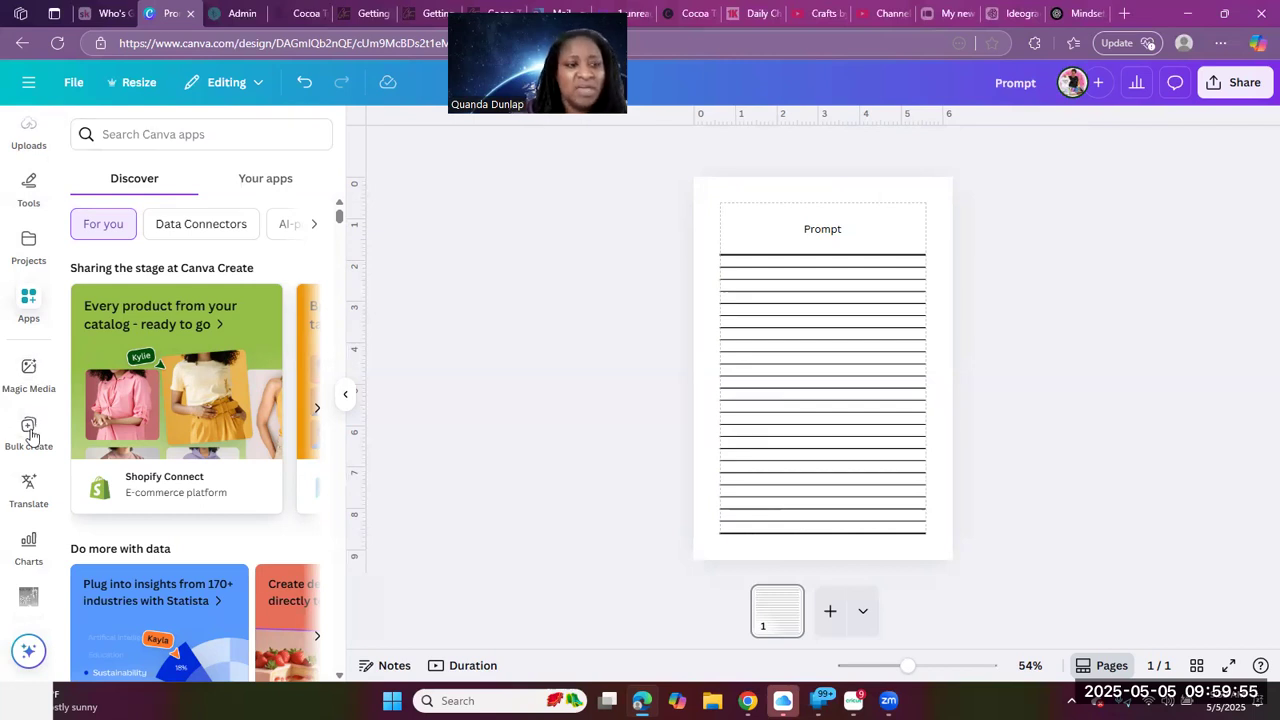
click(158, 133)
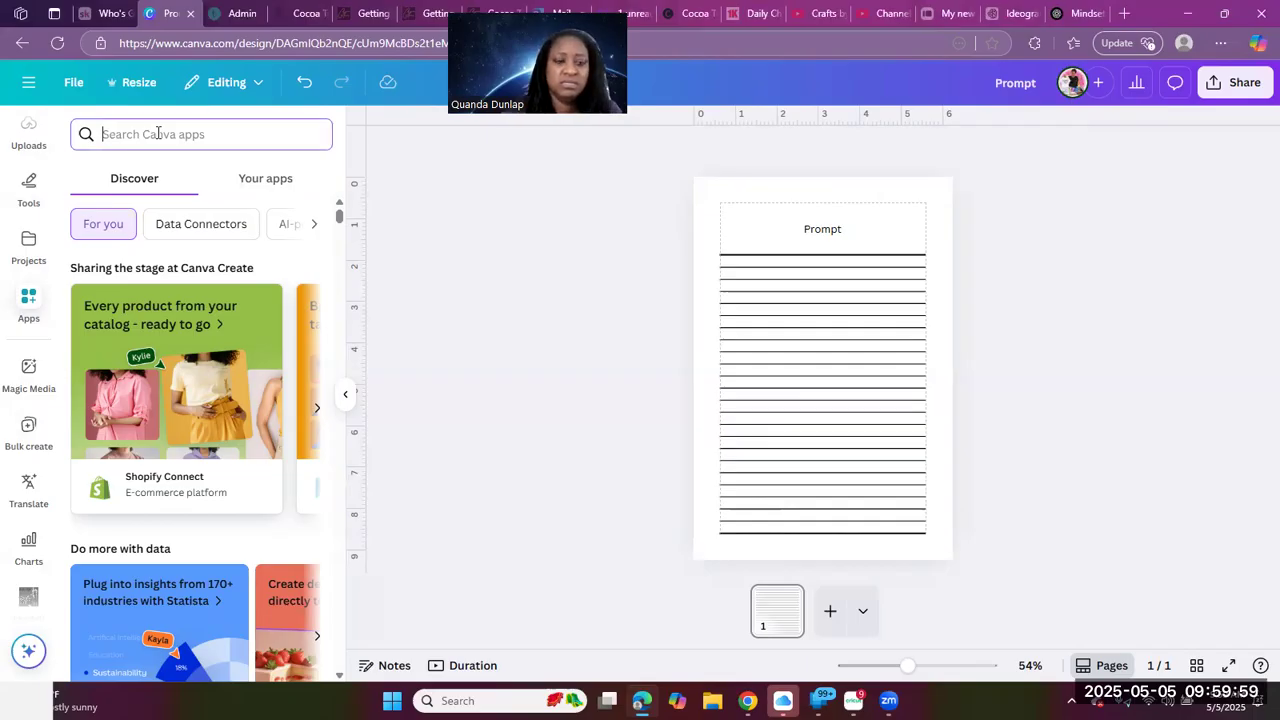
text(bulk)
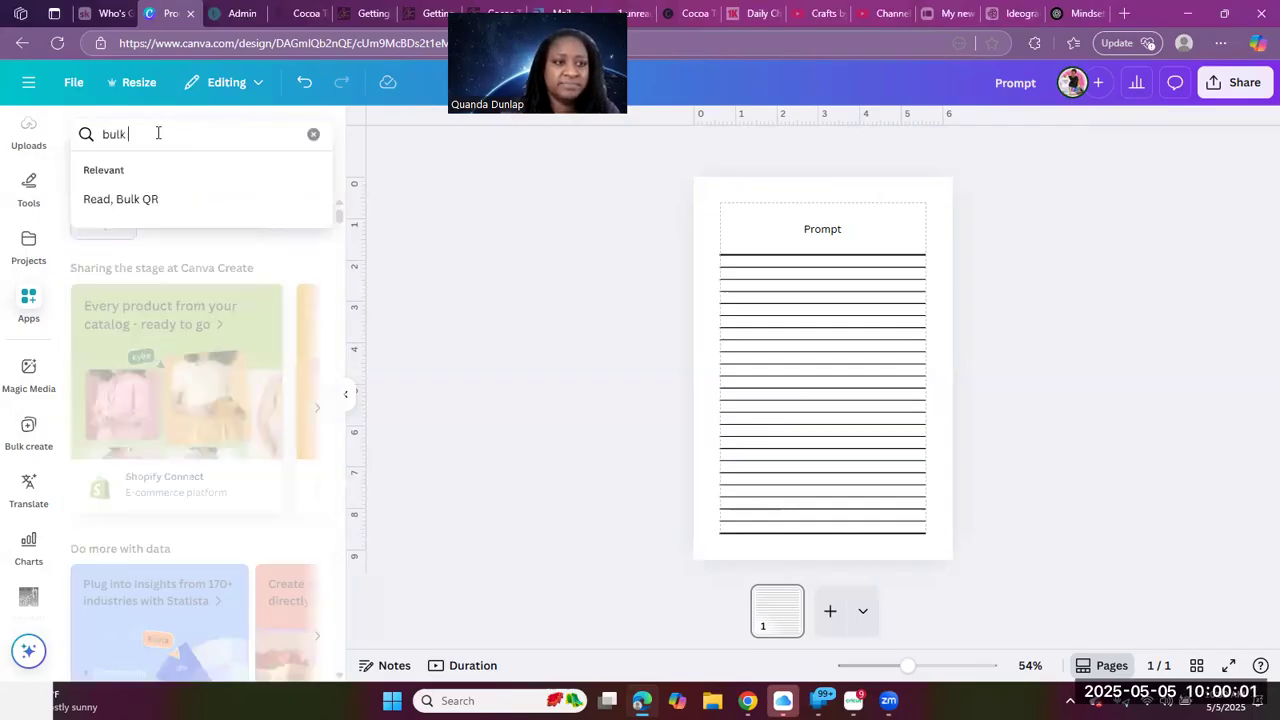
text( create)
key(Return)
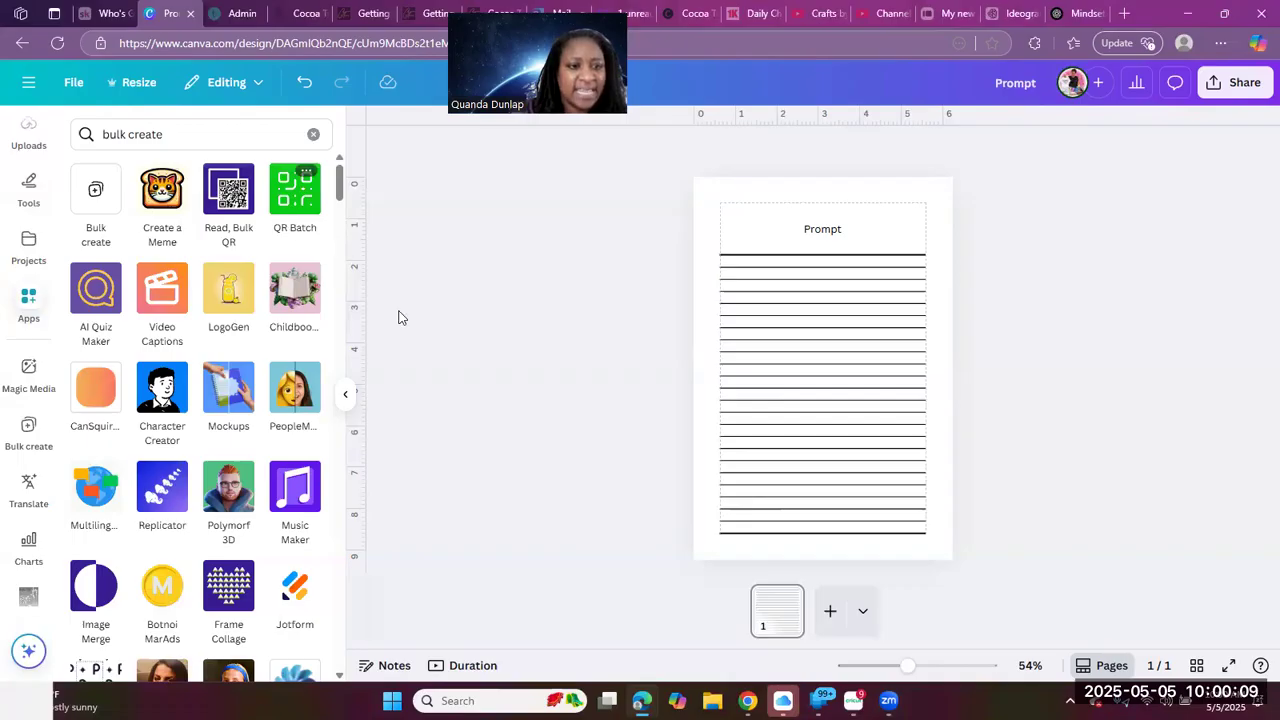
Open the Bulk create app from the search results and choose to enter the data manually
mouse_move(234, 418)
scroll(234, 418, down, 3)
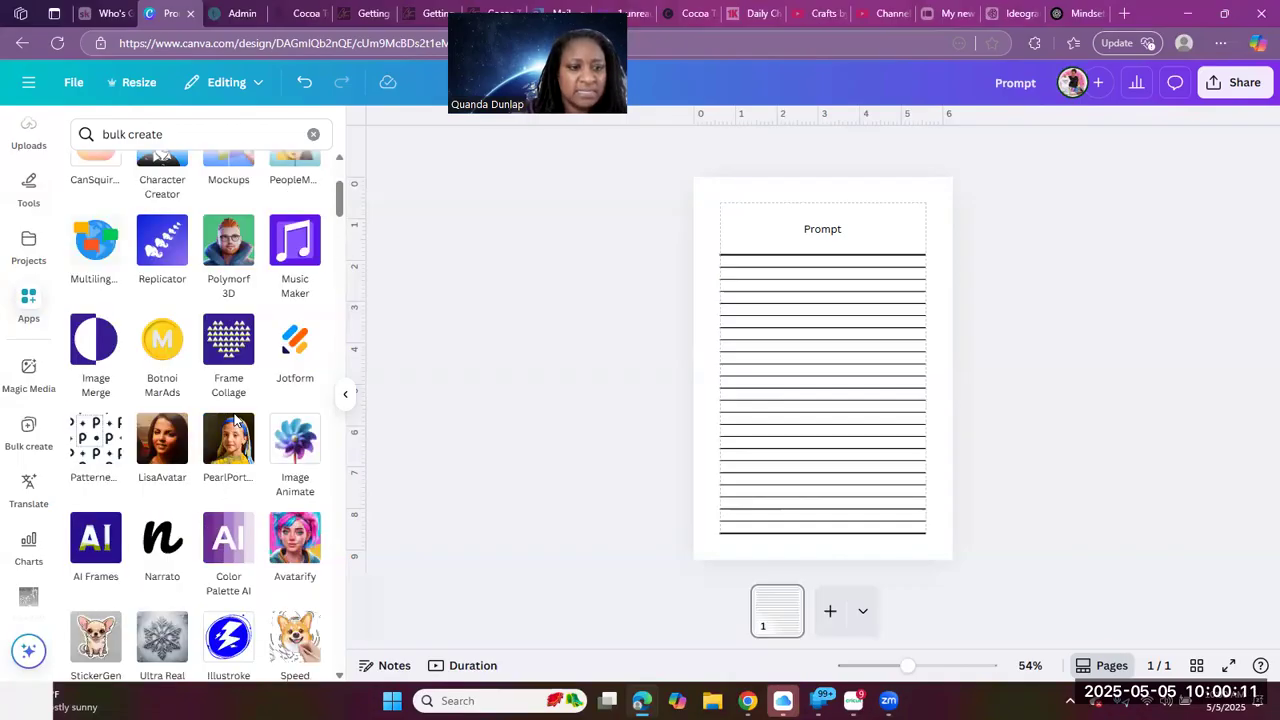
scroll(234, 420, down, 5)
scroll(234, 418, up, 5)
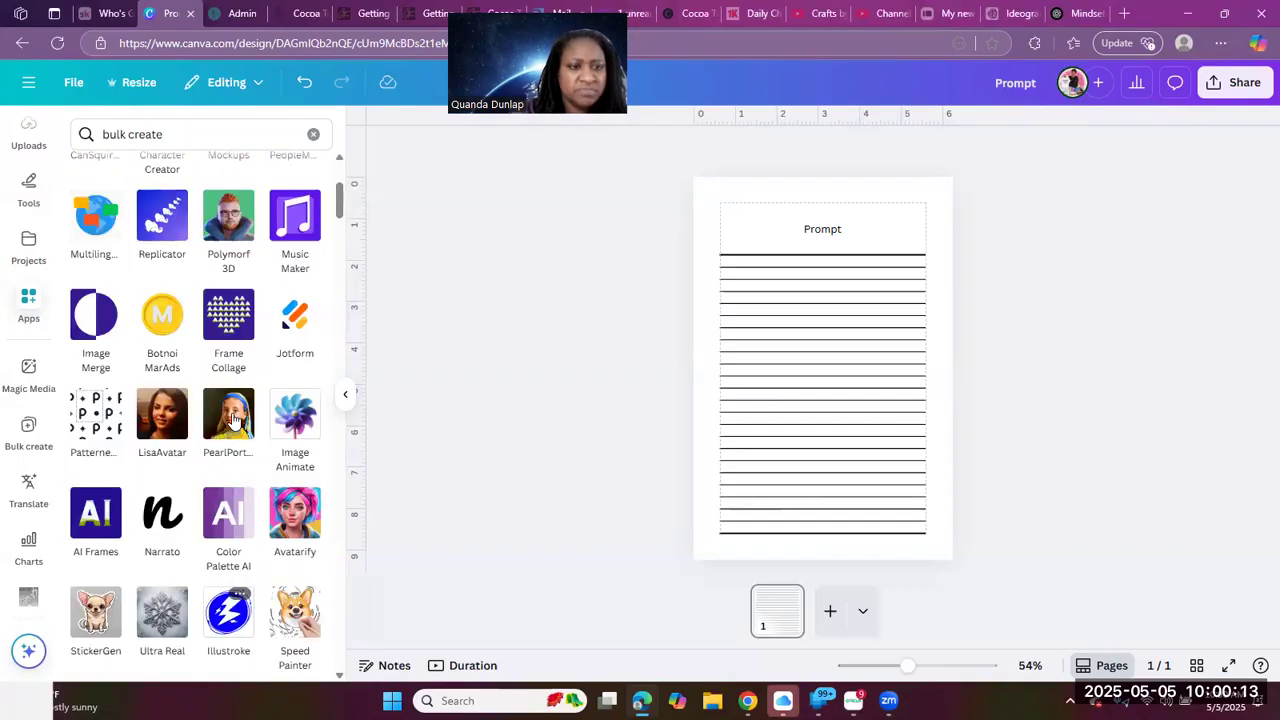
scroll(234, 418, up, 4)
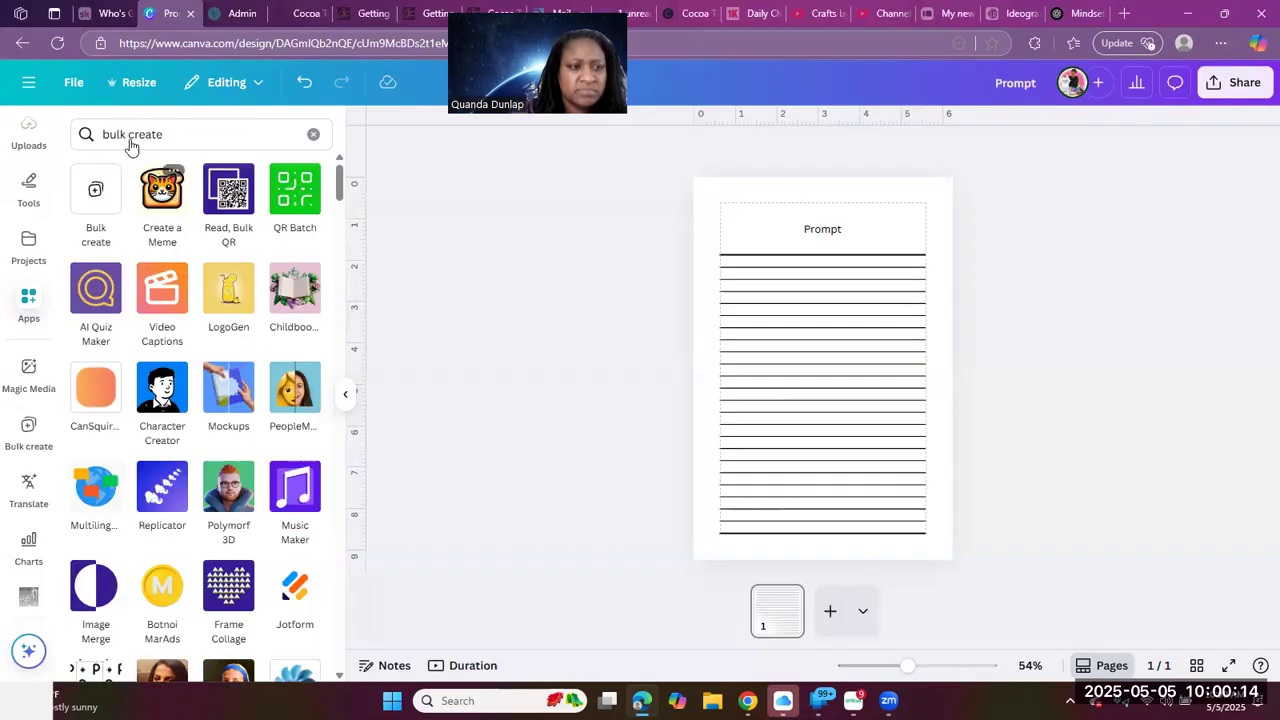
click(98, 189)
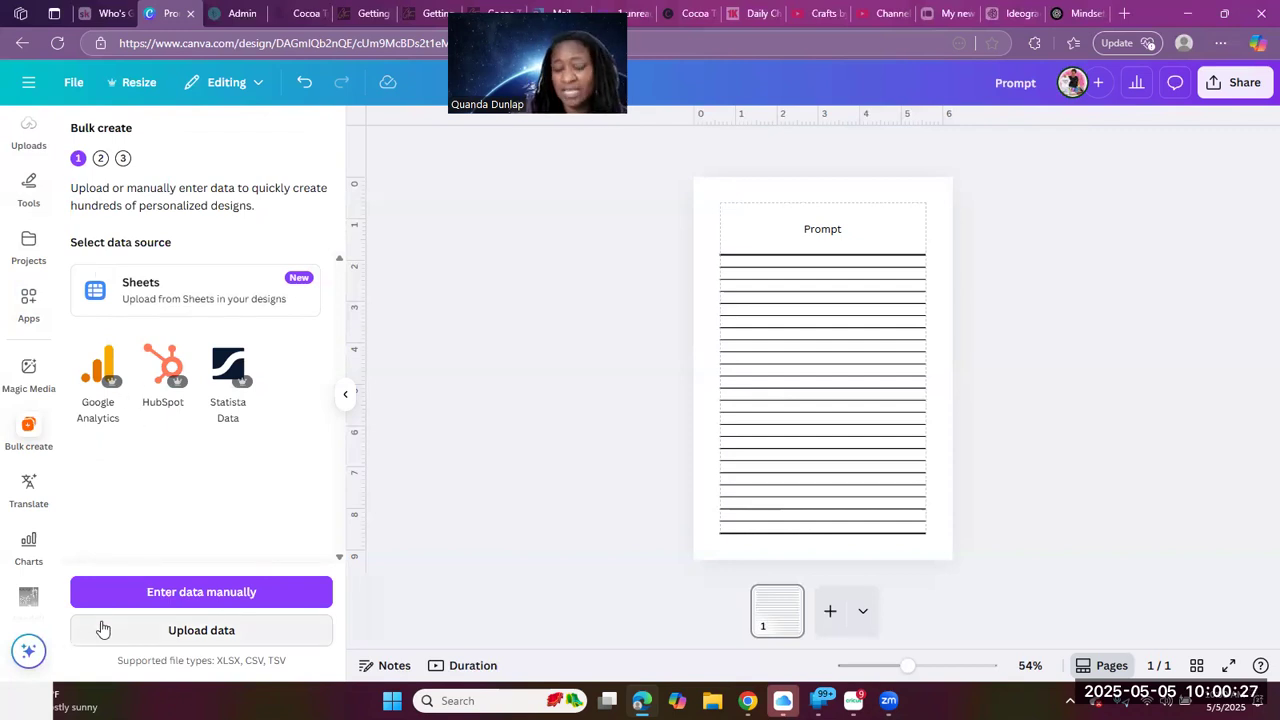
click(205, 595)
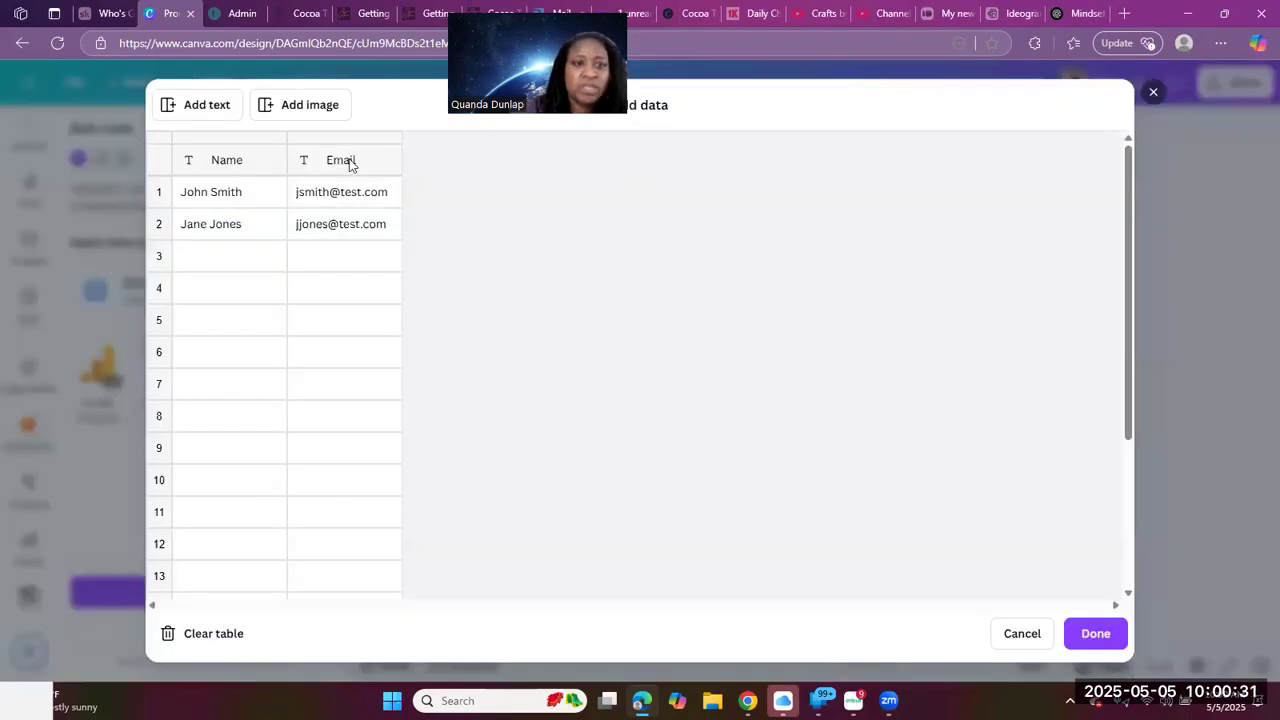
Delete the Email column and both sample rows from the bulk data table
right_click(350, 165)
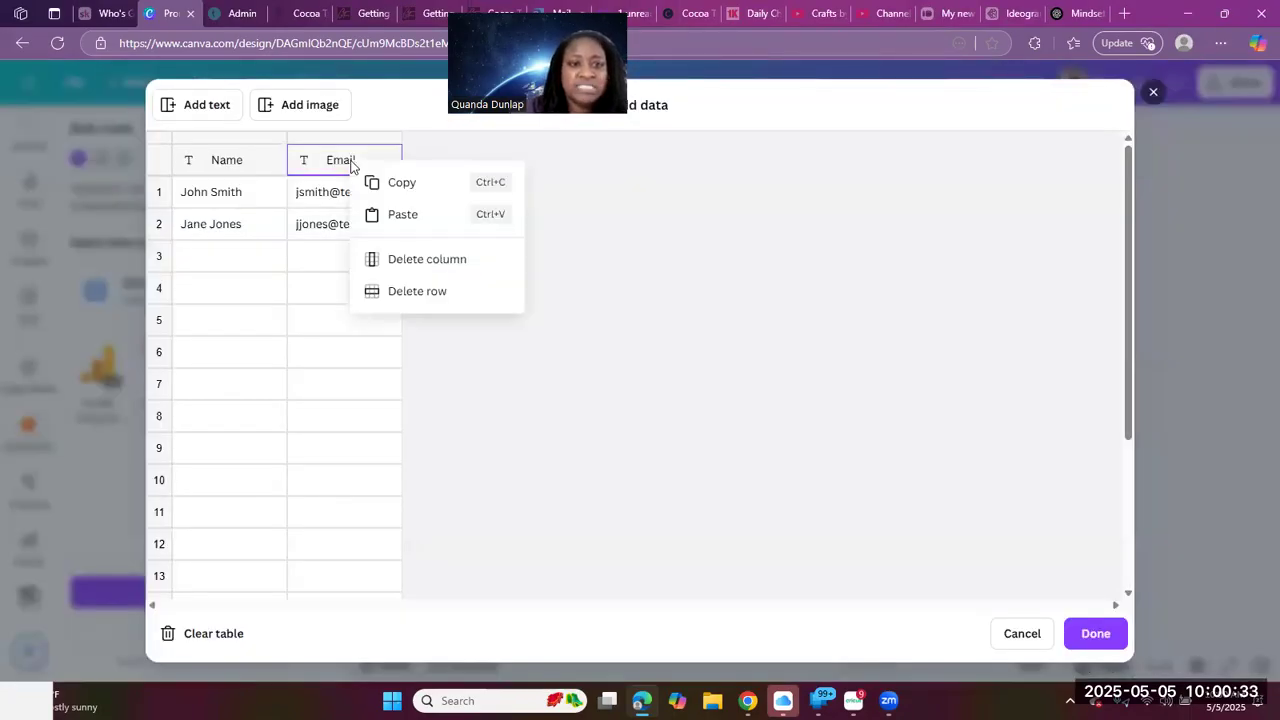
click(436, 262)
right_click(229, 199)
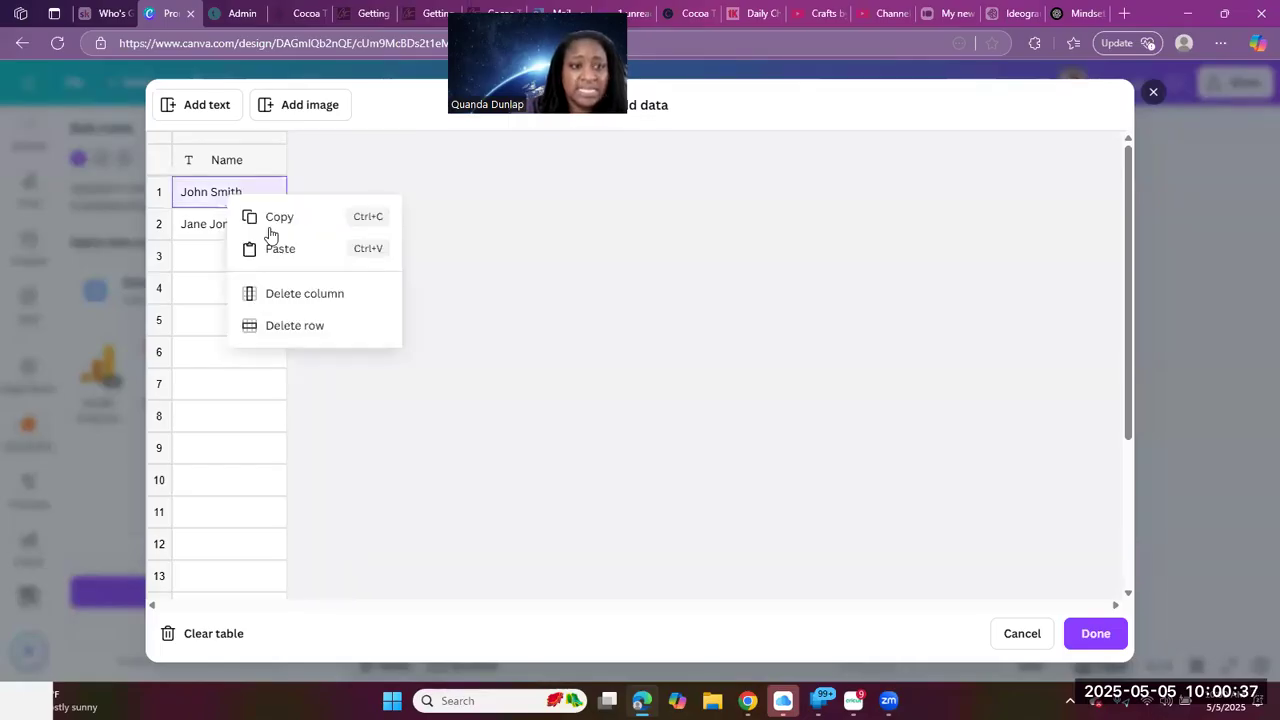
click(286, 326)
right_click(238, 198)
click(298, 325)
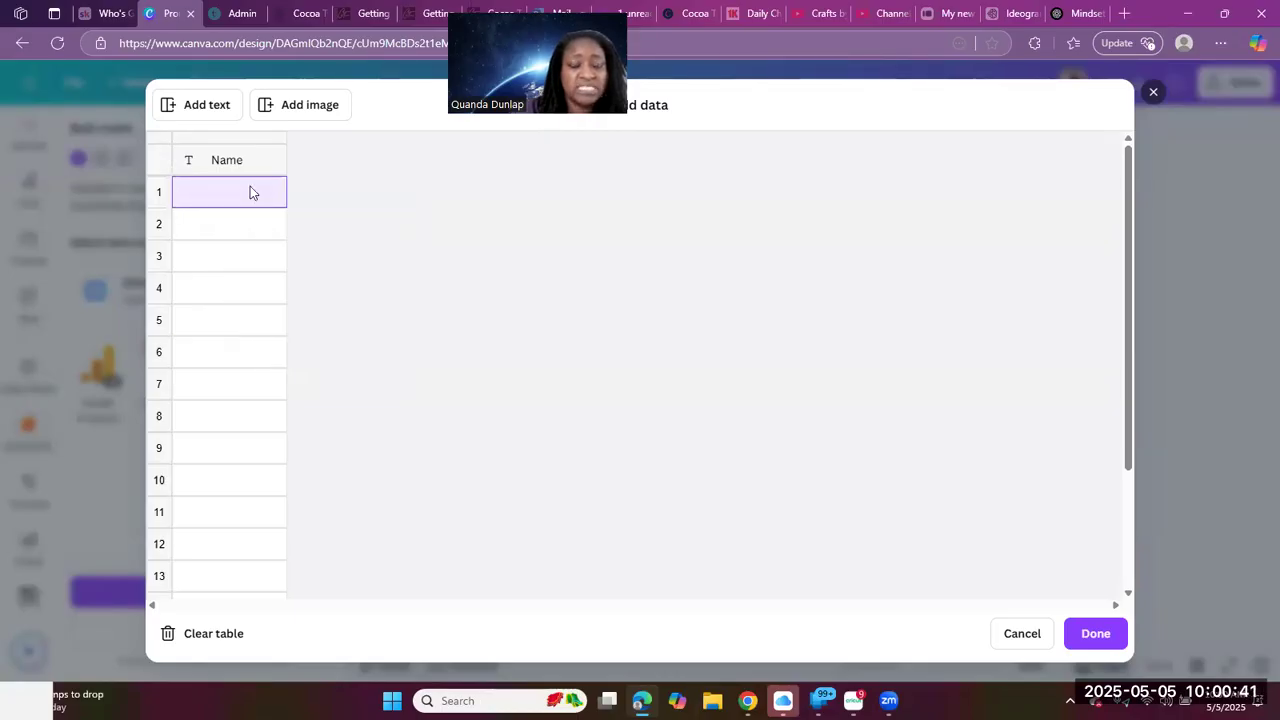
Rename the remaining Name column of the data table to "Prompt"
click(238, 162)
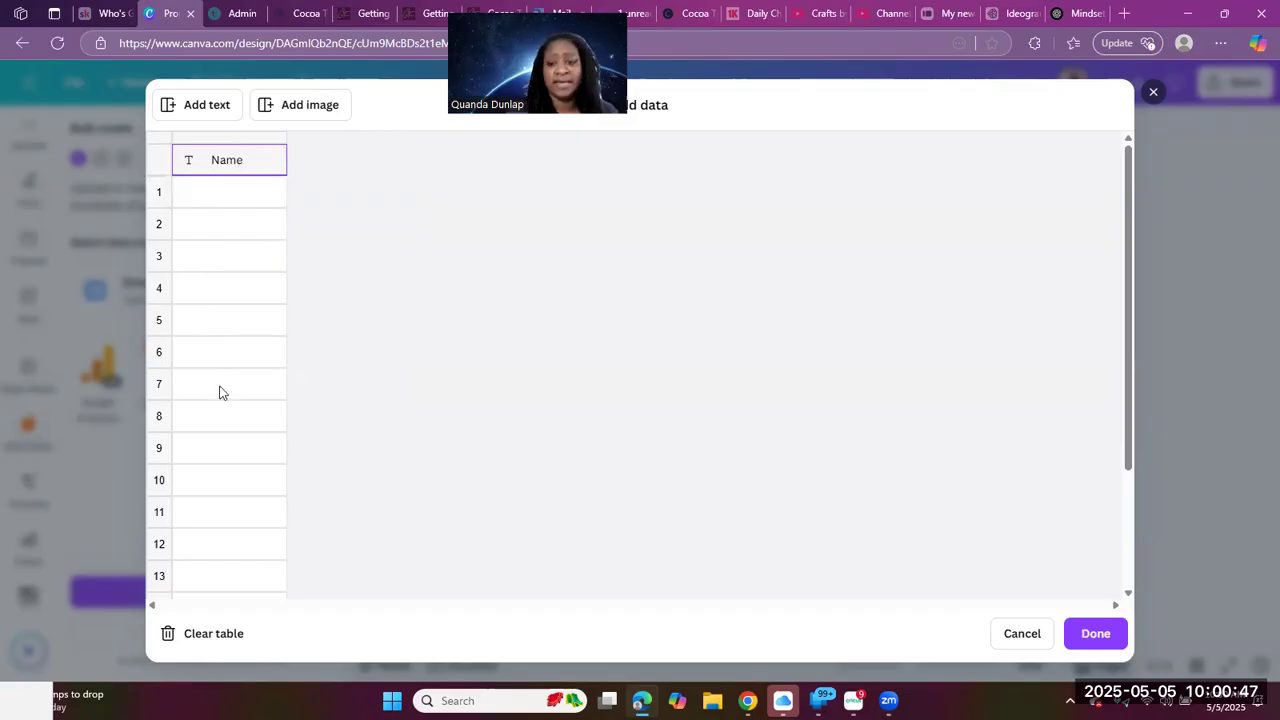
key(BackSpace)
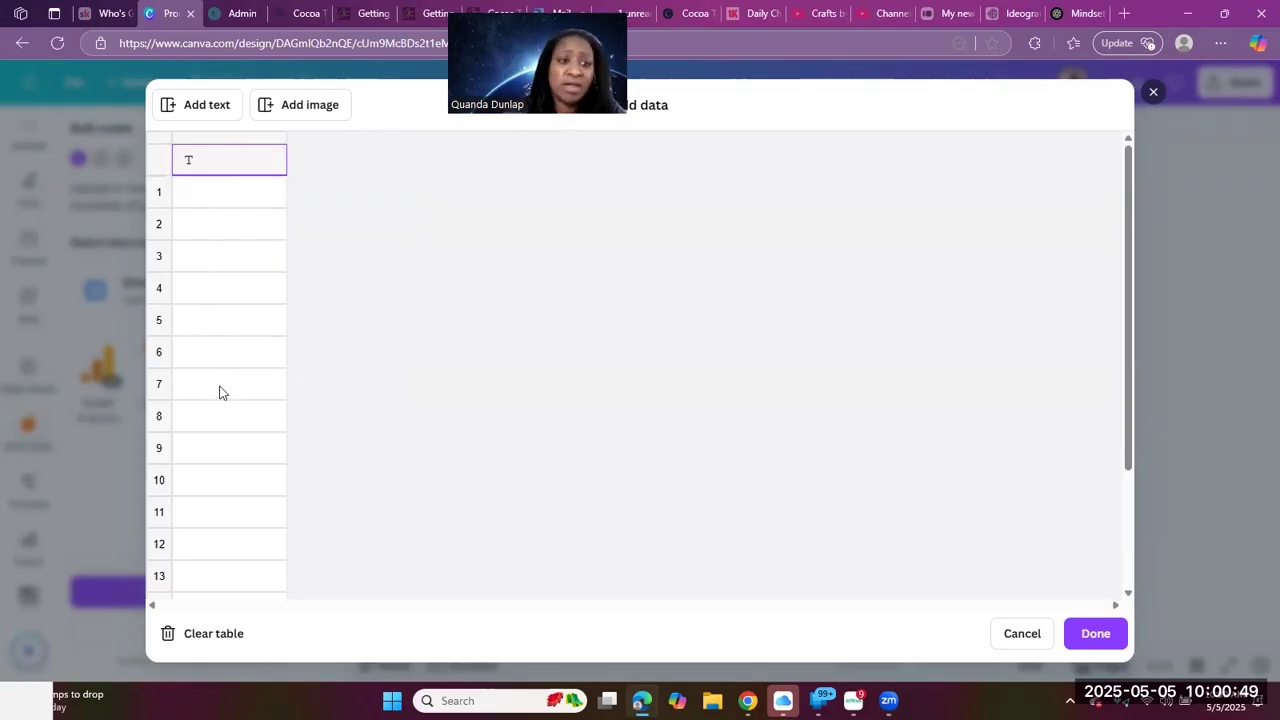
text(Promppt)
key(BackSpace)
key(BackSpace)
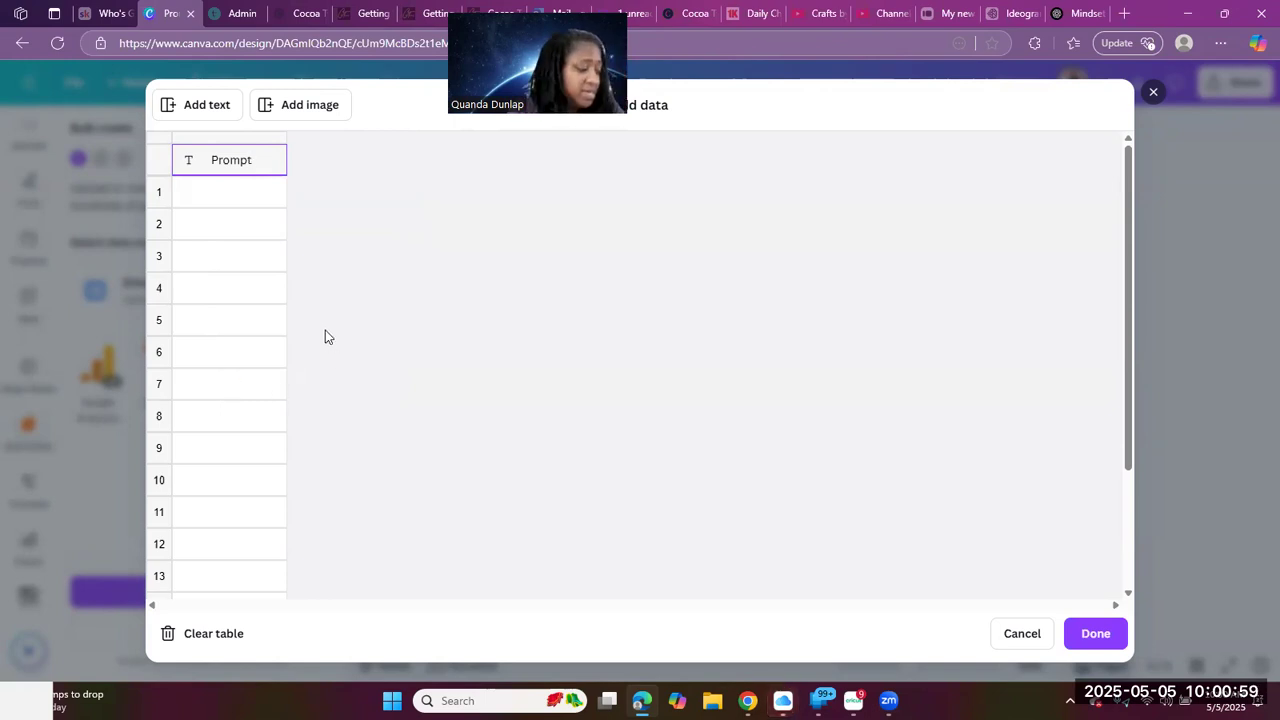
Paste the copied journal prompts into the Prompt column starting at row 1, and review the filled rows down to the end
click(238, 200)
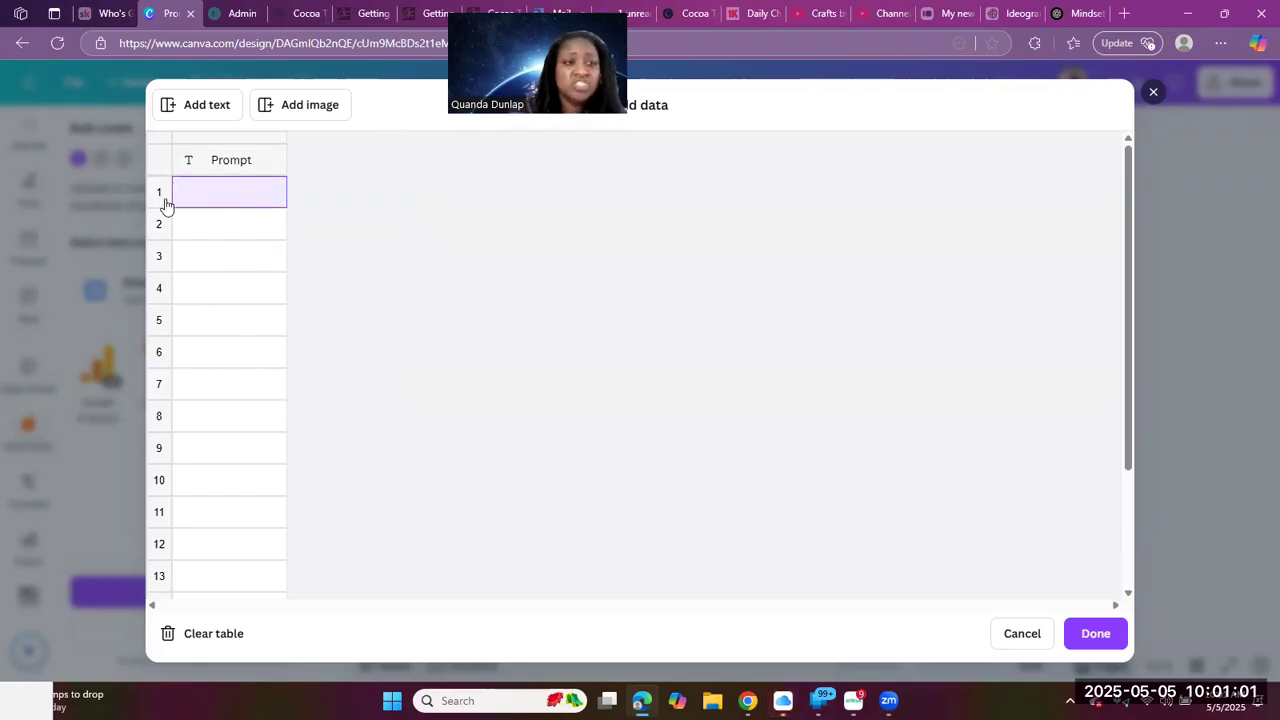
right_click(226, 203)
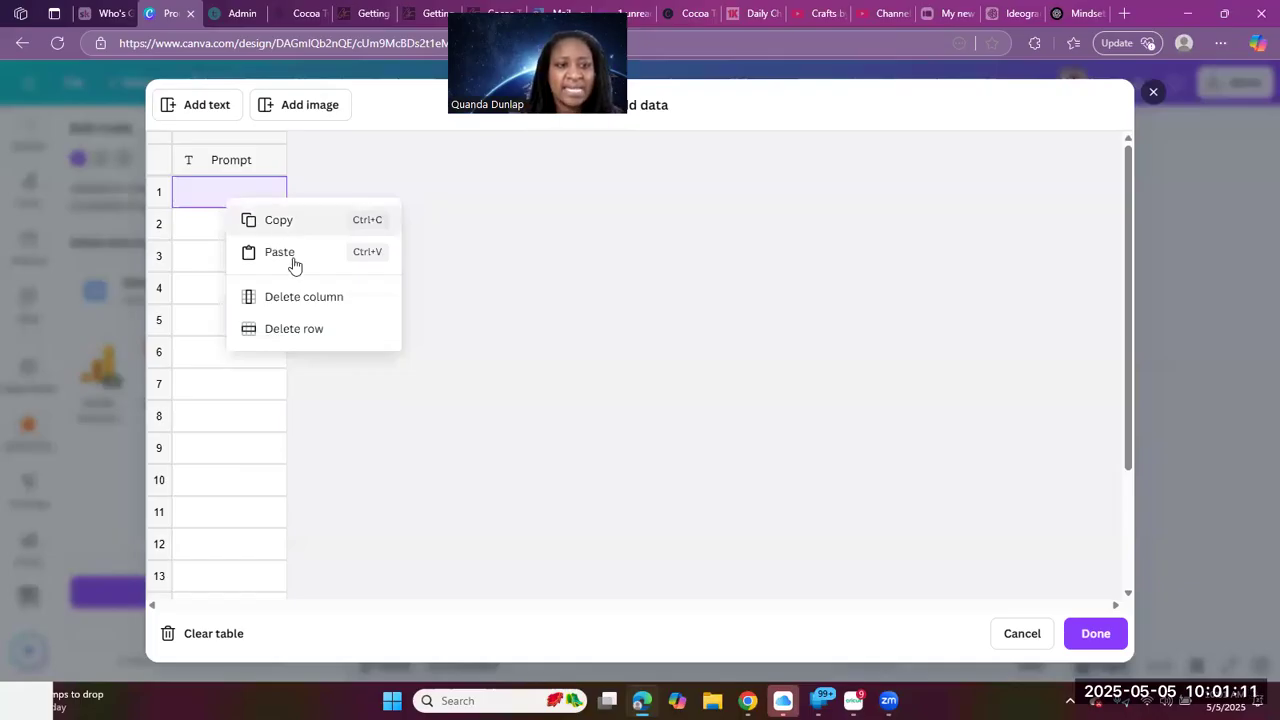
click(294, 264)
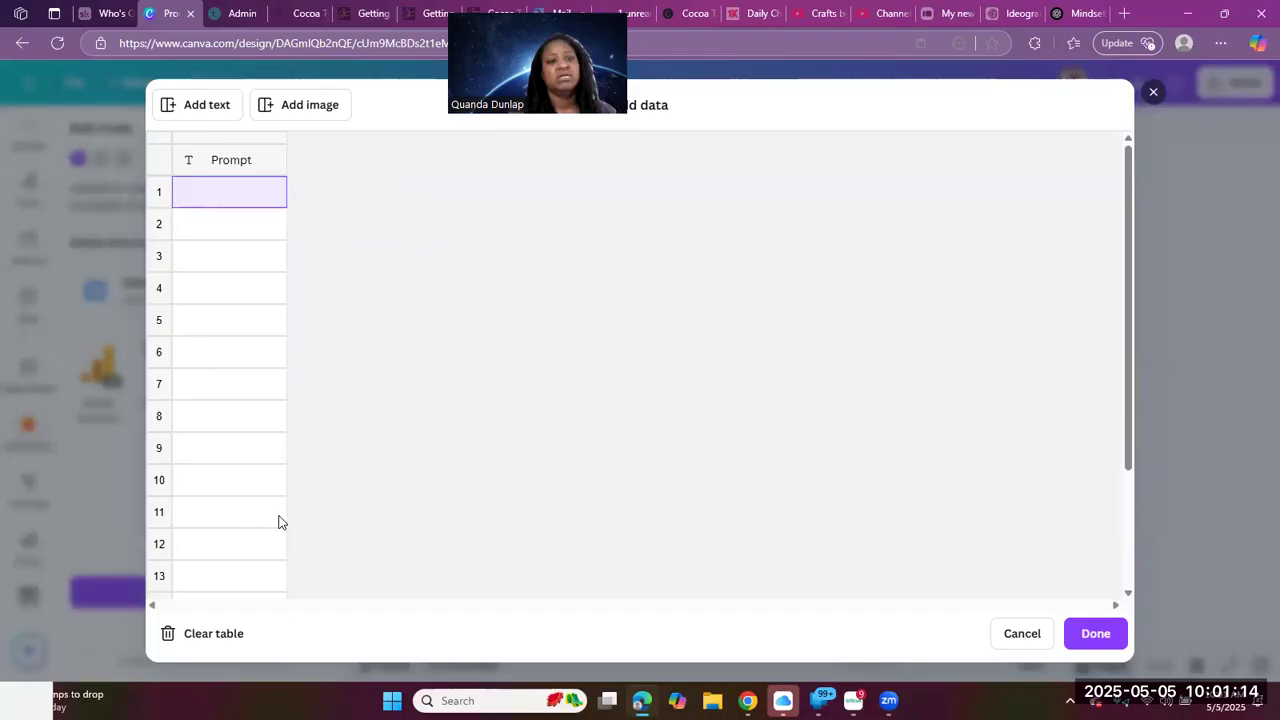
scroll(254, 486, down, 5)
scroll(255, 484, down, 5)
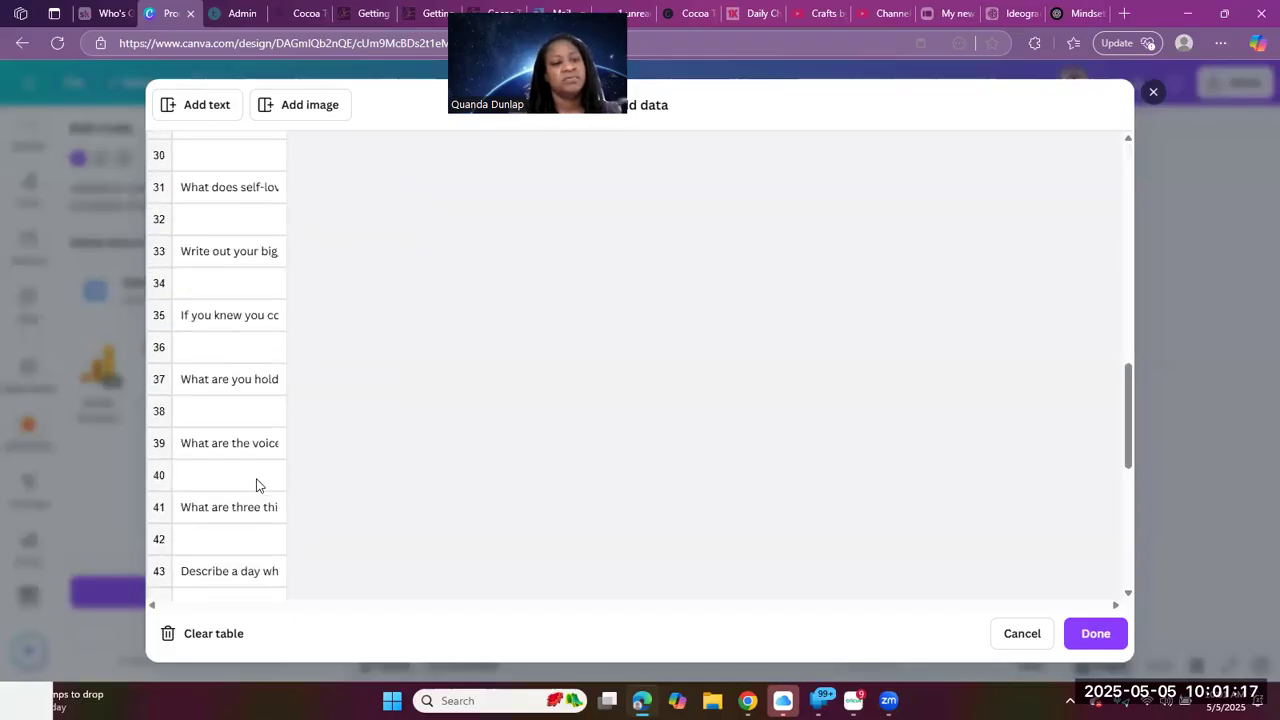
scroll(256, 490, down, 5)
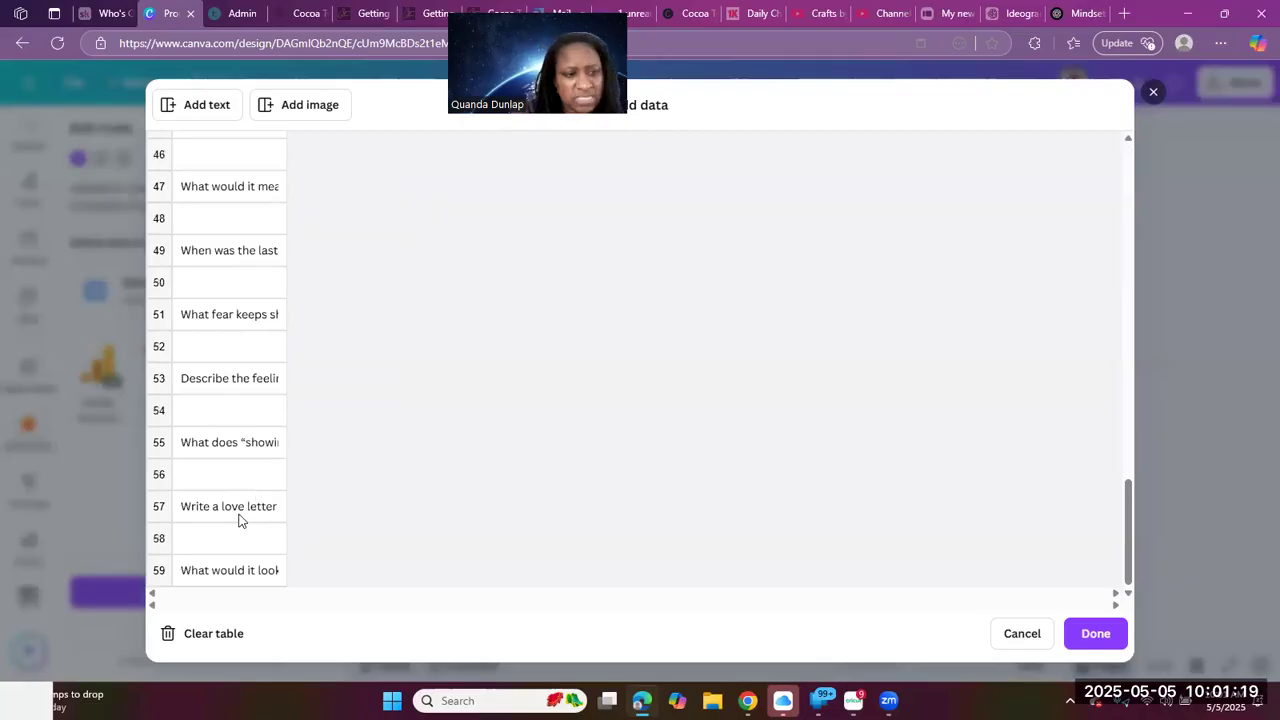
scroll(239, 519, up, 4)
scroll(239, 519, down, 4)
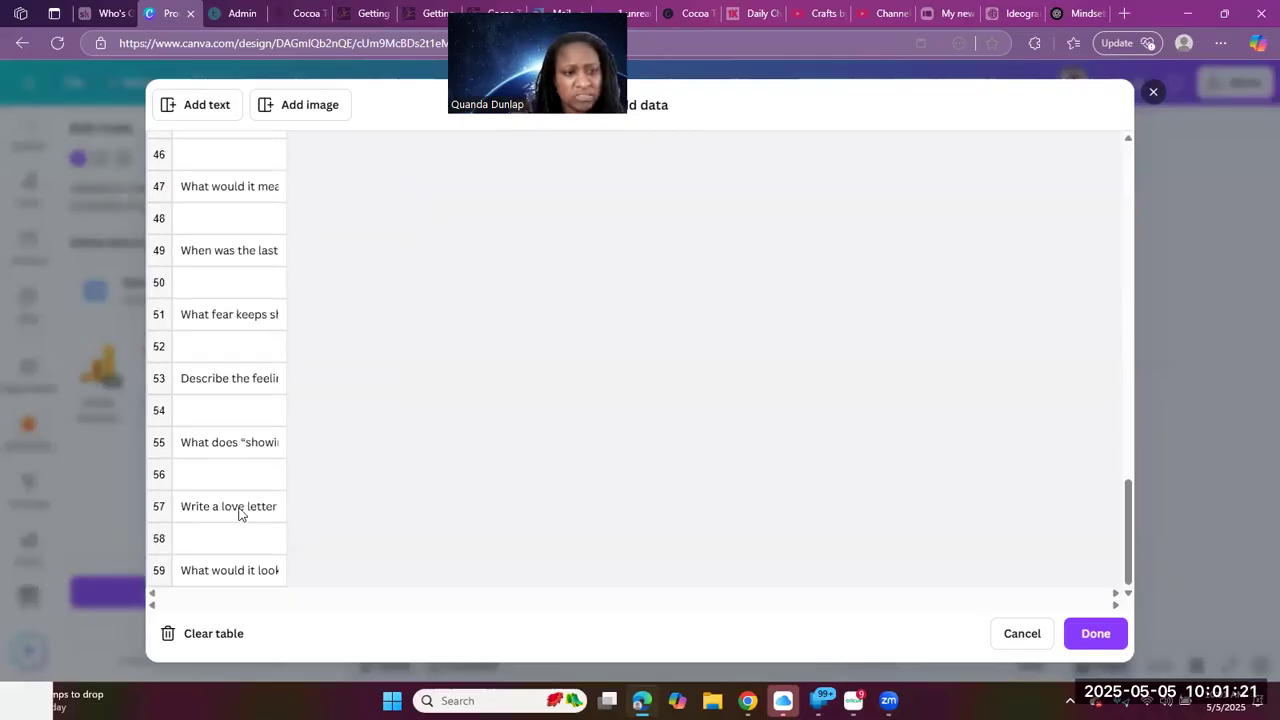
scroll(238, 512, up, 12)
scroll(237, 500, up, 3)
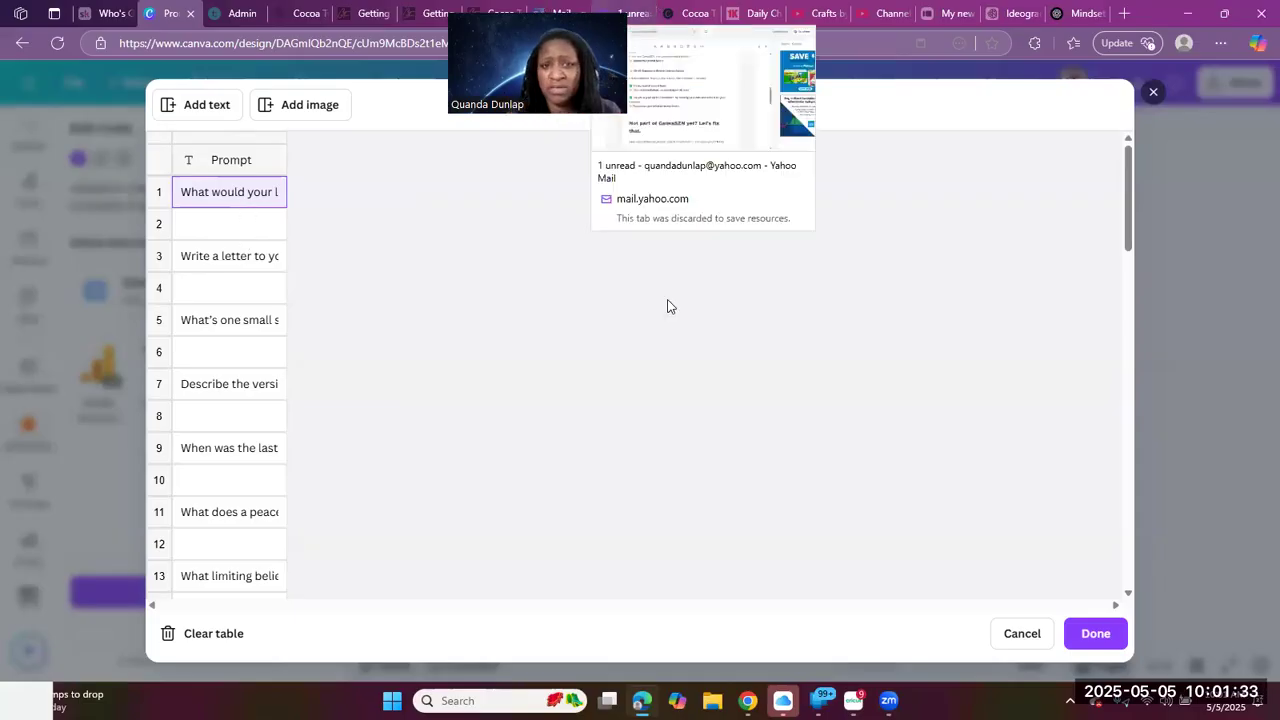
Finish the data entry and connect the page's "Prompt" text box to the Prompt data field
click(1096, 634)
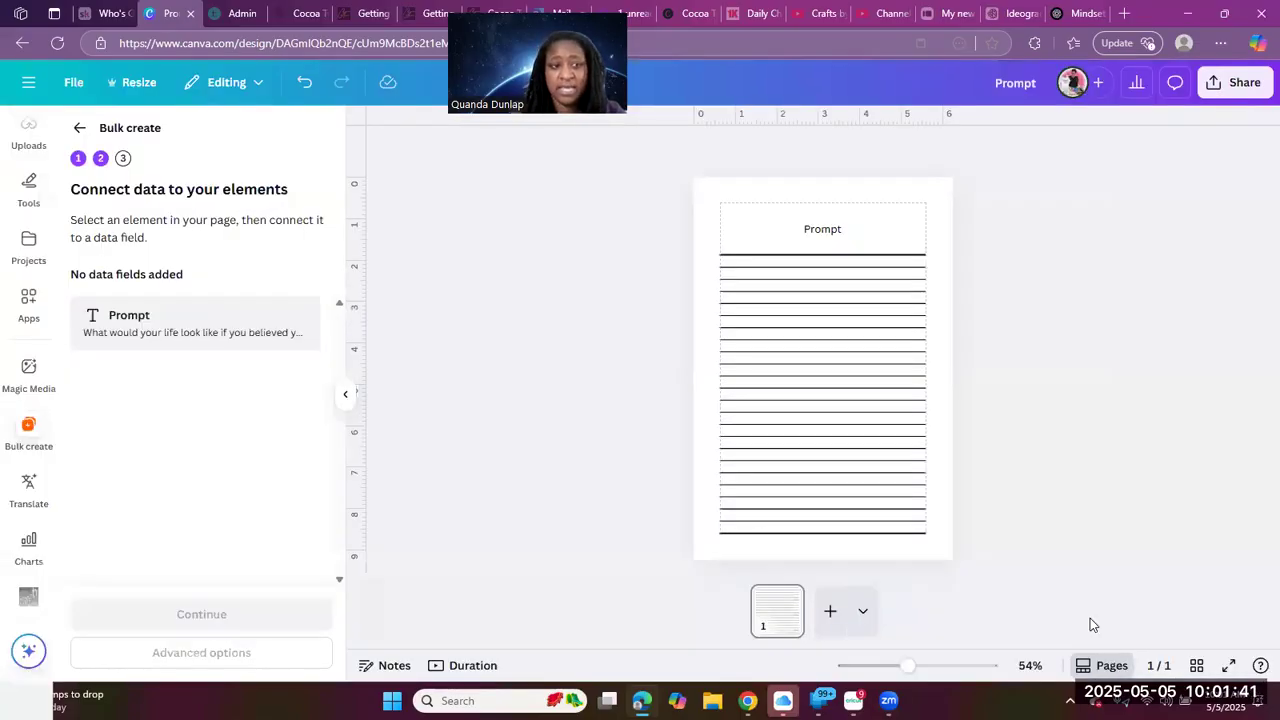
click(829, 234)
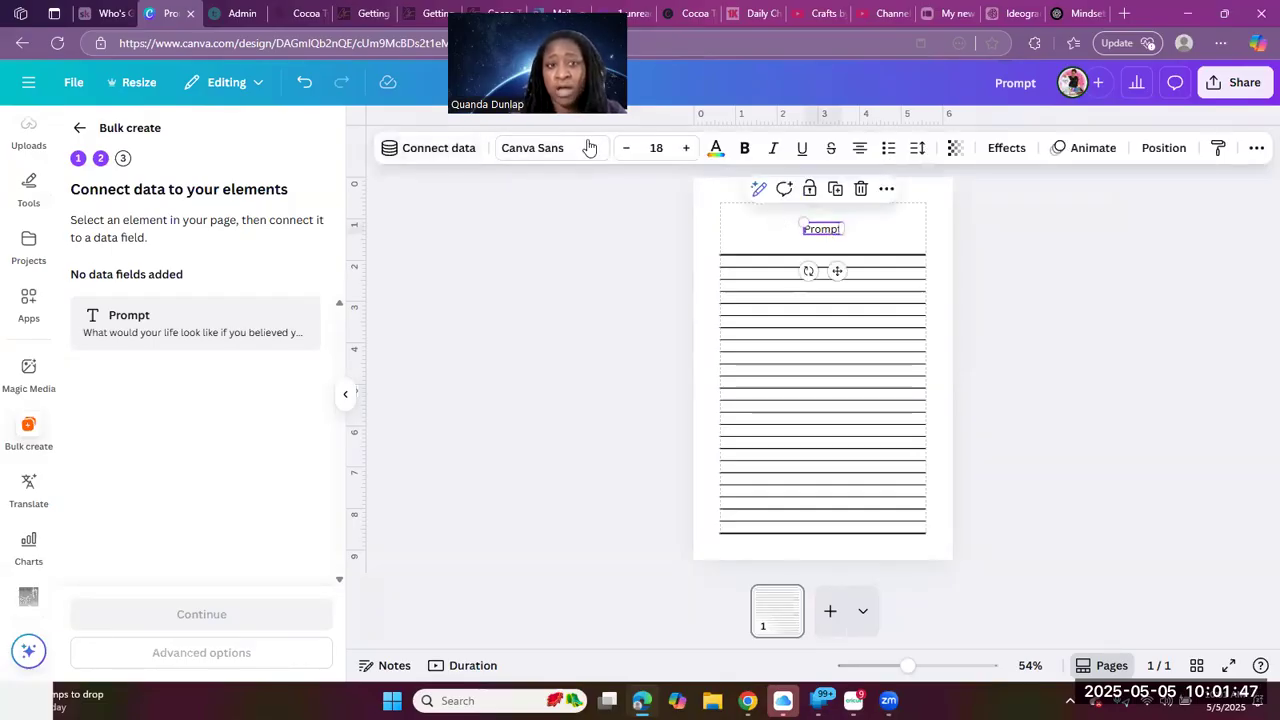
click(427, 160)
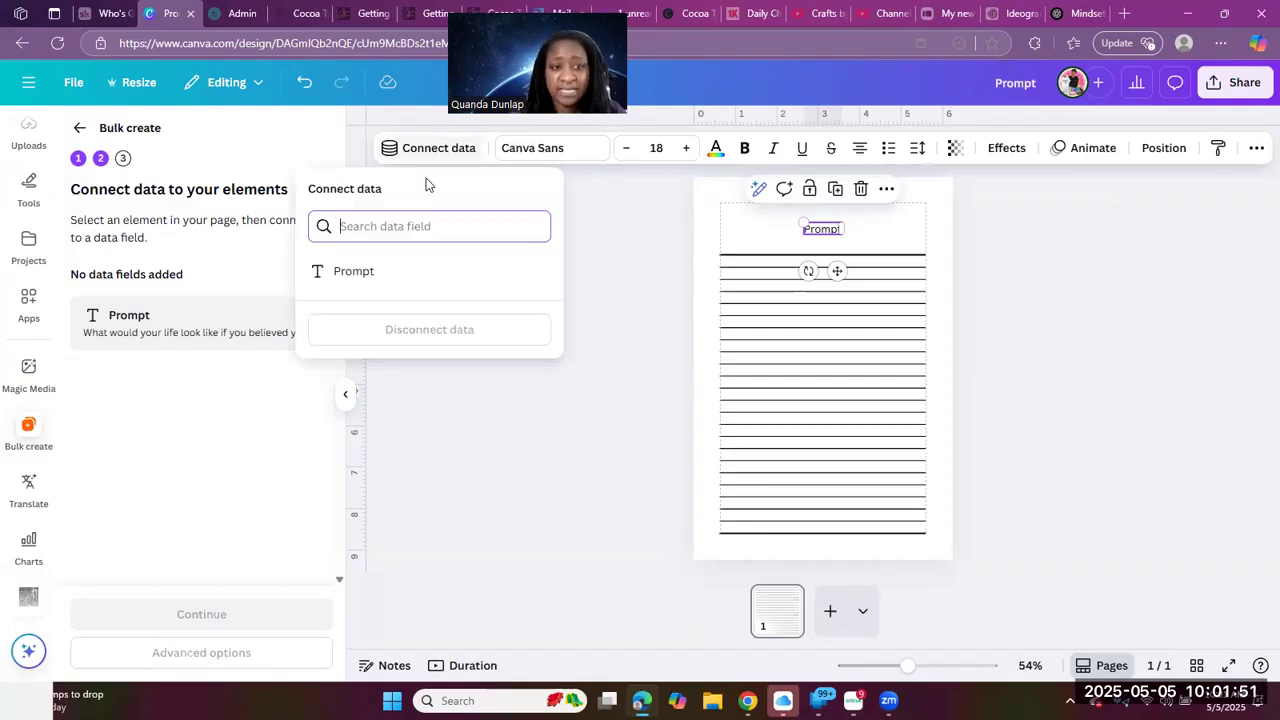
click(353, 274)
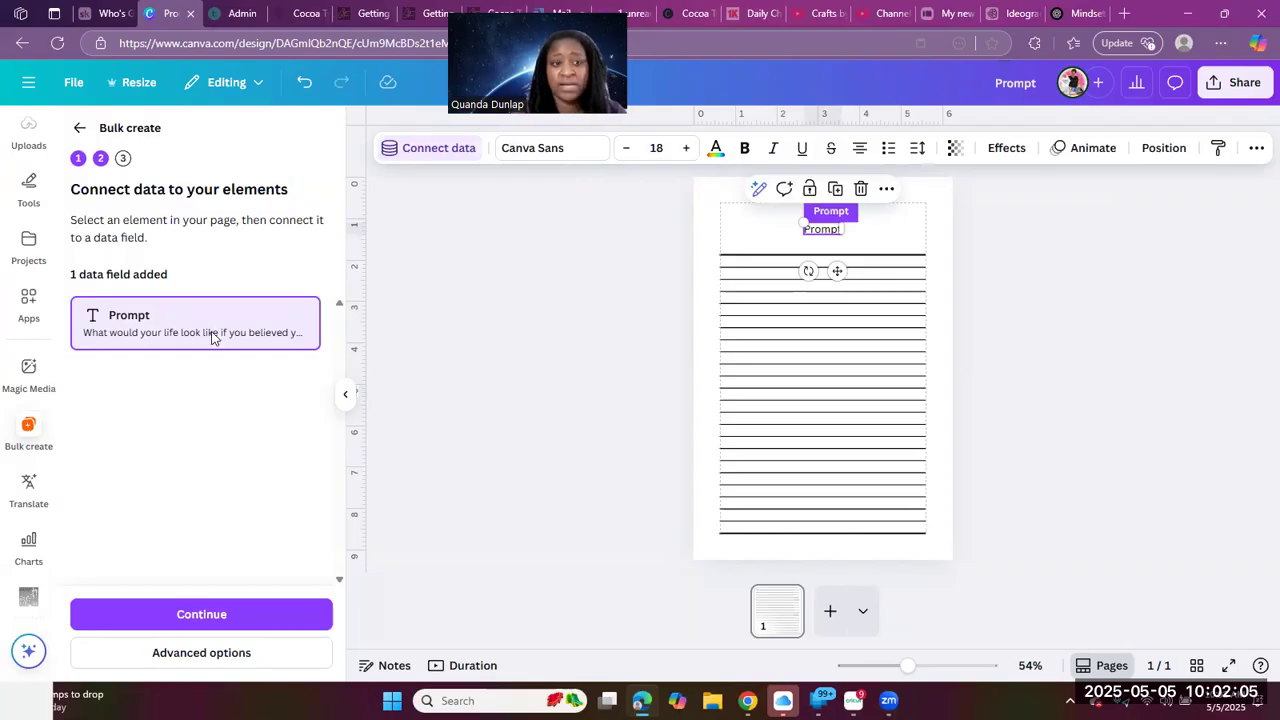
Generate the 30 designs from all the selected prompts and open the projects folder that holds them
click(222, 620)
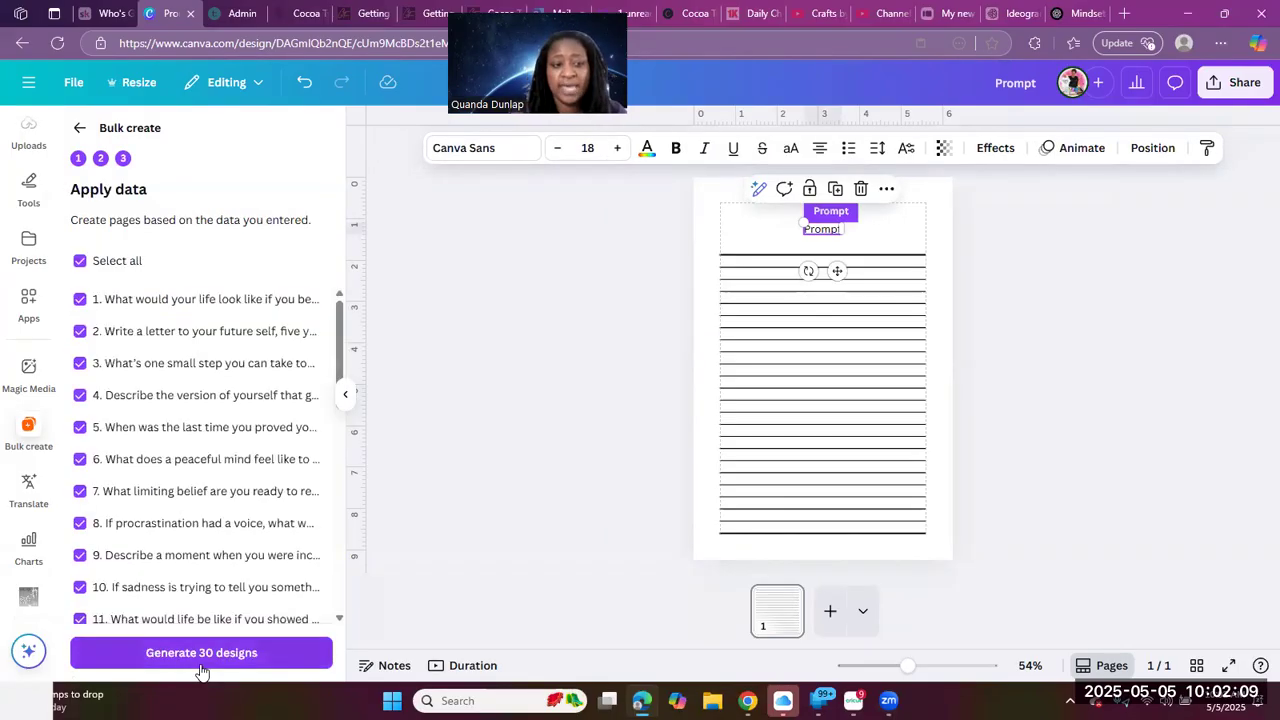
click(198, 664)
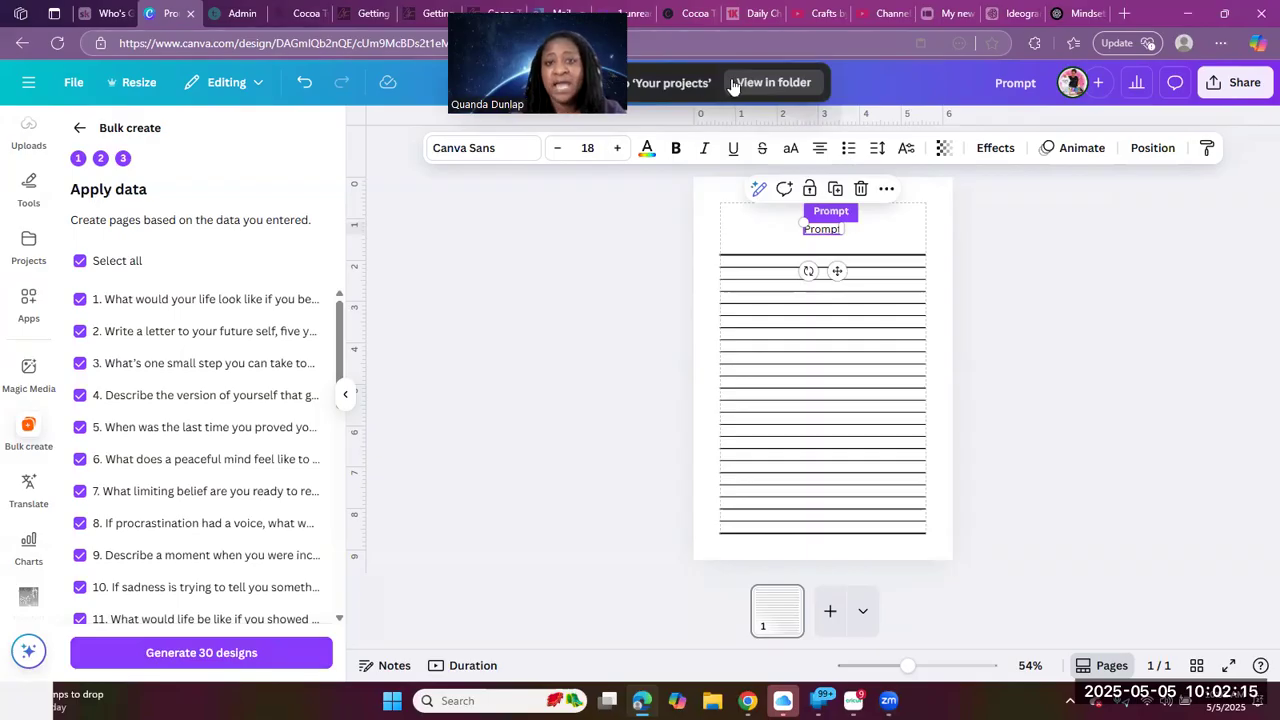
click(772, 83)
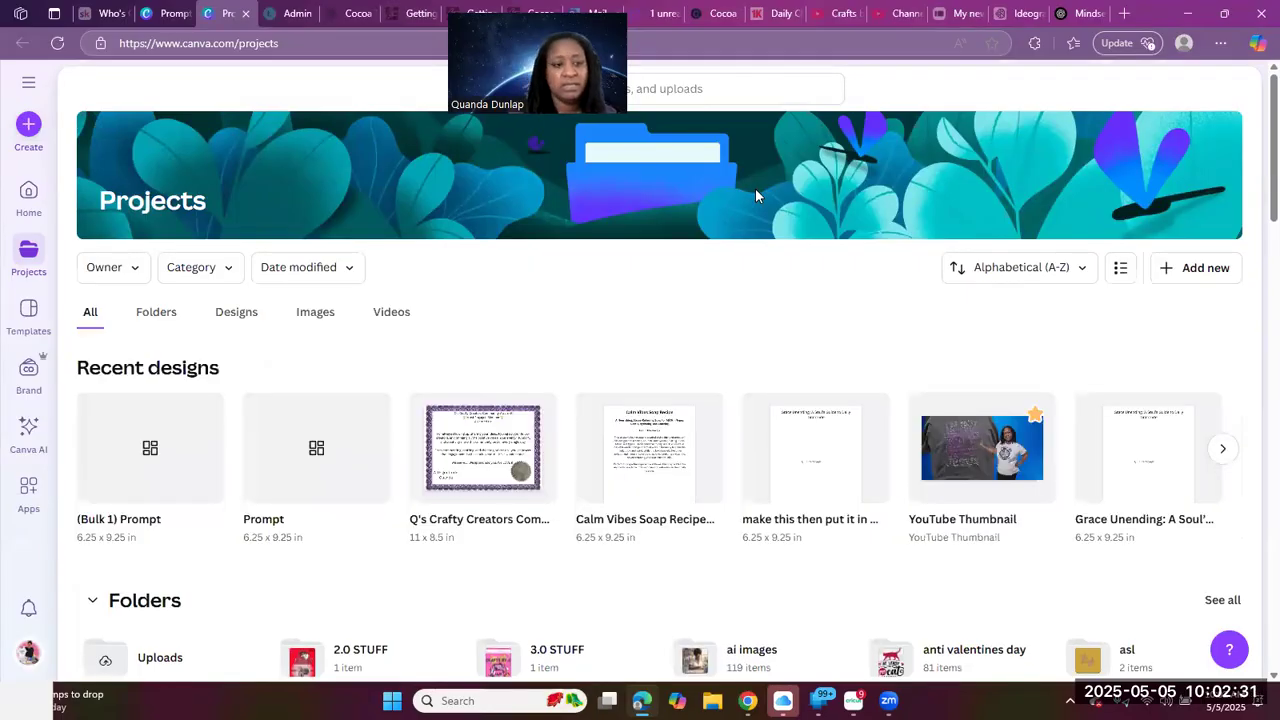
Open the "(Bulk 1) Prompt" design and inspect the generated prompts on pages 4 and 7
click(152, 452)
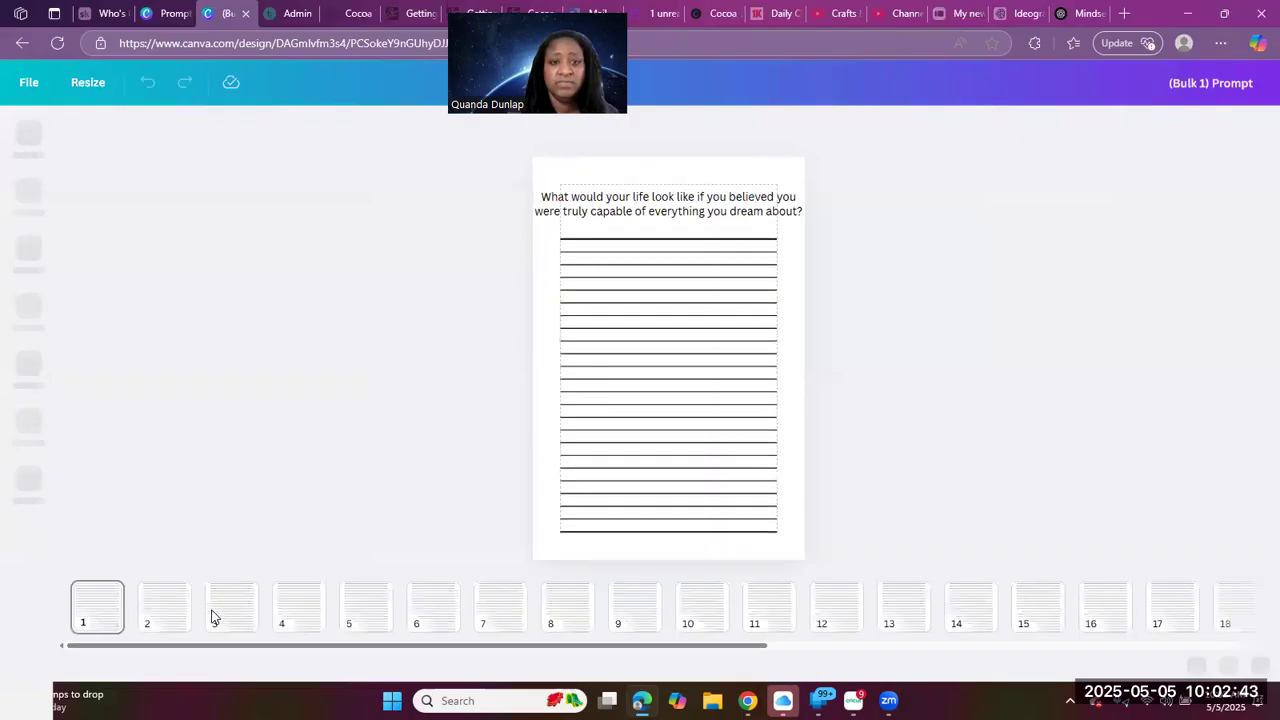
click(299, 606)
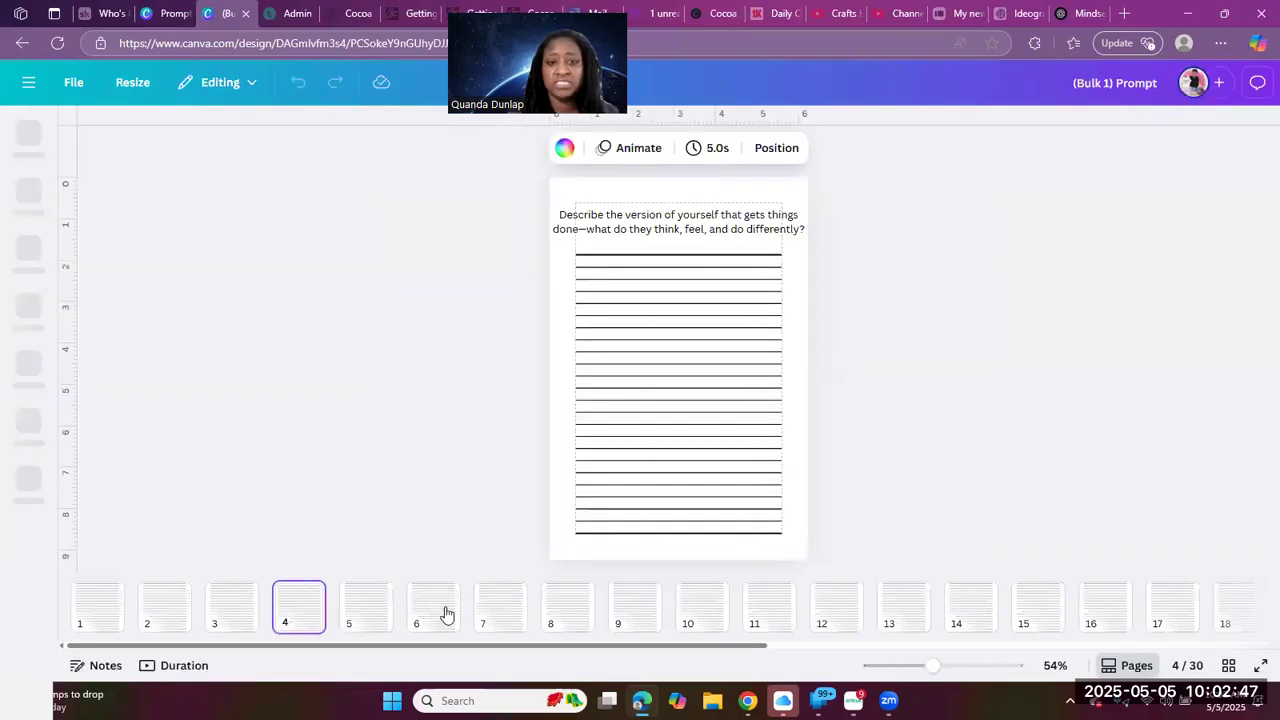
click(508, 620)
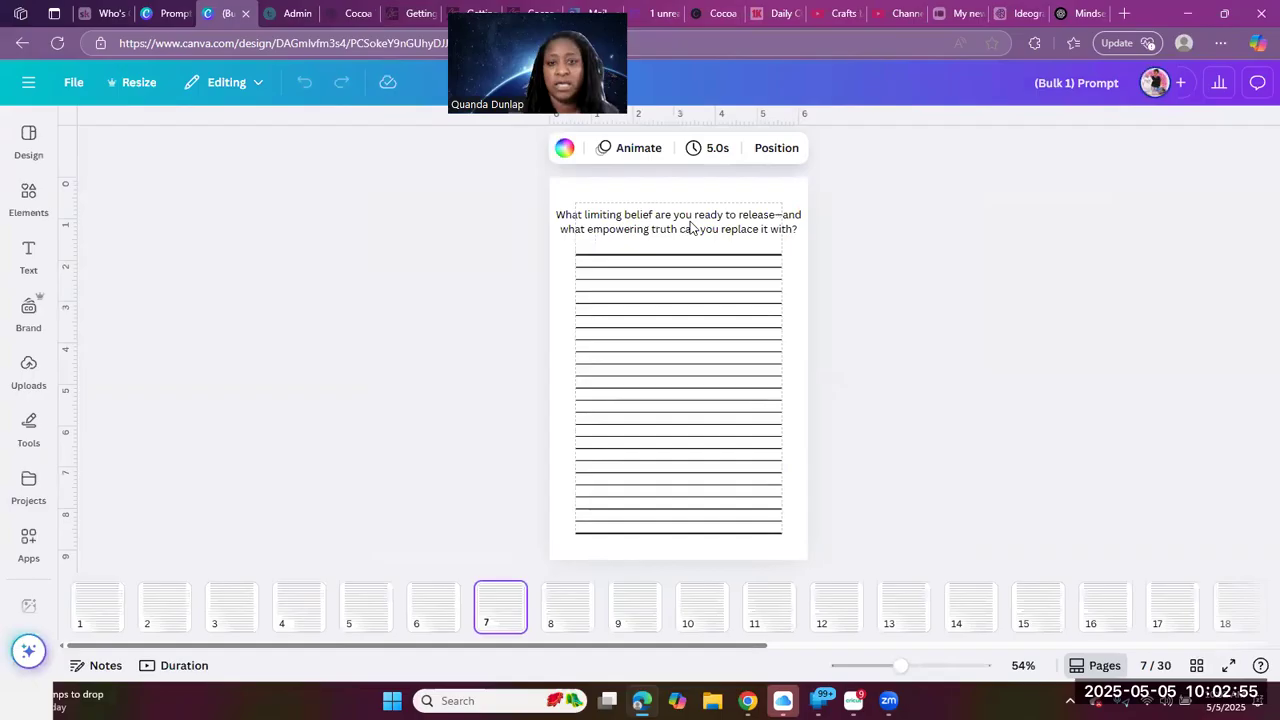
Narrow page 1's prompt text box to the width of the writing lines and move it down inside the margin
scroll(690, 228, up, 6)
click(690, 228)
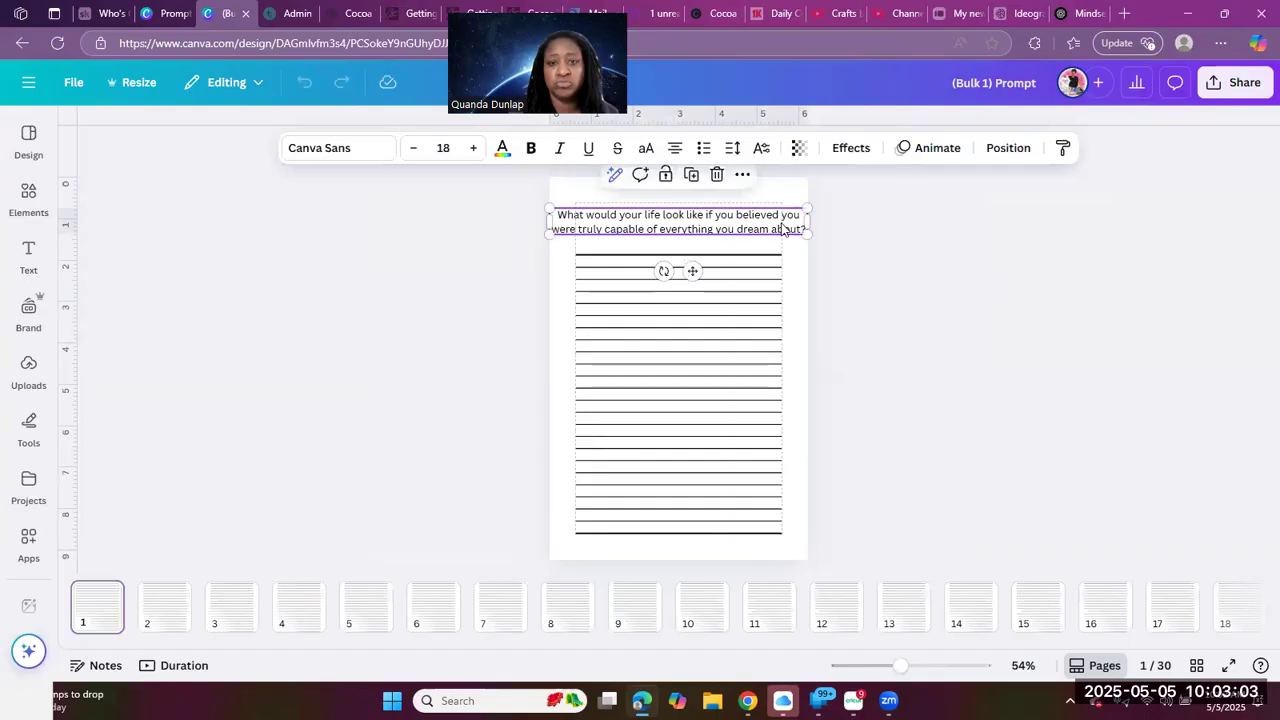
drag(807, 222, 782, 216)
key(Escape)
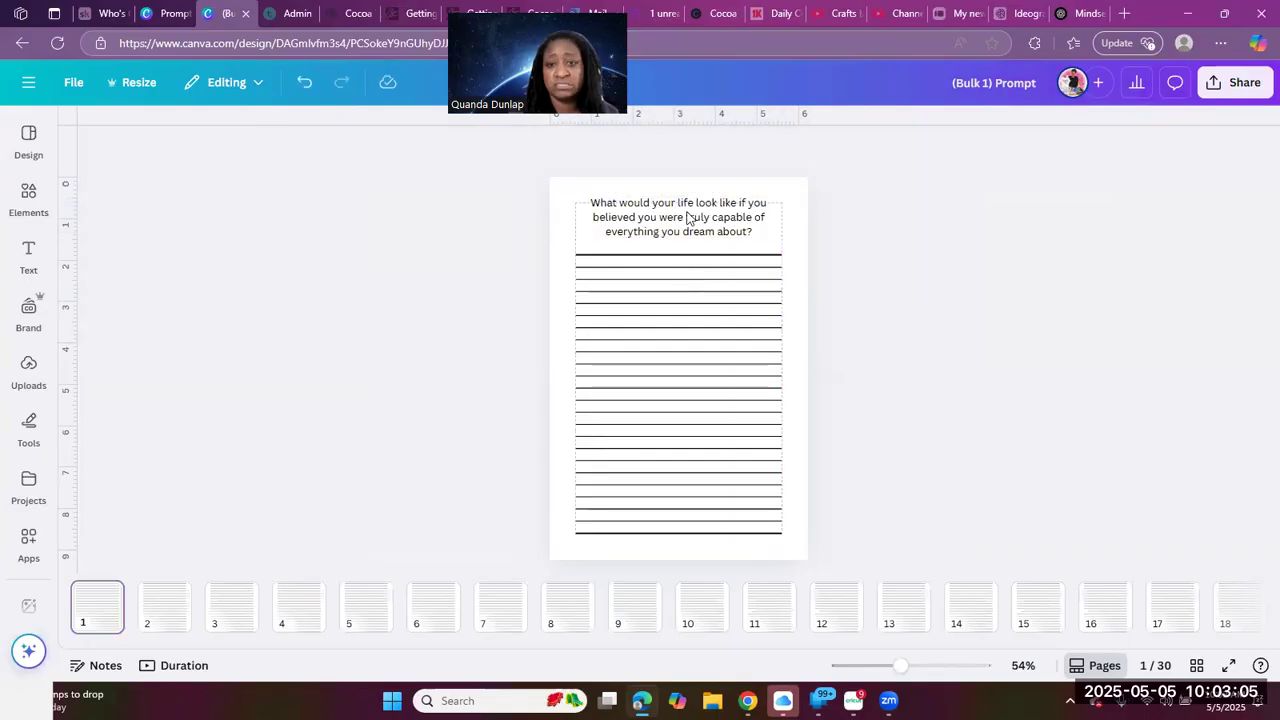
click(687, 218)
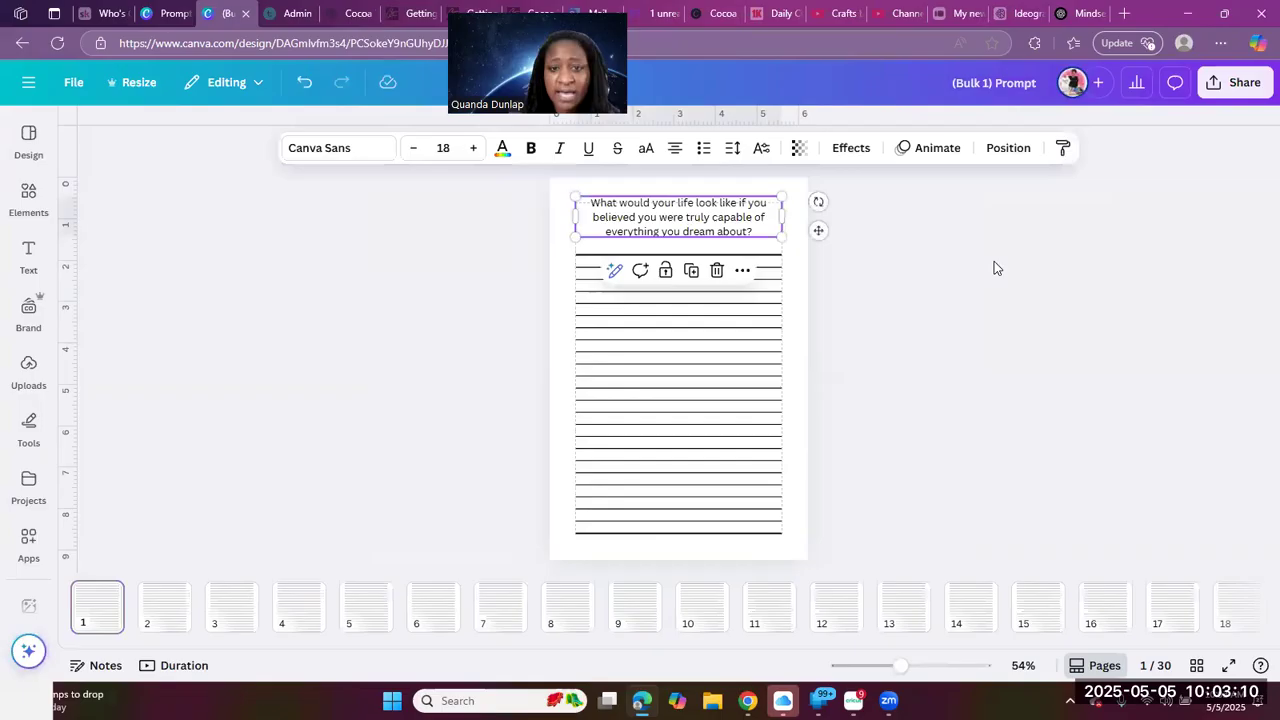
key(Down)
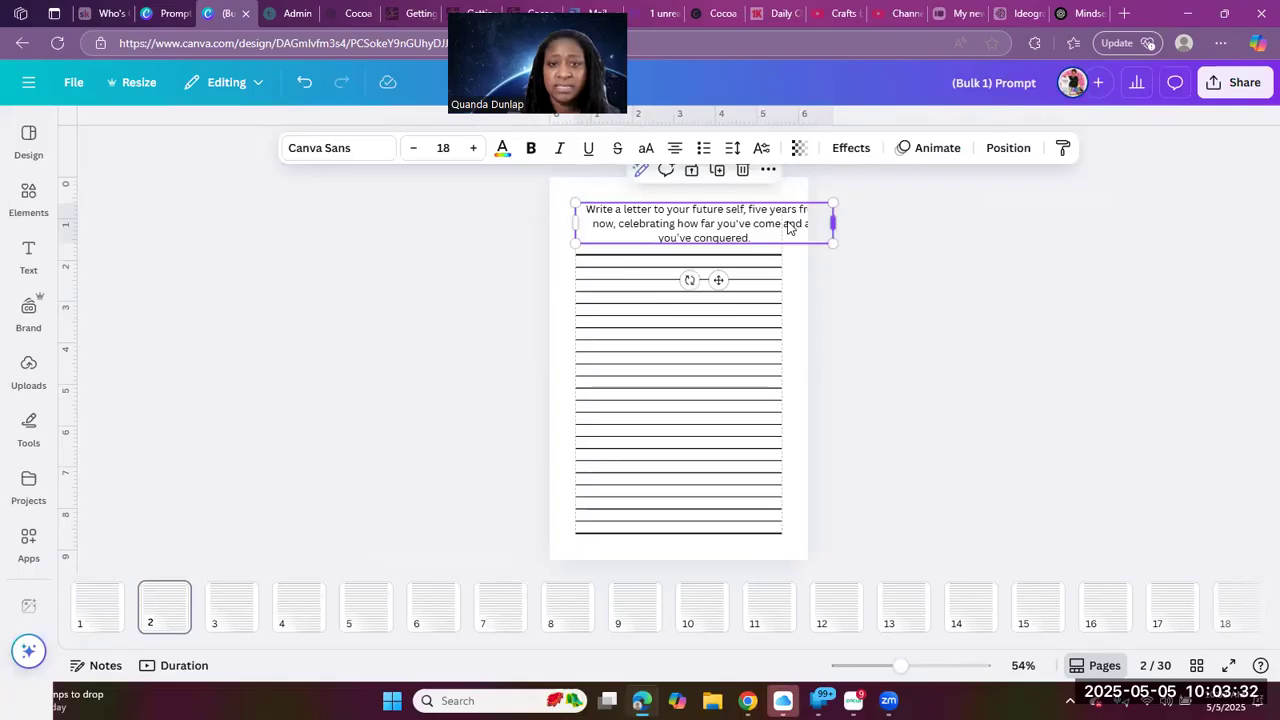
Fit the prompt text boxes on pages 2 and 3 to the writing lines' width, with page 3's centred above the lines
scroll(788, 225, down, 3)
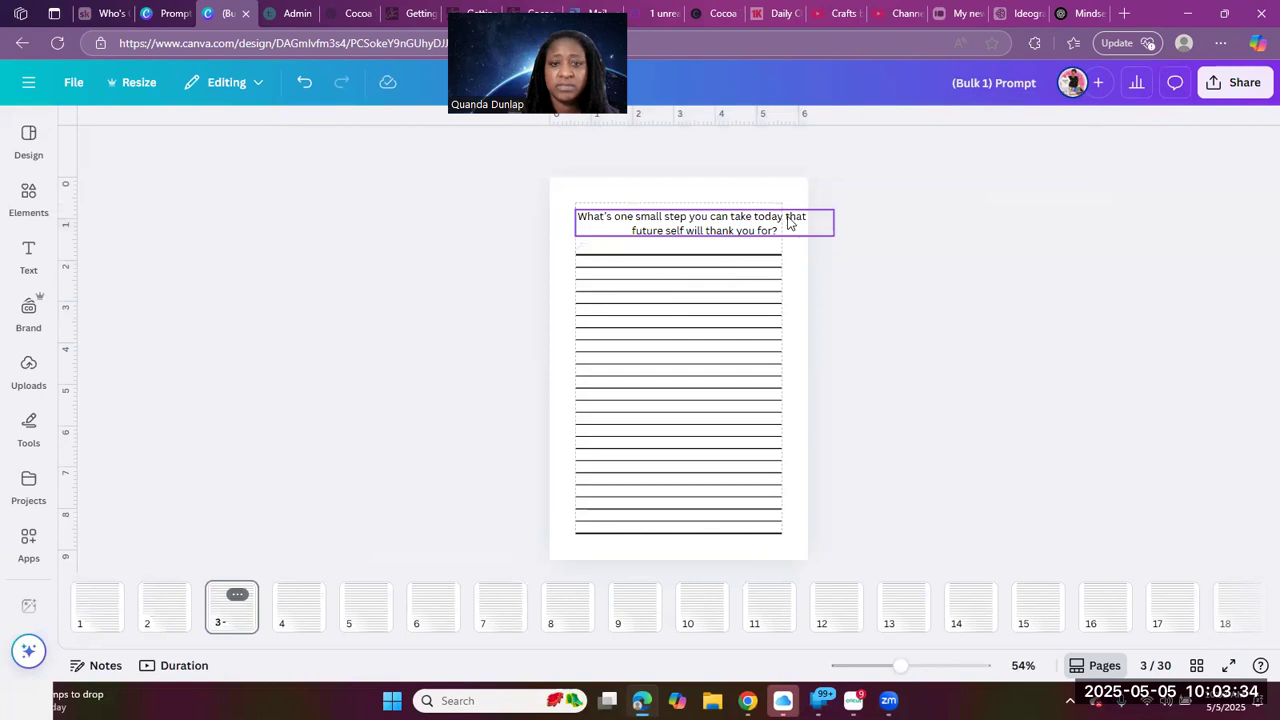
click(788, 222)
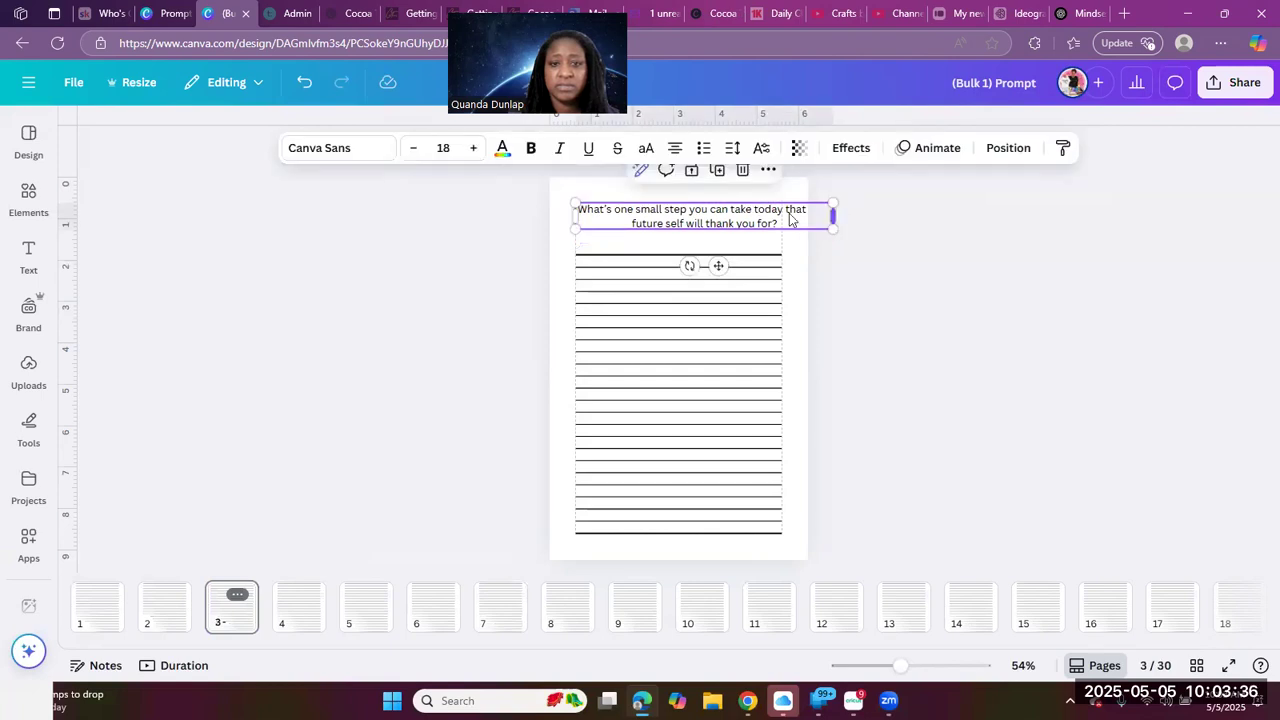
click(845, 408)
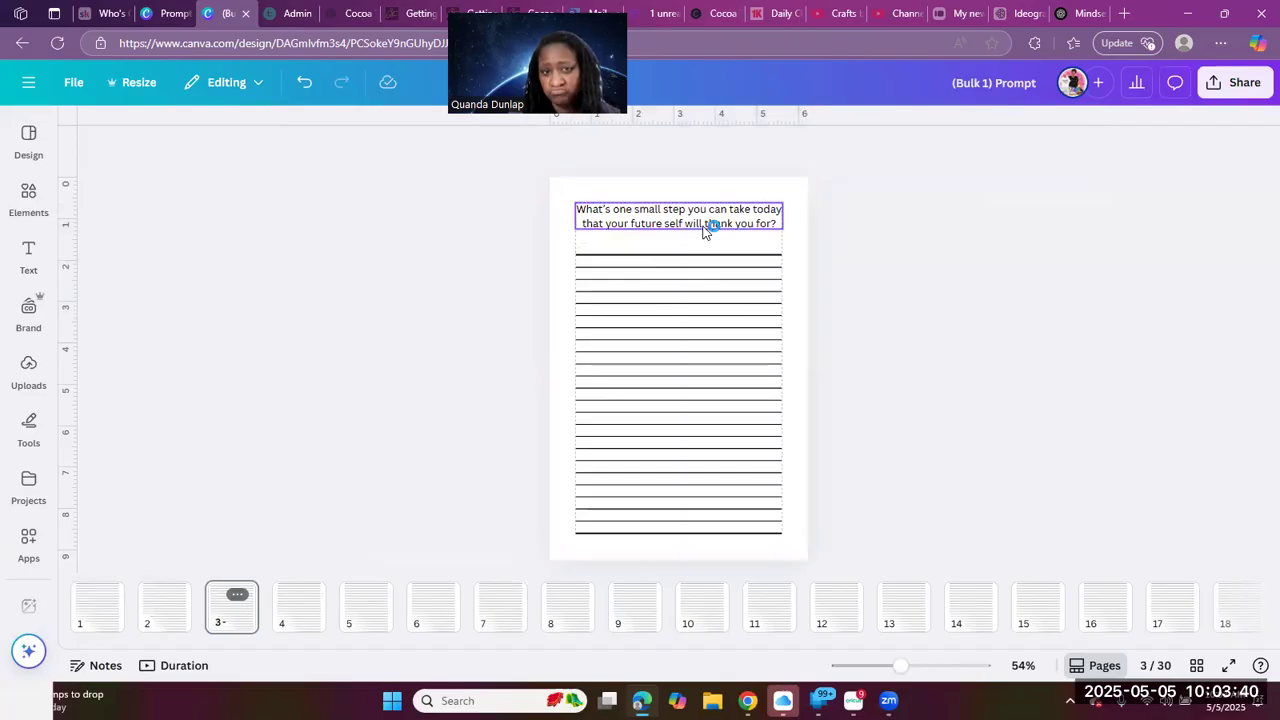
drag(706, 235, 709, 240)
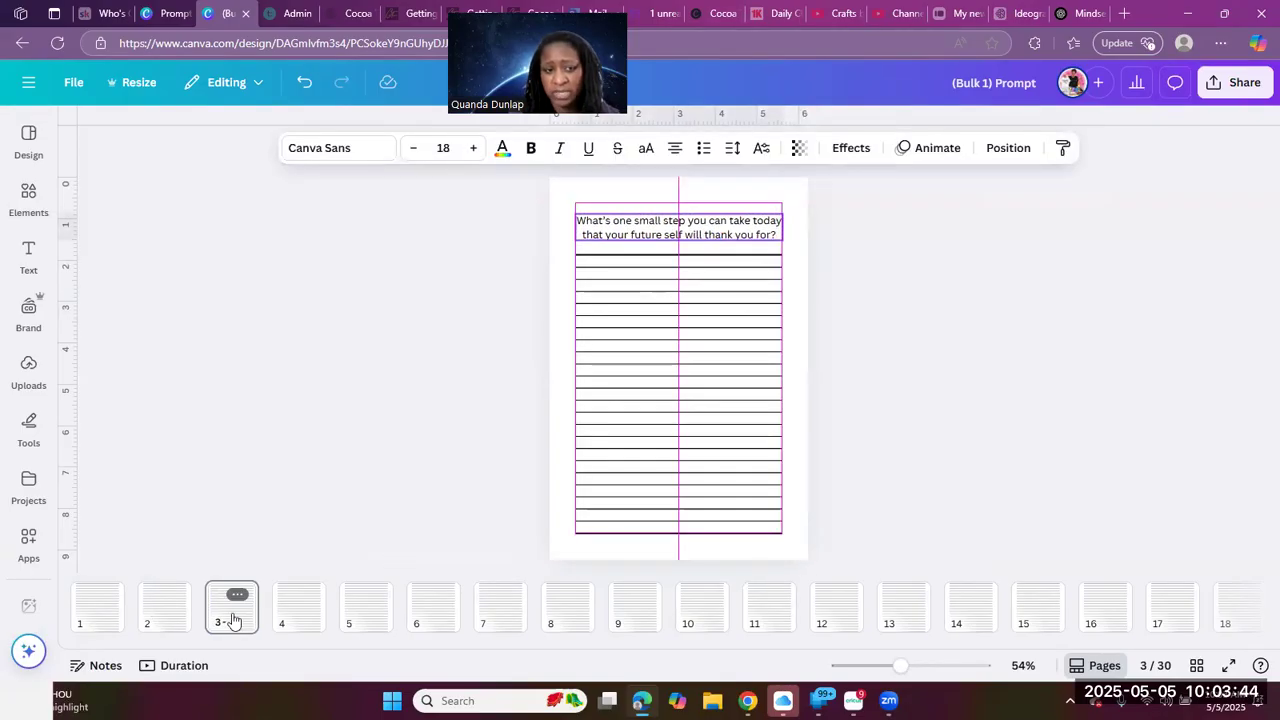
Compare the prompt placement on pages 1, 2 and 3
click(163, 605)
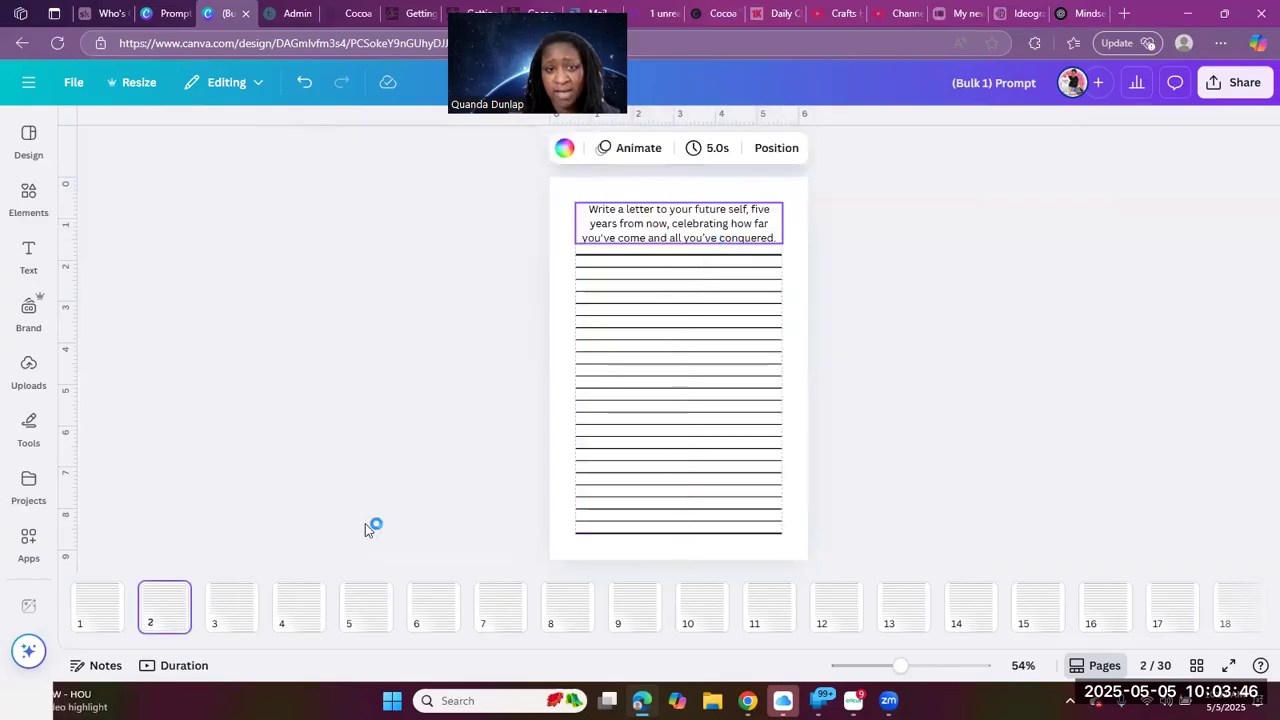
click(108, 609)
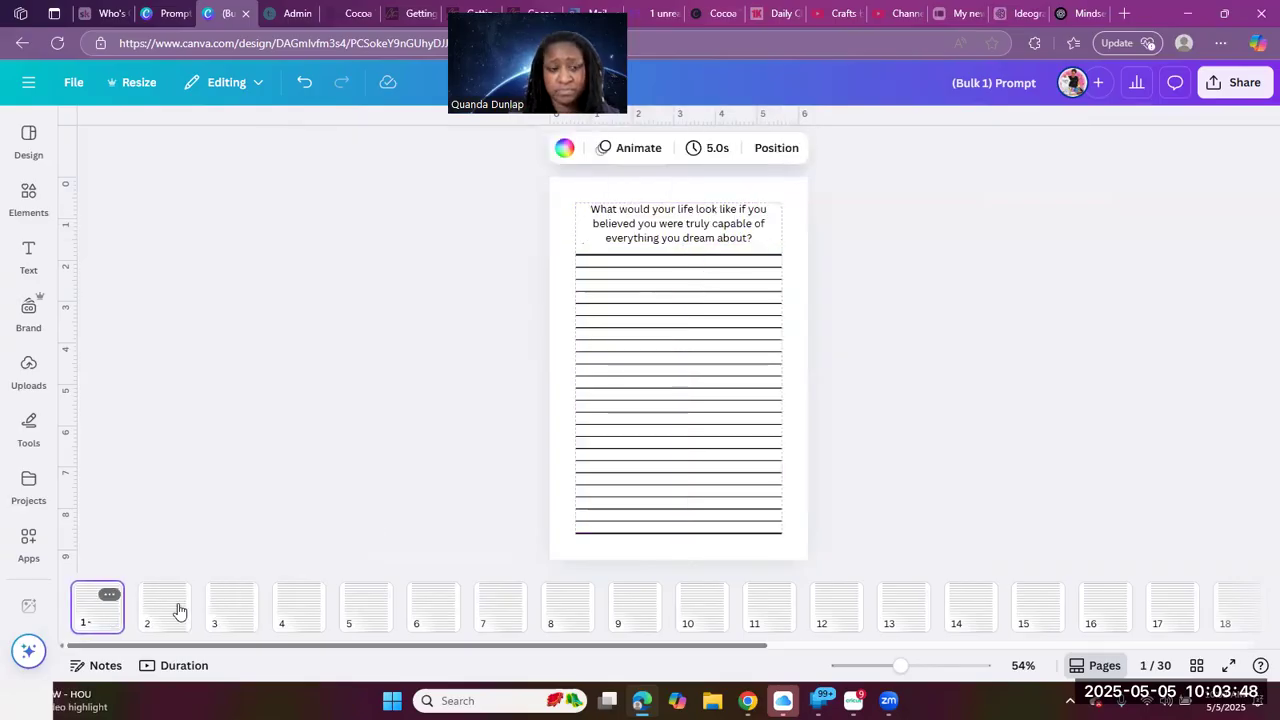
click(178, 610)
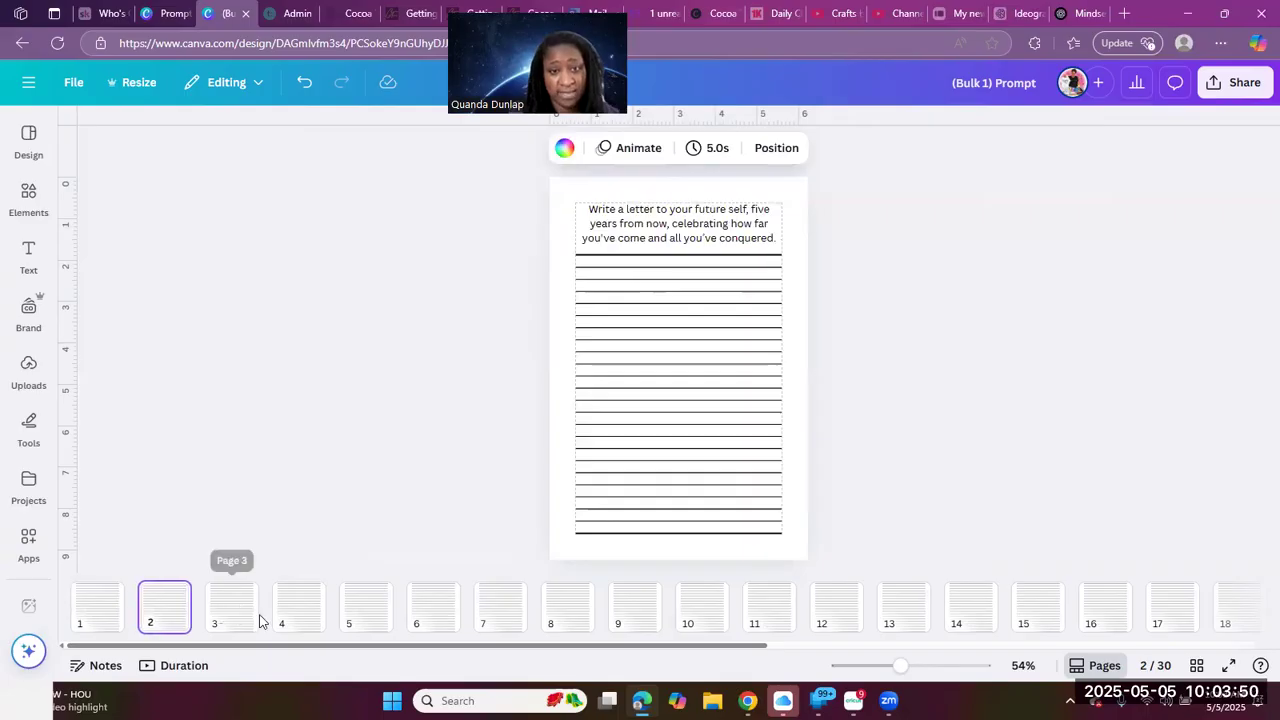
click(256, 618)
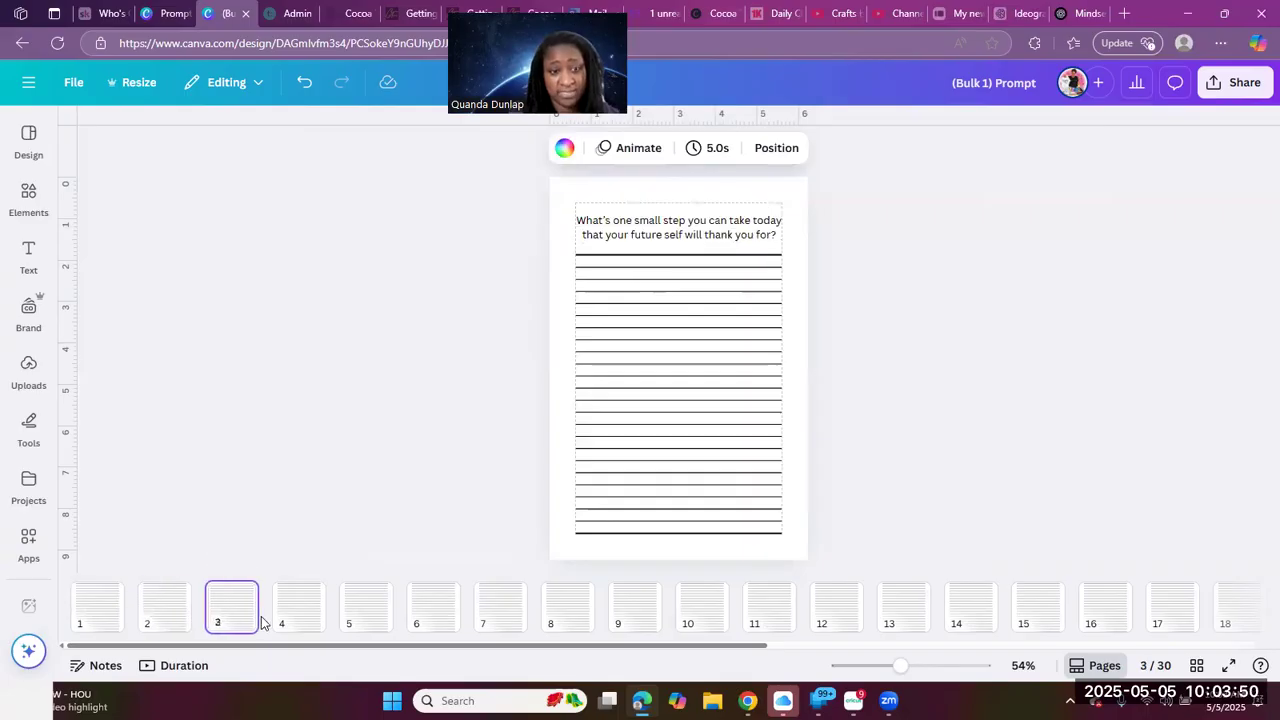
Align page 4's prompt text box with the top-left margin corner and narrow it to the width of the writing lines
click(315, 606)
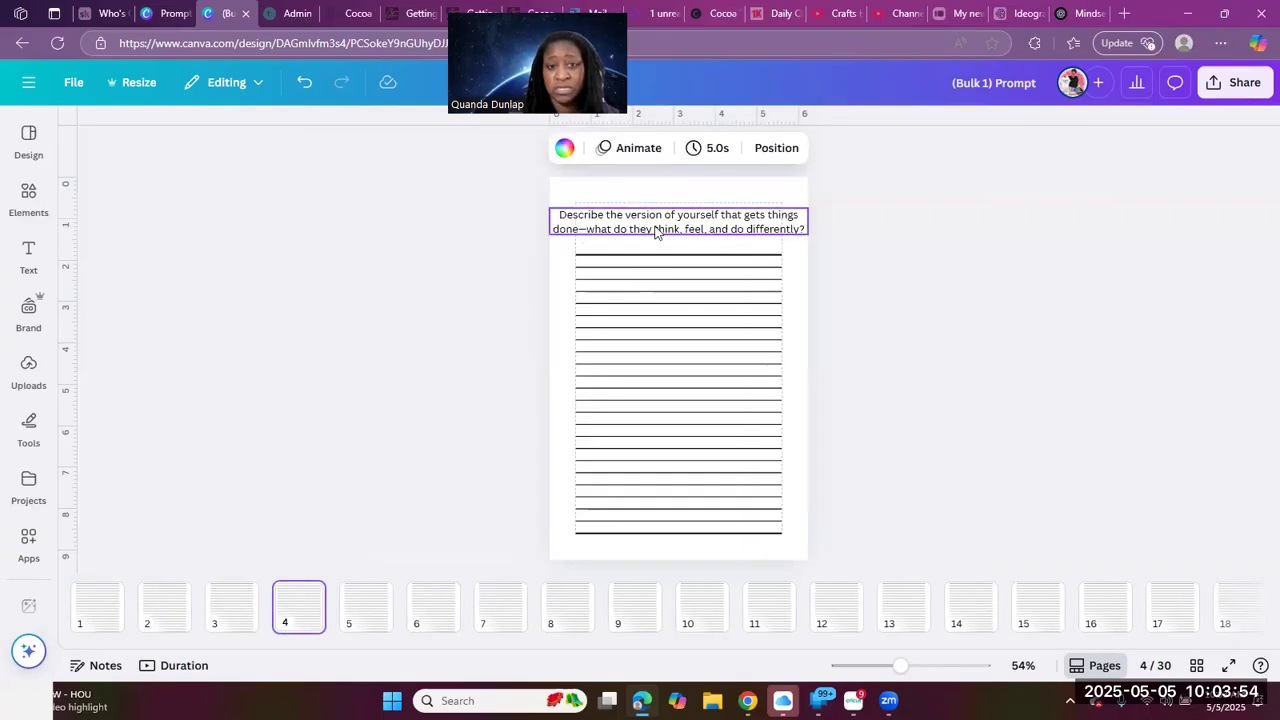
click(655, 230)
drag(655, 230, 682, 220)
drag(802, 224, 718, 222)
click(866, 274)
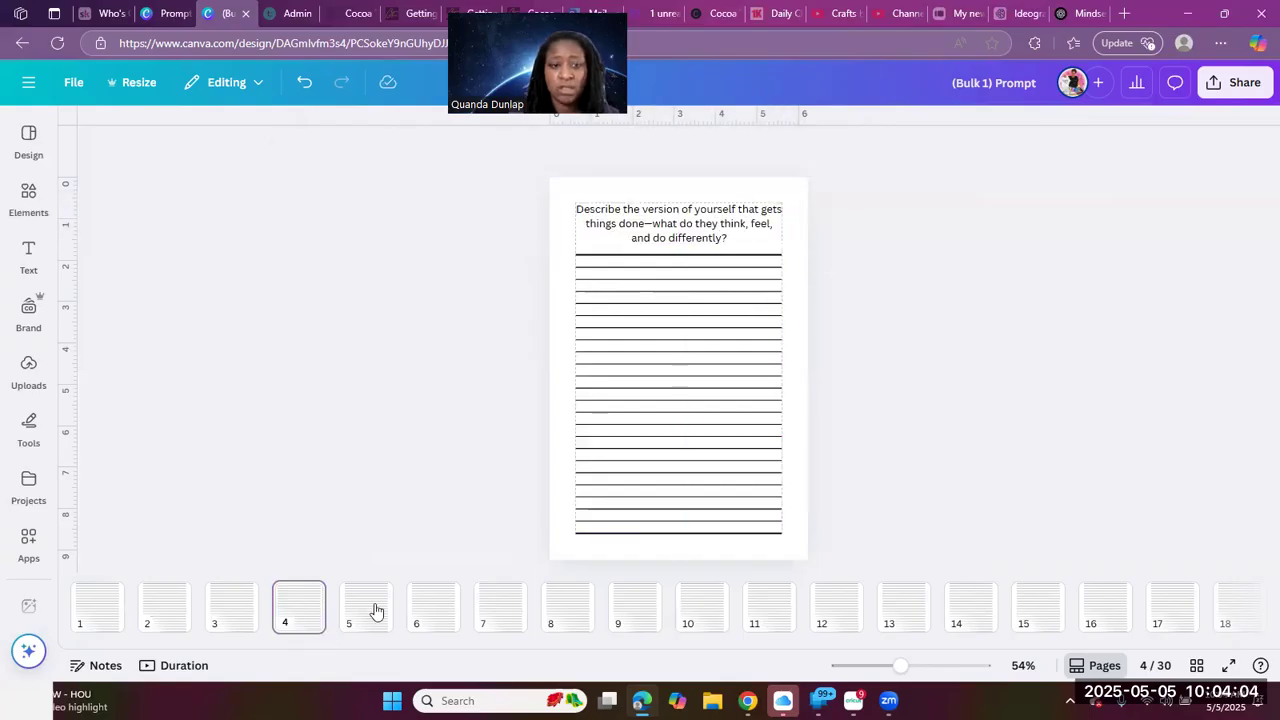
Align page 5's prompt text box with the top-left margin corner and narrow it to the width of the writing lines
click(698, 232)
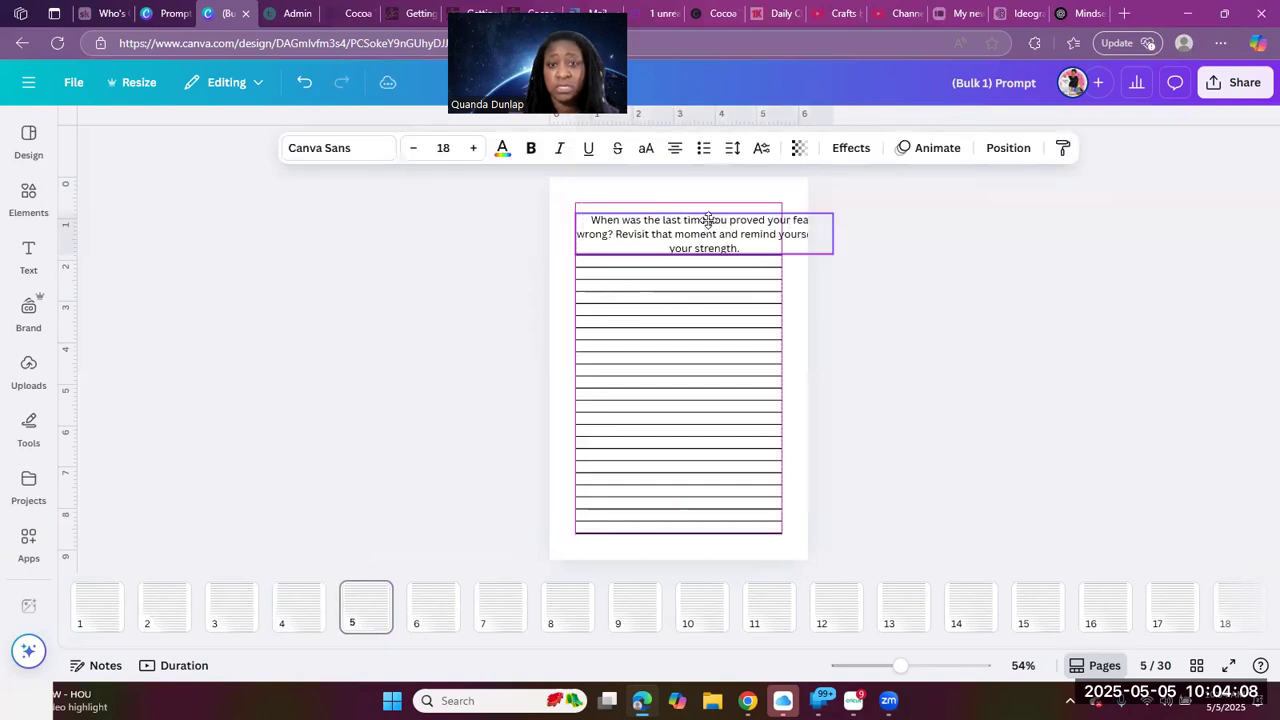
drag(708, 220, 708, 215)
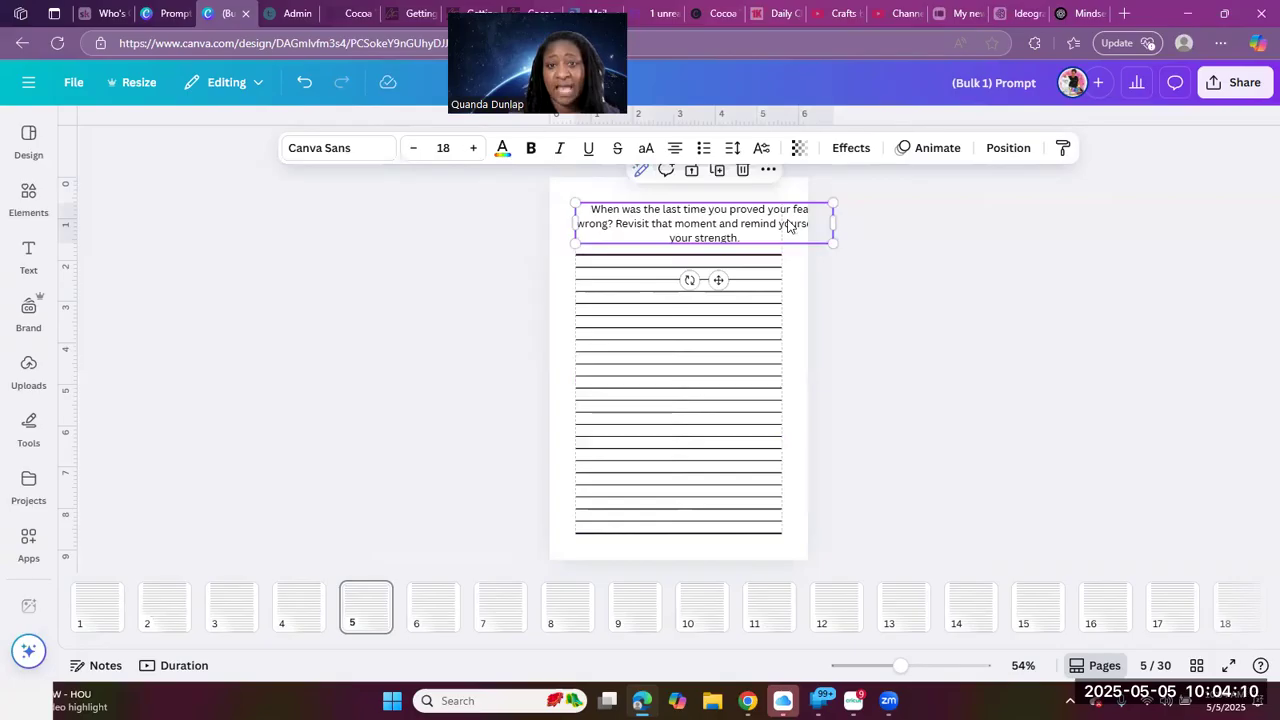
drag(833, 223, 782, 223)
Align page 6's prompt text box with the left margin, narrow it to about 5 in wide, and position it above the lines
click(443, 607)
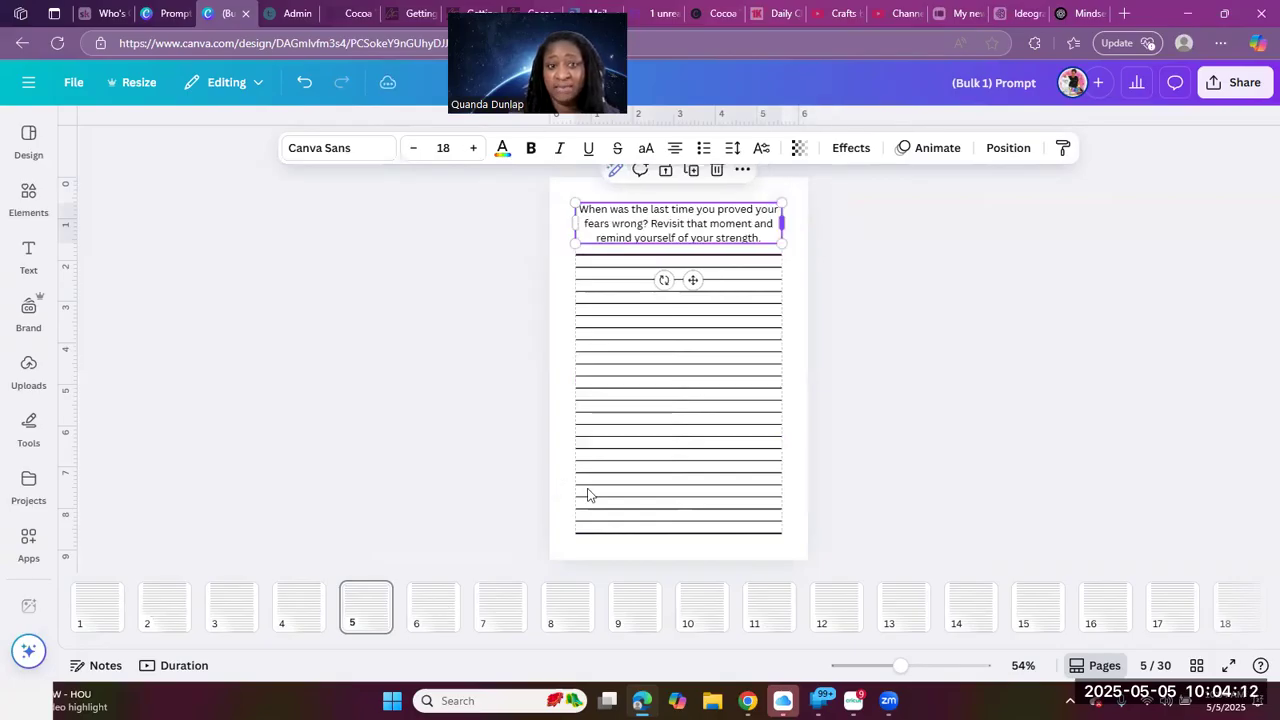
click(717, 232)
drag(731, 226, 797, 229)
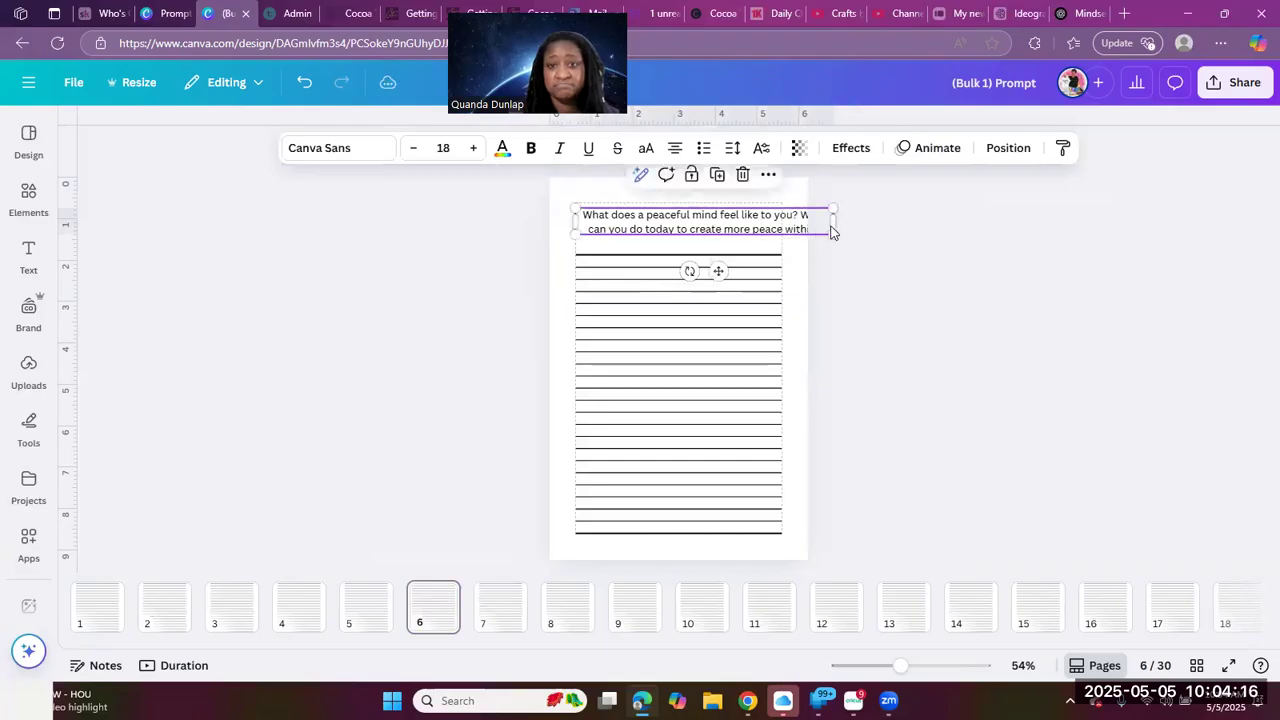
click(845, 231)
click(798, 230)
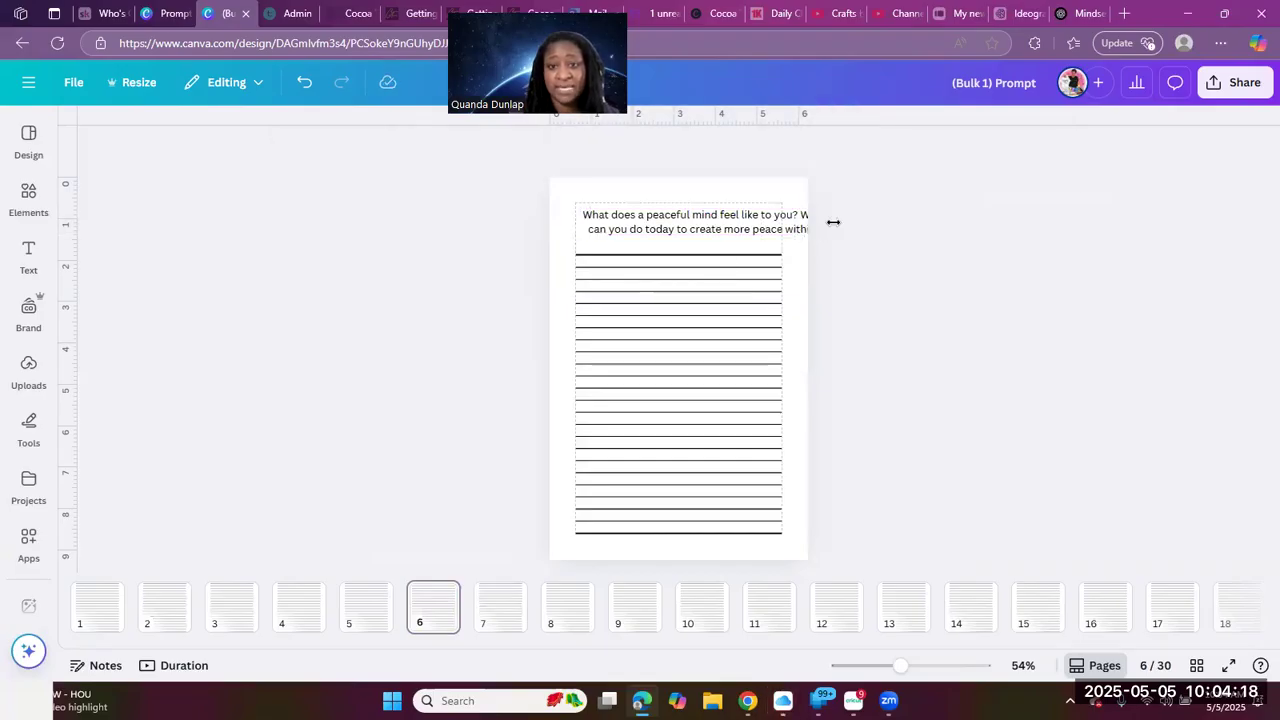
drag(788, 233, 783, 232)
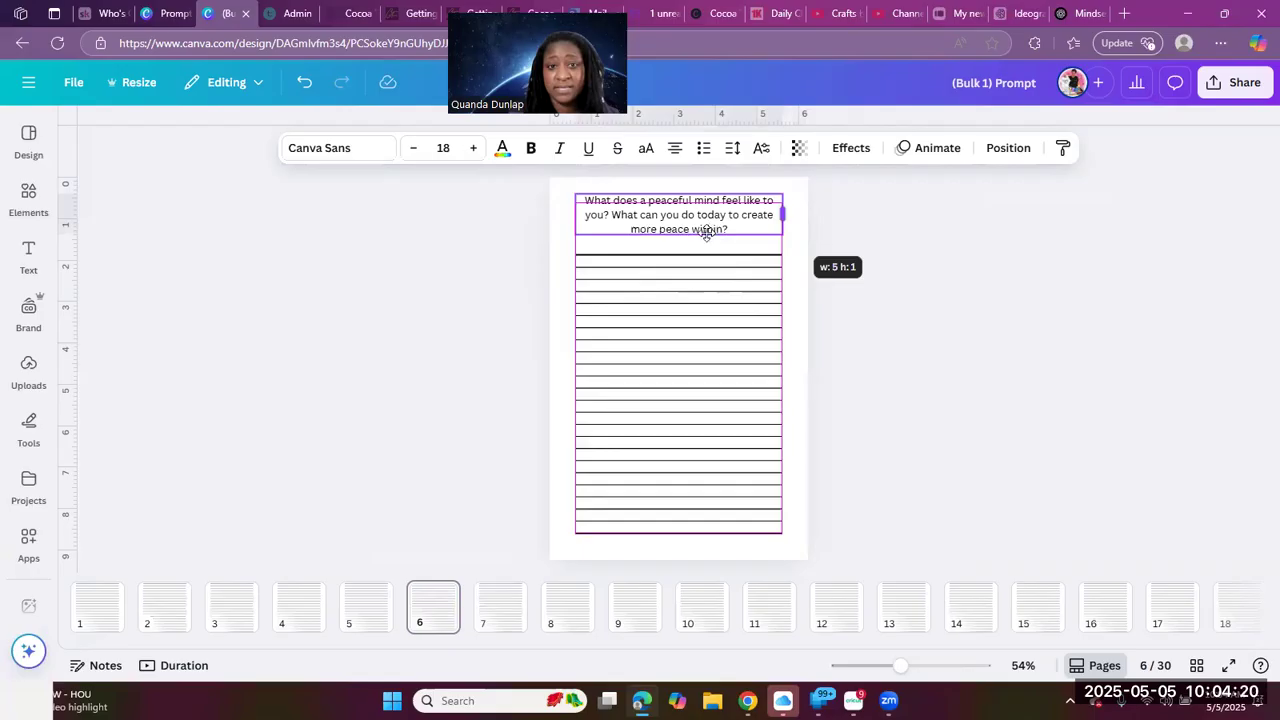
Fit page 7's prompt text box to the width of the writing lines, inside the page margins
click(511, 604)
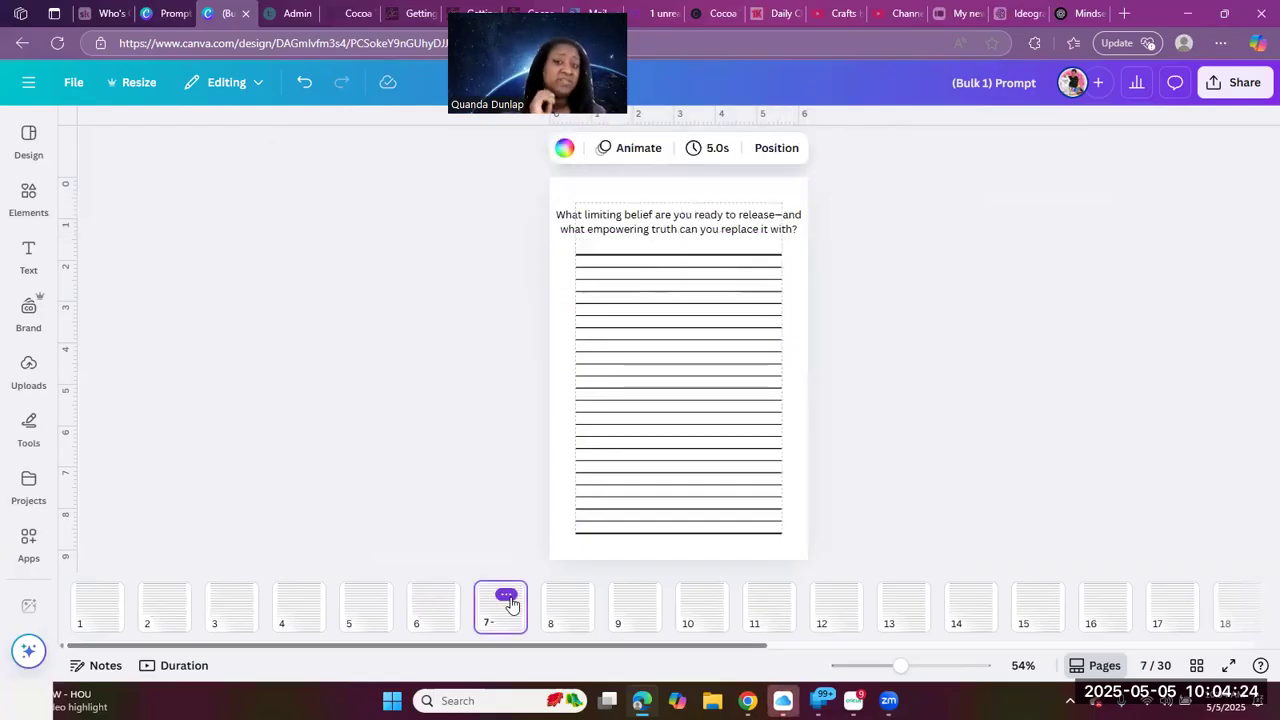
click(708, 231)
drag(708, 231, 735, 220)
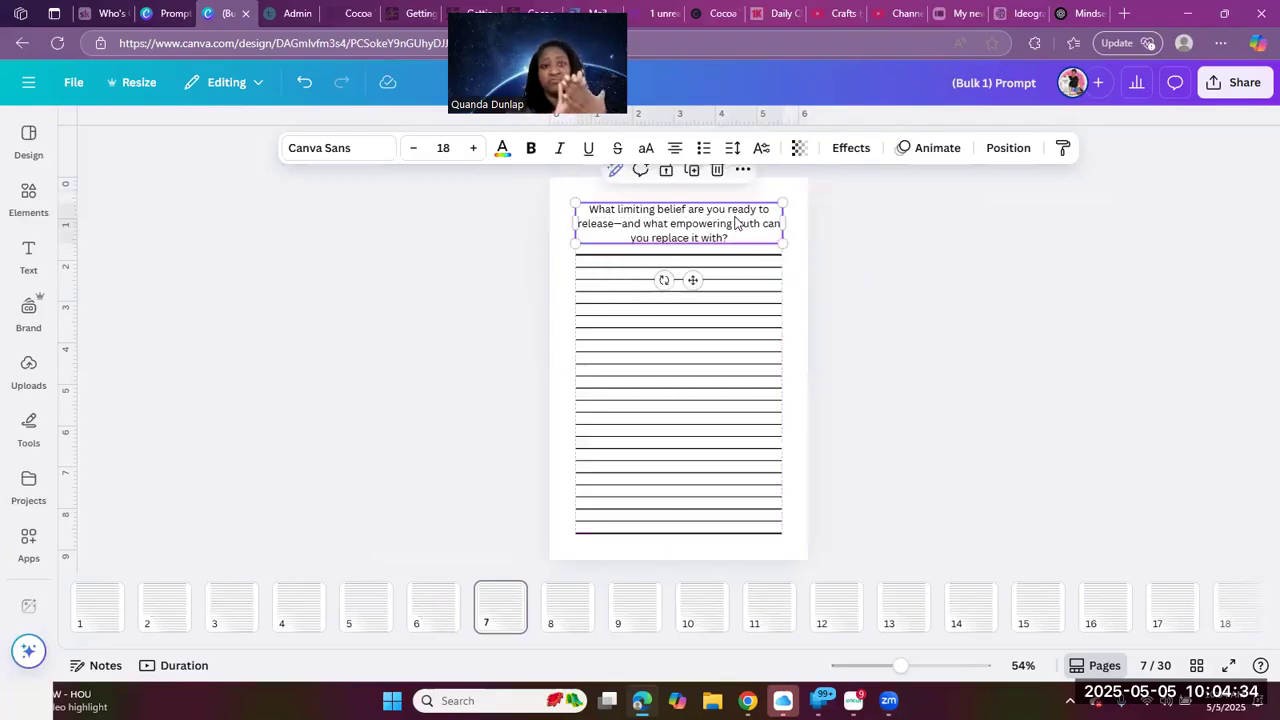
click(828, 406)
Fit page 8's prompt text box to the width of the writing lines, inside the page margins
click(565, 610)
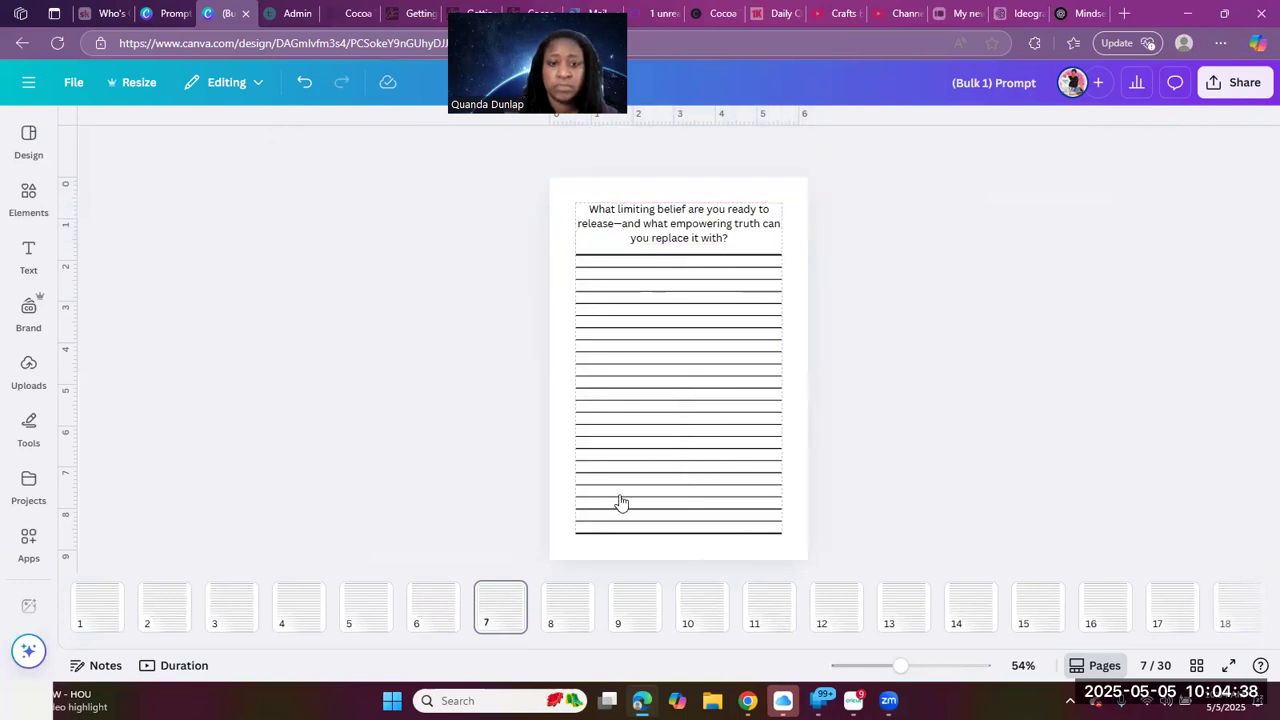
click(719, 208)
drag(743, 208, 782, 222)
click(893, 274)
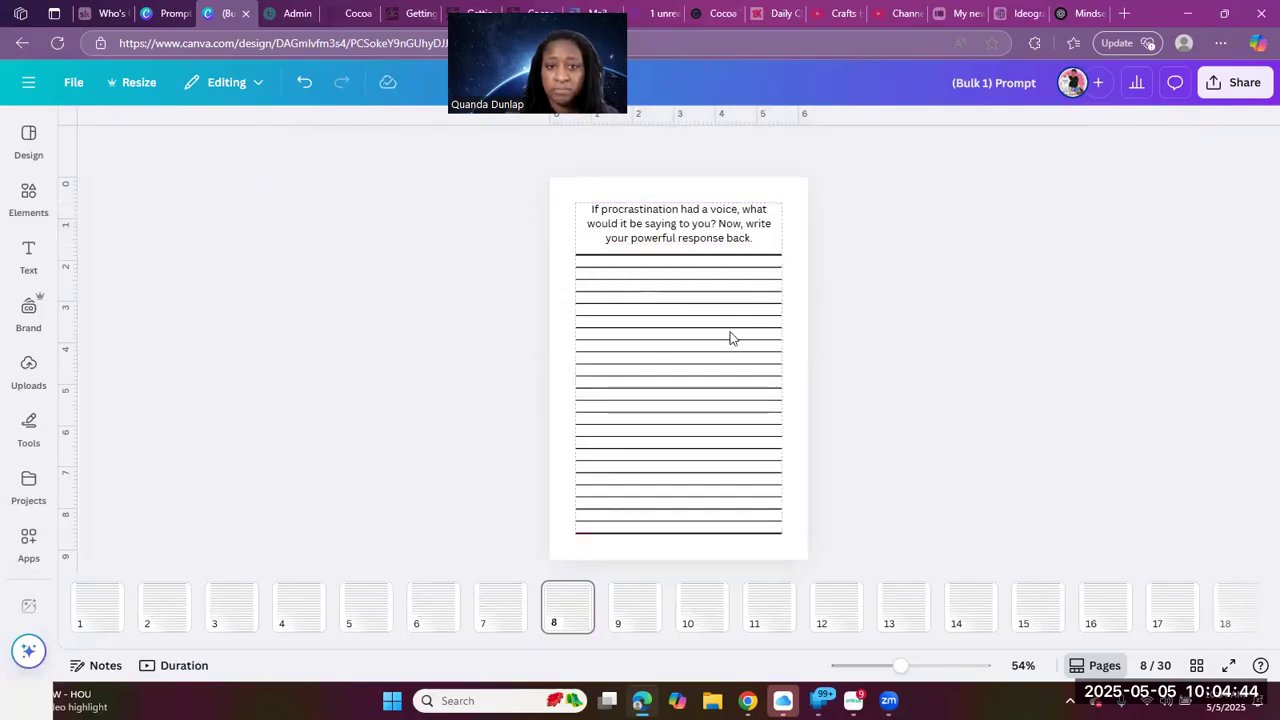
Narrow page 9's prompt text box to about 5 in wide so it fits the margins above the writing lines
click(636, 612)
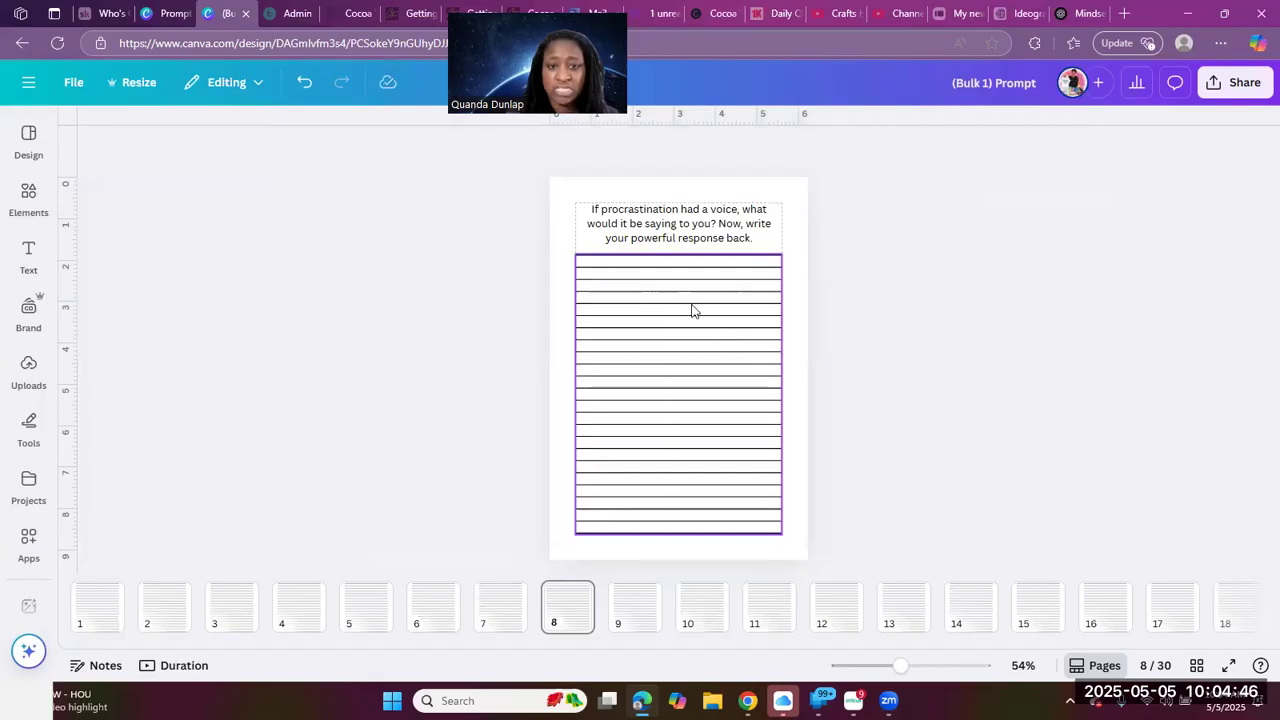
click(722, 217)
drag(818, 222, 776, 320)
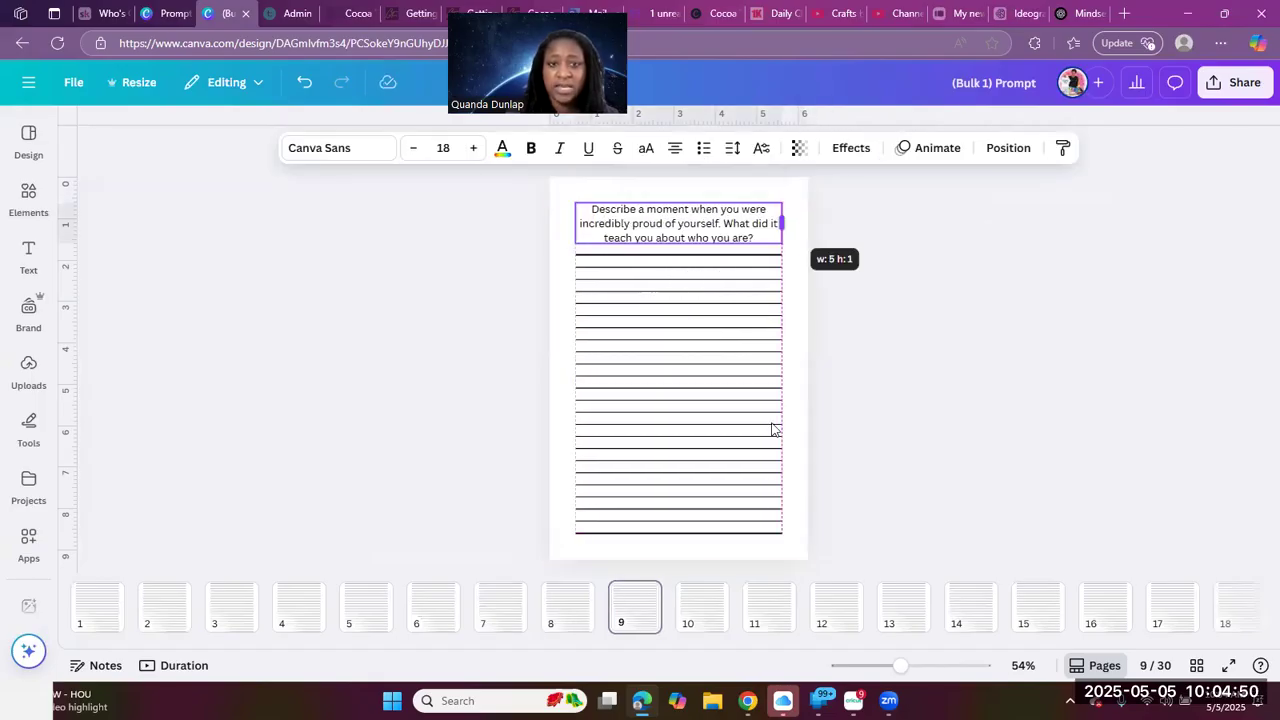
click(876, 338)
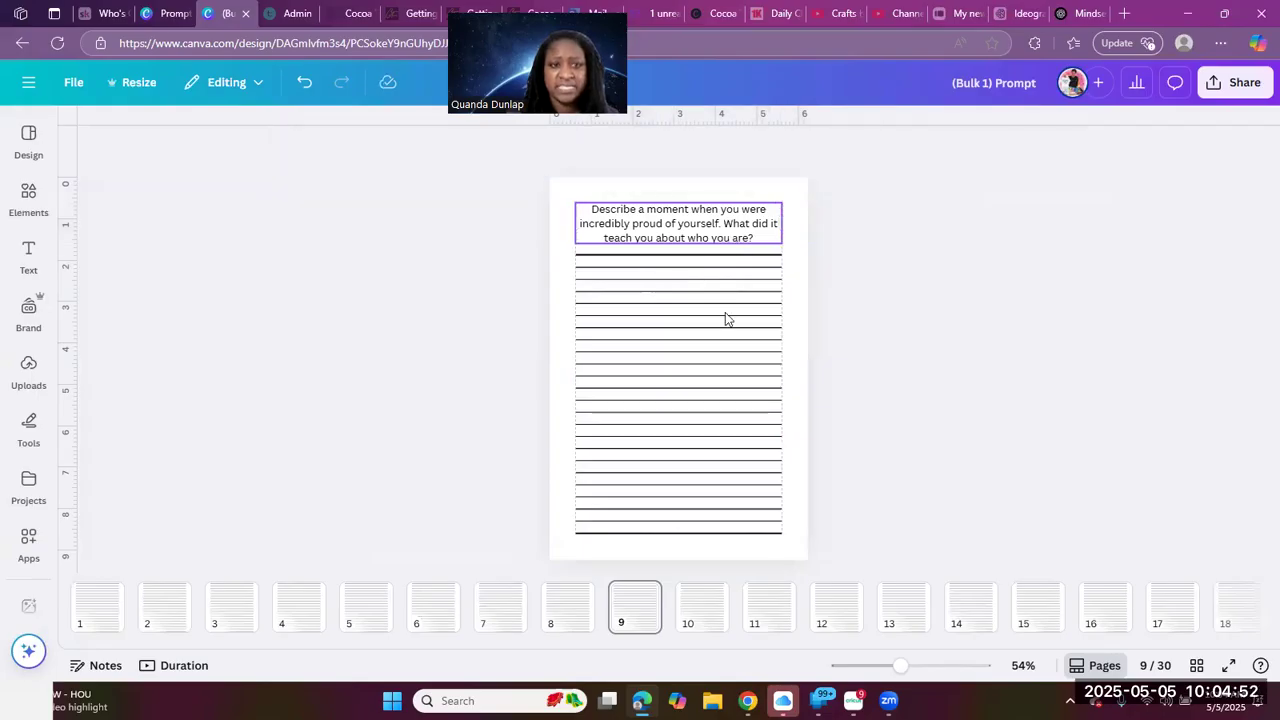
click(725, 232)
Fit page 10's prompt text box to the width of the writing lines and centre it between the margins
click(690, 605)
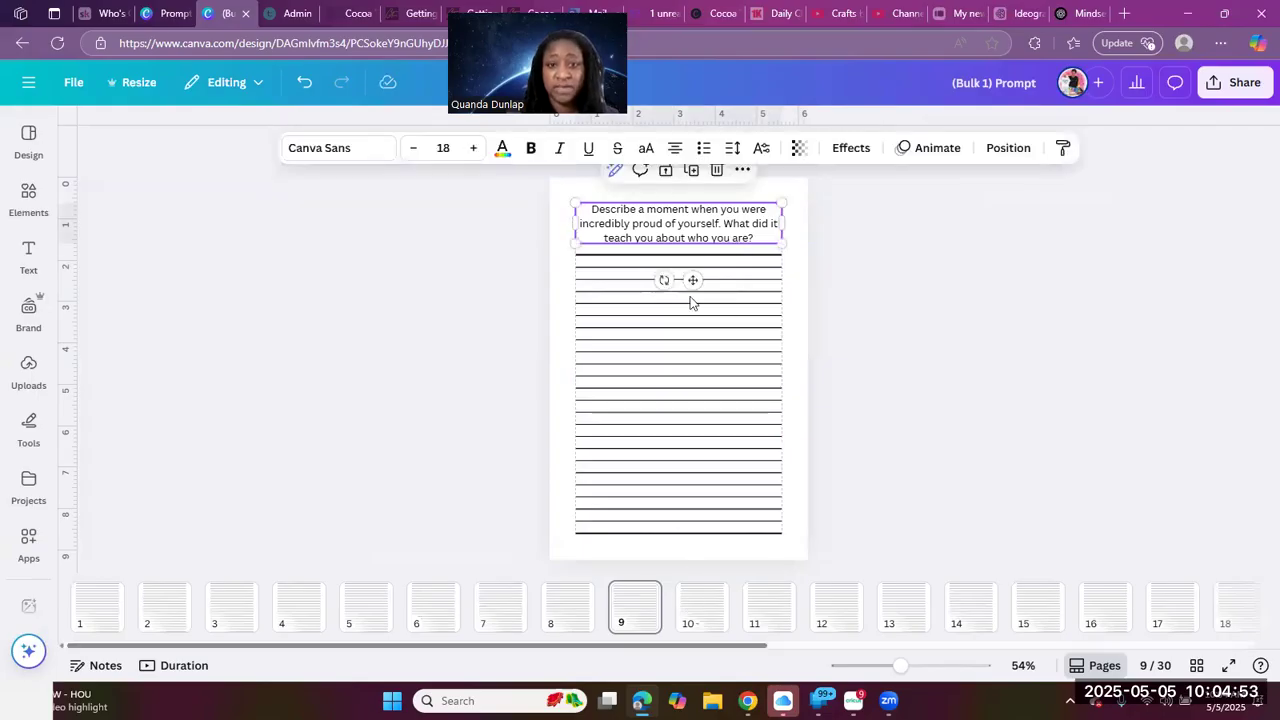
click(731, 215)
mouse_move(734, 215)
mouse_down()
mouse_move(838, 219)
mouse_move(724, 235)
mouse_up()
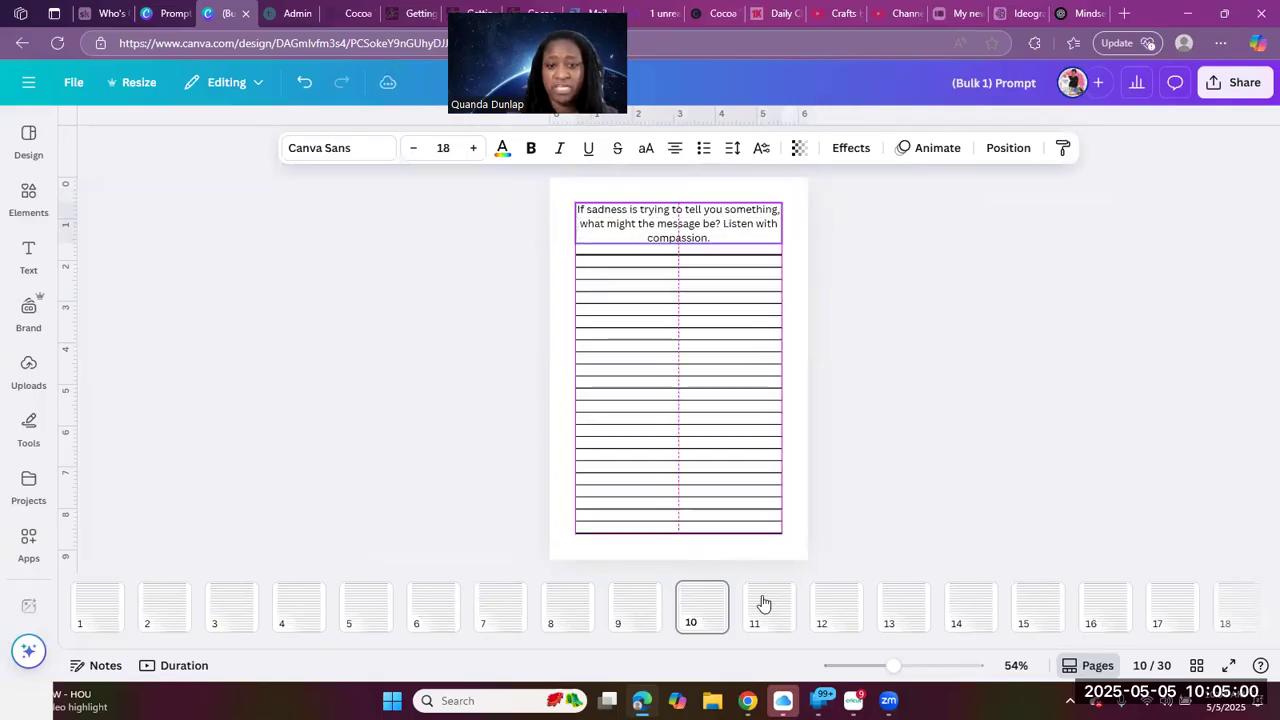
Fit page 11's prompt text box to the width of the writing lines, inside the page margins
scroll(680, 230, down, 2)
drag(638, 215, 692, 212)
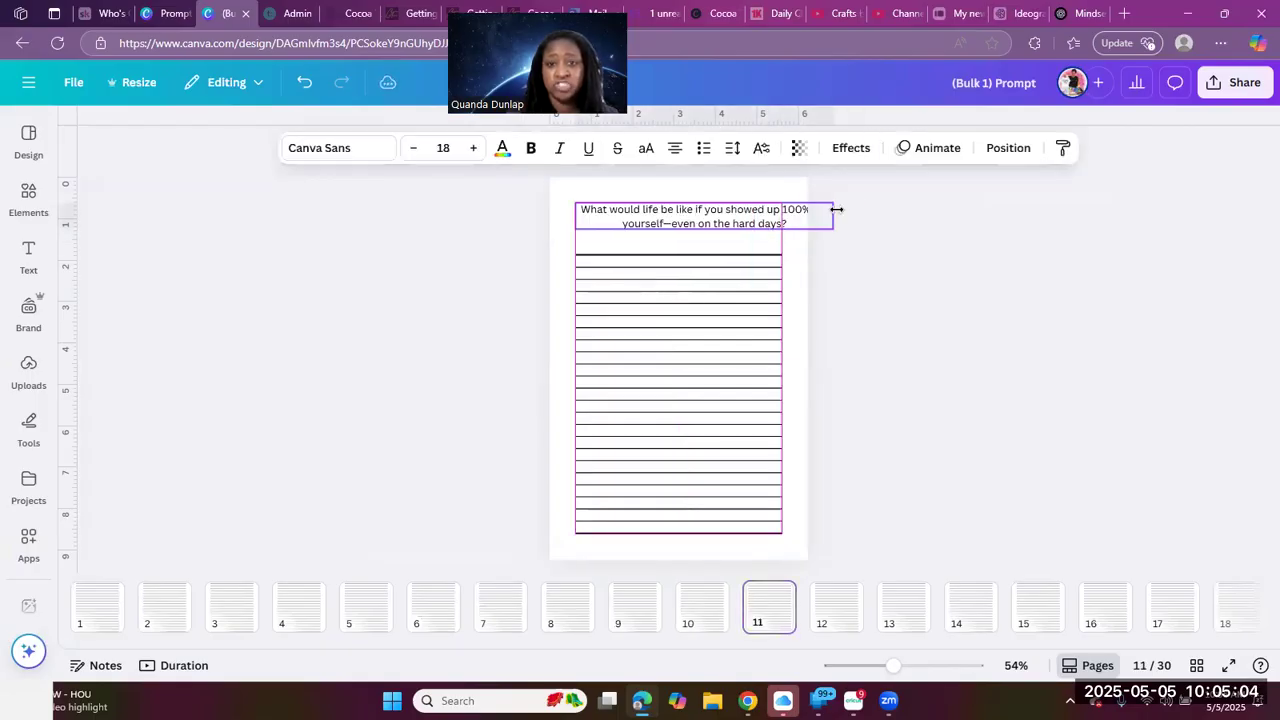
drag(785, 216, 731, 241)
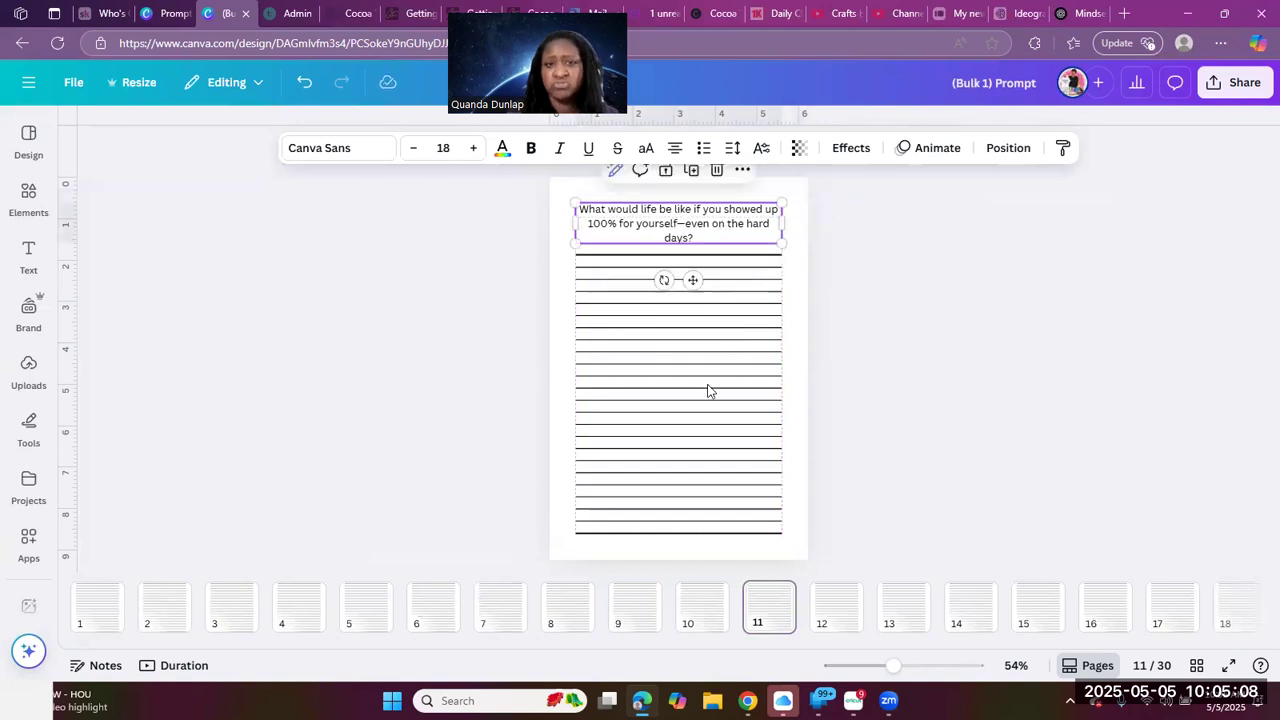
Narrow page 12's prompt text box to about 5 in wide and move it down to the upper margin, centred
scroll(700, 300, down, 5)
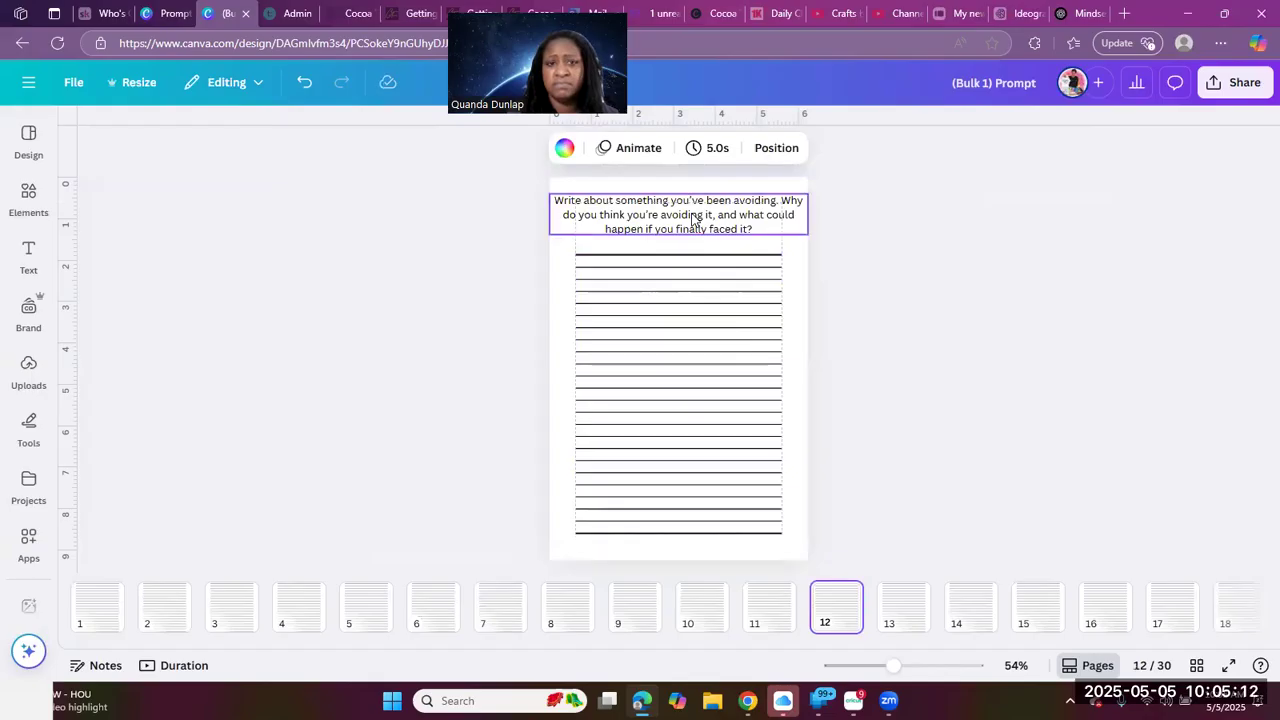
click(693, 218)
drag(807, 214, 782, 228)
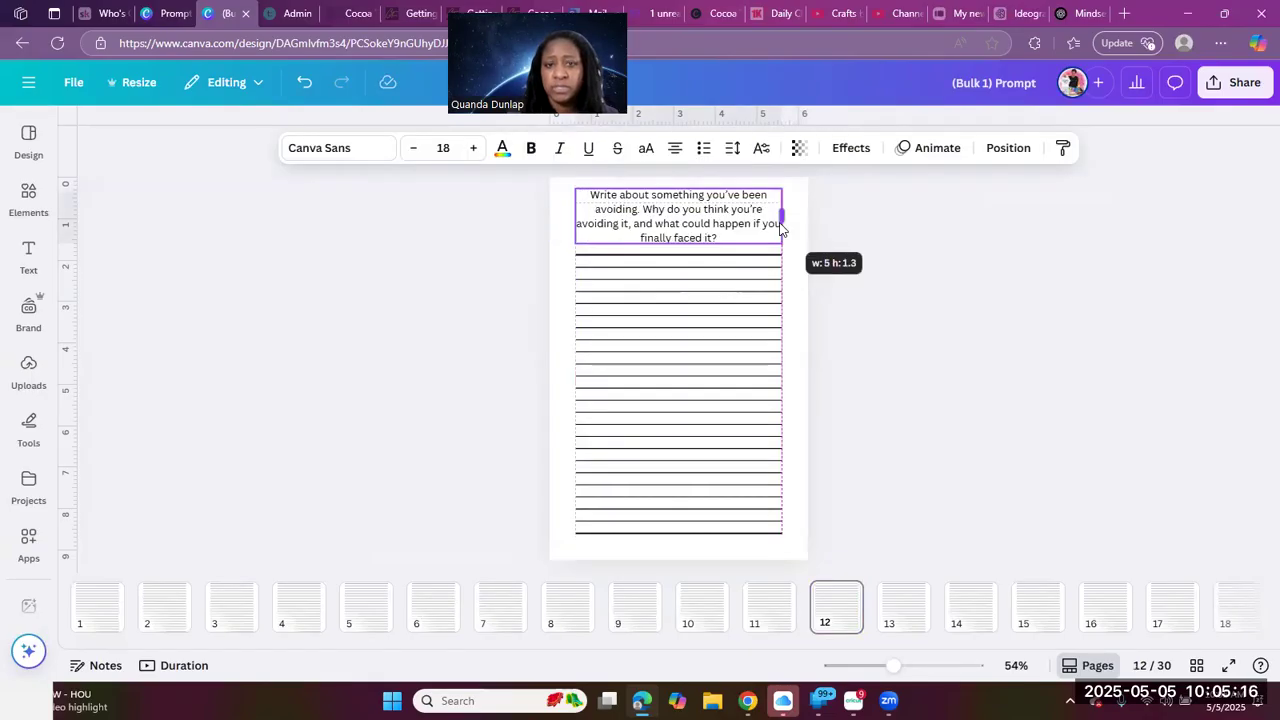
key(Escape)
drag(681, 232, 684, 246)
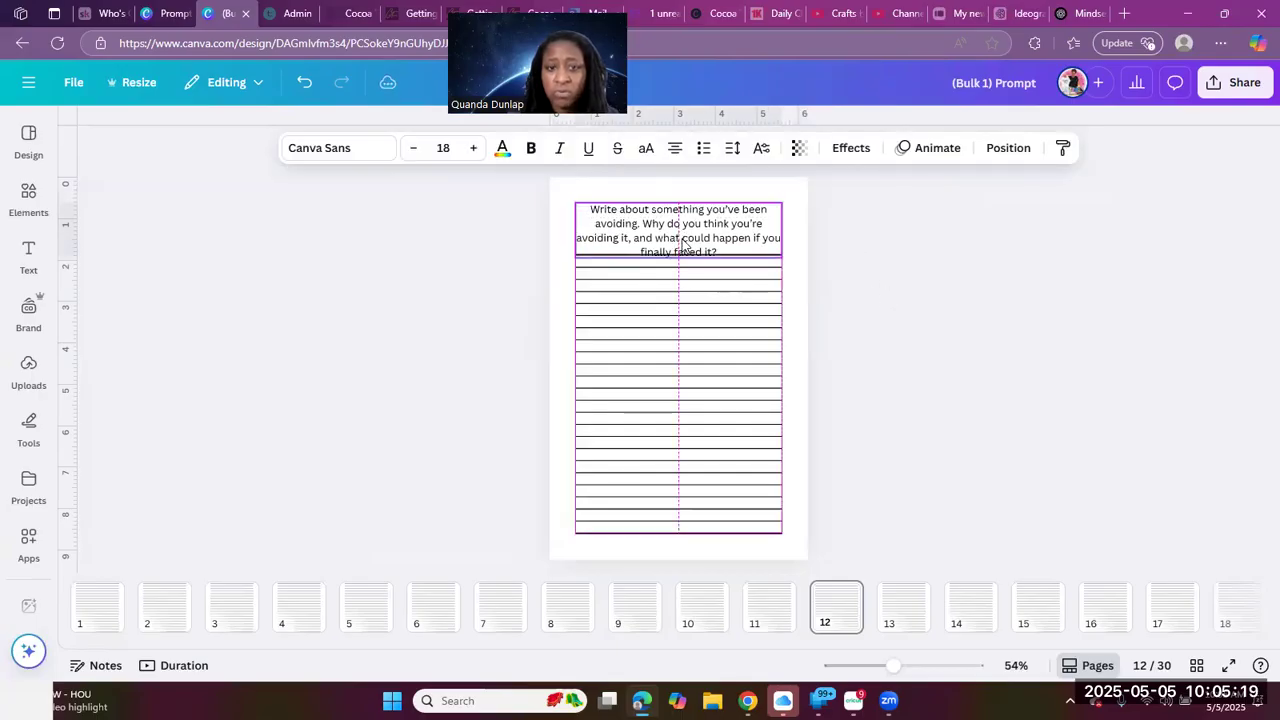
click(870, 298)
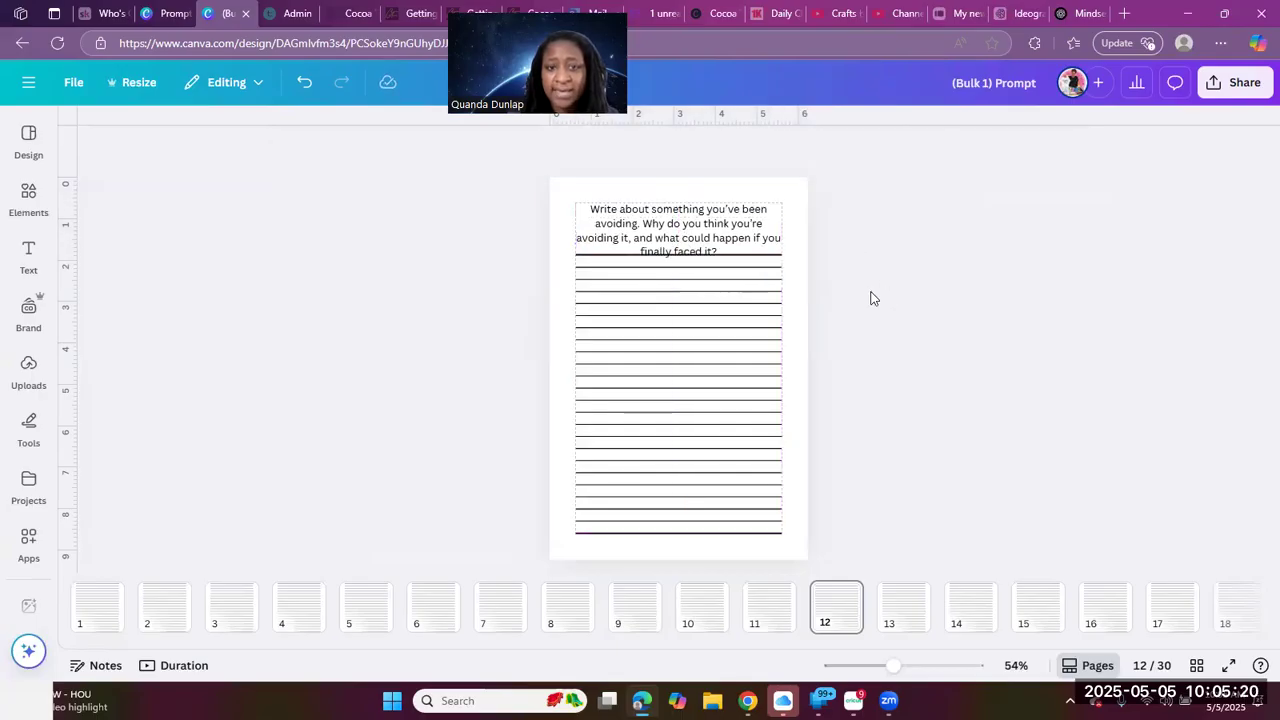
Delete one row from page 12's writing lines and move the lines down to the lower margin, clear of the prompt
click(709, 341)
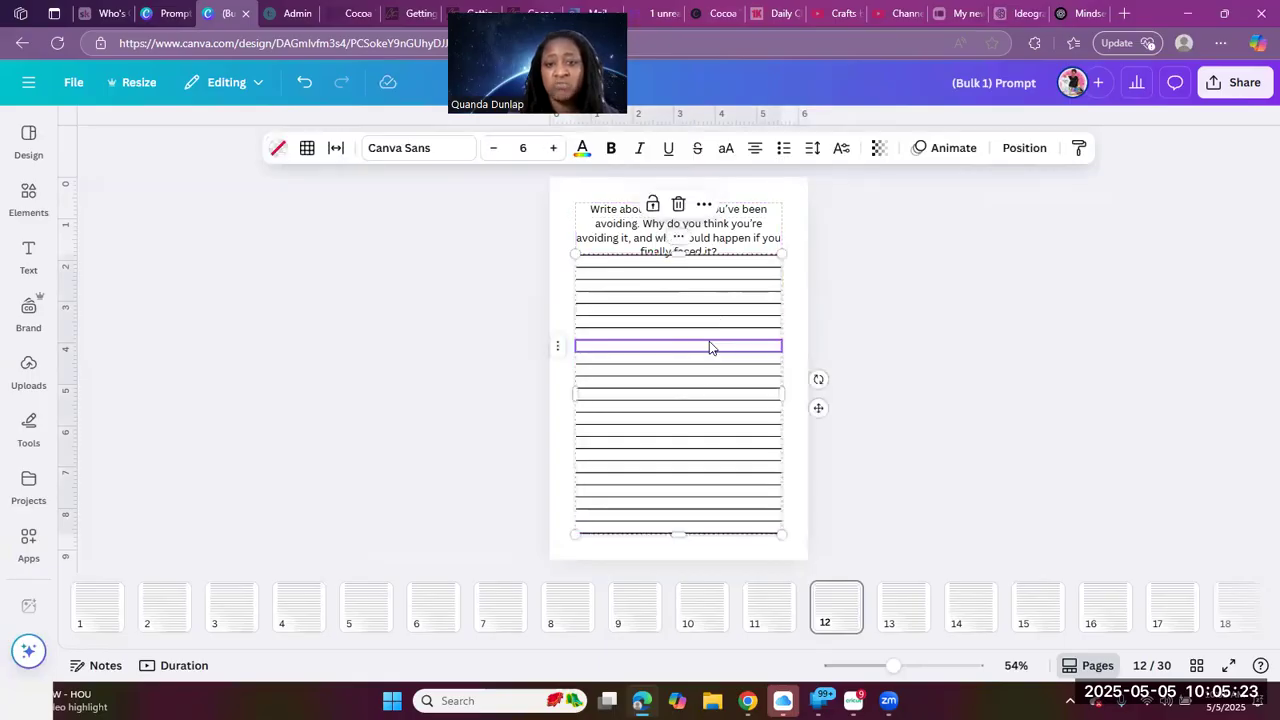
right_click(765, 344)
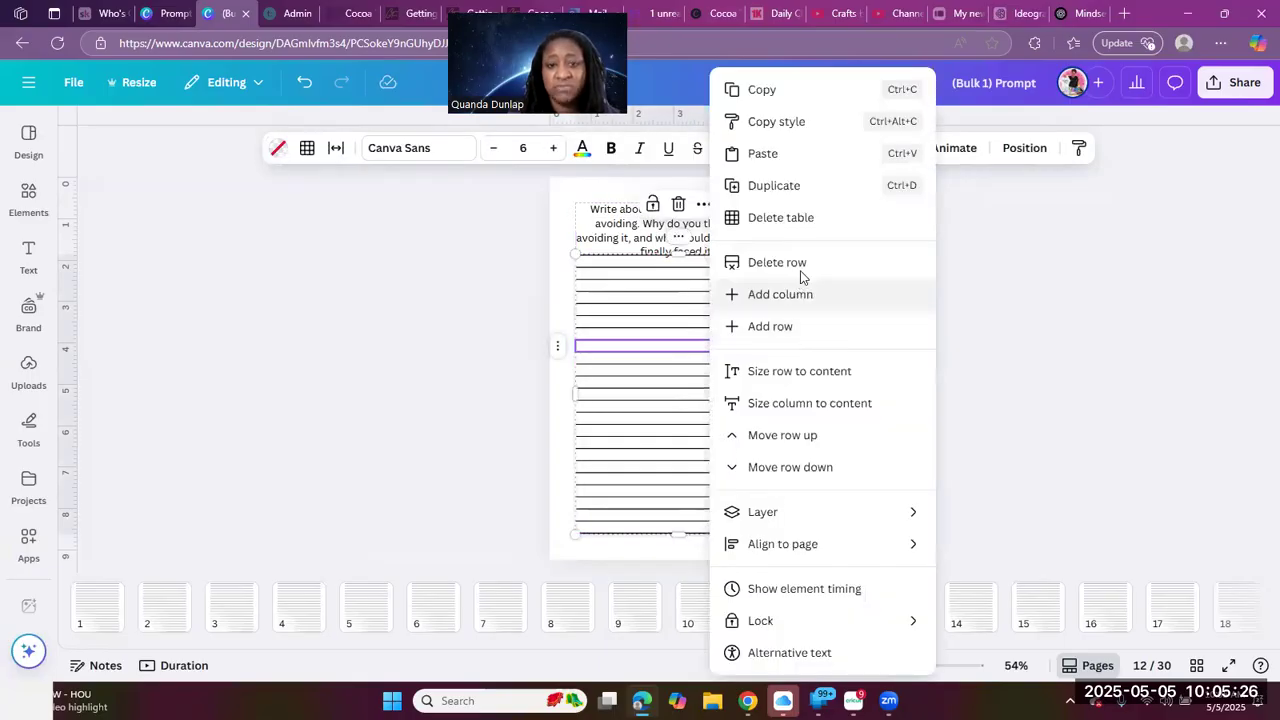
click(800, 272)
click(955, 306)
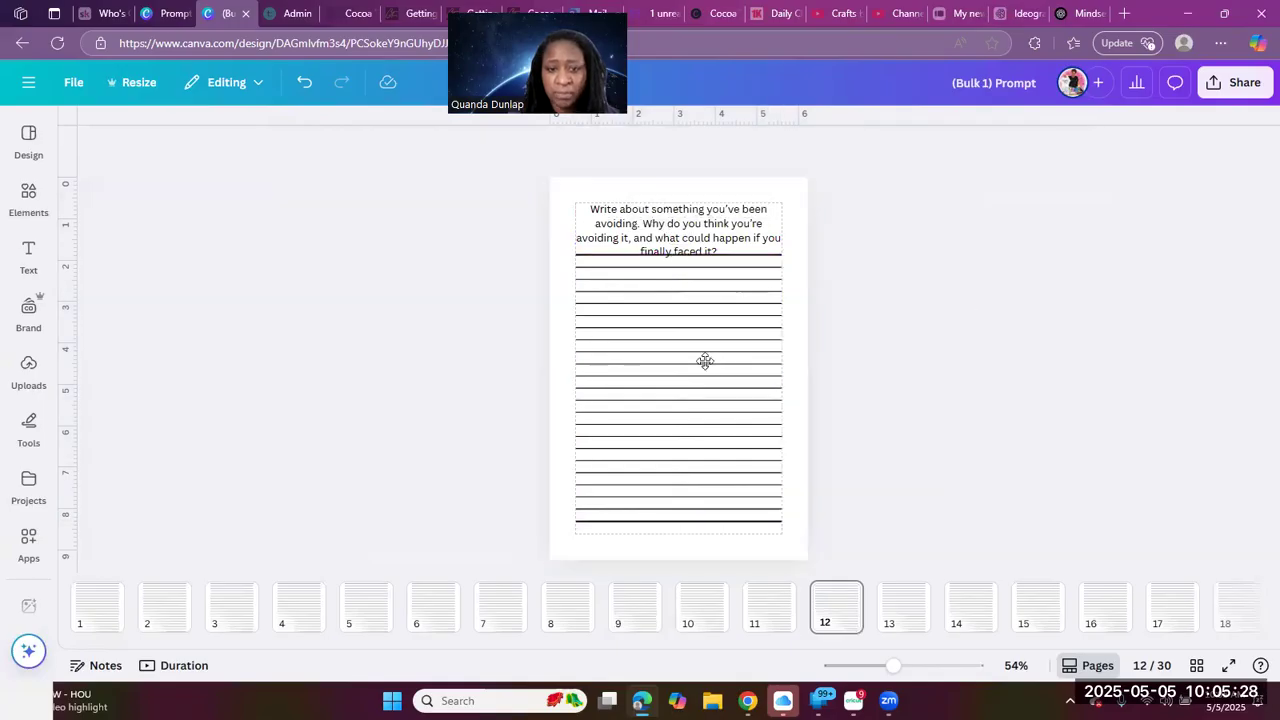
click(706, 362)
key(Escape)
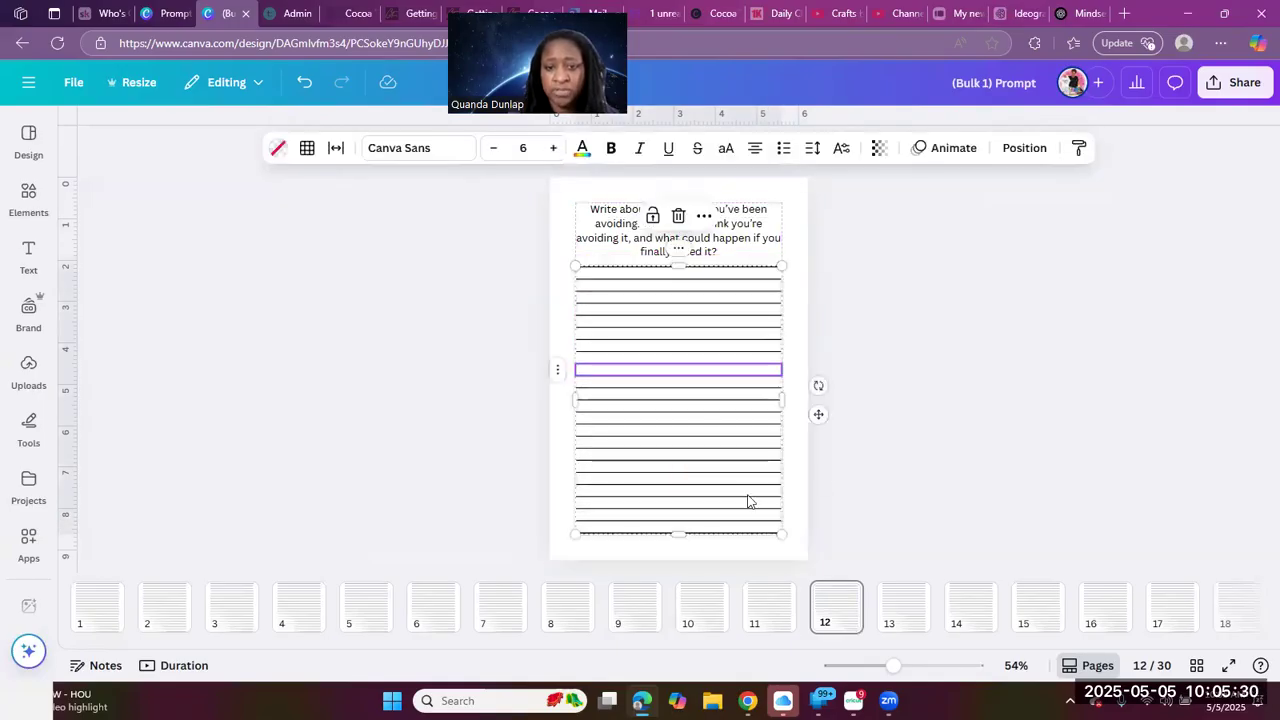
click(906, 365)
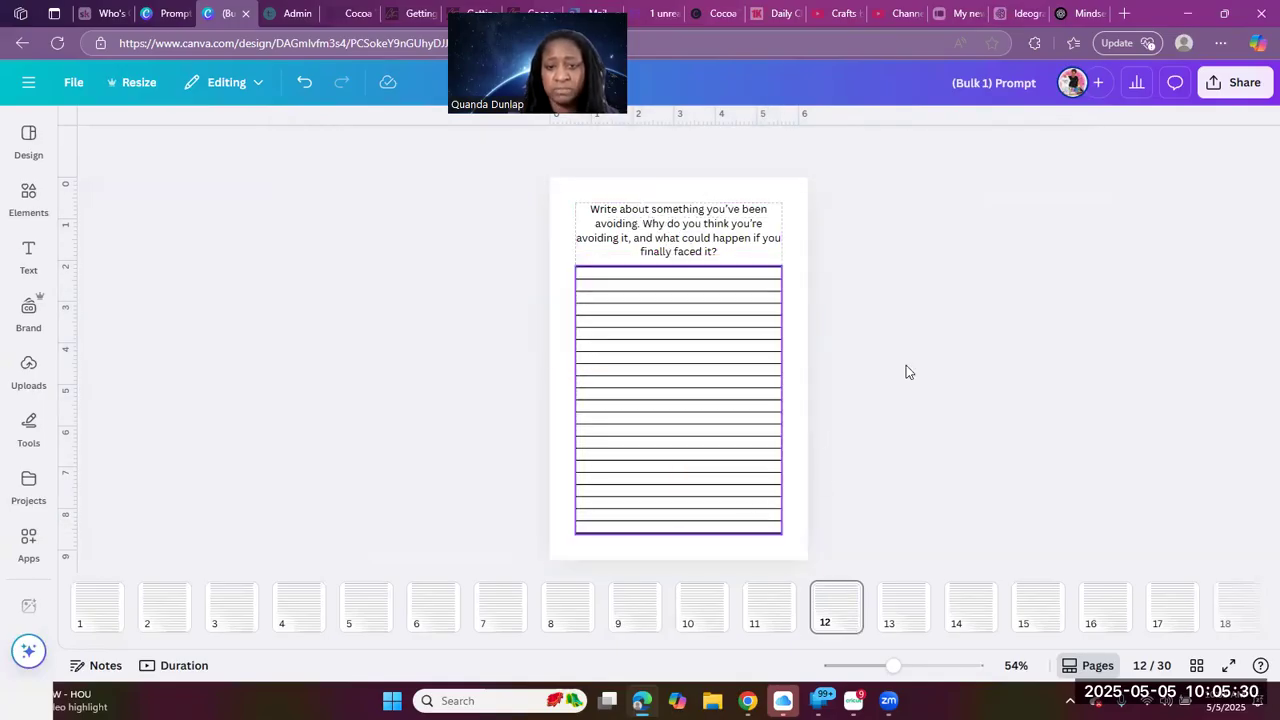
click(735, 237)
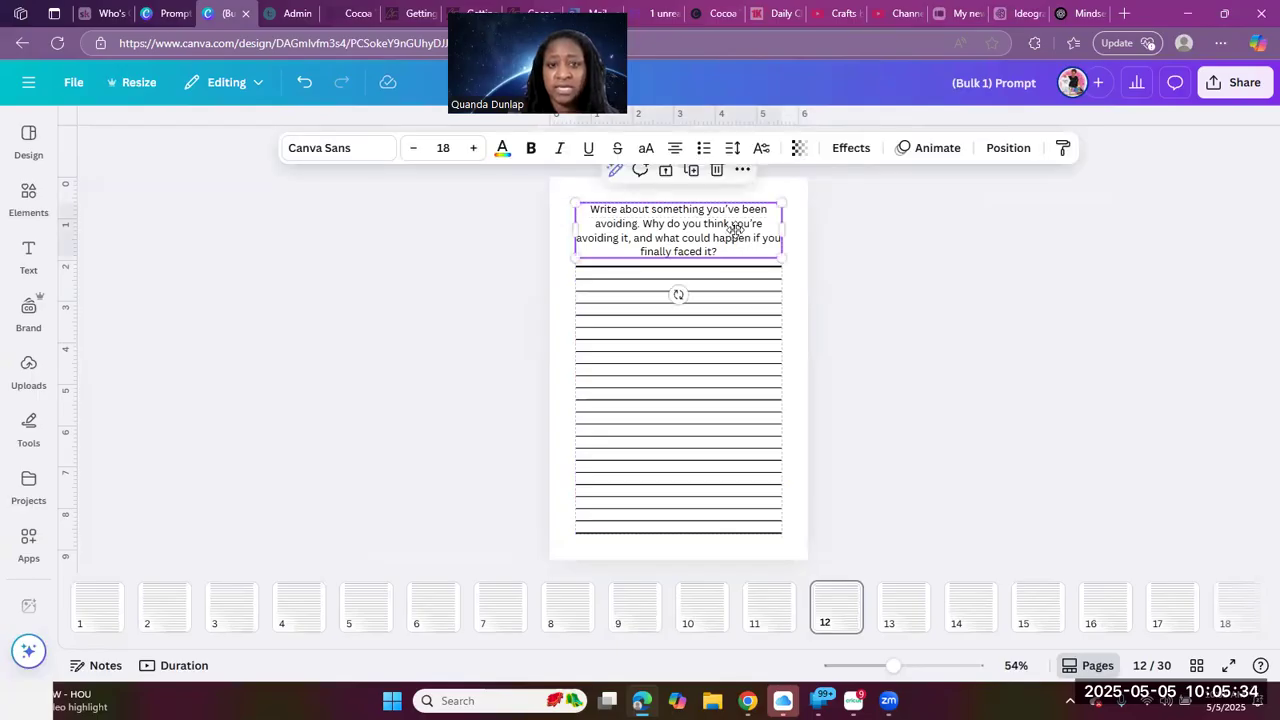
key(Down)
click(941, 287)
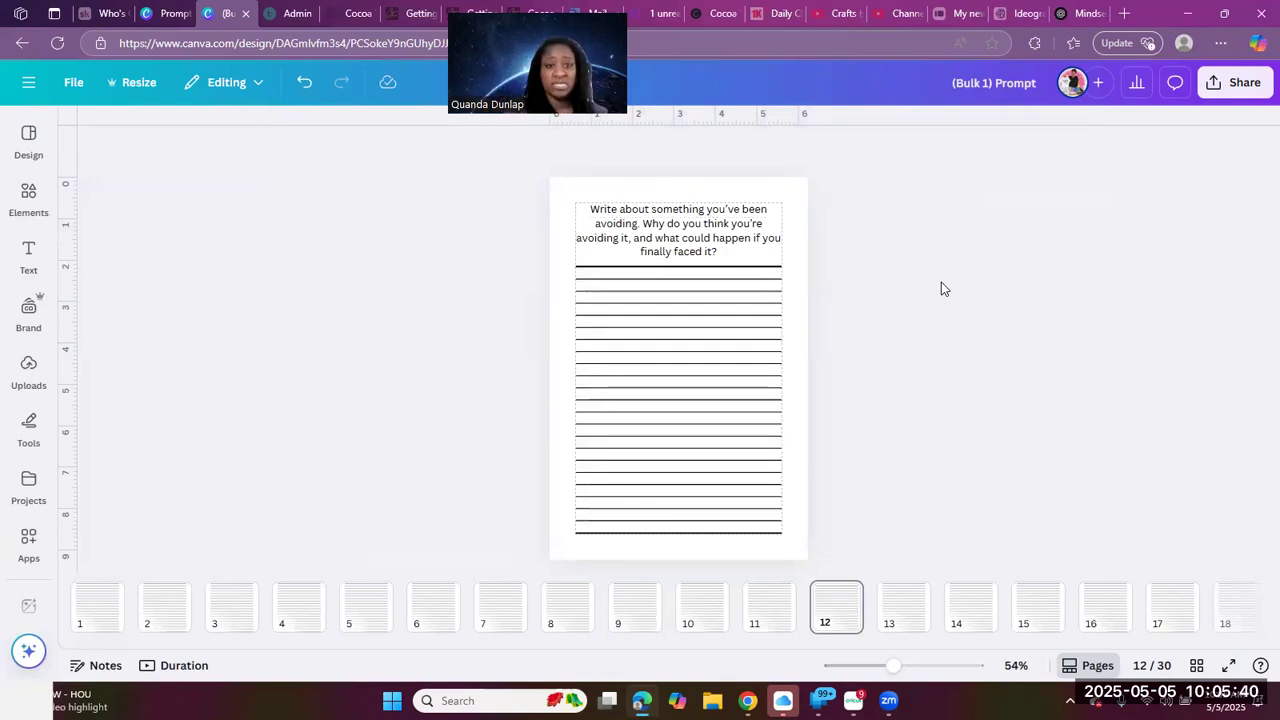
Fit page 13's prompt text box to the width of the writing lines and centre it between the margins
click(897, 622)
click(684, 216)
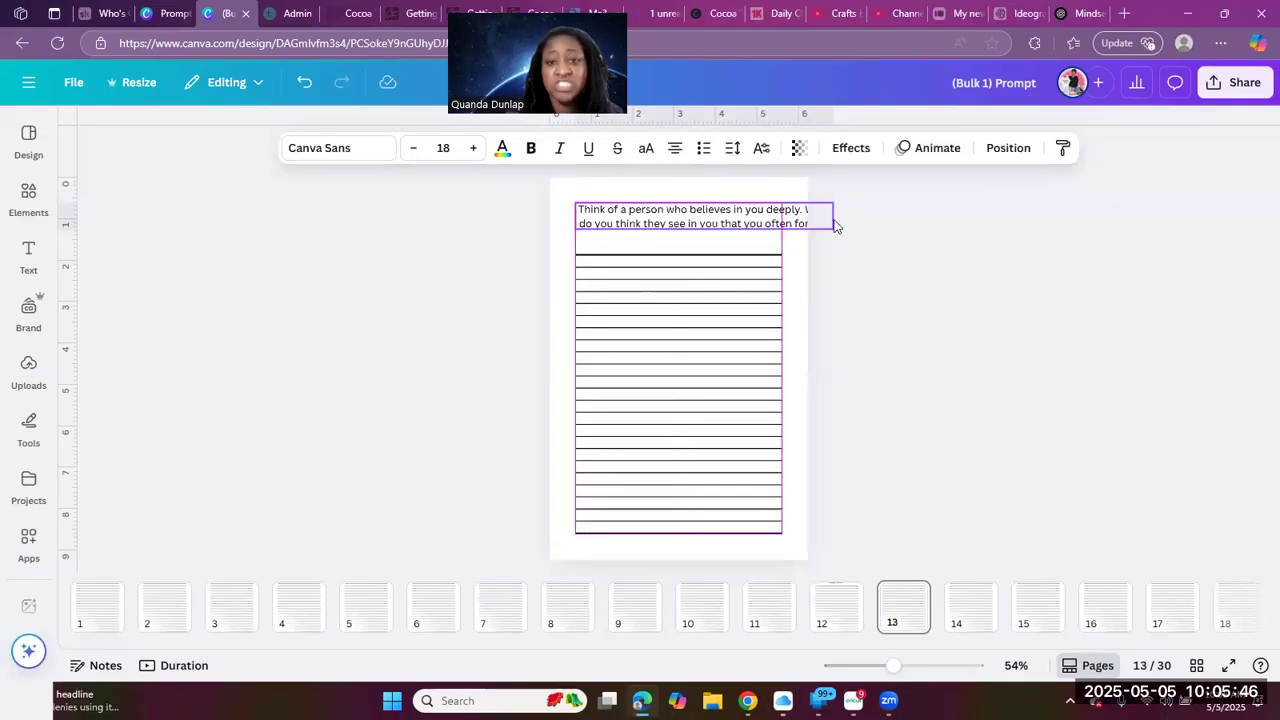
drag(807, 225, 712, 237)
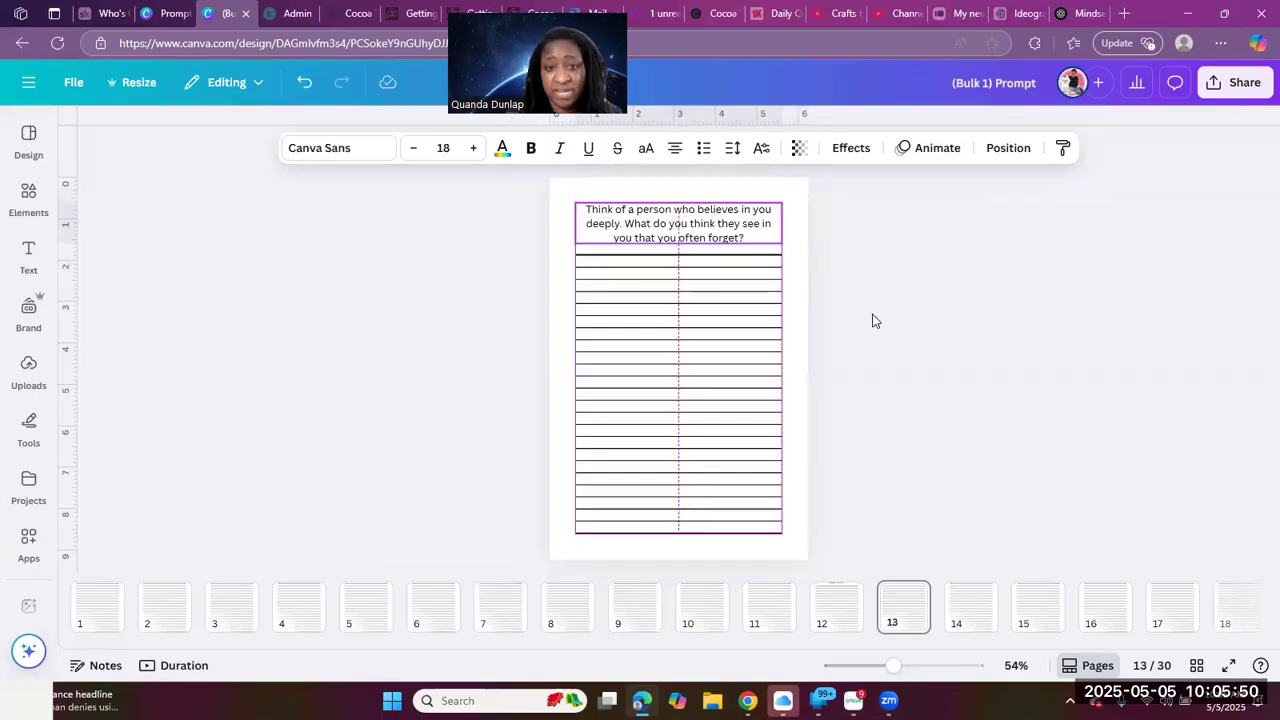
Fit page 14's prompt text box to the width of the writing lines, inside the page margins
click(985, 606)
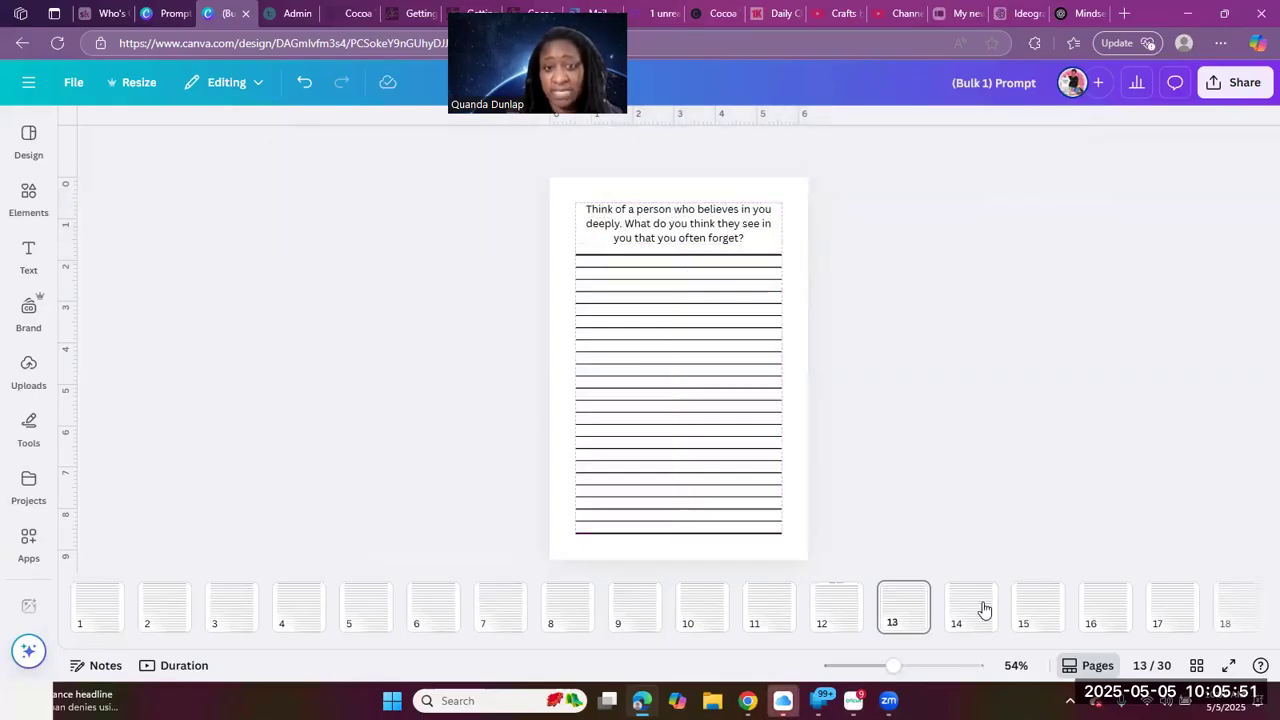
click(670, 211)
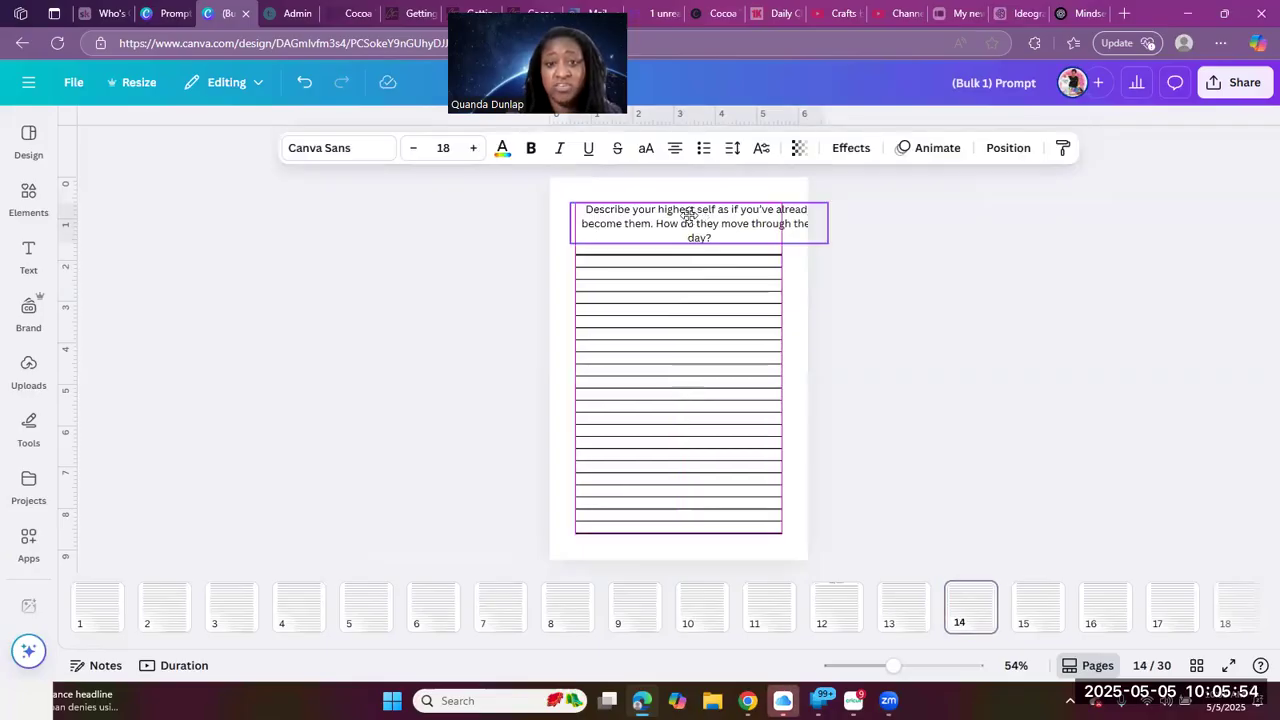
drag(785, 224, 703, 216)
click(893, 264)
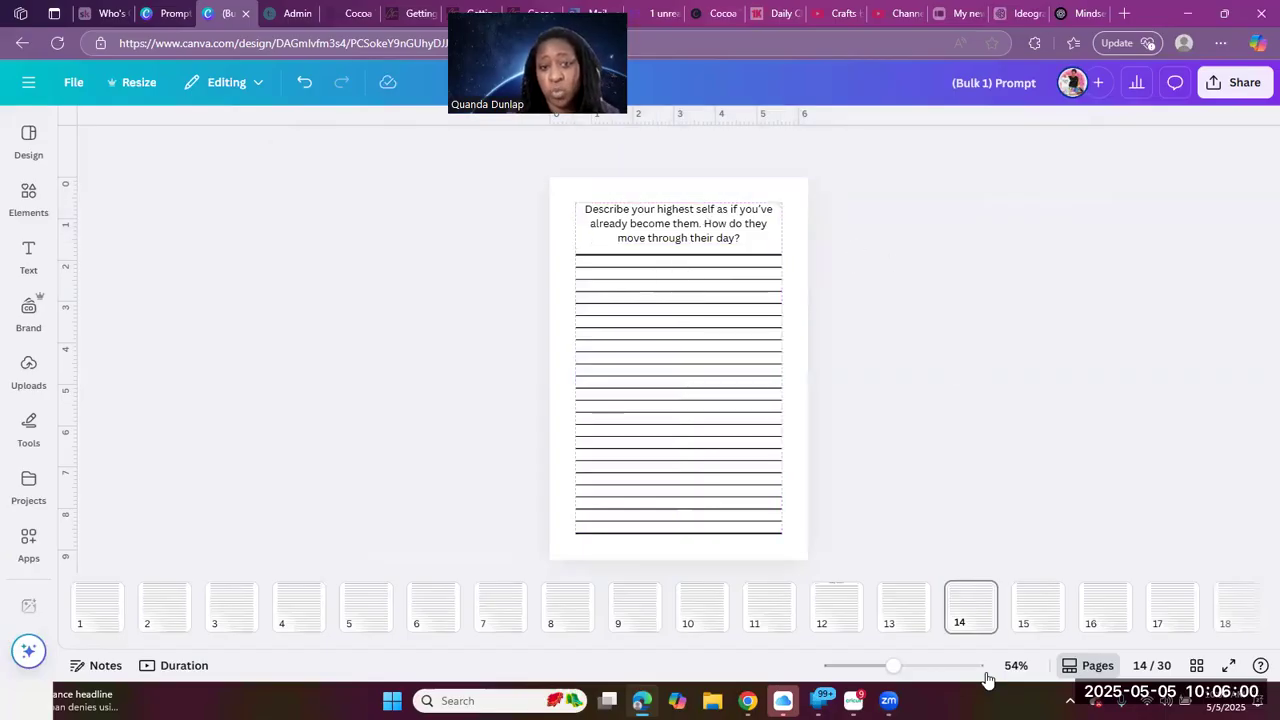
Align page 15's prompt text box with the upper margin and narrow it to the width of the writing lines
click(1037, 608)
drag(680, 226, 697, 209)
drag(834, 223, 783, 226)
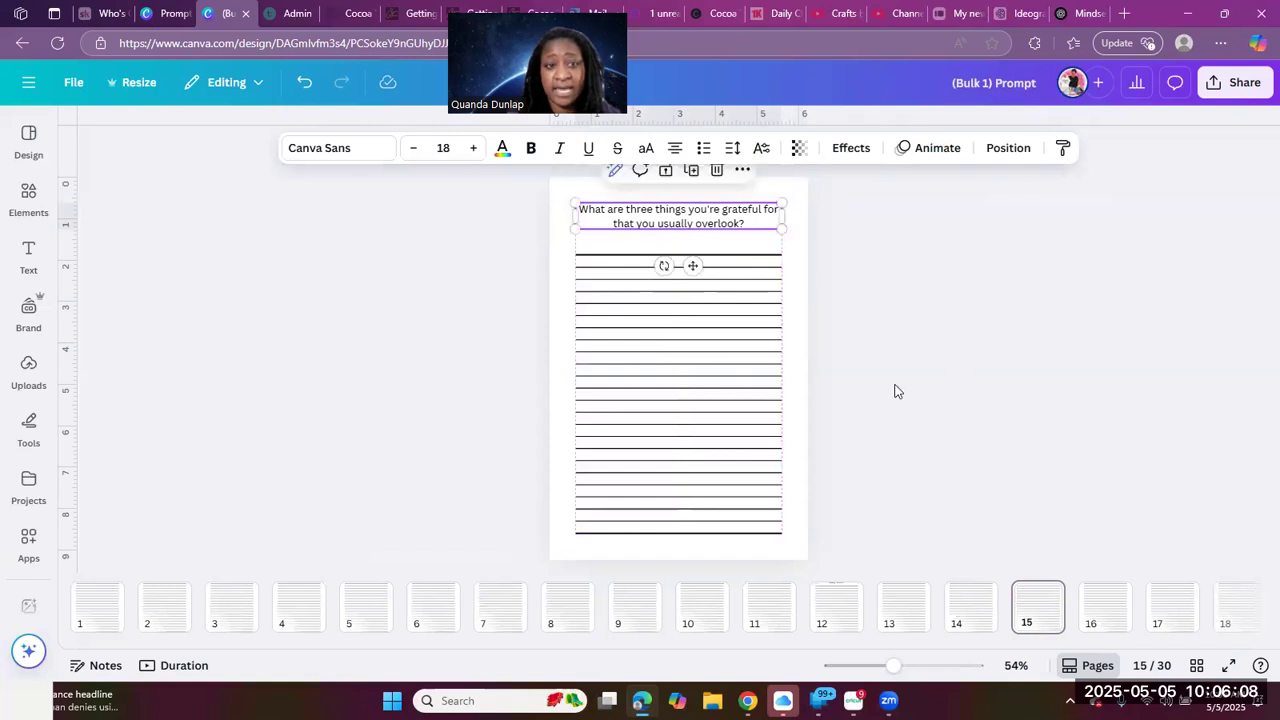
Move page 16's prompt text box to the upper margin and narrow it to the width of the writing lines
click(1095, 621)
click(632, 220)
double_click(632, 220)
click(642, 218)
click(883, 271)
drag(727, 231, 751, 226)
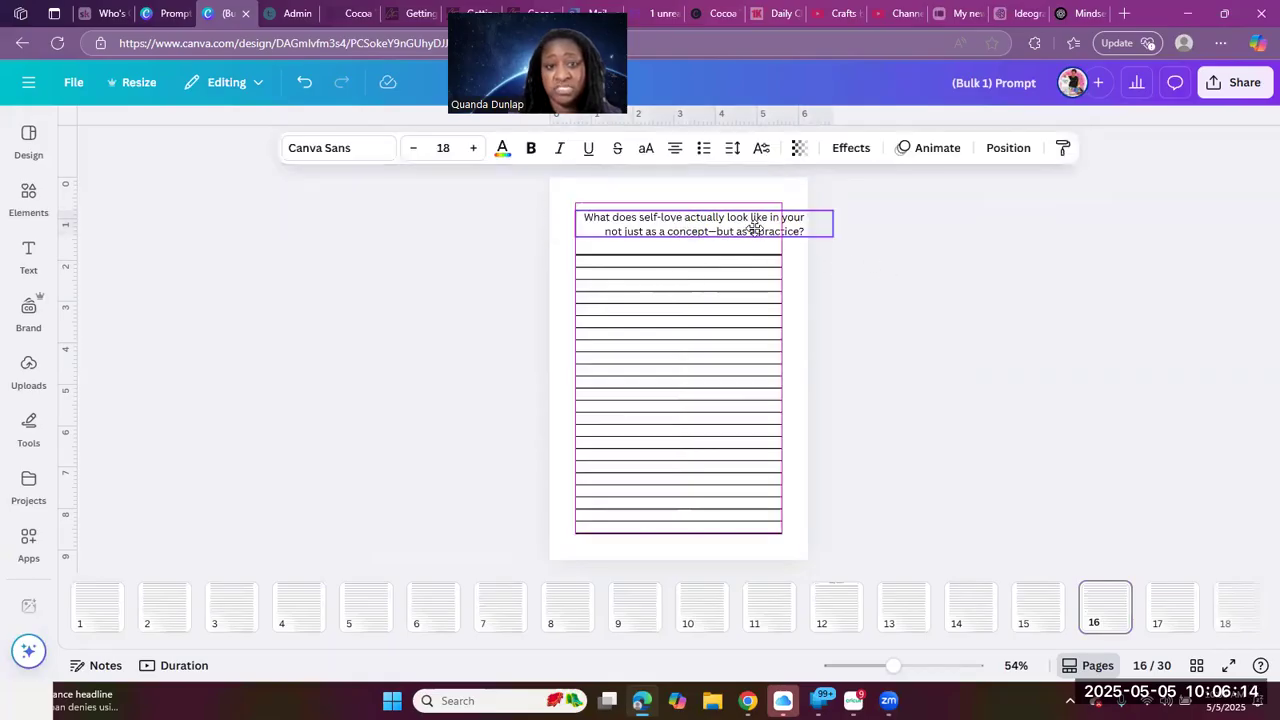
click(784, 232)
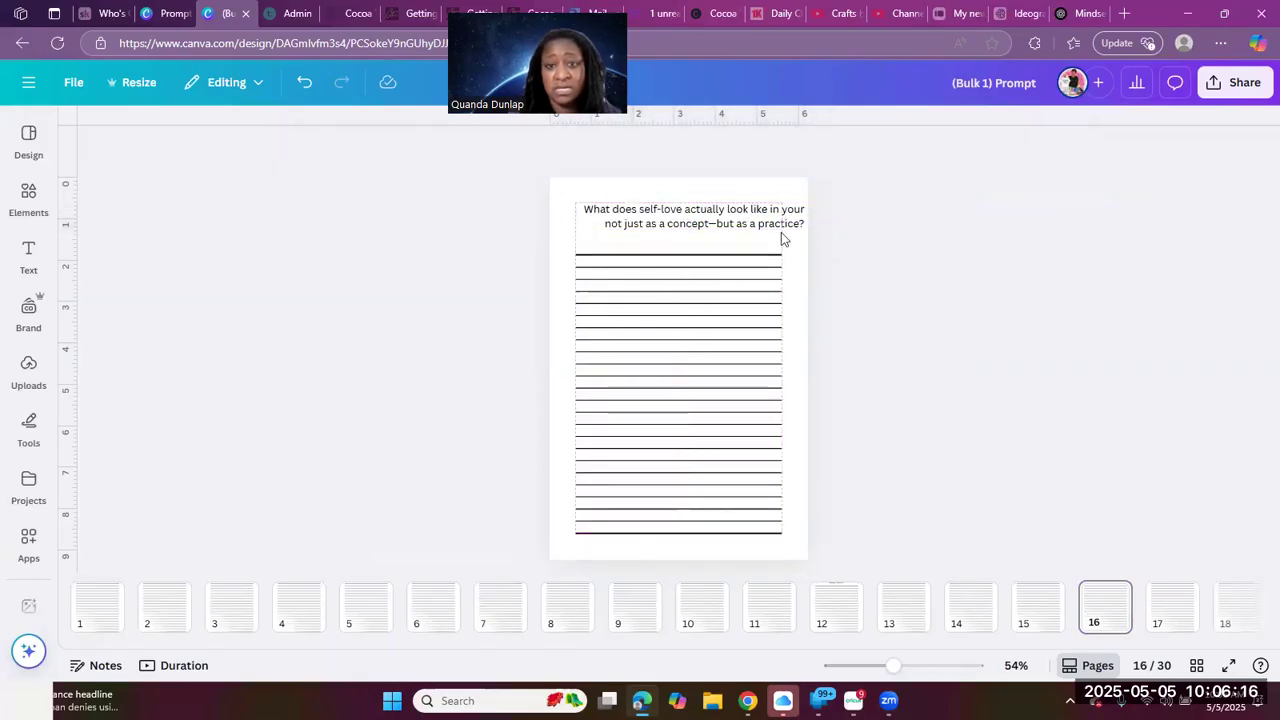
drag(833, 214, 721, 222)
Narrow page 17's prompt text box to about 5 in wide and place it inside the margins above the writing lines
drag(757, 643, 1018, 681)
scroll(1018, 681, right, 5)
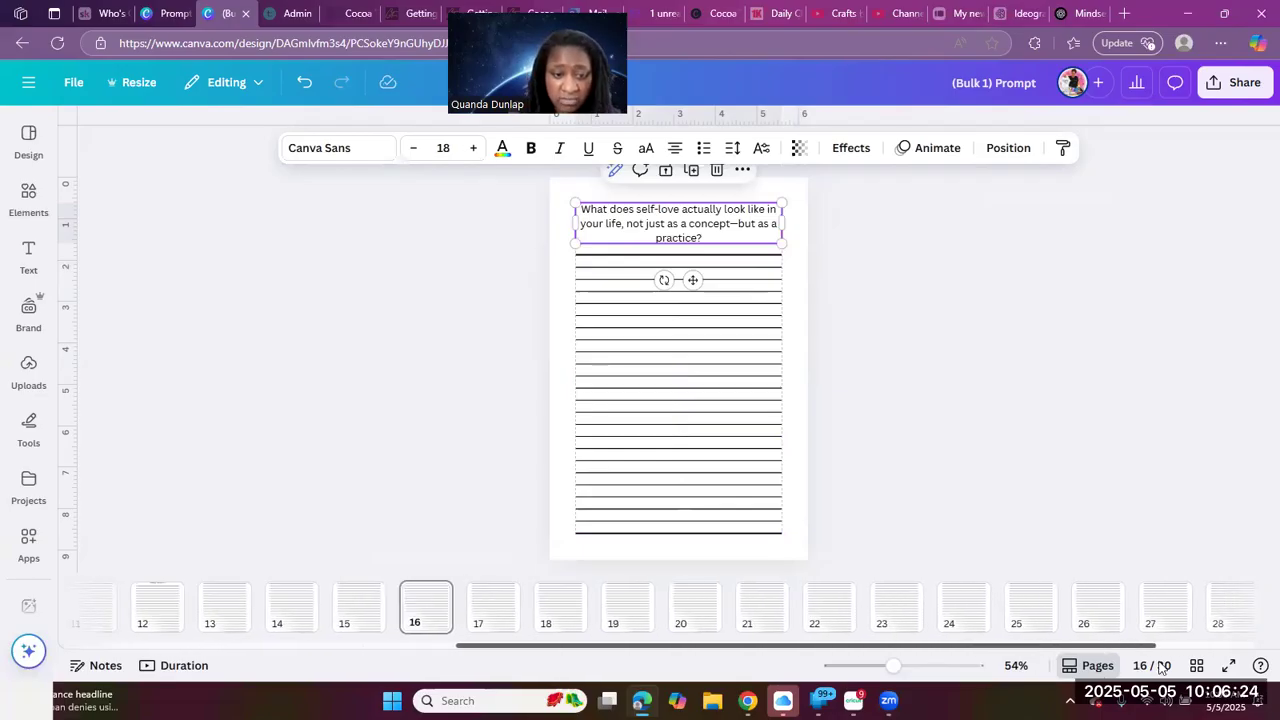
click(417, 606)
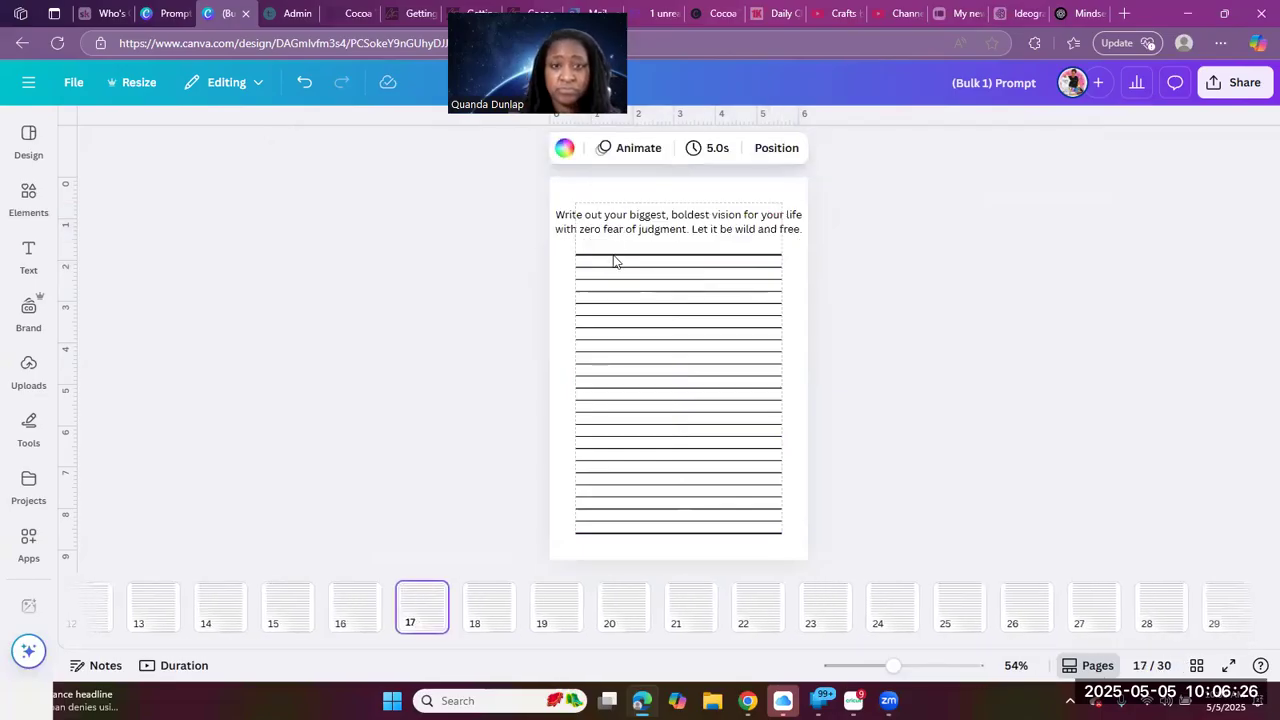
click(615, 222)
drag(615, 222, 641, 217)
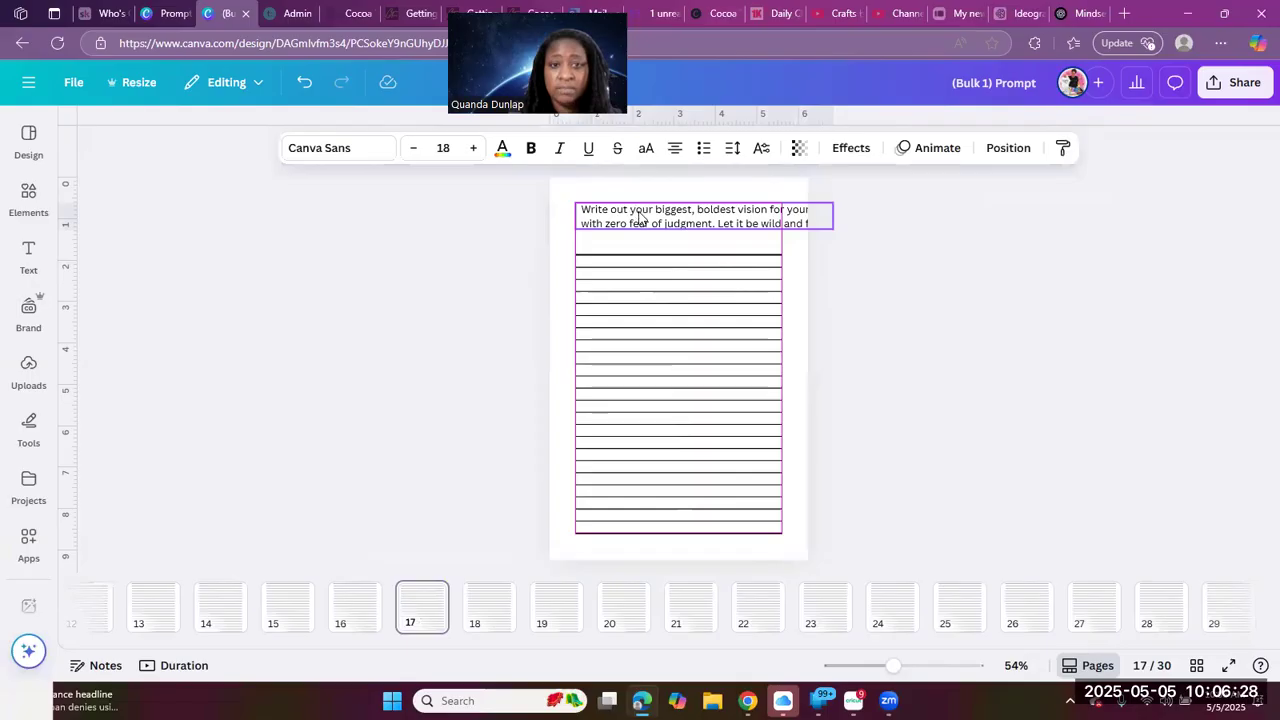
click(837, 223)
click(802, 225)
drag(795, 224, 788, 226)
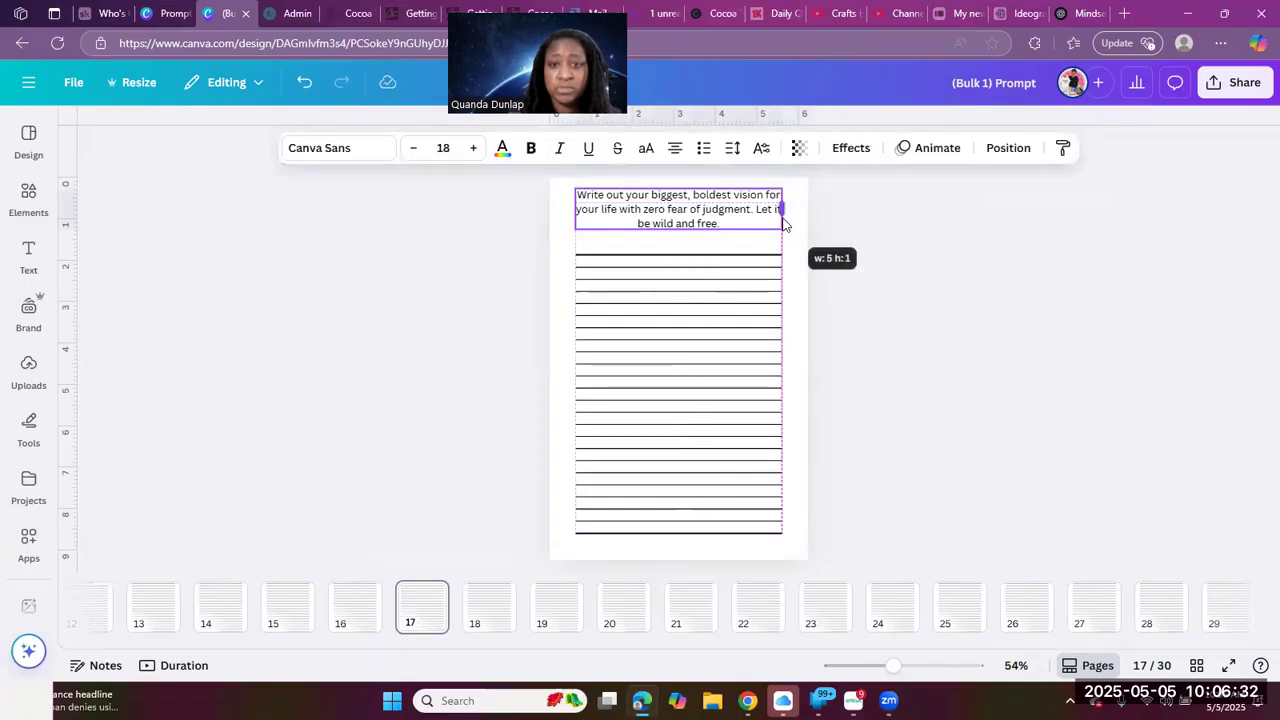
mouse_move(698, 212)
mouse_down()
mouse_move(681, 214)
mouse_move(689, 221)
mouse_up()
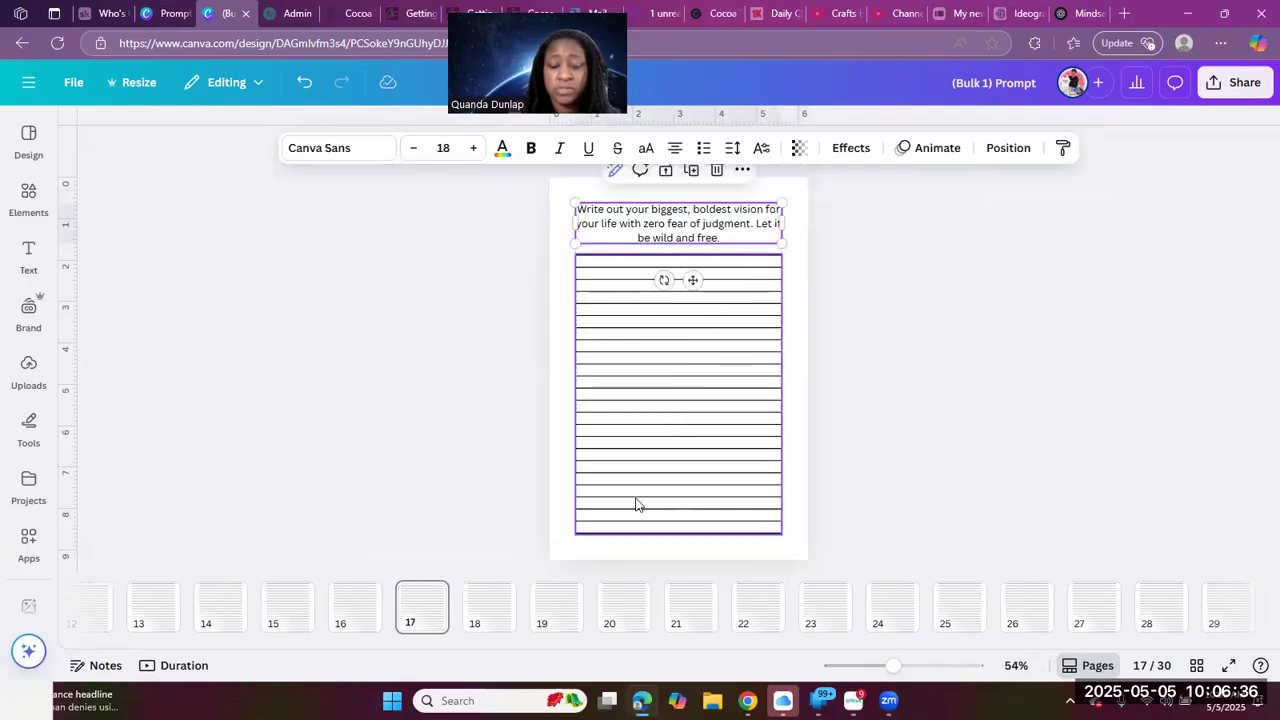
Fit page 18's prompt text box to the width of the writing lines and centre it between the margins
click(490, 607)
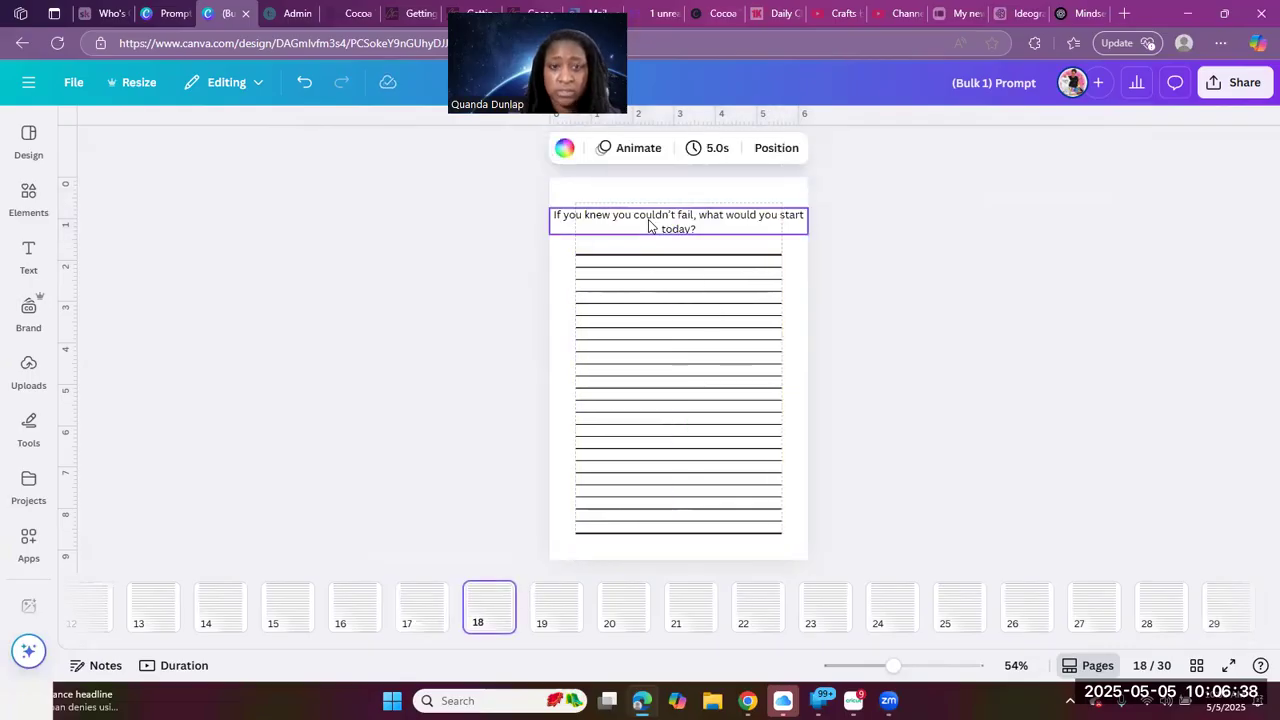
drag(678, 216, 704, 211)
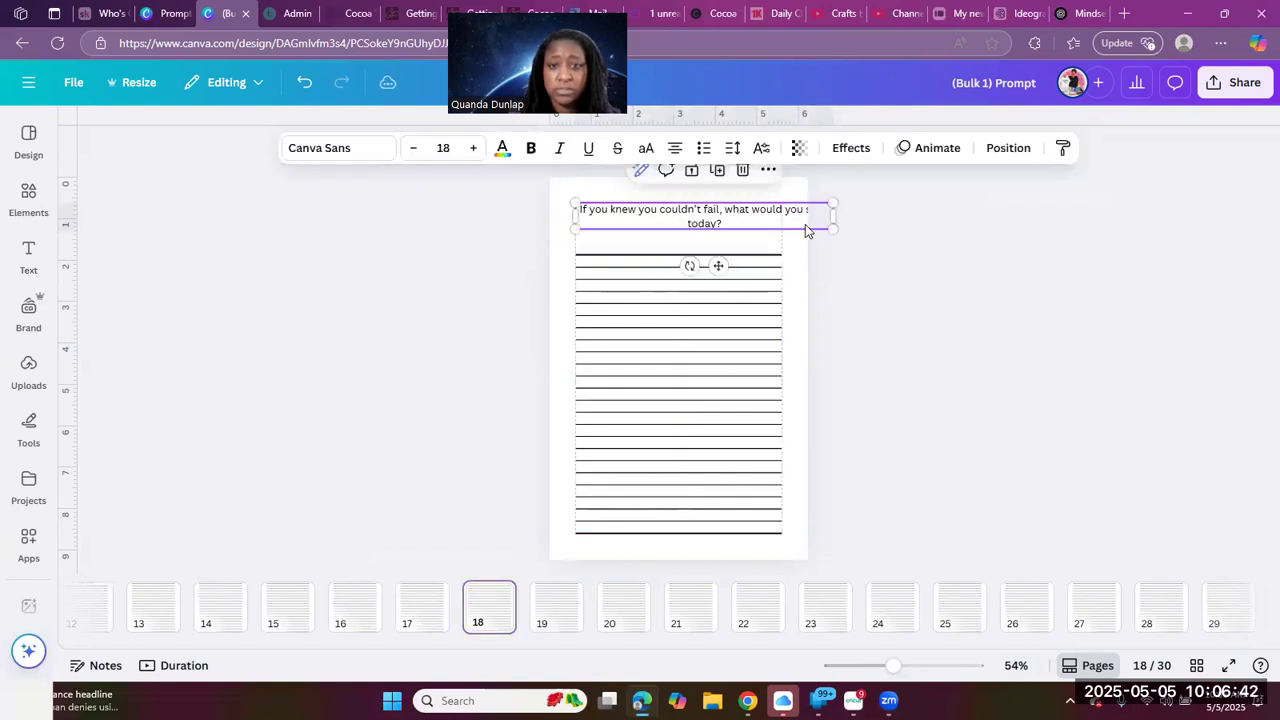
drag(833, 216, 782, 217)
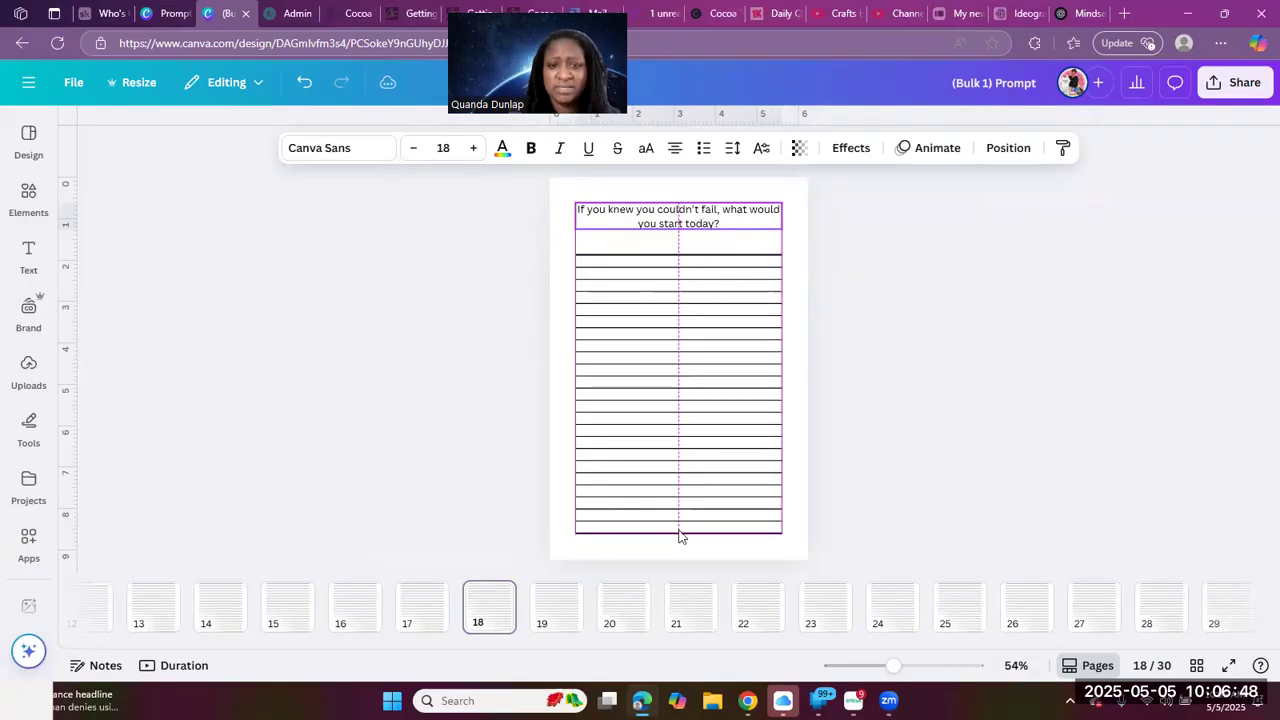
Narrow page 19's prompt text box to about 5 in wide so it fits the margins above the writing lines
scroll(670, 240, down, 2)
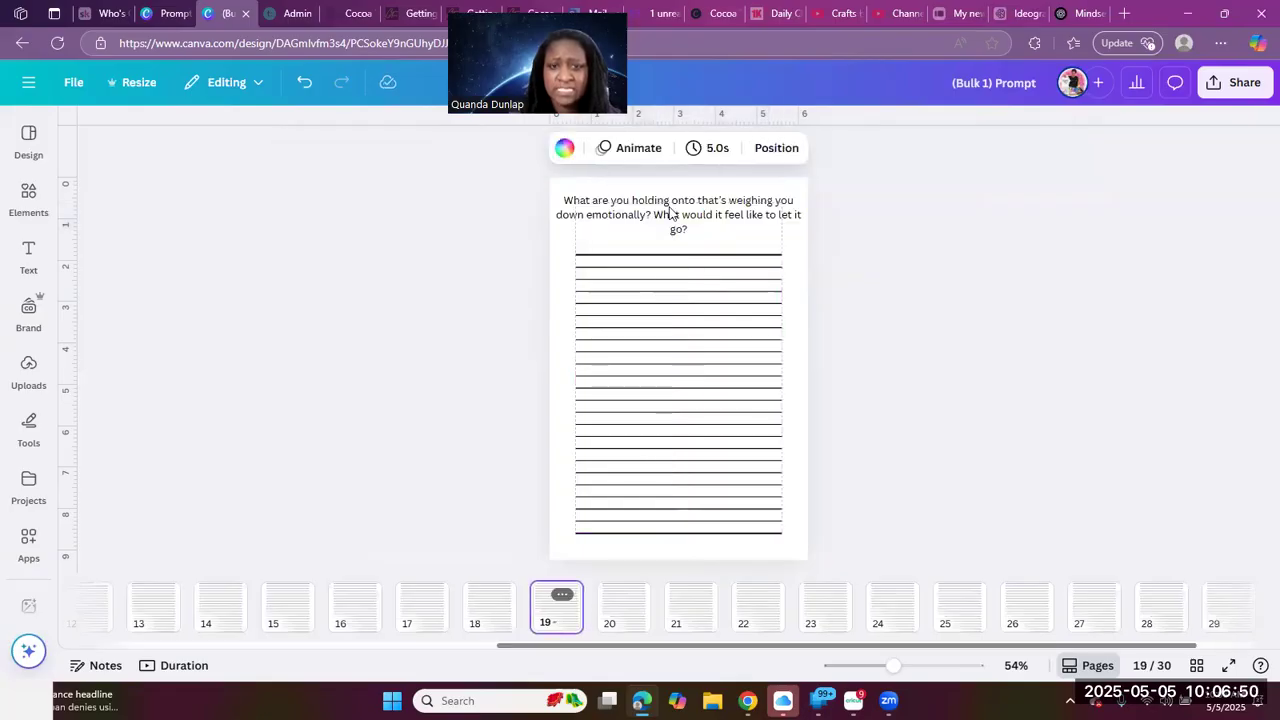
click(678, 218)
drag(683, 217, 785, 229)
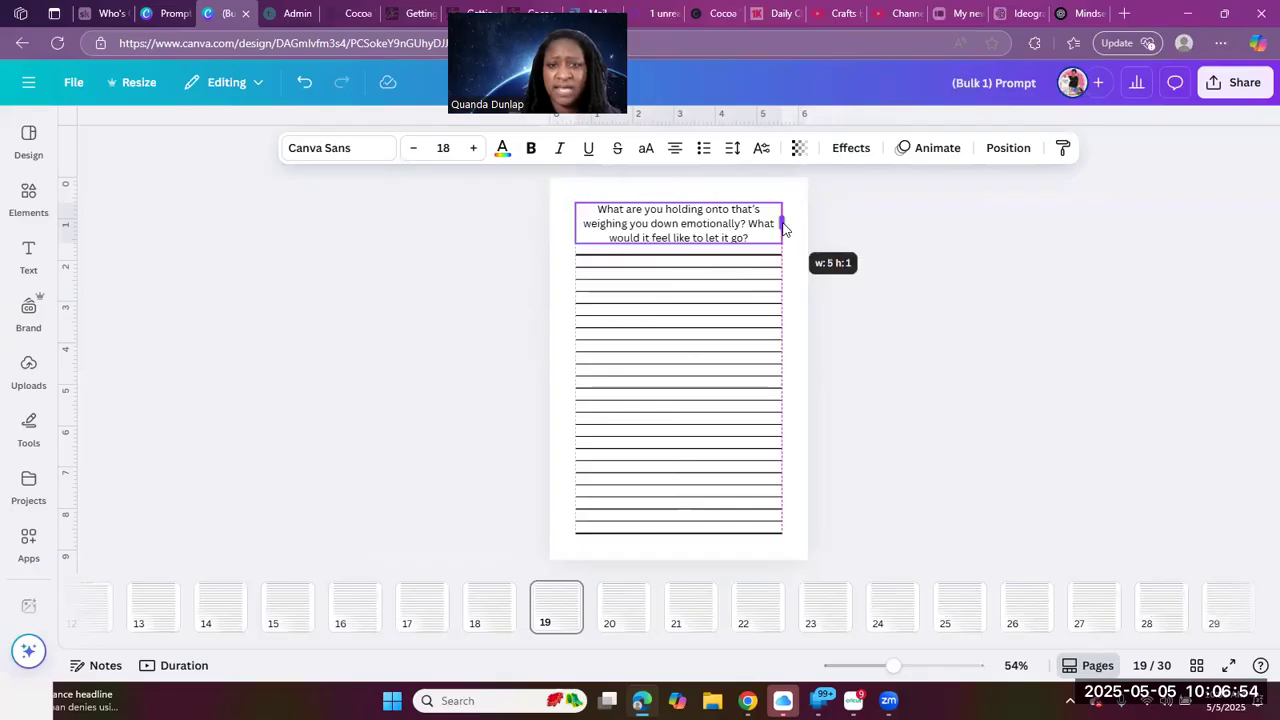
key(Escape)
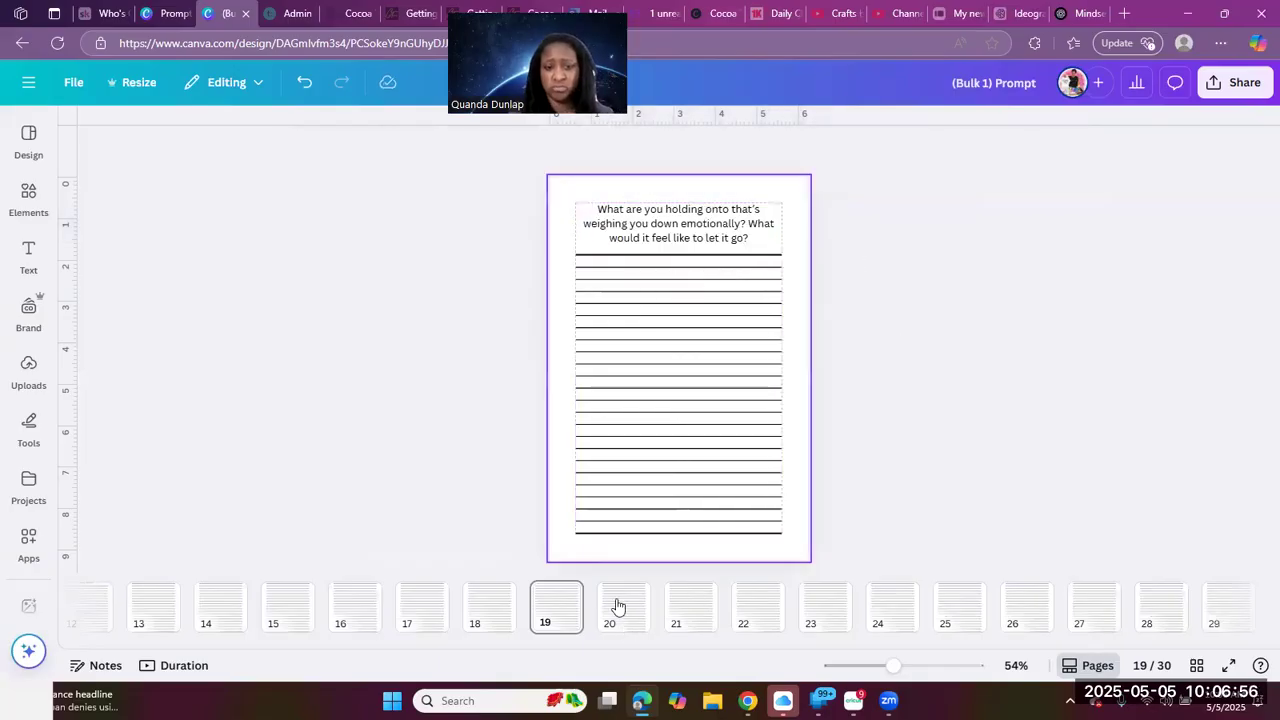
Align page 20's prompt text box with the margins and narrow it to about 5 in wide
click(627, 608)
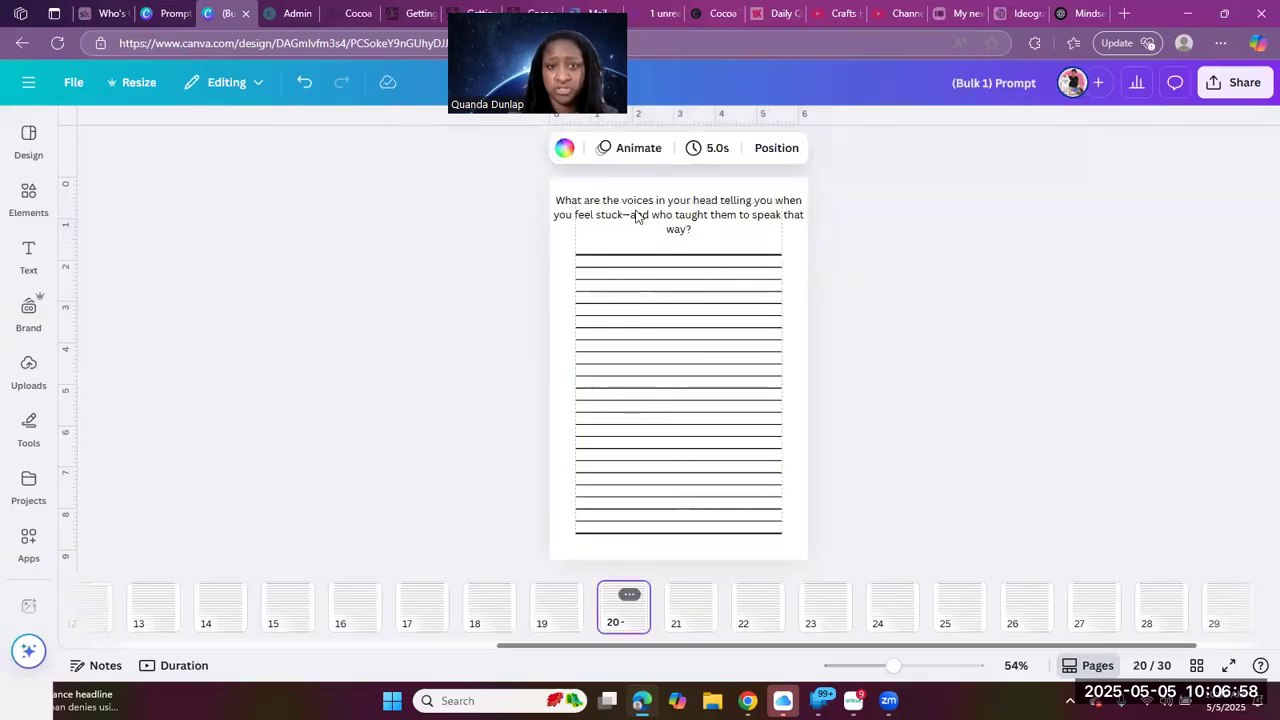
click(648, 216)
drag(650, 219, 675, 228)
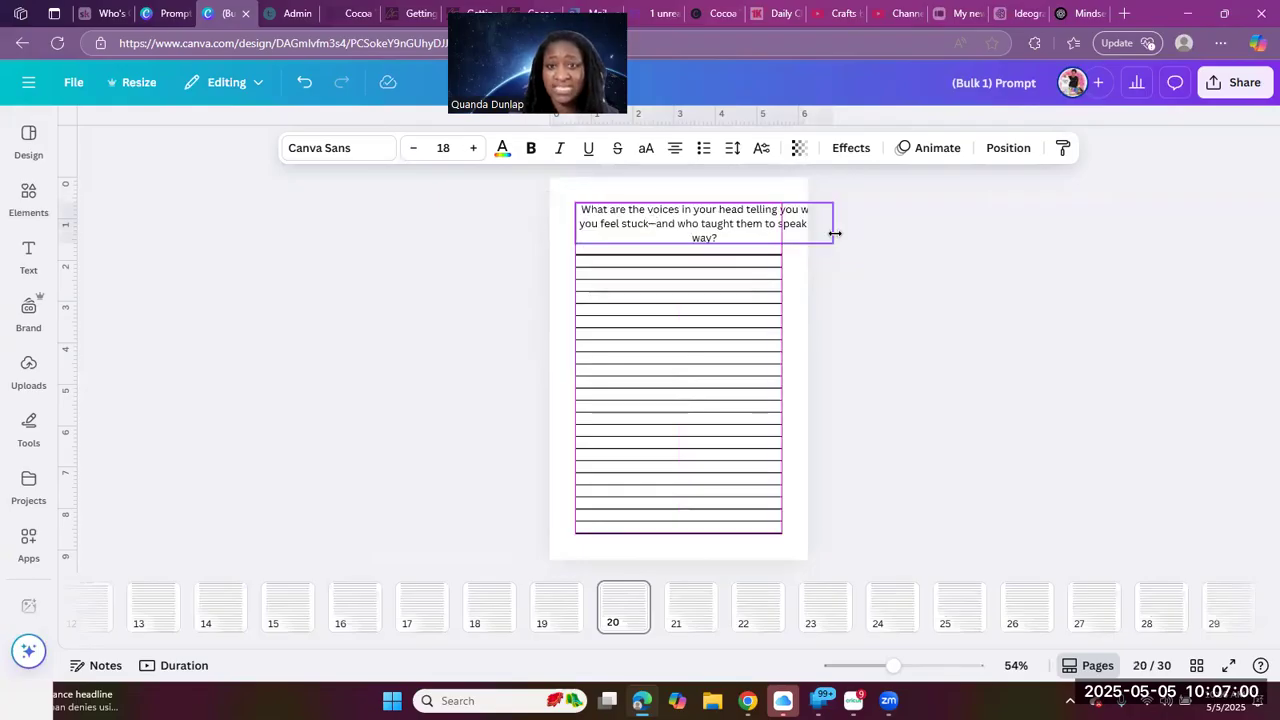
drag(828, 234, 781, 229)
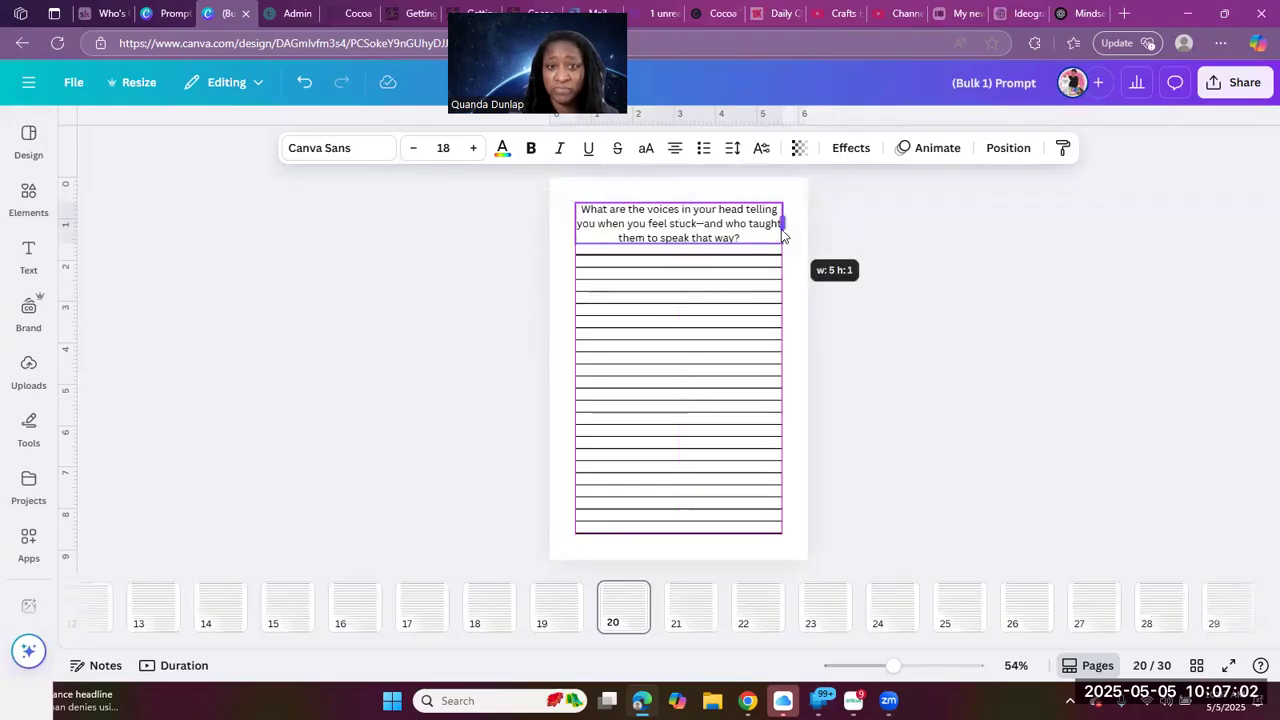
click(773, 490)
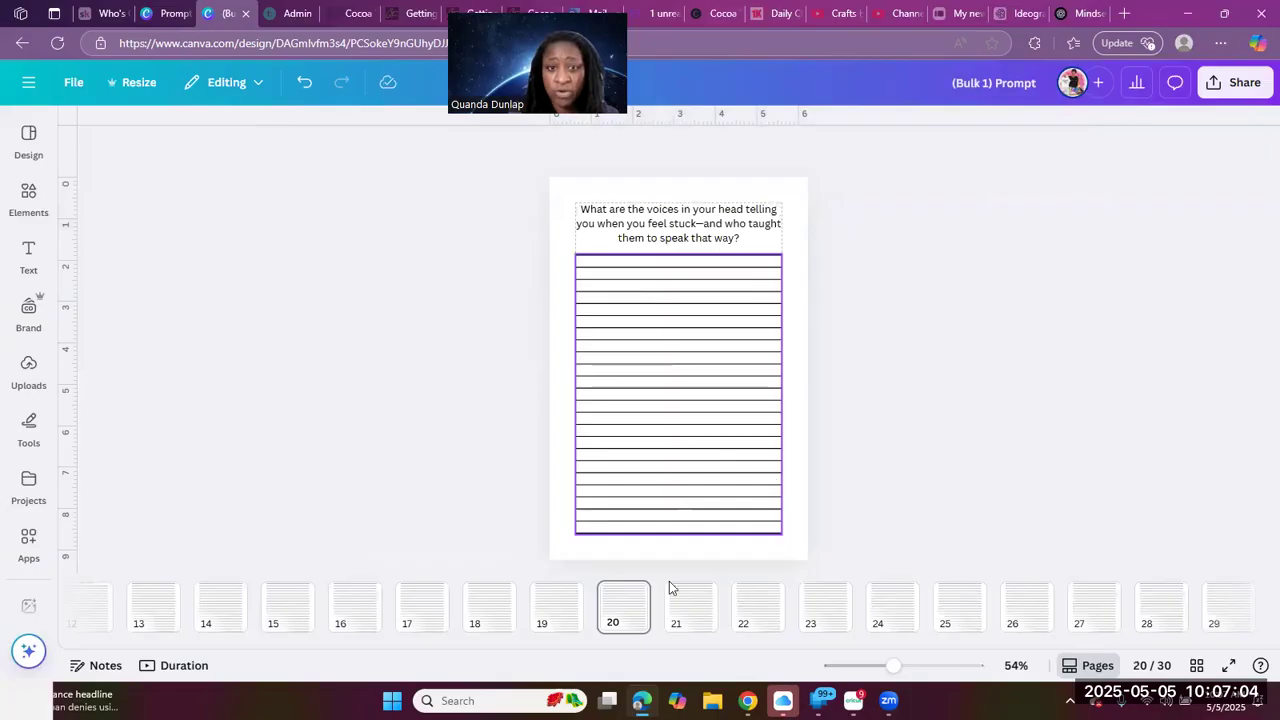
Fit the prompt text boxes on pages 21 and 22 to the width of the writing lines, inside the page margins
scroll(618, 360, down, 1)
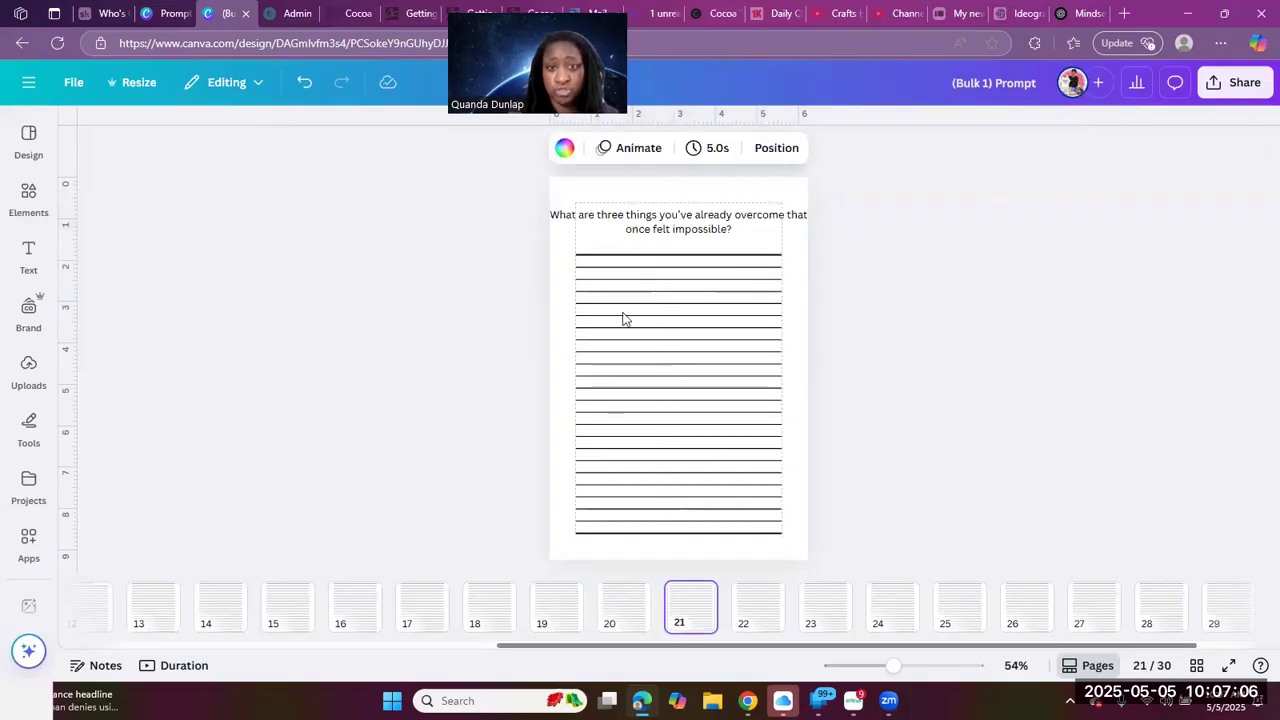
drag(663, 218, 836, 219)
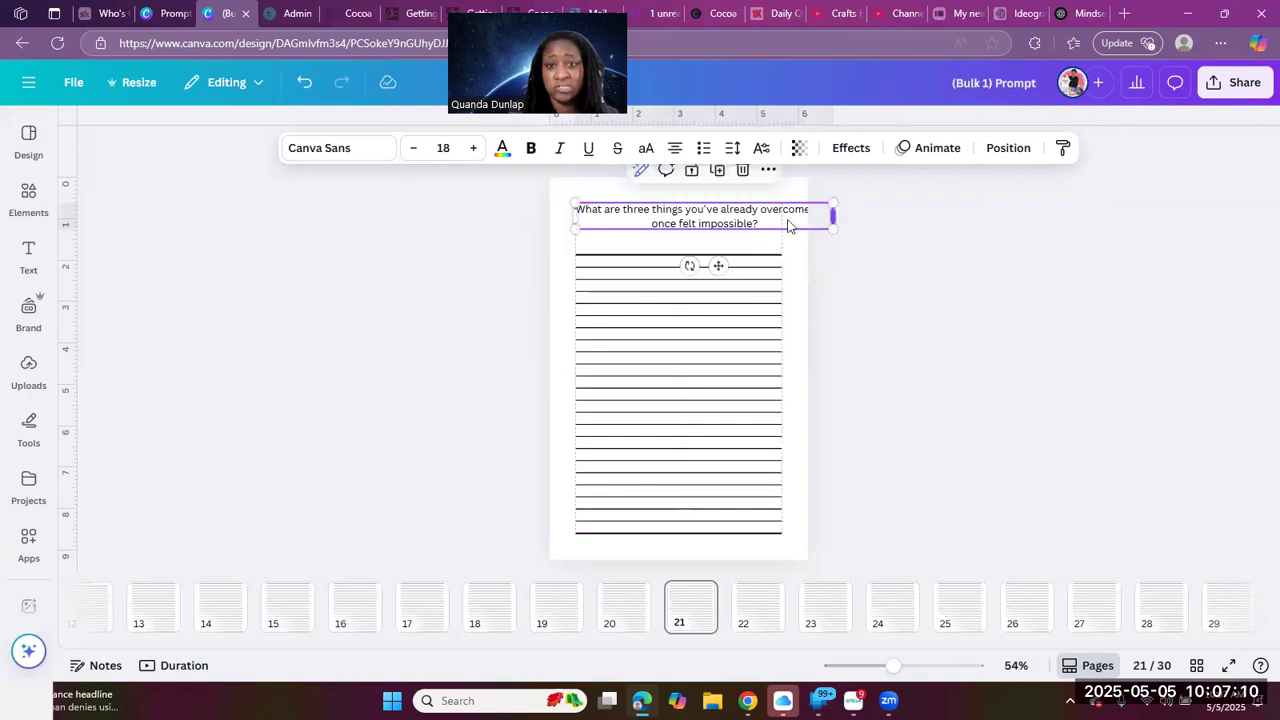
click(762, 610)
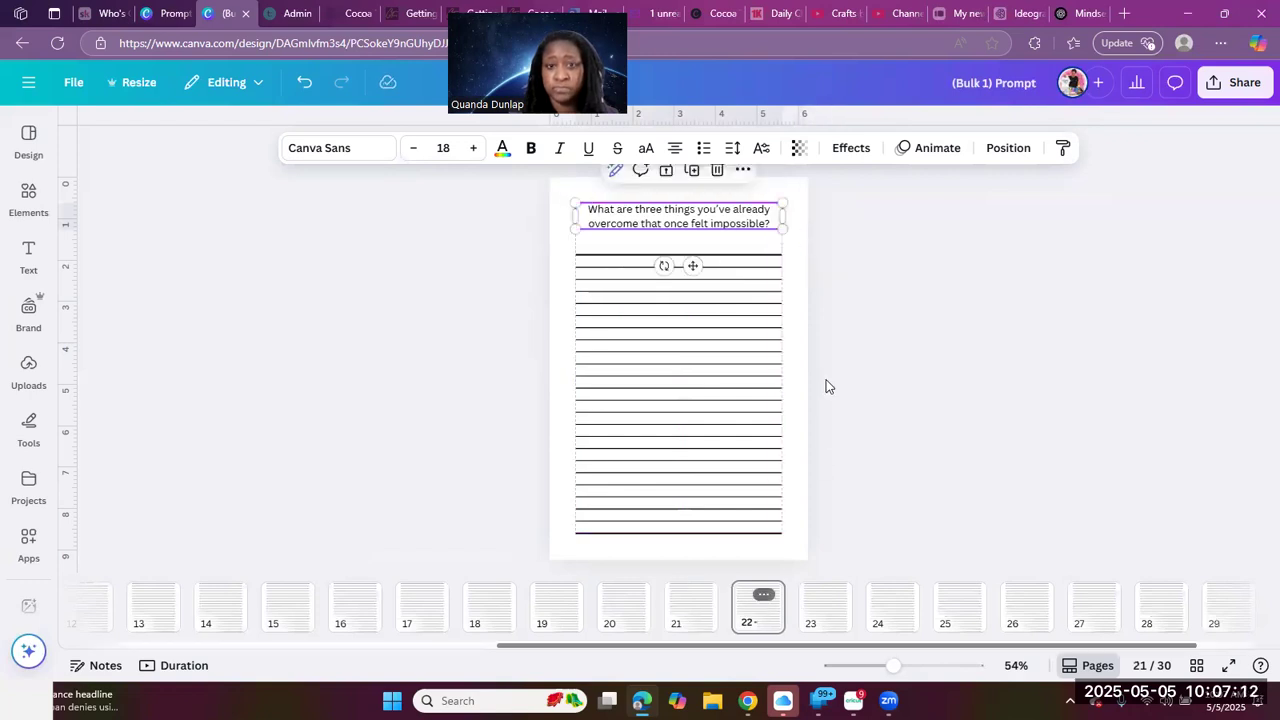
click(737, 232)
drag(716, 218, 737, 210)
drag(834, 226, 789, 229)
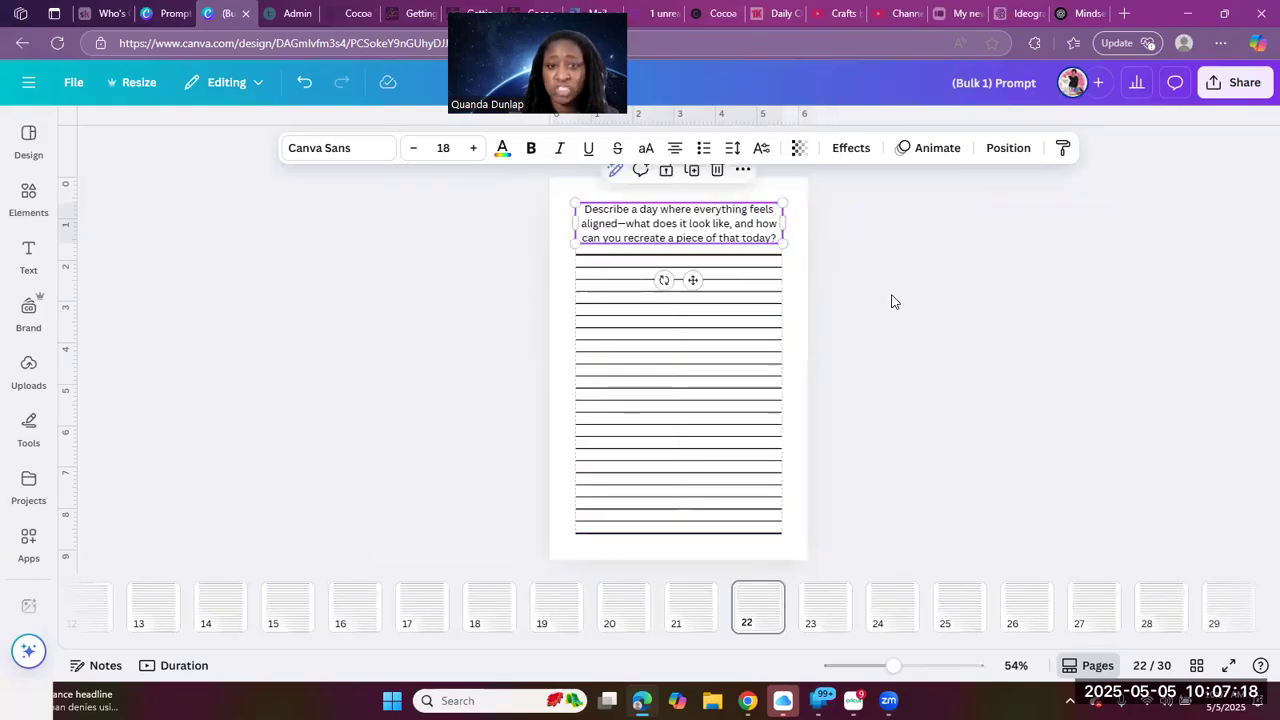
On page 23, align the prompt text box with the margin guides and narrow it to the width of the writing lines
click(895, 305)
click(817, 619)
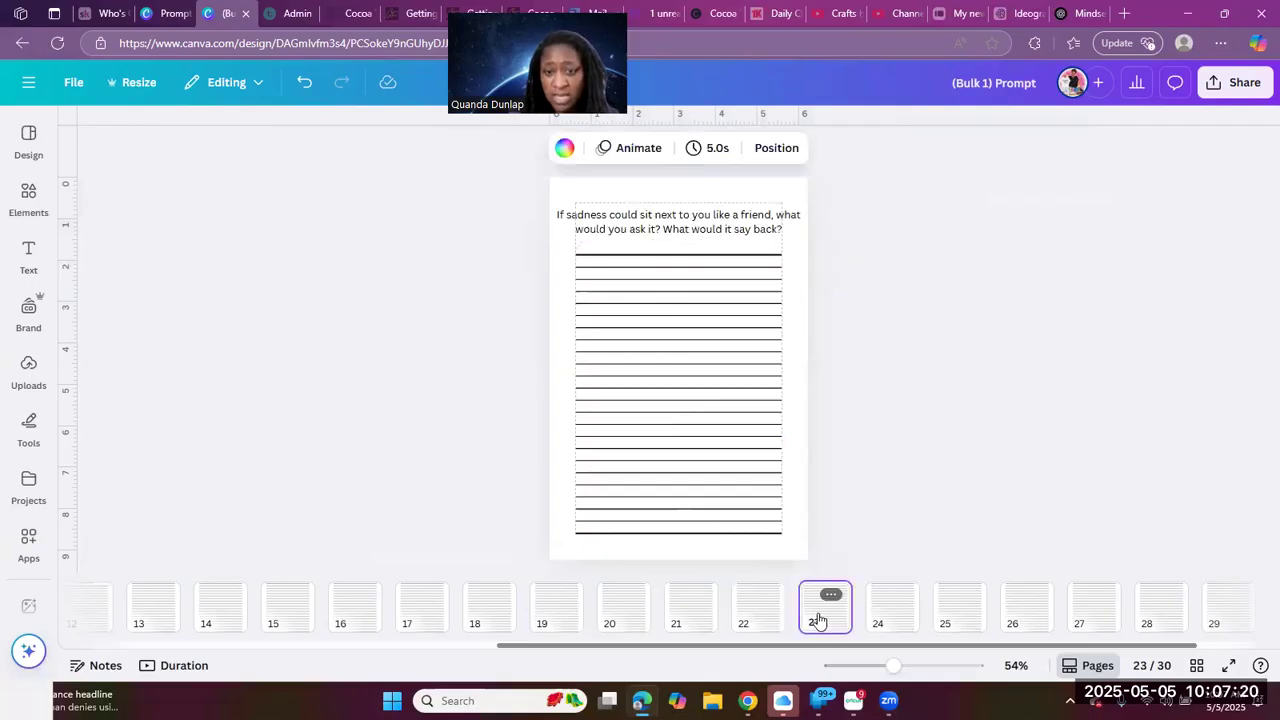
click(680, 226)
drag(663, 220, 678, 216)
drag(837, 220, 788, 223)
mouse_move(707, 200)
mouse_down()
mouse_move(683, 222)
mouse_move(736, 214)
mouse_move(709, 213)
mouse_up()
On page 24, narrow the prompt text box to the margin width and lower it slightly toward the writing lines
click(893, 606)
drag(834, 220, 782, 220)
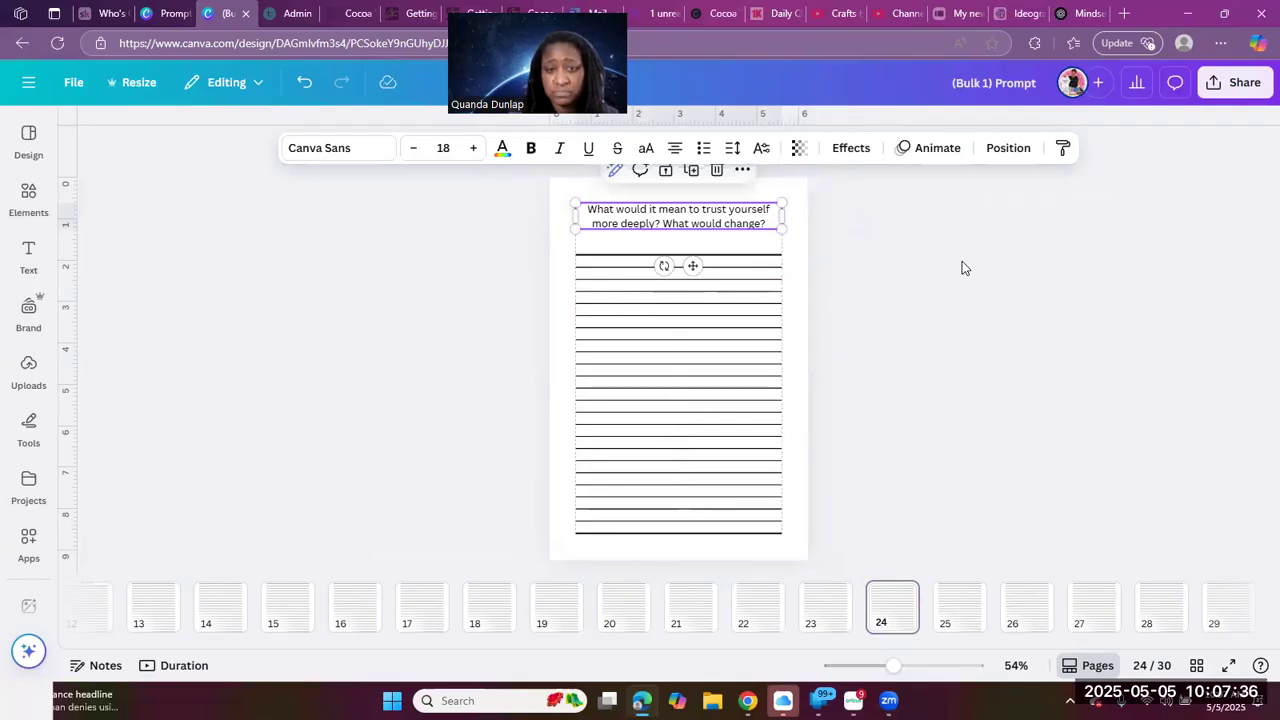
click(874, 320)
drag(734, 219, 734, 224)
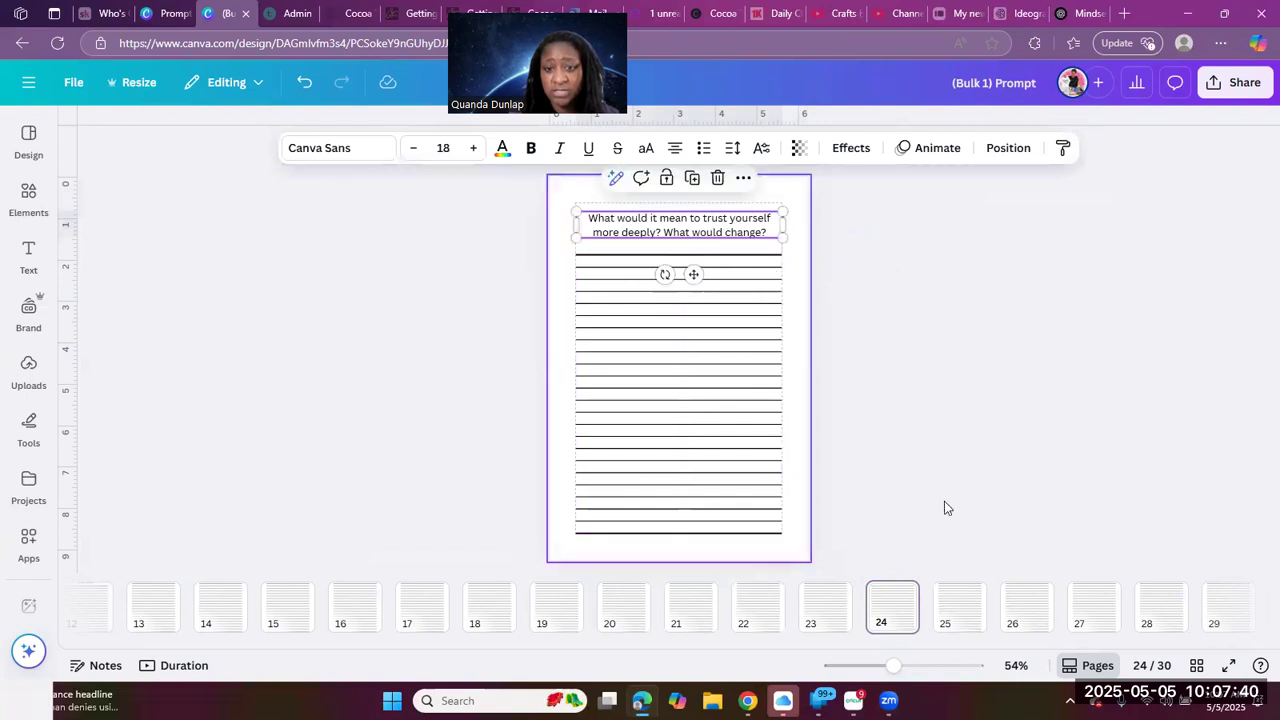
On page 25, move the prompt to the upper margin corner and narrow its text box to fit between the side margins
click(961, 607)
click(634, 222)
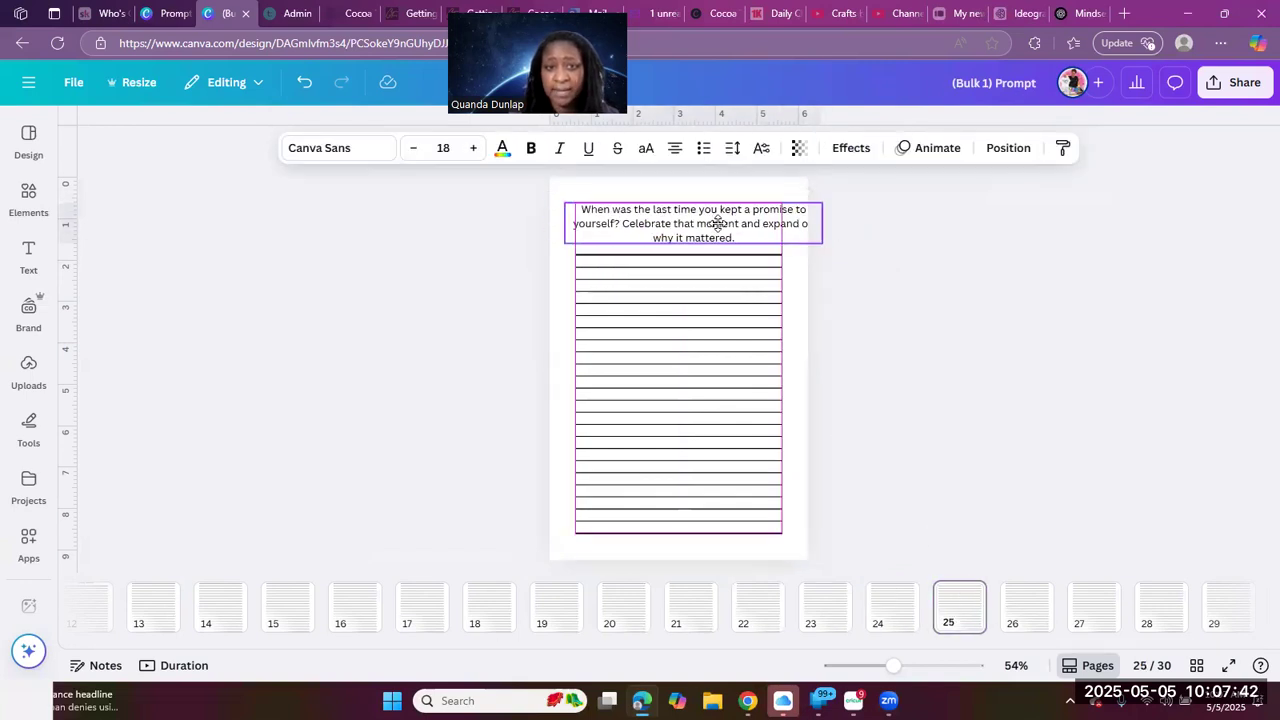
drag(840, 225, 796, 230)
click(997, 454)
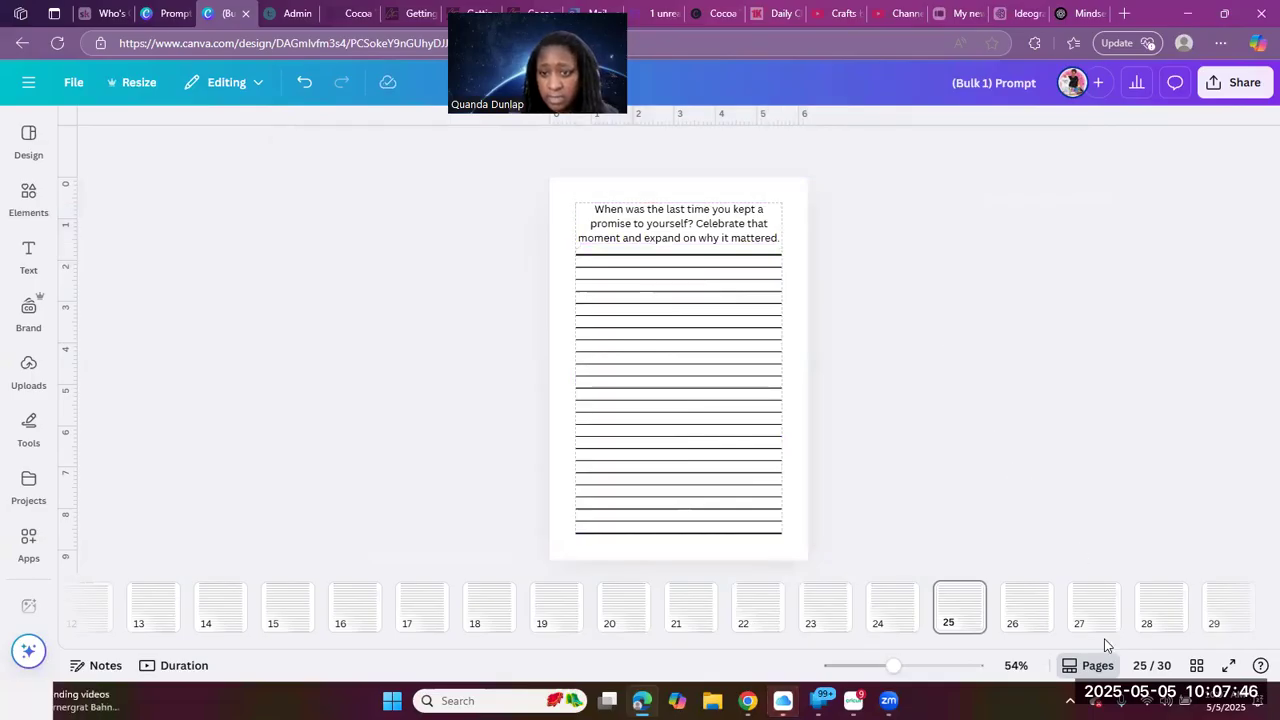
On page 26, align the prompt about fear with the margin guides and narrow its text box to the margin width
click(712, 218)
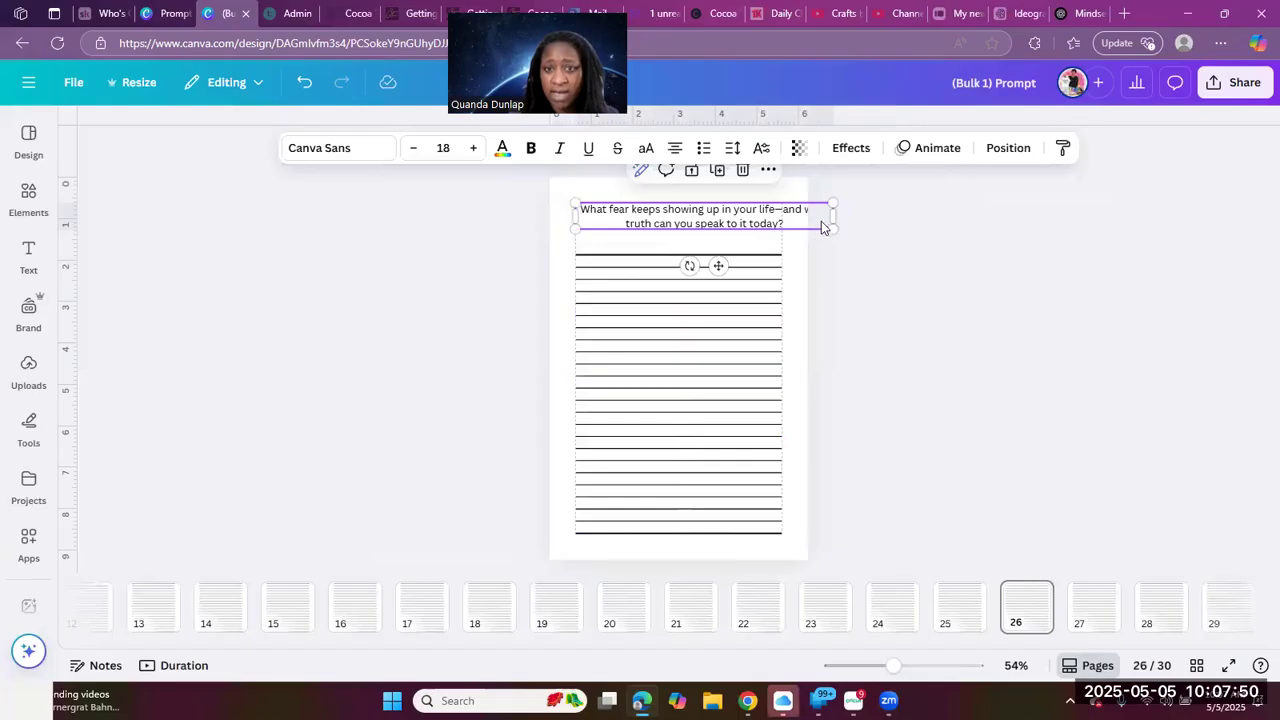
drag(840, 214, 787, 228)
click(990, 308)
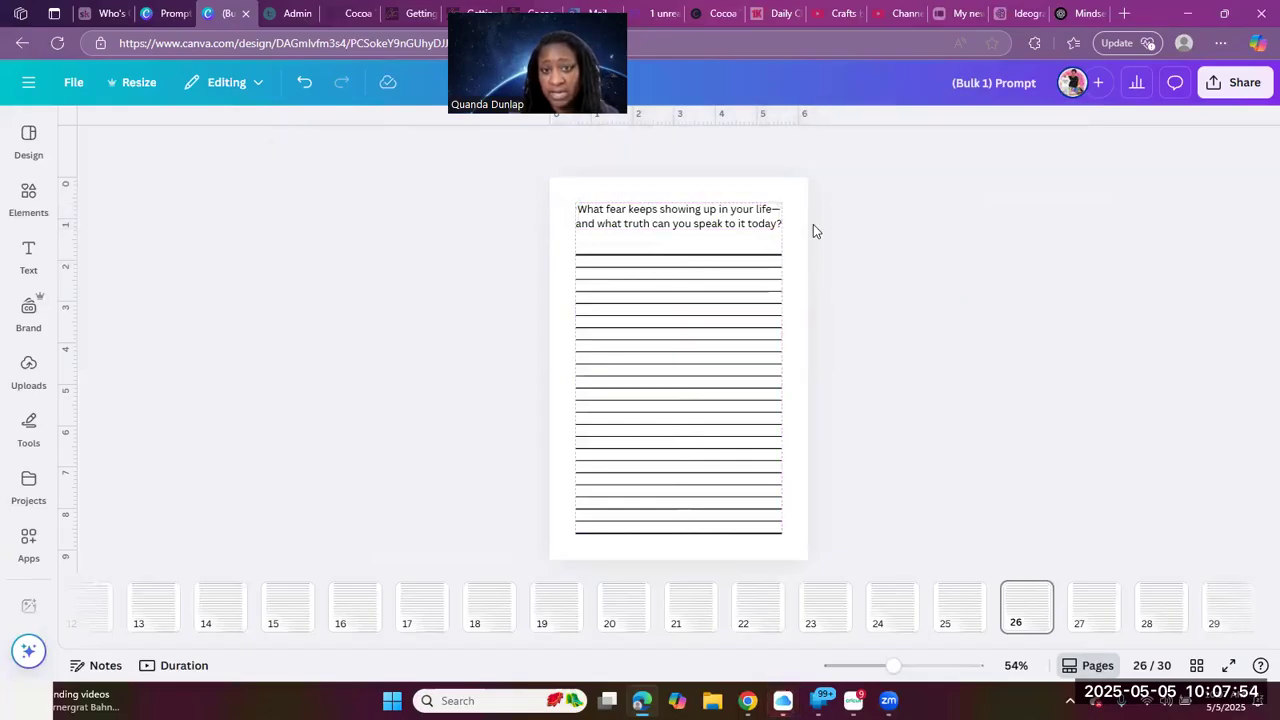
On page 27, place the joy prompt inside the margins and wrap it to the width of the writing lines
click(1095, 608)
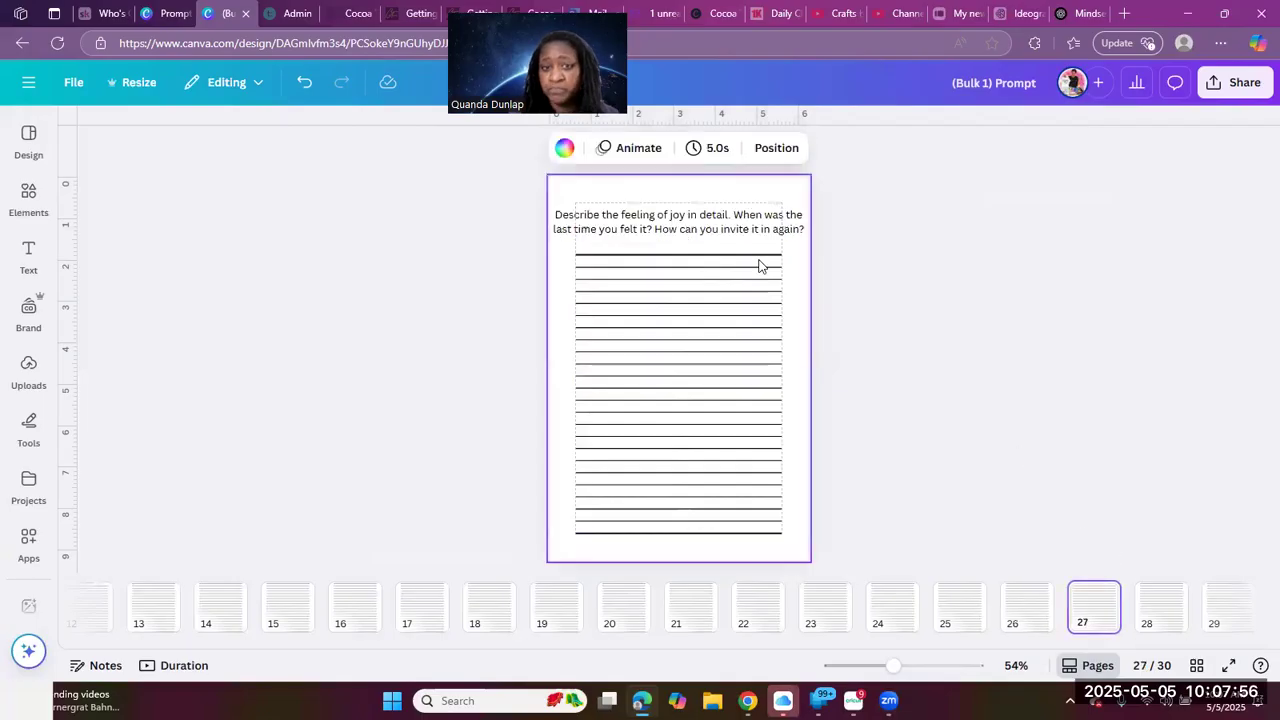
click(727, 229)
drag(680, 228, 701, 222)
drag(834, 215, 710, 230)
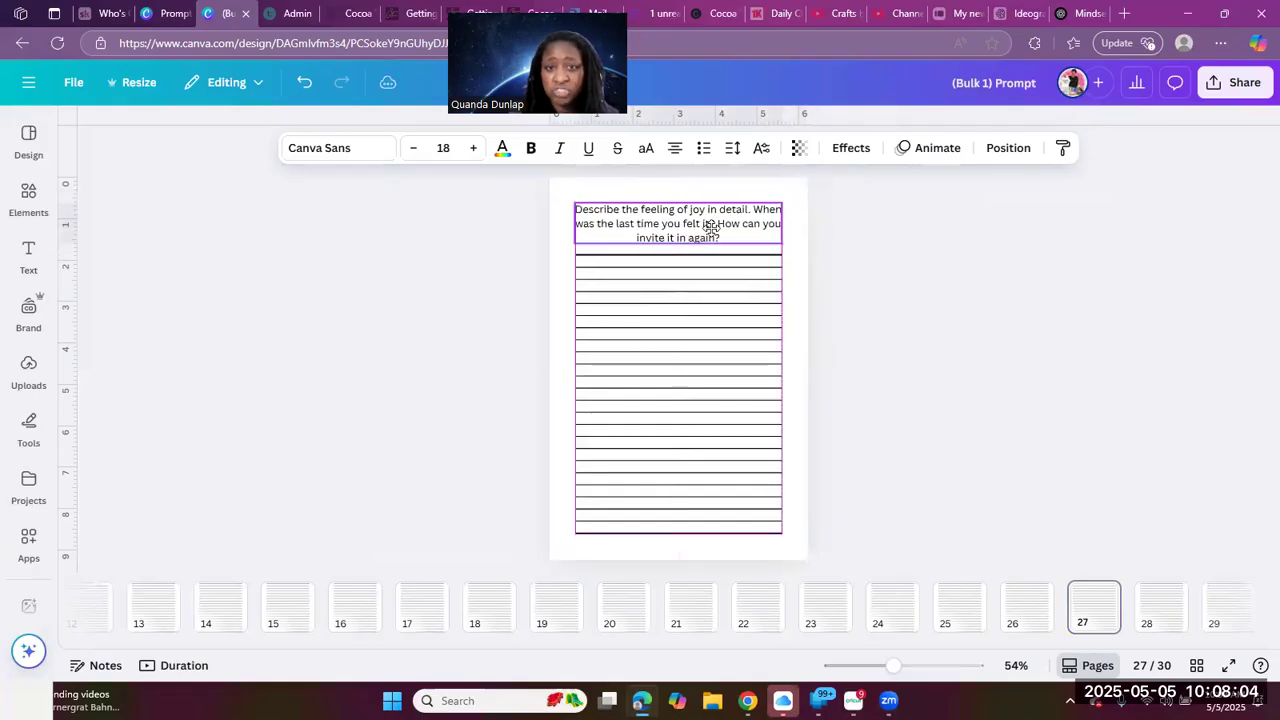
click(1033, 393)
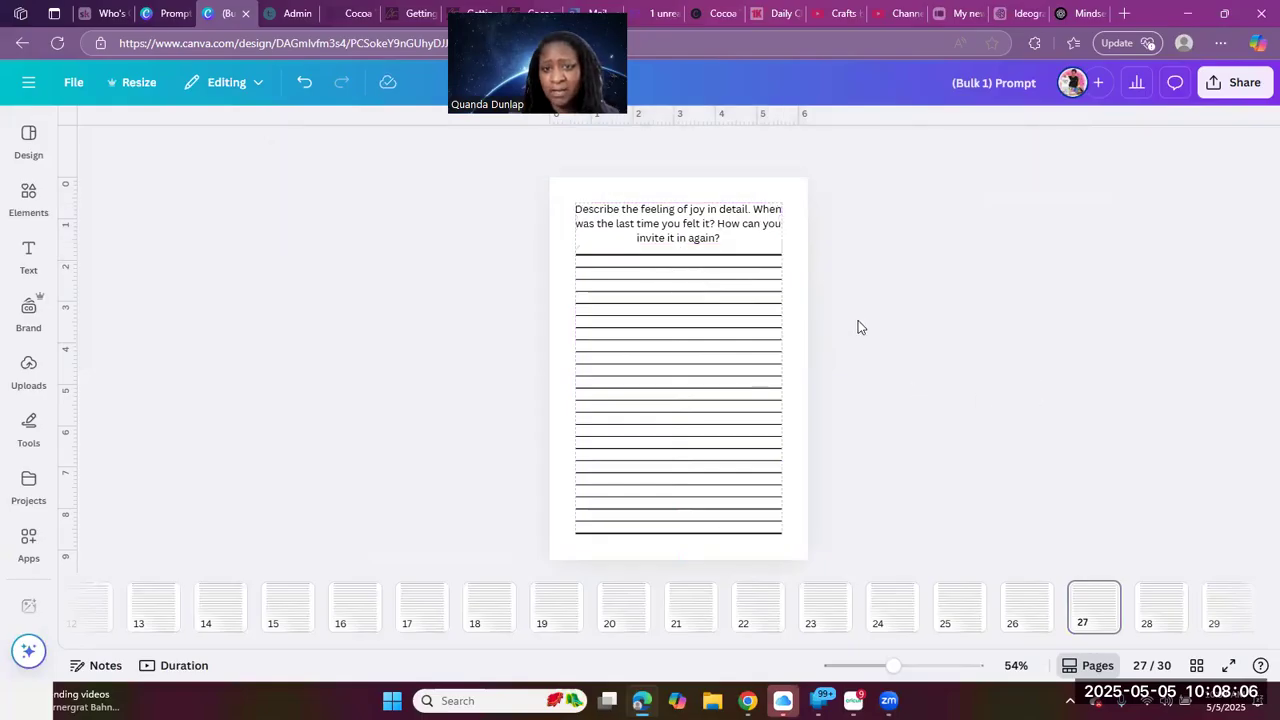
On page 28, align the "showing up for yourself" prompt with the margin guides and narrow its text box to fit
click(1156, 615)
drag(718, 219, 743, 213)
drag(837, 218, 783, 218)
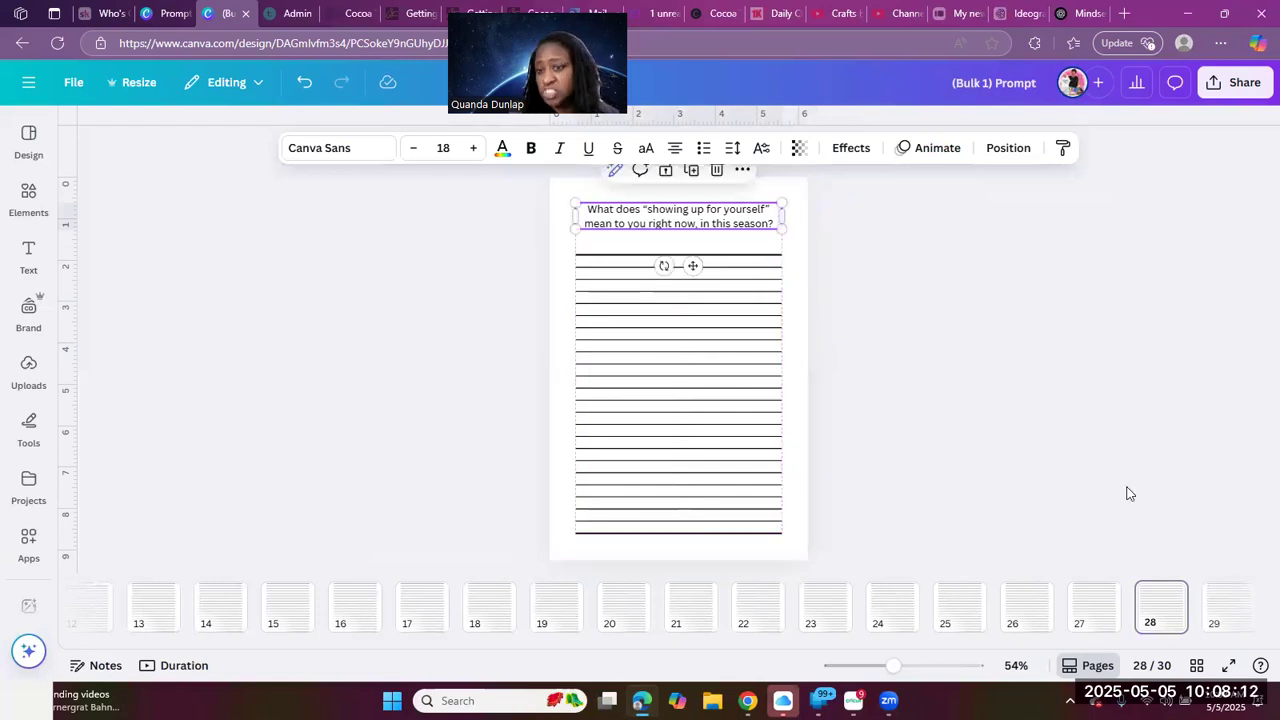
On page 29, position the love letter prompt within the margins and narrow its text box to the margin width
click(1234, 622)
drag(717, 227, 742, 234)
drag(833, 220, 783, 228)
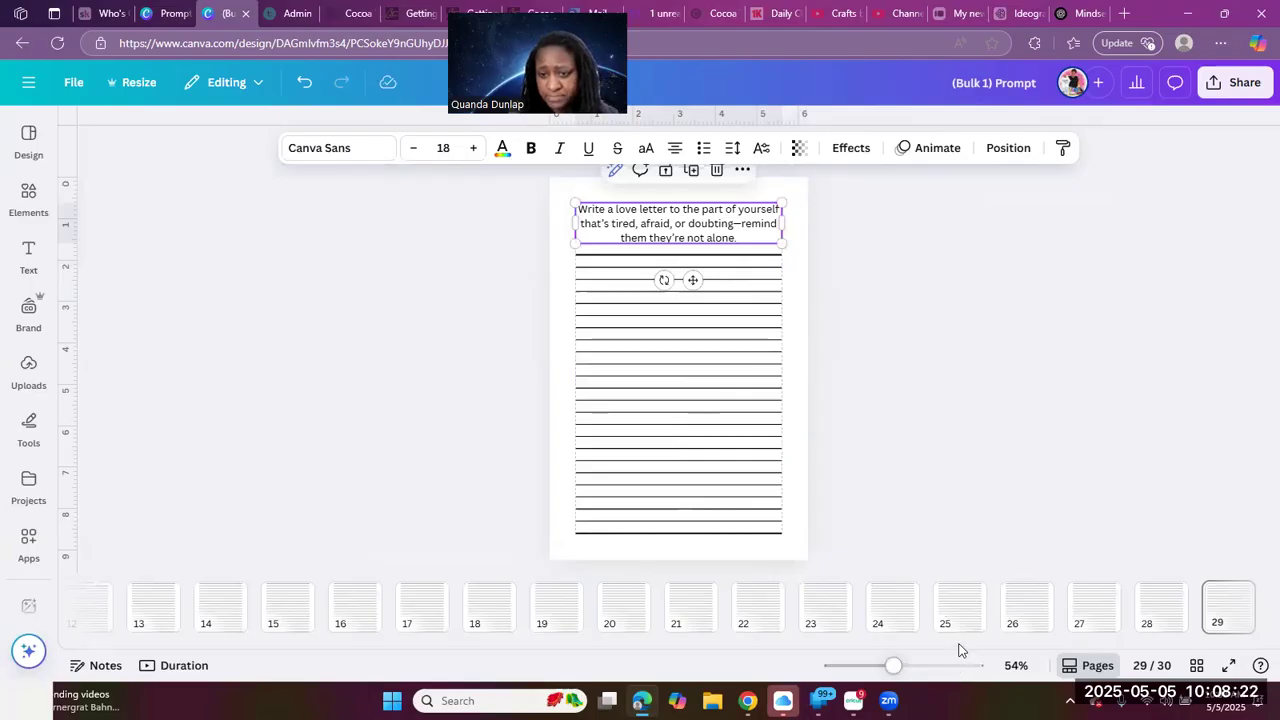
On page 30, align the prompt with the margin guides and resize its text box to 5 in wide
drag(988, 641, 1066, 637)
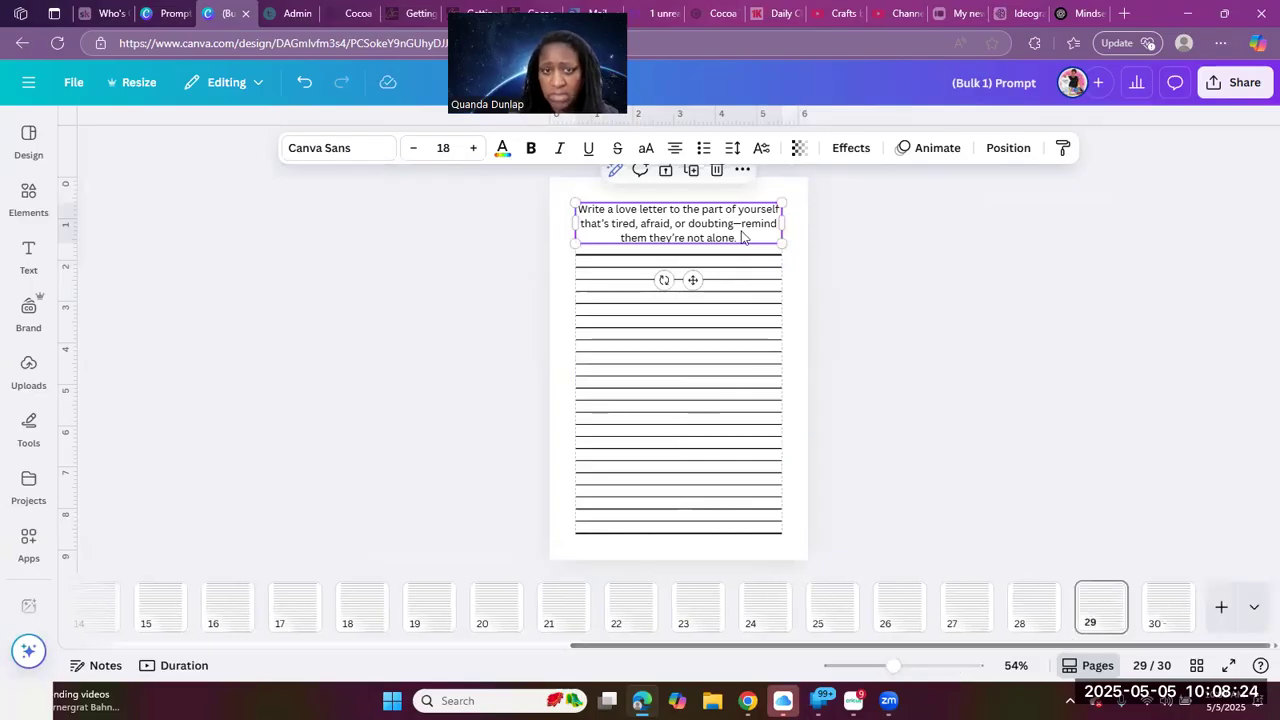
click(712, 217)
mouse_move(660, 226)
mouse_down()
mouse_move(695, 224)
mouse_move(654, 206)
mouse_up()
mouse_move(832, 216)
mouse_down()
mouse_move(788, 237)
mouse_move(829, 237)
mouse_up()
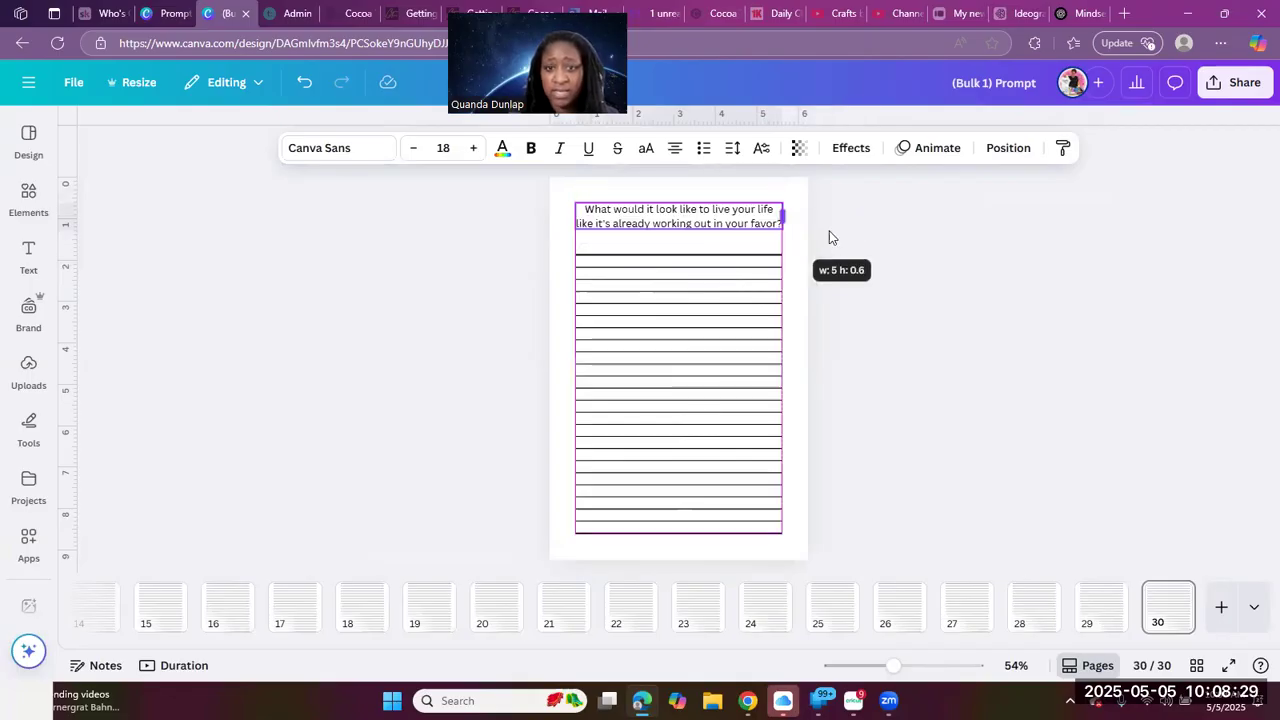
click(760, 578)
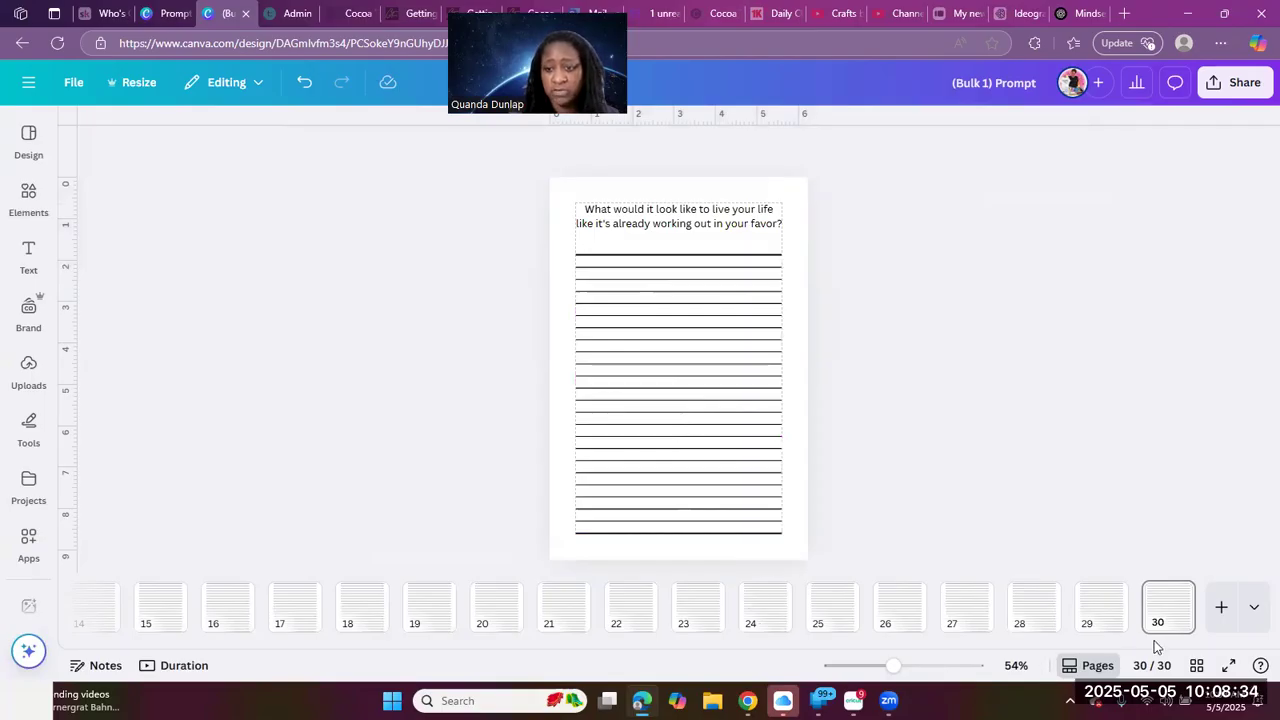
Add a blank page and place it as page 1, ahead of all the prompt pages
drag(820, 644, 183, 614)
click(103, 606)
click(110, 596)
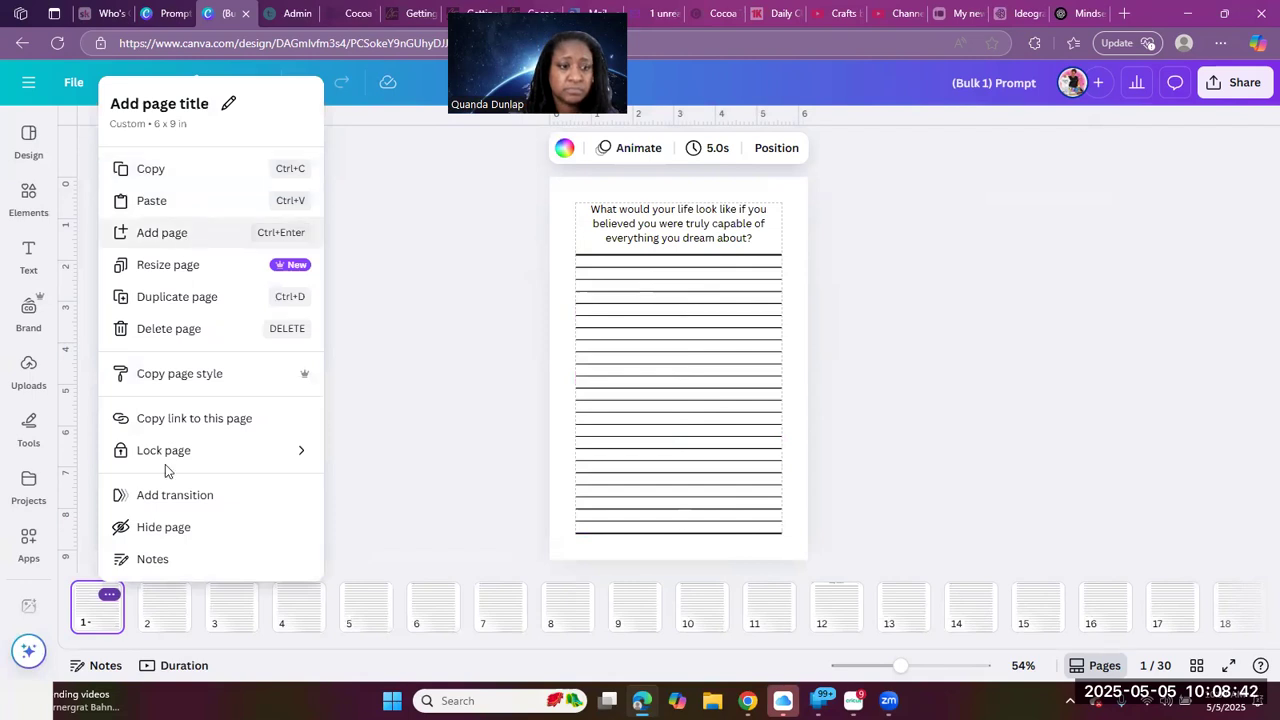
key(ctrl+Return)
click(98, 619)
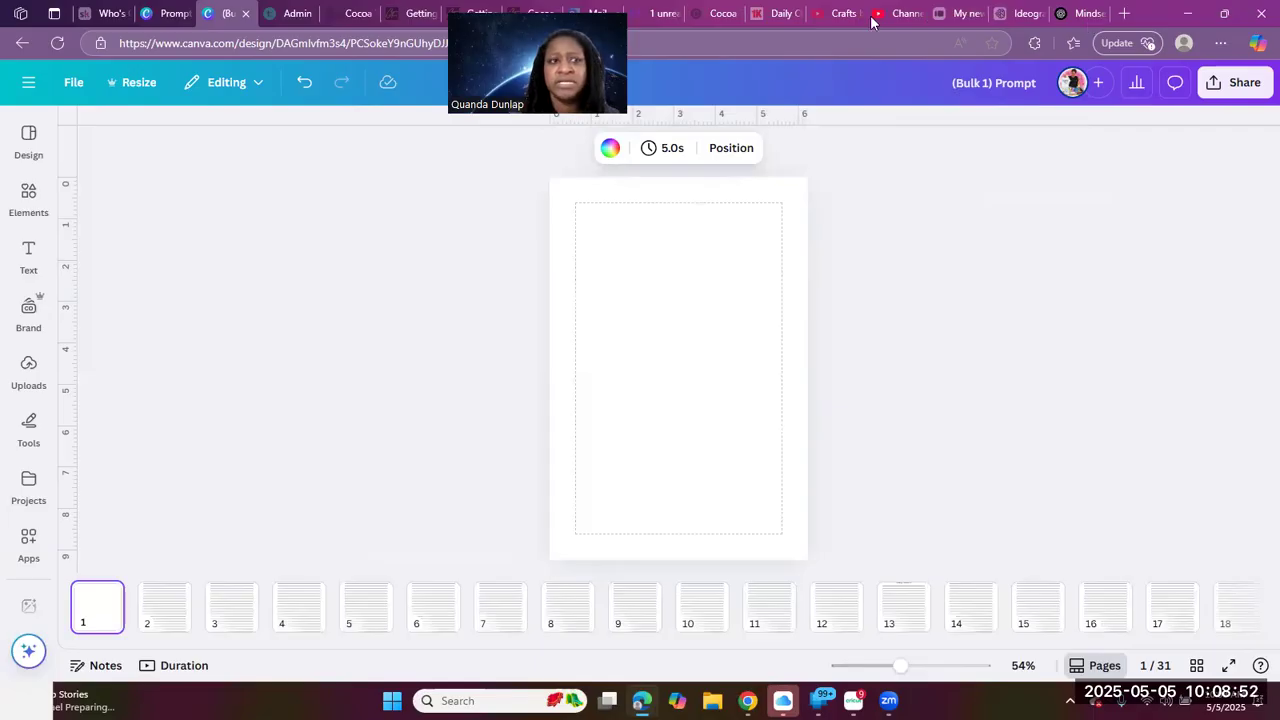
In the ChatGPT conversation, find and copy the book title "No More Almost: The Mindset Journal for Women Who Are Done Playing Small"
key(ctrl+Tab)
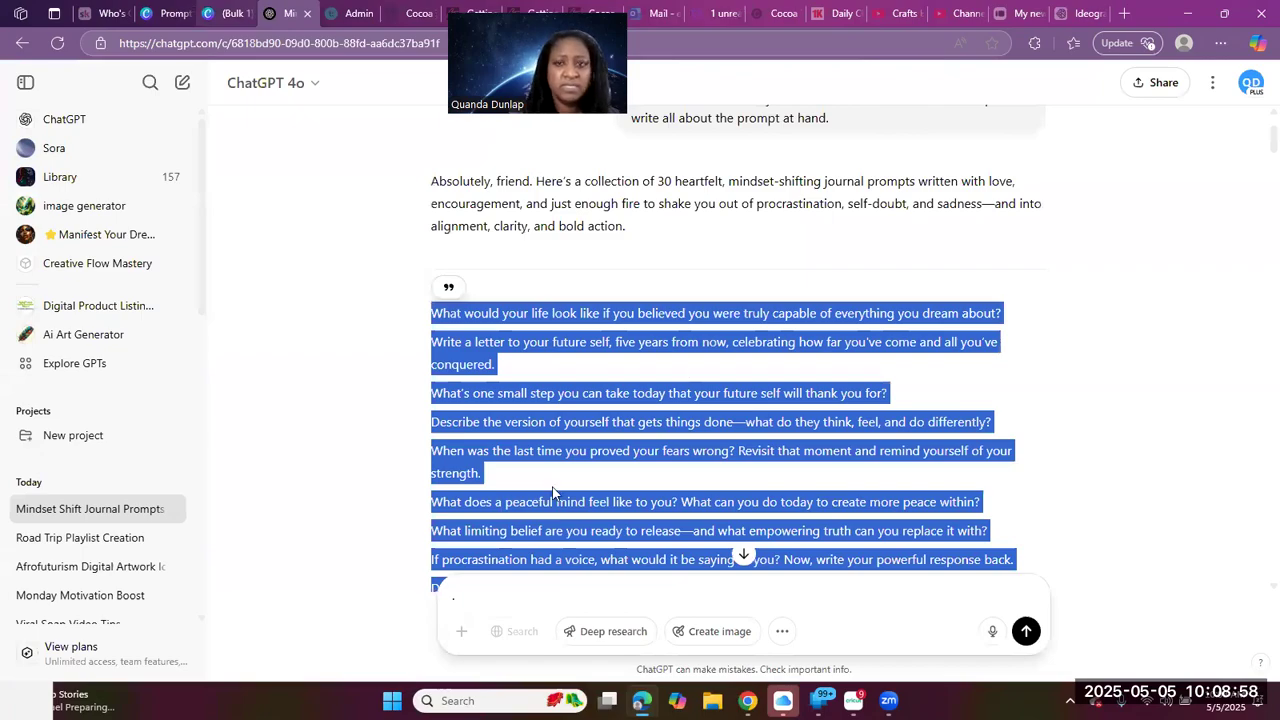
key(ctrl+shift+Tab)
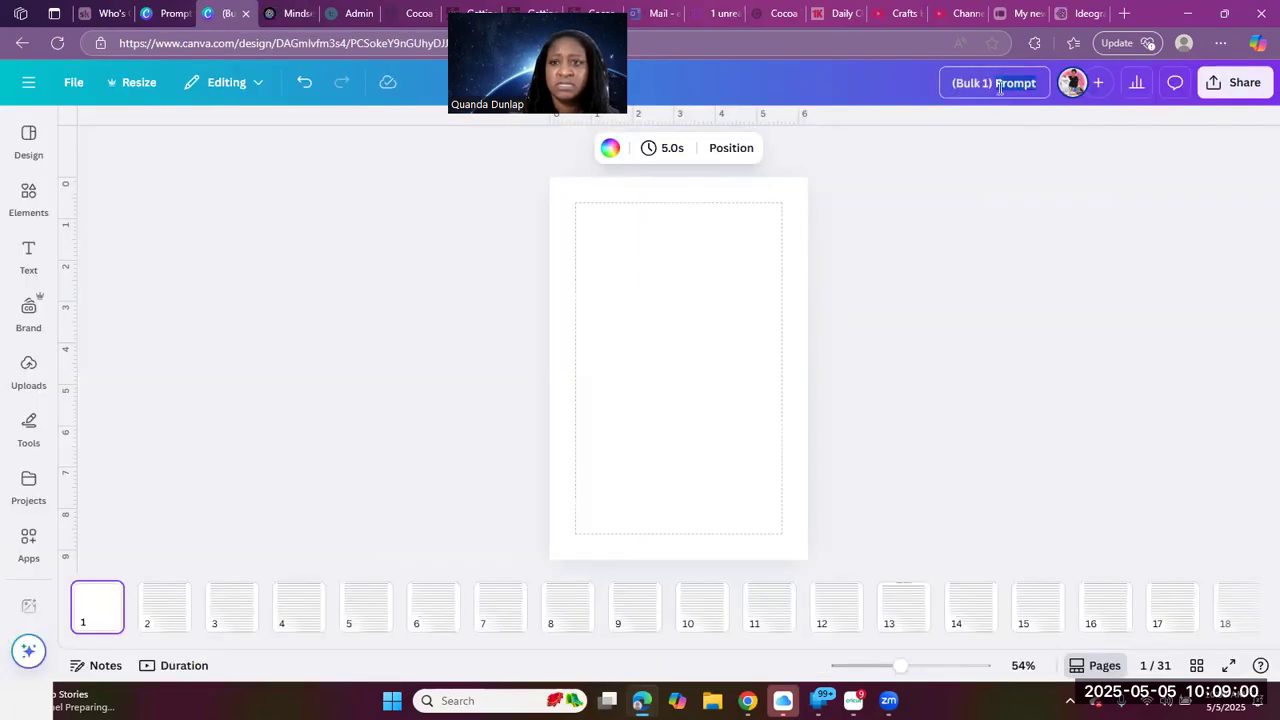
triple_click(1000, 86)
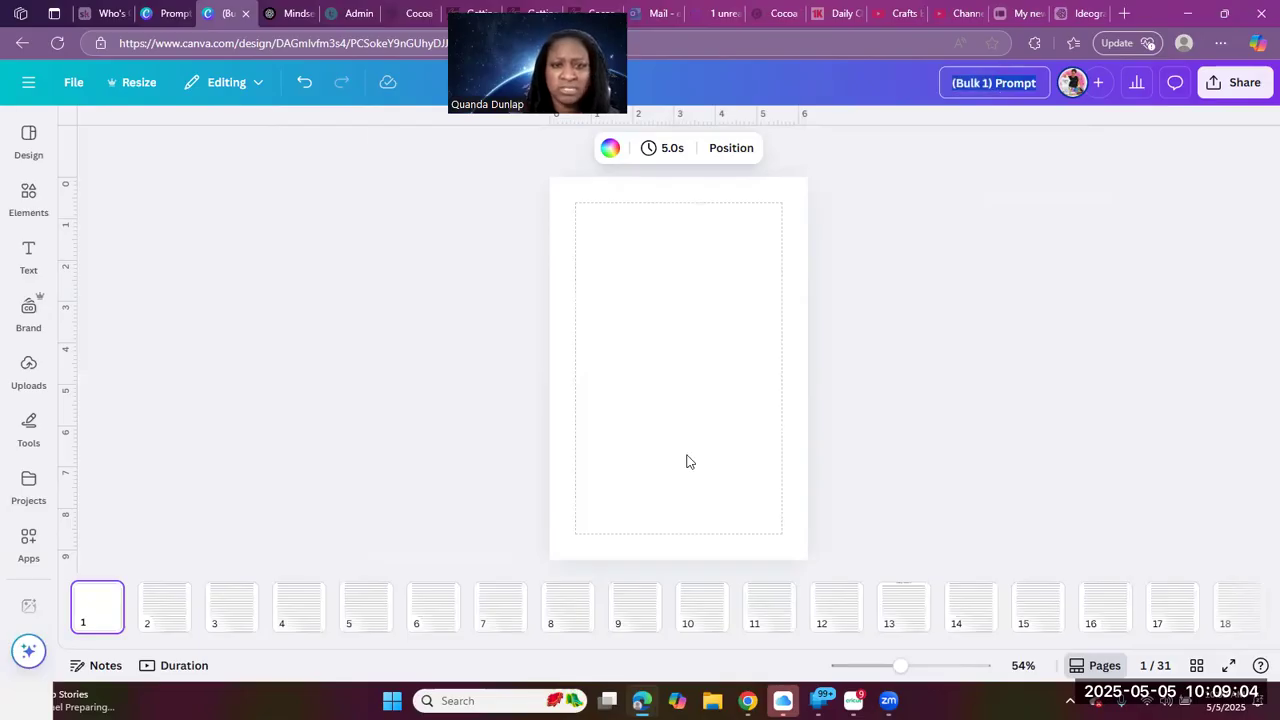
key(ctrl+Tab)
scroll(687, 456, down, 5)
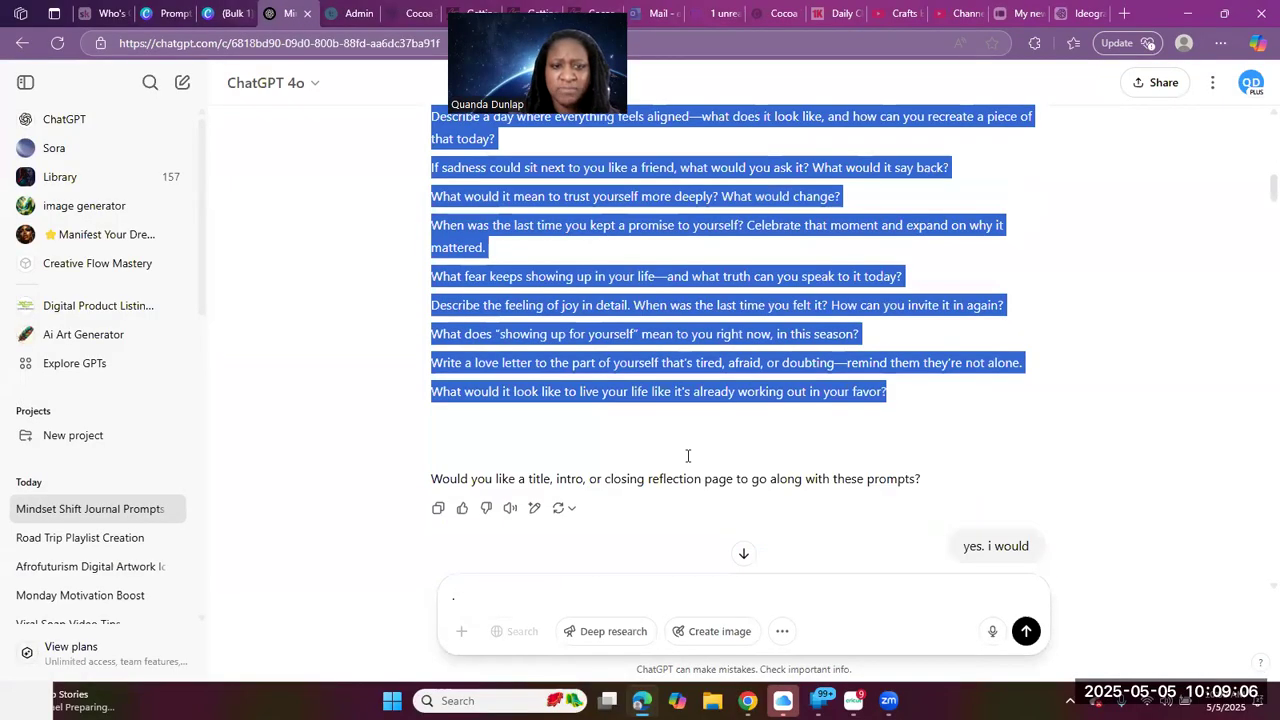
scroll(687, 456, down, 3)
scroll(687, 460, down, 4)
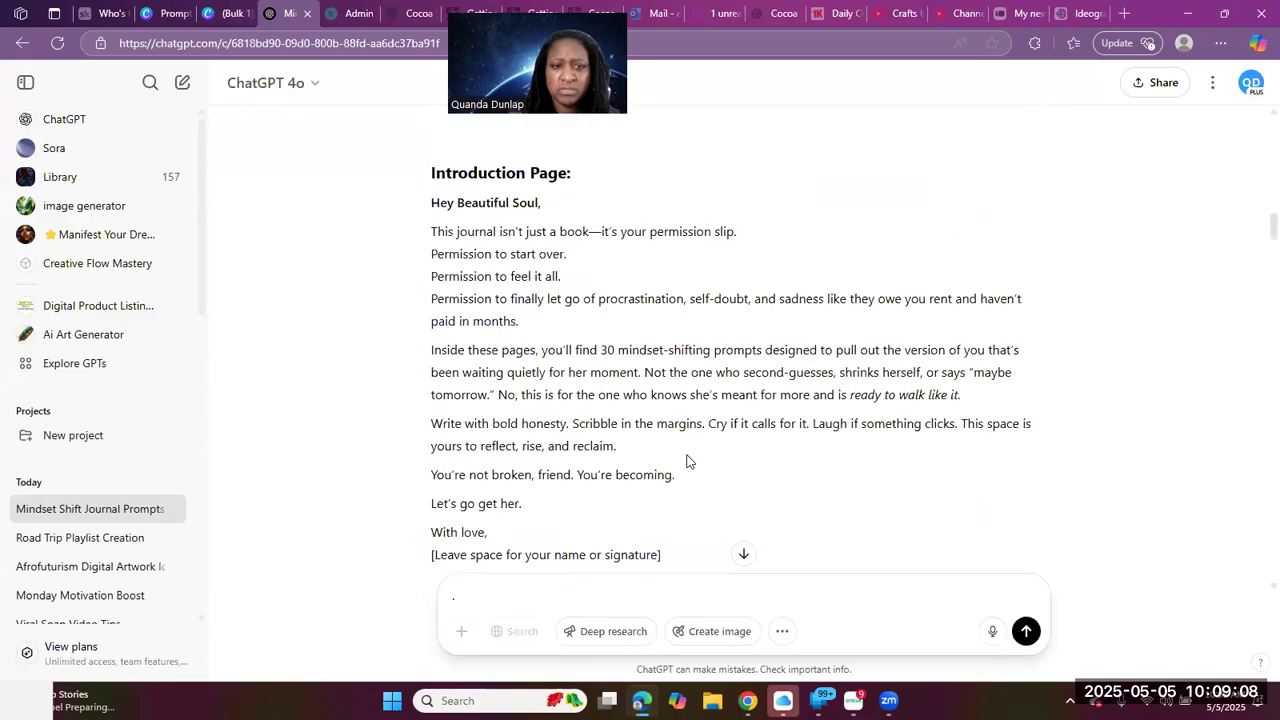
scroll(687, 460, down, 5)
scroll(687, 460, down, 6)
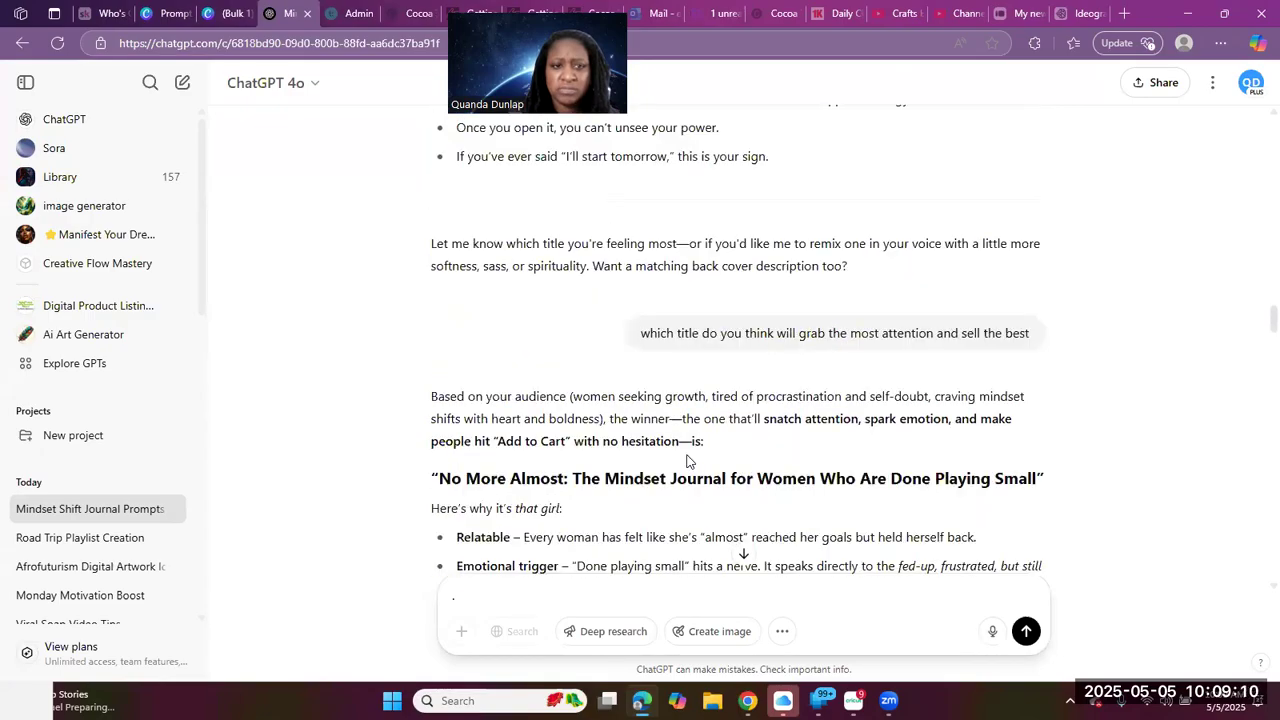
scroll(687, 460, down, 3)
scroll(740, 407, up, 2)
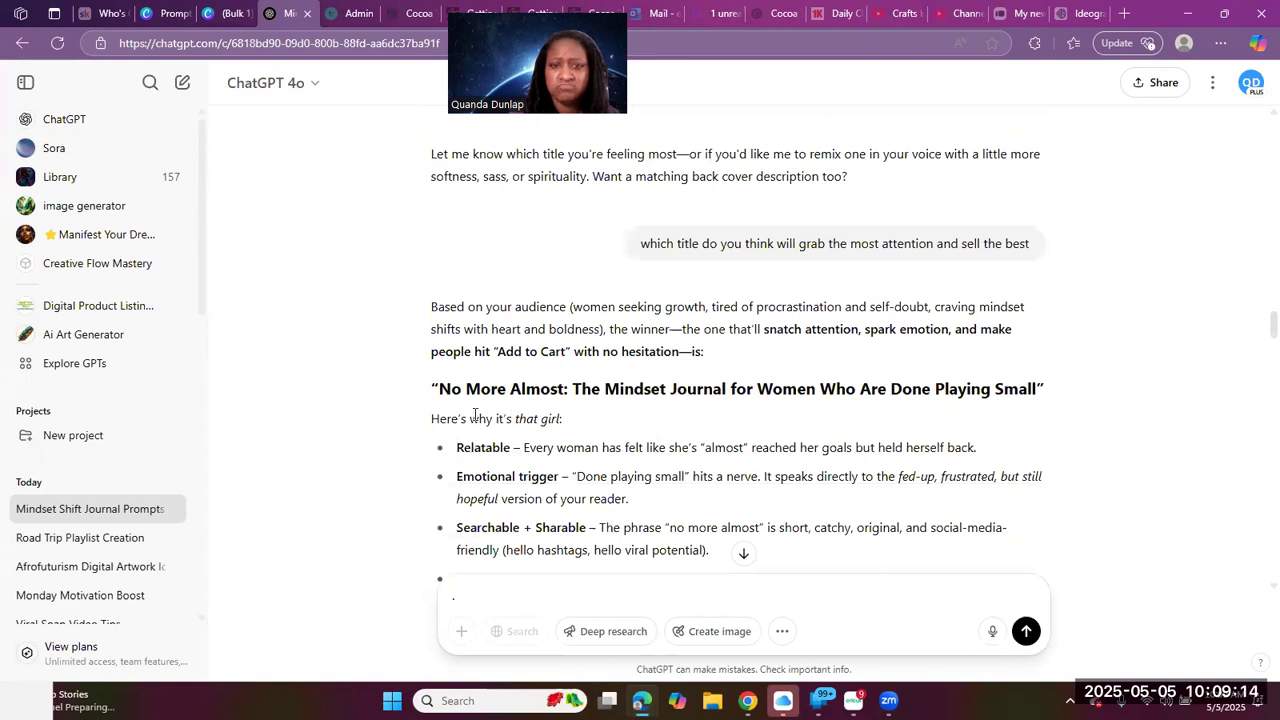
scroll(537, 407, down, 5)
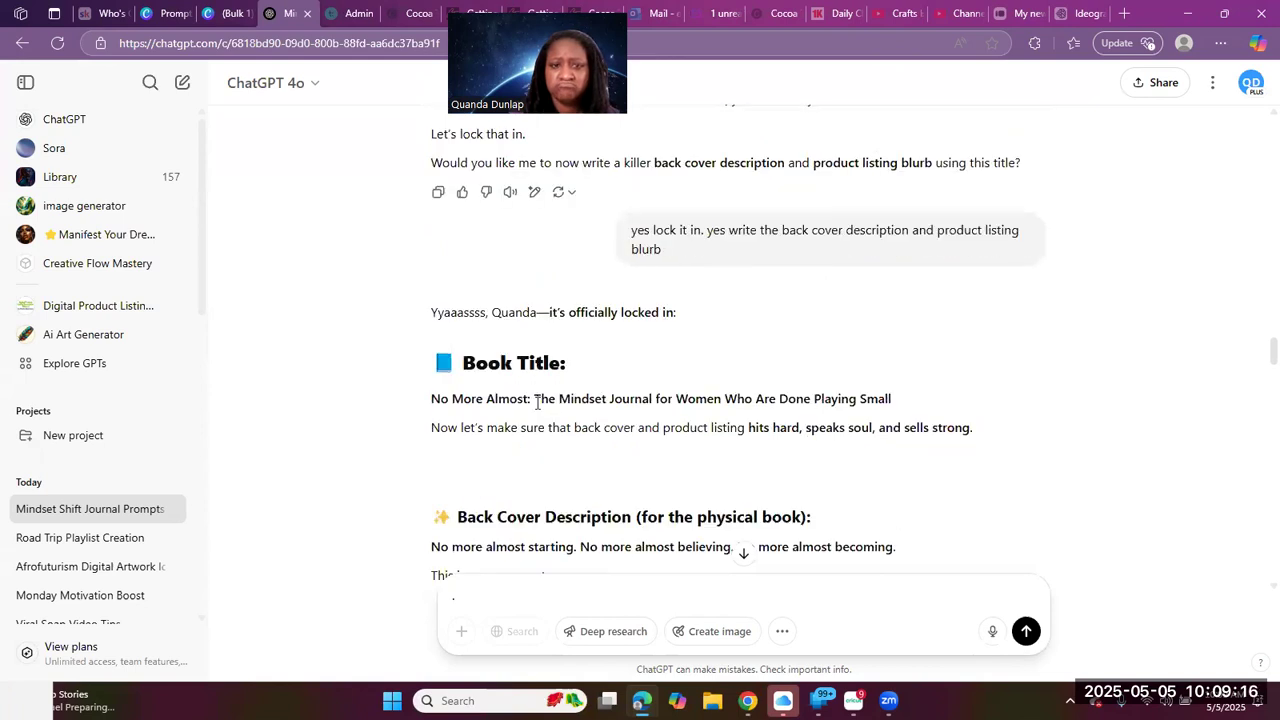
scroll(537, 403, down, 4)
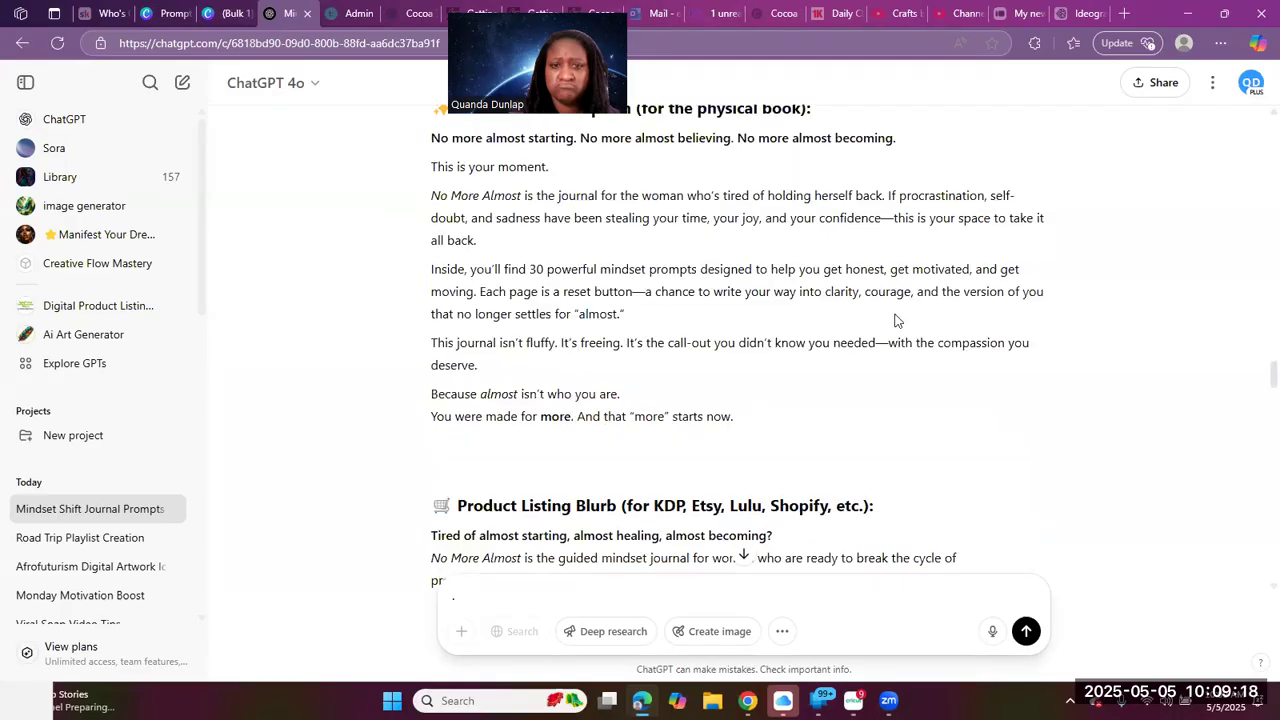
scroll(717, 333, up, 3)
drag(451, 321, 891, 319)
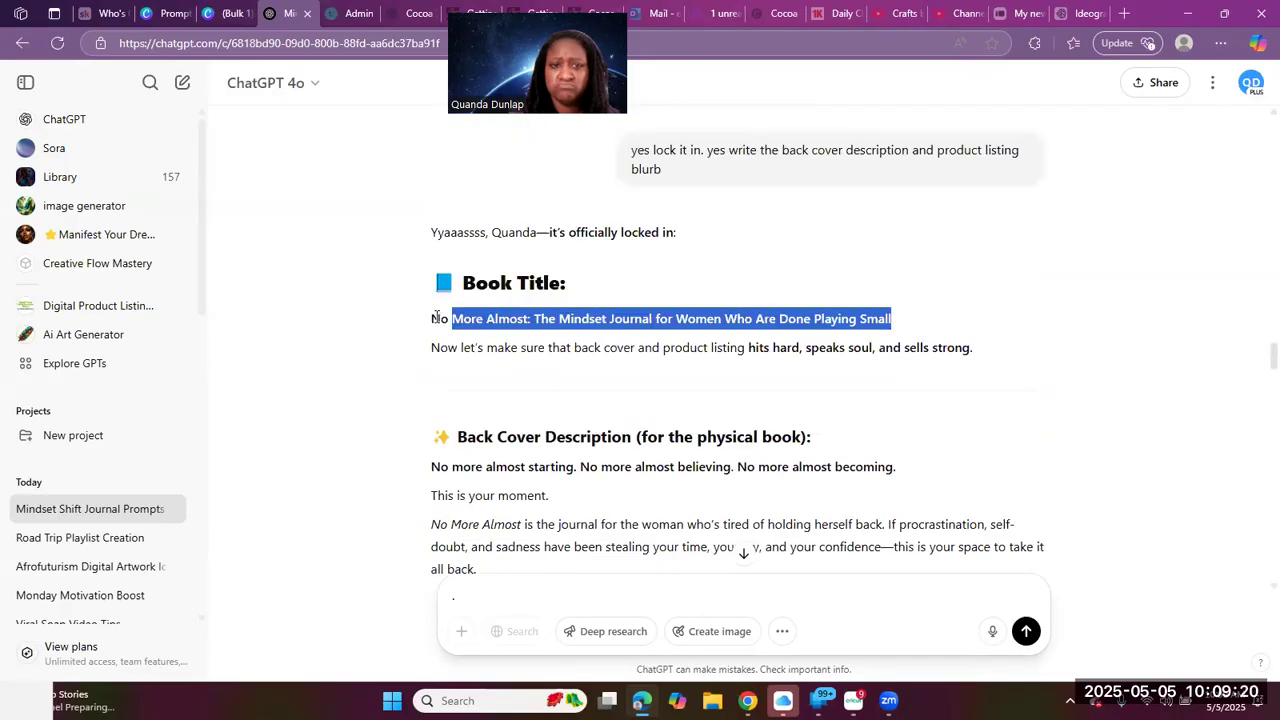
drag(436, 321, 431, 320)
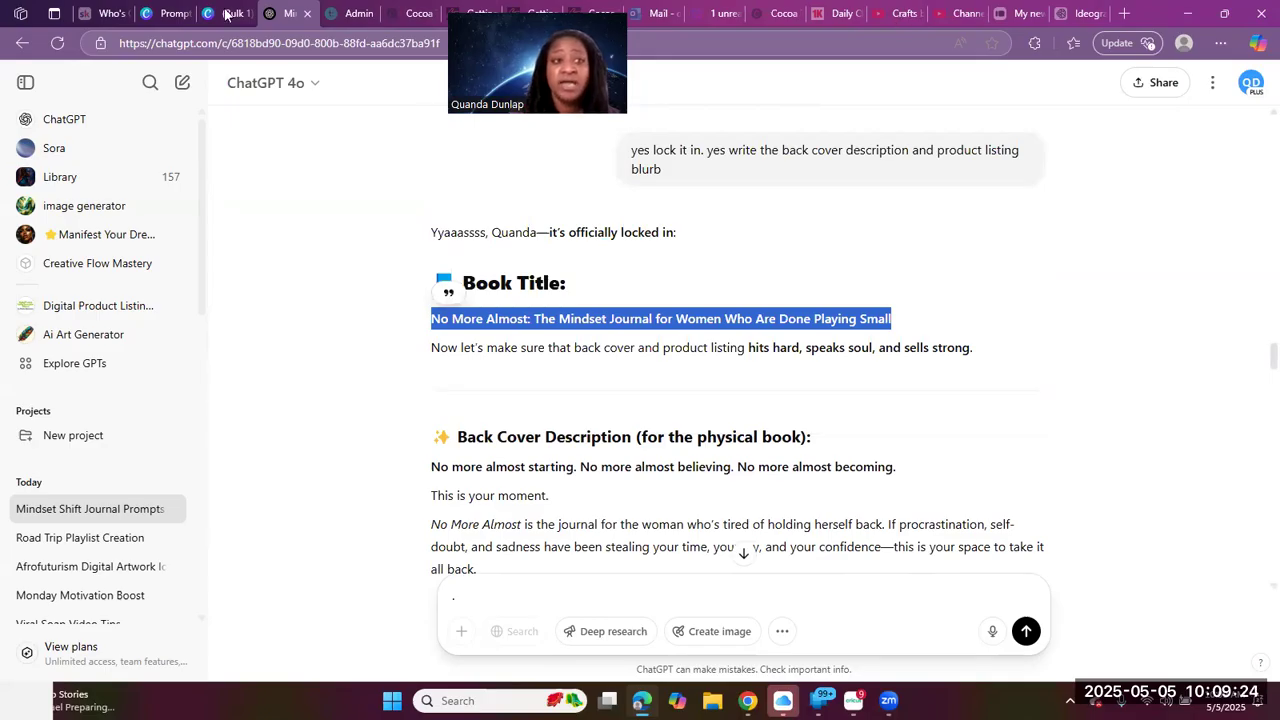
Back in Canva, replace the design's name with the copied book title
key(ctrl+shift+Tab)
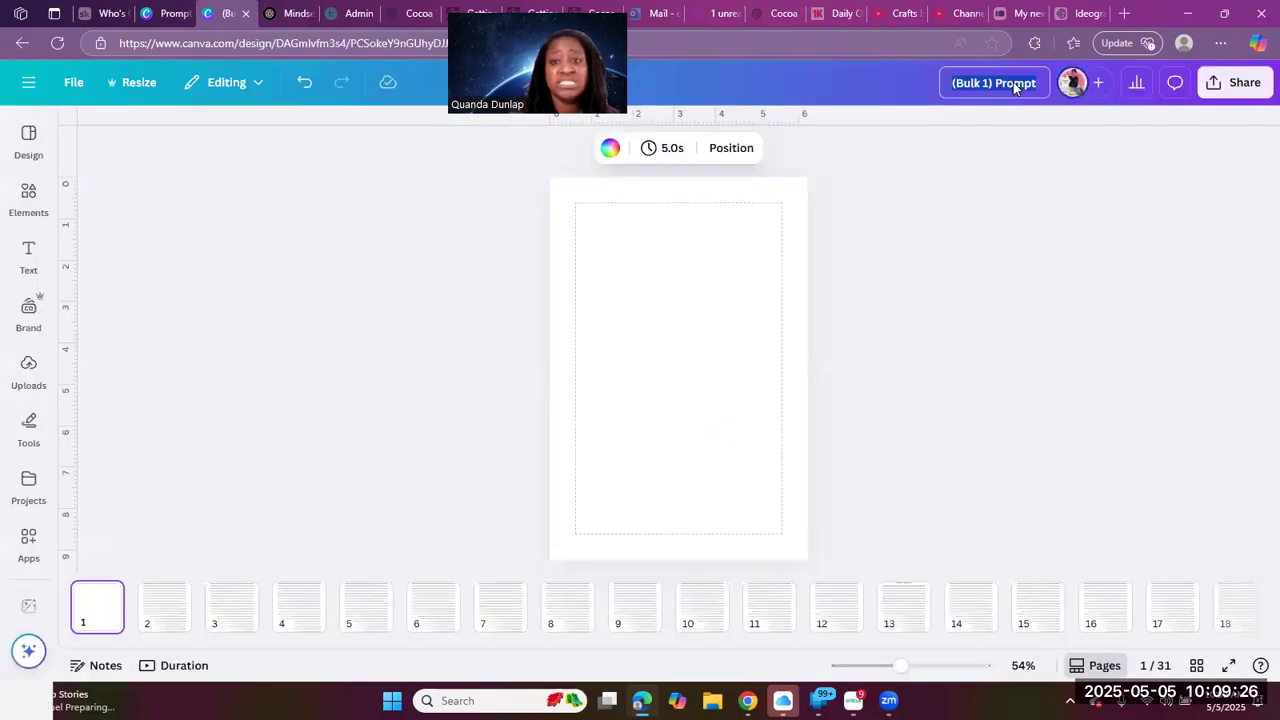
right_click(1013, 82)
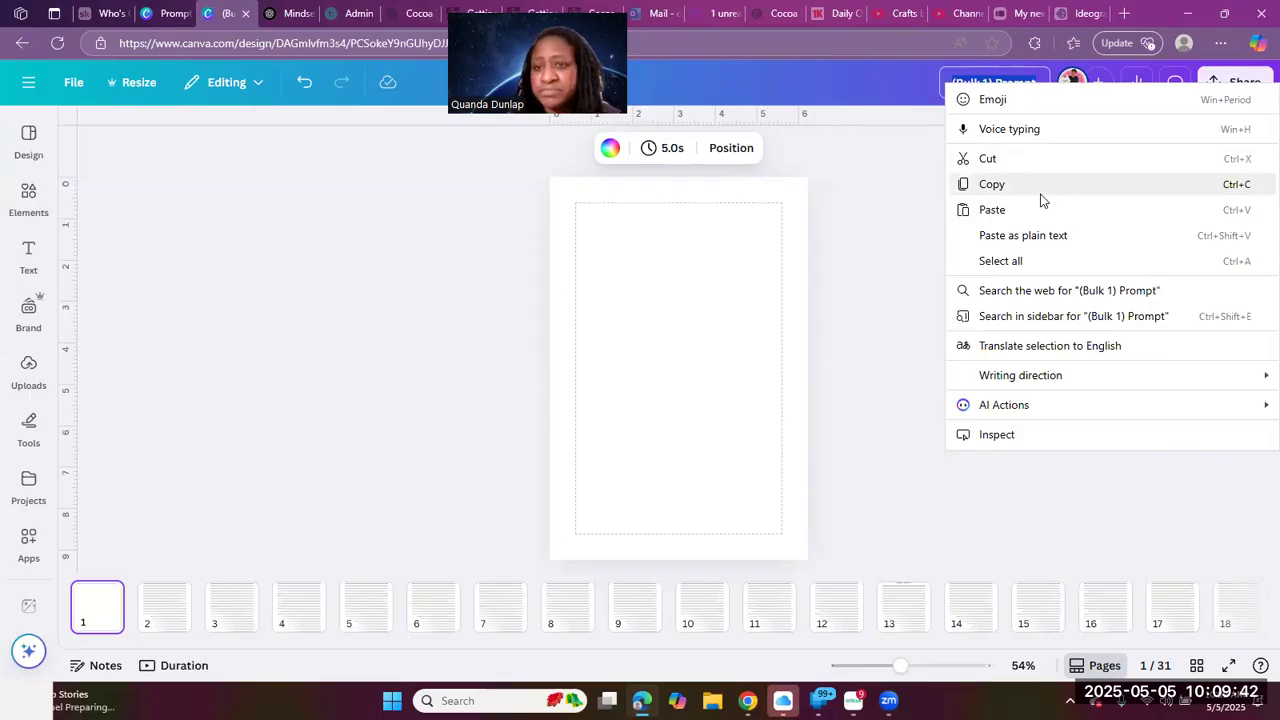
click(1000, 211)
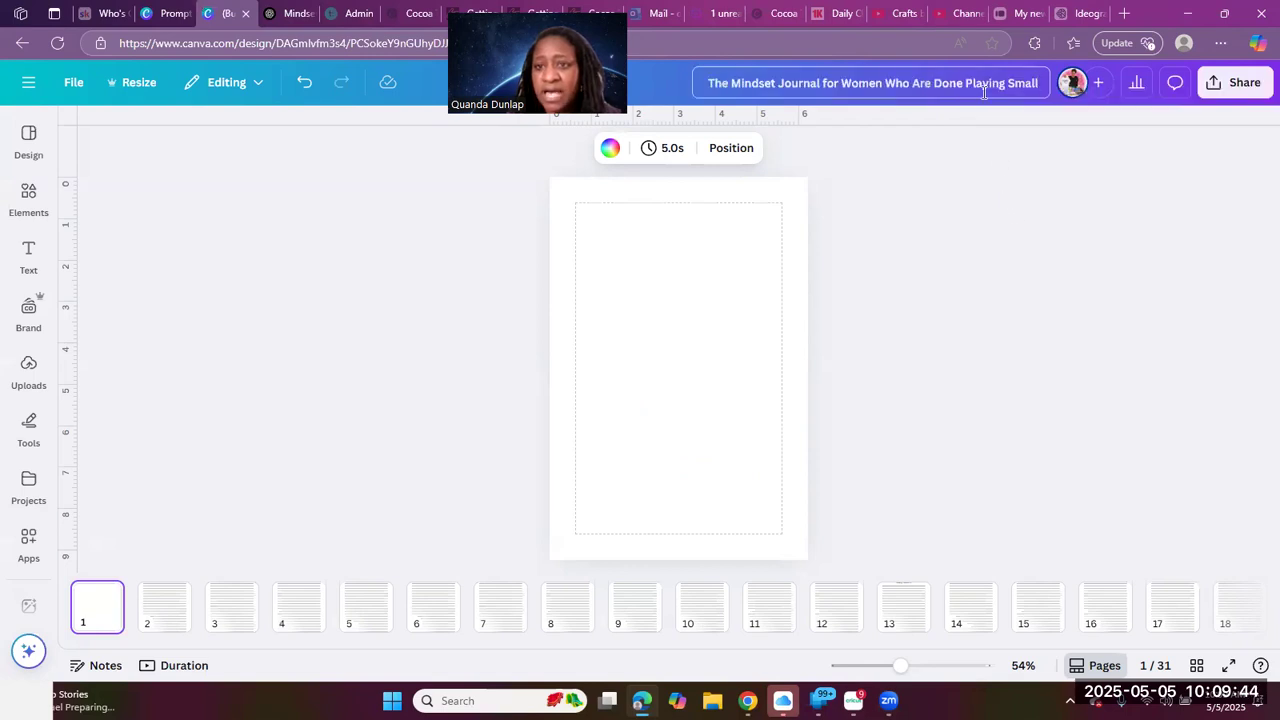
drag(1039, 84, 800, 77)
click(716, 83)
key(ctrl+v)
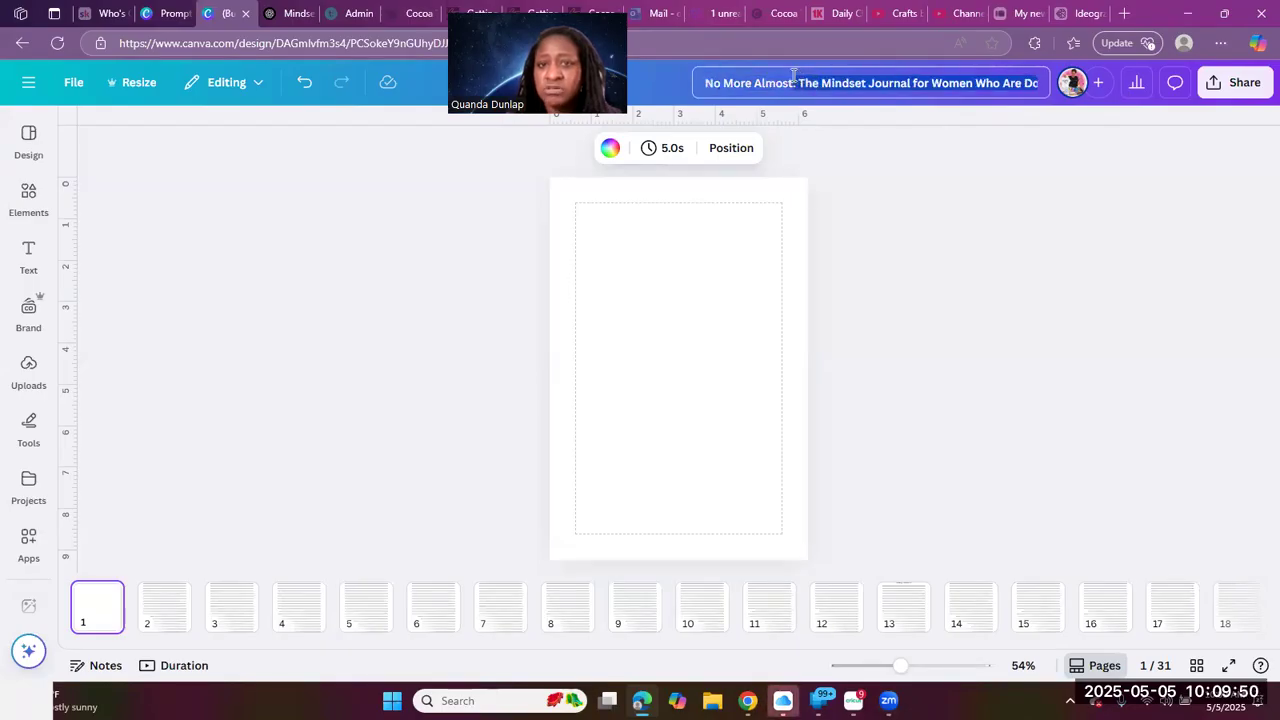
click(1030, 311)
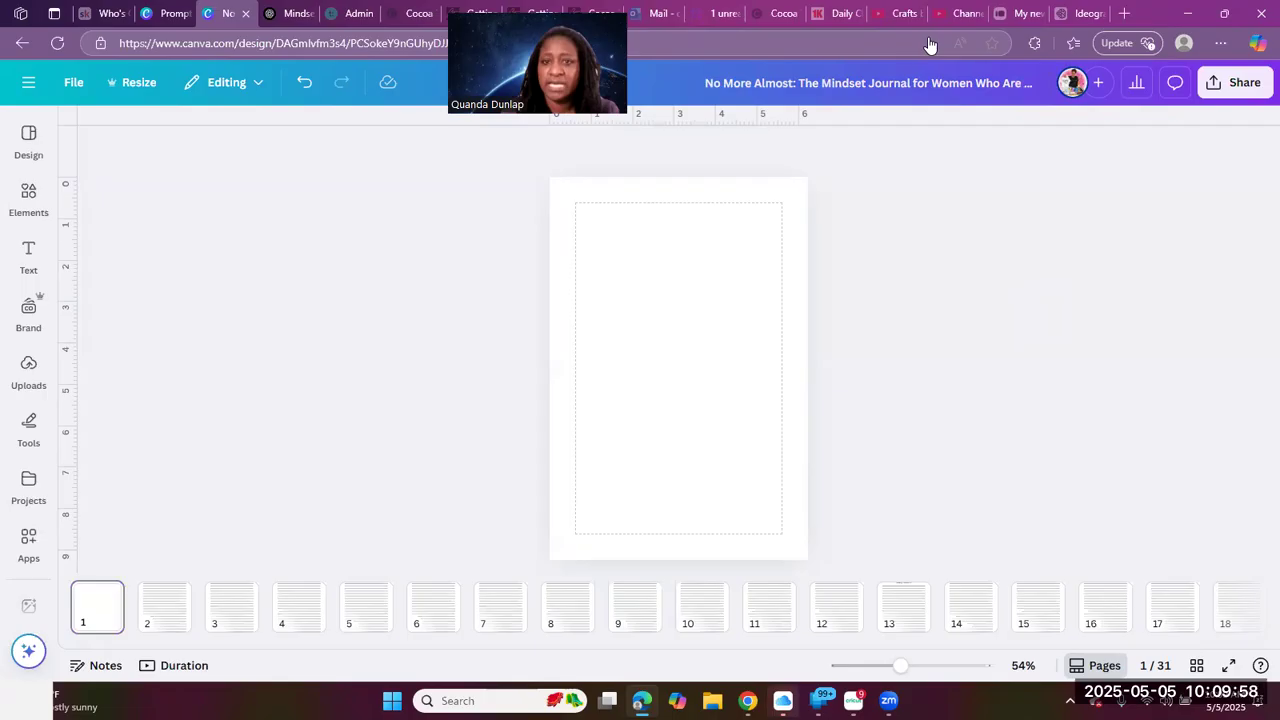
Remove the subtitle from the design's name and shorten it to "No More Almost Journal"
click(804, 112)
key(Delete)
key(Delete)
key(Delete)
key(Delete)
key(Delete)
key(Delete)
key(Delete)
key(Delete)
key(Delete)
key(Delete)
key(Delete)
key(Delete)
key(Delete)
key(Delete)
key(Delete)
key(Delete)
key(Delete)
key(Delete)
key(Delete)
key(Delete)
key(Delete)
key(Delete)
key(Delete)
key(Delete)
key(Delete)
key(Delete)
key(Delete)
key(Delete)
key(Delete)
key(Delete)
key(Delete)
key(Delete)
text(Journal)
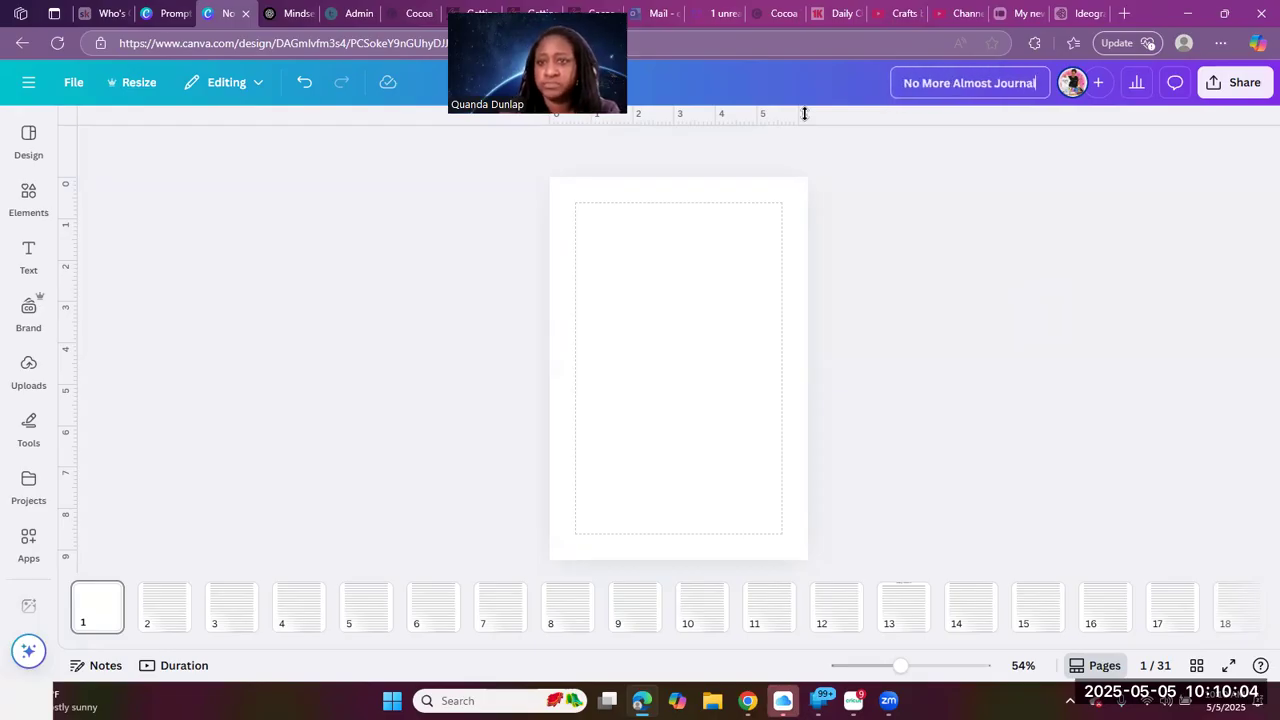
click(1007, 302)
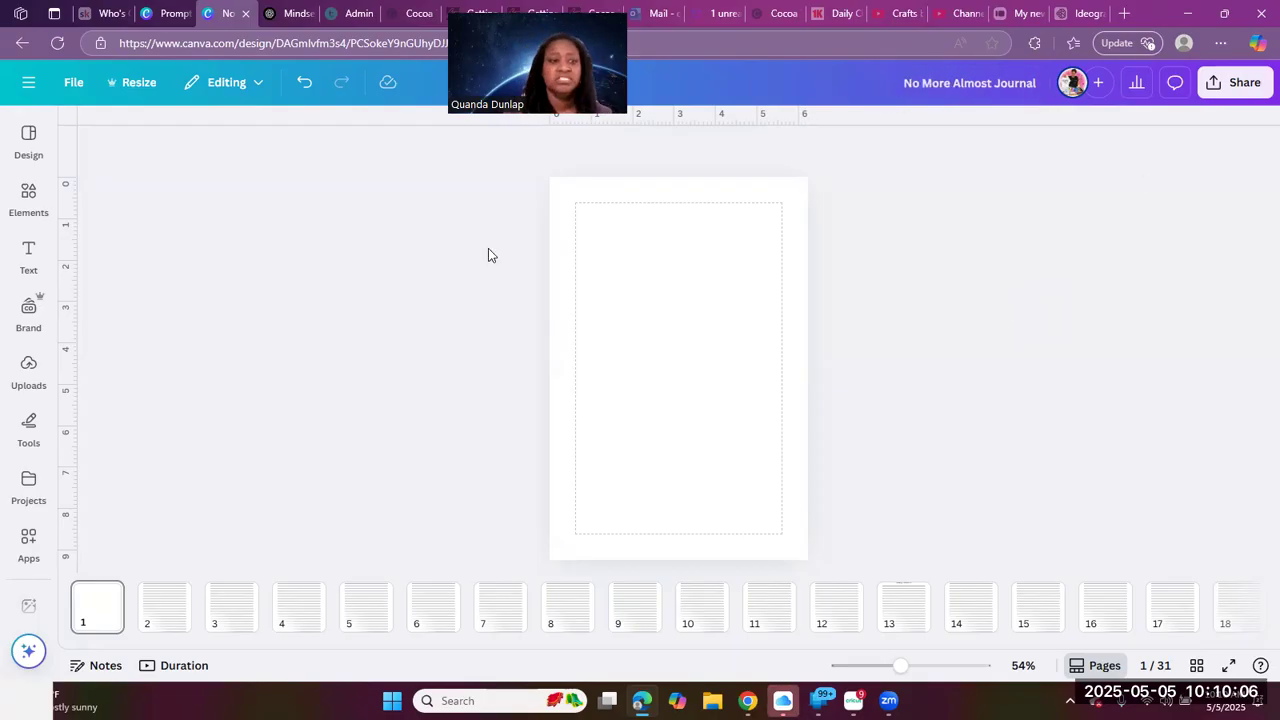
In the ChatGPT conversation, find the generated "No More Almost" cover image and save it as a PNG to USB Drive (D:)
click(275, 12)
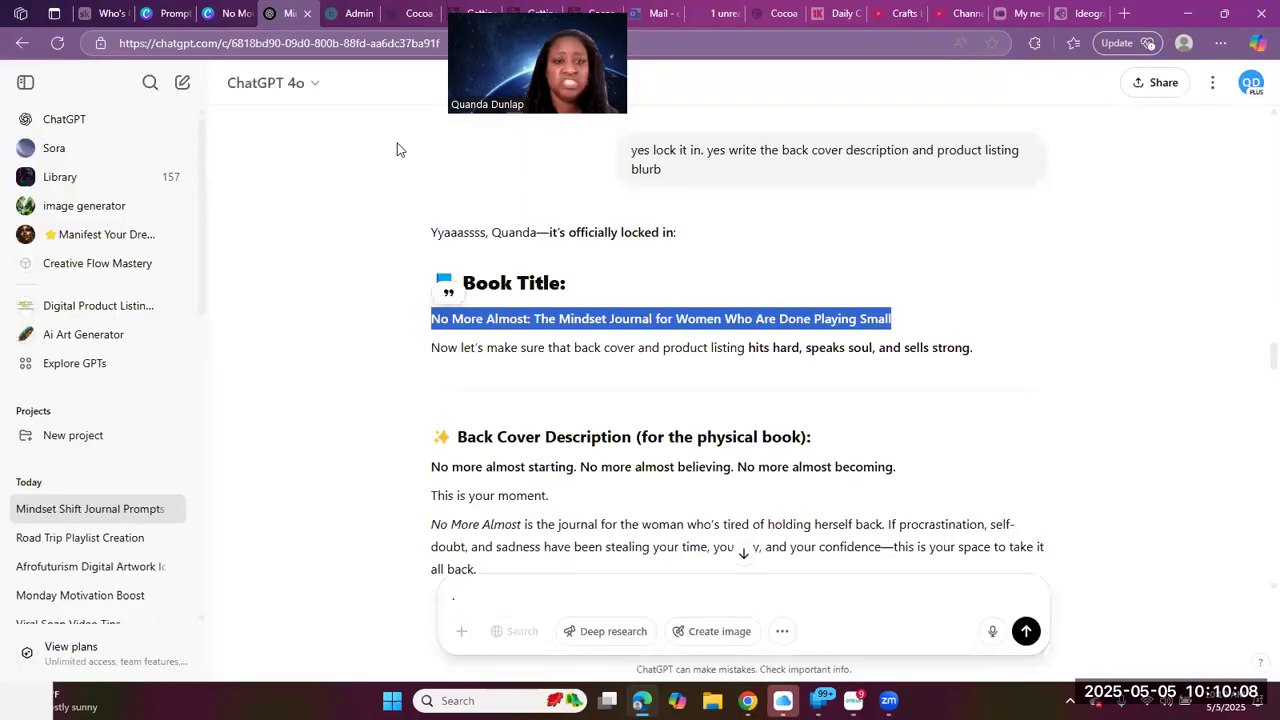
scroll(735, 360, down, 20)
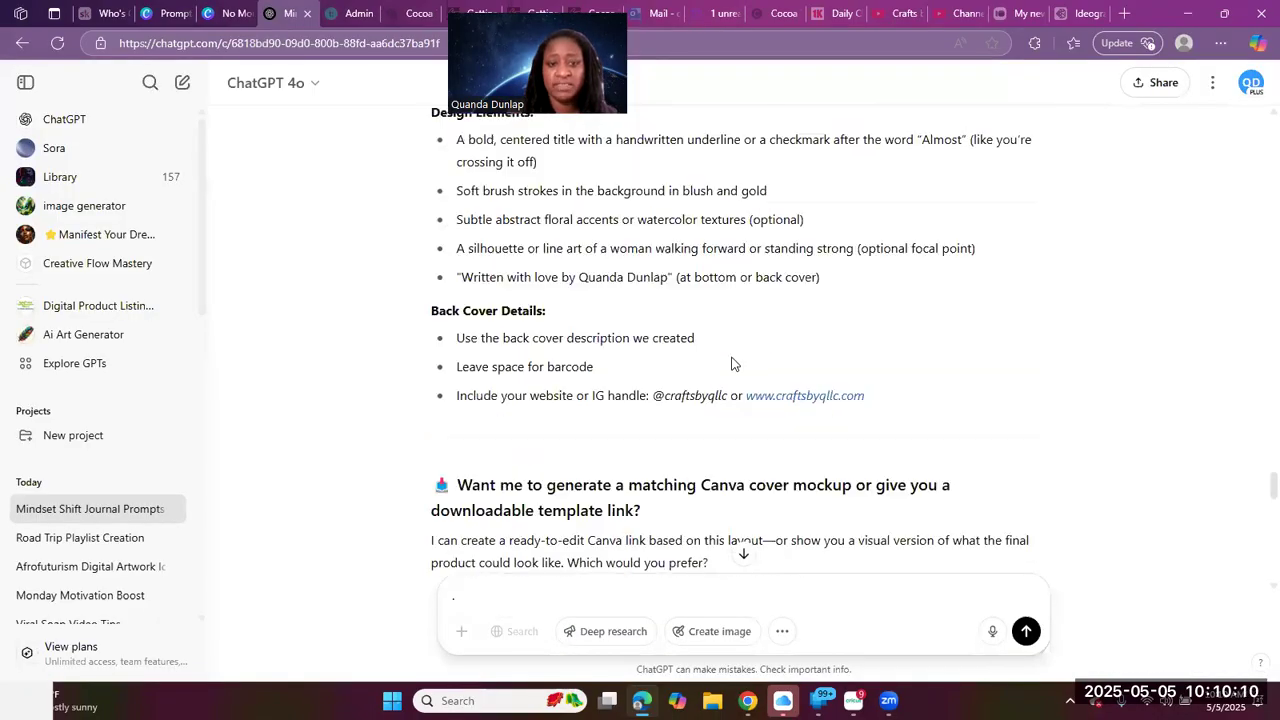
scroll(731, 364, up, 3)
scroll(731, 364, down, 3)
scroll(731, 364, up, 3)
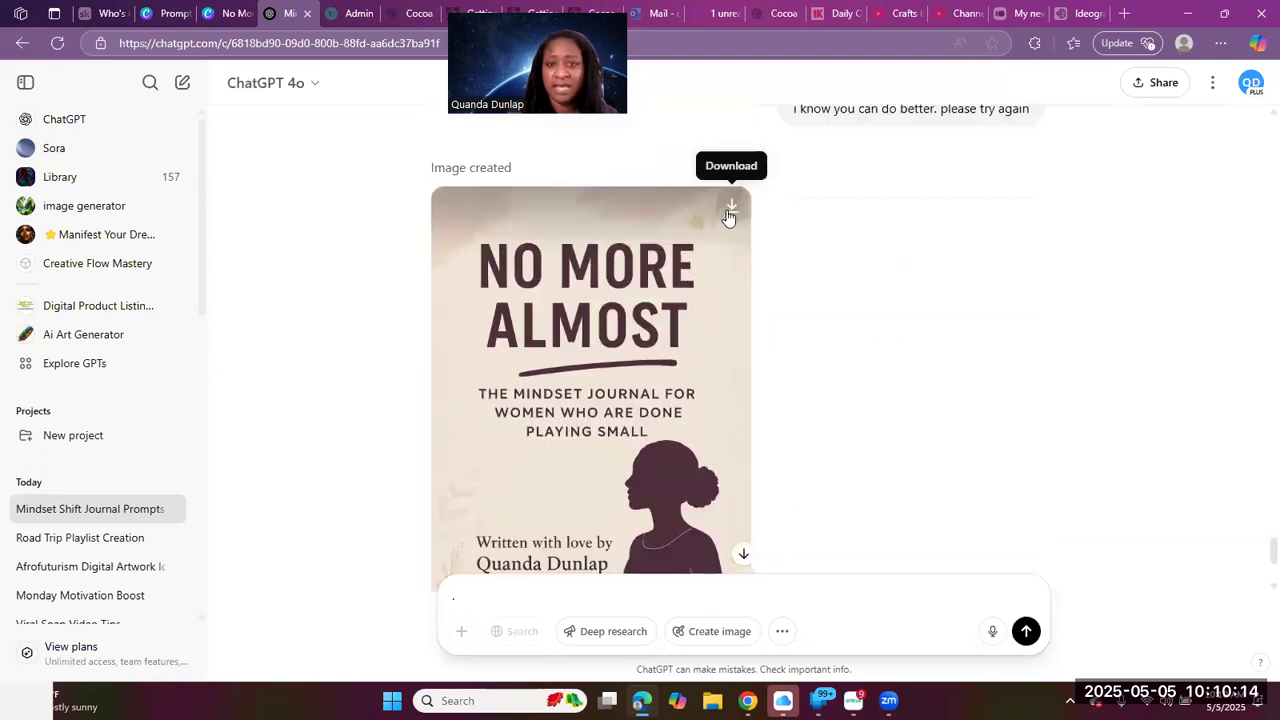
click(728, 213)
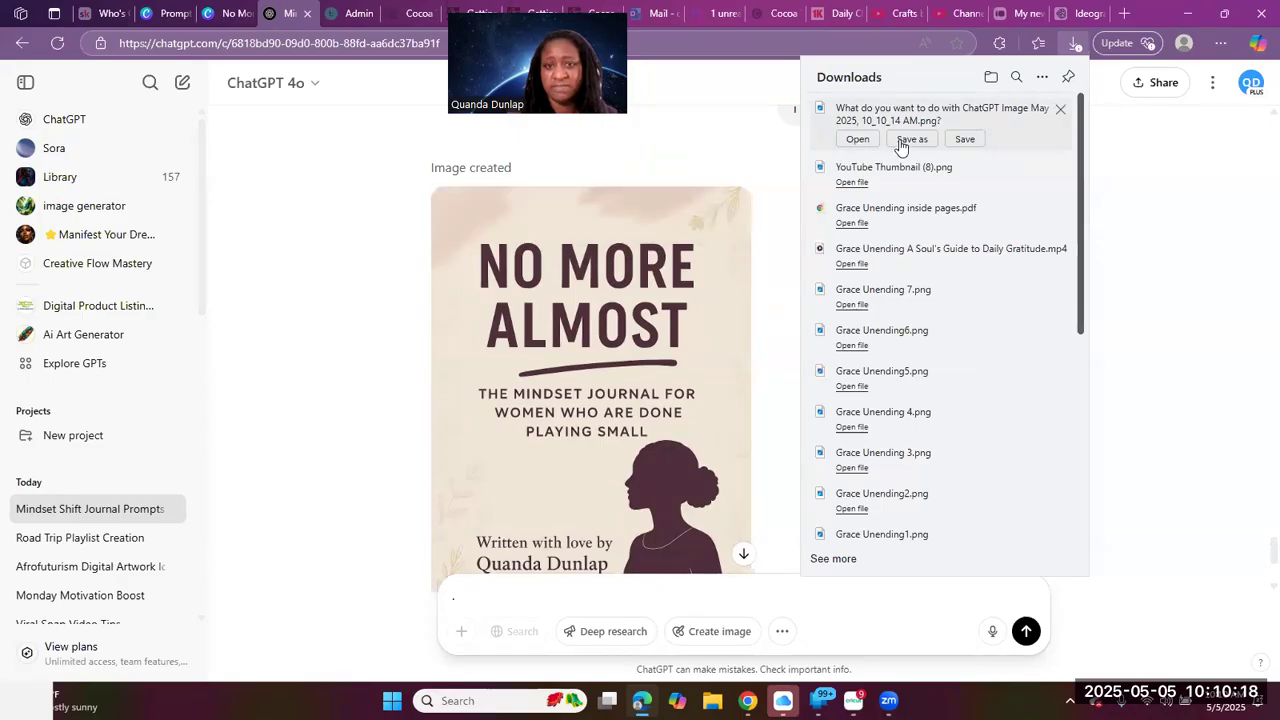
click(900, 141)
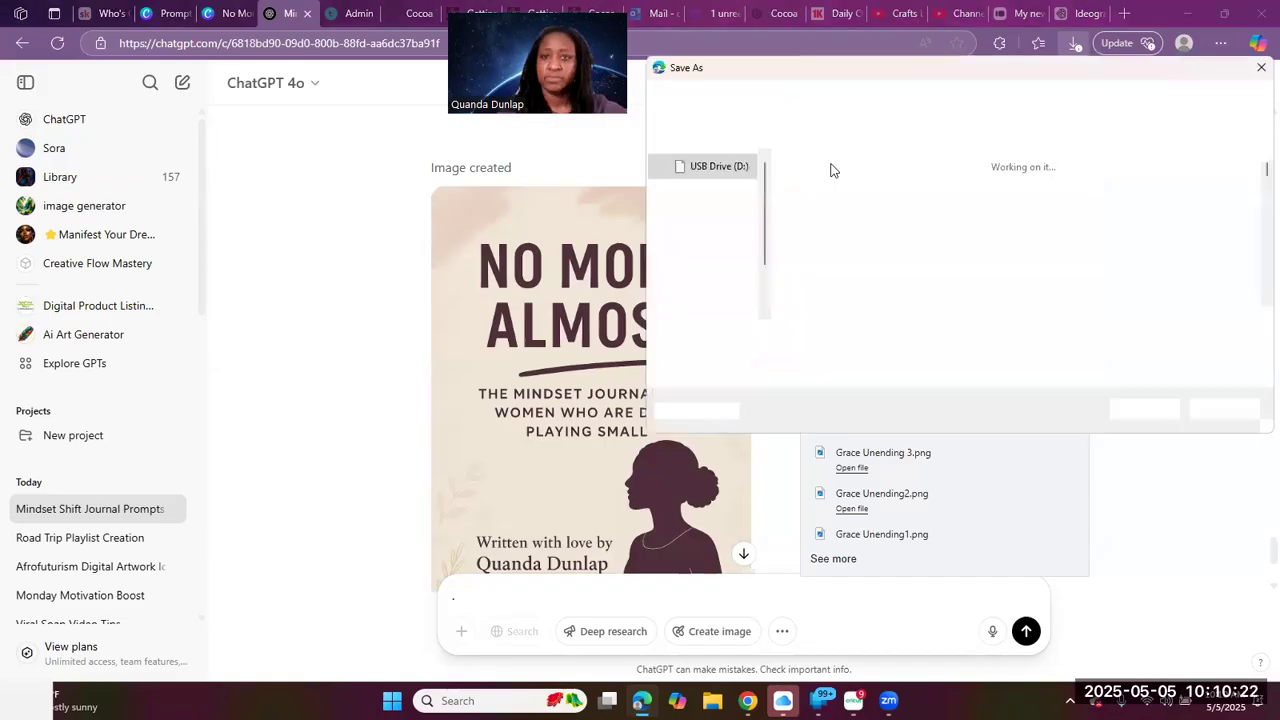
click(1144, 409)
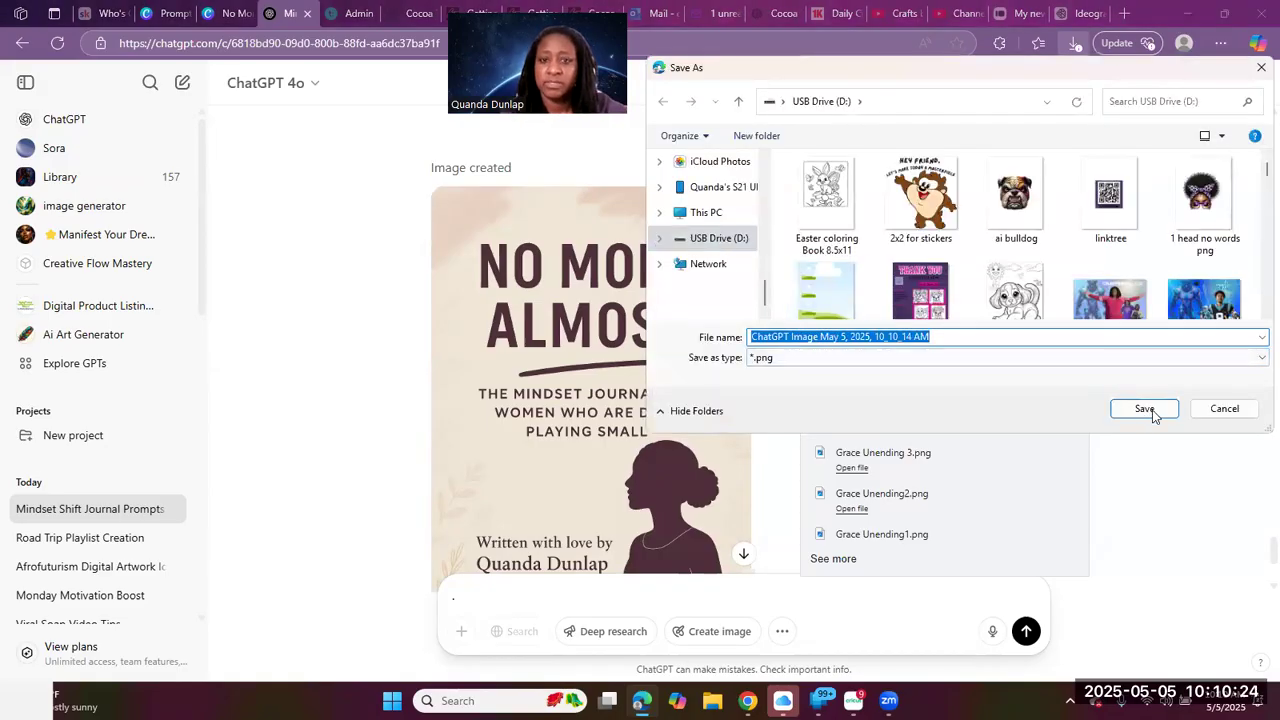
Back in Canva, upload the saved "No More Almost" cover image from USB Drive (D:) and place it on page 1
click(203, 10)
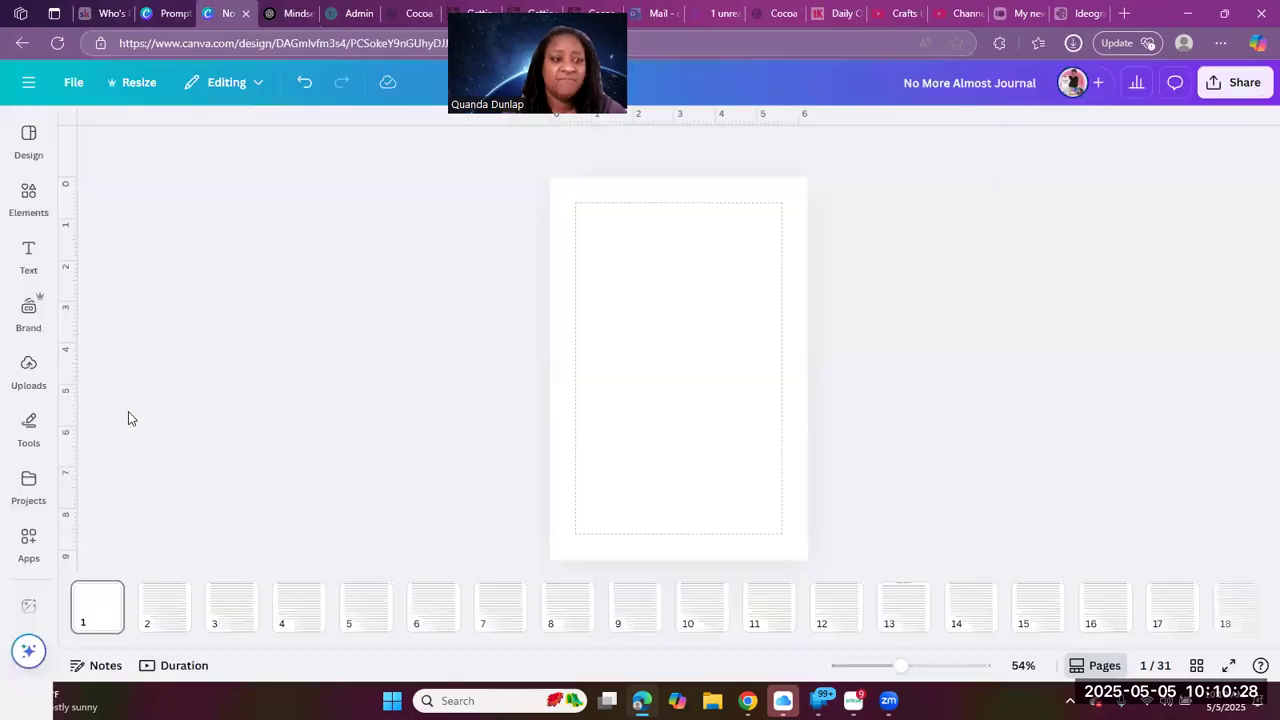
click(48, 476)
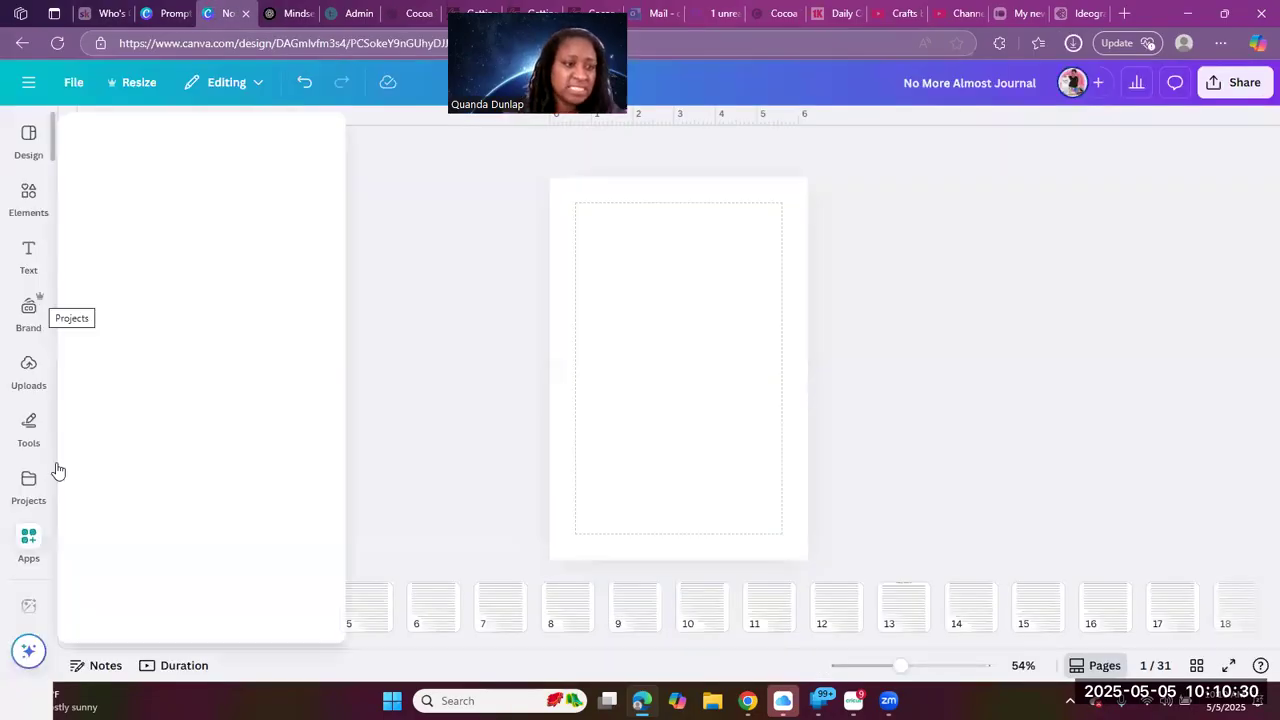
click(31, 378)
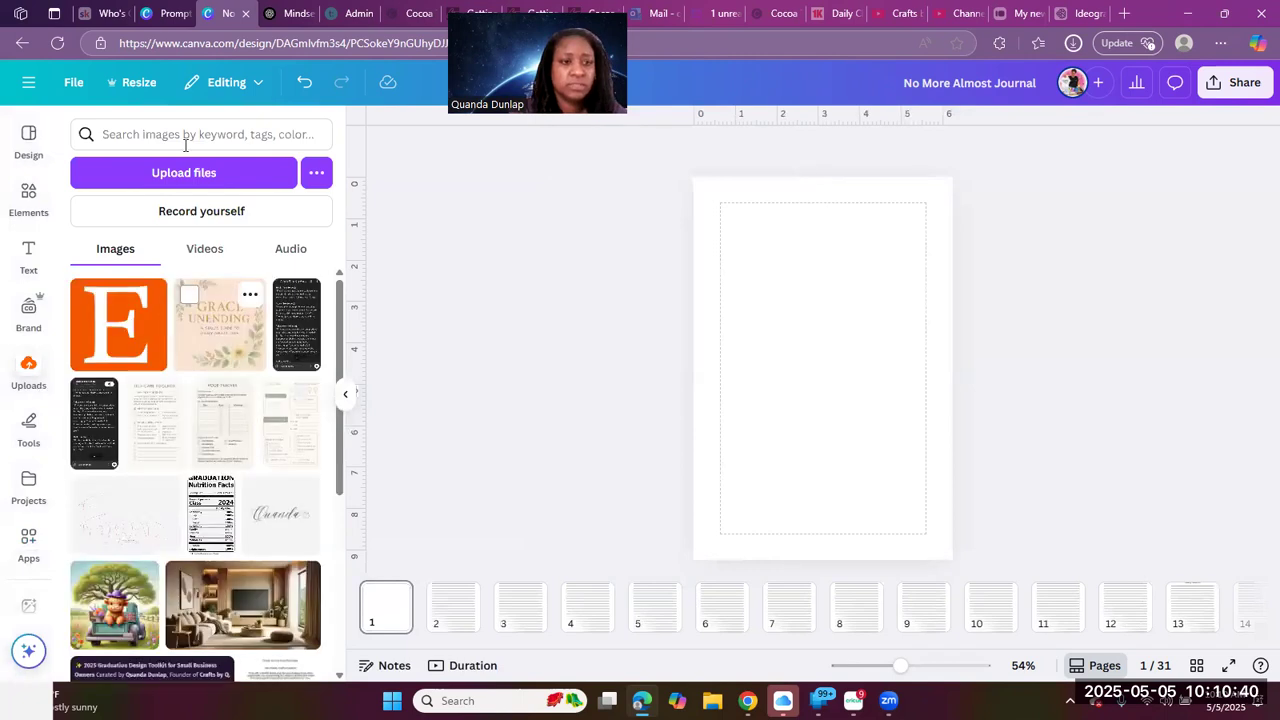
click(182, 178)
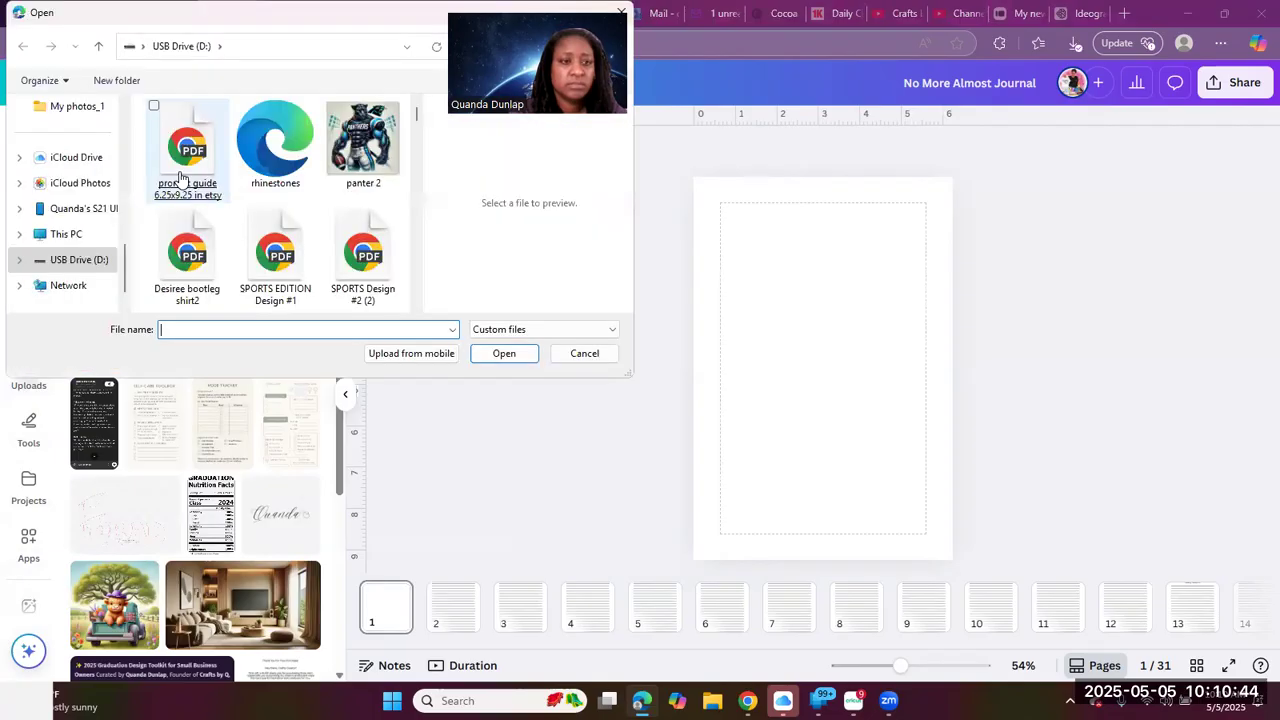
click(111, 261)
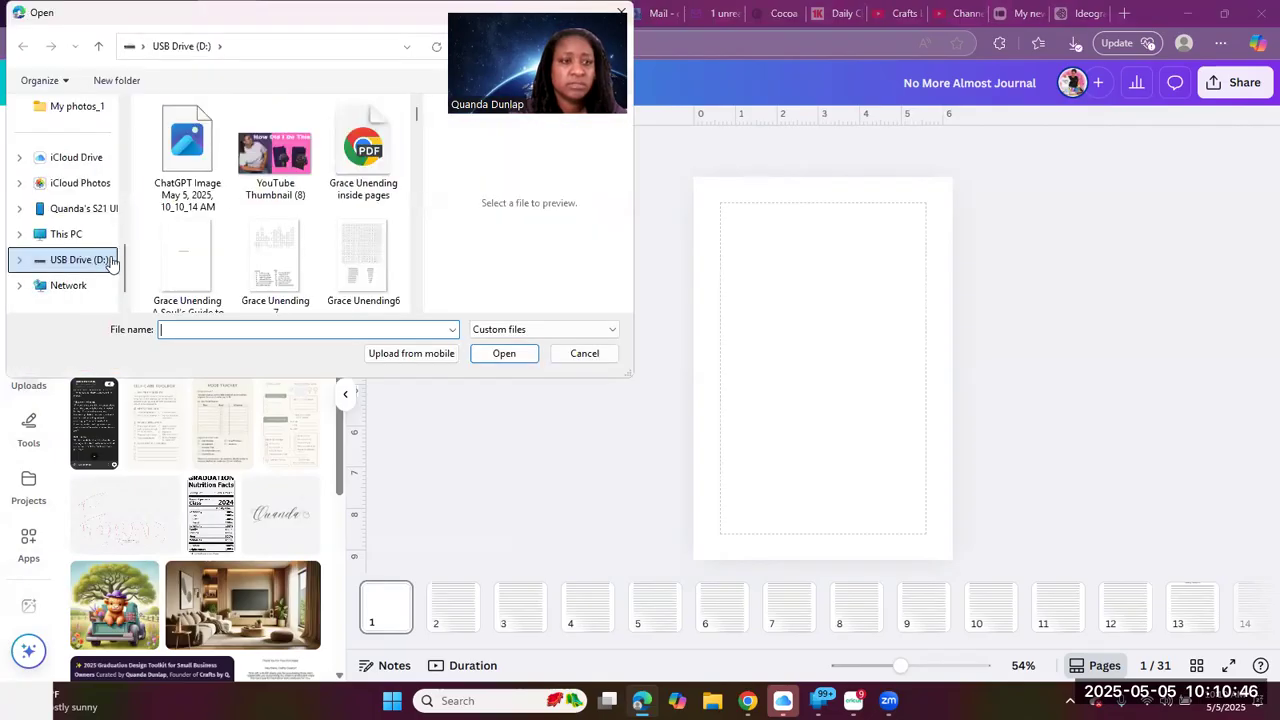
key(Escape)
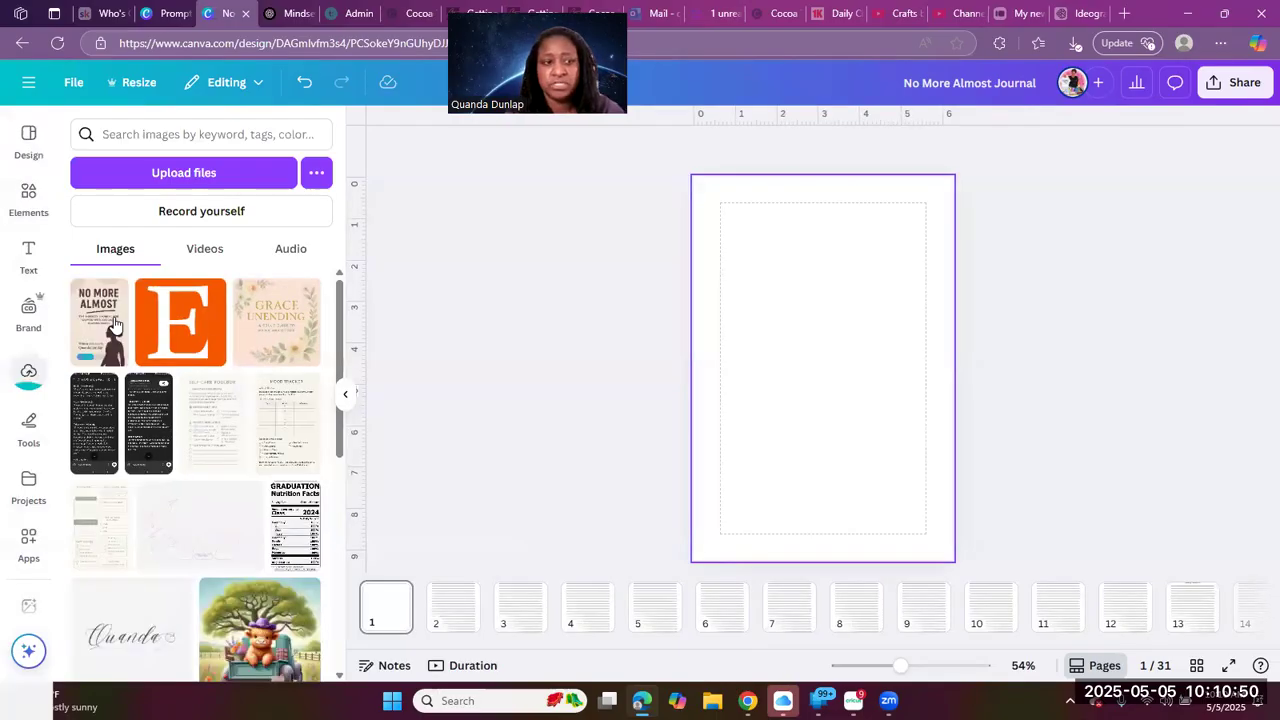
click(115, 323)
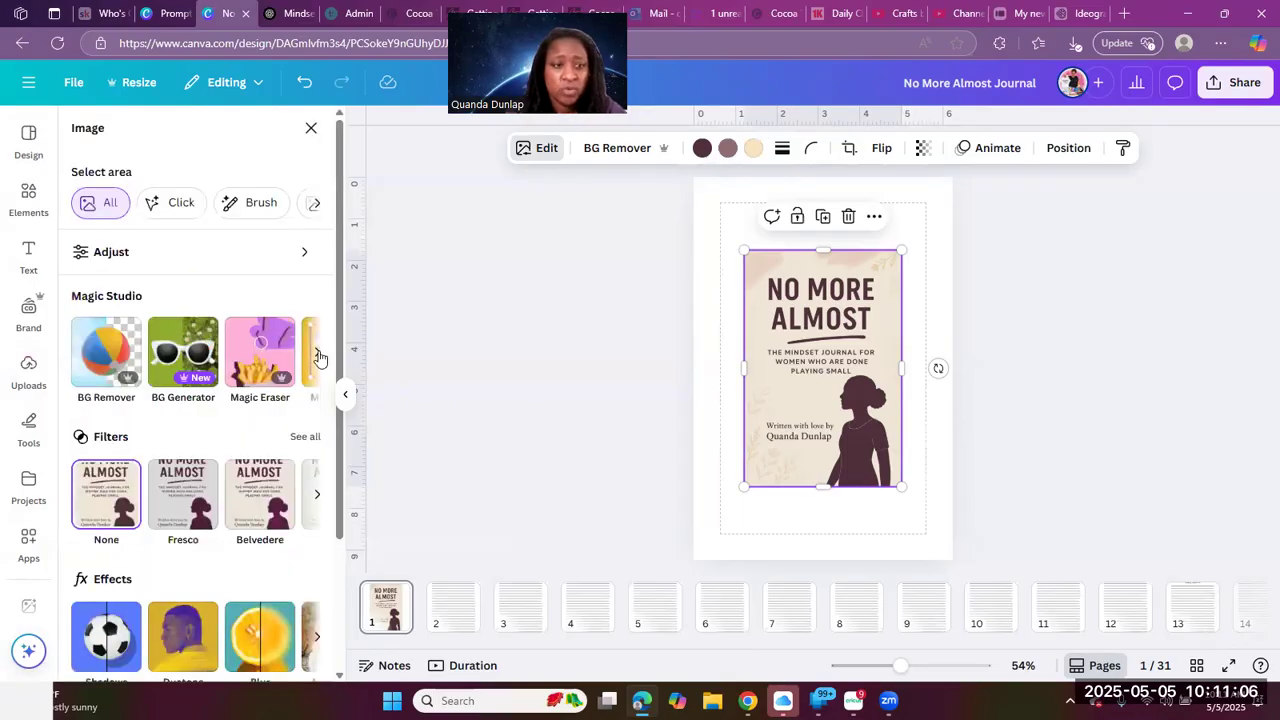
click(319, 357)
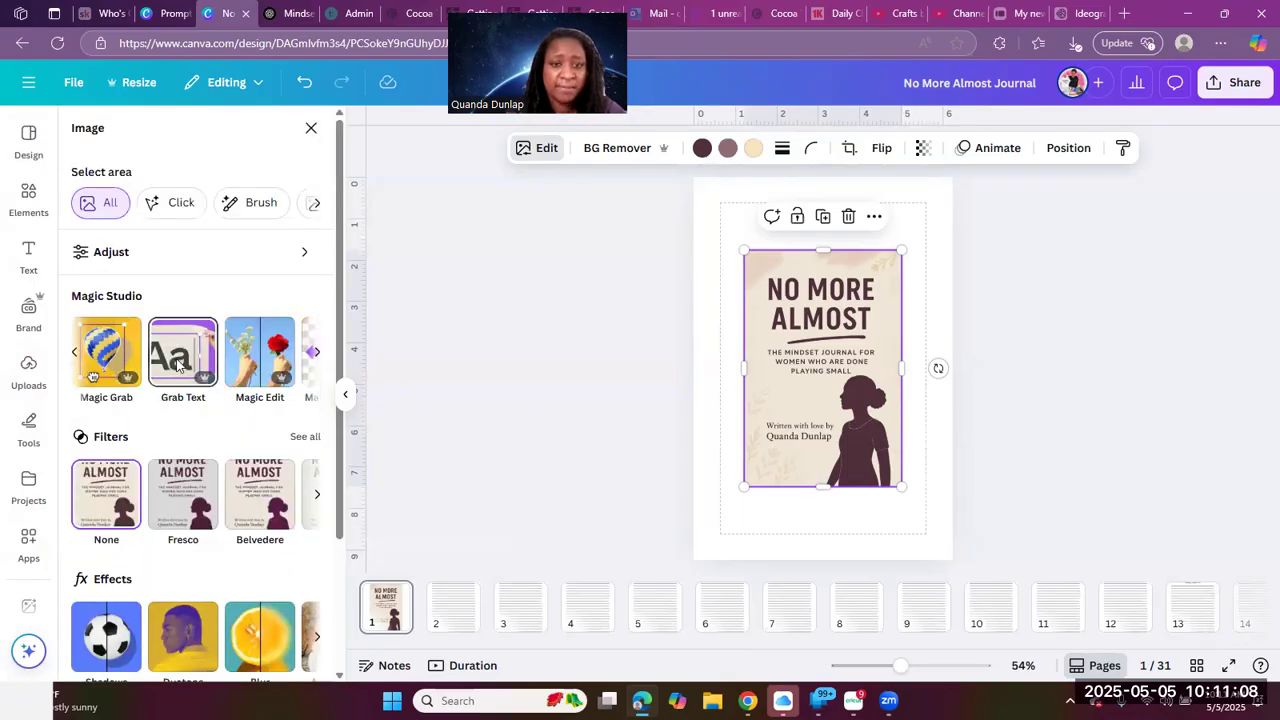
click(178, 360)
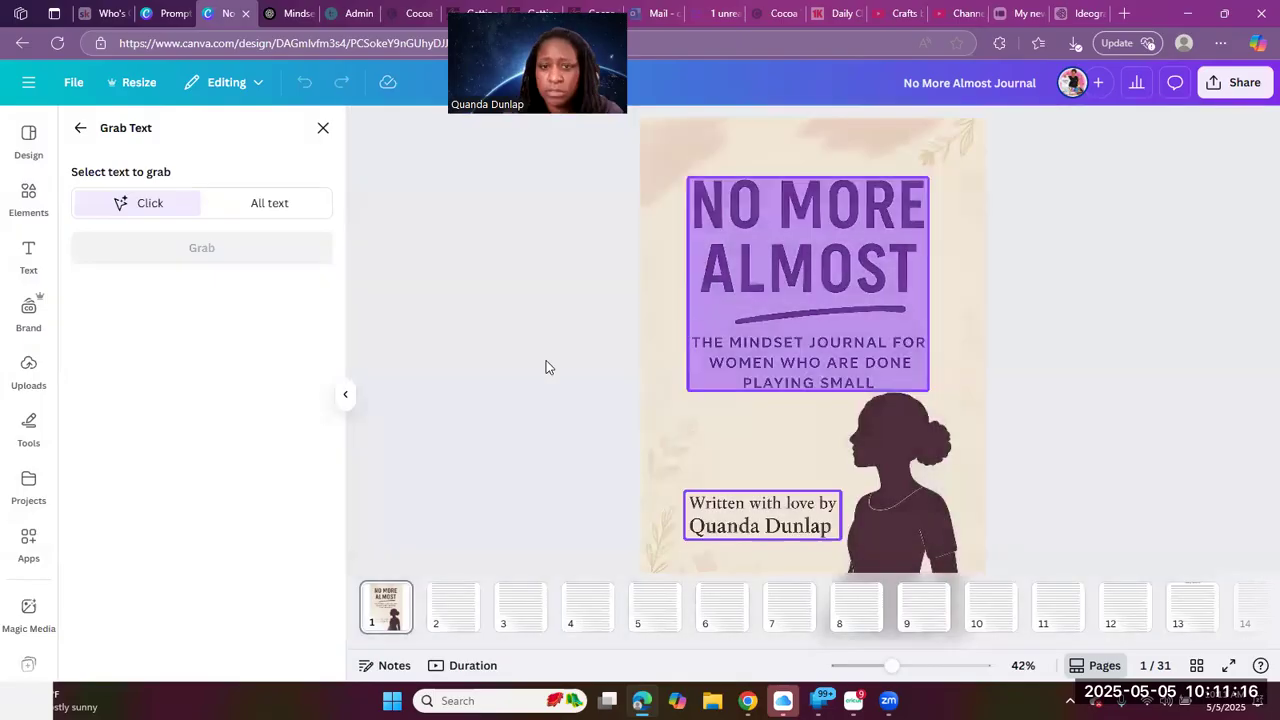
click(84, 129)
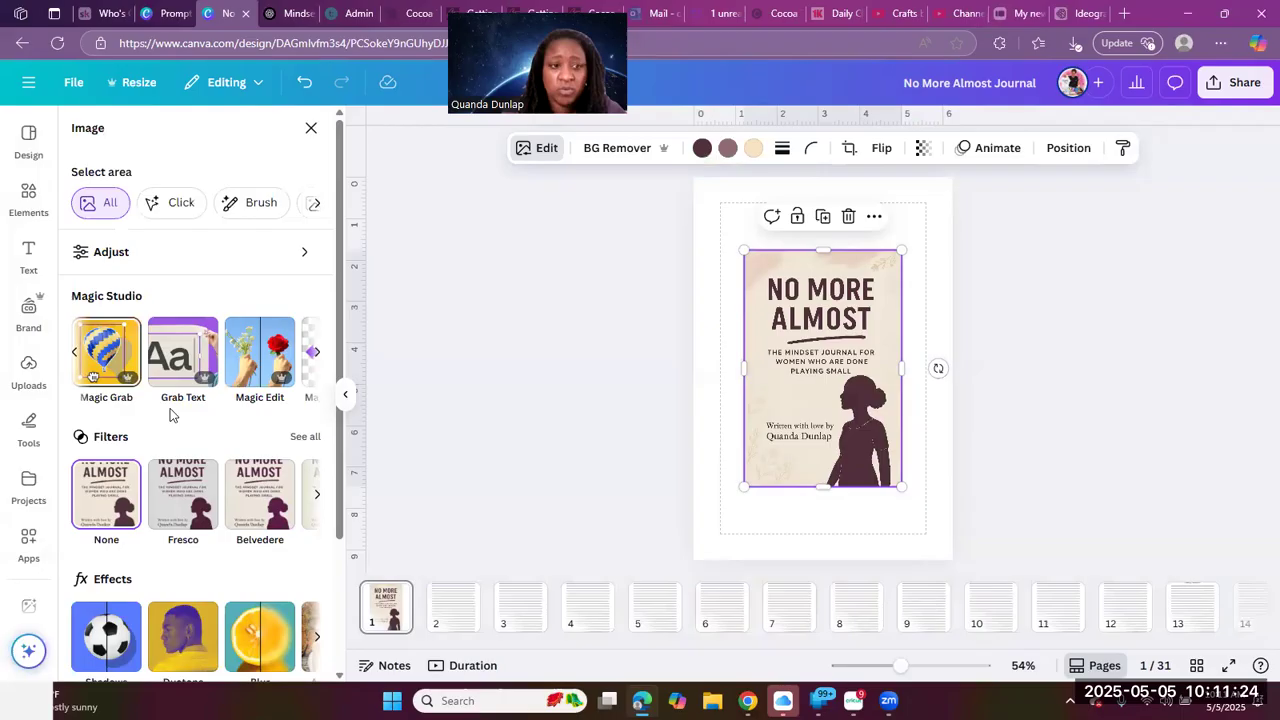
click(74, 356)
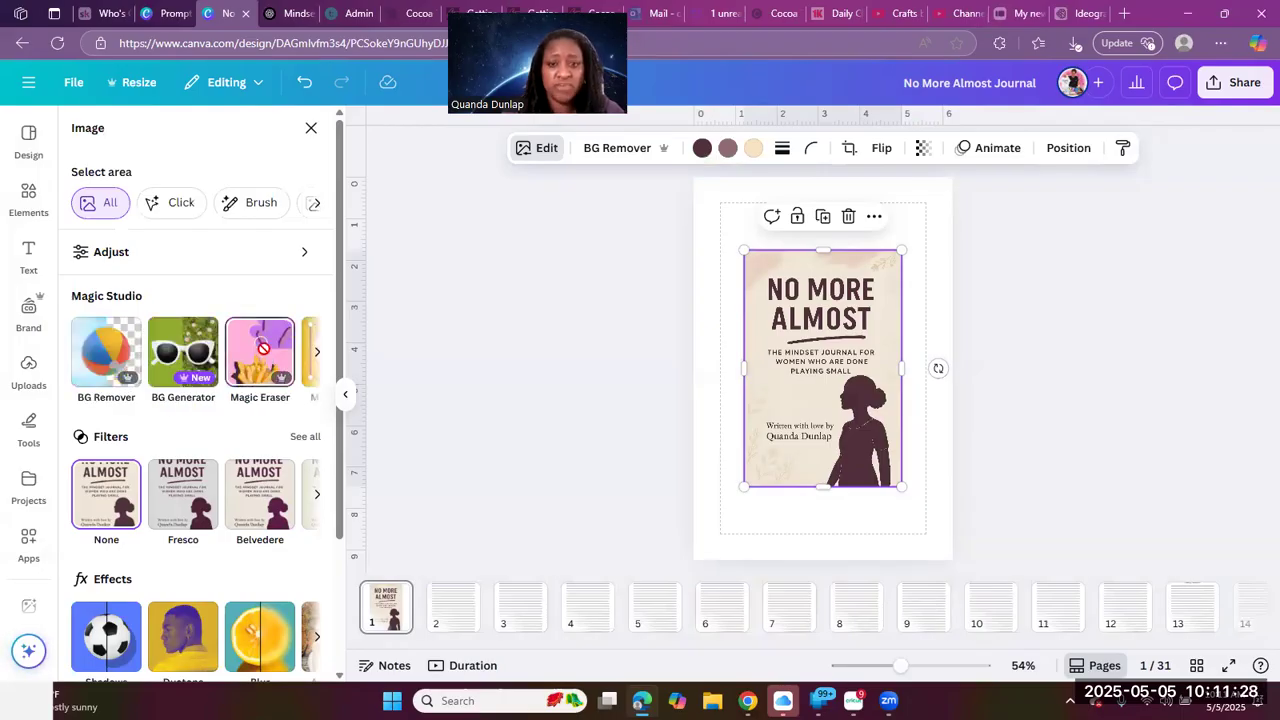
Remove the brush-stroke underline beneath "ALMOST" from the cover image with Magic Eraser
click(263, 350)
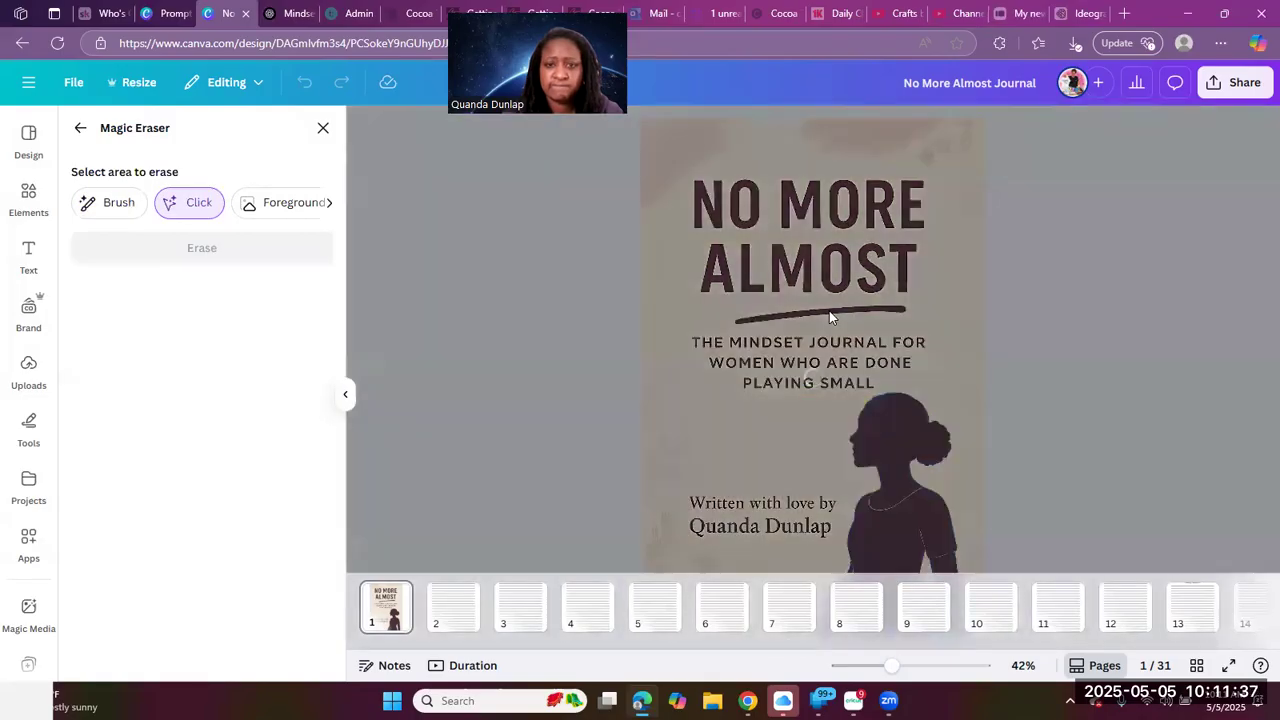
click(829, 316)
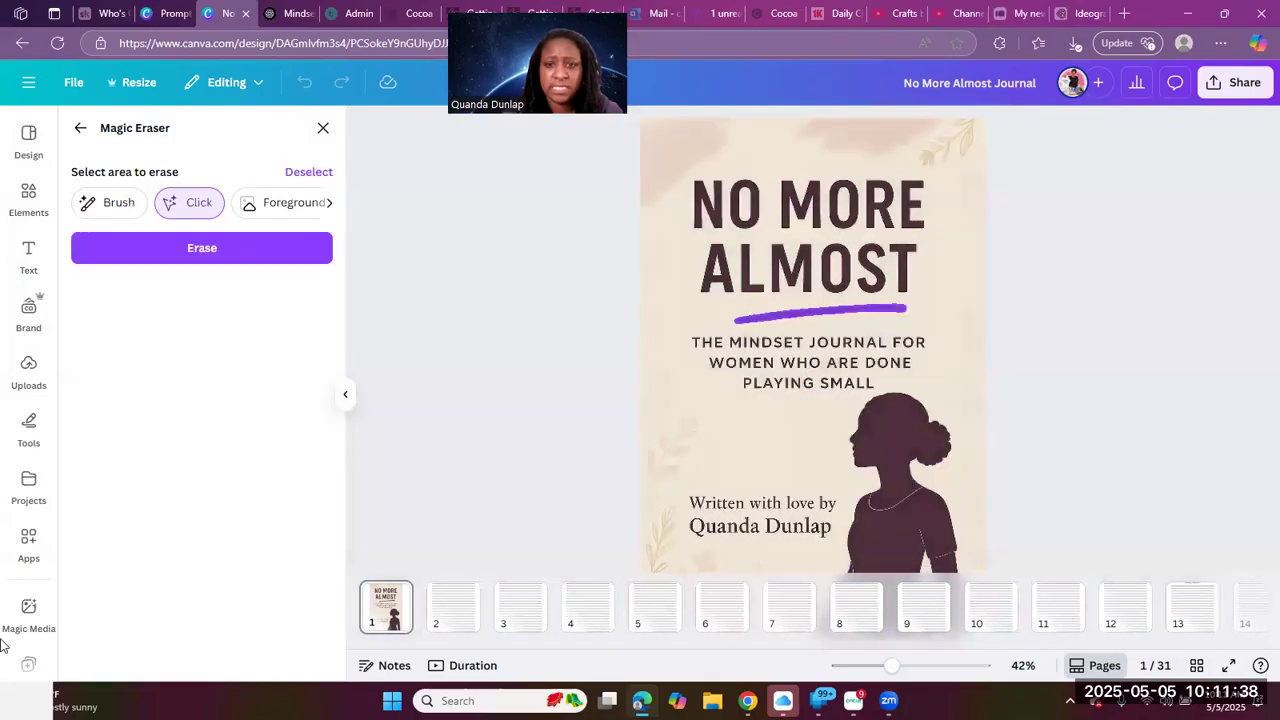
click(298, 253)
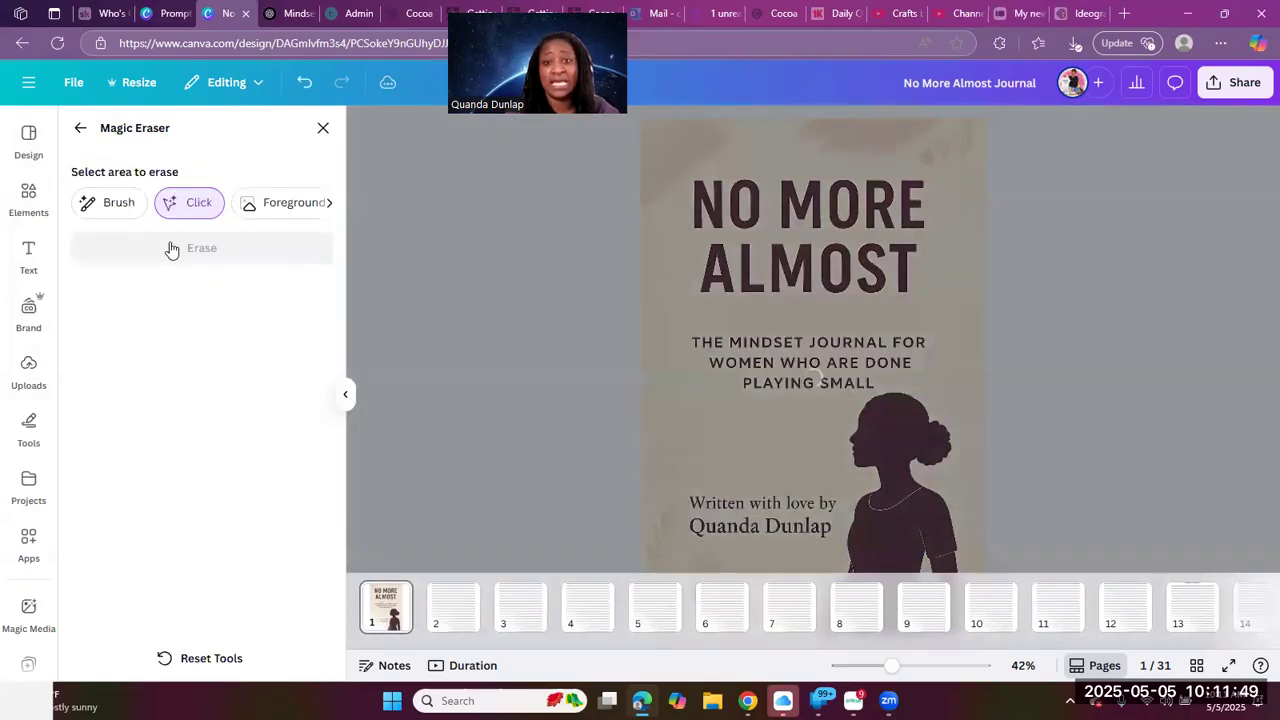
click(573, 266)
Align the cover image with the page's upper-left corner and enlarge it to about 6.1 x 9.1 in to fill page 1
drag(845, 382, 772, 286)
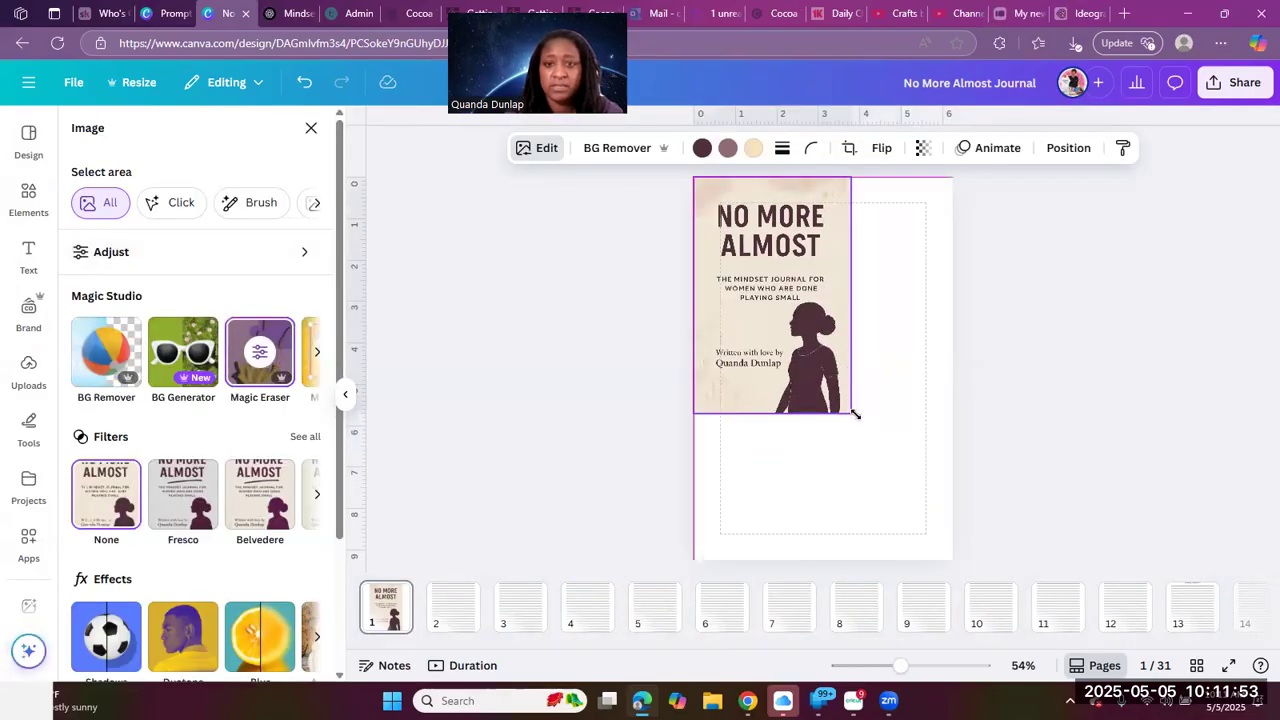
drag(853, 415, 980, 551)
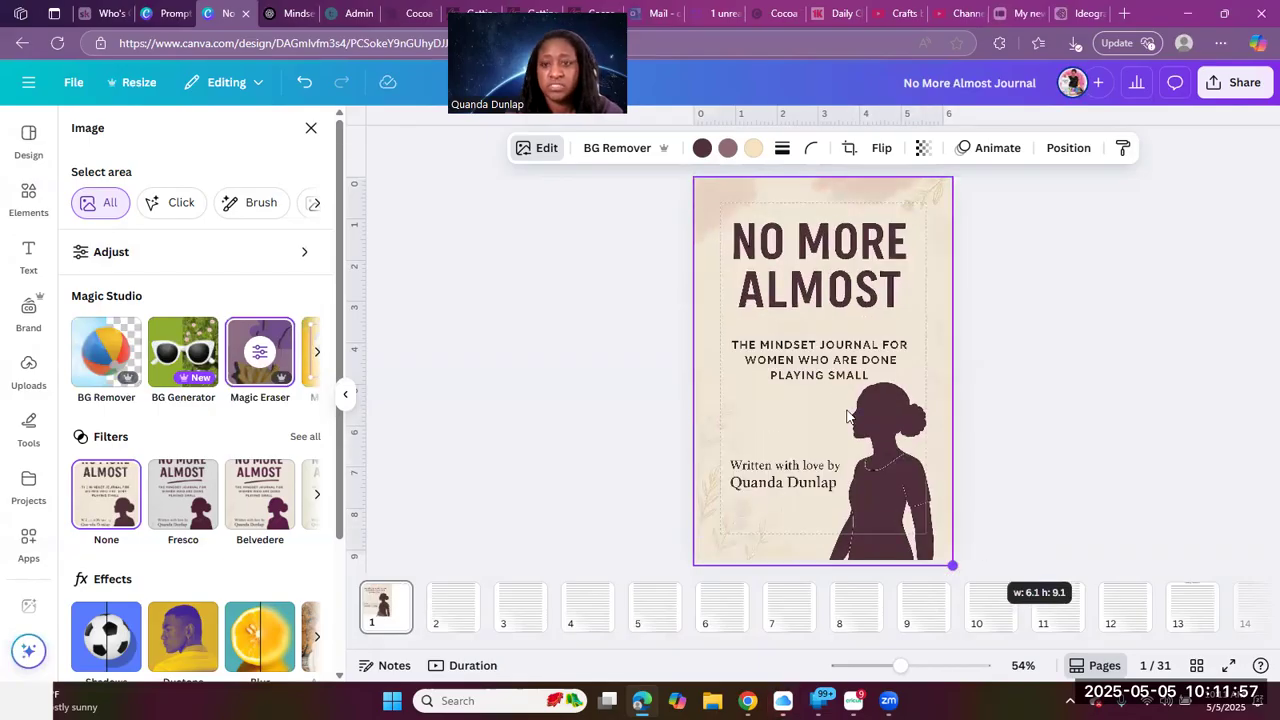
click(917, 340)
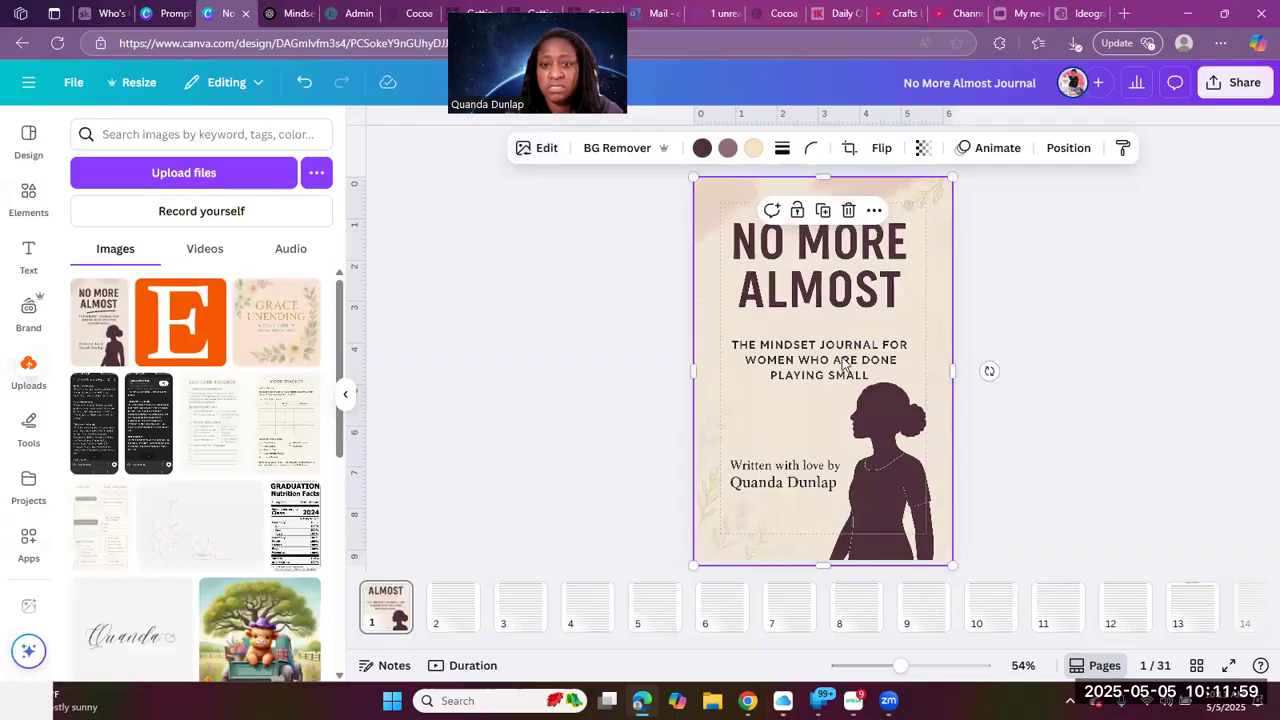
key(Escape)
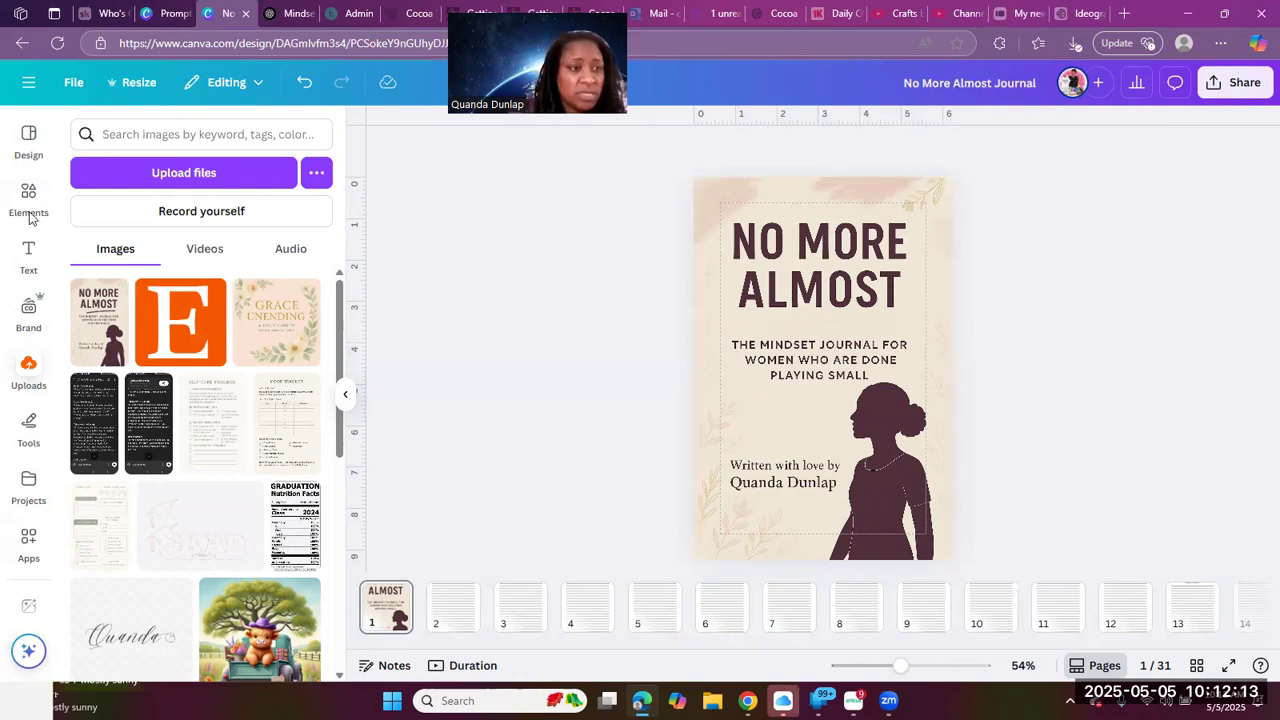
Add a straight line between the cover's title and subtitle and extend it to the full width of the title
key(super+w)
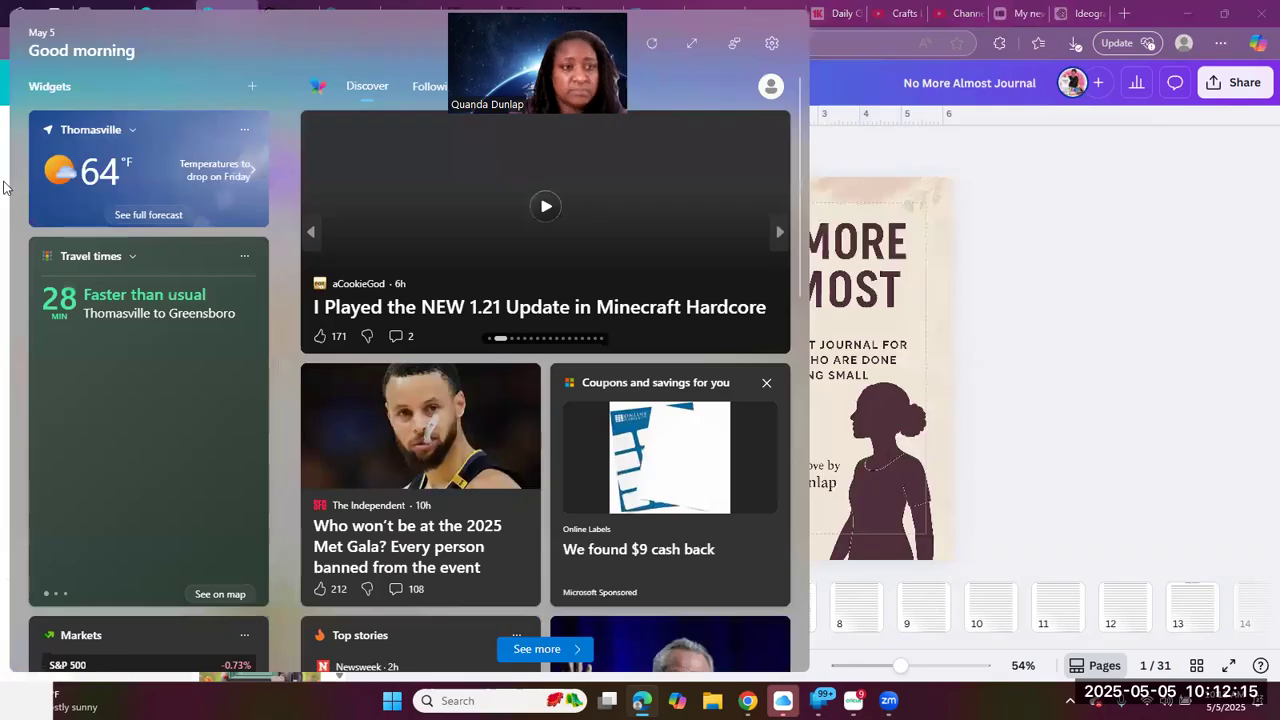
click(4, 188)
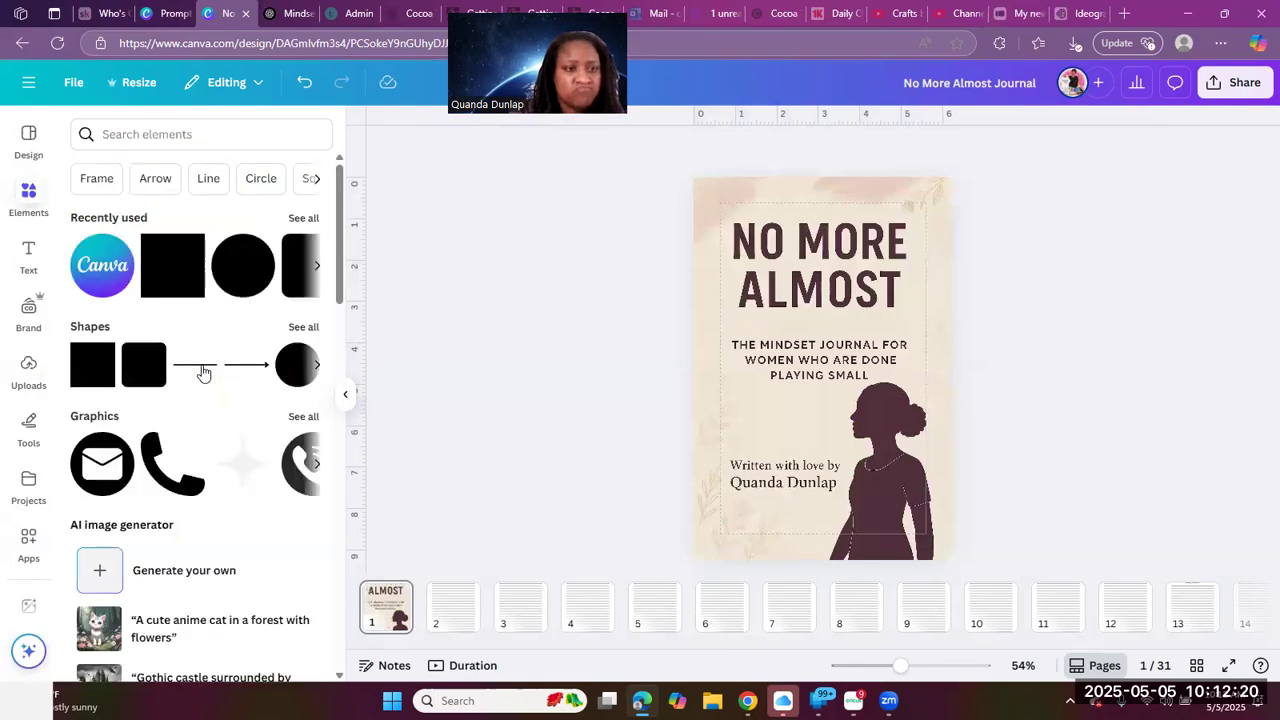
click(203, 374)
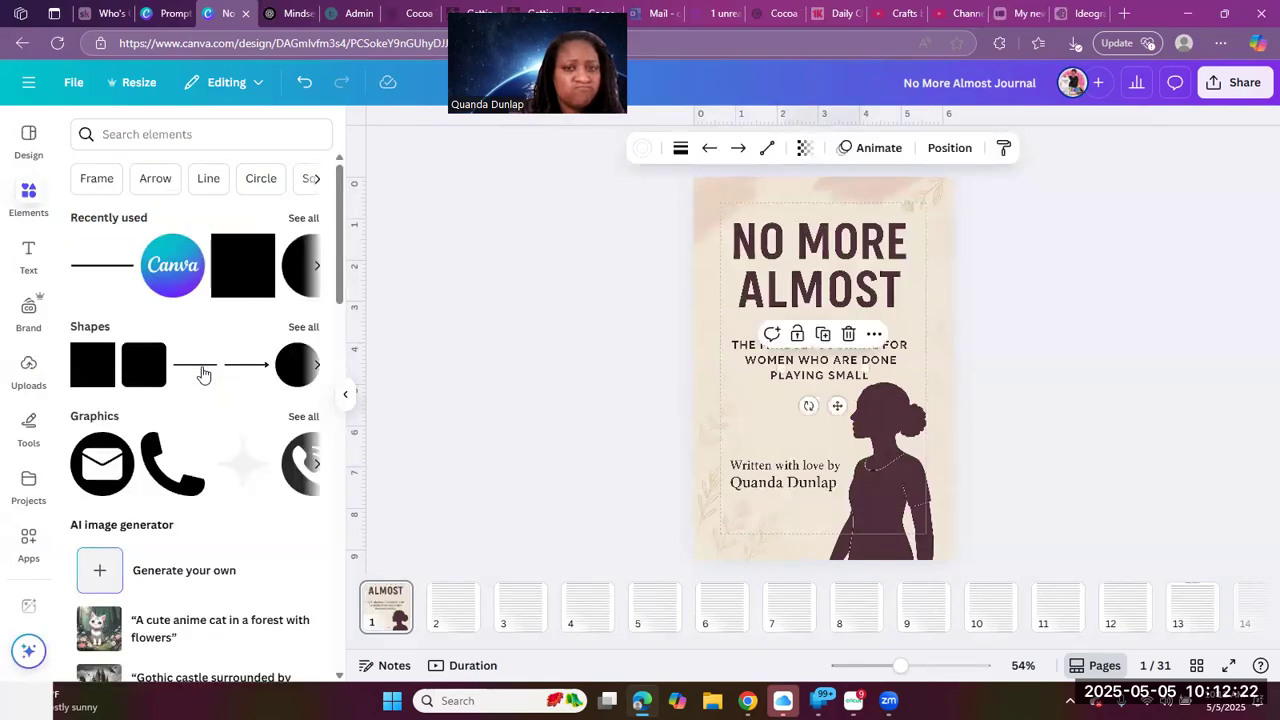
drag(852, 375, 811, 322)
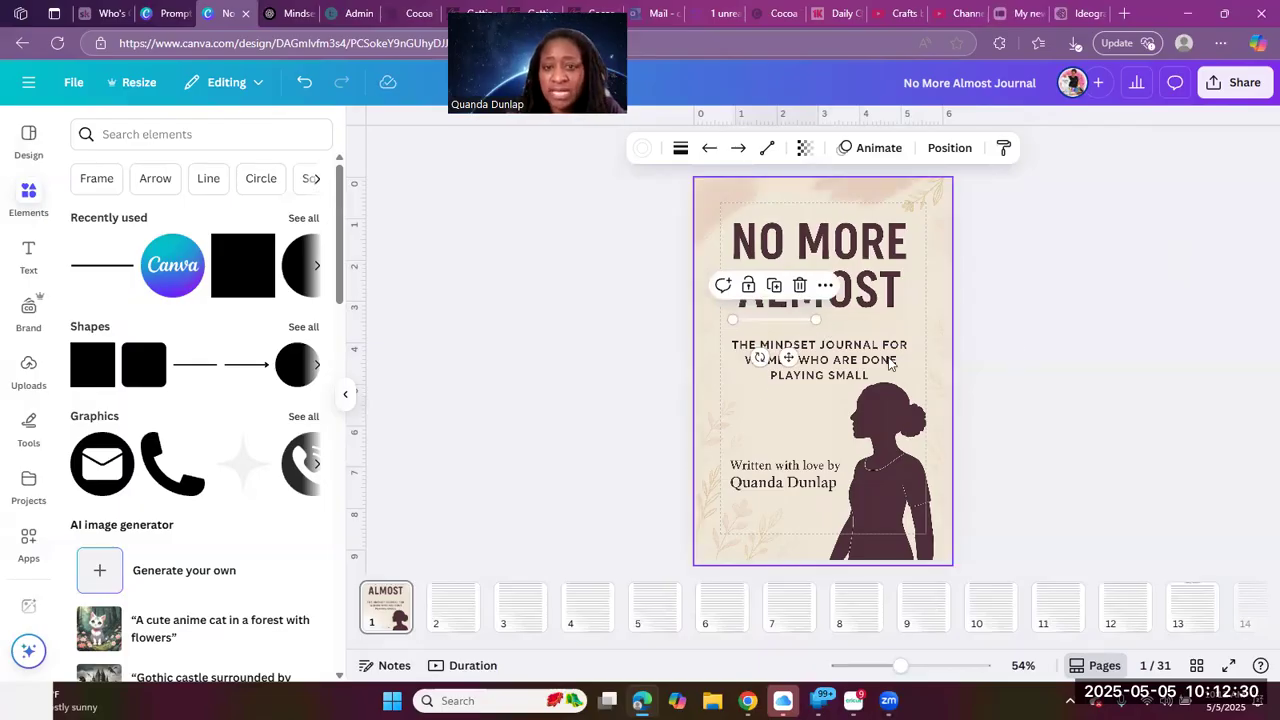
click(816, 320)
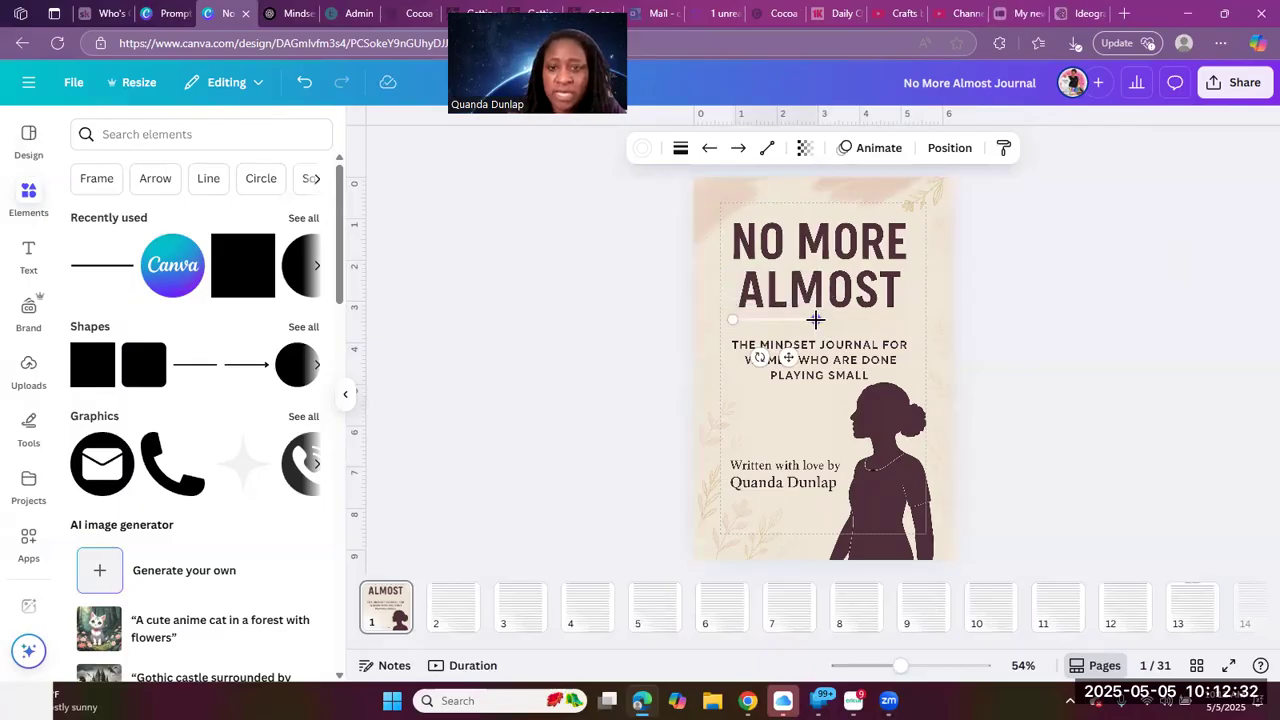
drag(816, 320, 910, 318)
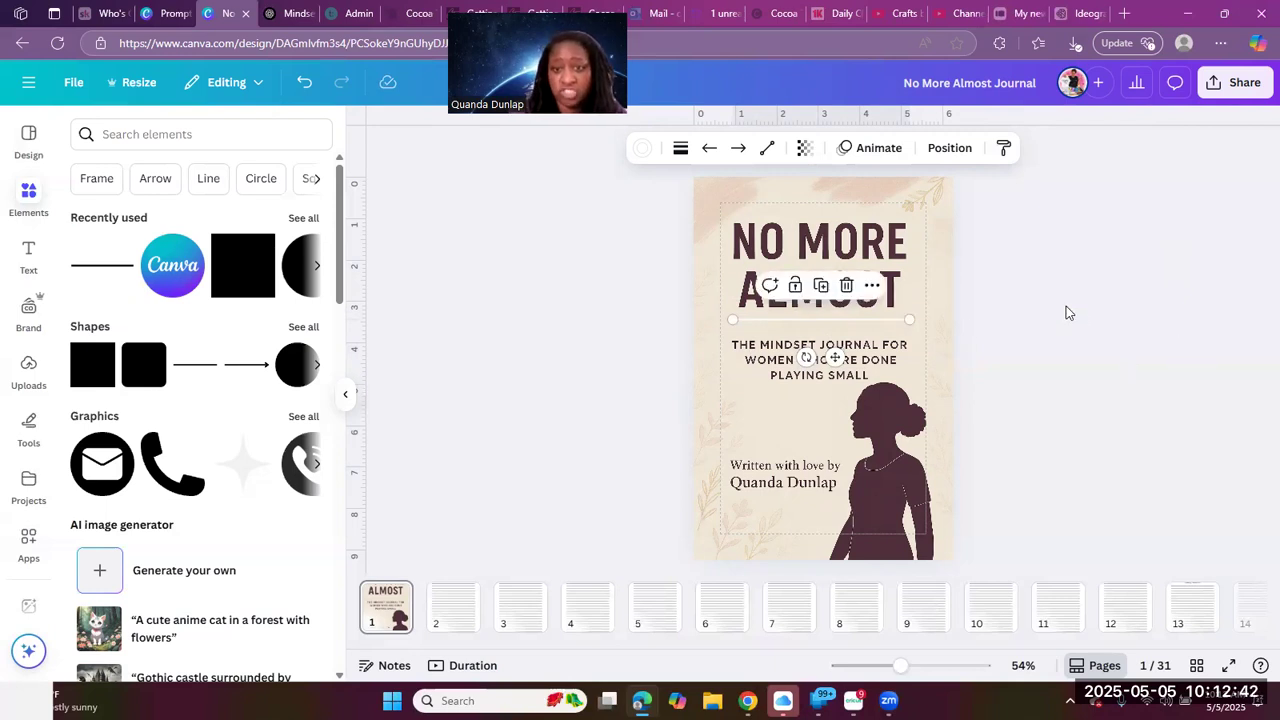
Color the line #51313C by sampling the dark plum of the title lettering with the eyedropper
click(905, 328)
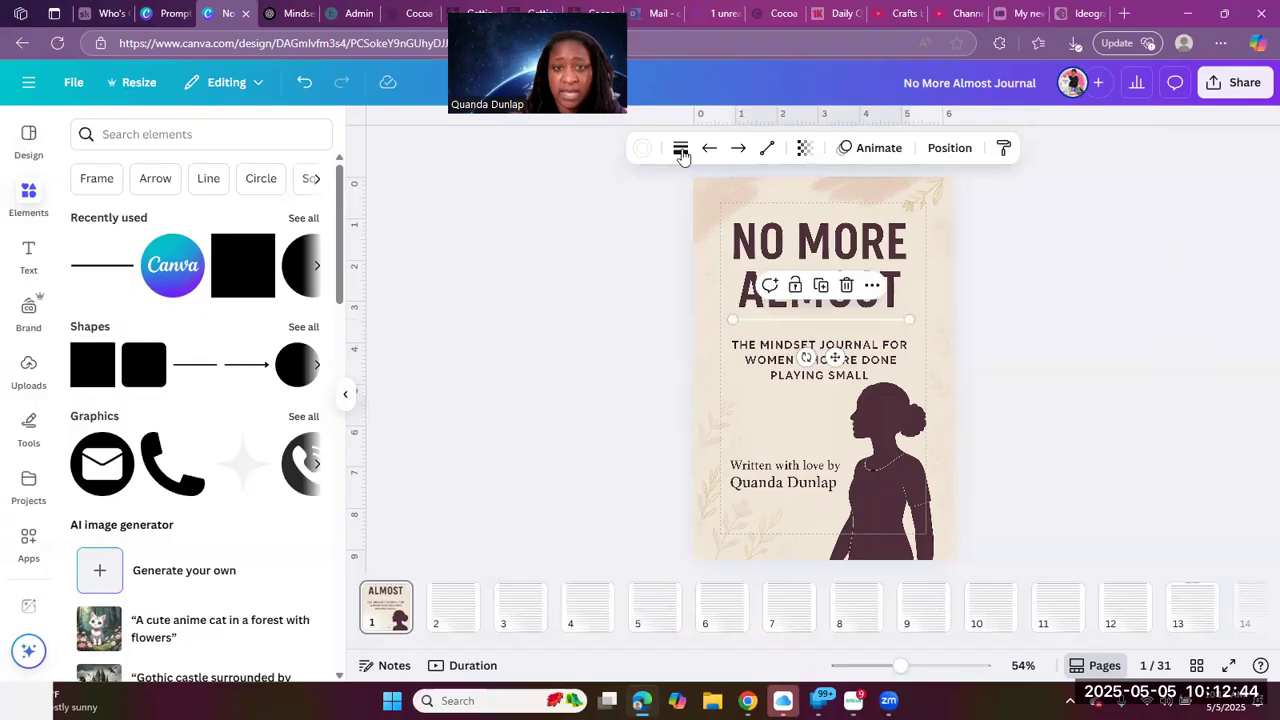
click(642, 148)
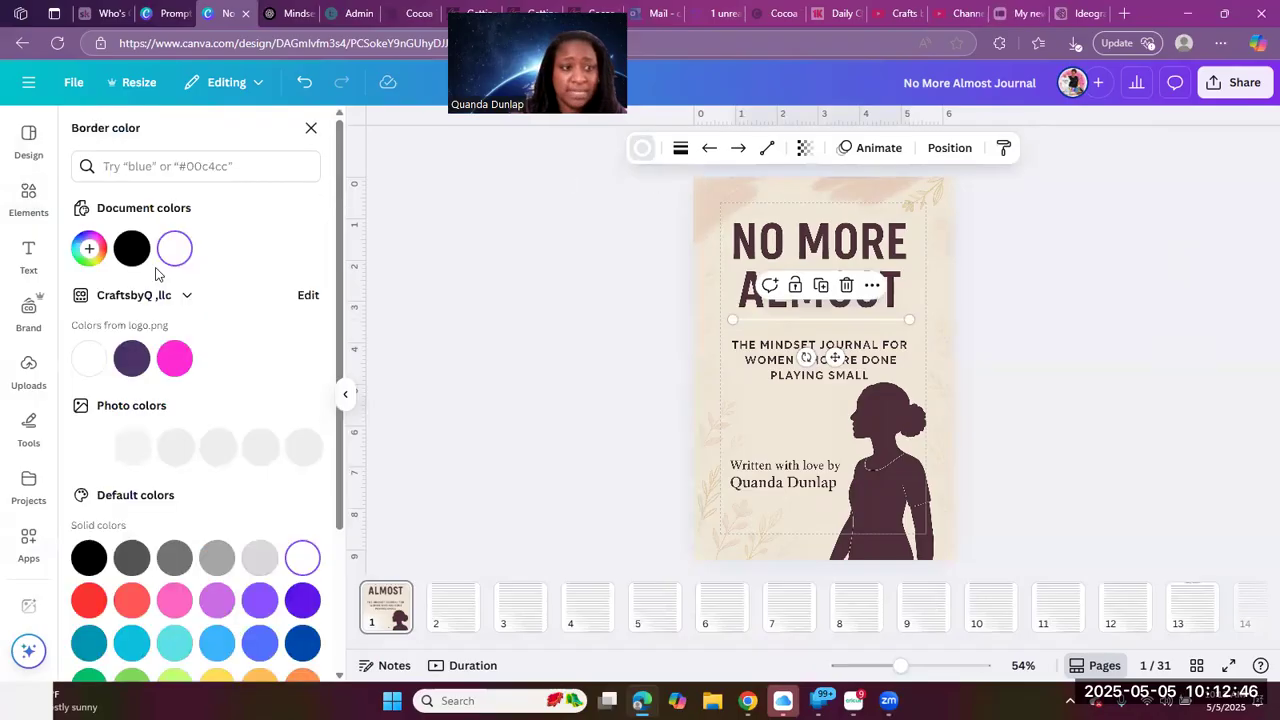
click(97, 250)
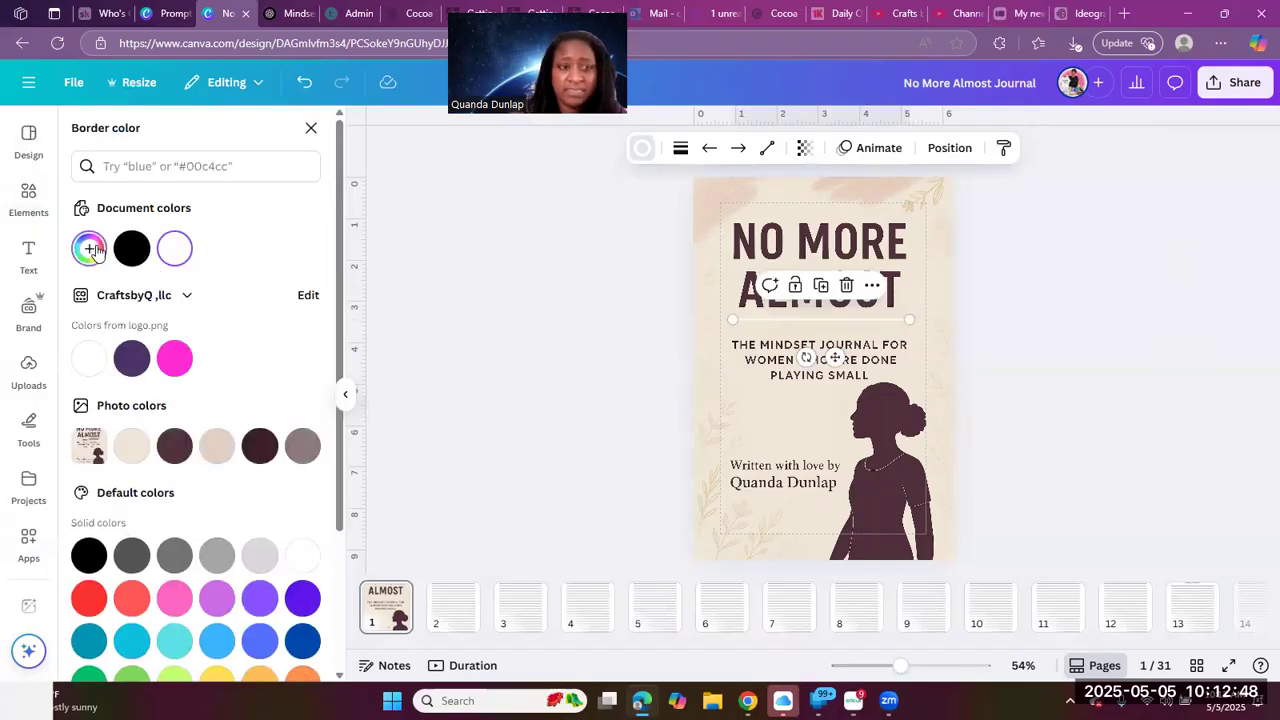
click(290, 456)
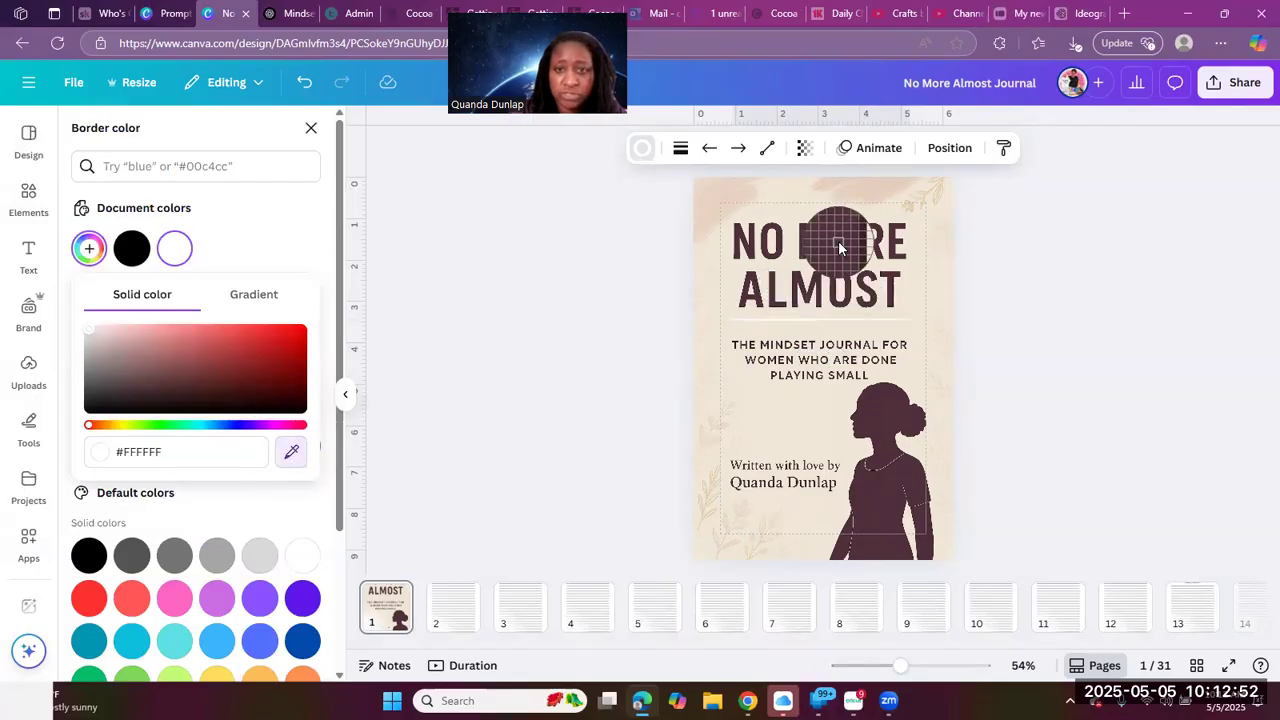
click(848, 250)
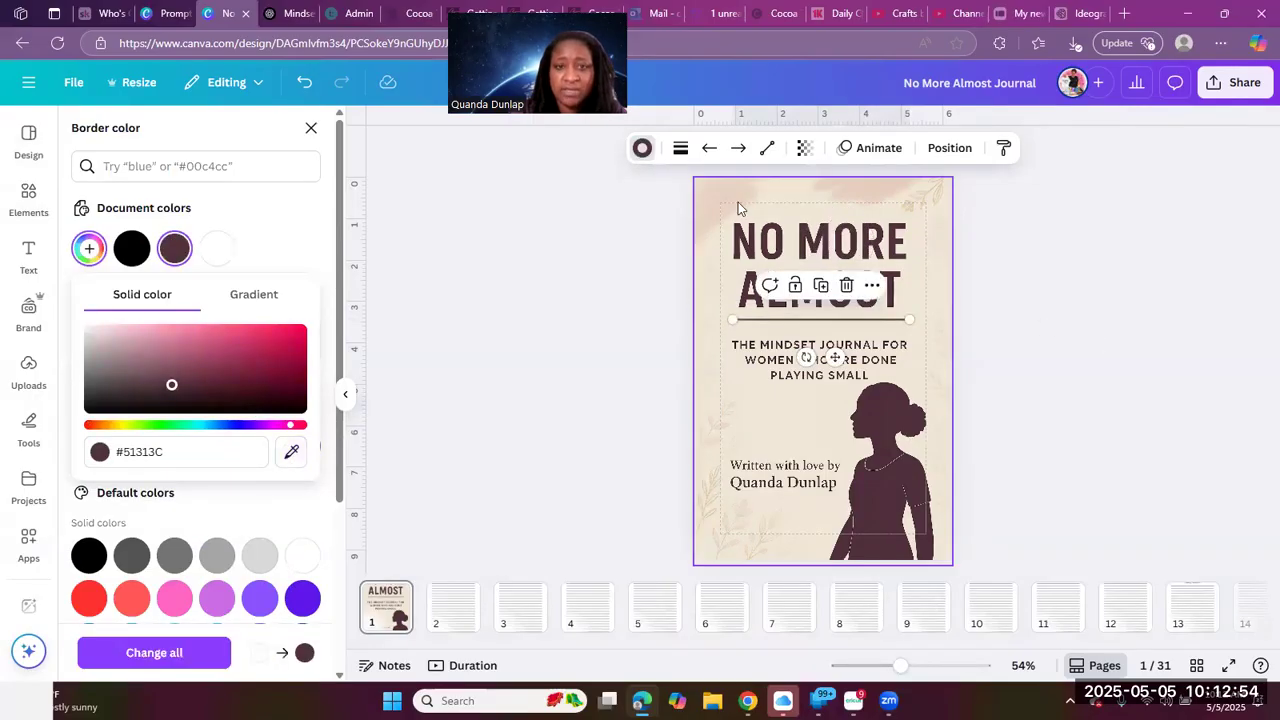
Set the line weight of the title underline to 10
click(682, 152)
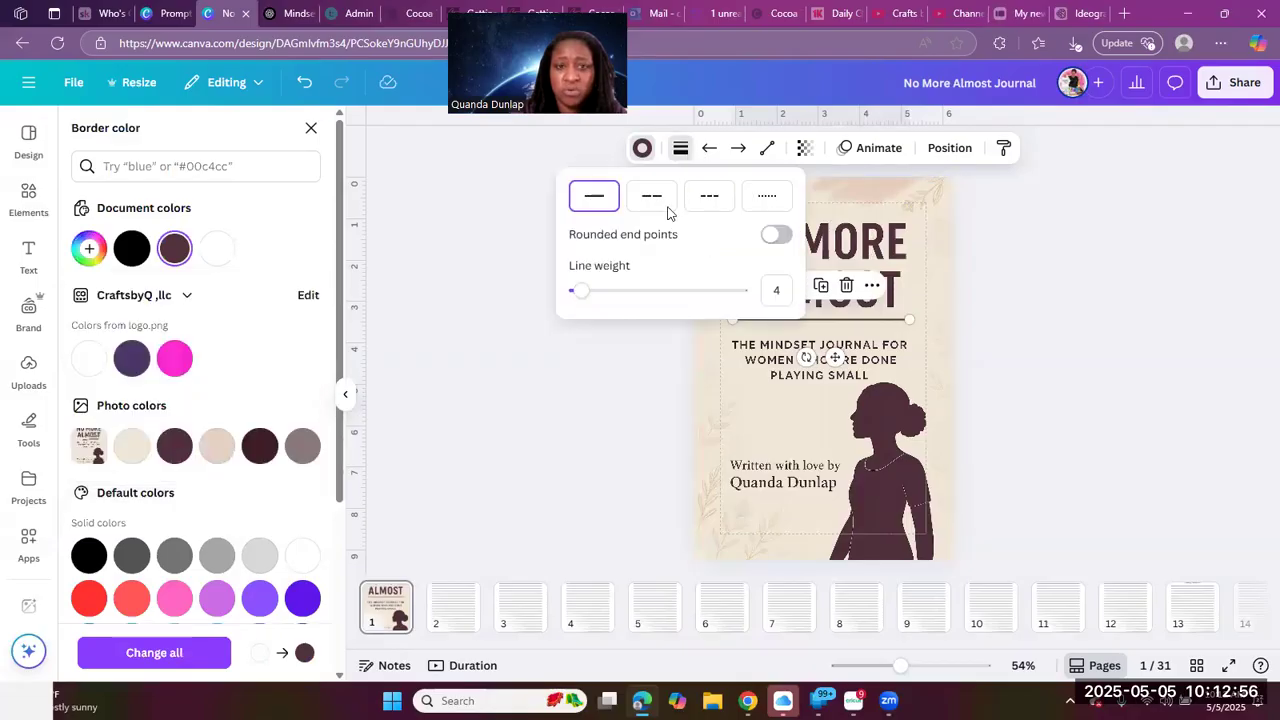
click(768, 289)
double_click(782, 289)
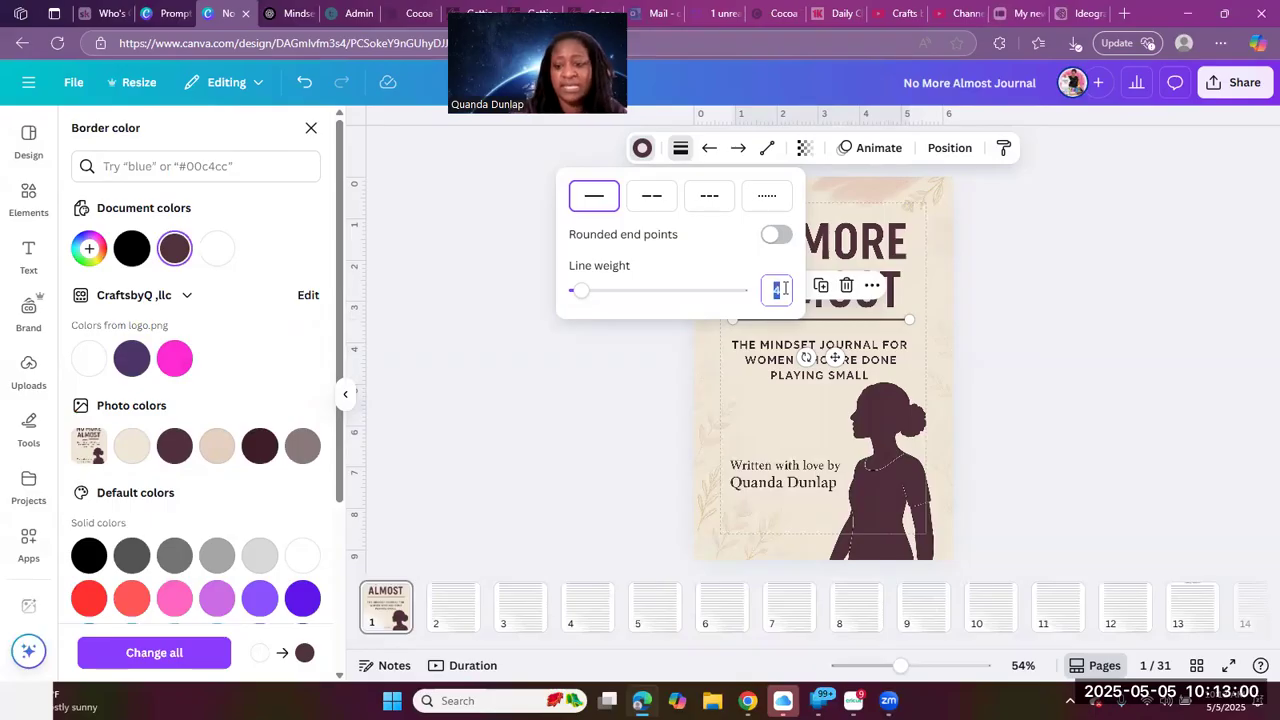
text(10)
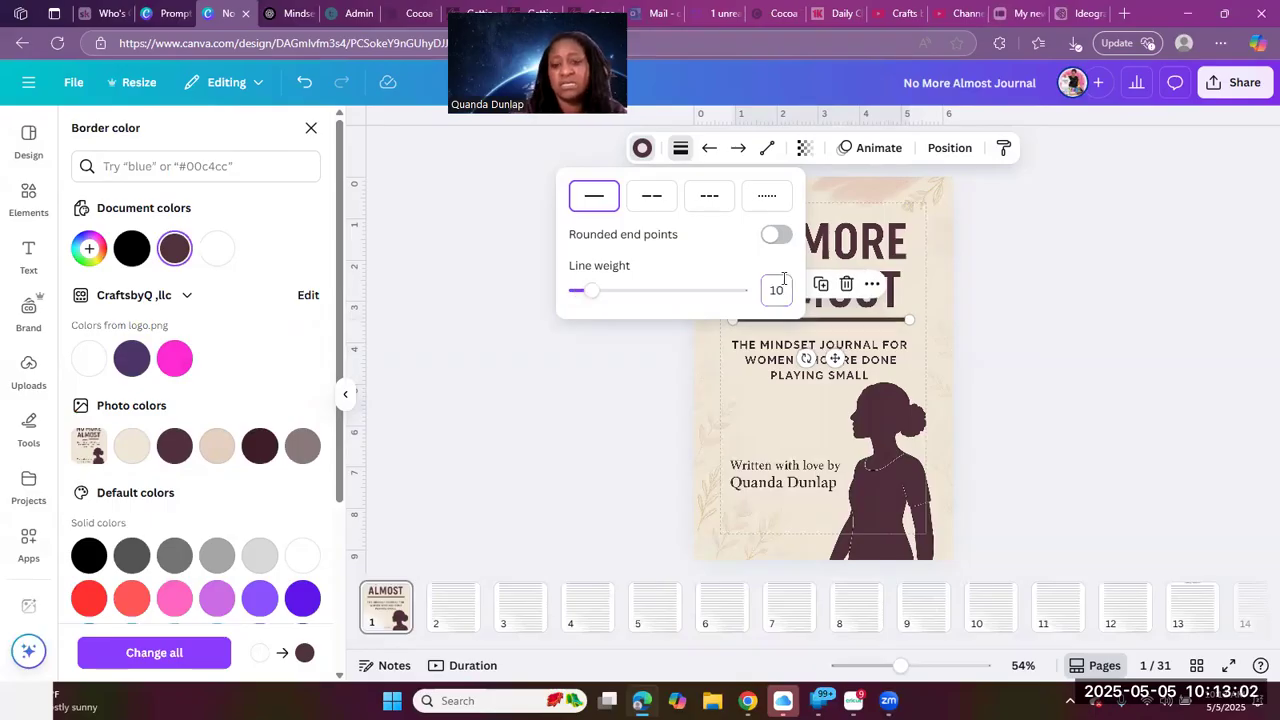
click(997, 341)
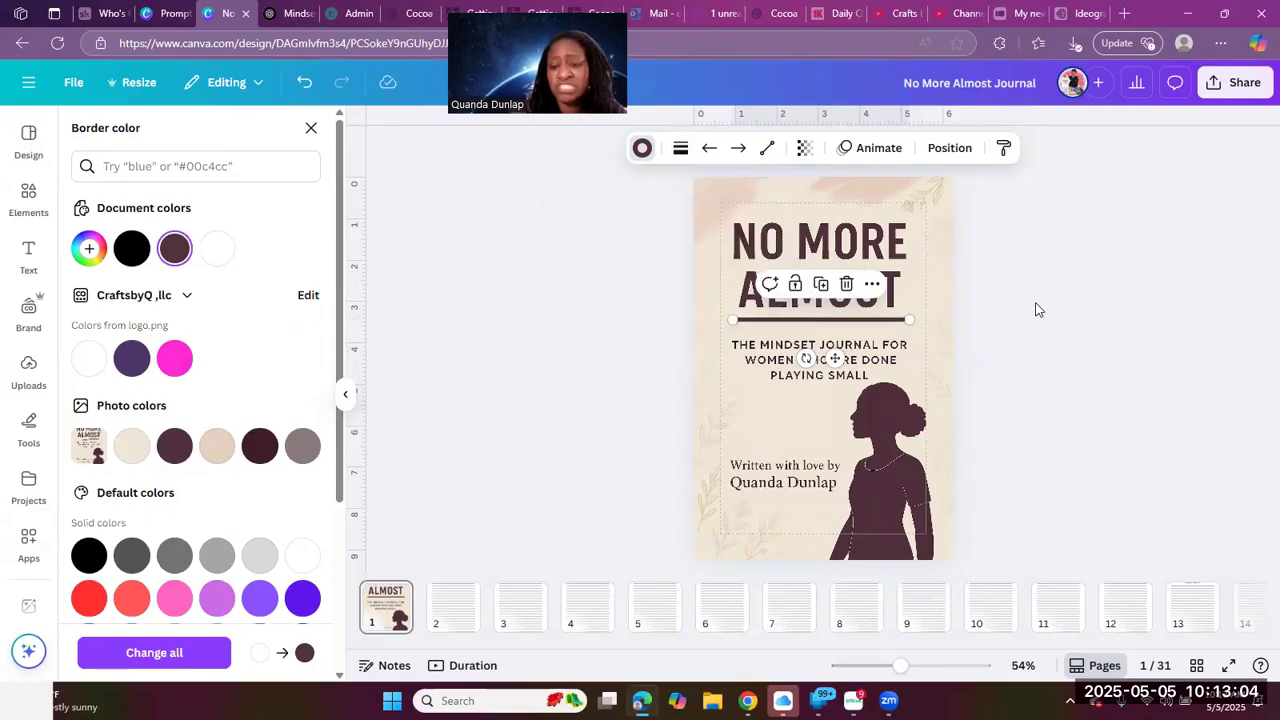
click(994, 258)
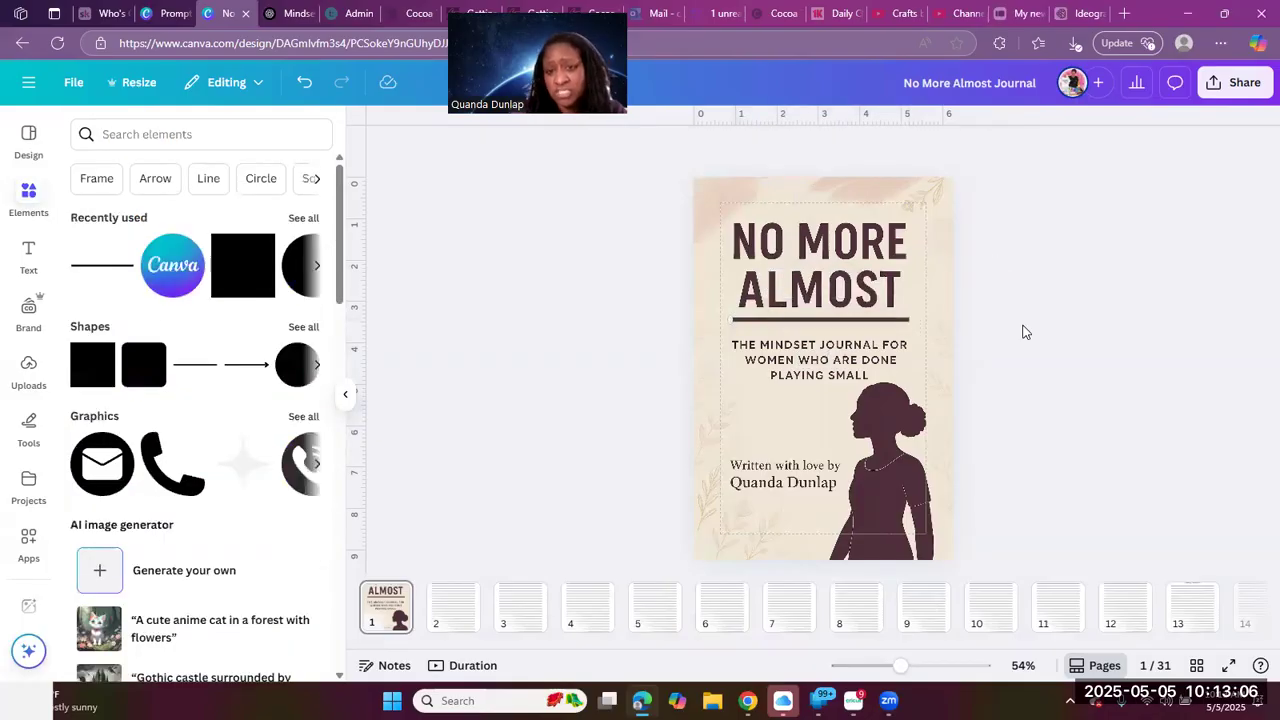
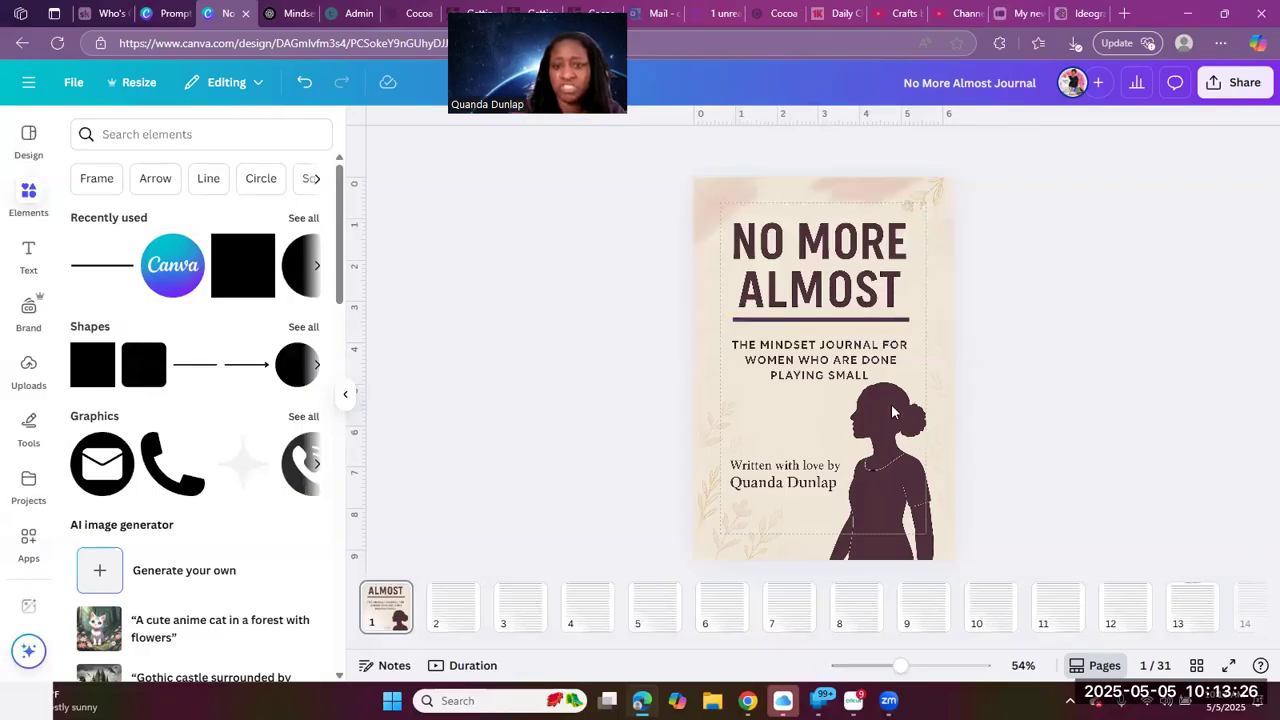
Shorten the title underline from both ends to a short bar centered beneath "ALMOST"
click(837, 320)
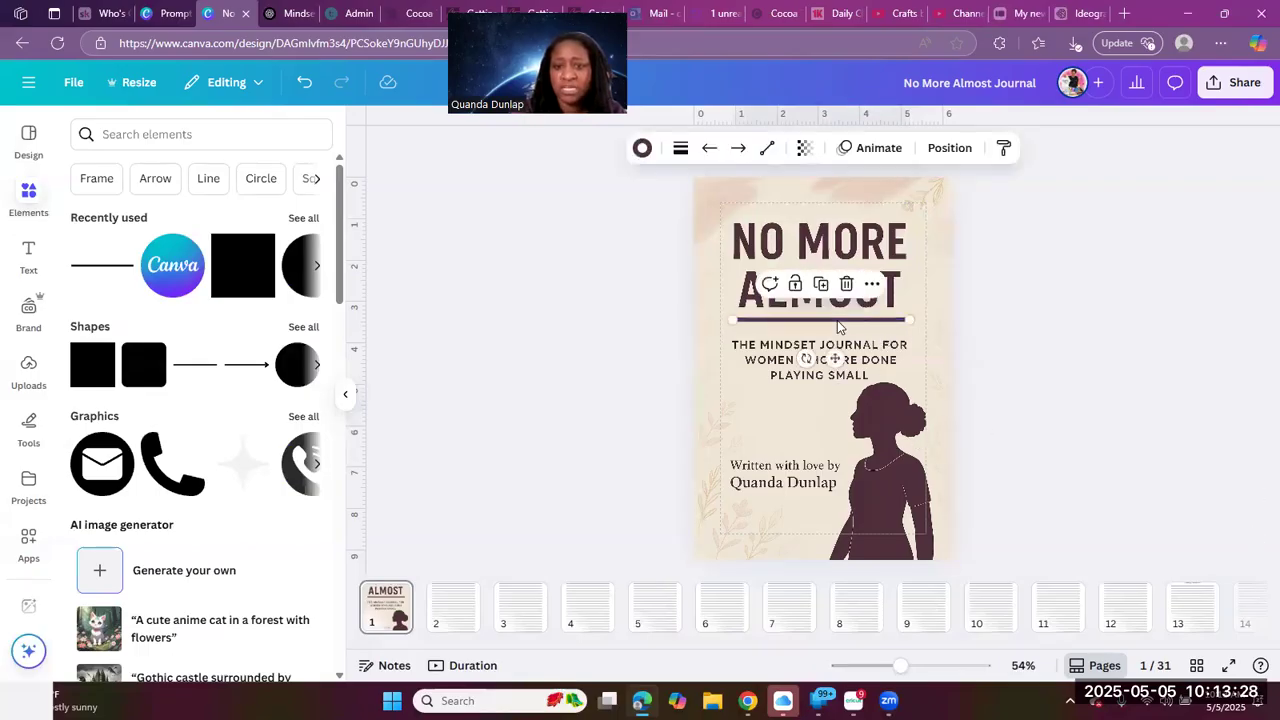
drag(907, 320, 860, 322)
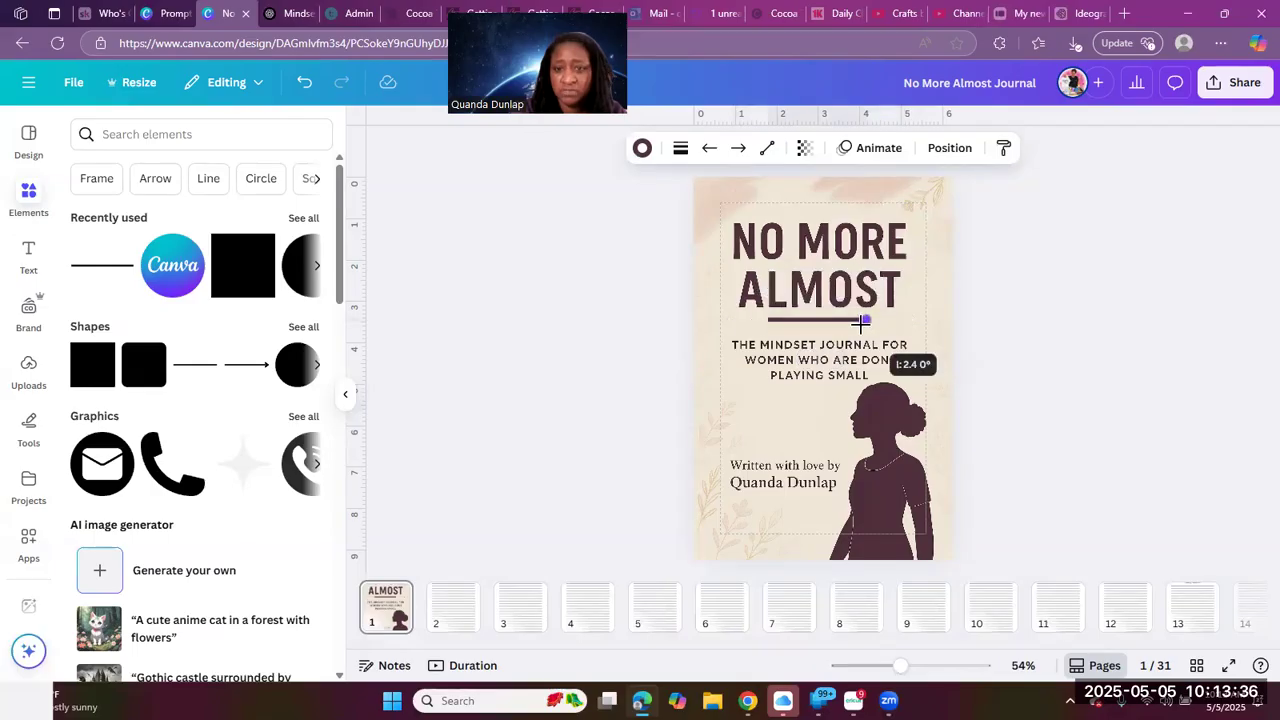
drag(860, 322, 859, 322)
drag(860, 322, 860, 322)
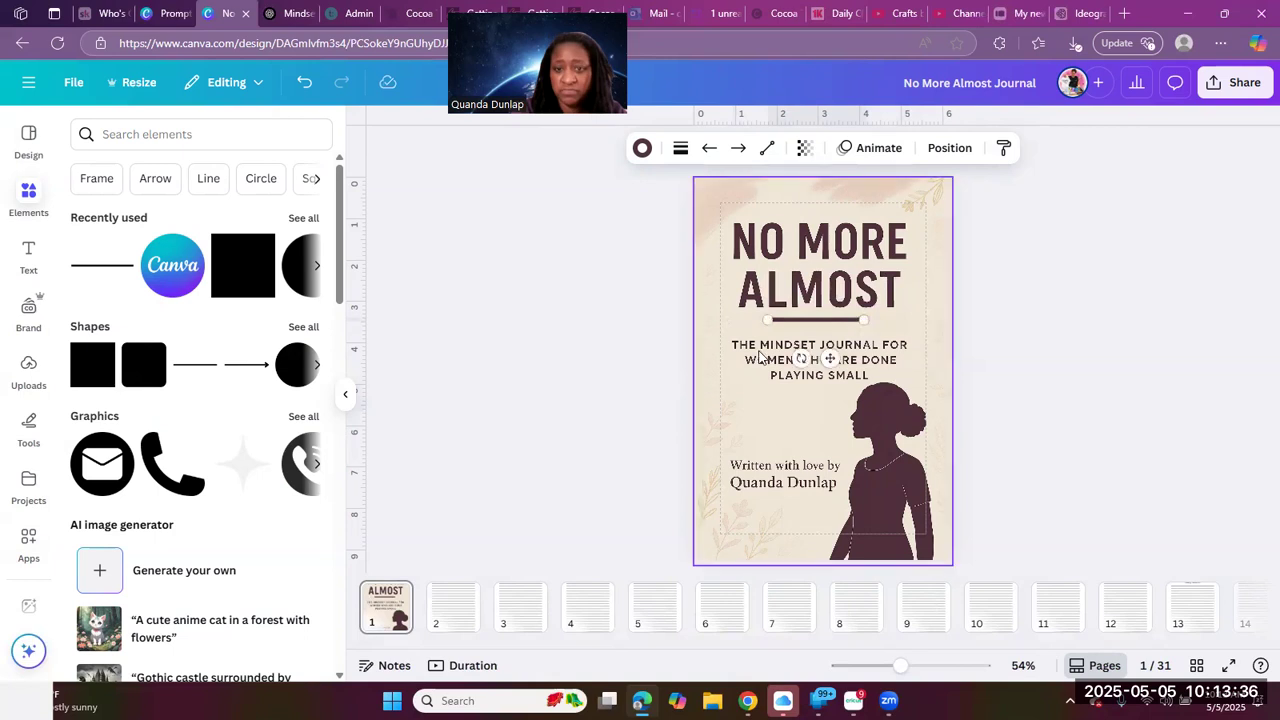
drag(768, 319, 853, 320)
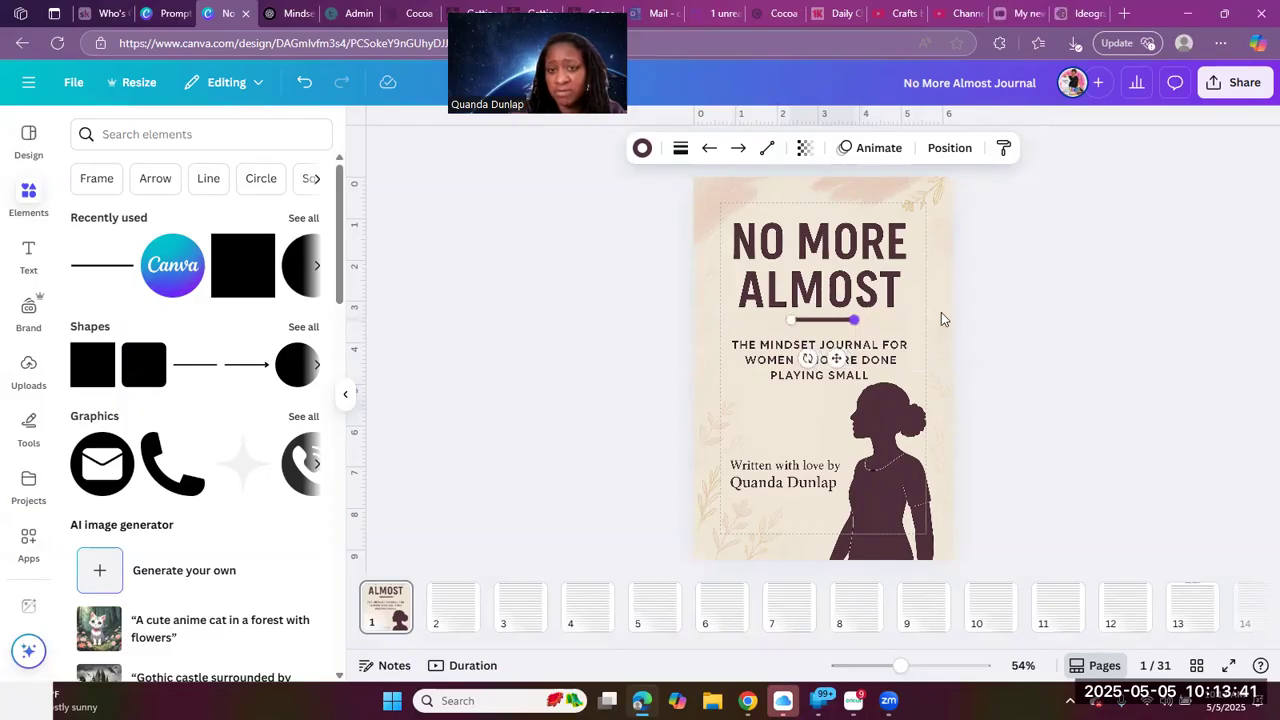
click(1021, 306)
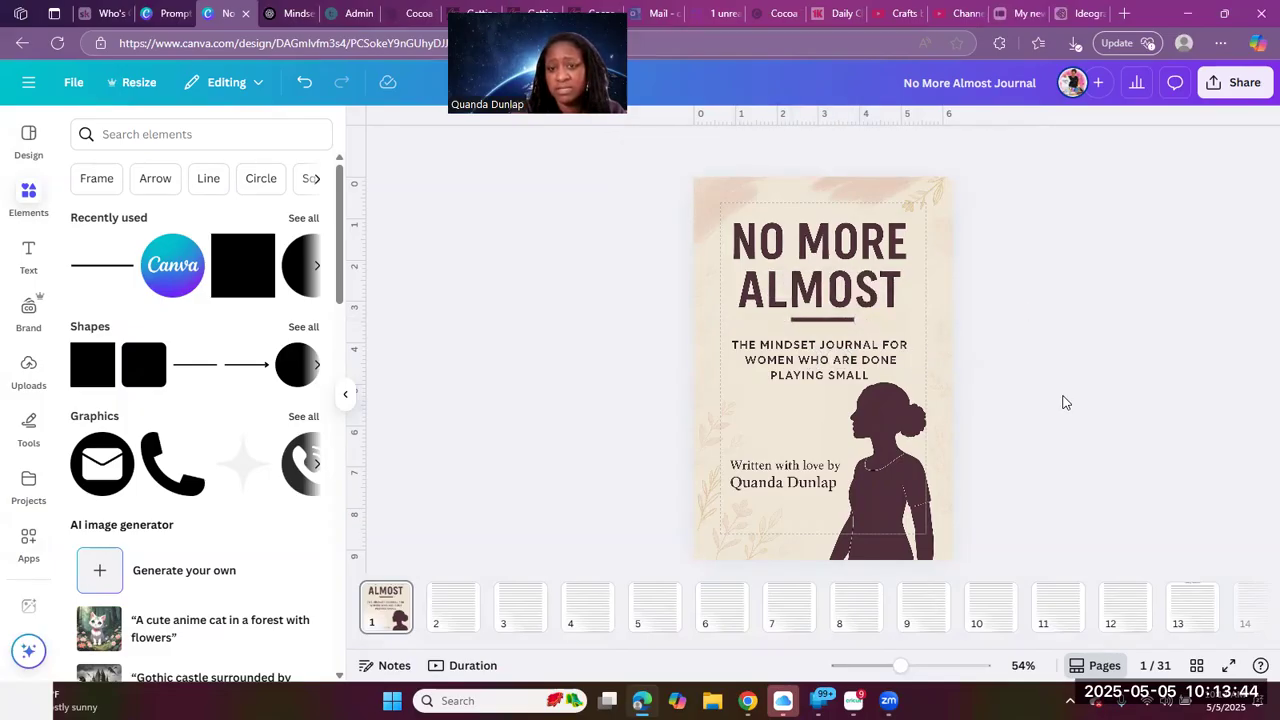
Lengthen the underline at both ends to nearly the width of "ALMOST" and shift it slightly lower
click(836, 320)
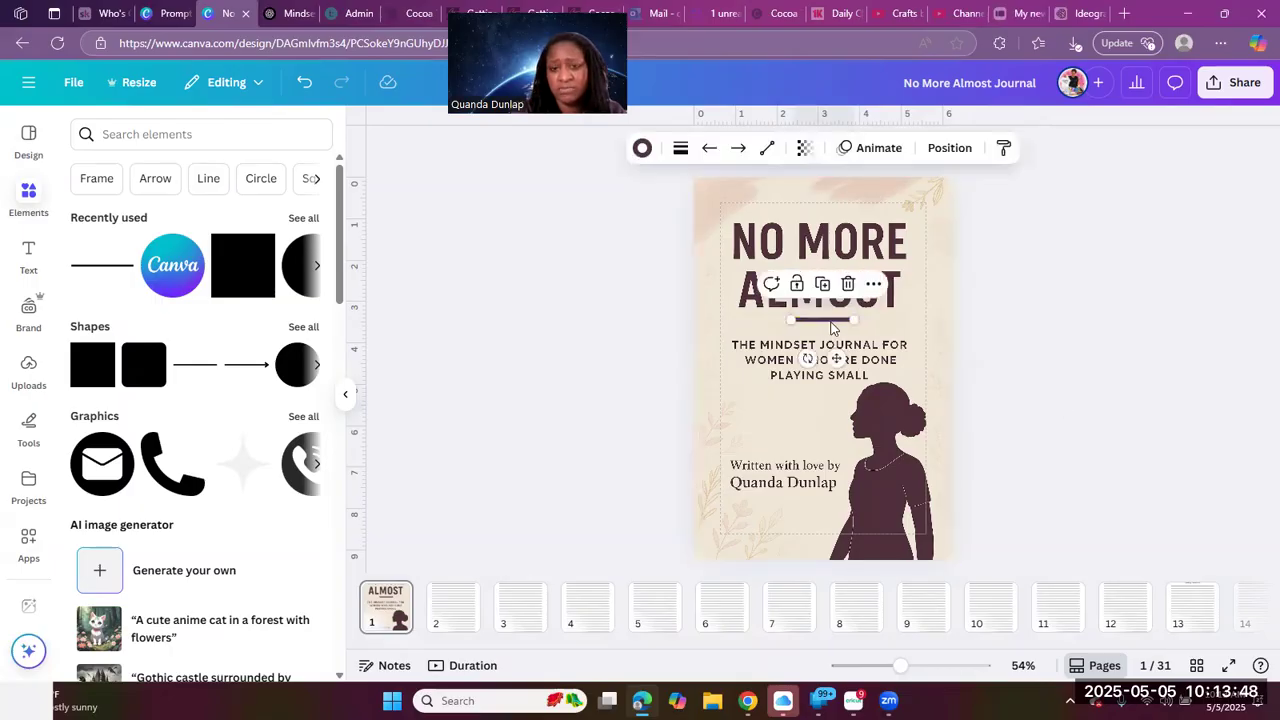
drag(852, 318, 893, 320)
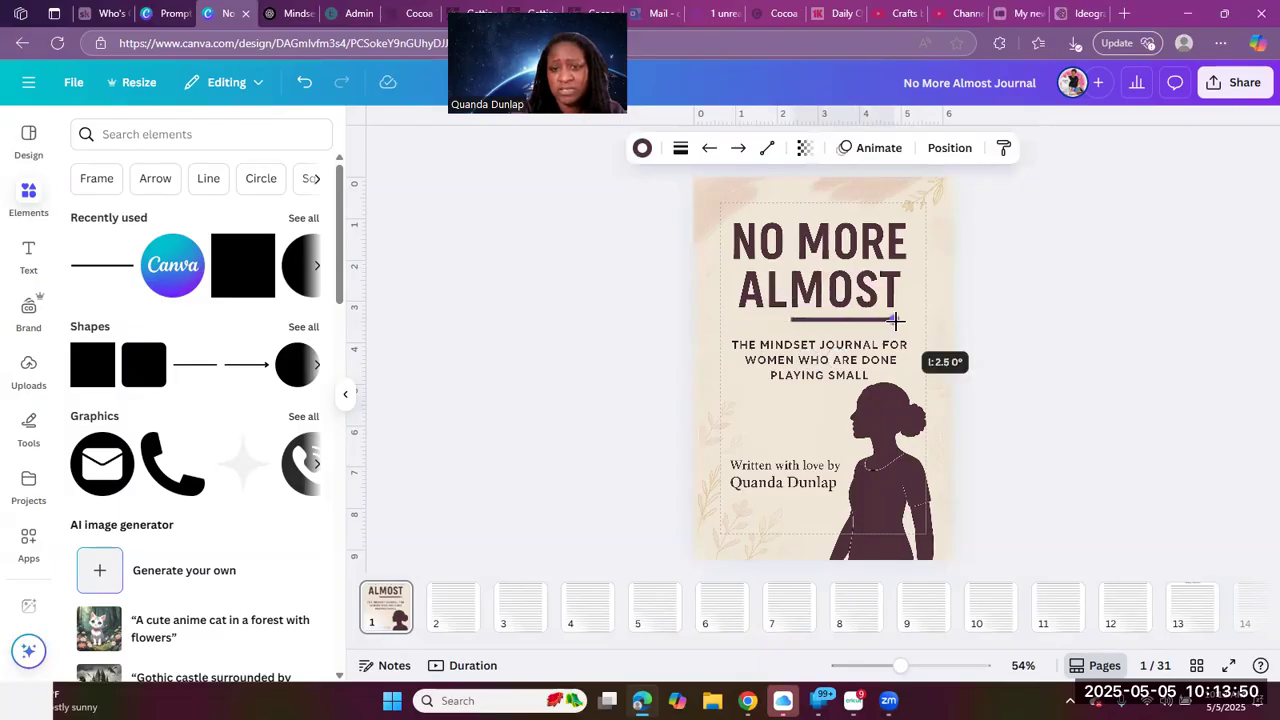
drag(789, 318, 744, 321)
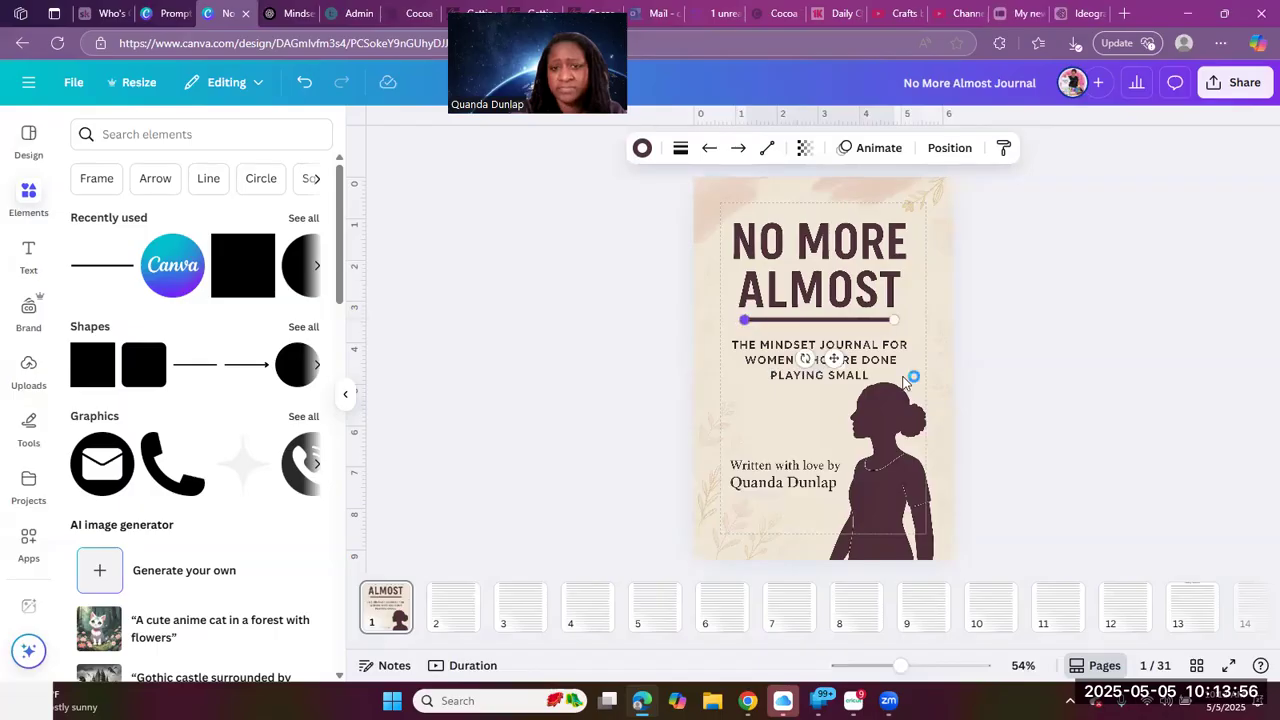
click(1022, 370)
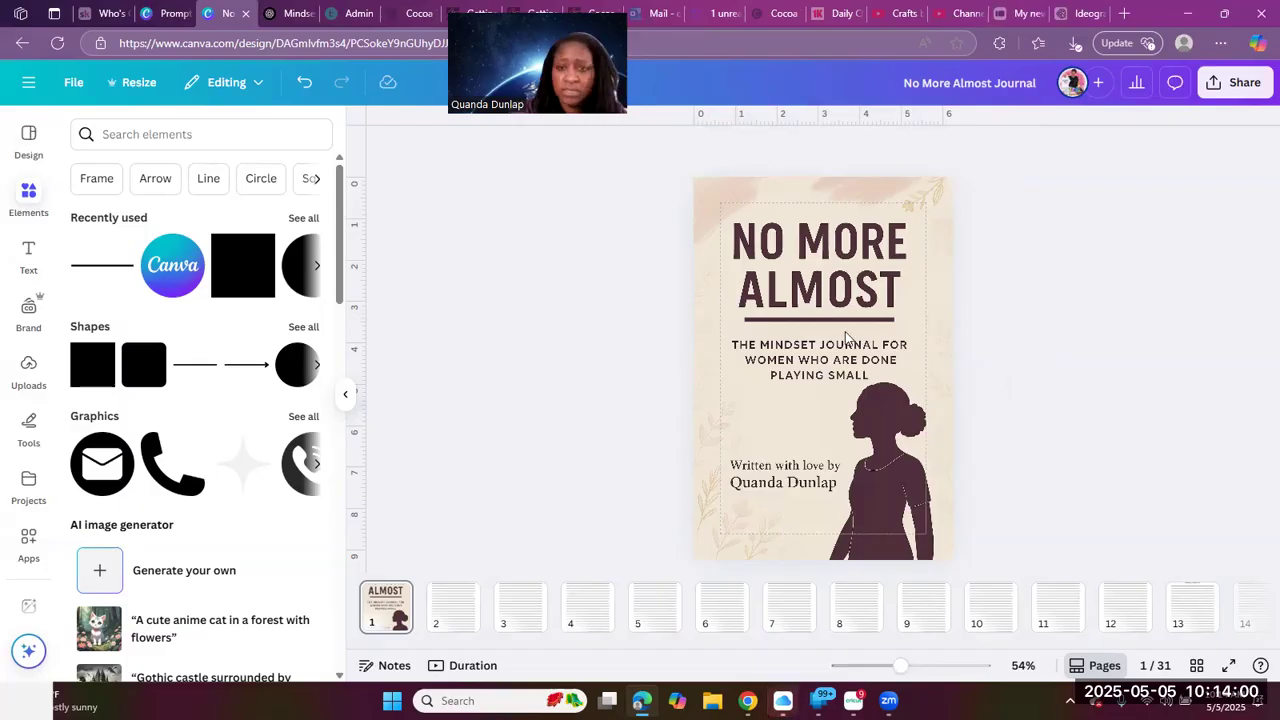
drag(841, 323, 837, 320)
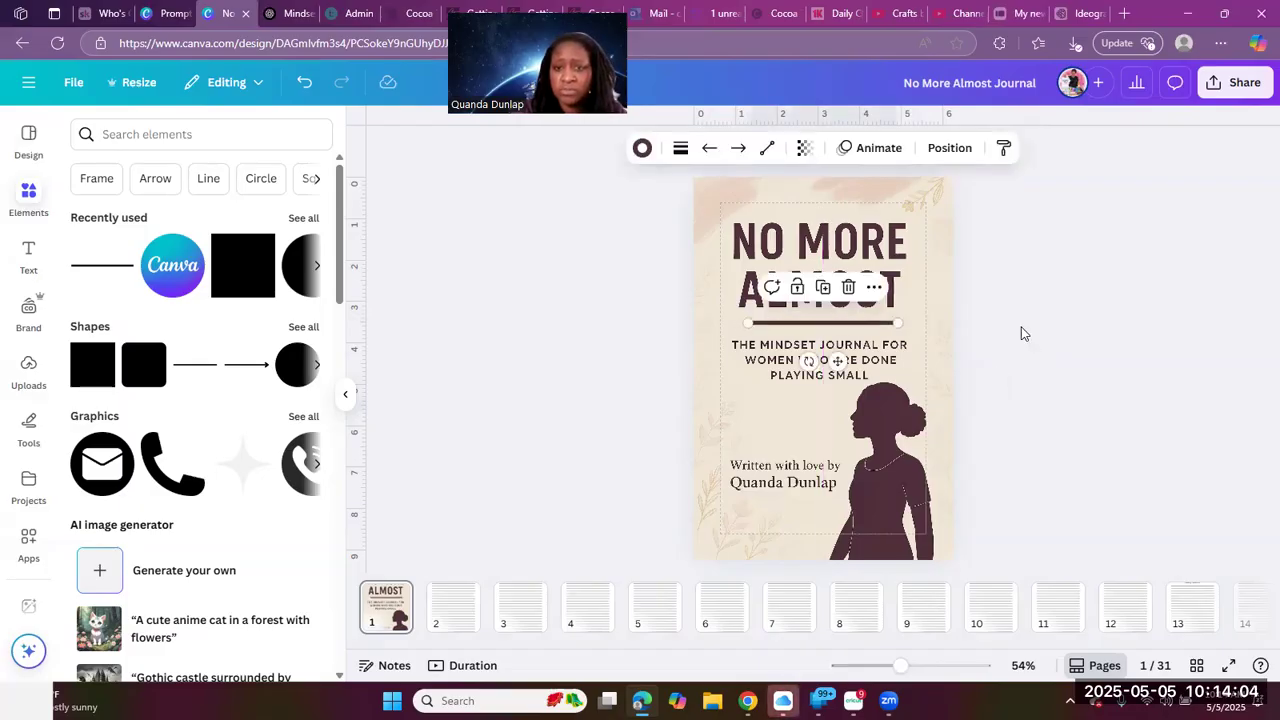
click(1022, 332)
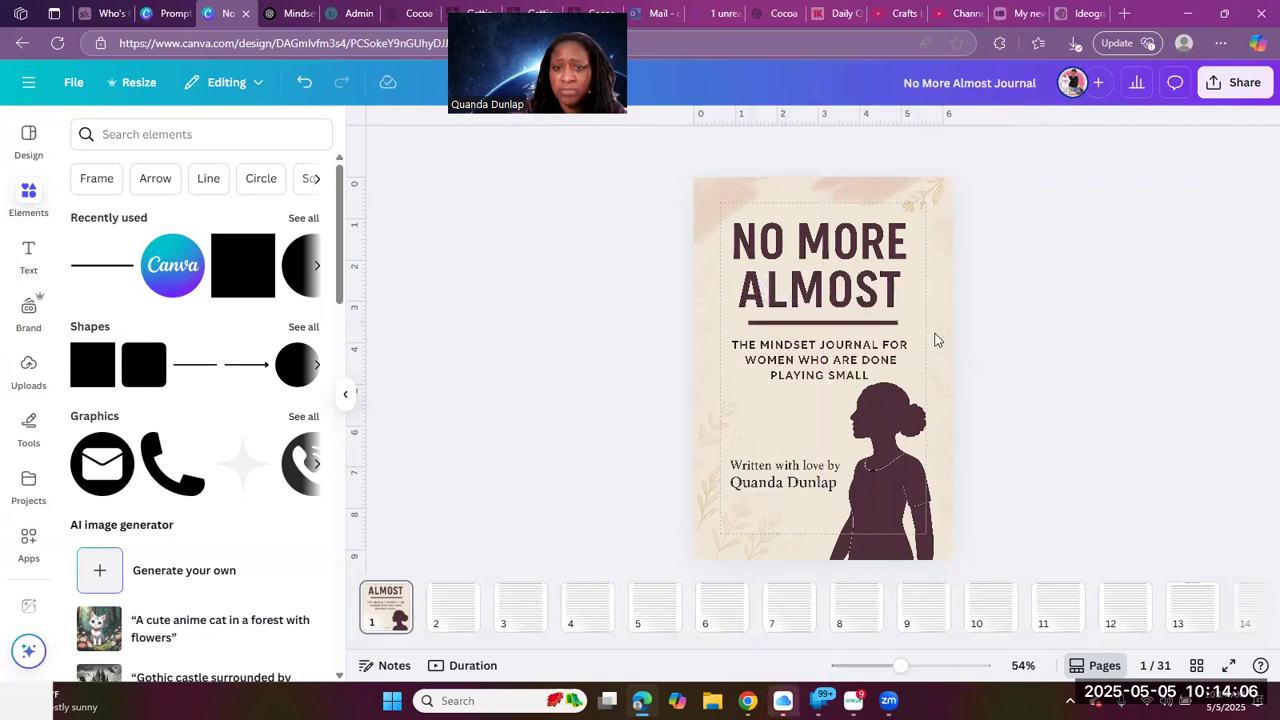
Extend the underline's left end to line up with the "A" of "ALMOST", keeping it level
click(823, 326)
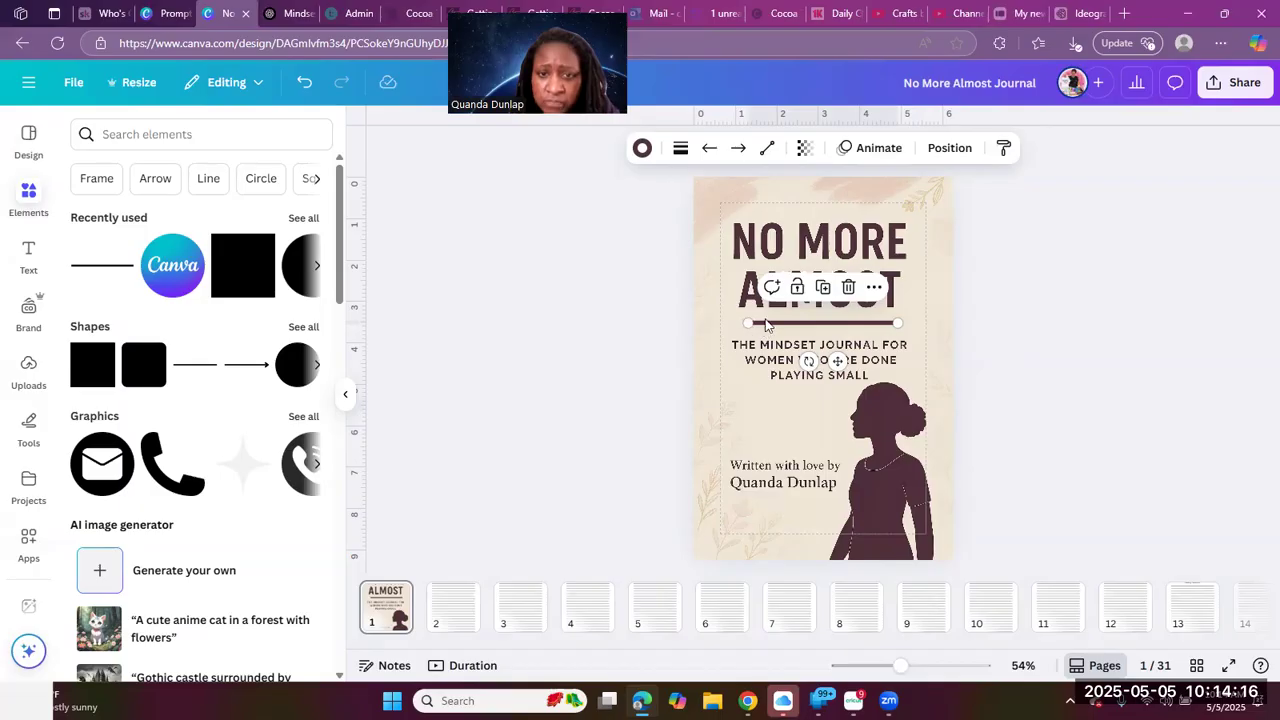
drag(747, 327, 738, 322)
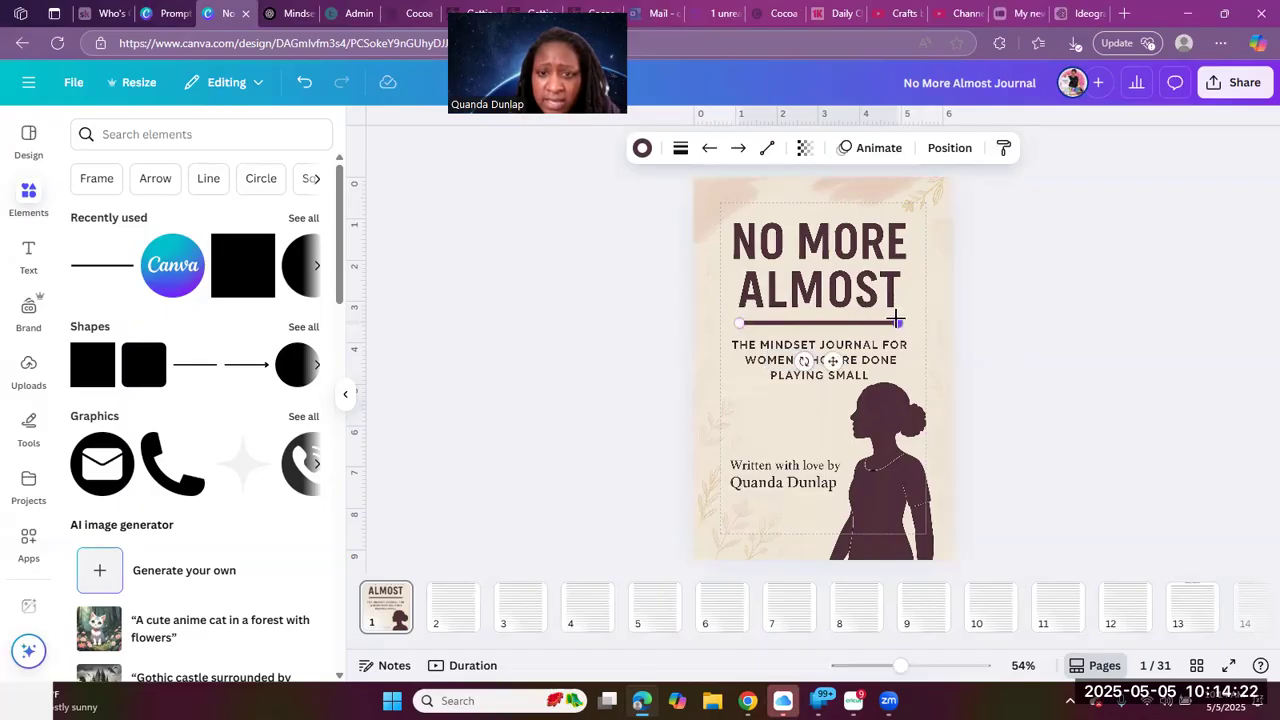
drag(899, 322, 898, 320)
click(983, 349)
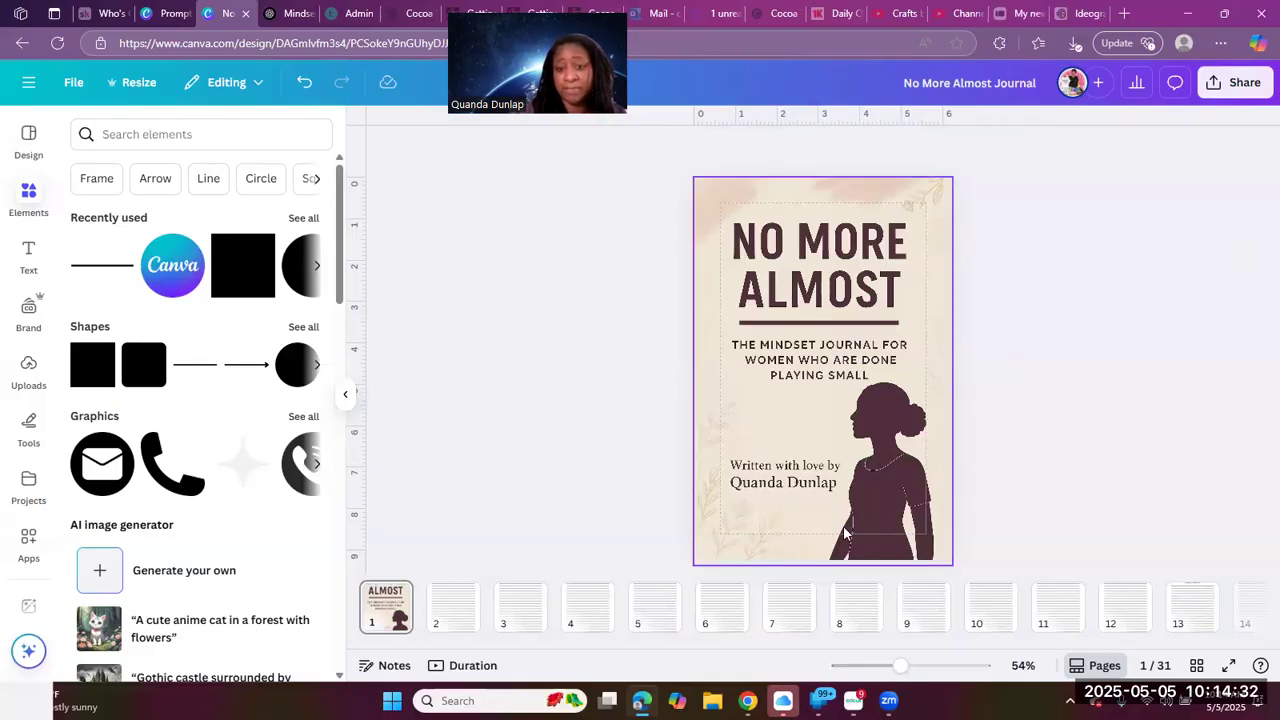
Convert the "Written with love by" author credit in the cover image into editable text with Grab Text
click(781, 490)
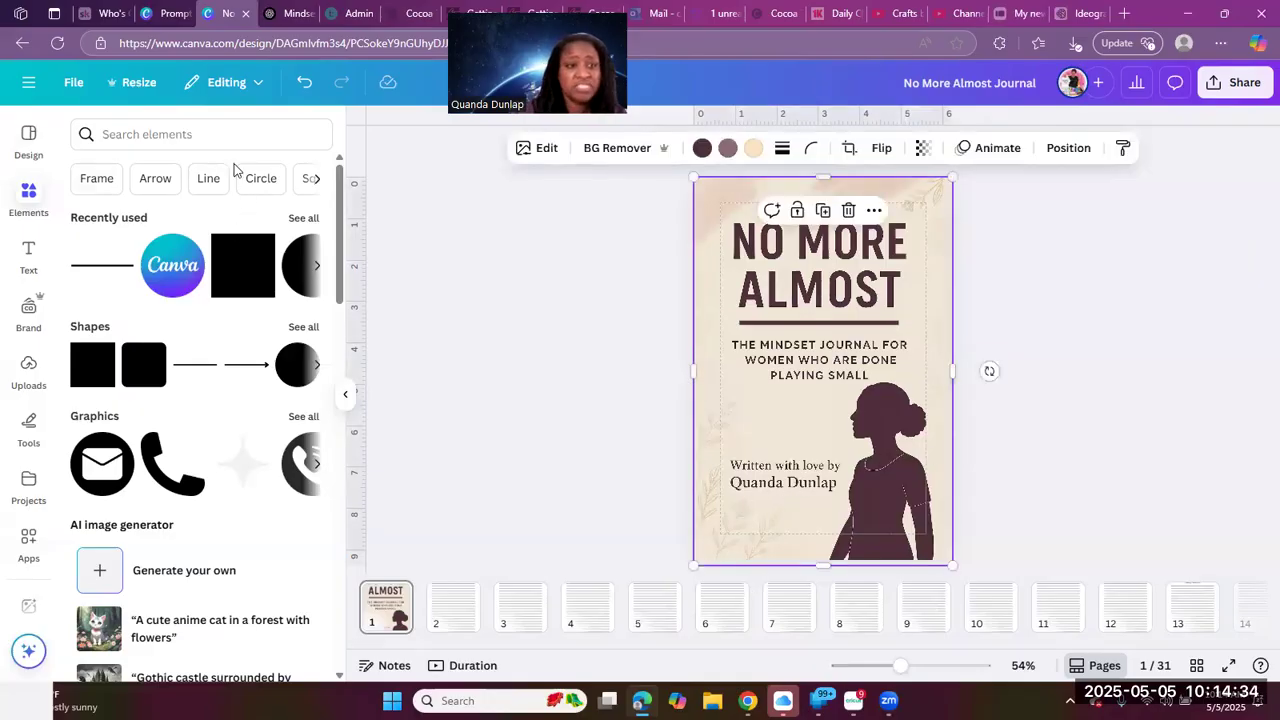
click(537, 150)
click(315, 356)
click(315, 356)
click(168, 352)
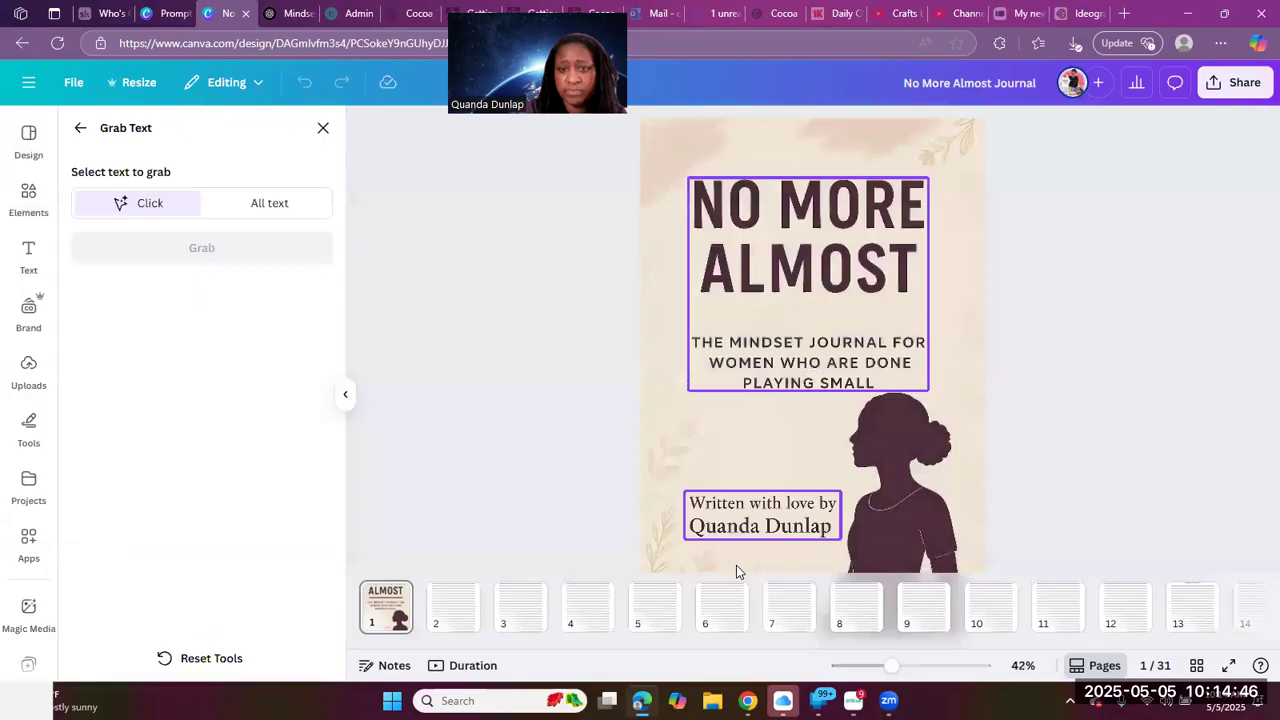
click(737, 519)
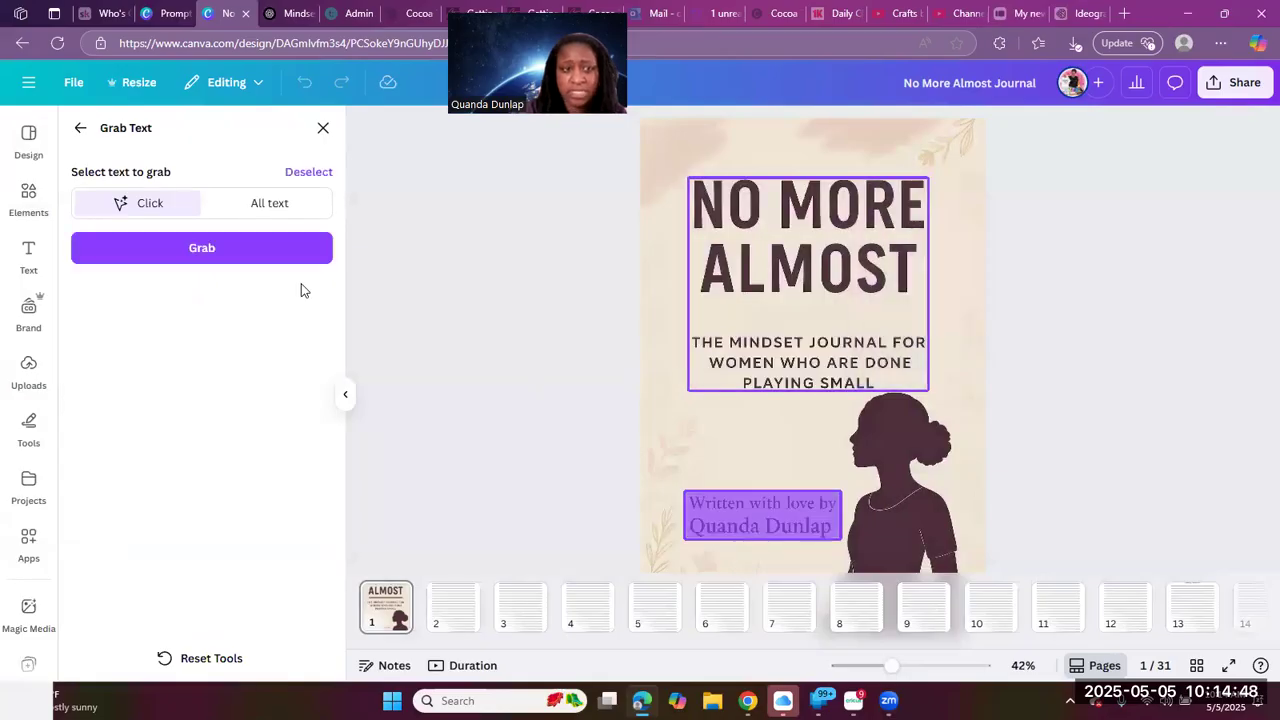
click(197, 255)
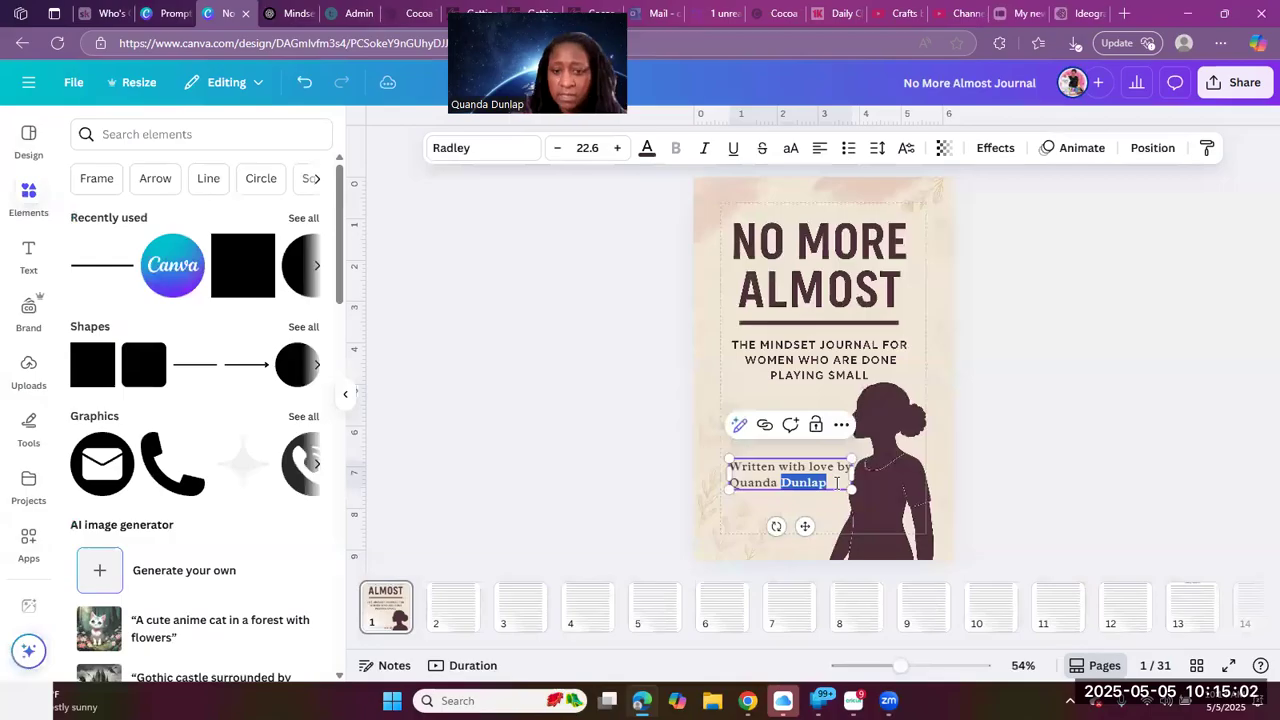
Replace the author's name in the grabbed credit text with "QRD Craftsbyqllc"
key(BackSpace)
key(BackSpace)
key(BackSpace)
key(BackSpace)
key(BackSpace)
key(BackSpace)
key(BackSpace)
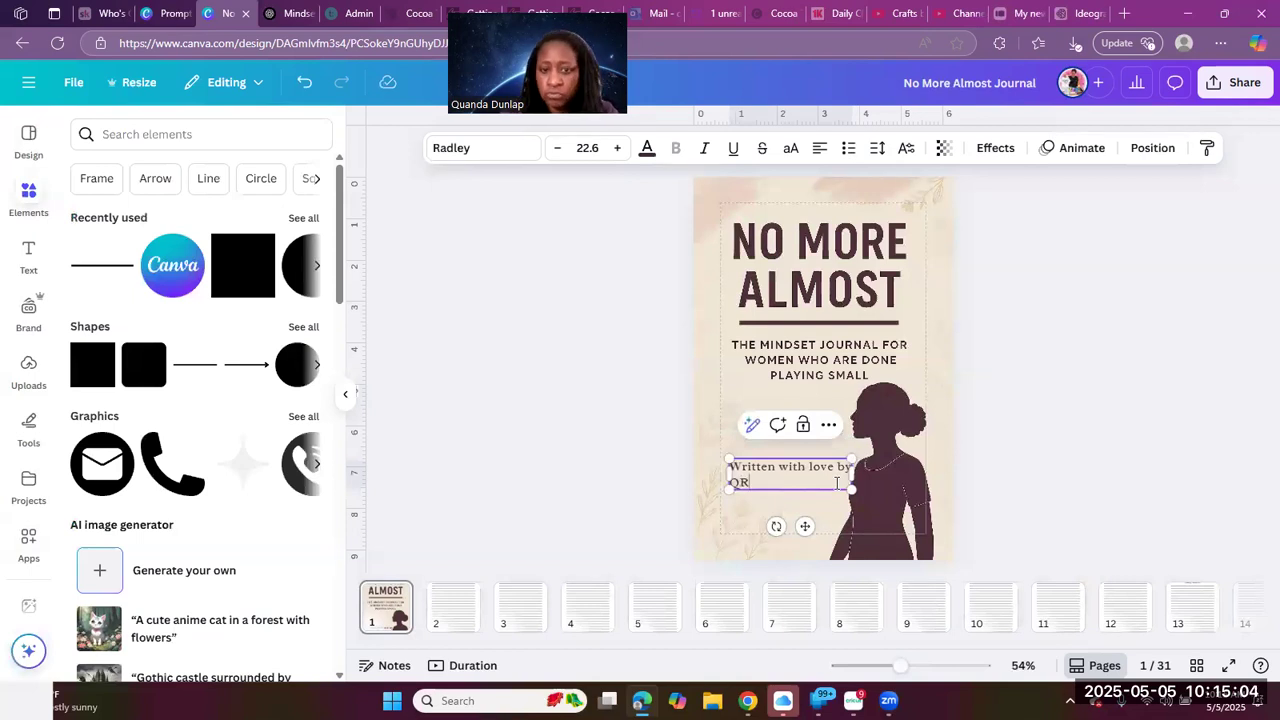
text(RD)
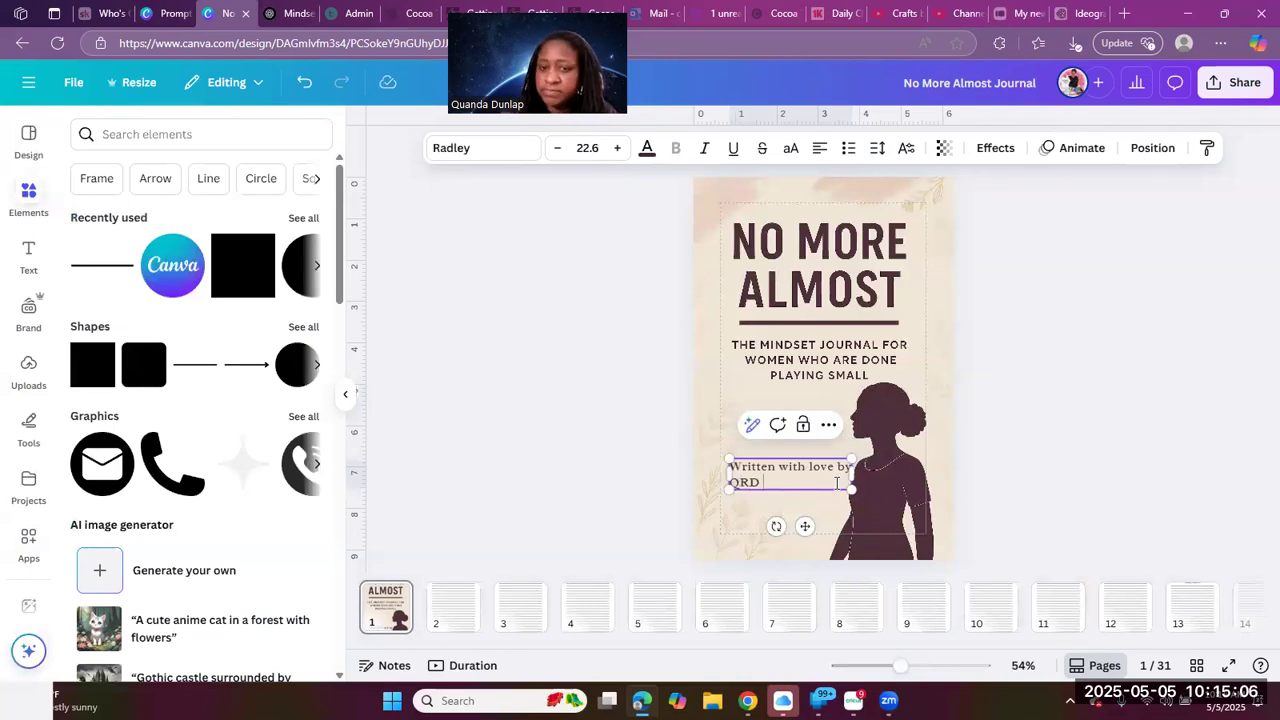
text( Craft)
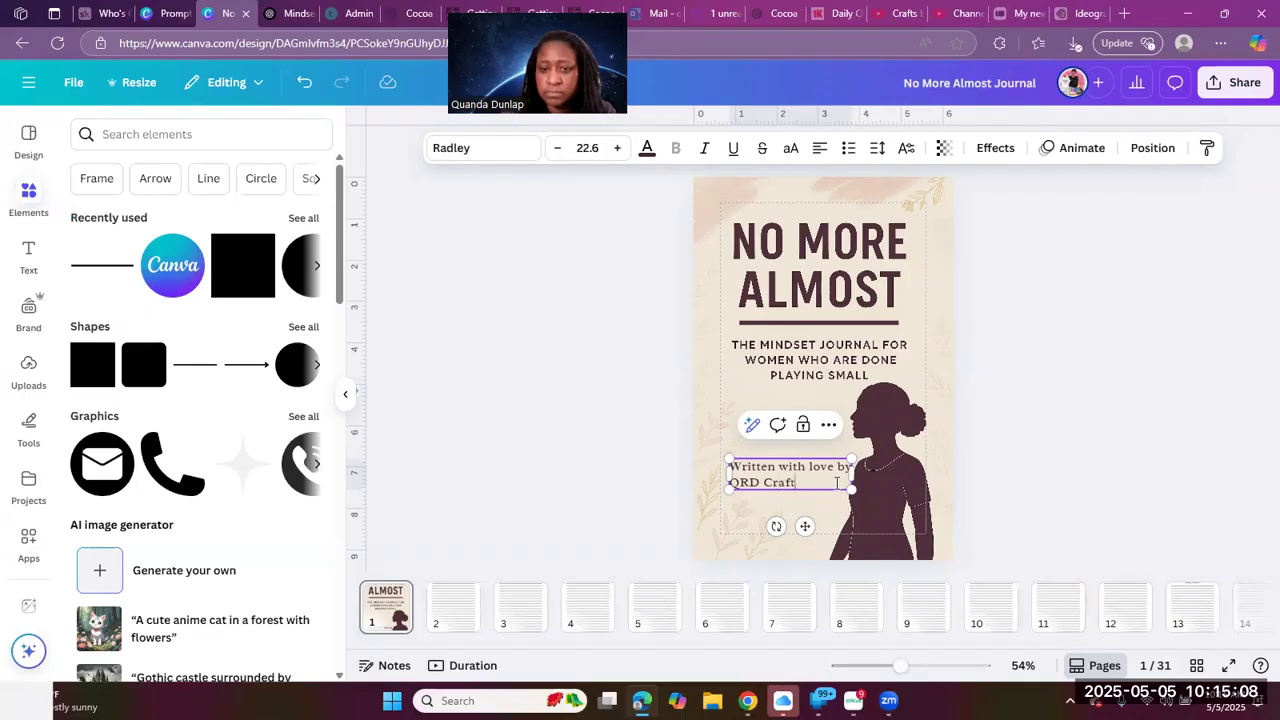
text(sbyqllc)
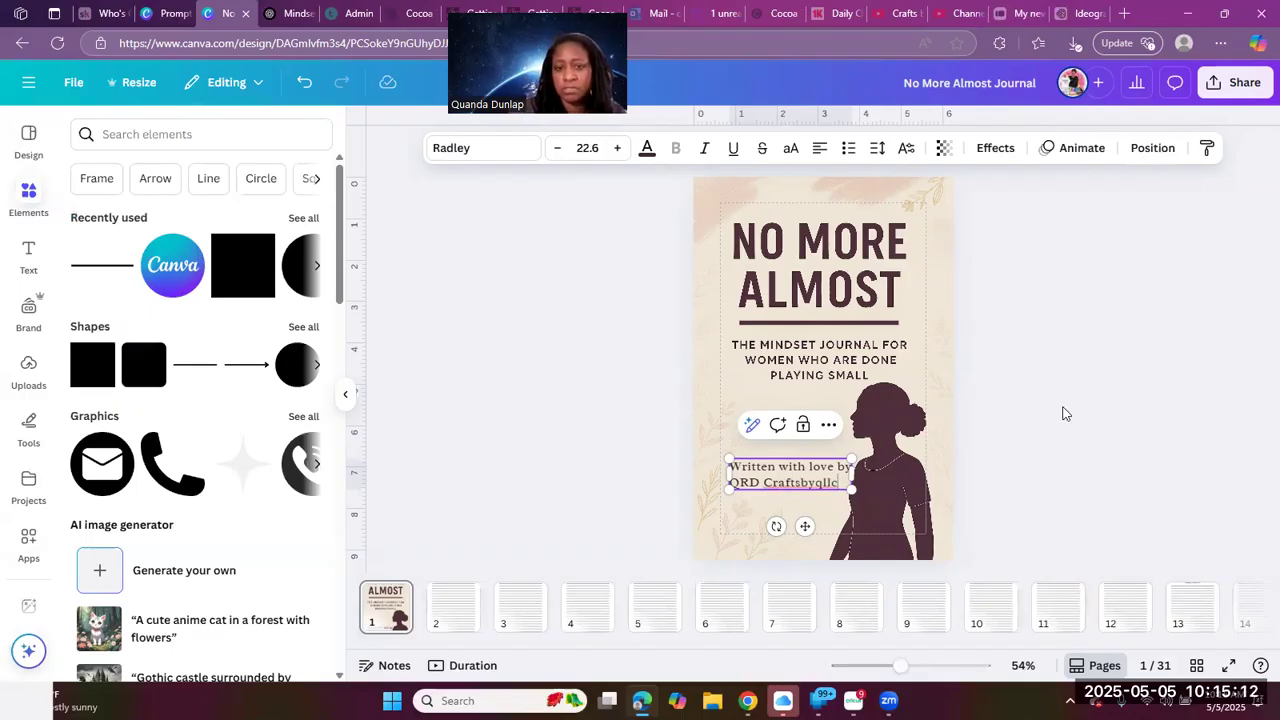
click(843, 568)
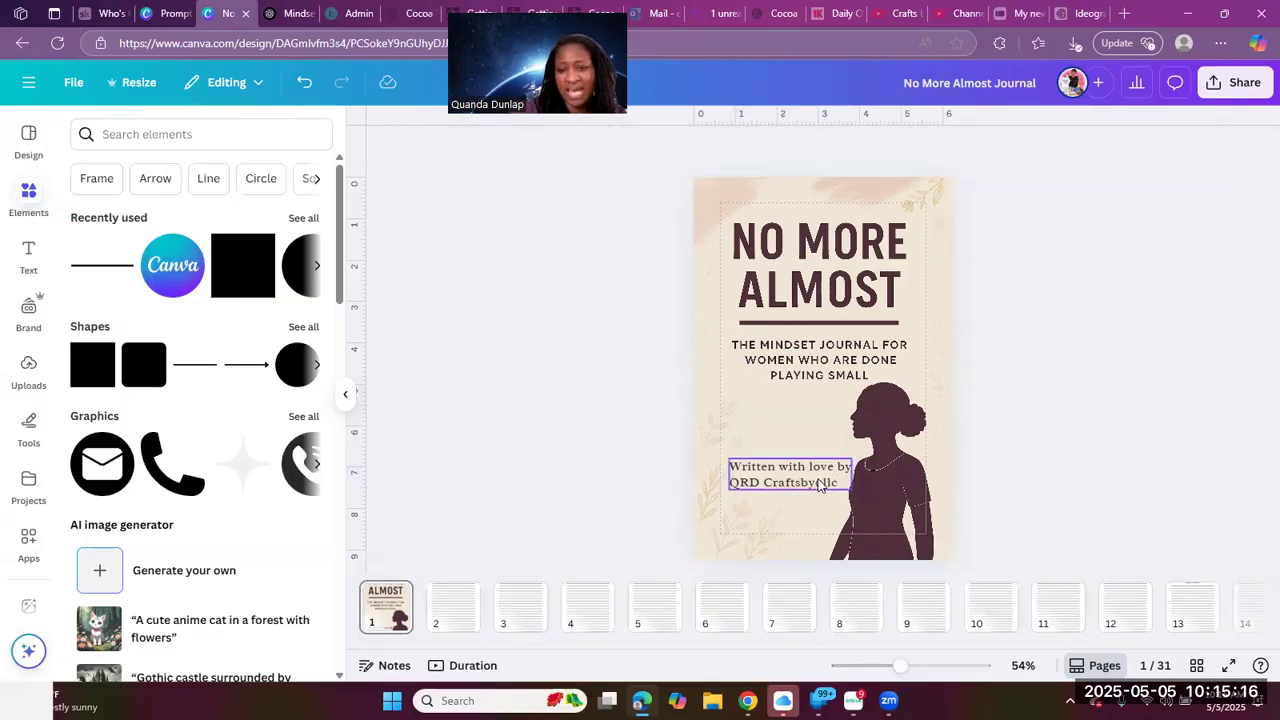
Delete the words "Written with love by" from the credit text, keeping only the "QRD Craftsbyqllc" line
click(759, 482)
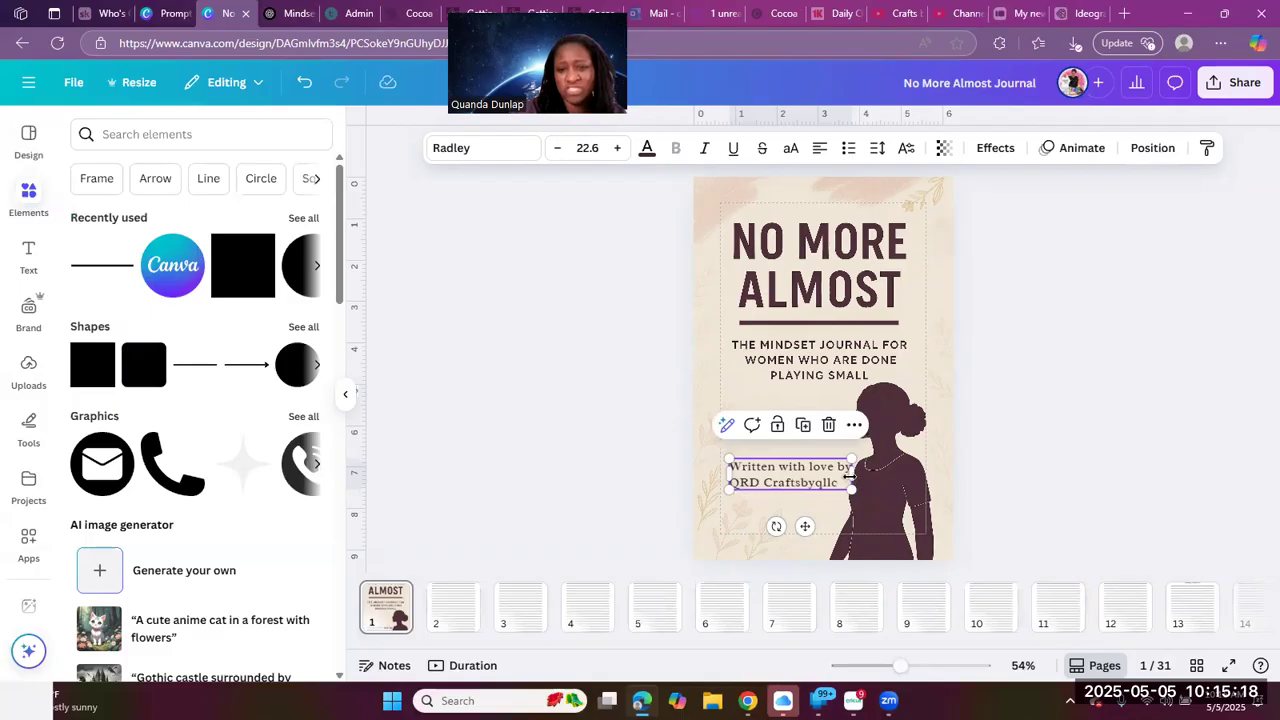
click(731, 465)
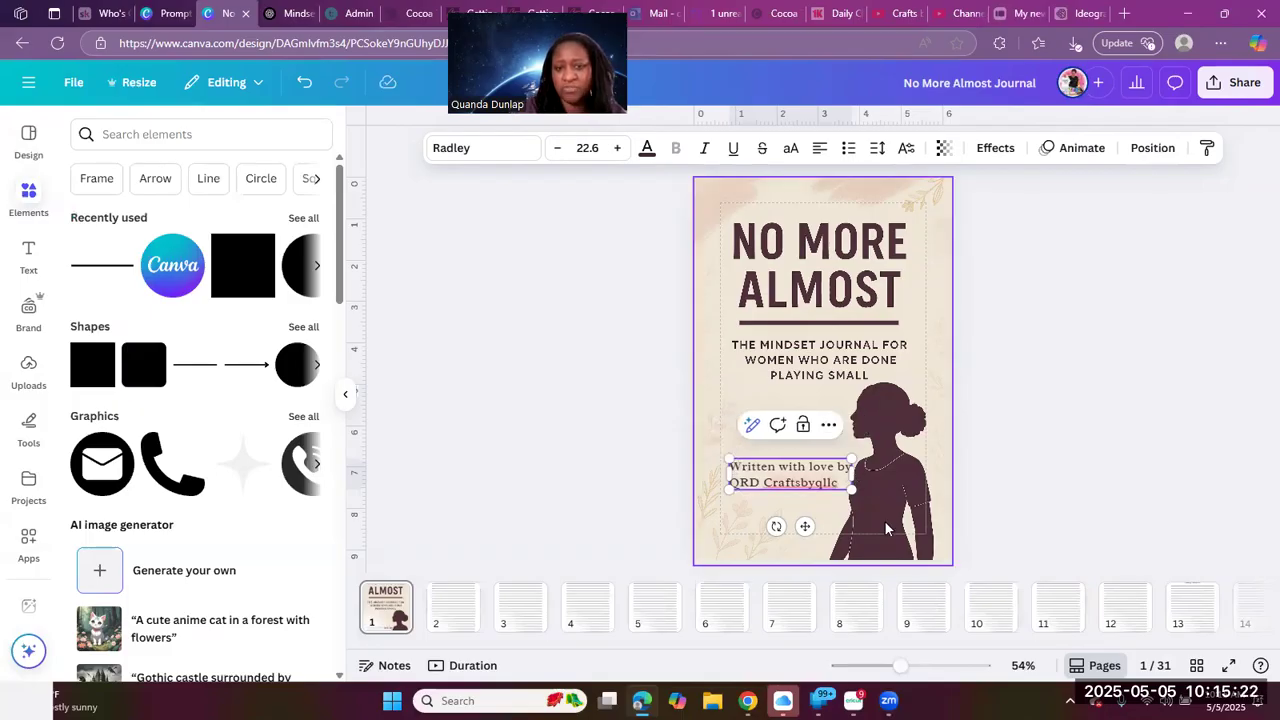
double_click(830, 467)
key(BackSpace)
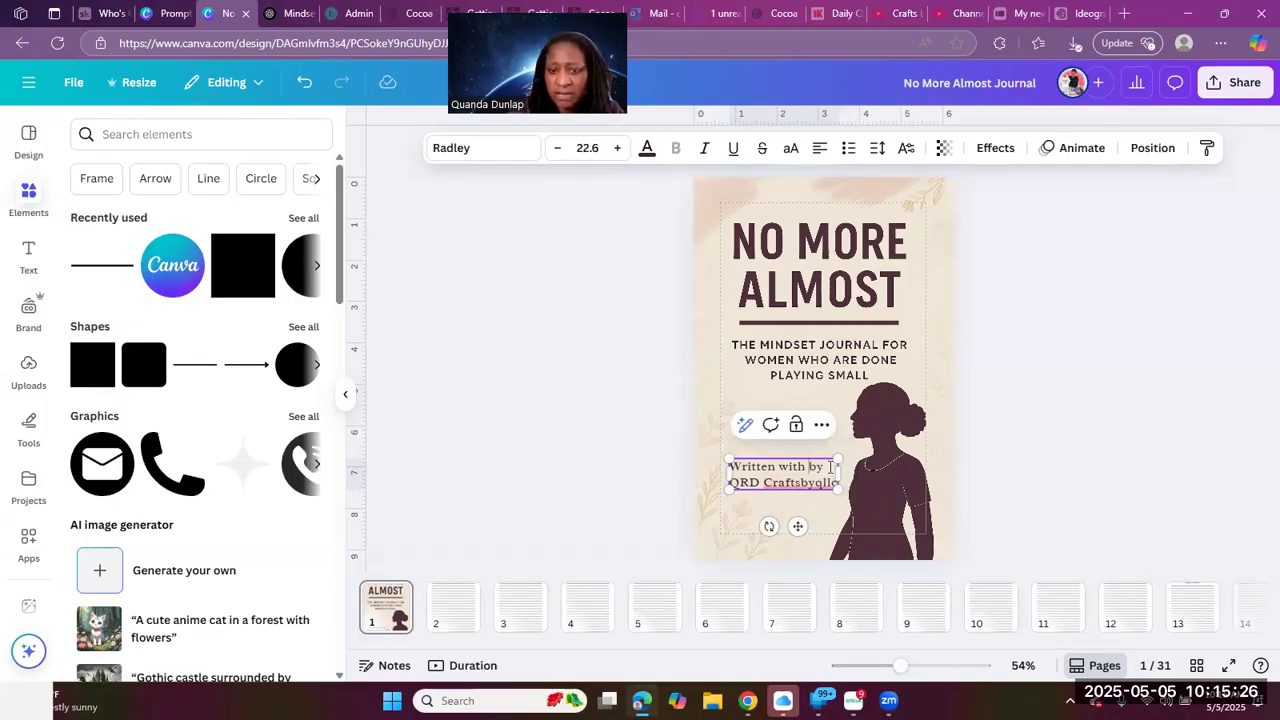
key(BackSpace)
key(BackSpace)
key(BackSpace)
key(BackSpace)
key(BackSpace)
key(BackSpace)
key(BackSpace)
key(BackSpace)
key(BackSpace)
key(BackSpace)
key(BackSpace)
key(BackSpace)
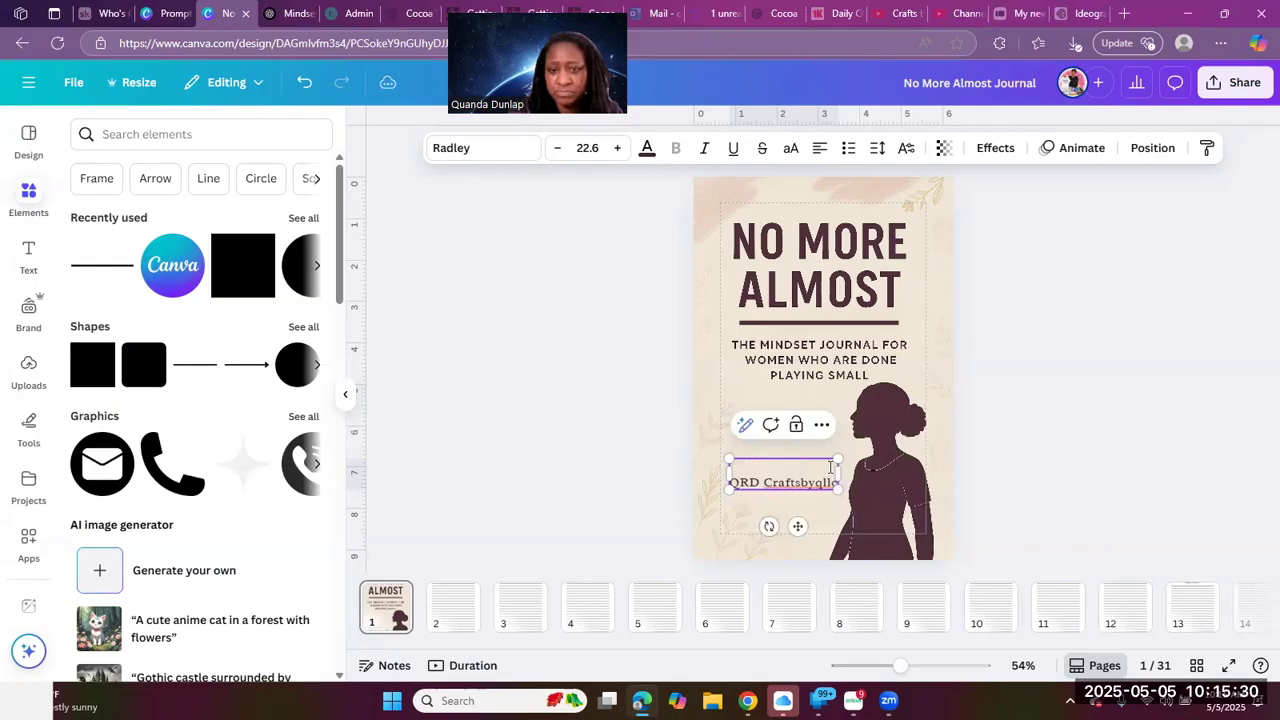
click(1048, 481)
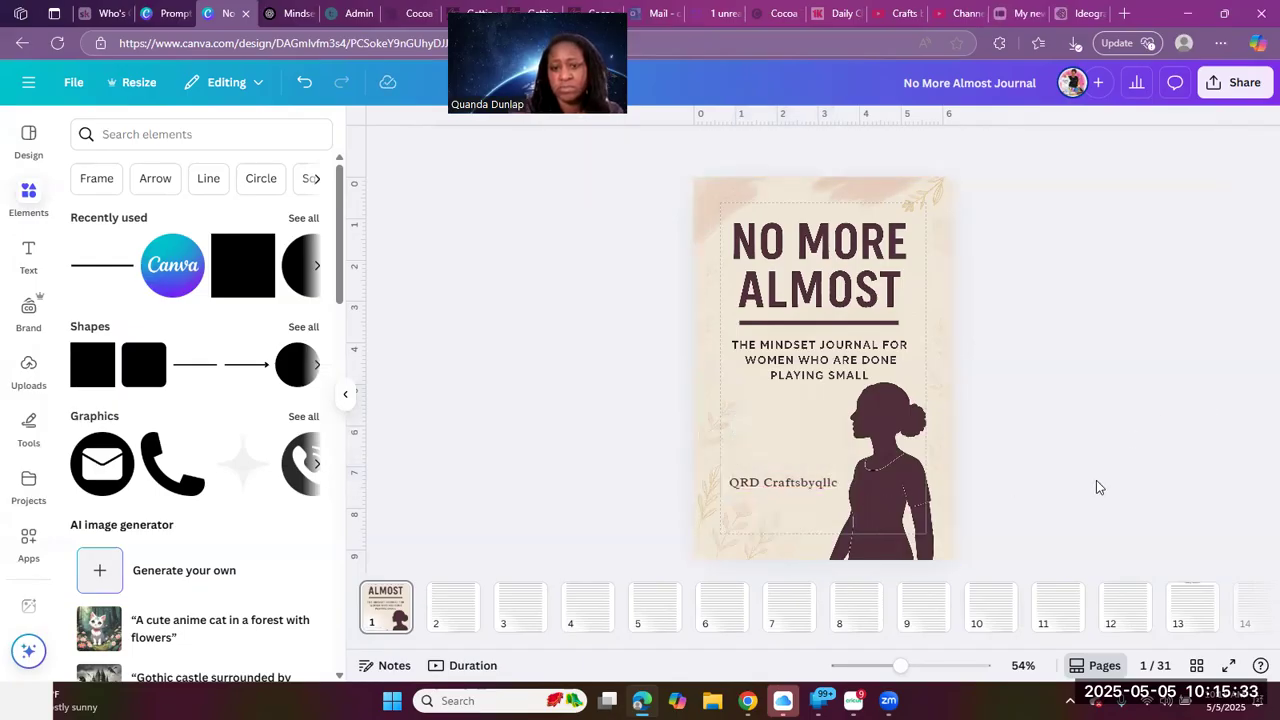
Move the "QRD Craftsbyqllc" text down to the lower-left corner of the cover's margin guides
click(812, 492)
drag(812, 492, 802, 522)
click(1105, 380)
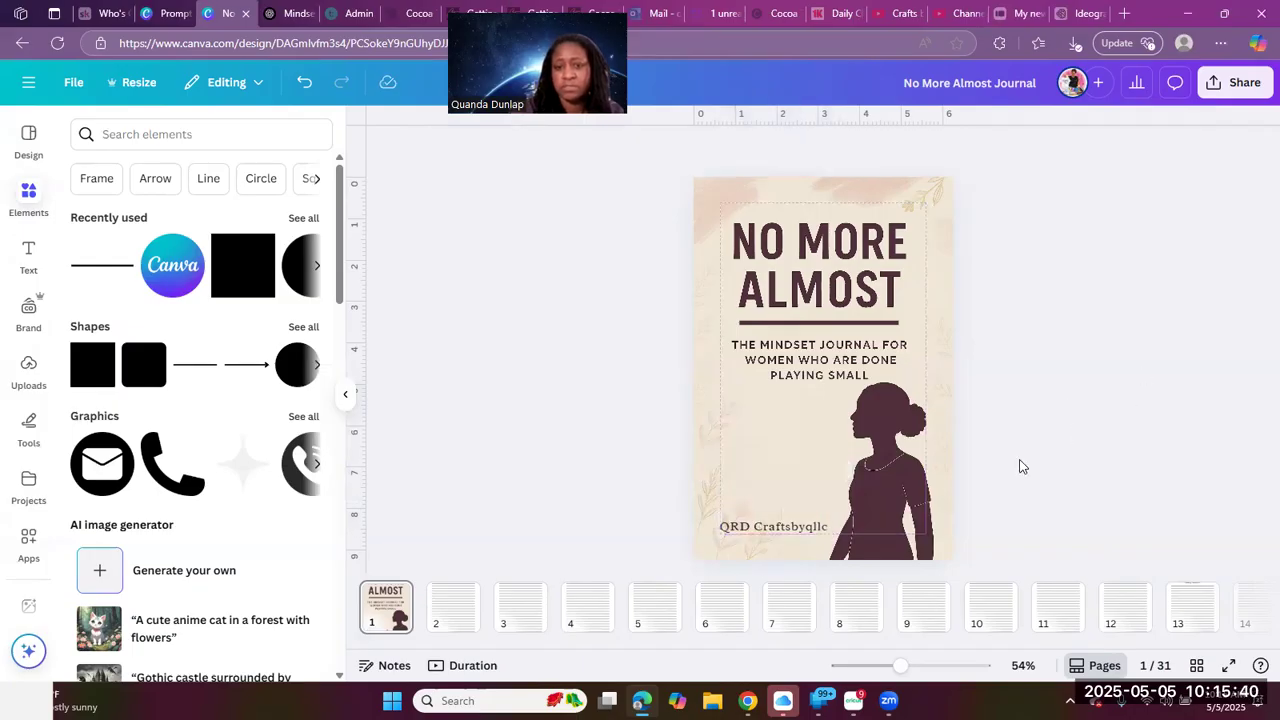
drag(792, 528, 794, 527)
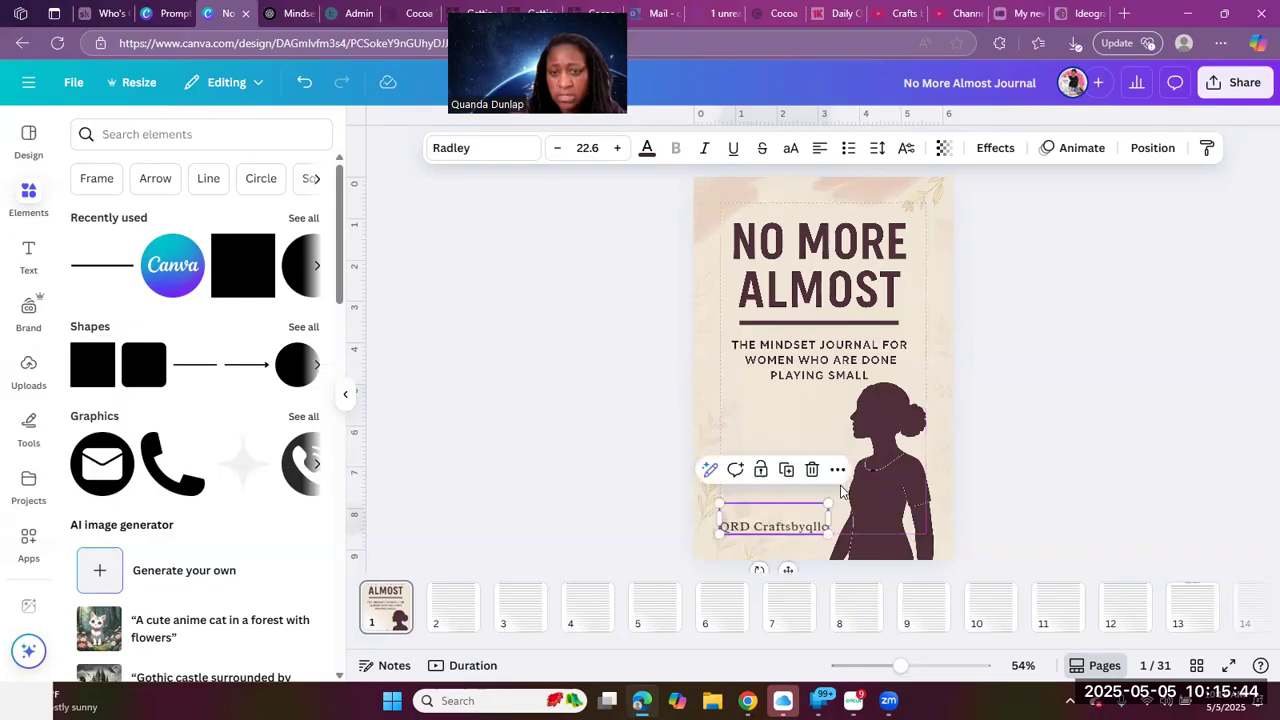
click(1105, 322)
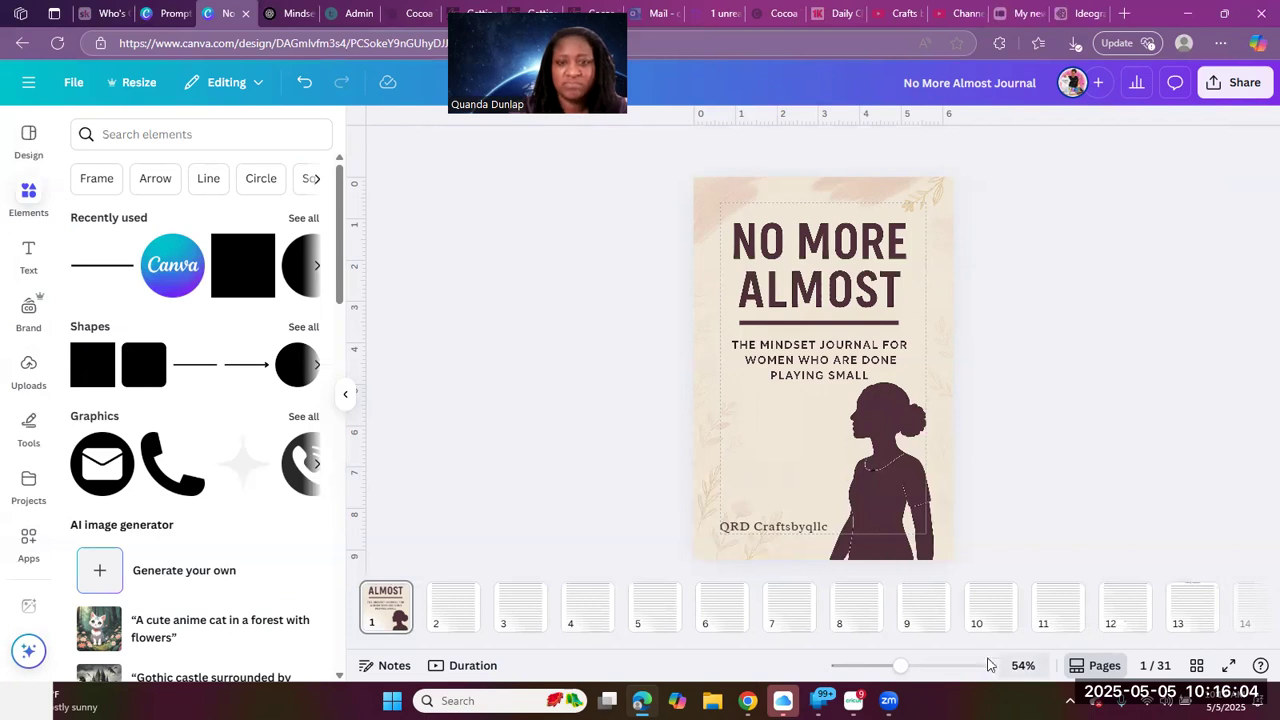
Download only the current page 1 as a PNG and save it to the USB drive as "No More Almost Journal"
click(1243, 93)
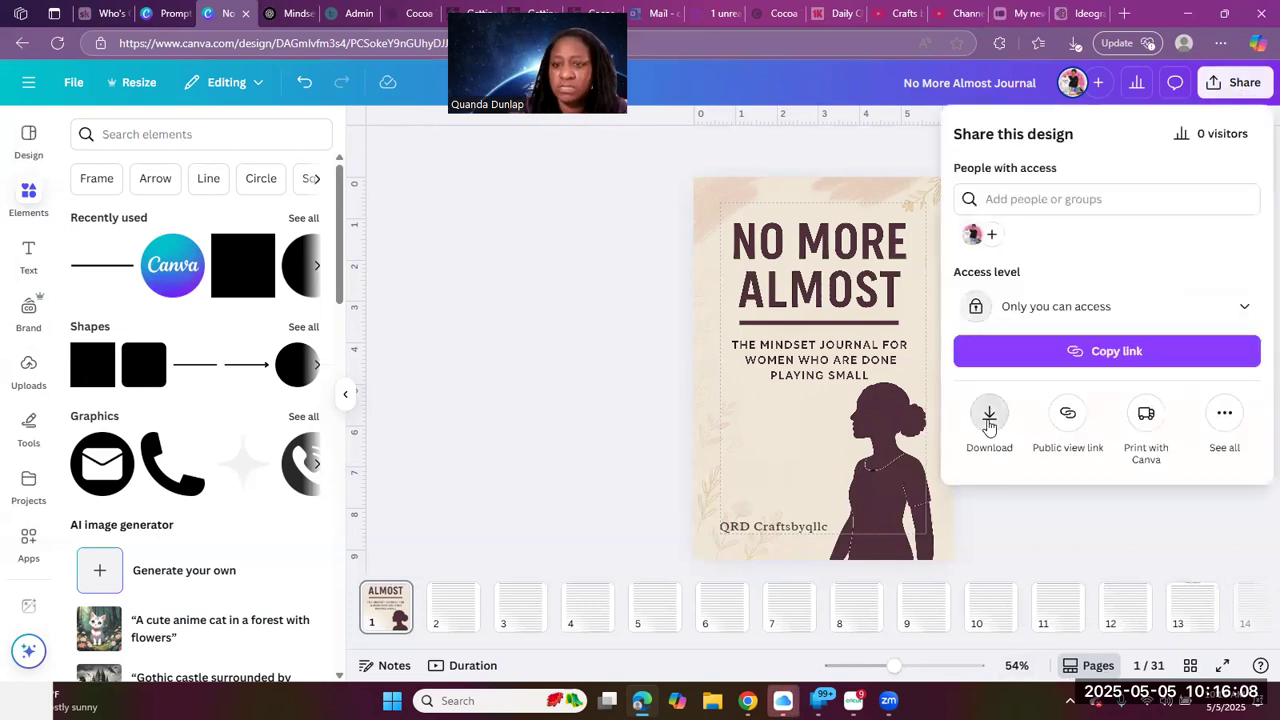
click(988, 420)
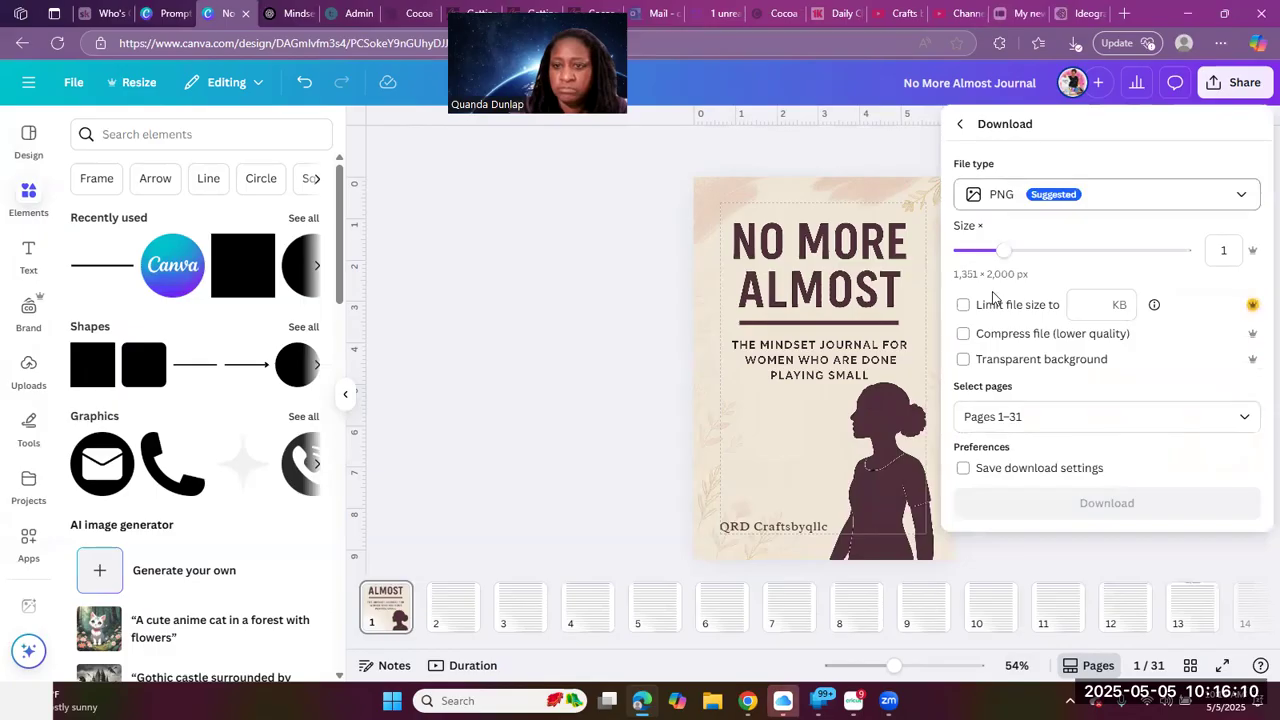
click(1106, 416)
click(986, 203)
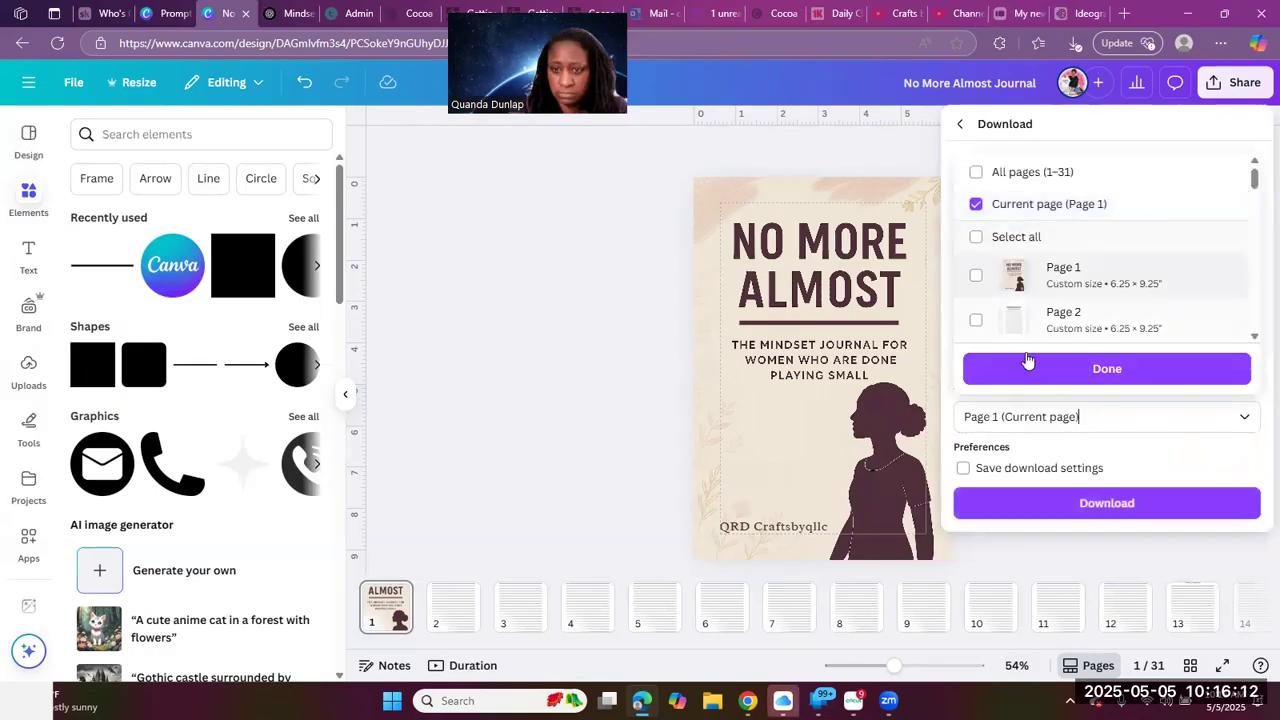
click(1106, 369)
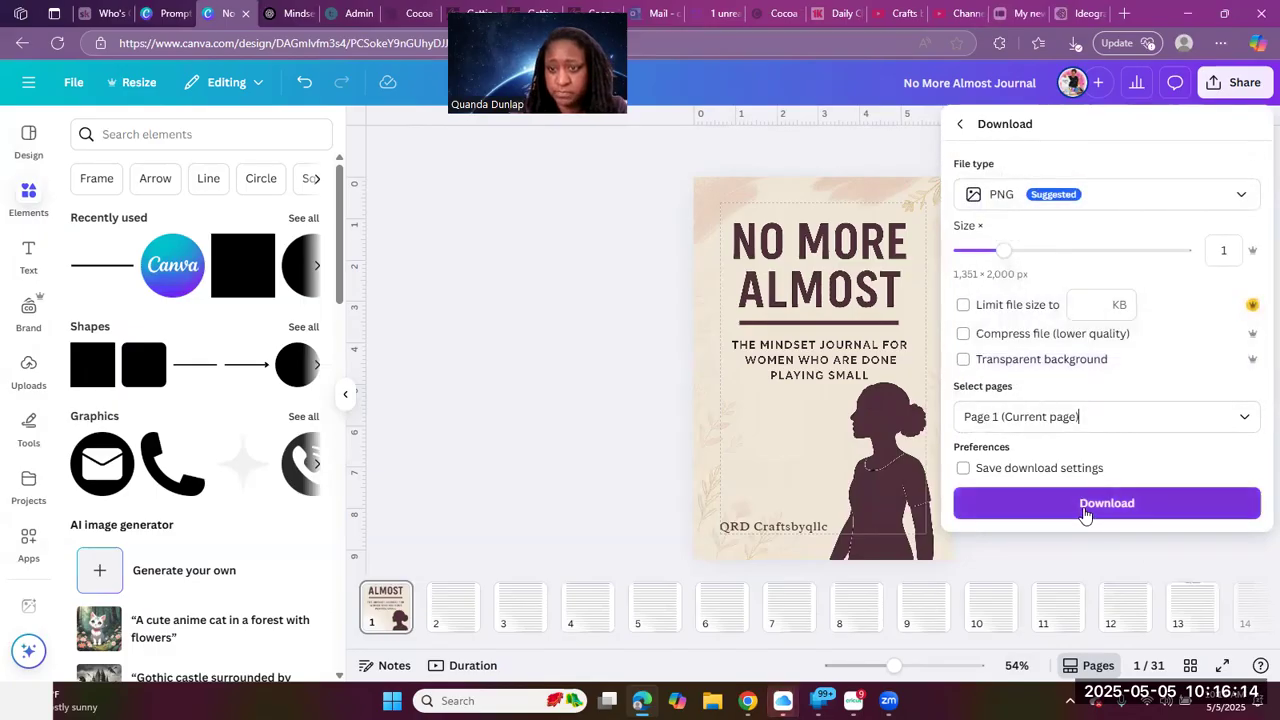
click(1092, 505)
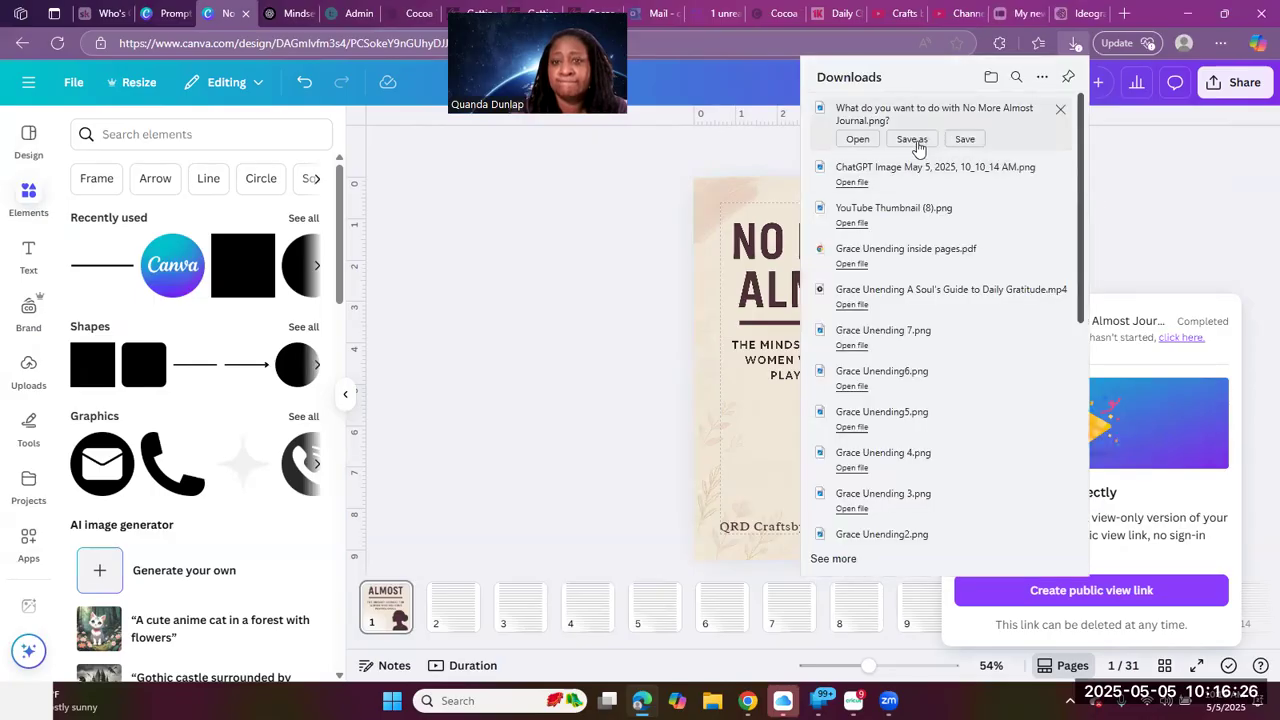
click(912, 139)
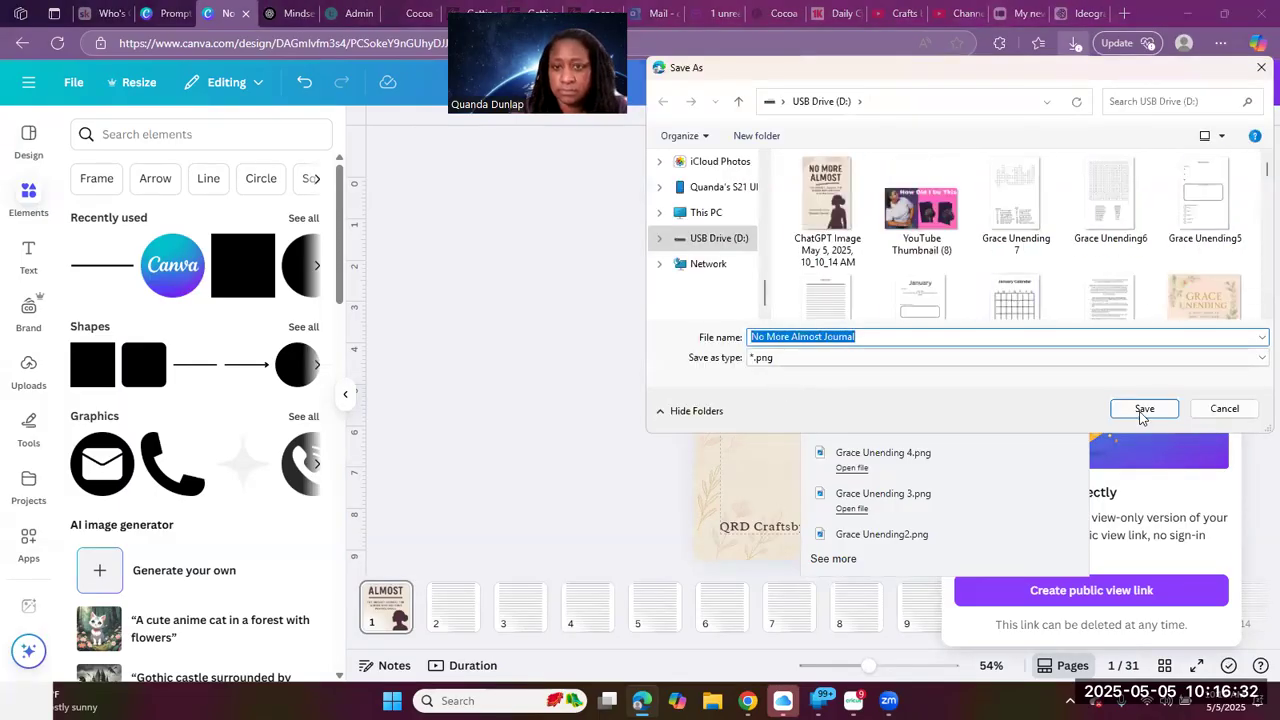
click(1159, 416)
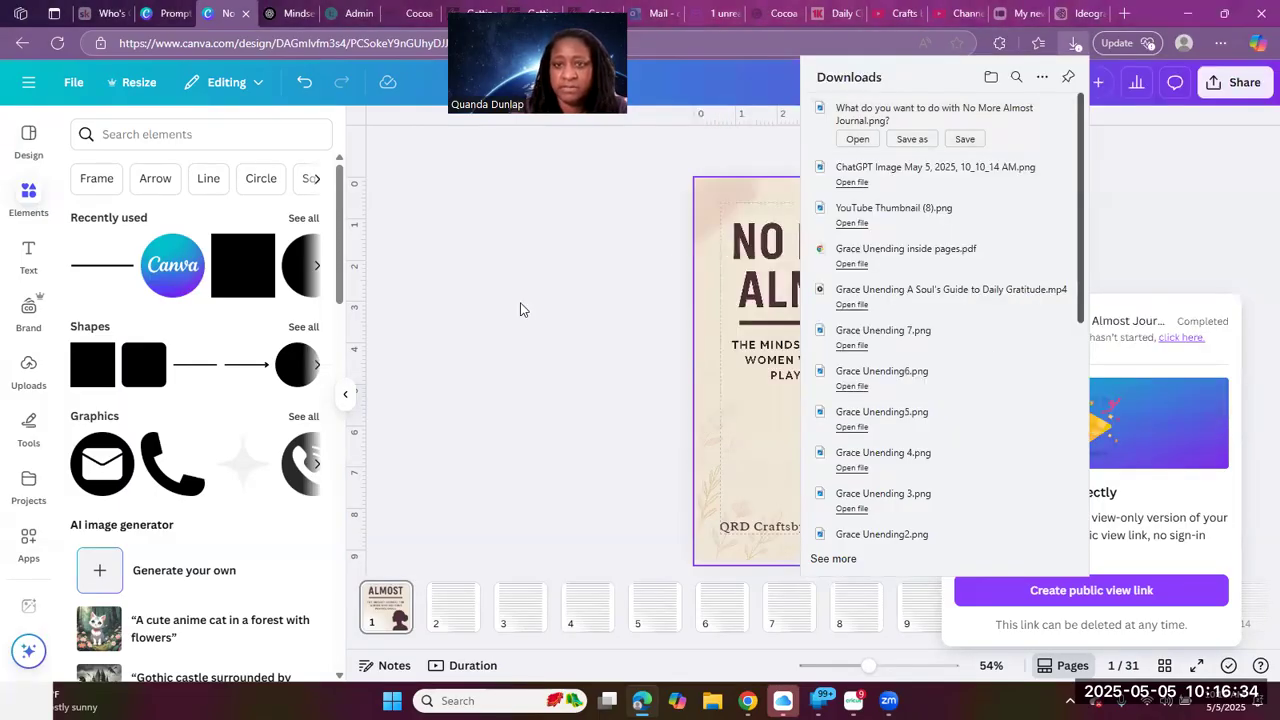
Open the starred "6.25x9.25 Journal Cover Template" design
click(31, 107)
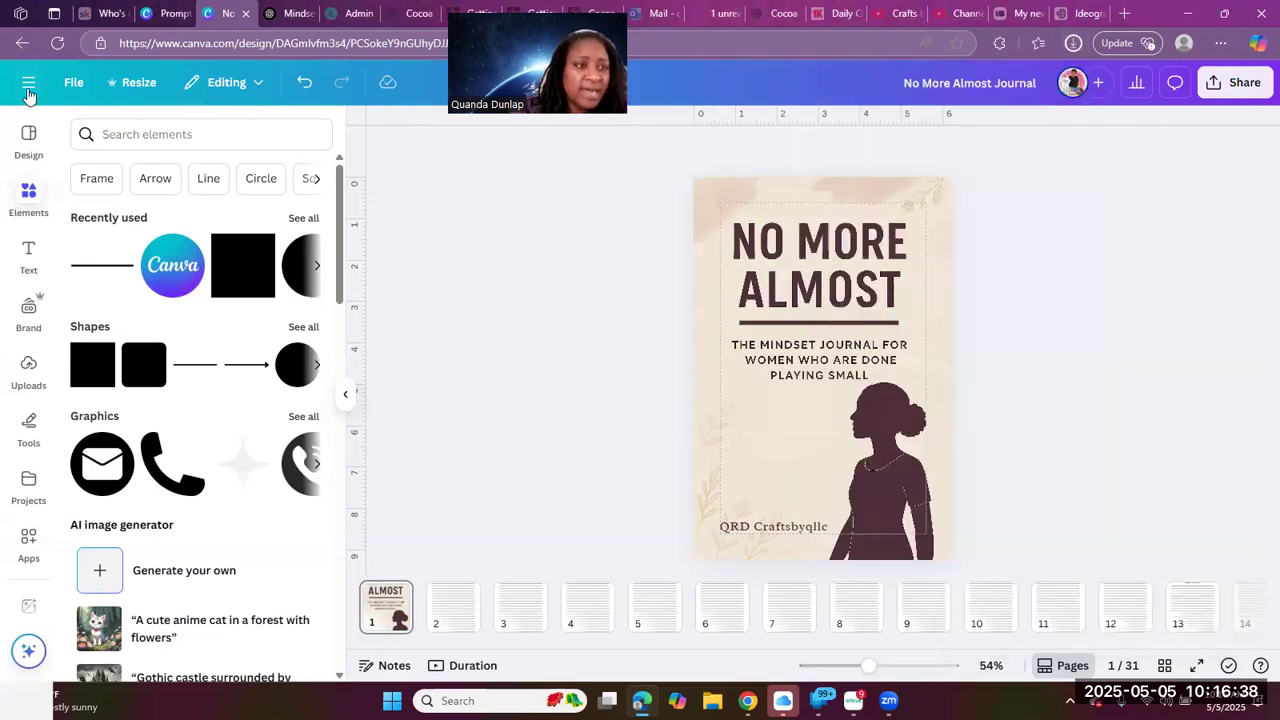
click(28, 90)
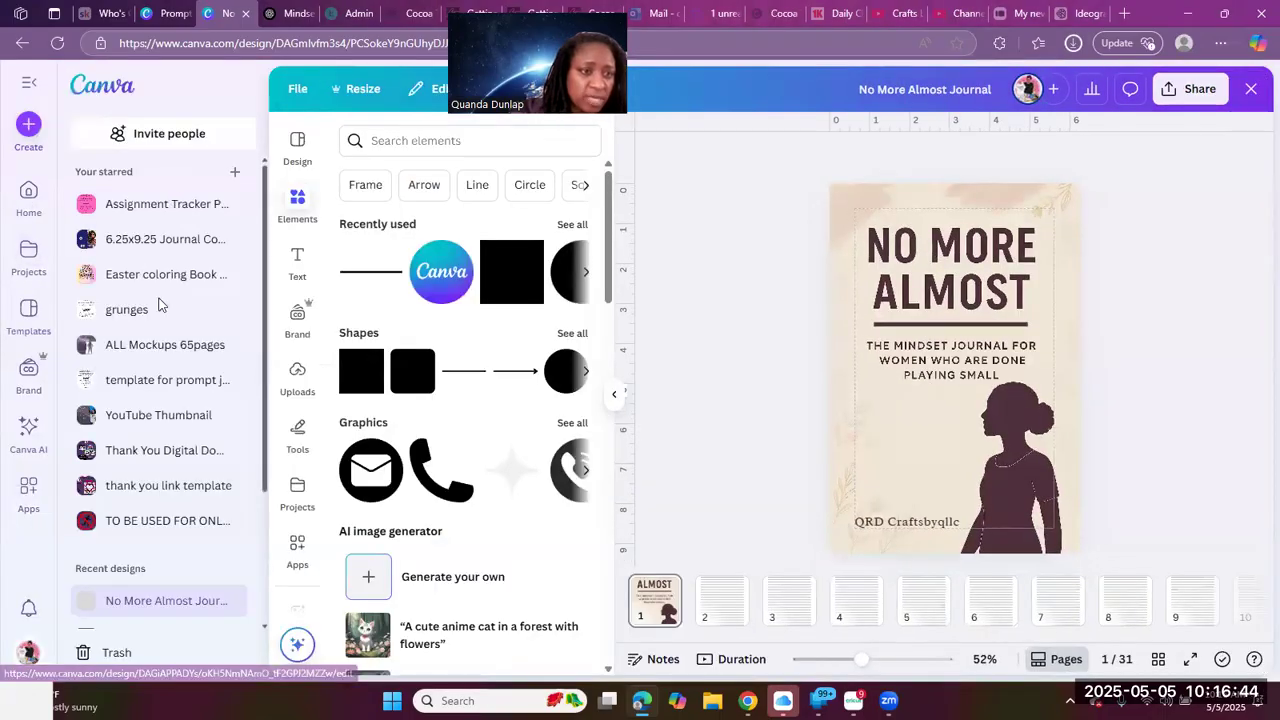
scroll(135, 382, down, 3)
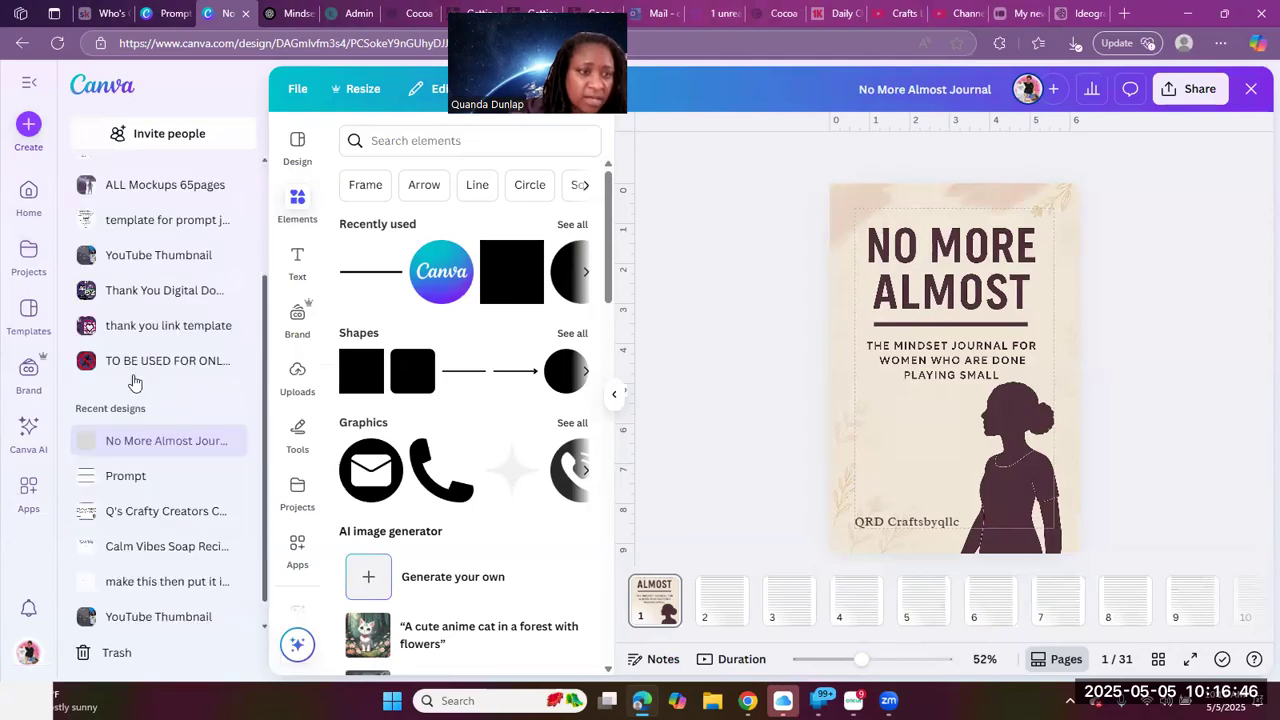
scroll(135, 382, up, 3)
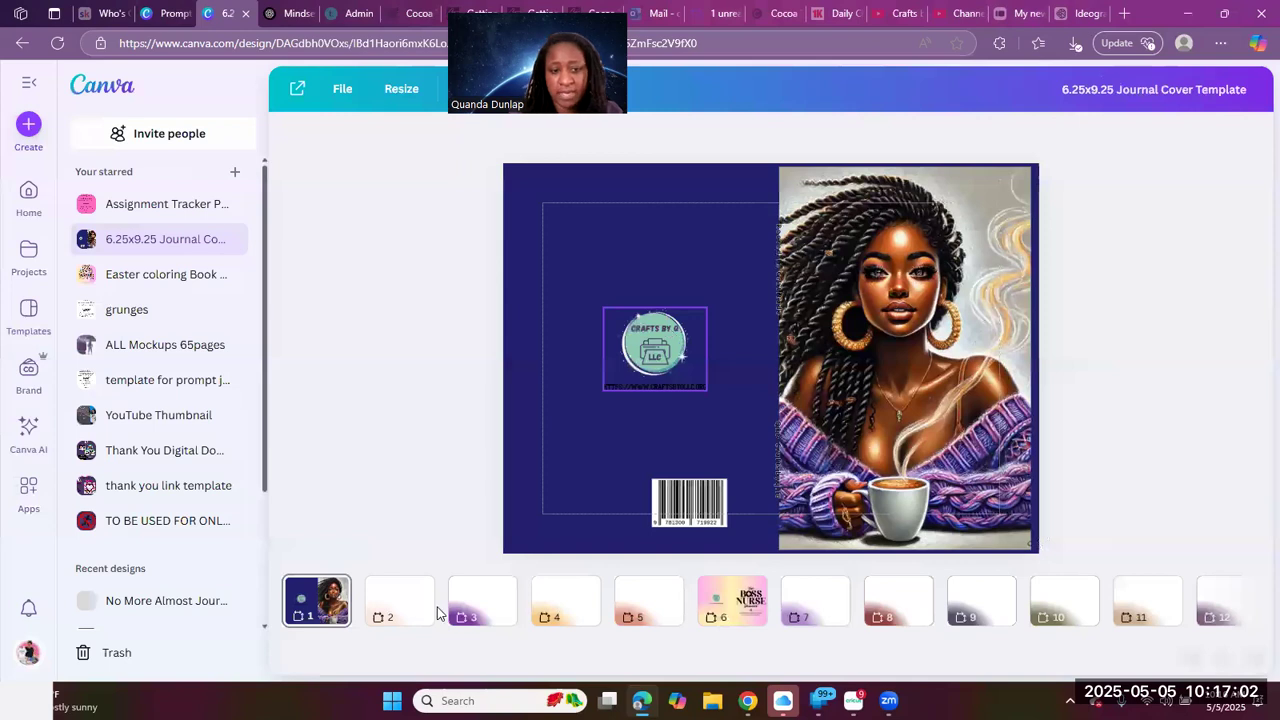
Look through the finished covers on pages 2 to 8 of the journal cover template as examples of the layout
click(428, 626)
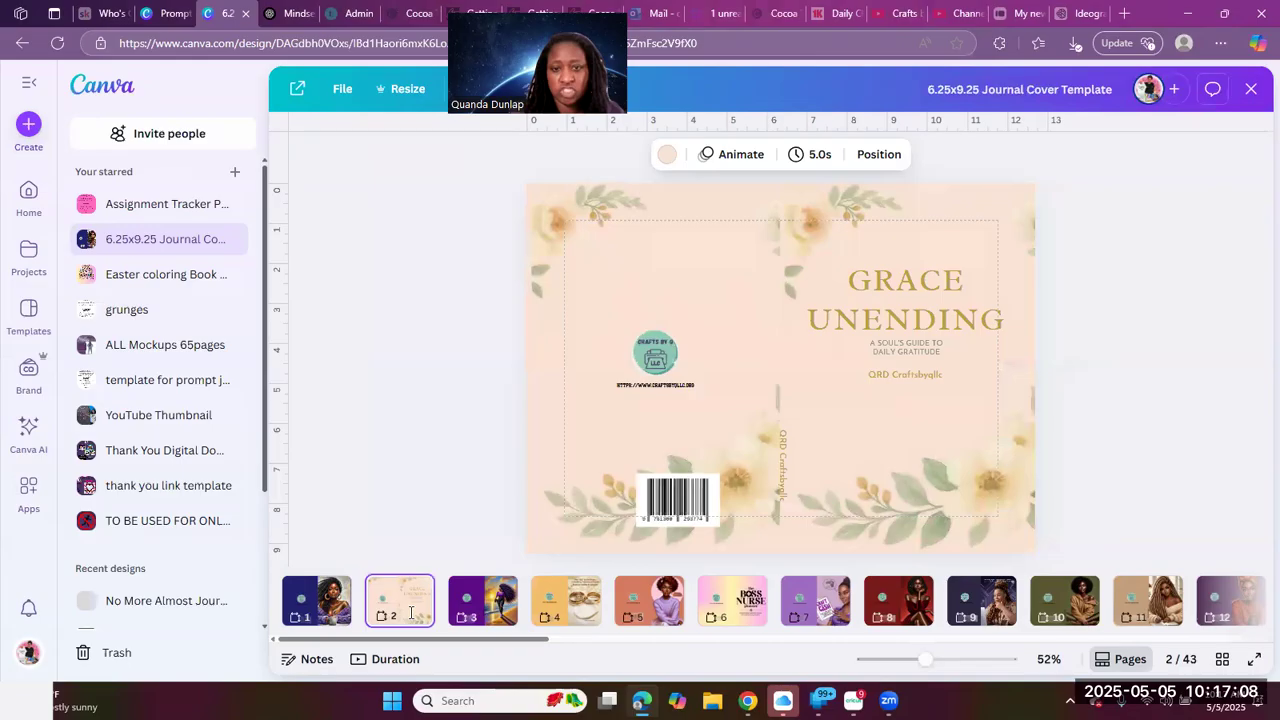
click(476, 600)
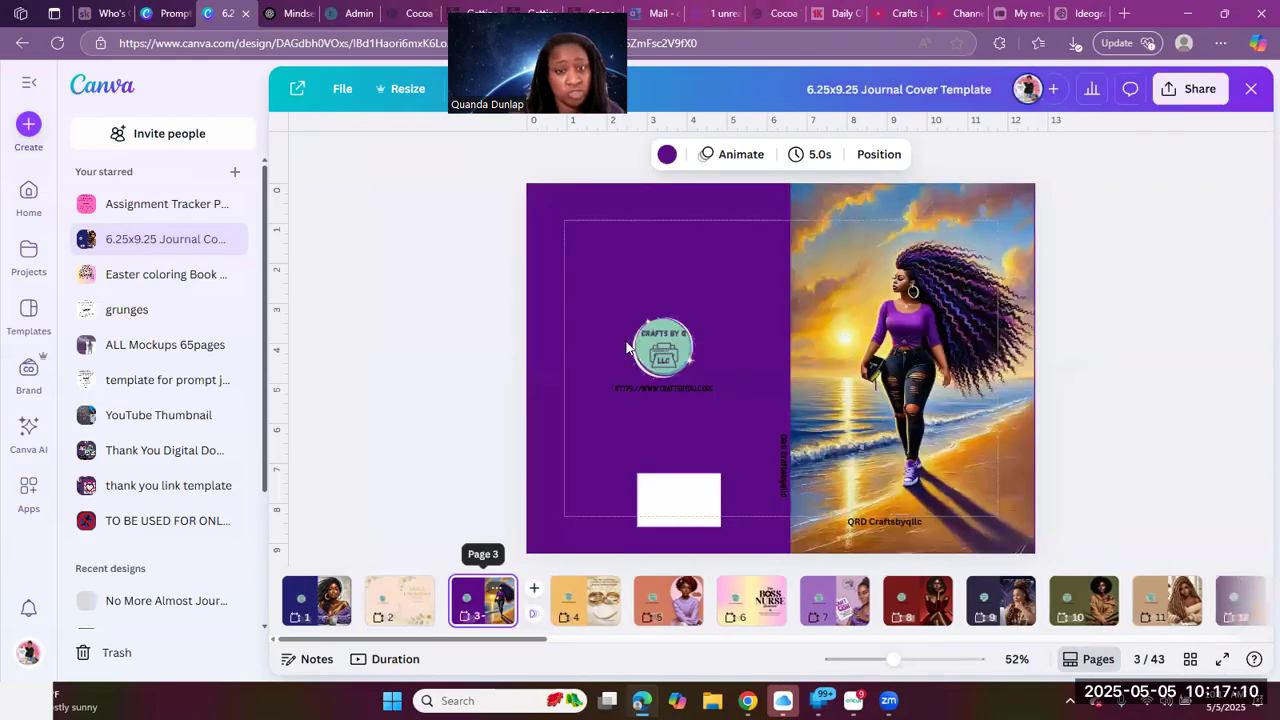
click(586, 616)
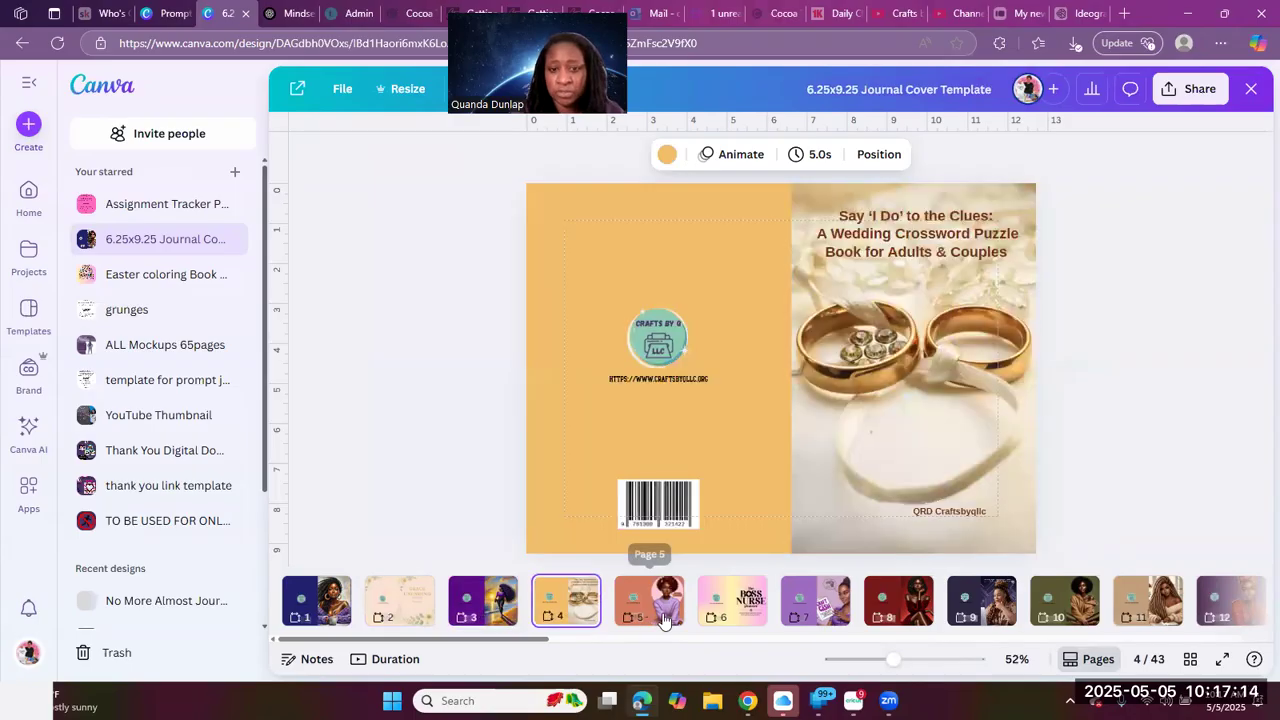
key(Right)
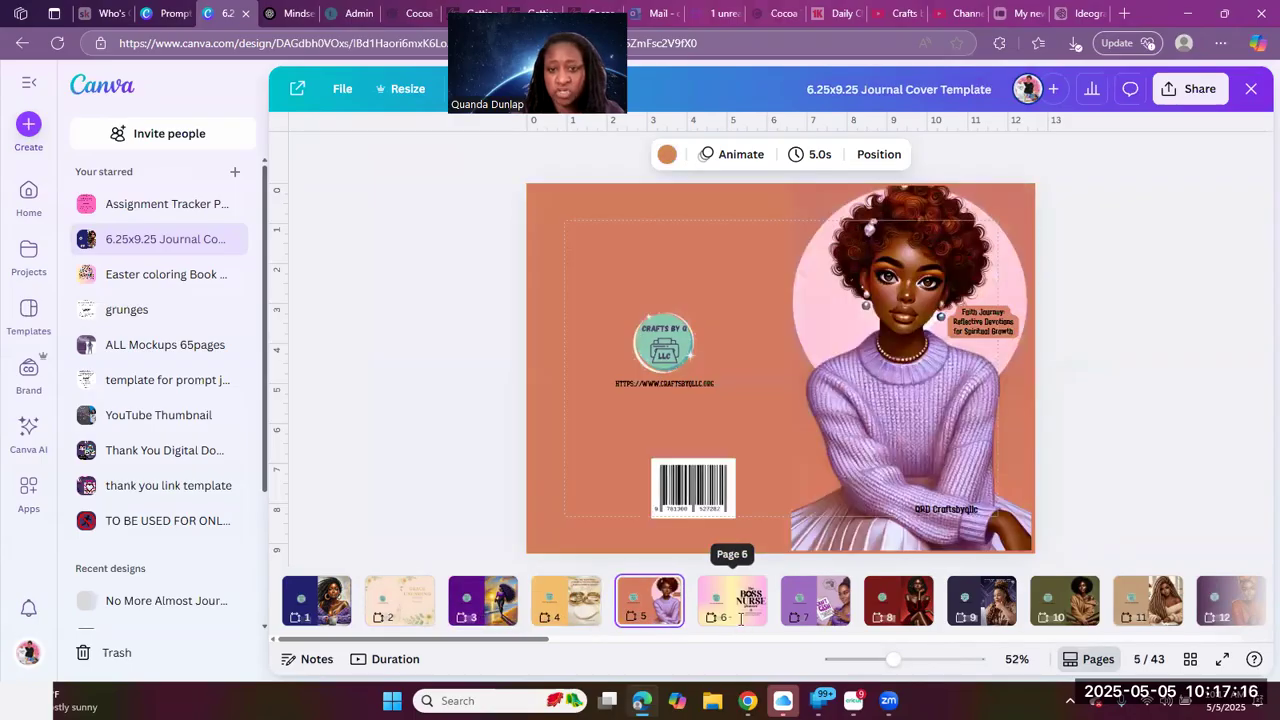
click(740, 618)
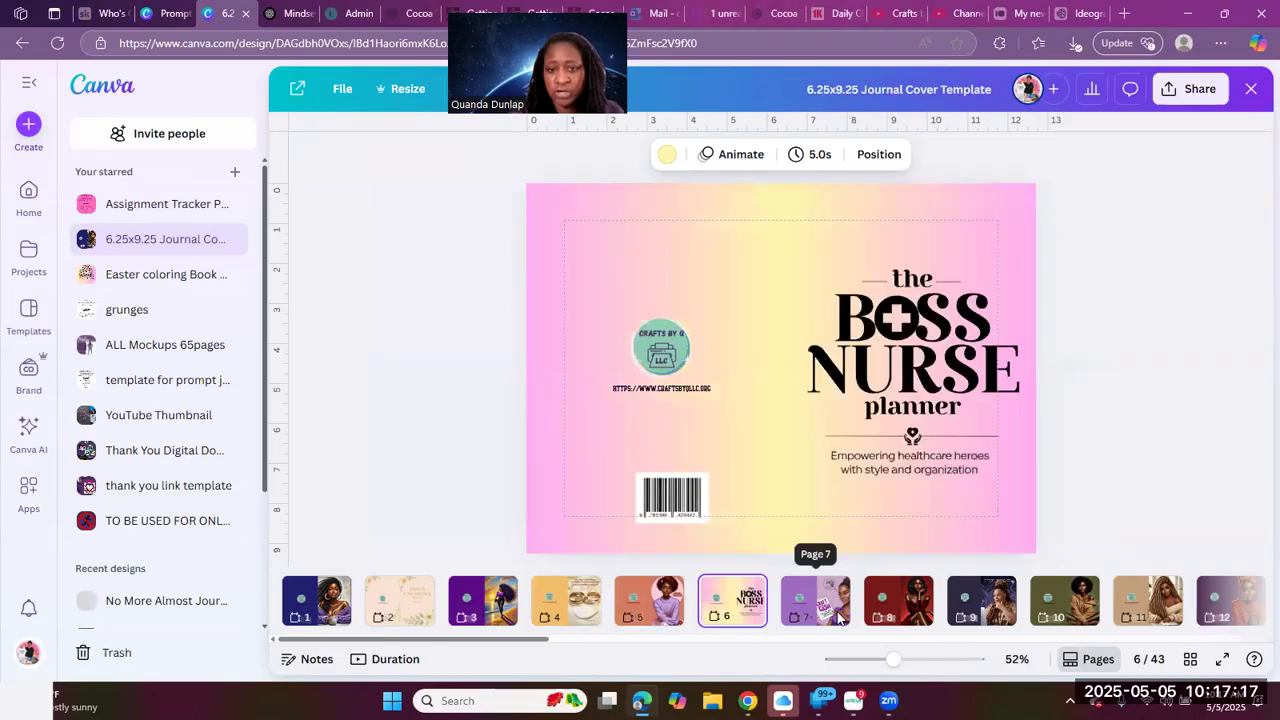
click(838, 617)
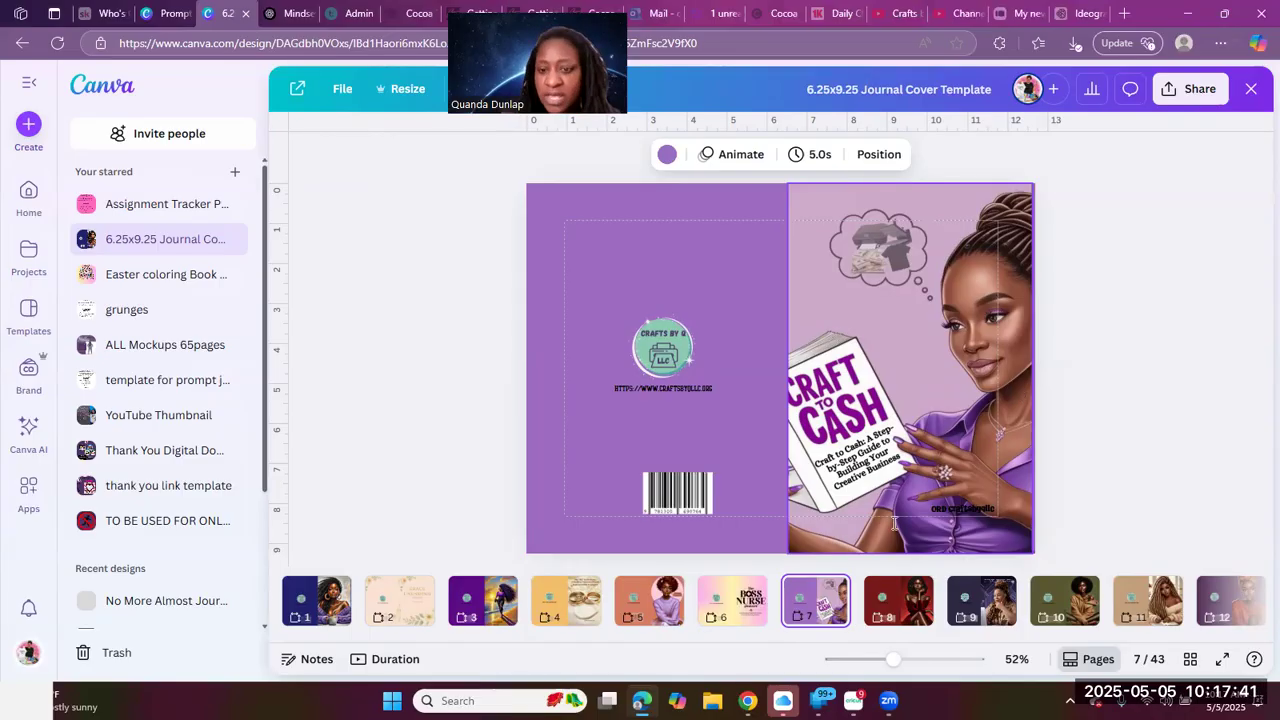
scroll(894, 522, down, 2)
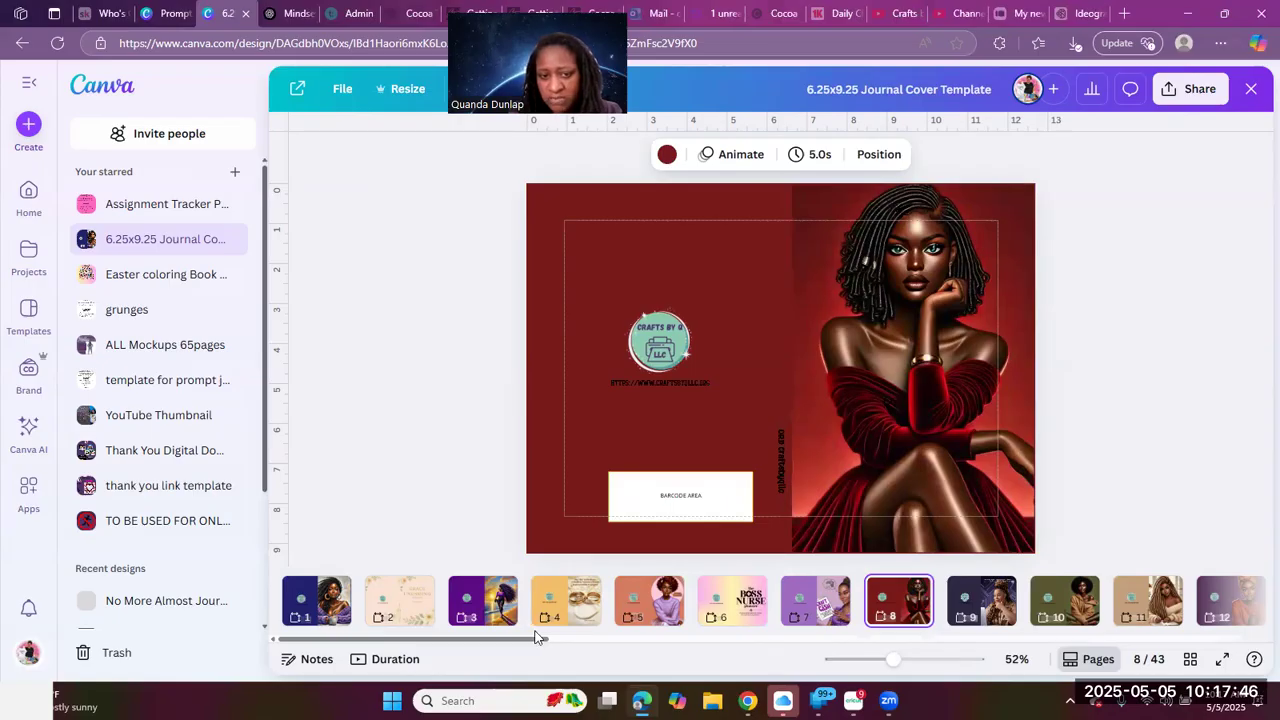
Move the blank cover template from page 33 to the page 2 position
scroll(703, 633, right, 1)
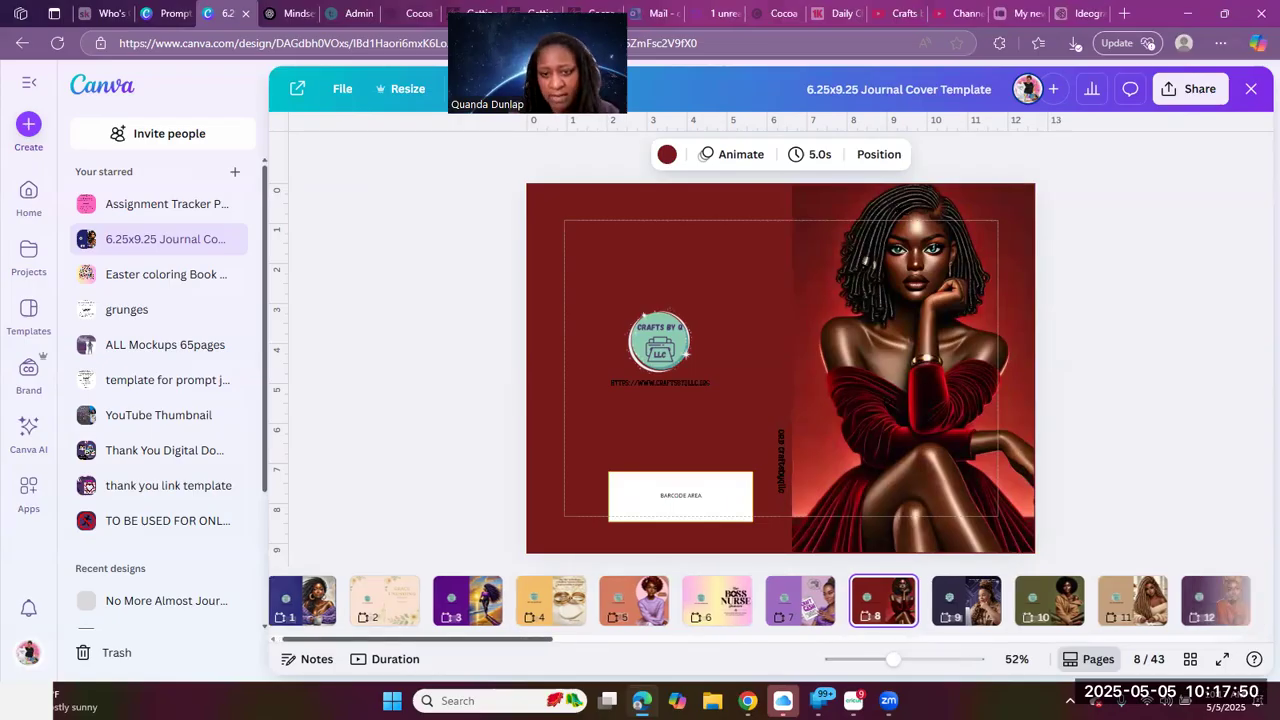
drag(417, 639, 893, 639)
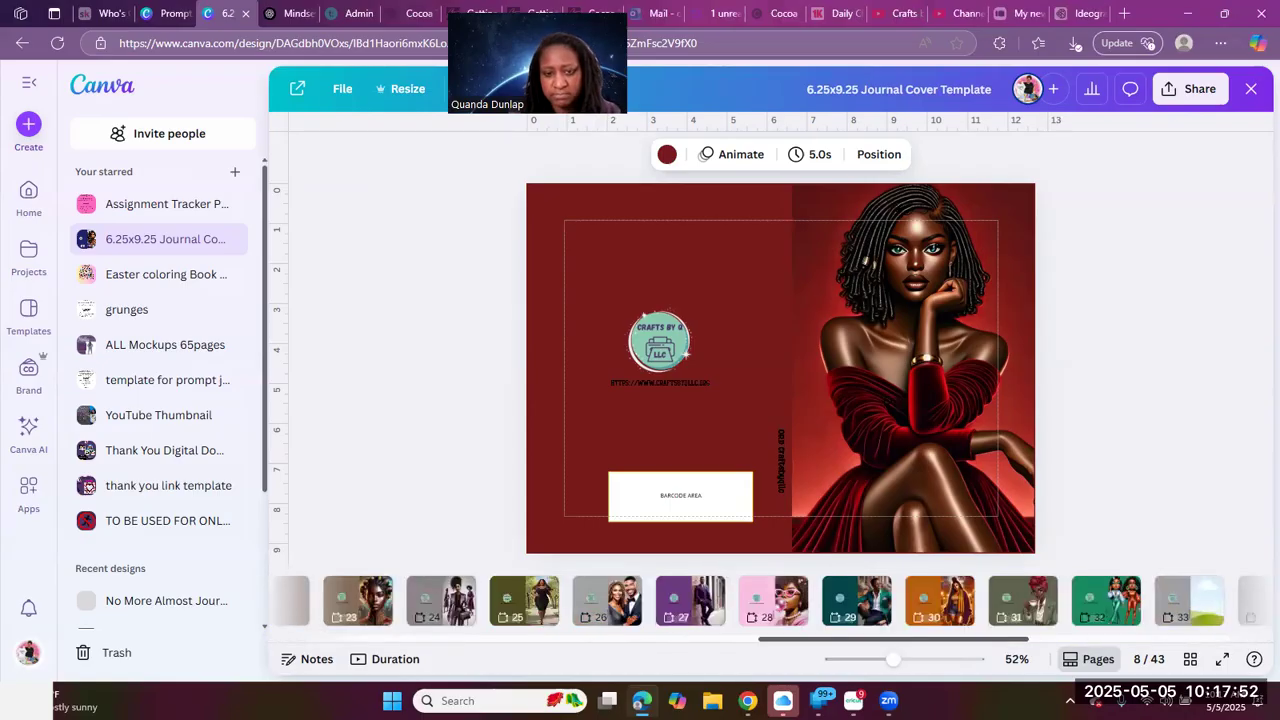
scroll(586, 608, right, 5)
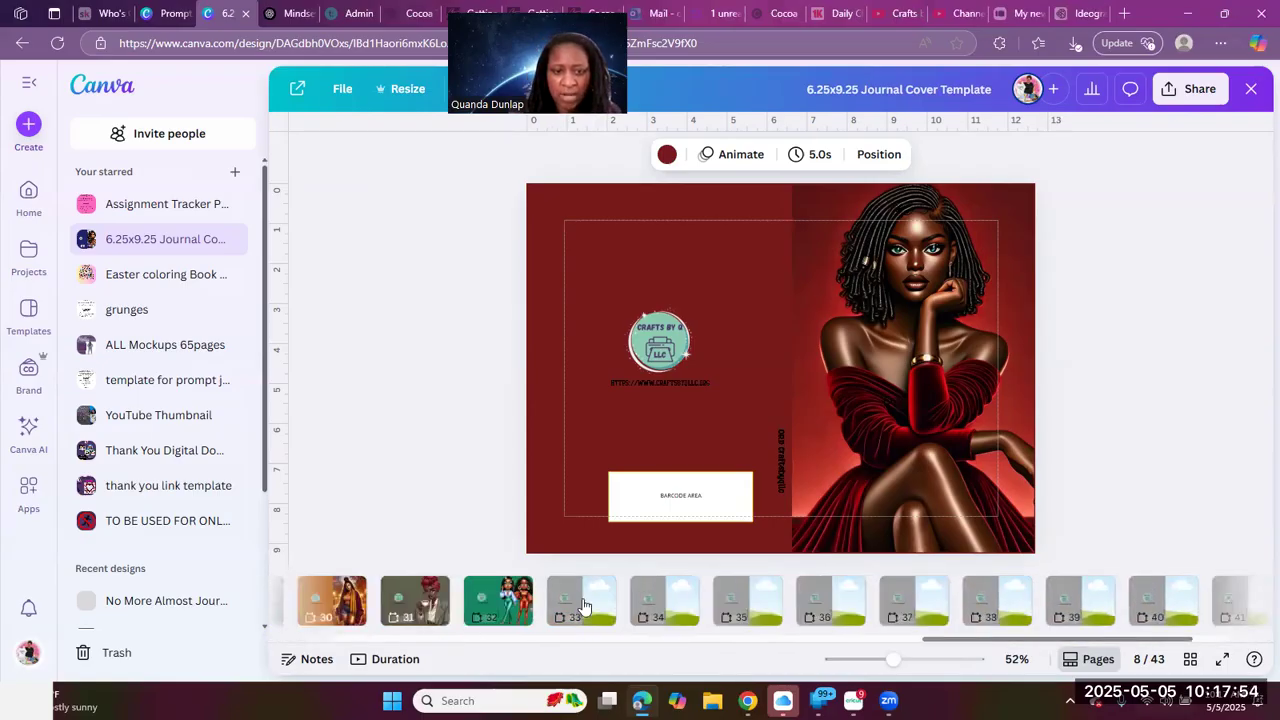
drag(588, 604, 376, 606)
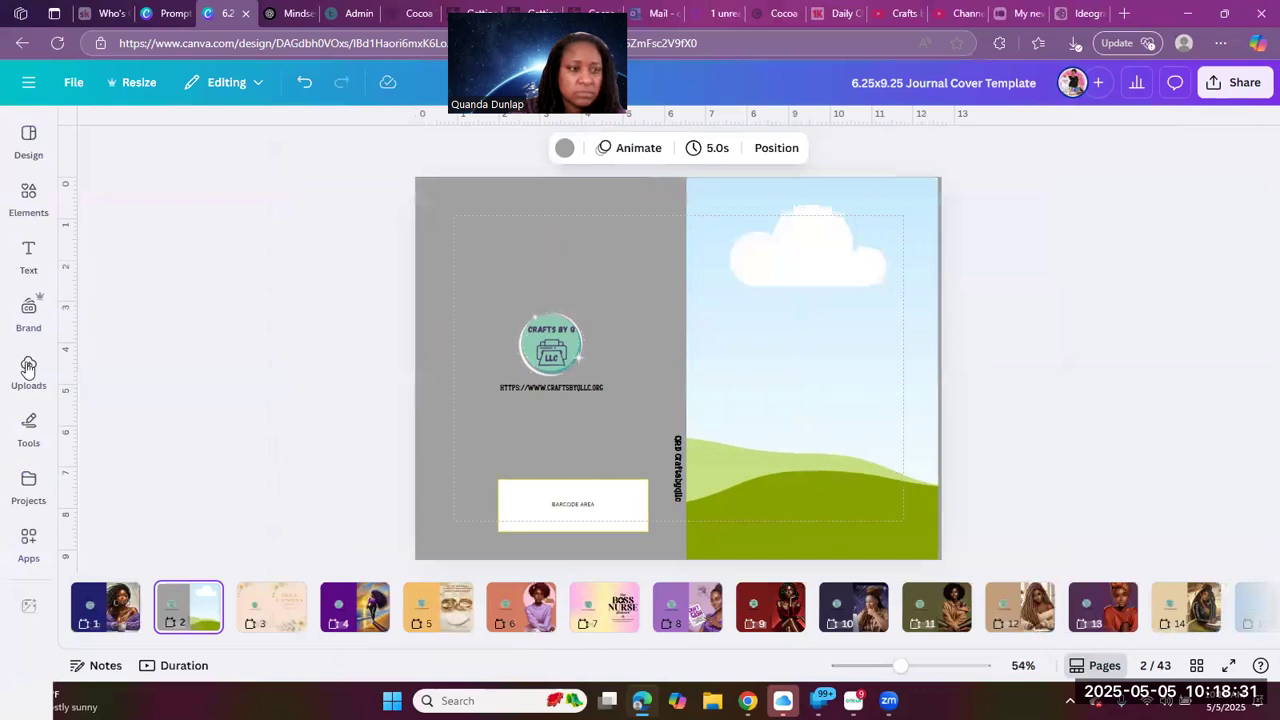
Upload the "No More Almost Journal" image from the USB drive to the uploaded images
click(28, 370)
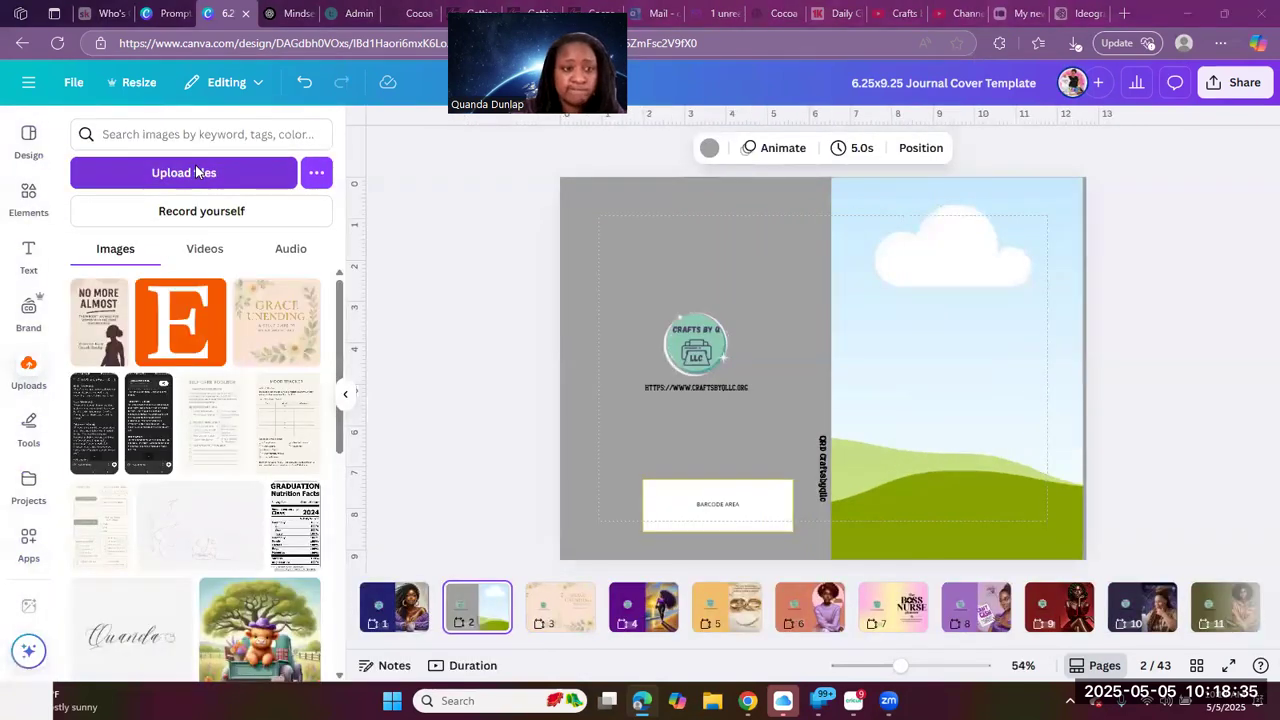
click(197, 172)
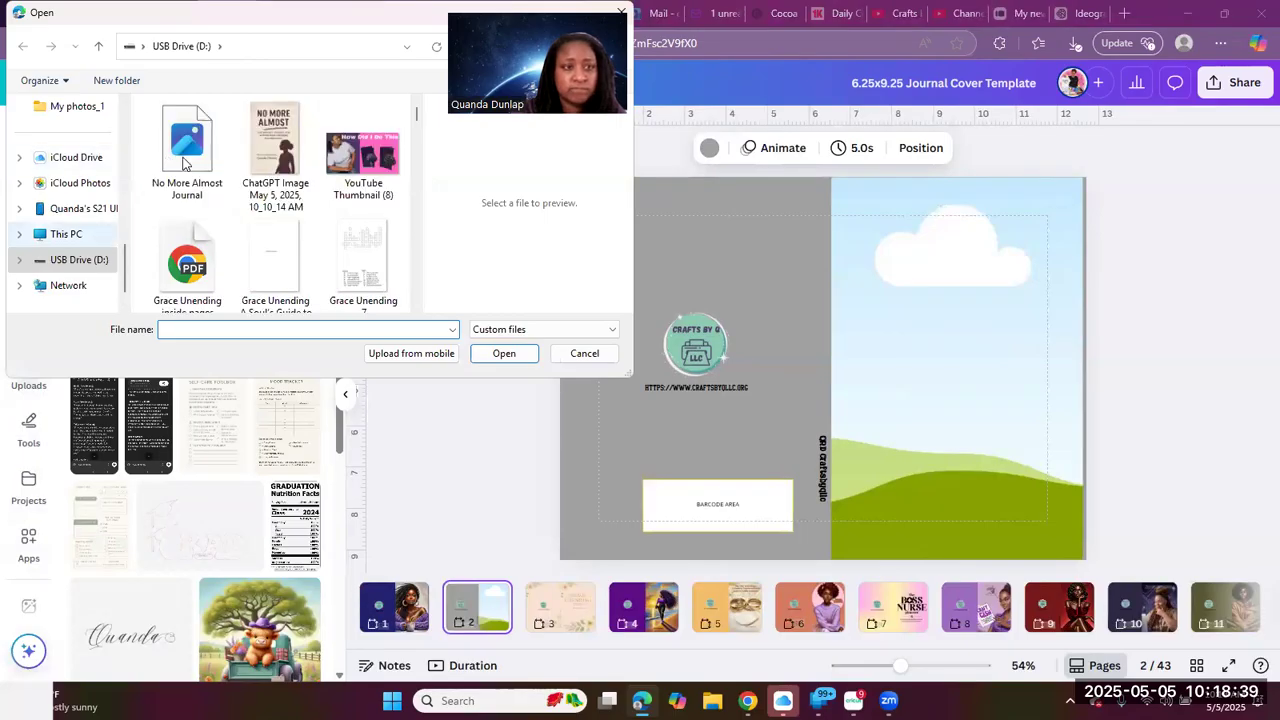
double_click(185, 163)
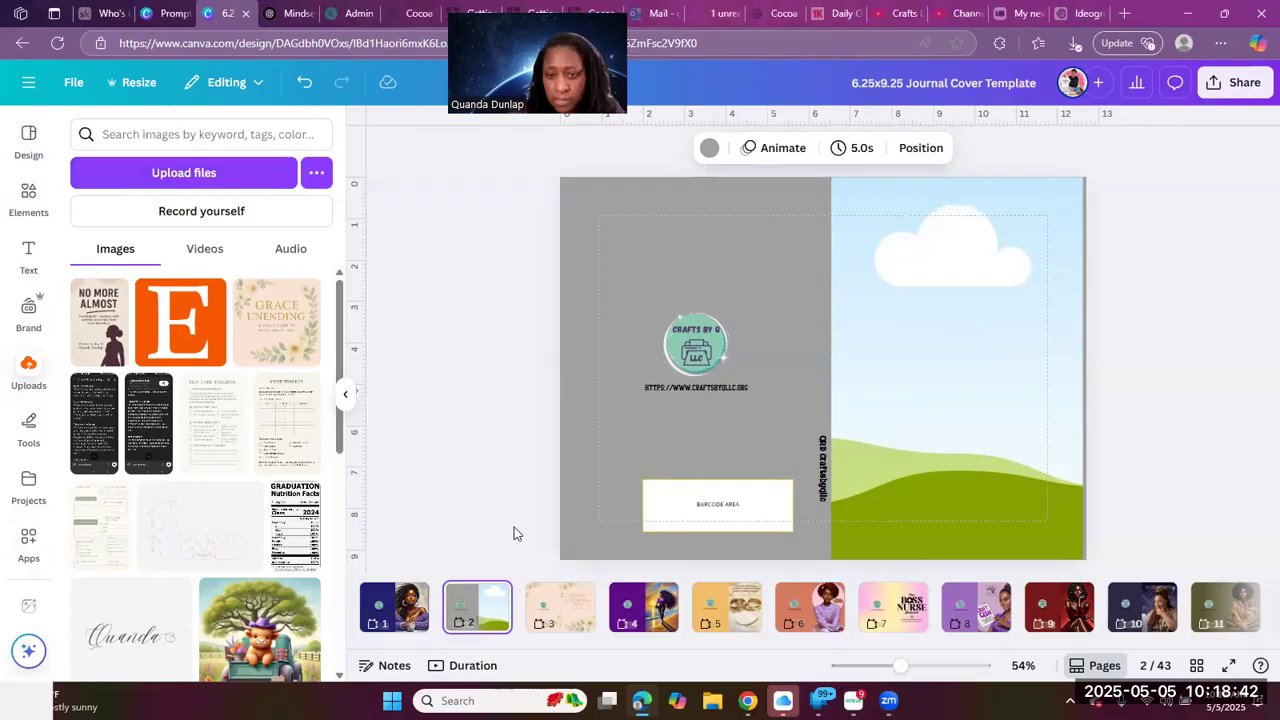
Check the layers of the blank cover on page 2
click(920, 152)
click(250, 275)
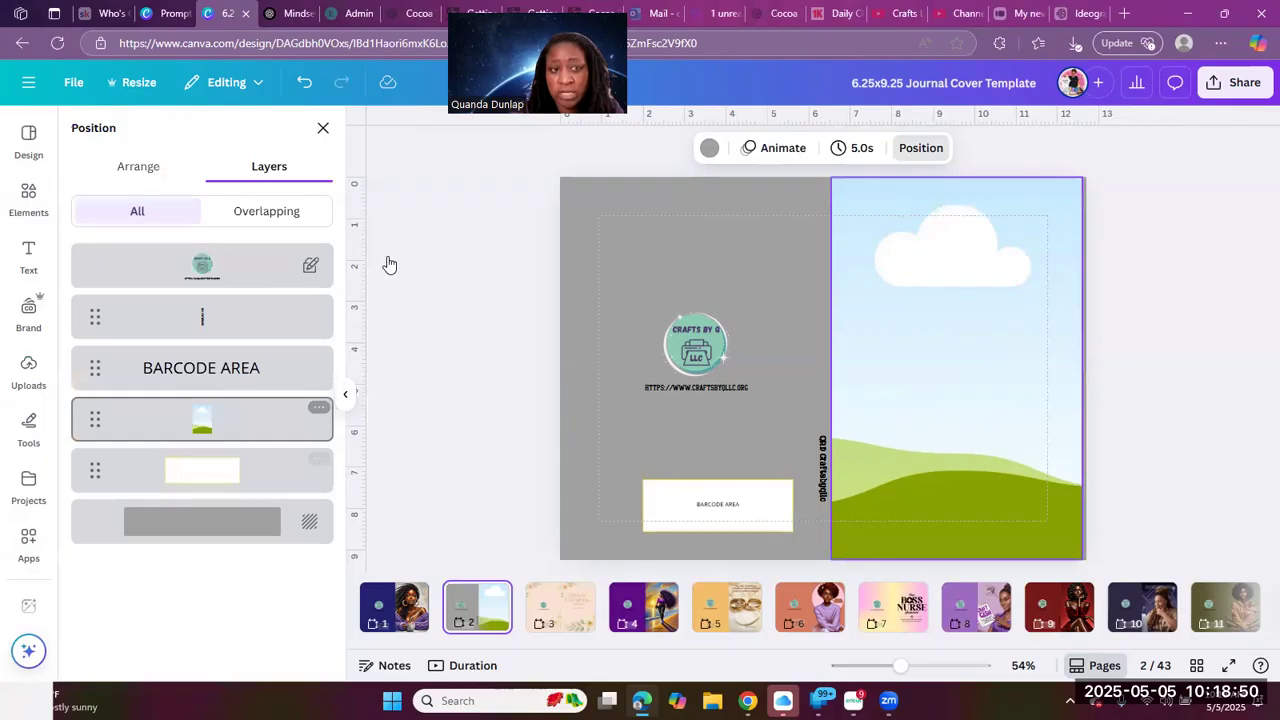
click(323, 128)
key(Escape)
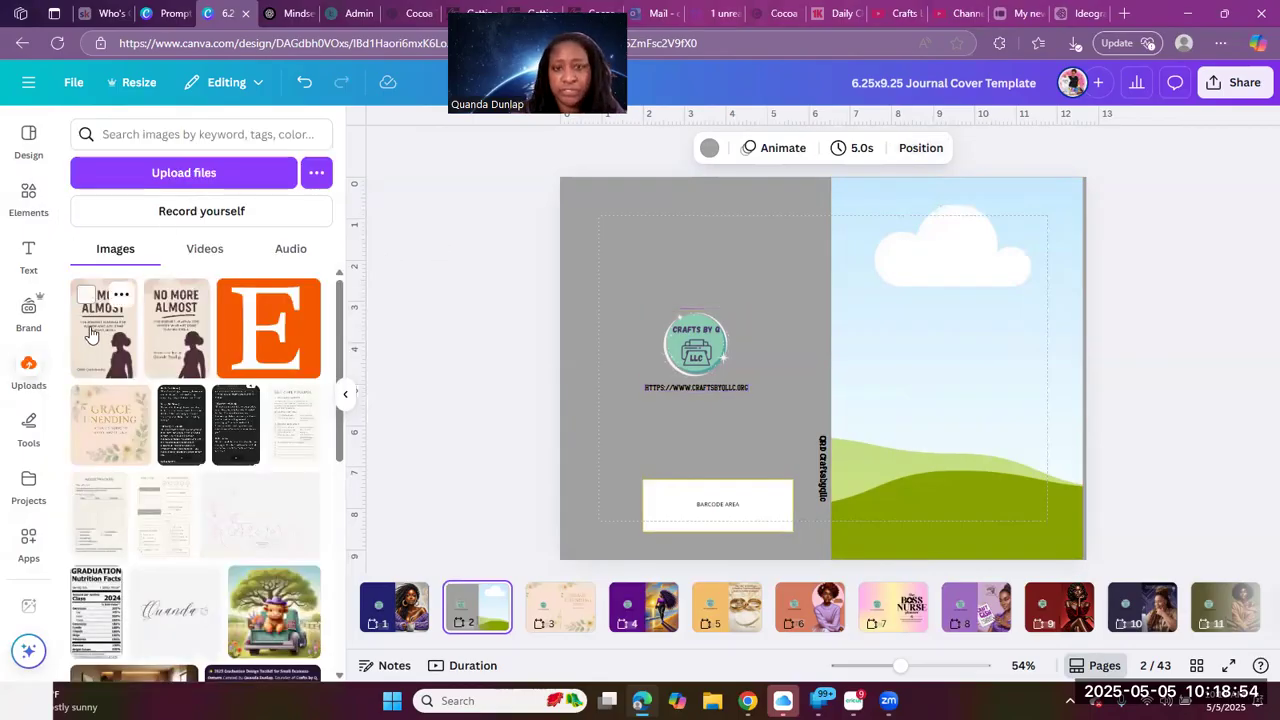
Place the uploaded "No More Almost" cover image into the front cover frame on page 2
click(90, 333)
drag(774, 358, 917, 350)
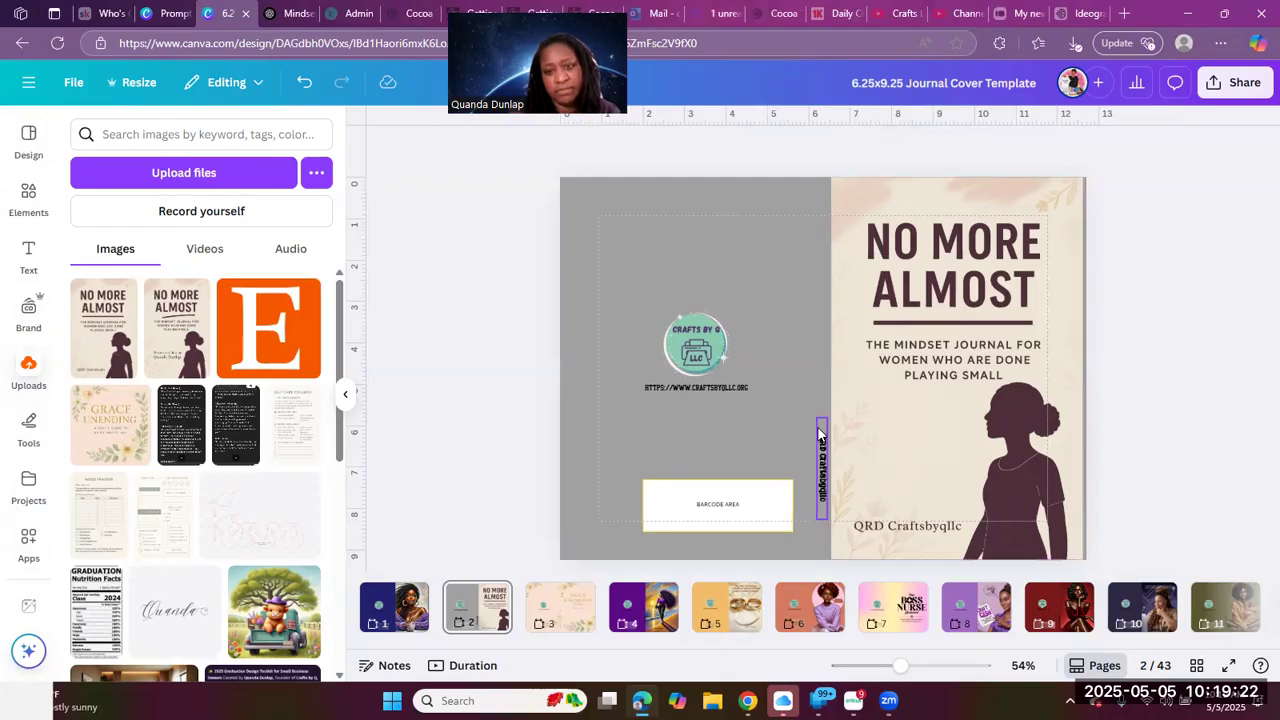
Unlock the logo and website group on the back cover, scale it down to a 9.6 text size and shift it slightly up
click(698, 388)
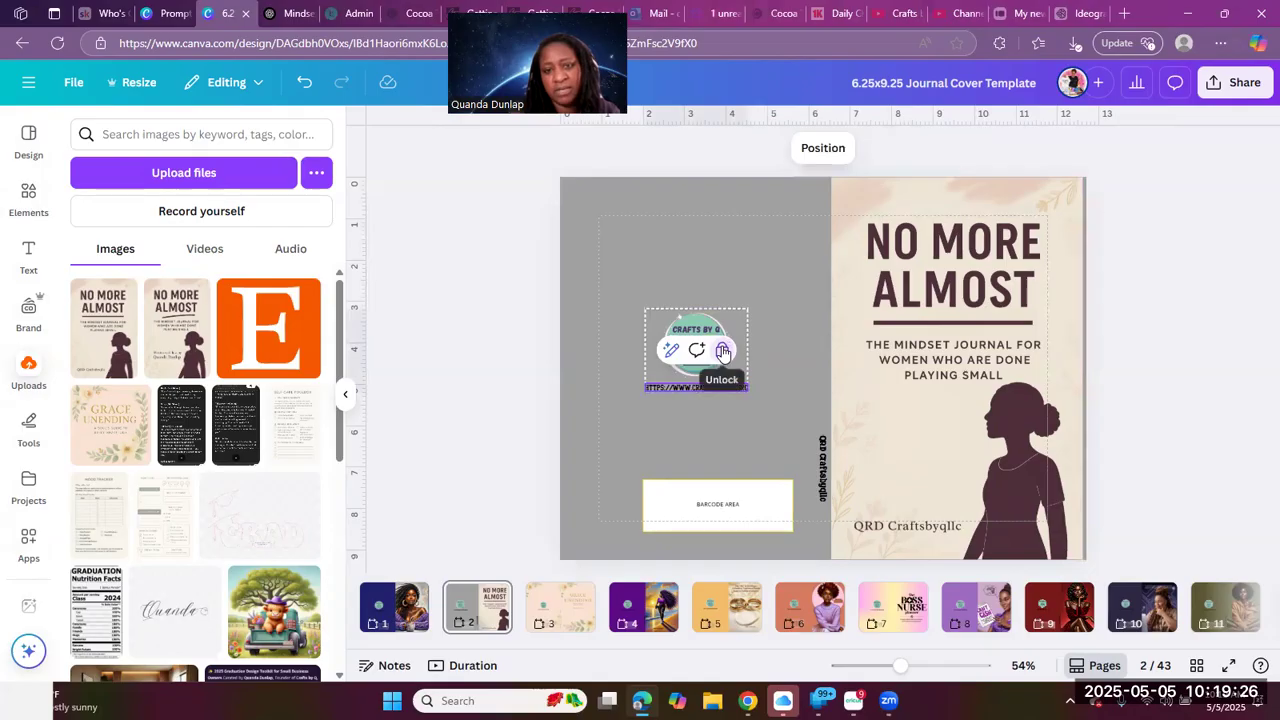
click(727, 357)
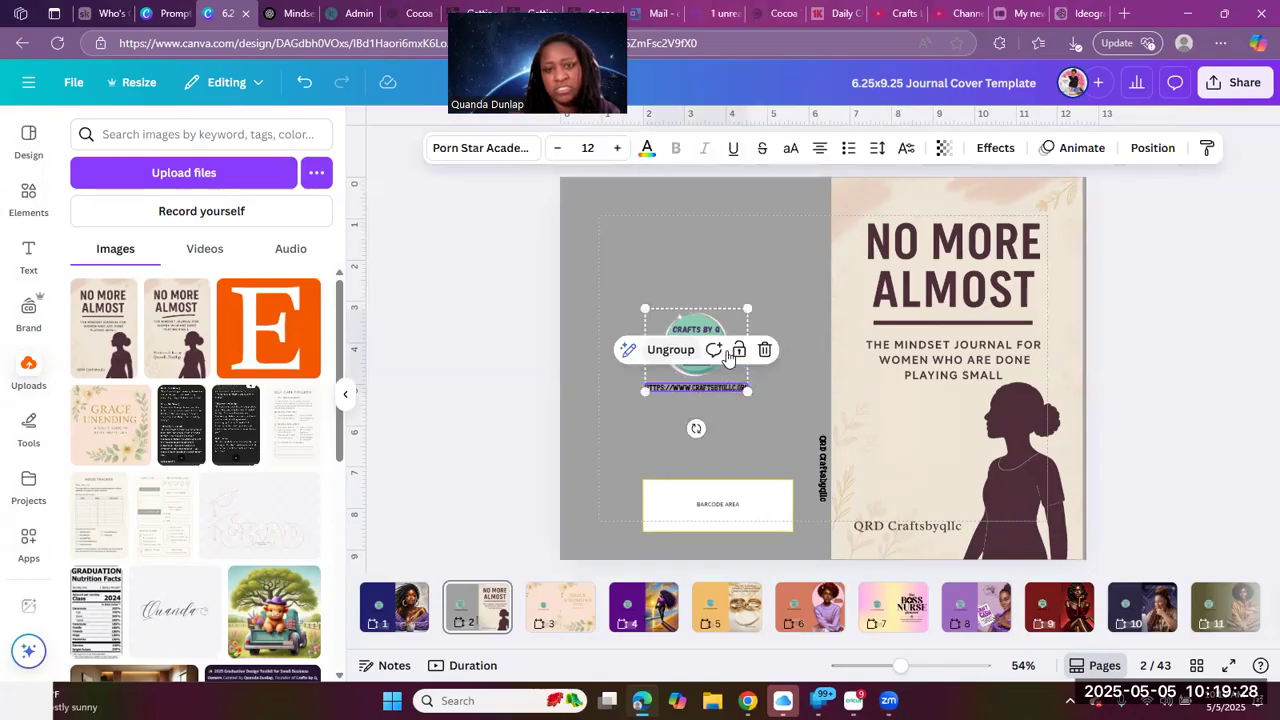
drag(748, 388, 699, 336)
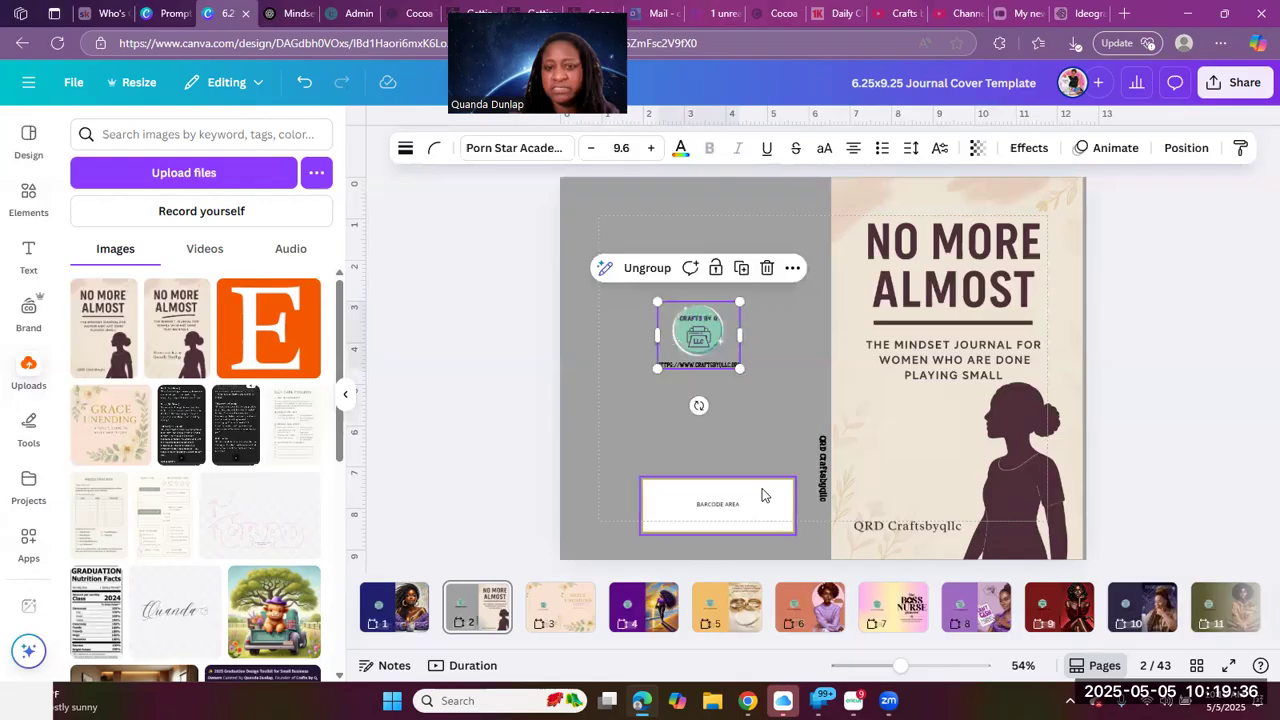
Delete the barcode placeholder box and its "BARCODE AREA" text from the back cover
click(759, 521)
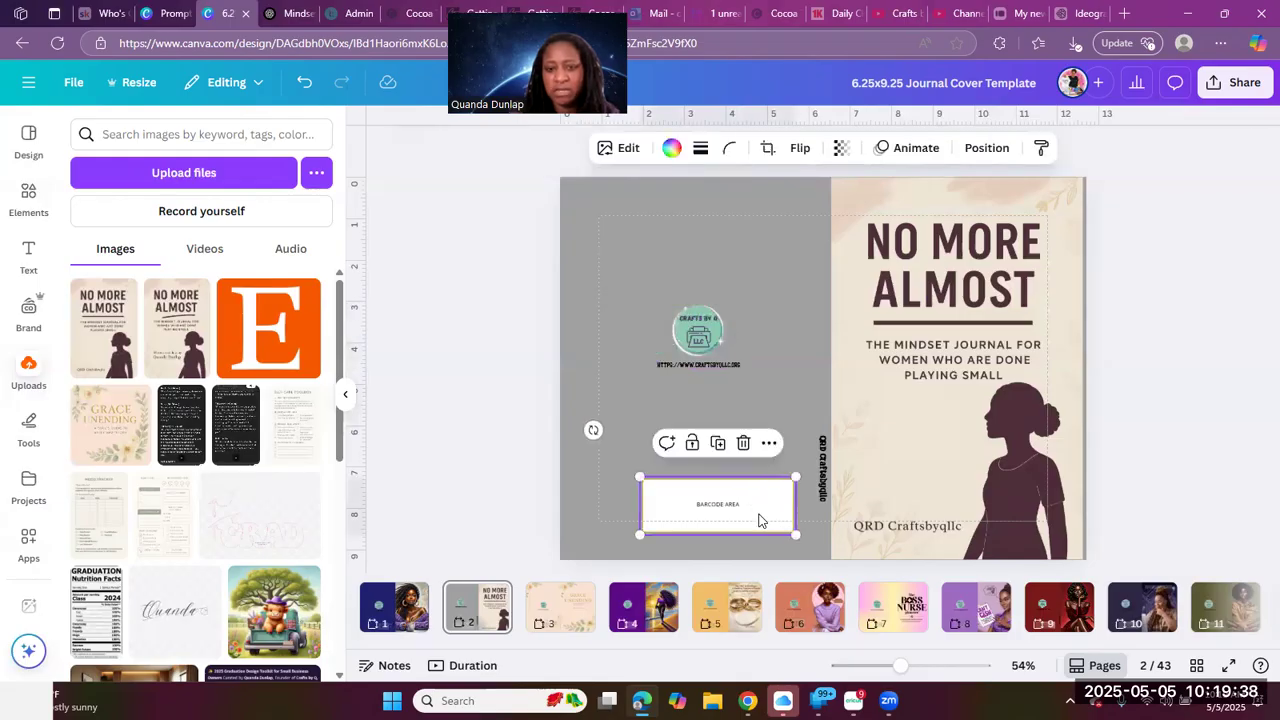
click(748, 448)
click(714, 504)
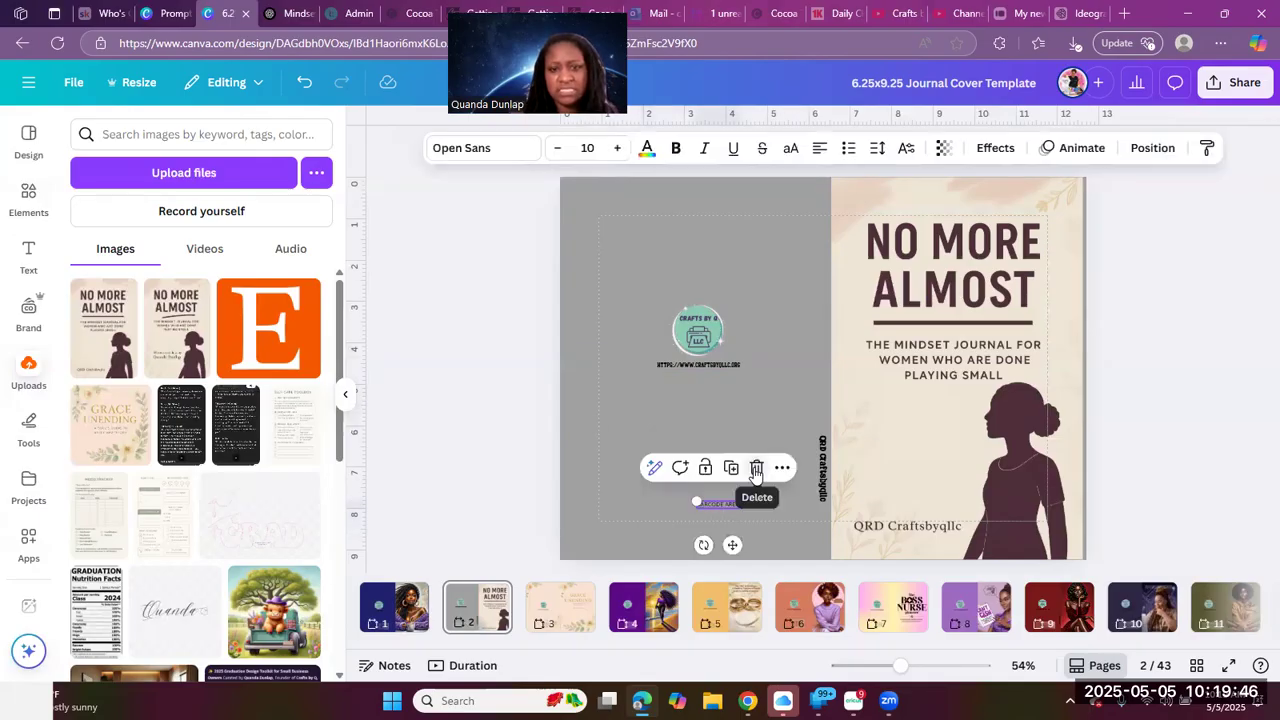
click(757, 470)
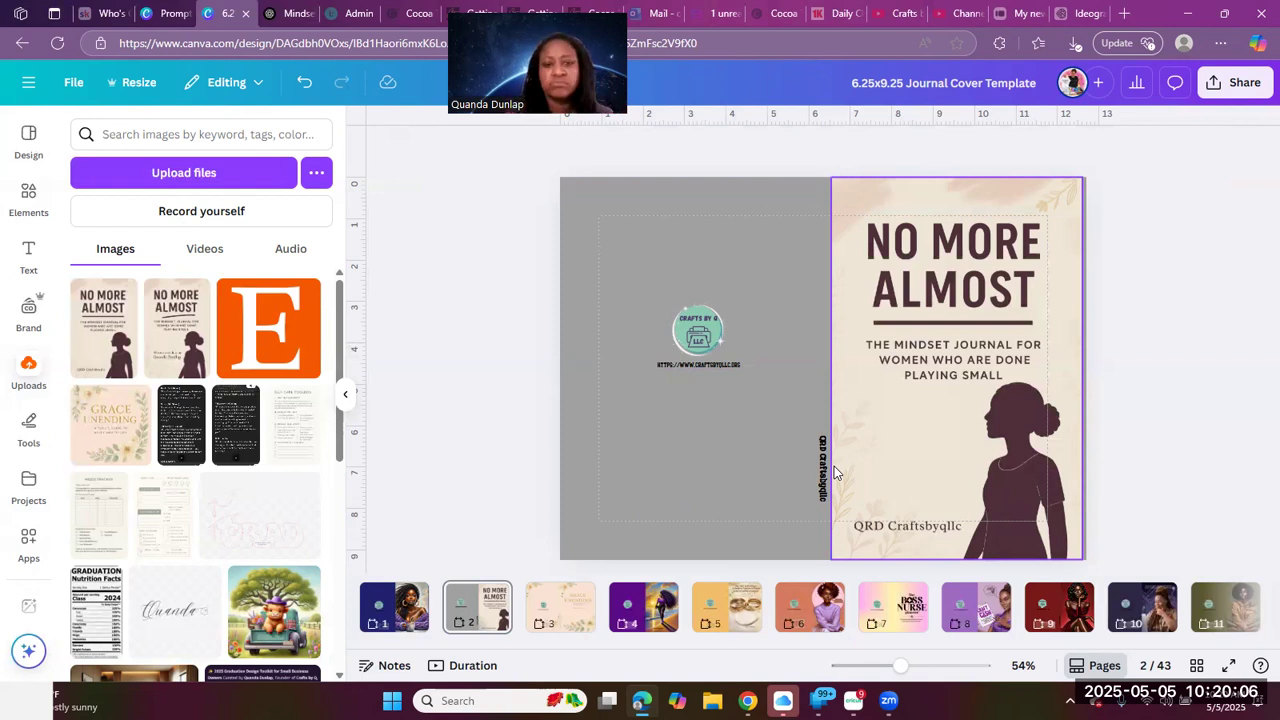
Scale the logo and website group on the back cover down slightly and lock its position
click(712, 356)
click(712, 356)
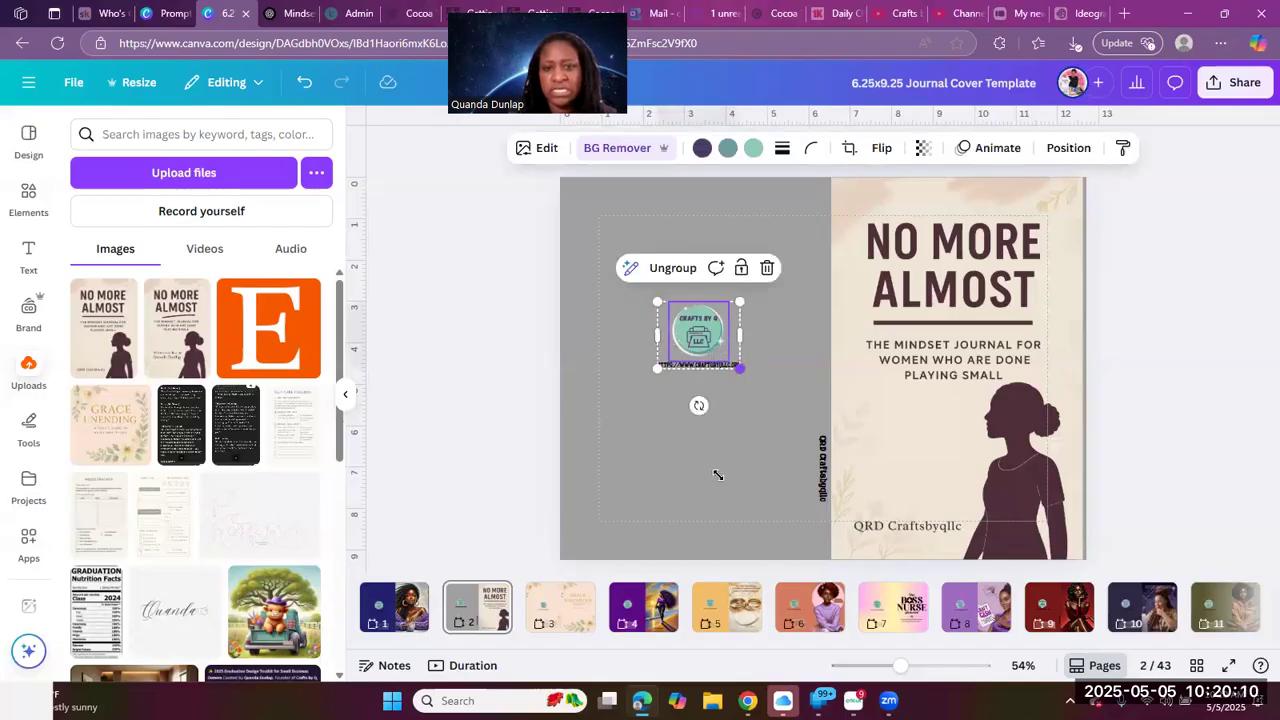
click(705, 521)
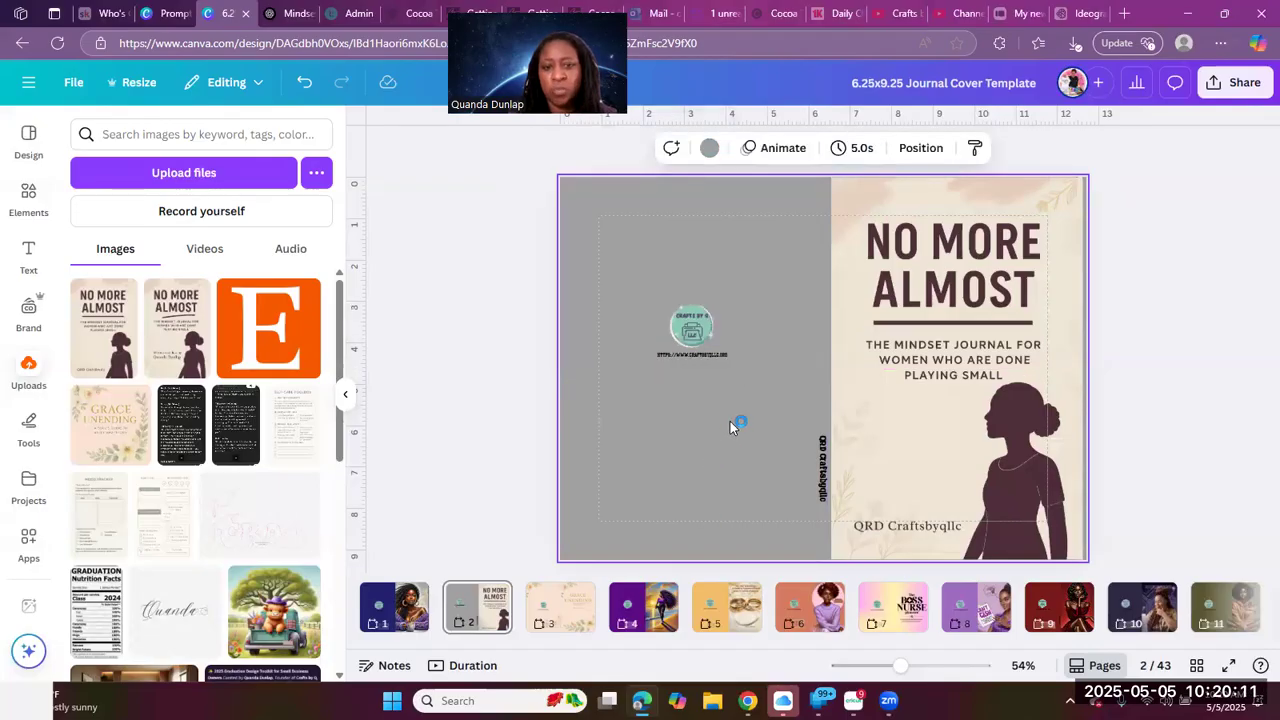
click(698, 339)
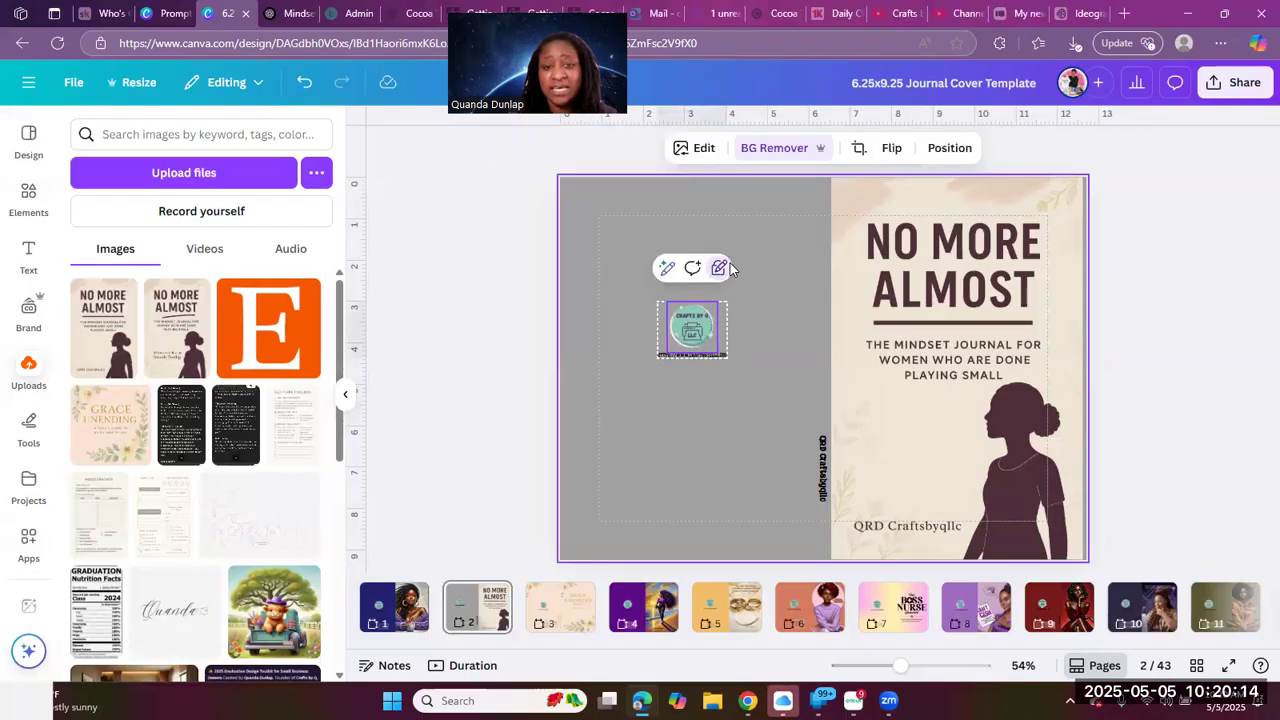
click(732, 267)
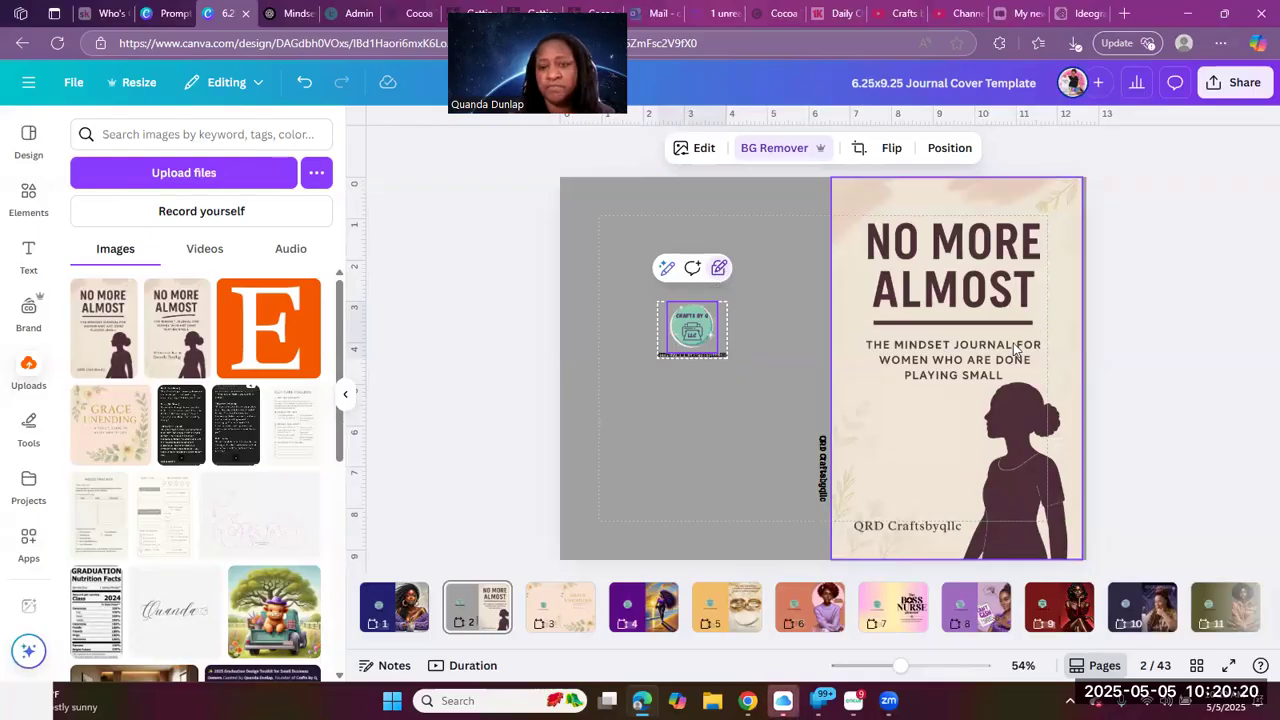
Set the page background to the beige #EEE6D7 sampled from the front cover image
click(606, 211)
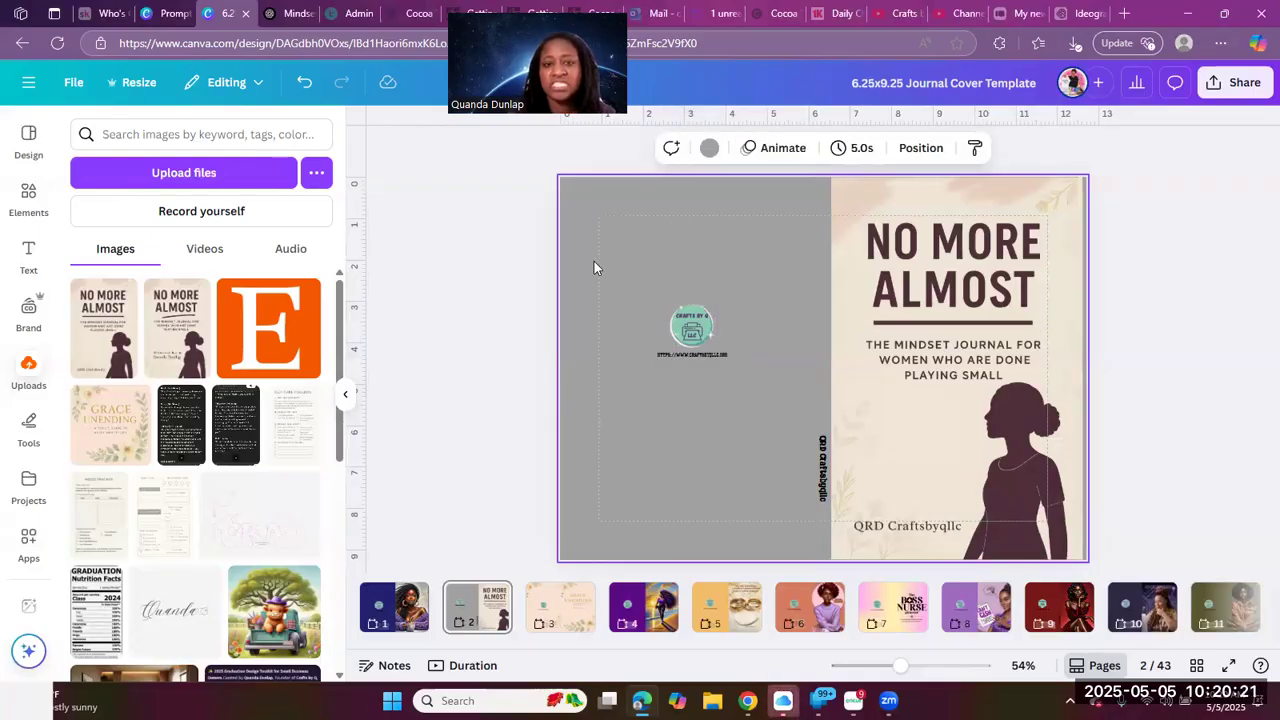
click(709, 150)
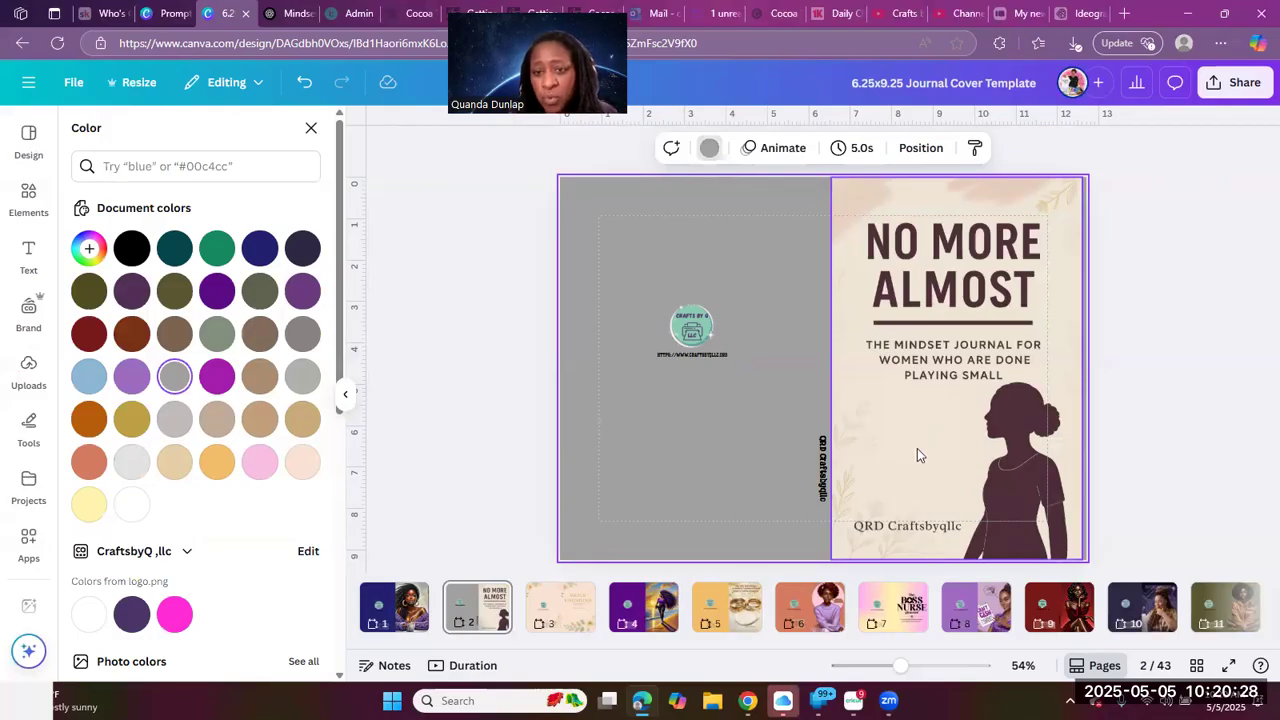
click(88, 252)
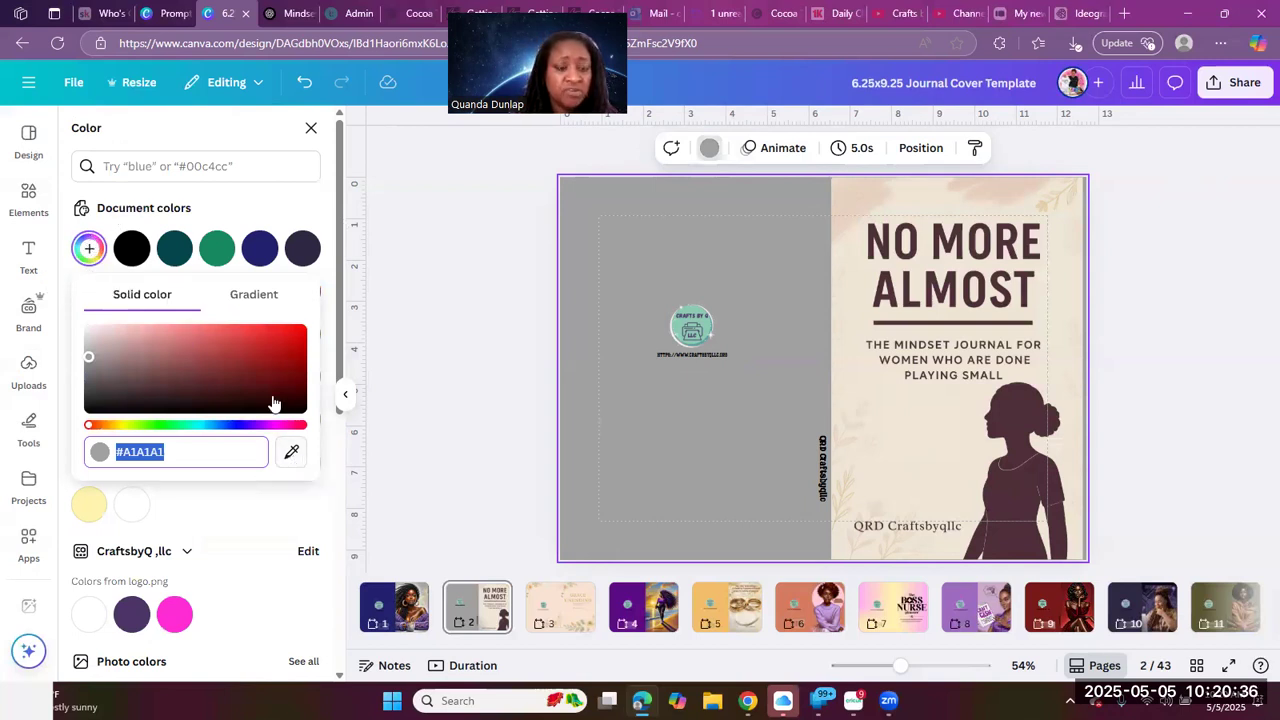
click(291, 453)
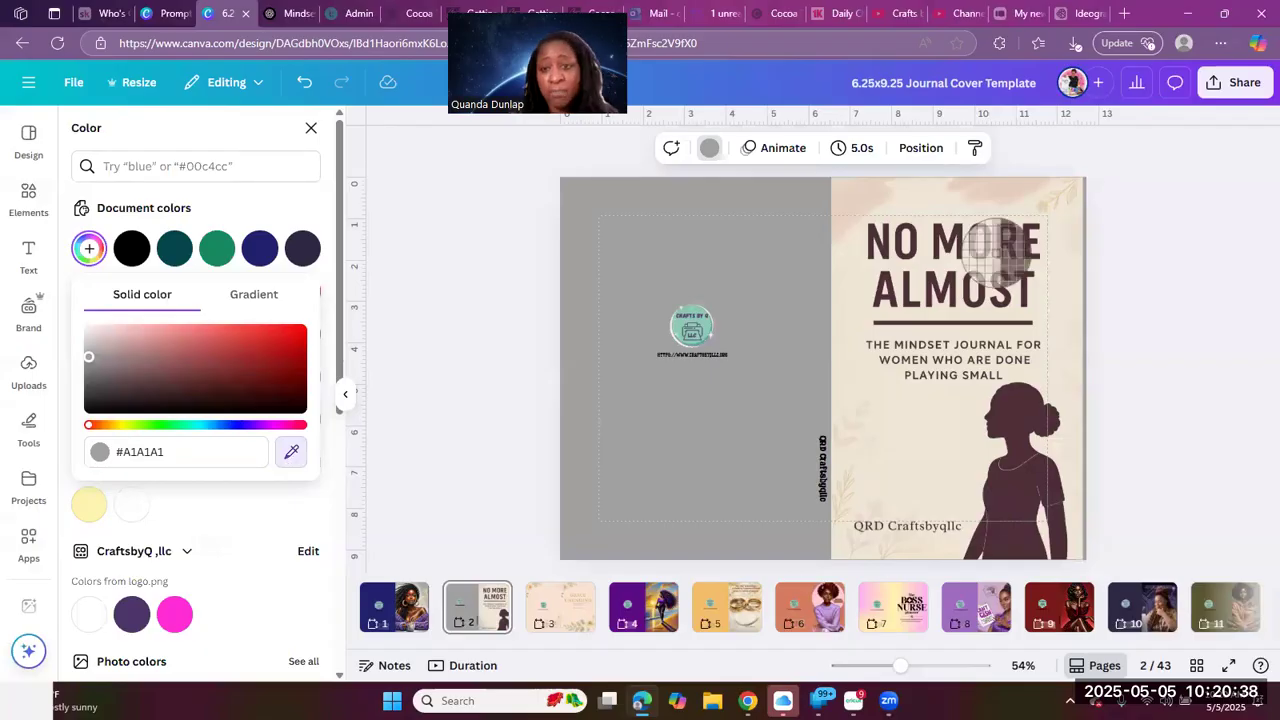
click(933, 440)
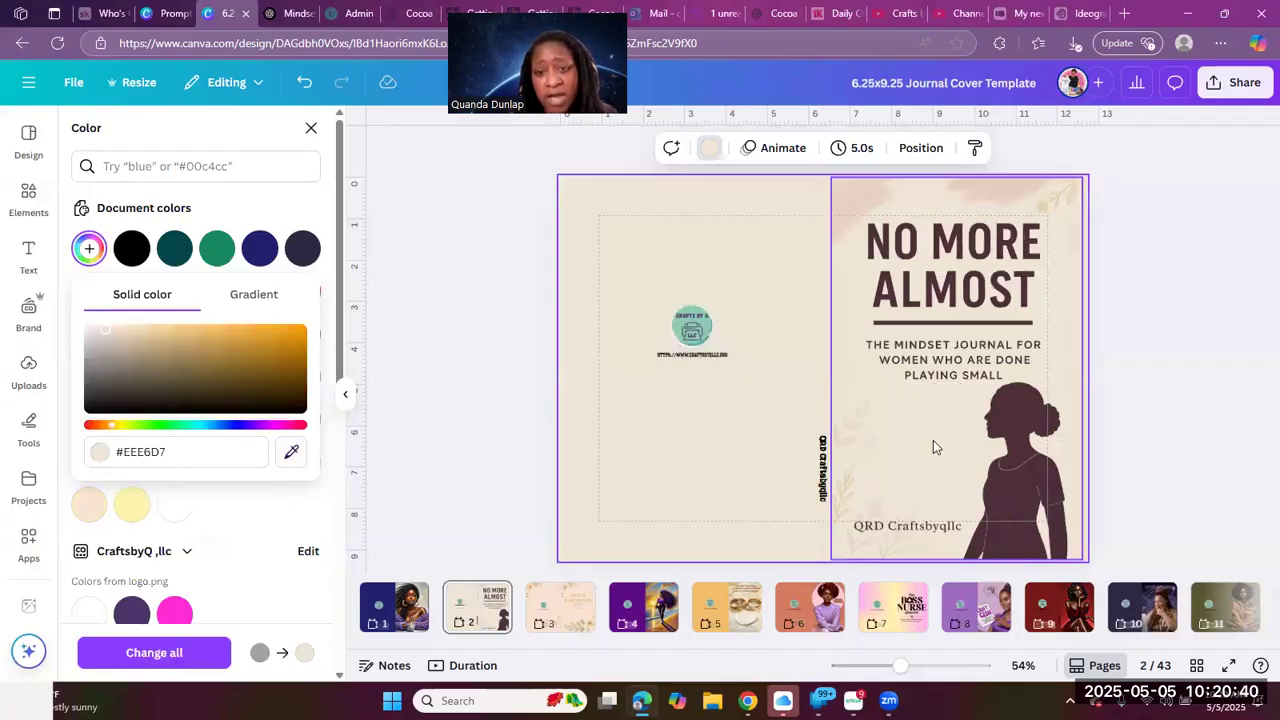
click(1134, 266)
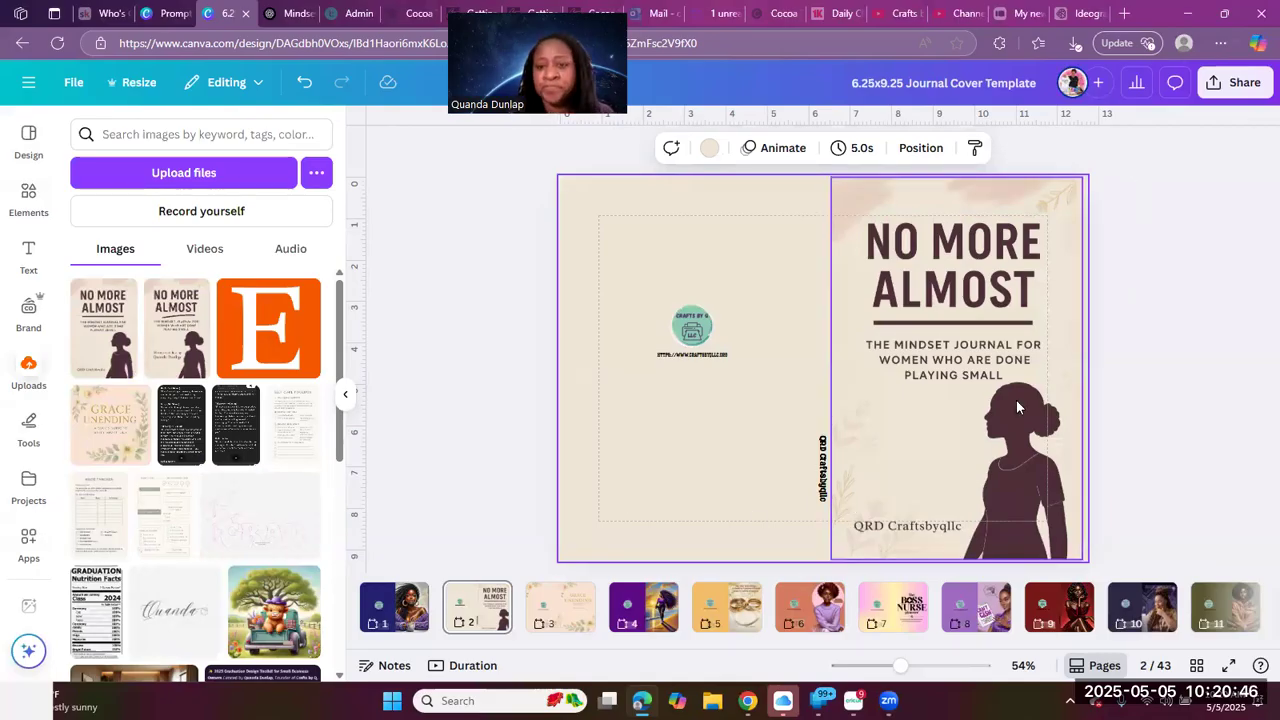
click(1132, 328)
Replace the vertical spine text with "FREEBIE"
click(826, 466)
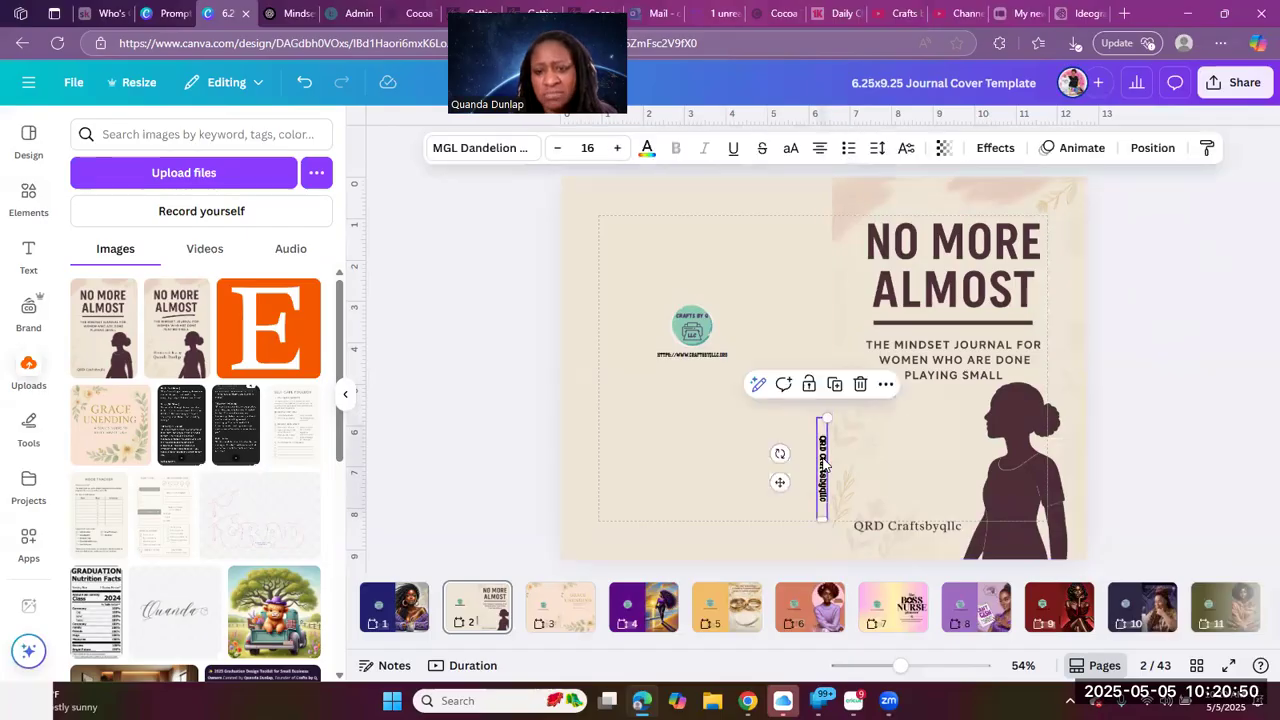
click(822, 462)
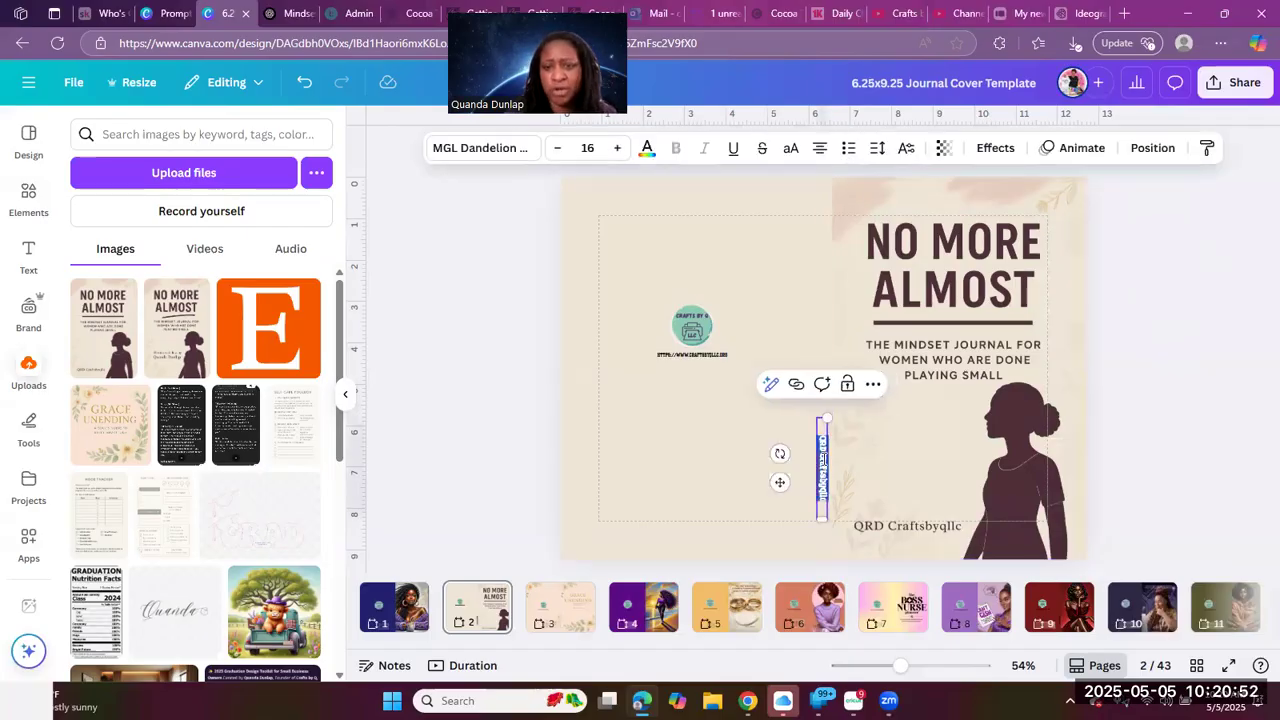
key(BackSpace)
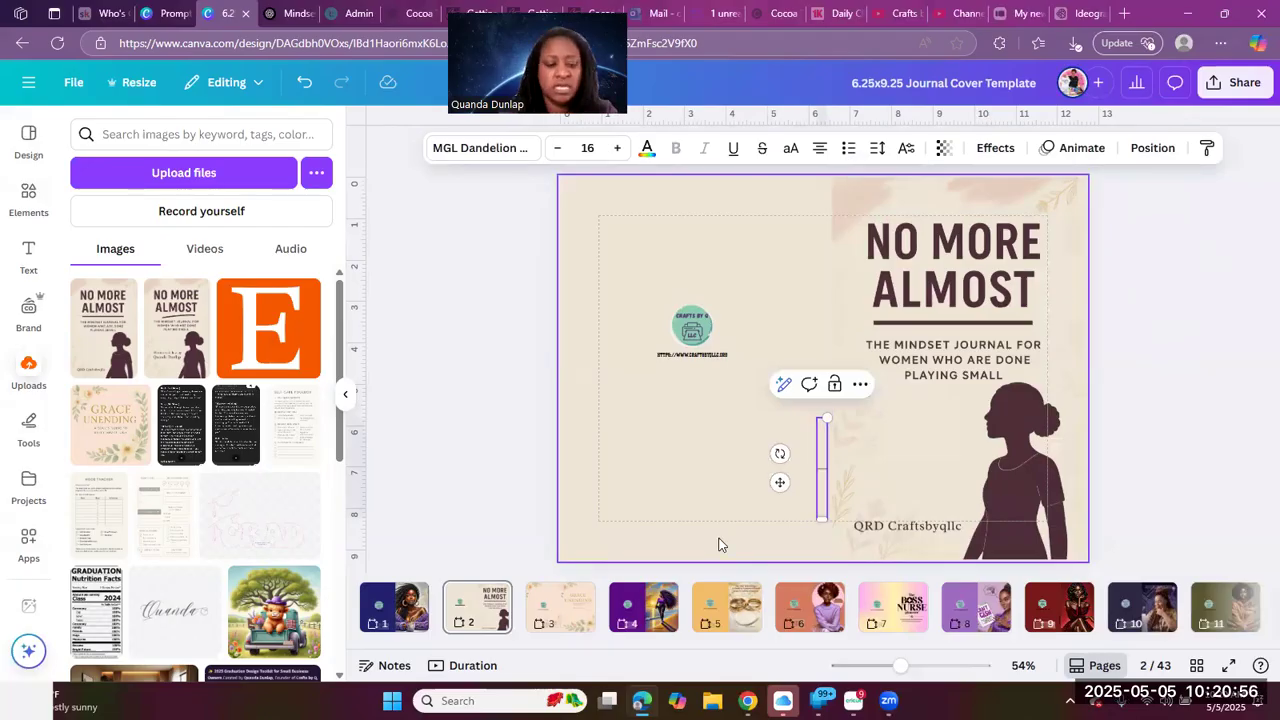
text(No M)
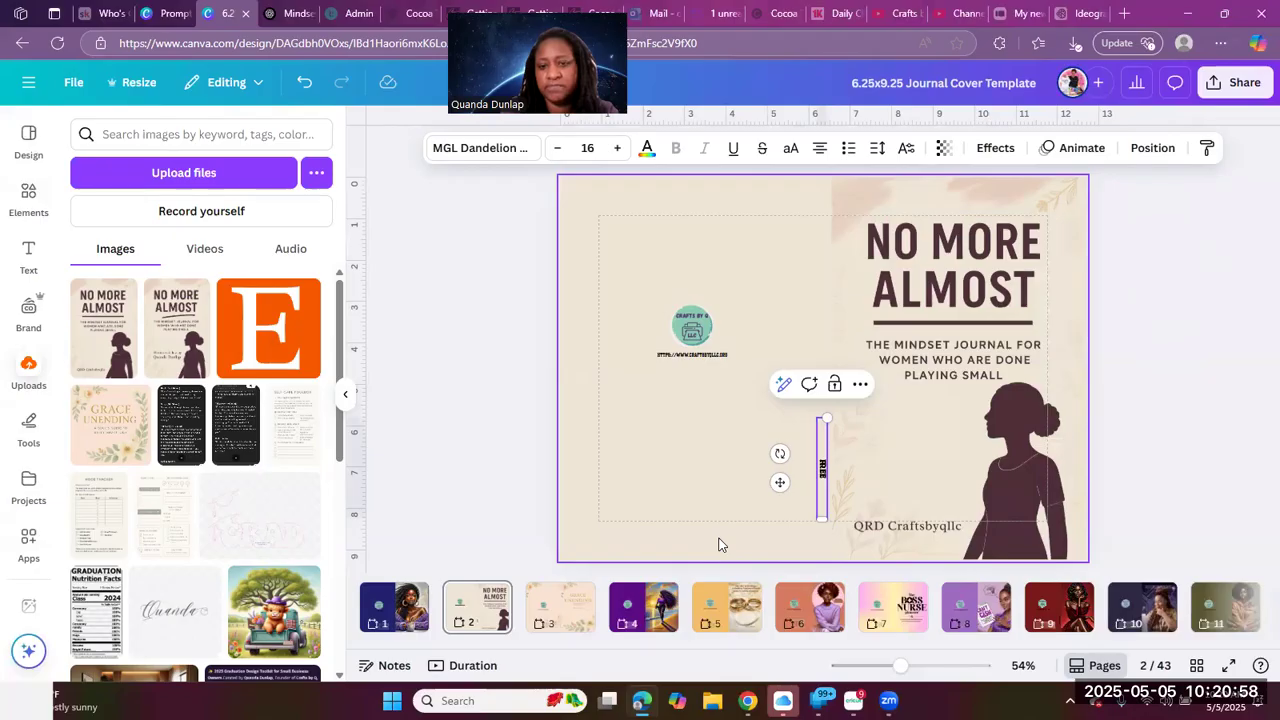
text(ore)
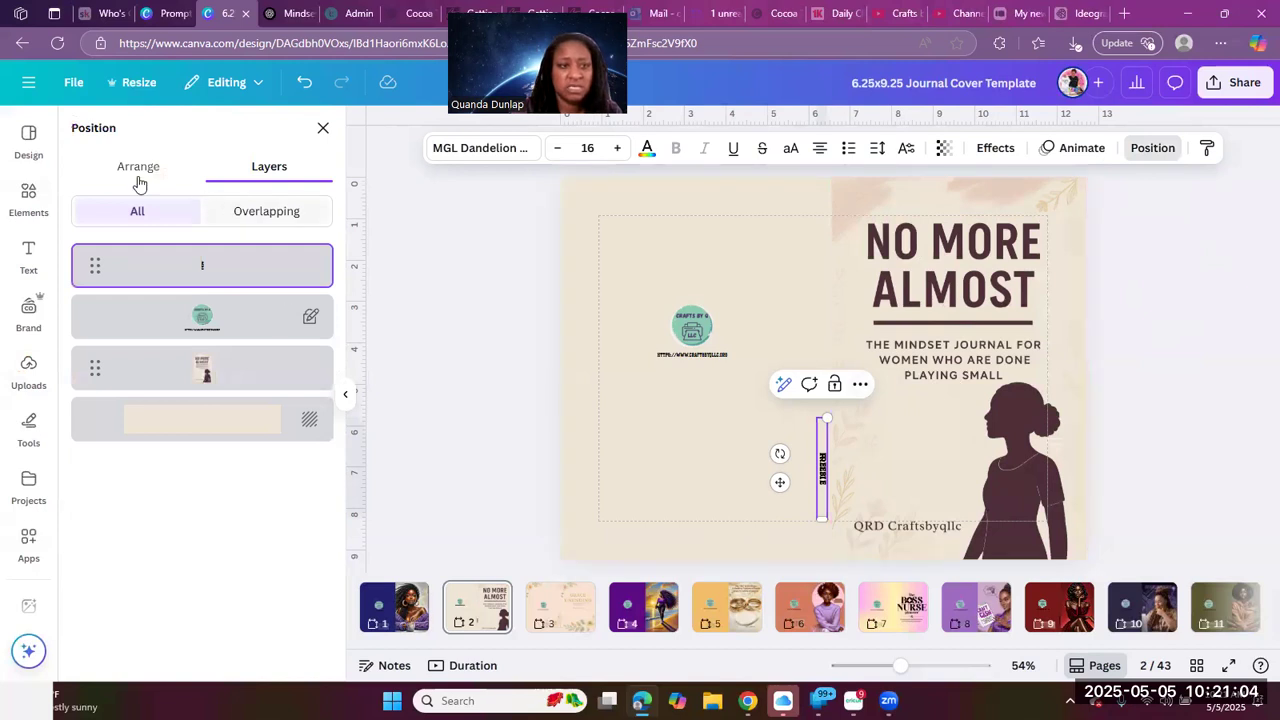
Set the "FREEBIE" text's rotation to 0°, move it onto the back cover below the logo and enlarge it to size 36.6
click(286, 561)
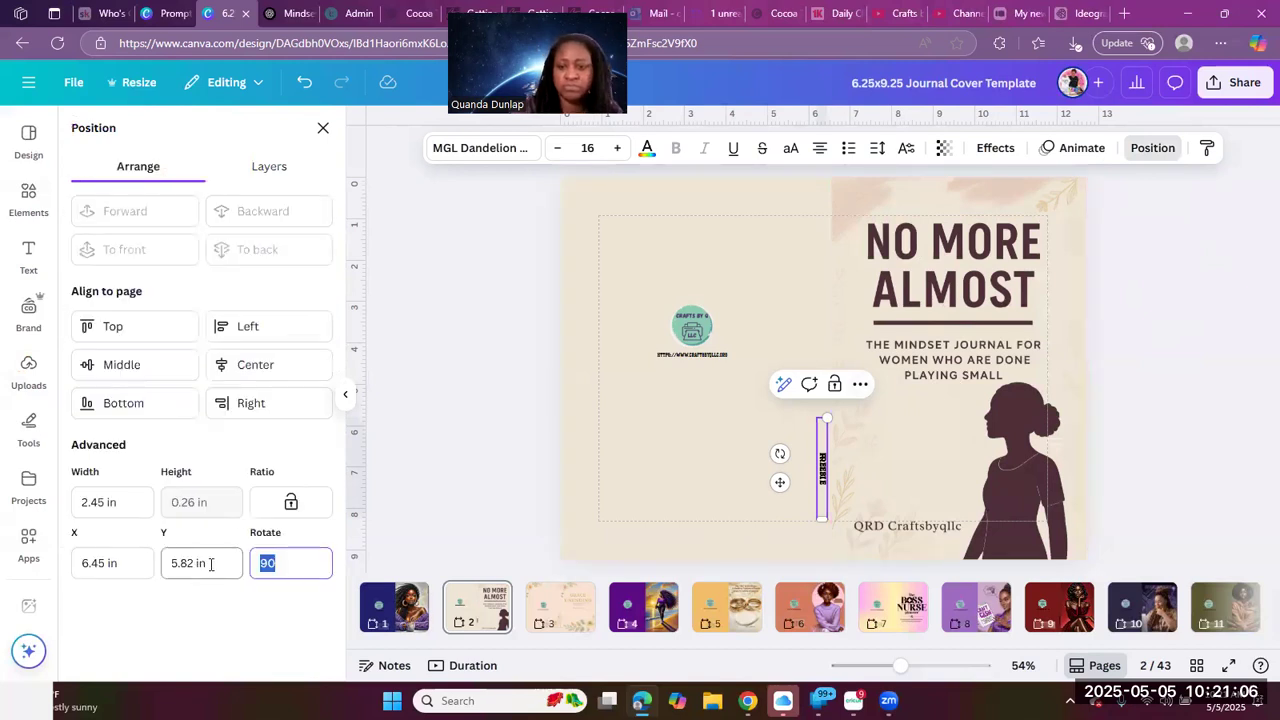
text(0)
key(Return)
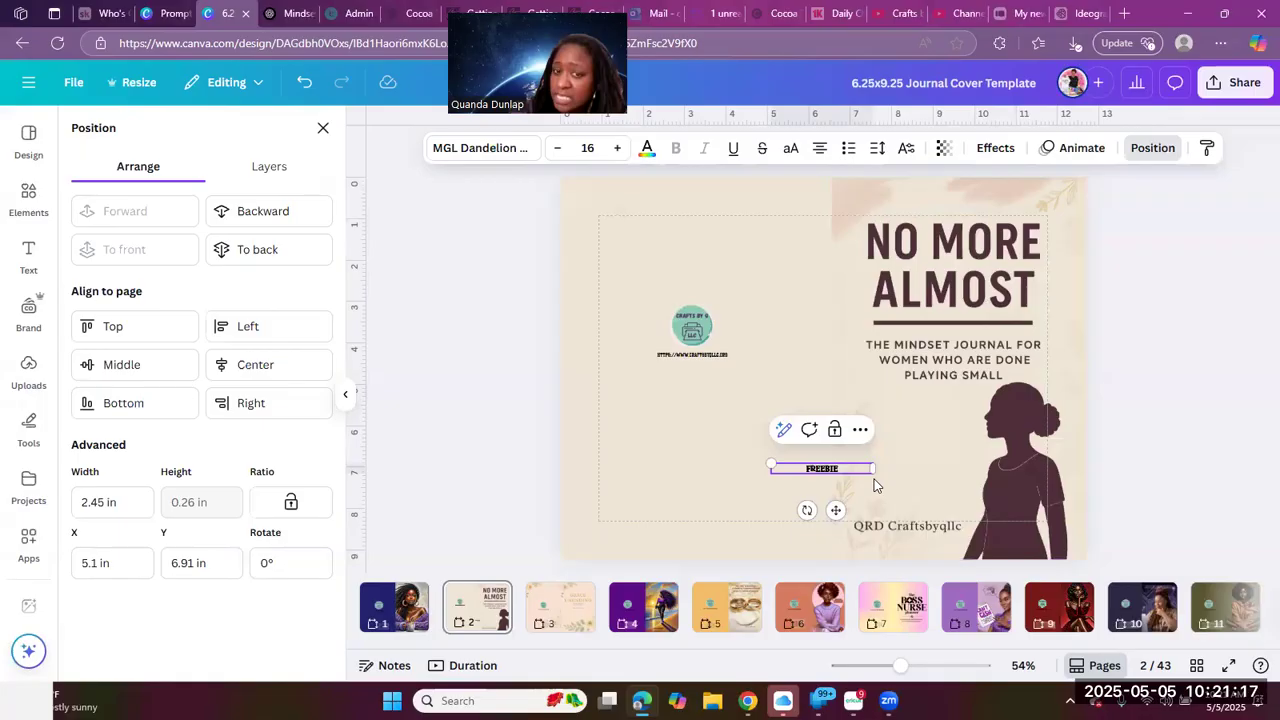
drag(702, 414, 837, 402)
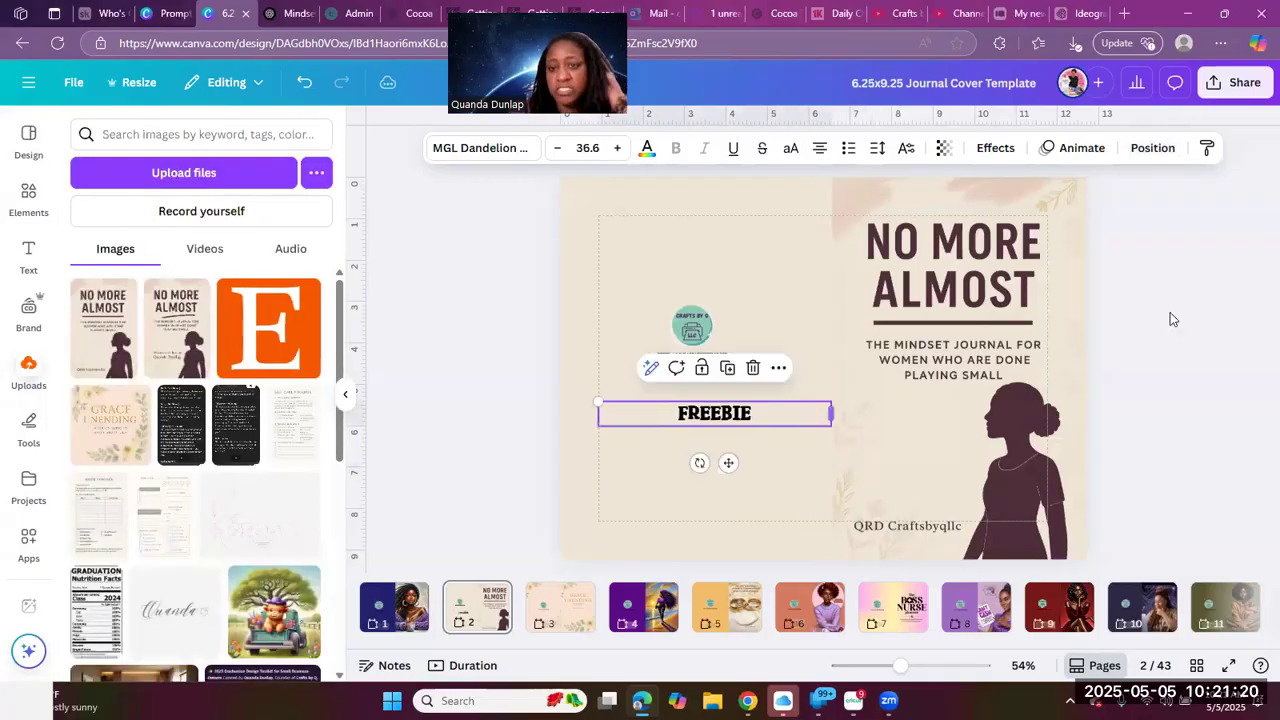
click(1122, 341)
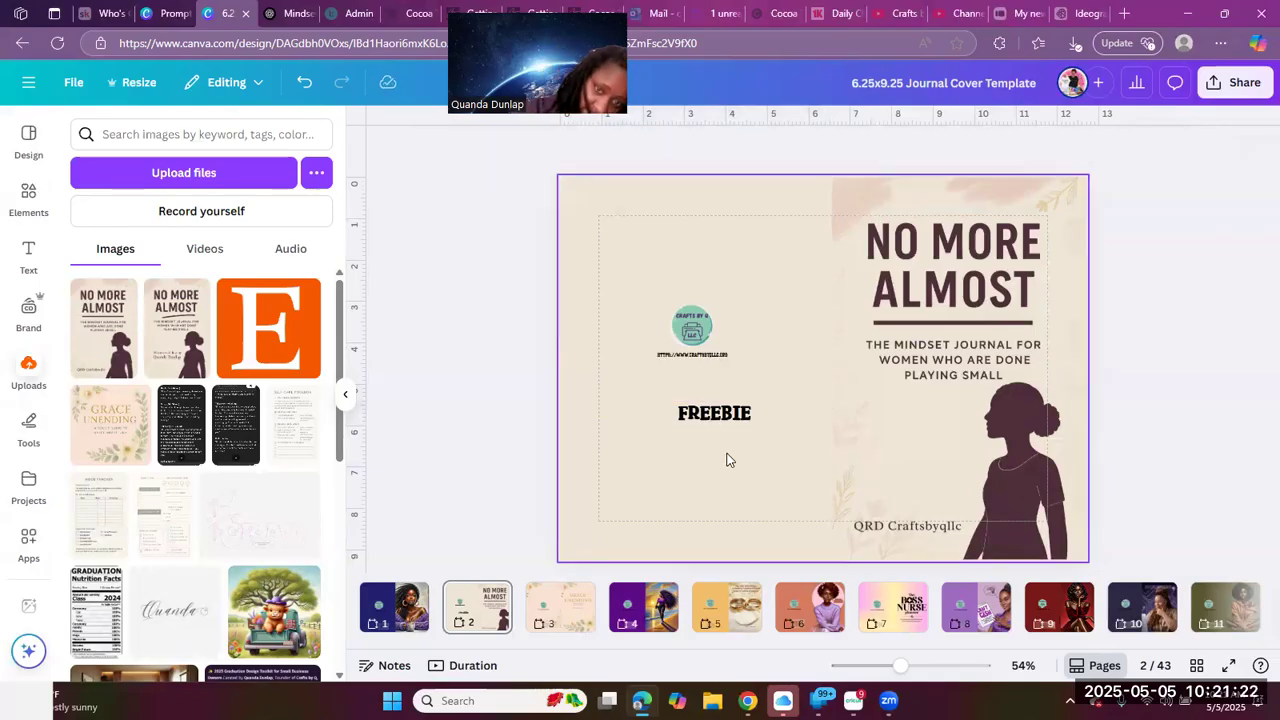
click(748, 417)
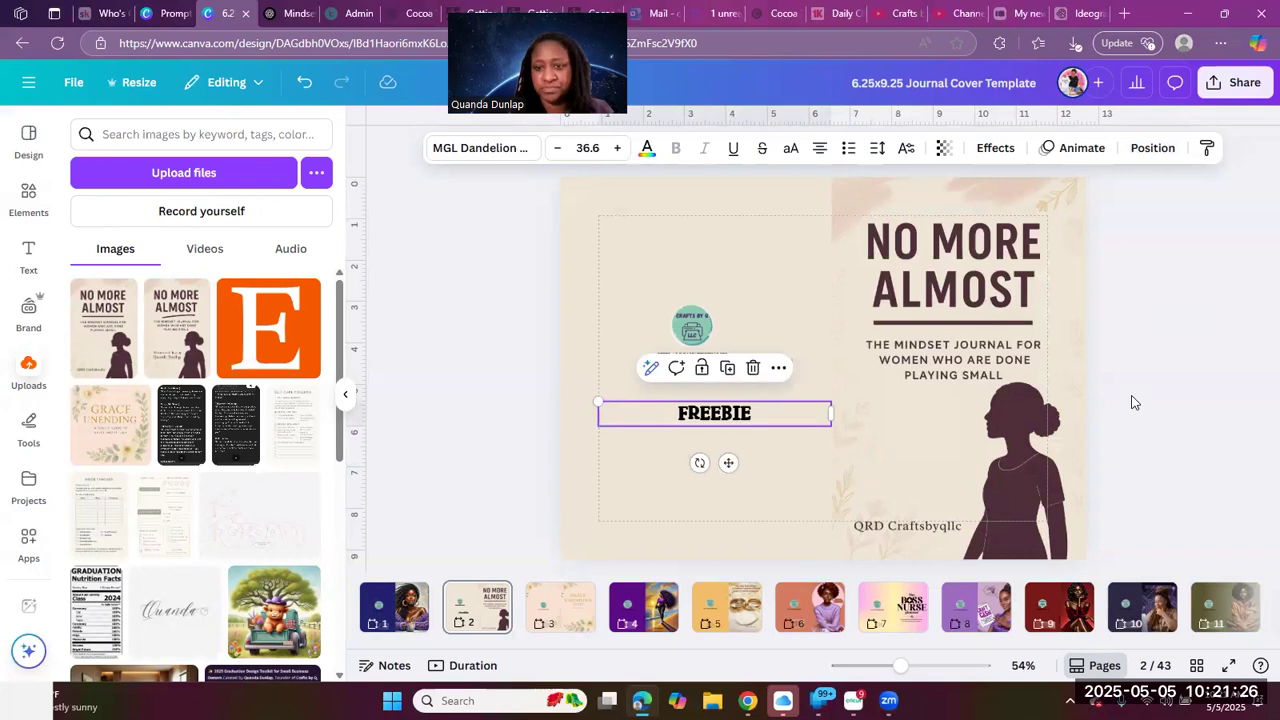
click(1083, 488)
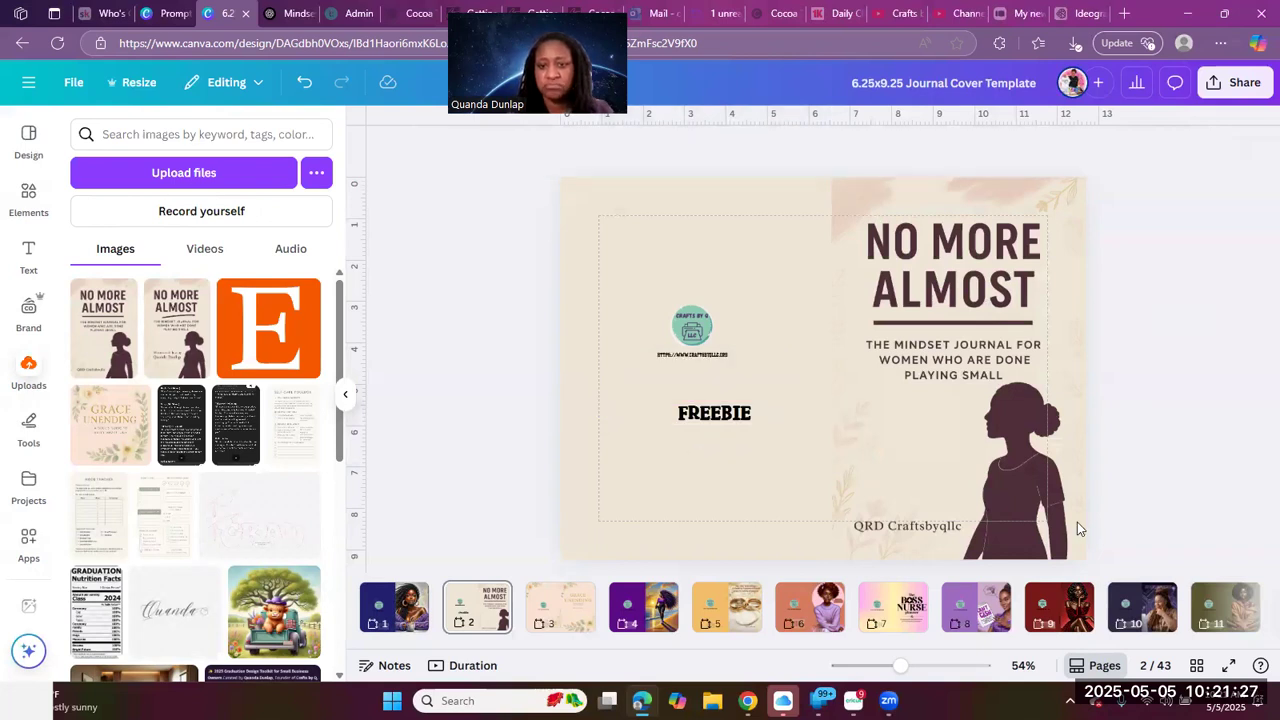
Center the logo and website group above the "FREEBIE" text and lock it completely
click(705, 330)
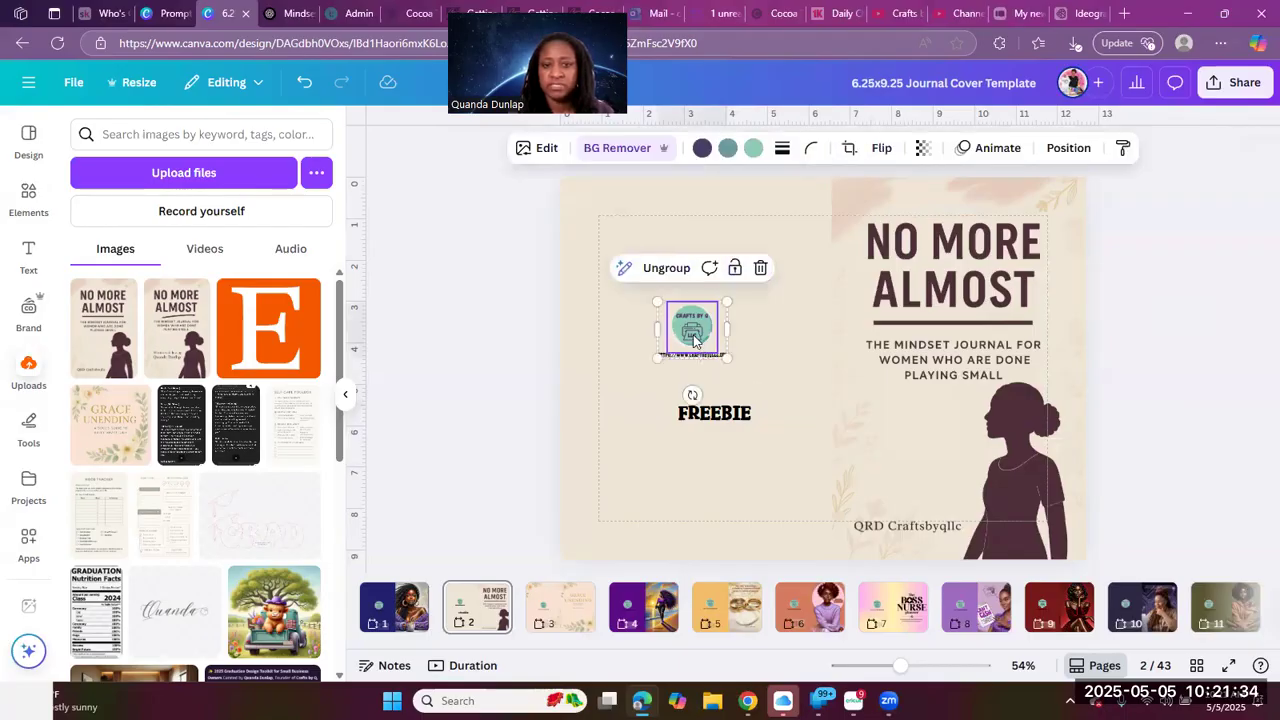
drag(693, 333, 716, 331)
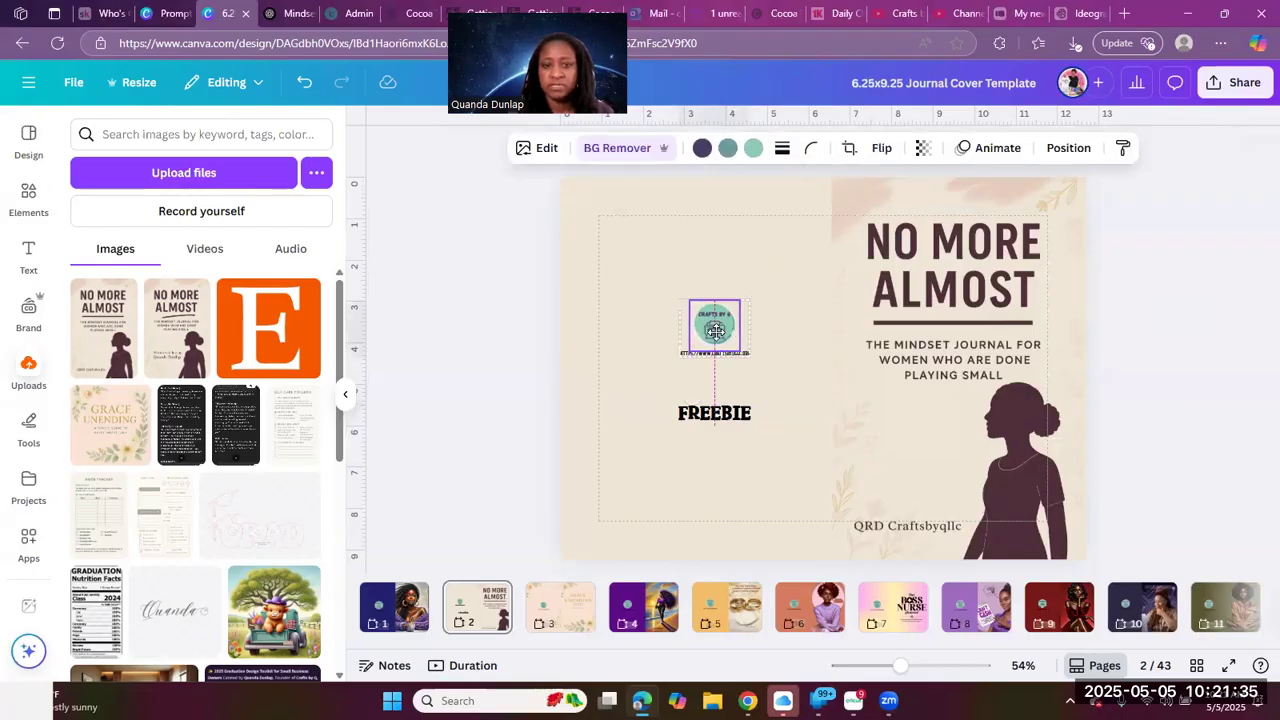
click(745, 275)
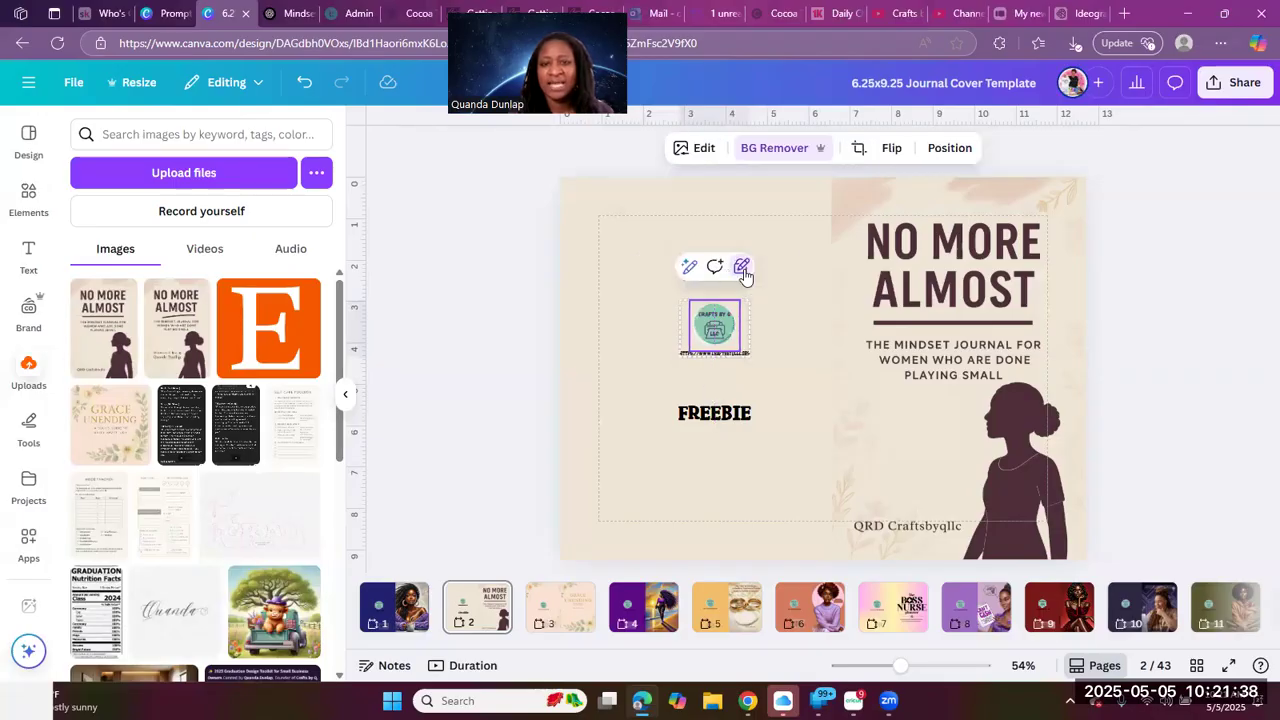
click(743, 268)
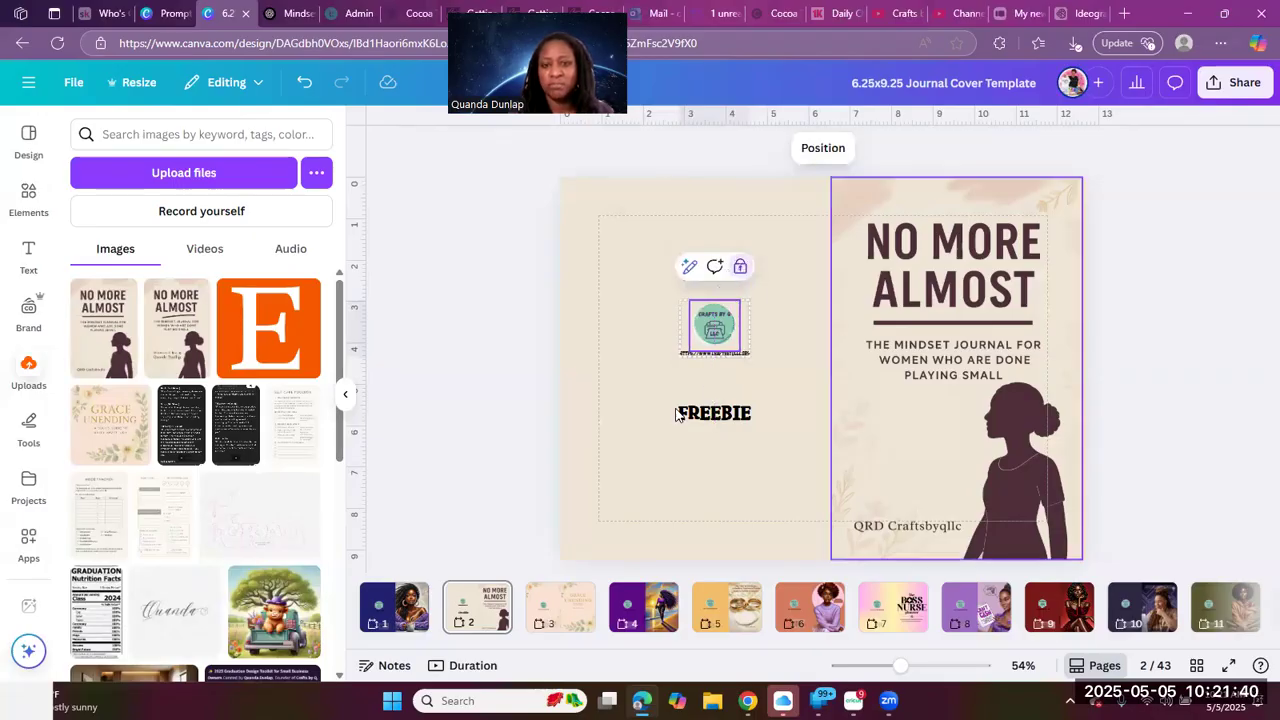
click(789, 390)
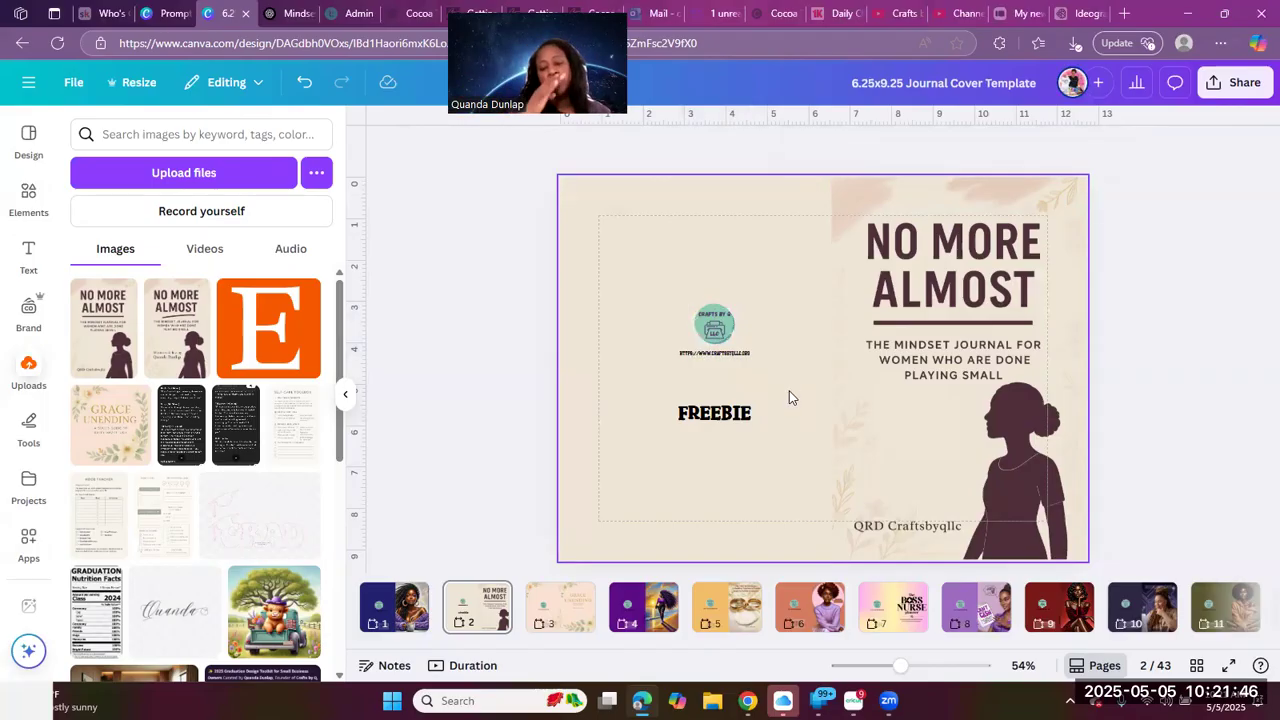
Unlock the logo and website group and delete it from the back cover
click(779, 160)
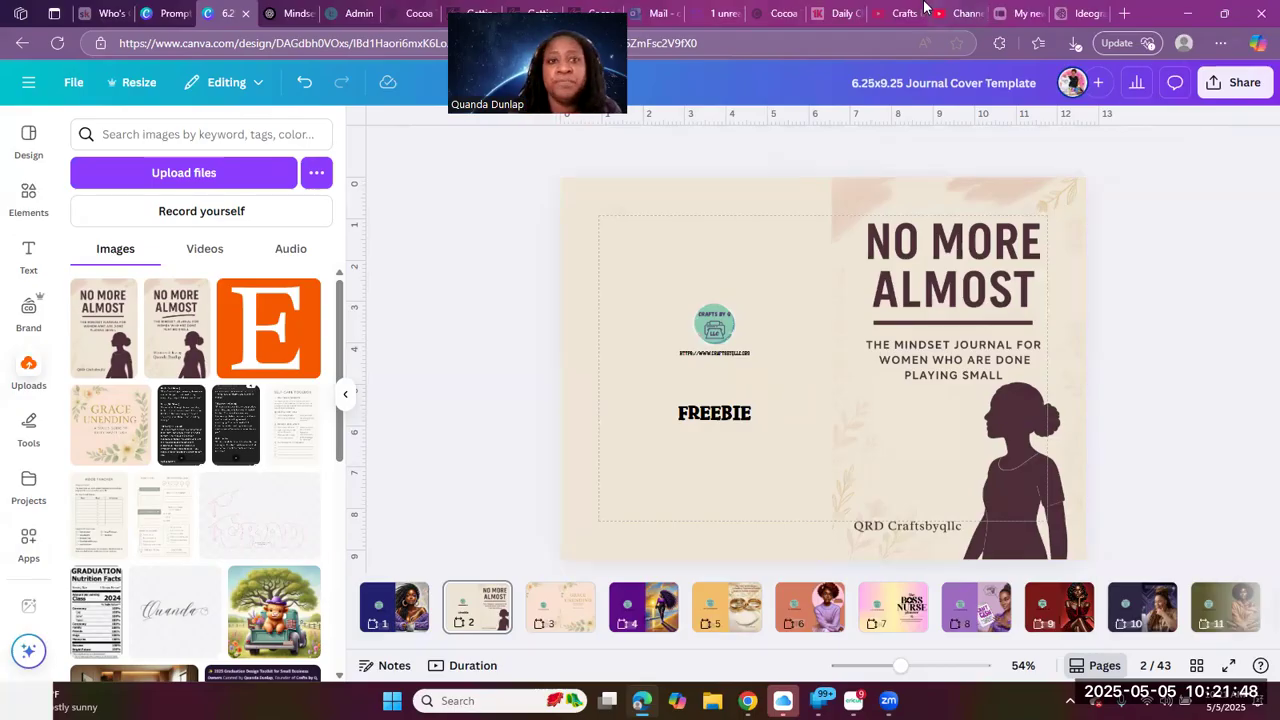
click(737, 303)
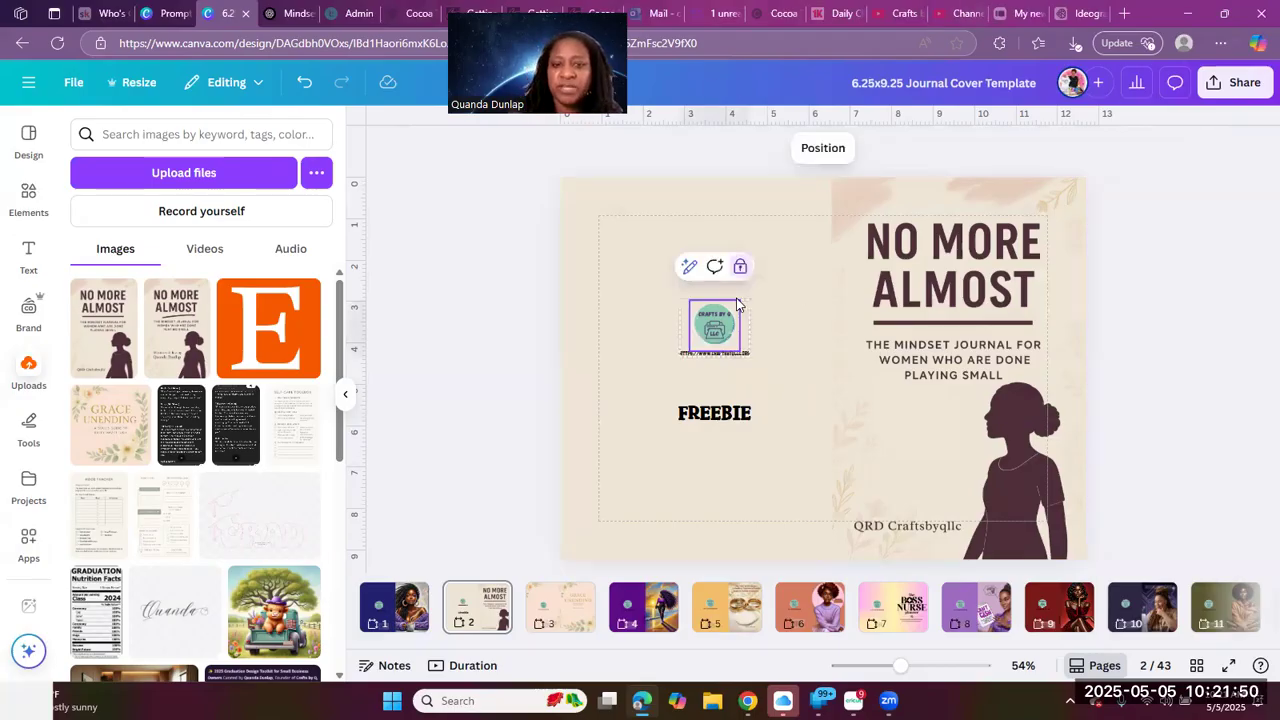
click(740, 268)
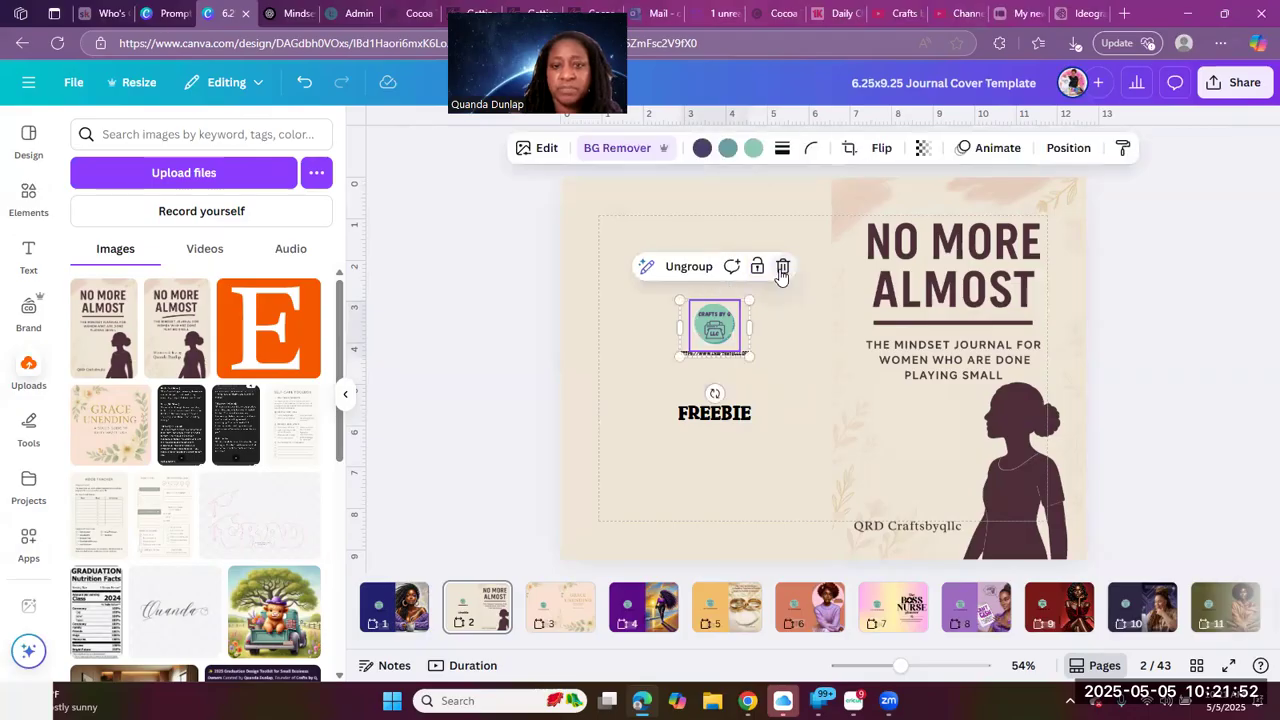
click(783, 268)
click(758, 324)
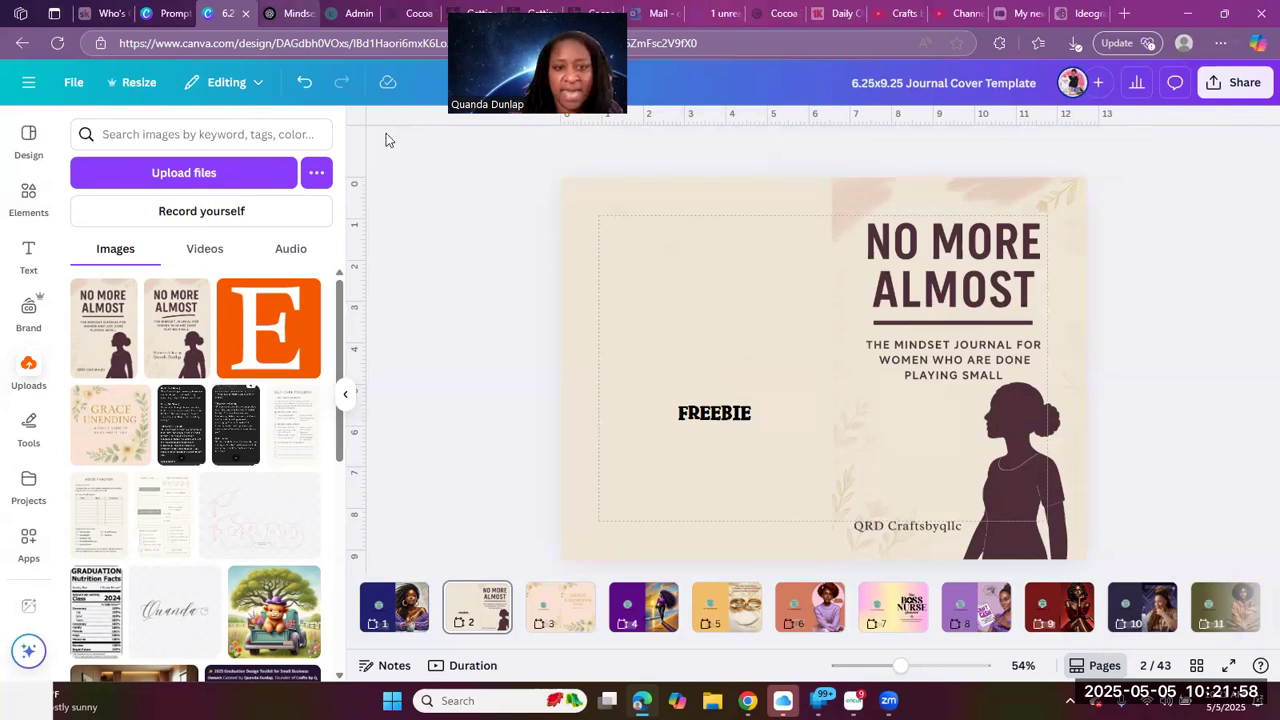
Copy the full Back Cover Description text from the ChatGPT conversation and paste it onto page 2 of the Canva cover design
key(ctrl+Tab)
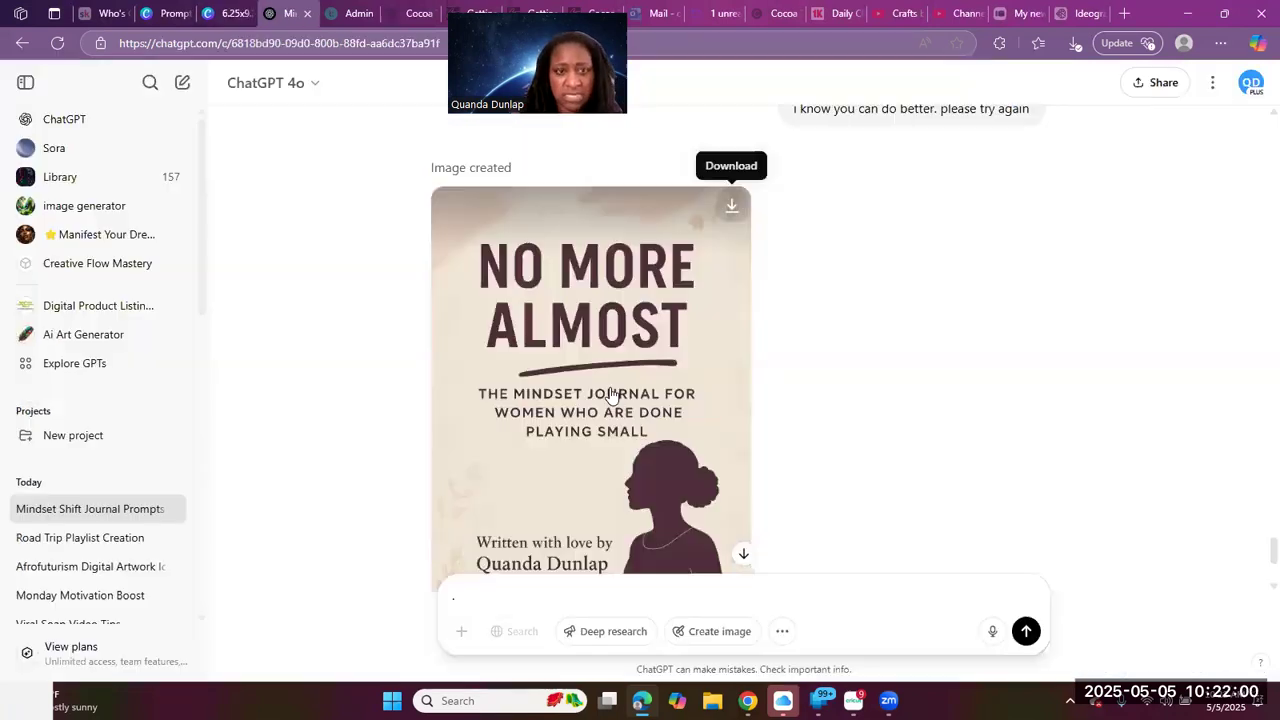
scroll(548, 400, down, 1)
scroll(637, 425, up, 5)
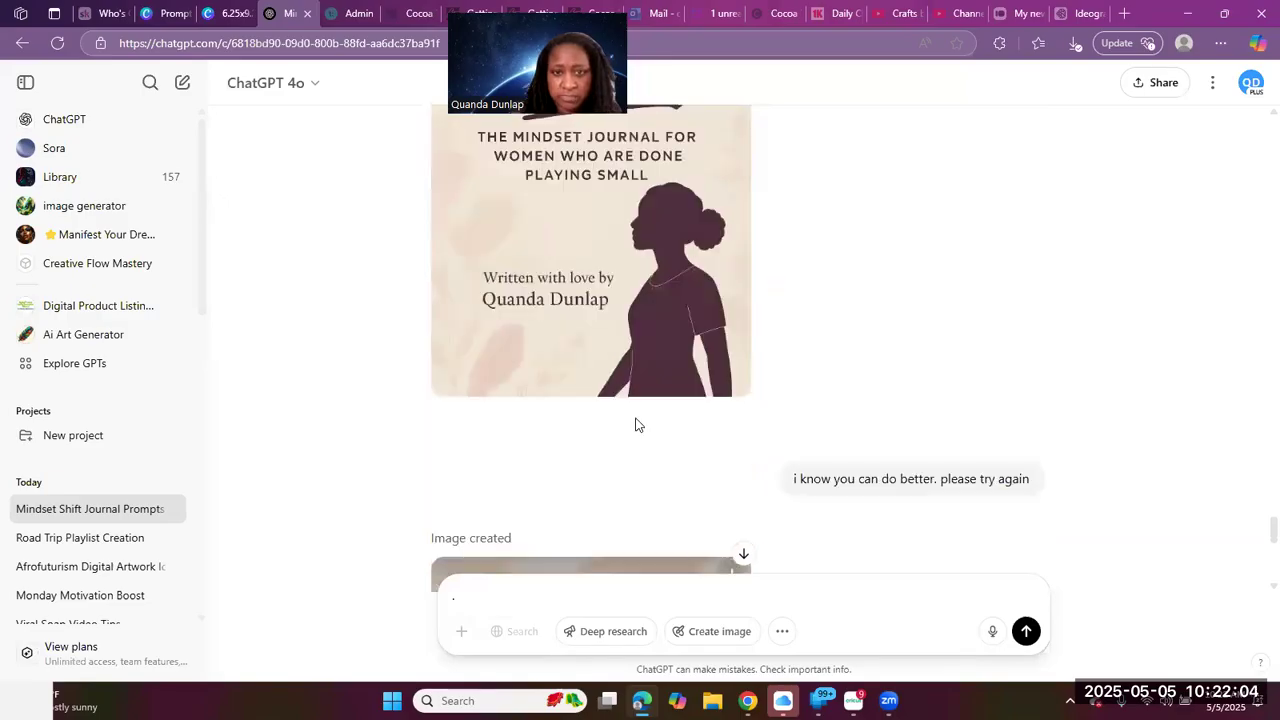
scroll(636, 425, up, 10)
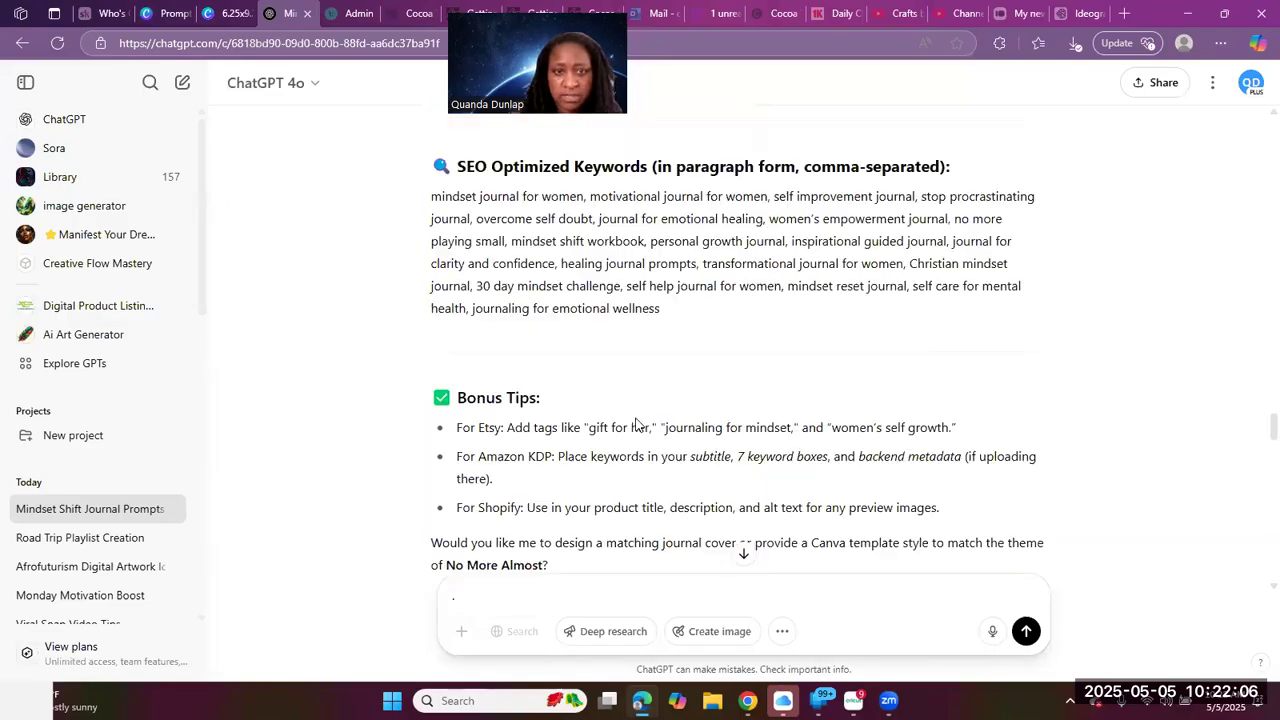
scroll(636, 425, up, 5)
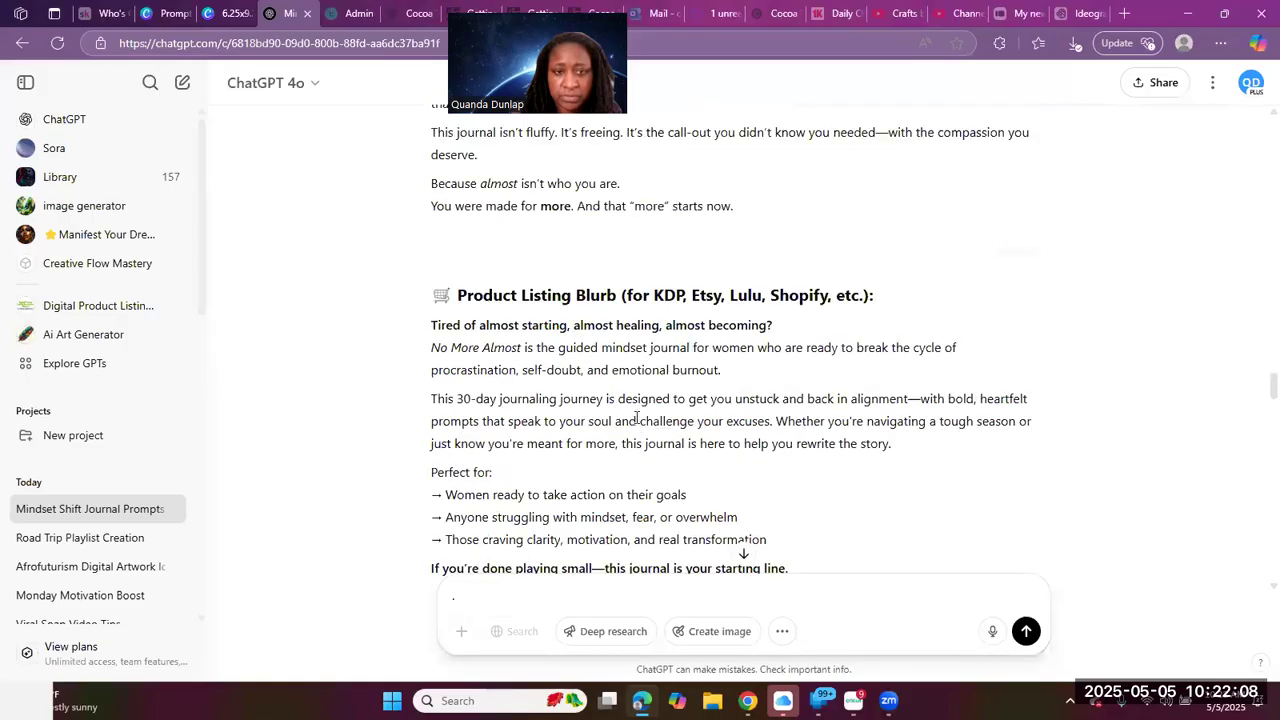
scroll(636, 418, up, 1)
scroll(648, 406, up, 4)
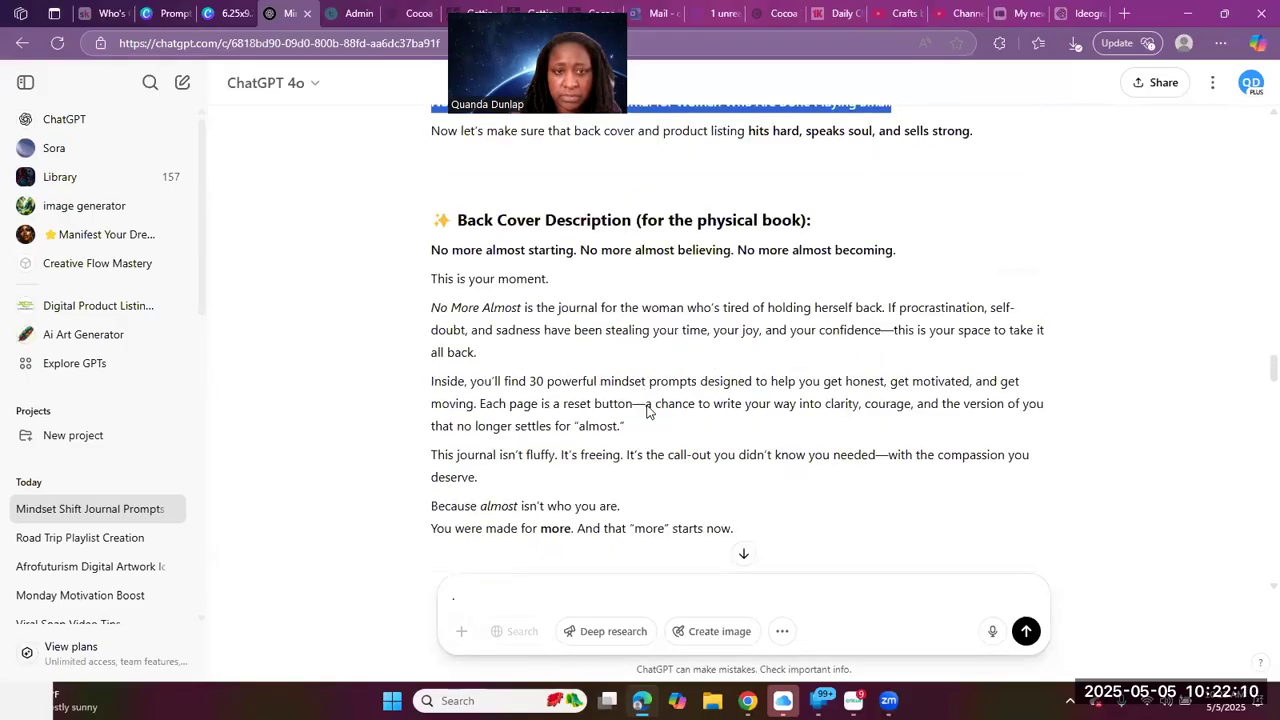
scroll(648, 410, up, 1)
scroll(737, 467, down, 1)
drag(737, 467, 433, 186)
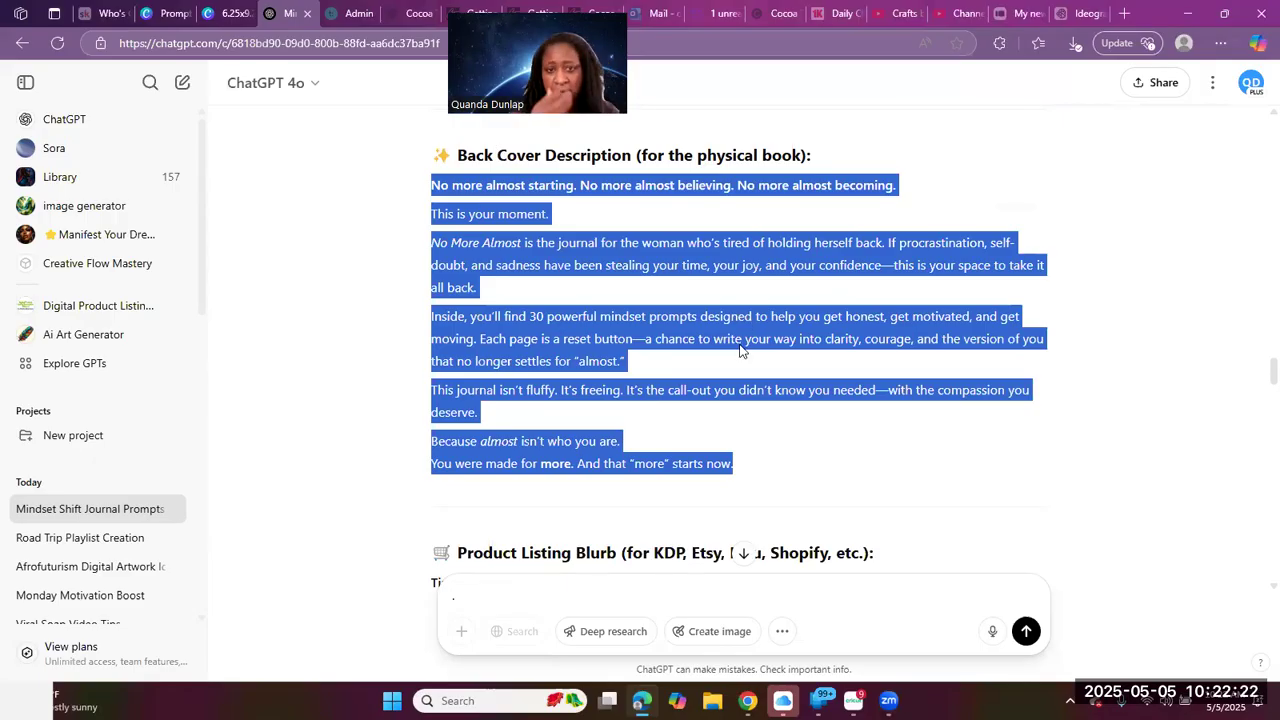
click(230, 14)
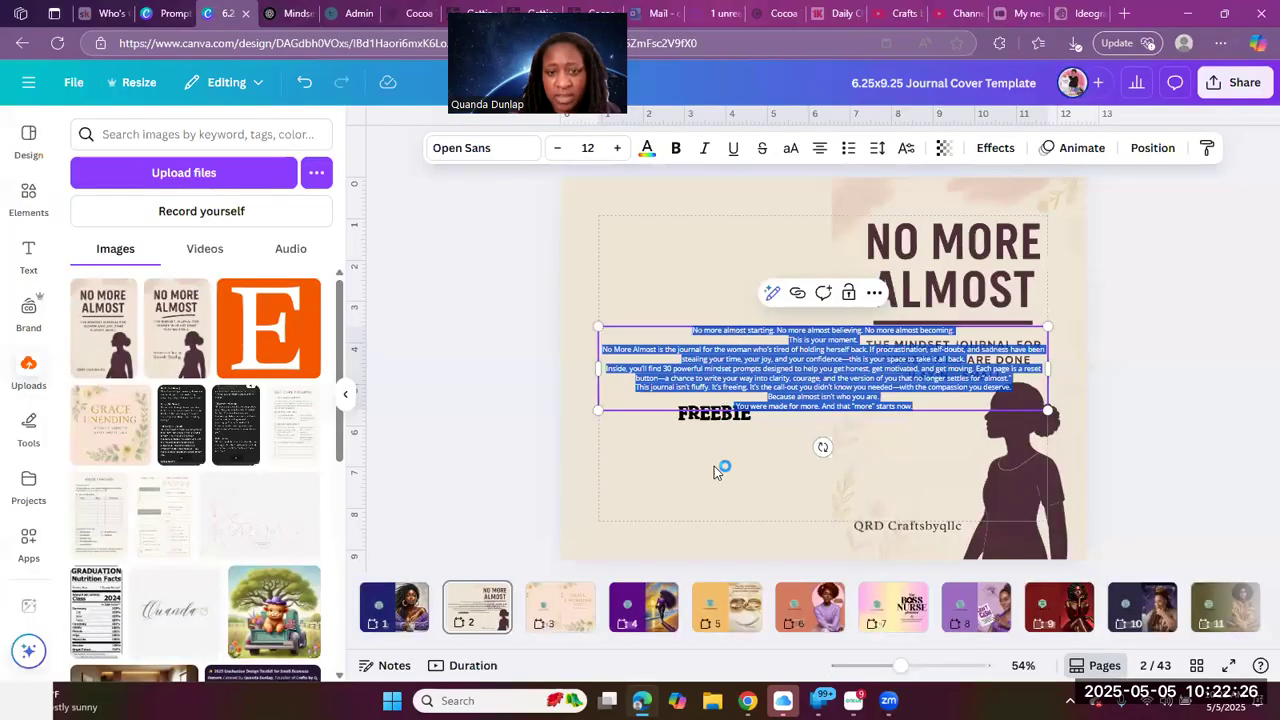
Move "FREEBIE" to the bottom margin of the back cover, and place the description at its top, narrowed to the back cover's width
click(720, 421)
drag(713, 496, 736, 526)
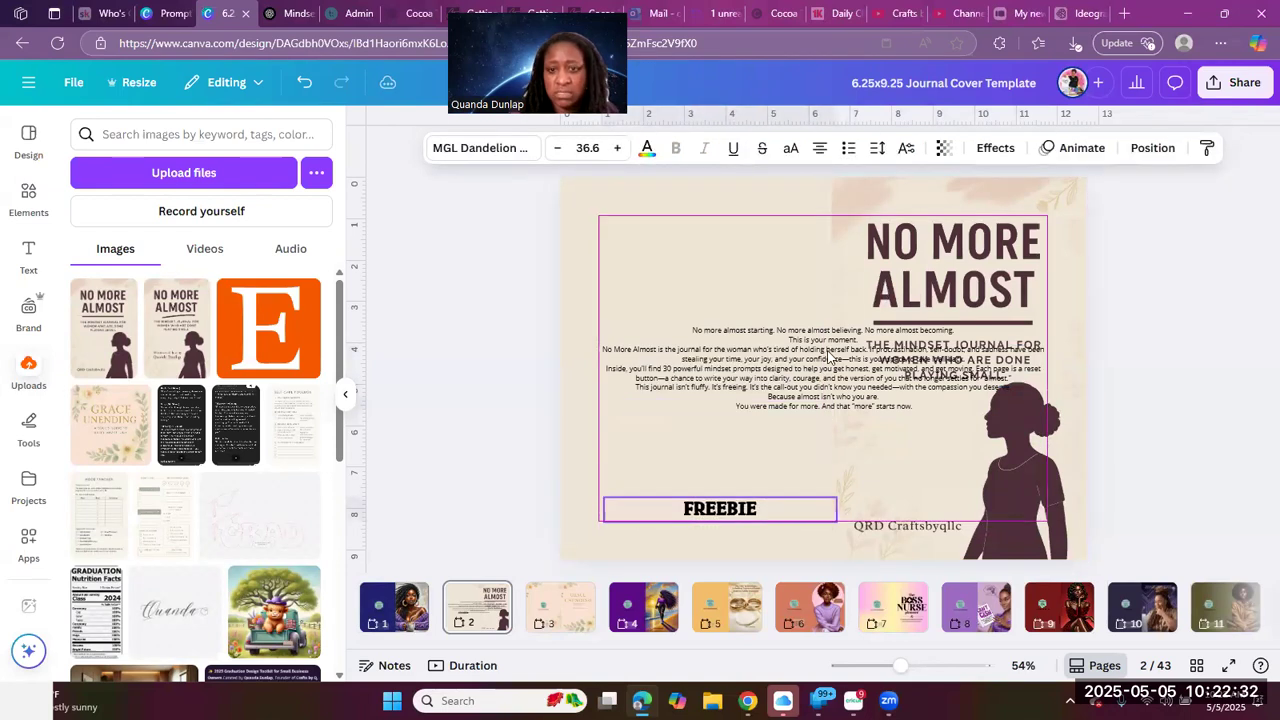
click(823, 253)
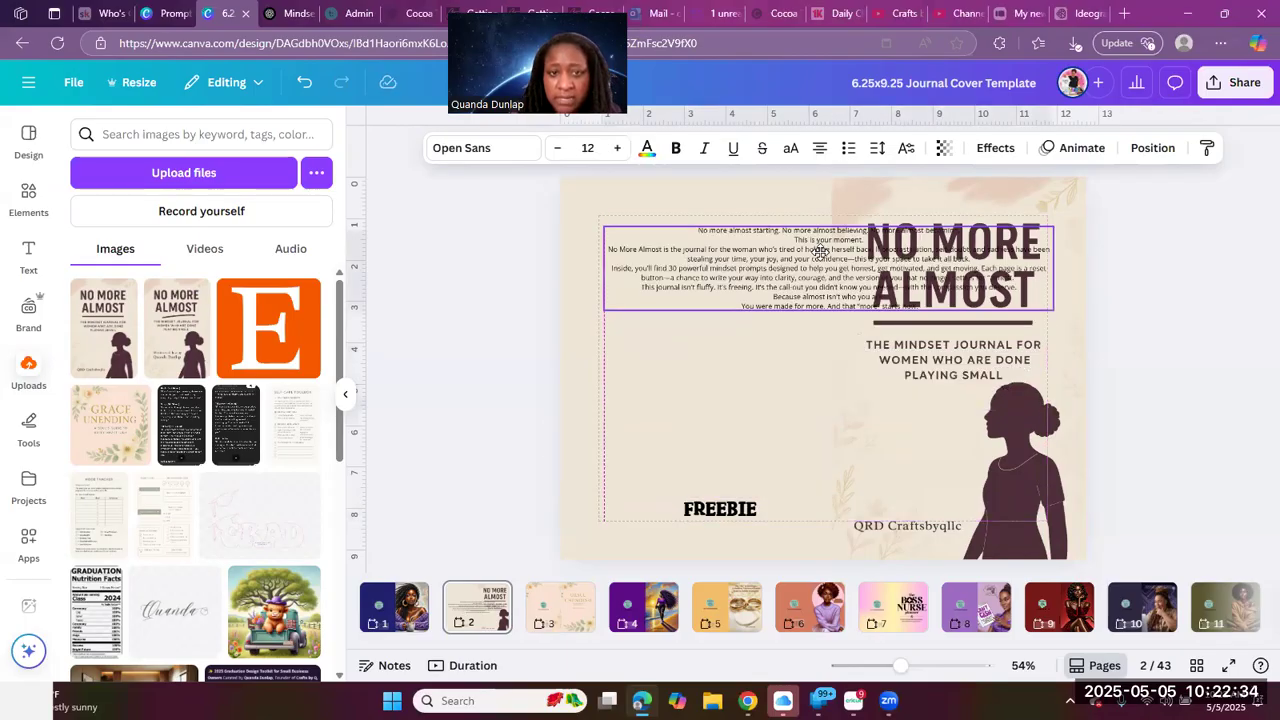
click(1049, 255)
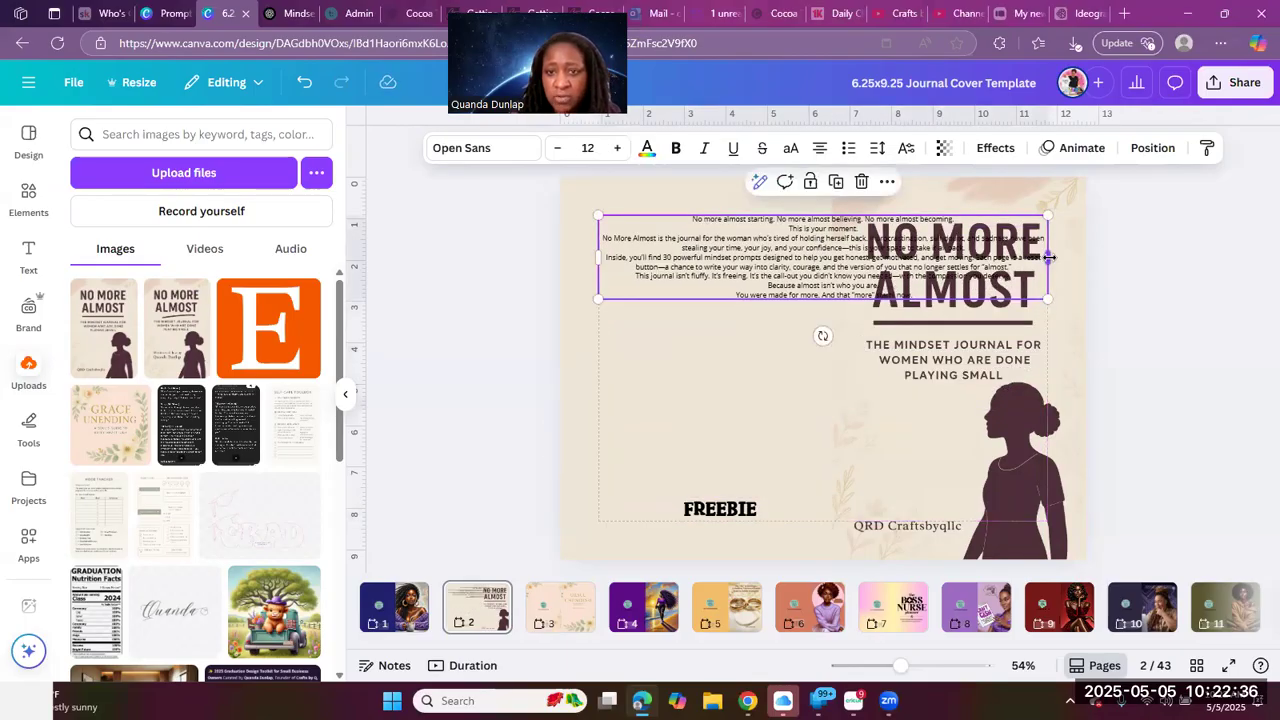
drag(1049, 257, 820, 265)
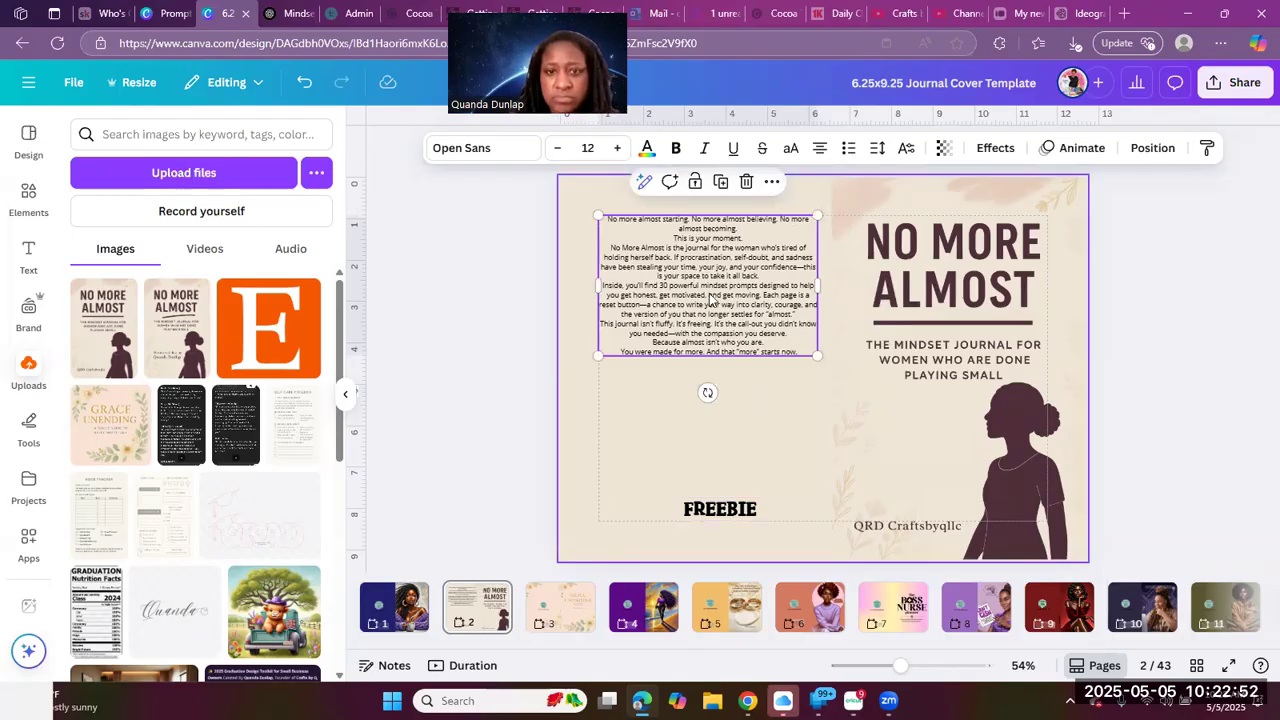
Enlarge the back cover description to font size 14
click(616, 149)
click(616, 149)
click(616, 149)
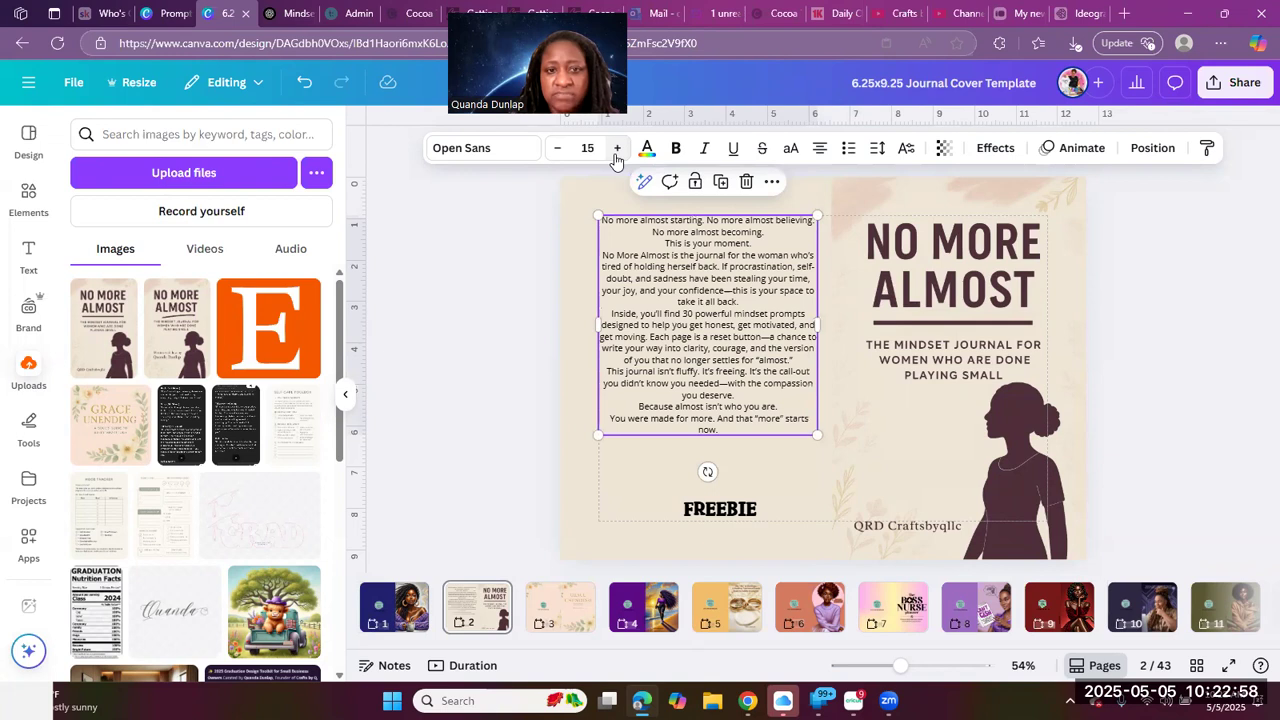
click(616, 149)
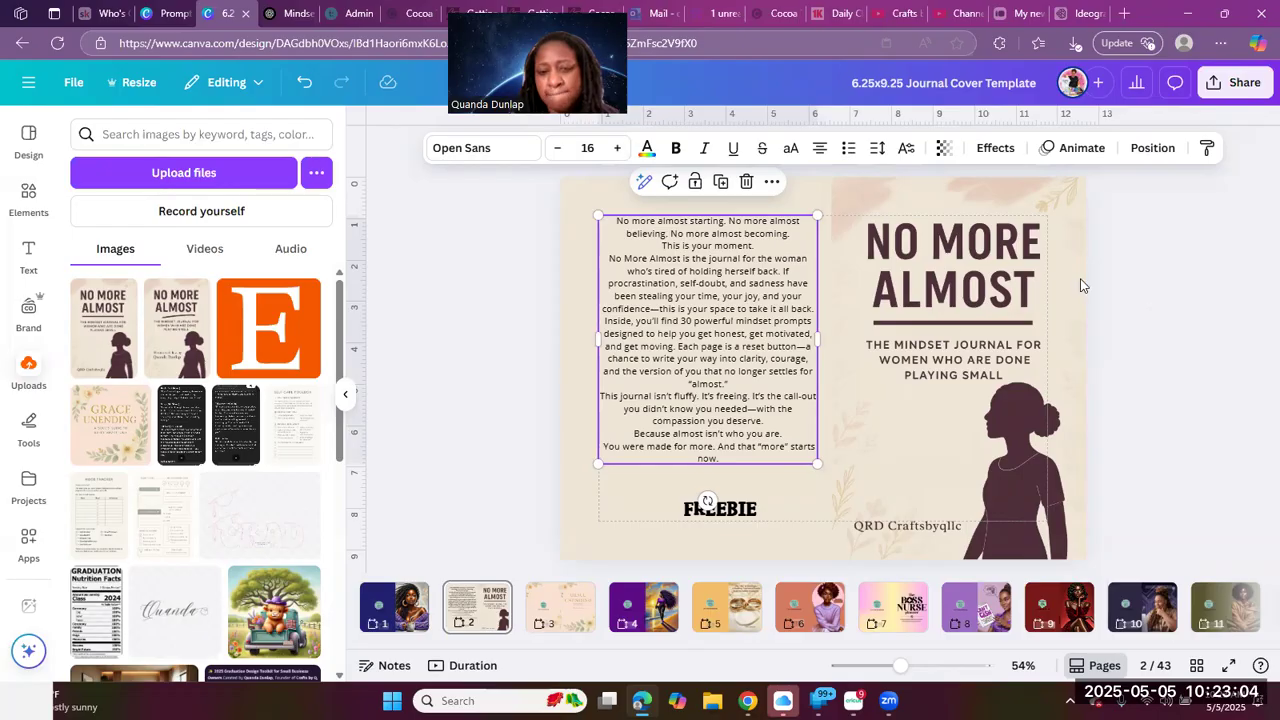
click(553, 149)
click(552, 150)
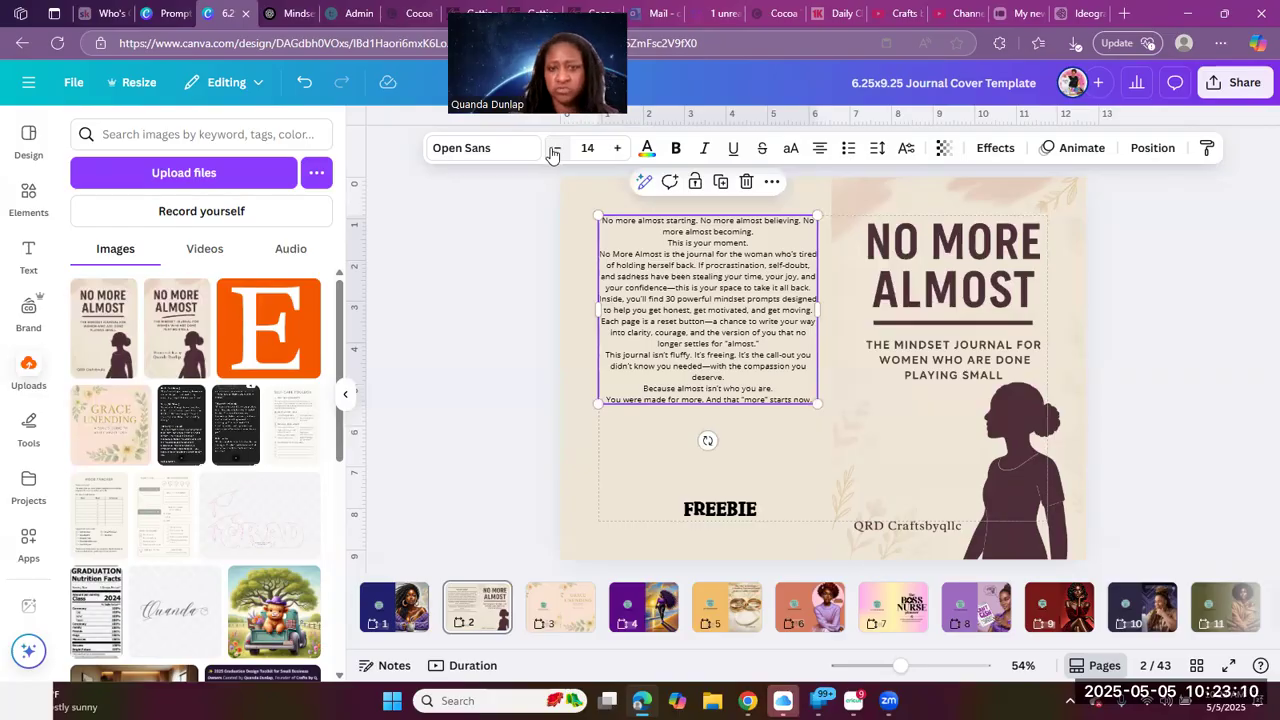
Bold the description's opening lines, from "No more almost starting." through "No more almost becoming."
click(770, 231)
click(747, 234)
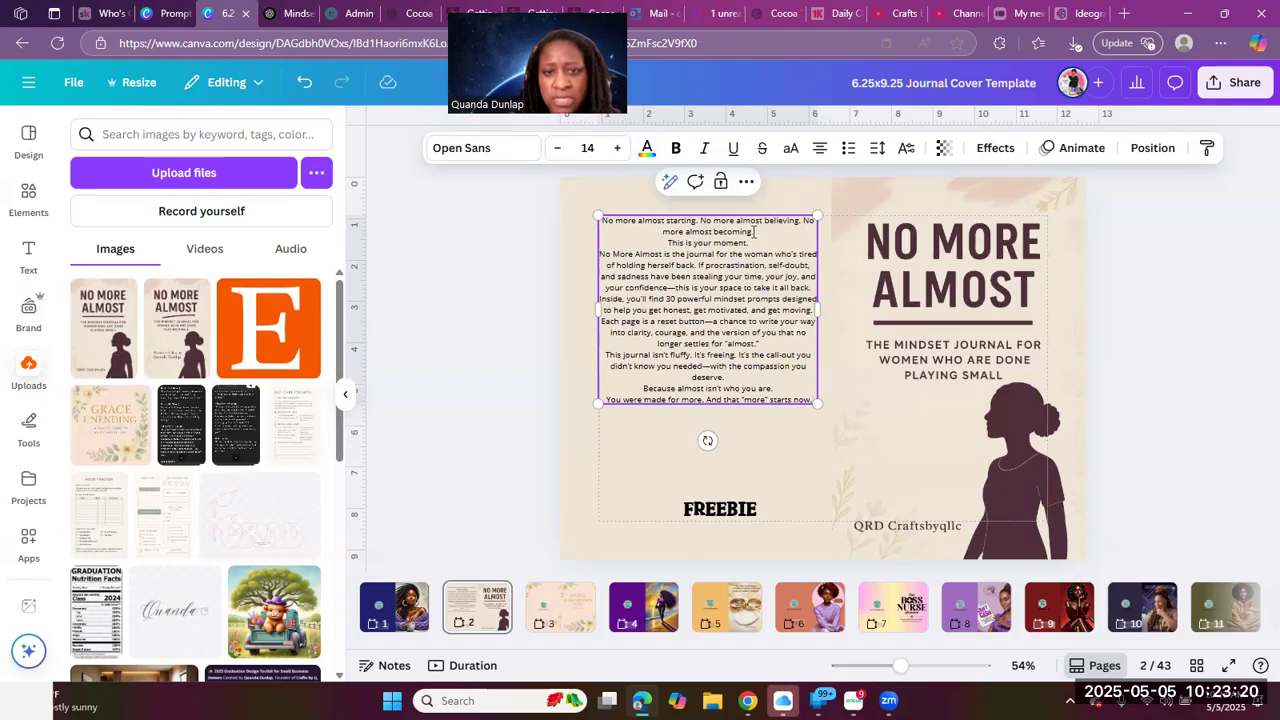
drag(755, 230, 604, 220)
click(677, 148)
Insert blank lines in the description after "No more almost becoming.", after "settles for 'almost.'" and after "compassion you deserve."
click(772, 235)
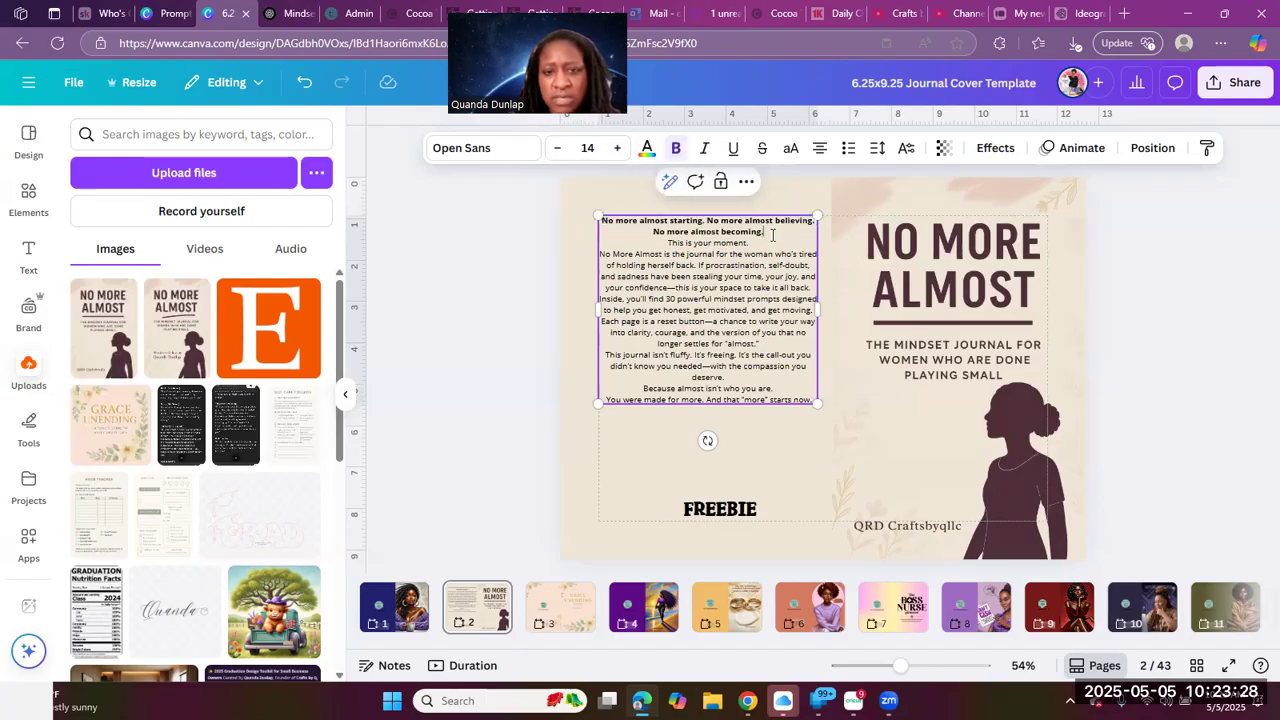
key(Return)
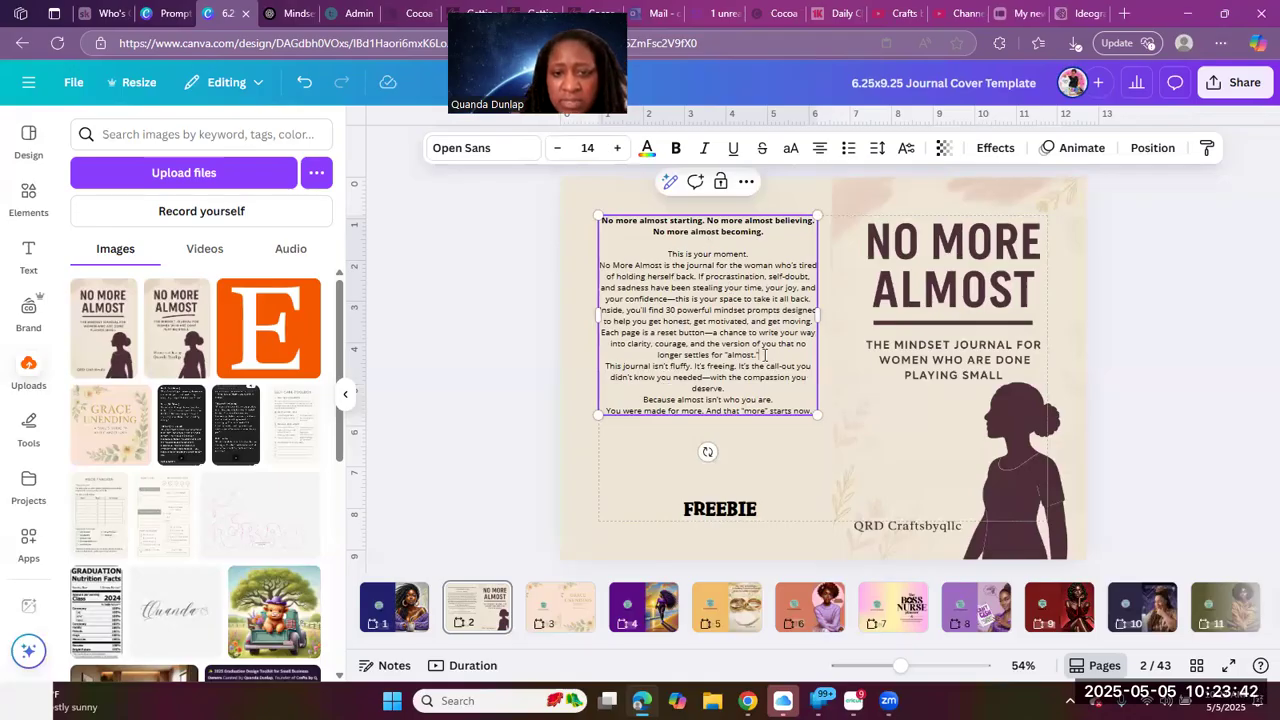
key(Return)
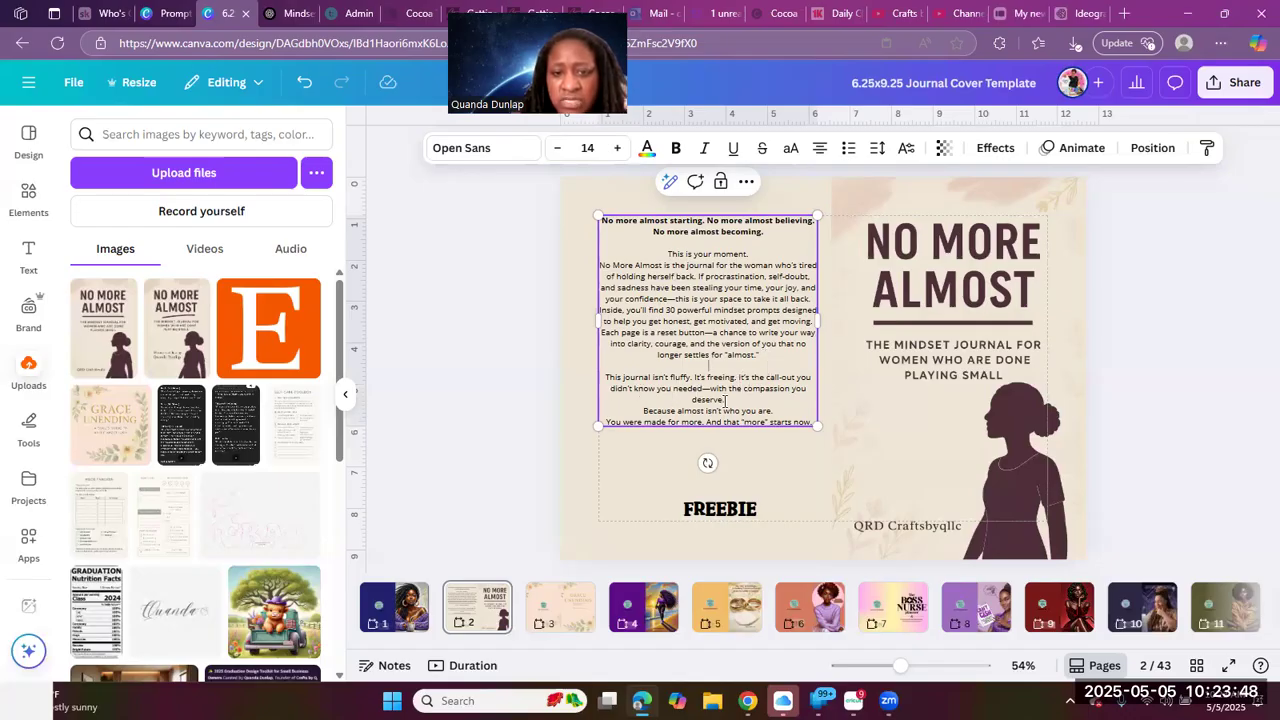
click(730, 400)
key(Return)
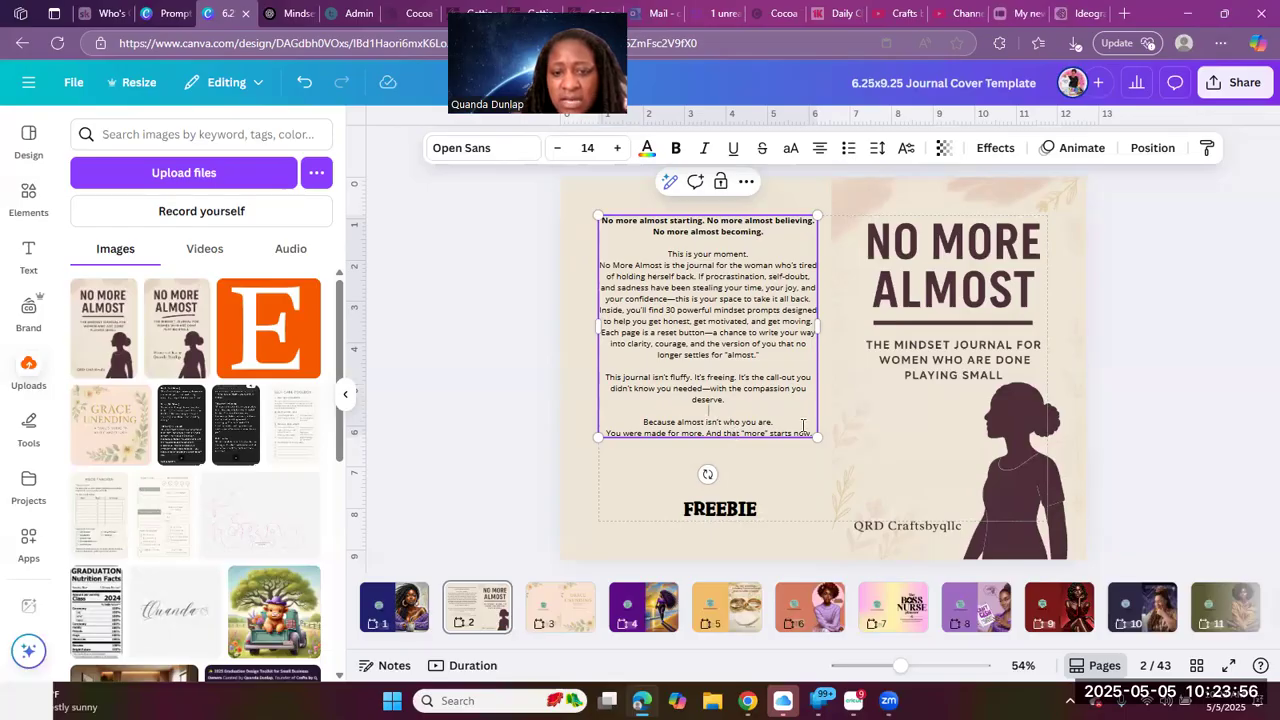
Bold the closing line "You were made for more. And that "more" starts now." and set it to size 13
drag(814, 434, 568, 451)
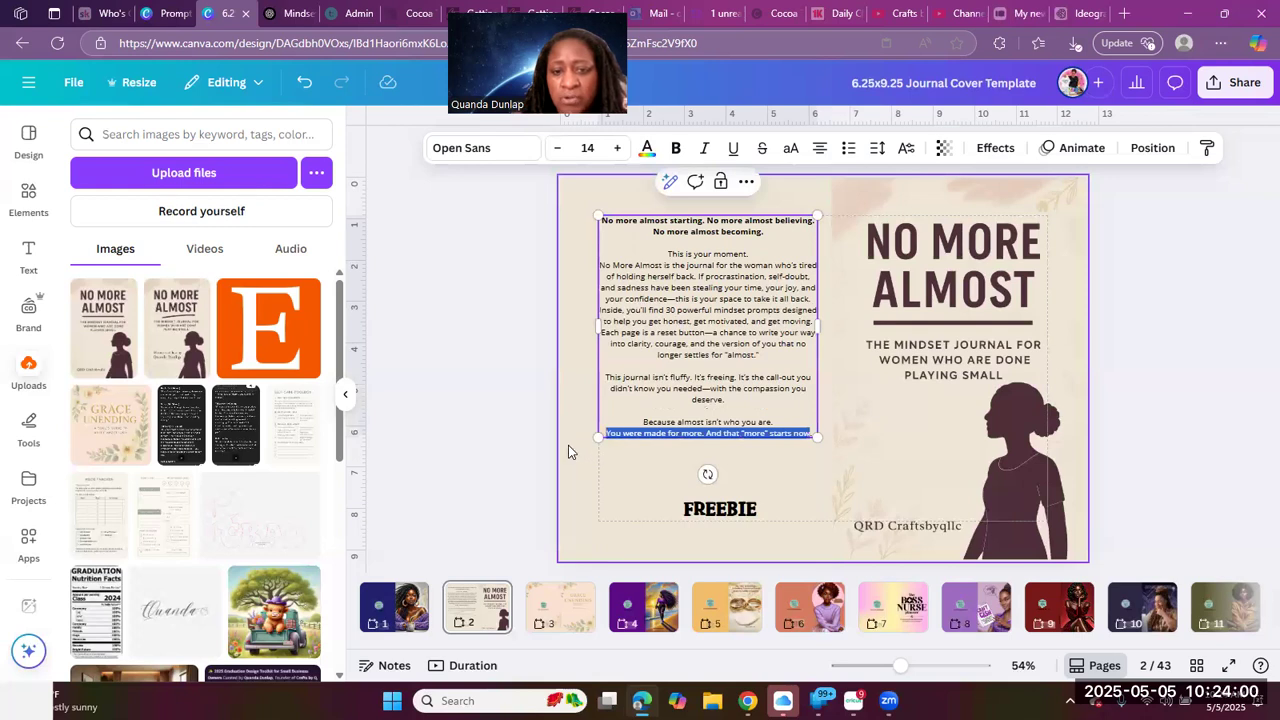
click(676, 149)
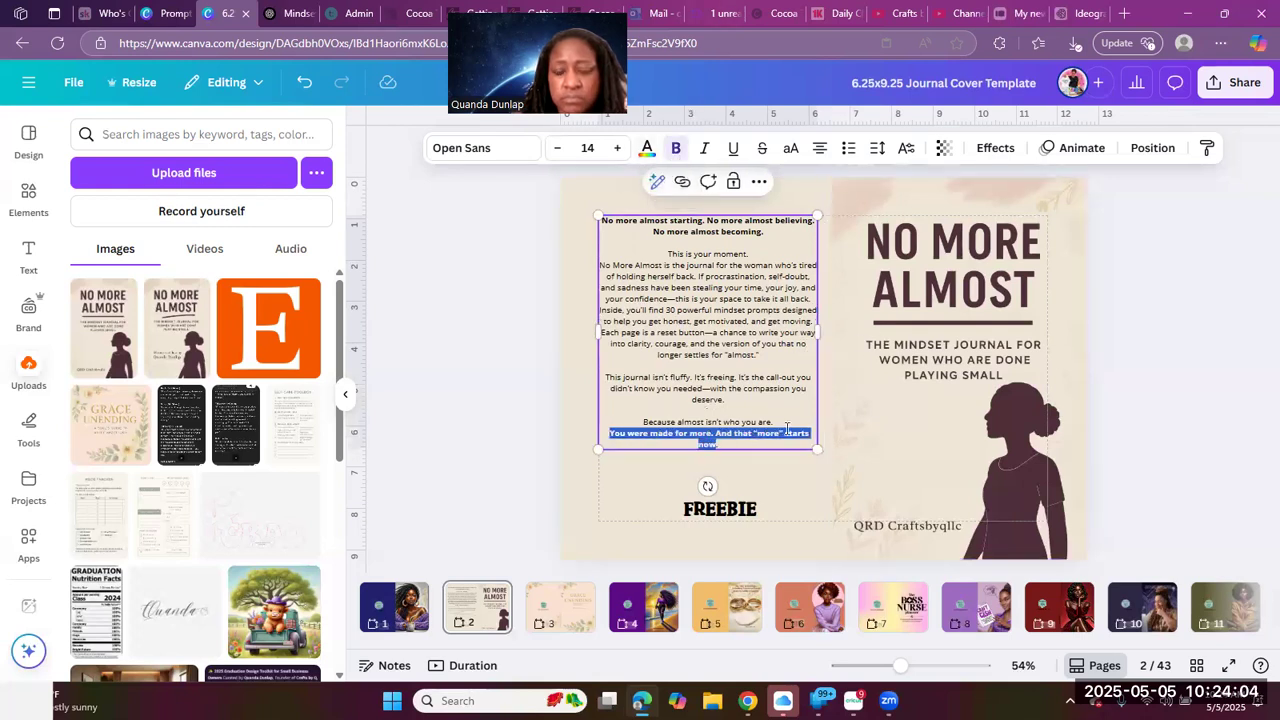
click(557, 148)
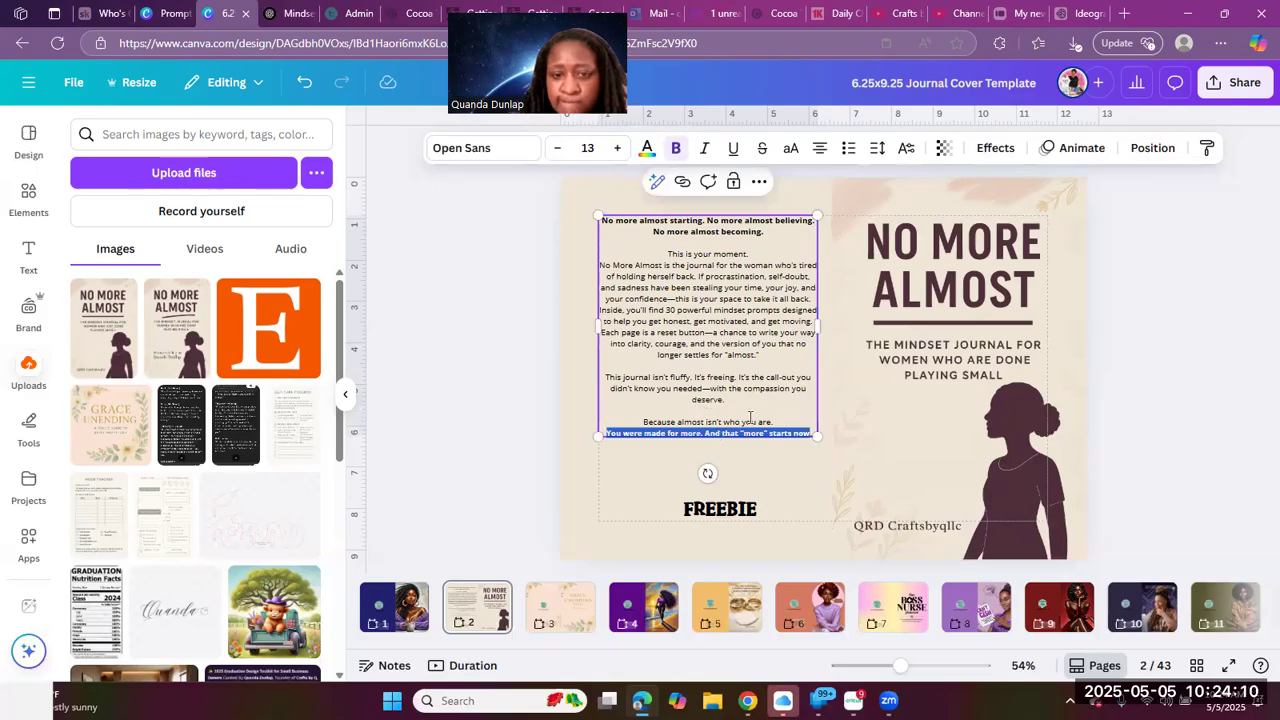
click(770, 409)
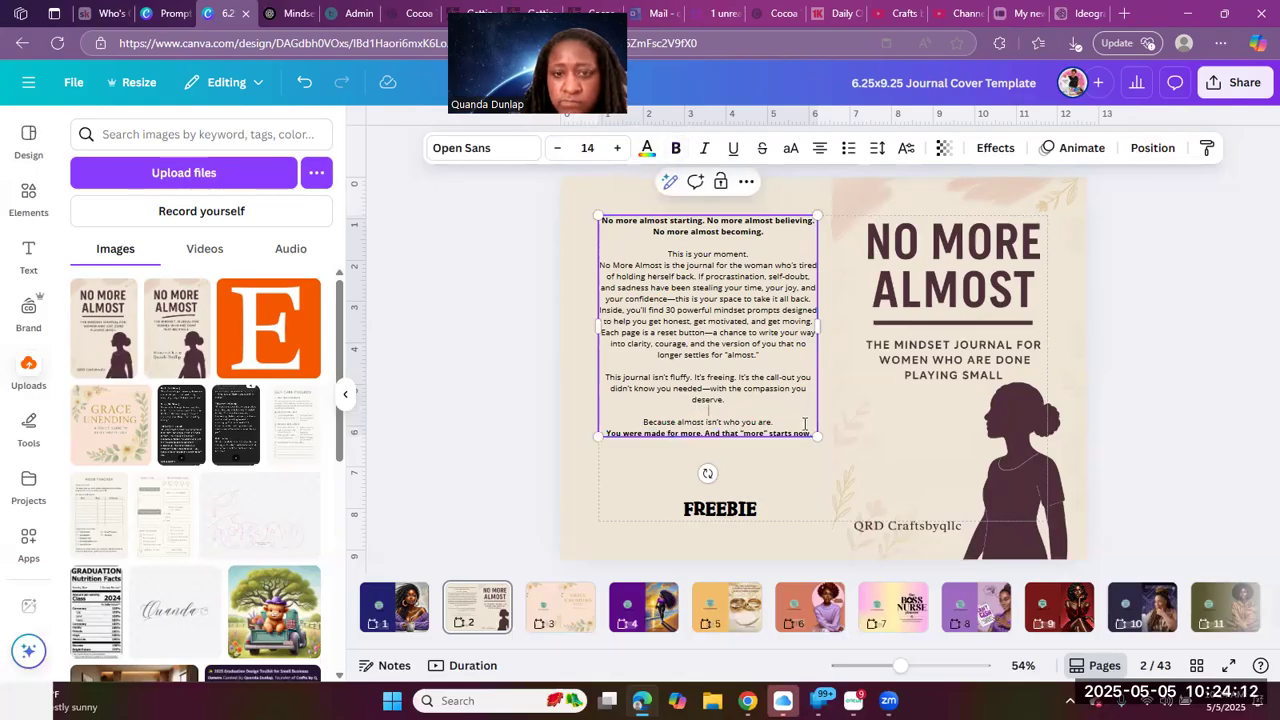
click(1155, 267)
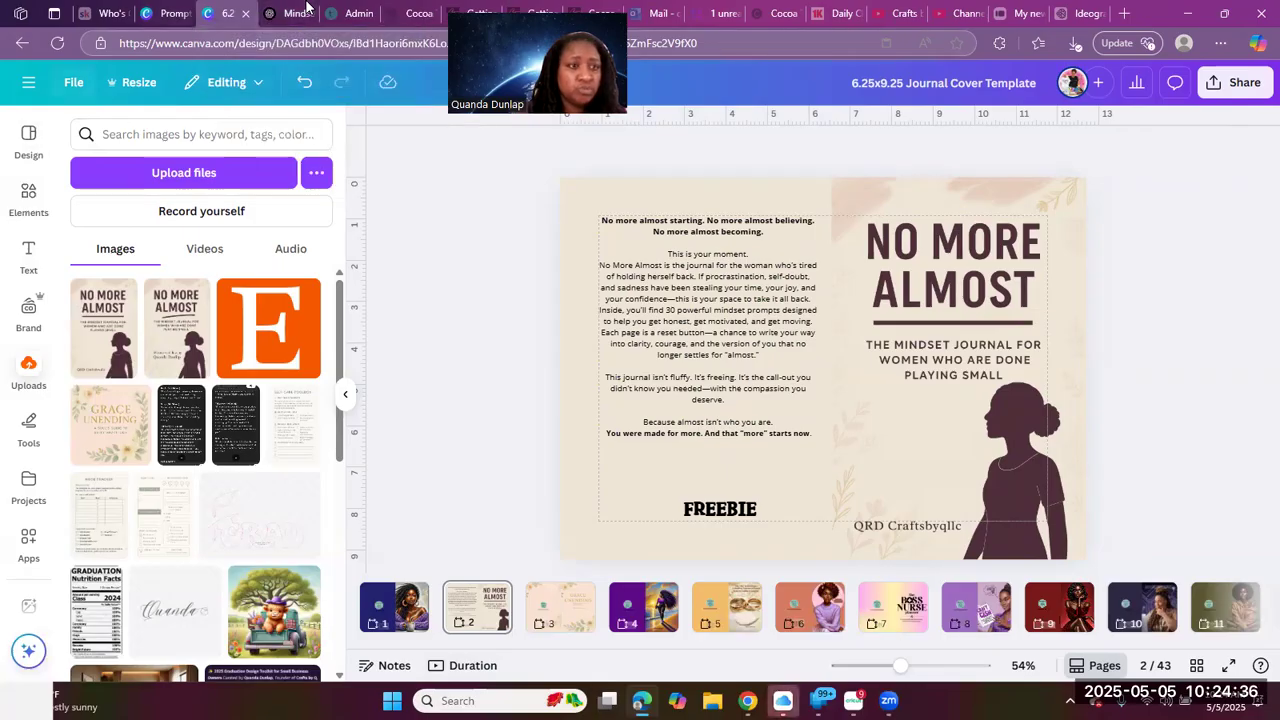
Open the "No More Almost Journal" design from the recent designs and bring up the page options for page 1
click(28, 82)
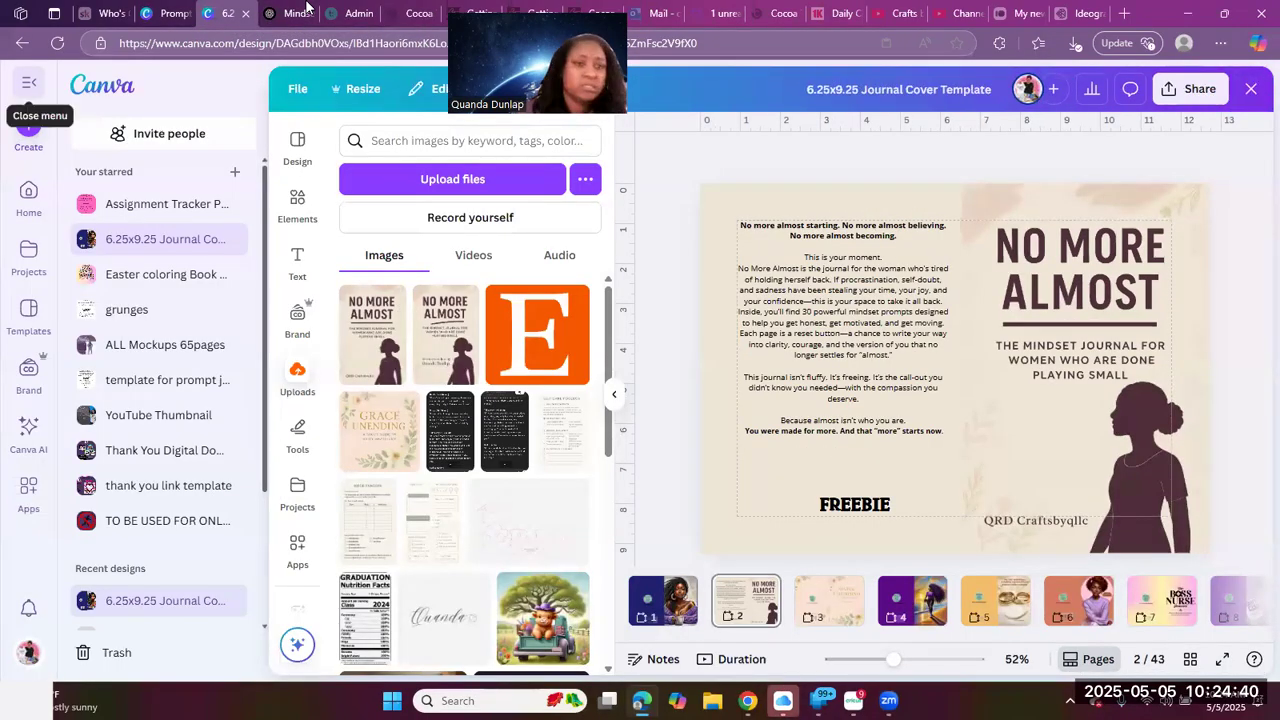
scroll(158, 340, down, 1)
scroll(158, 345, down, 3)
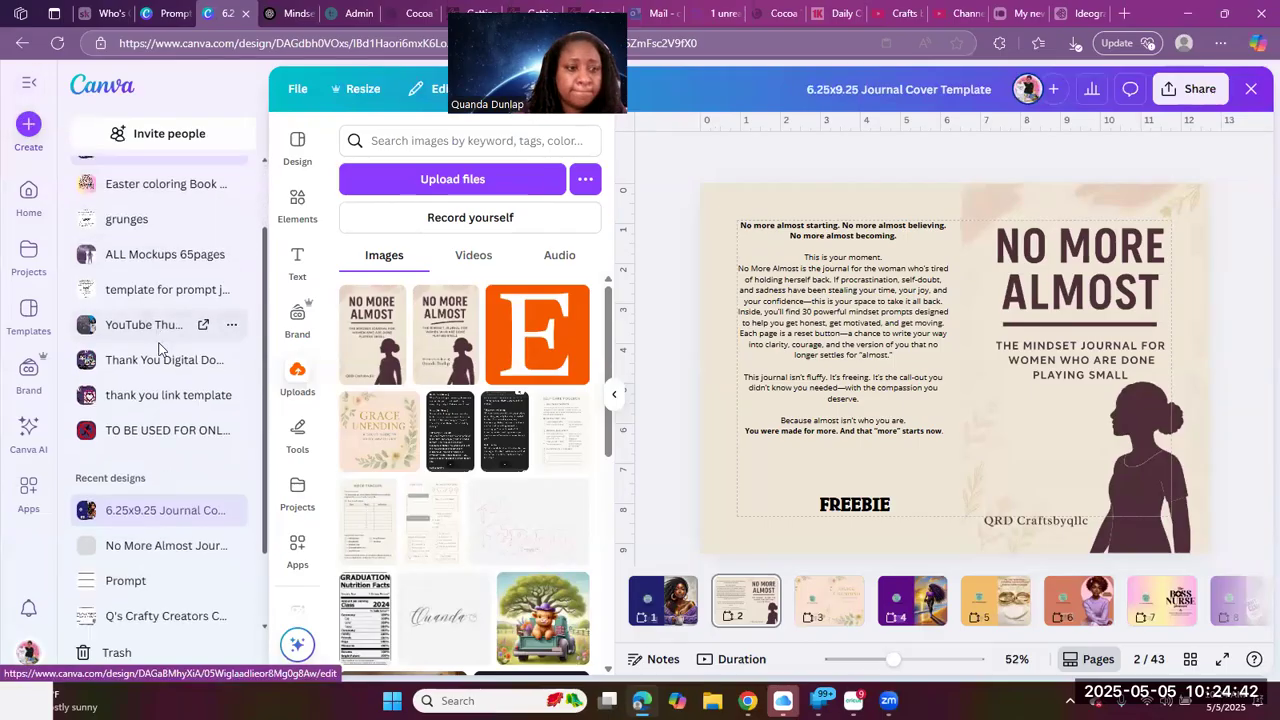
click(126, 448)
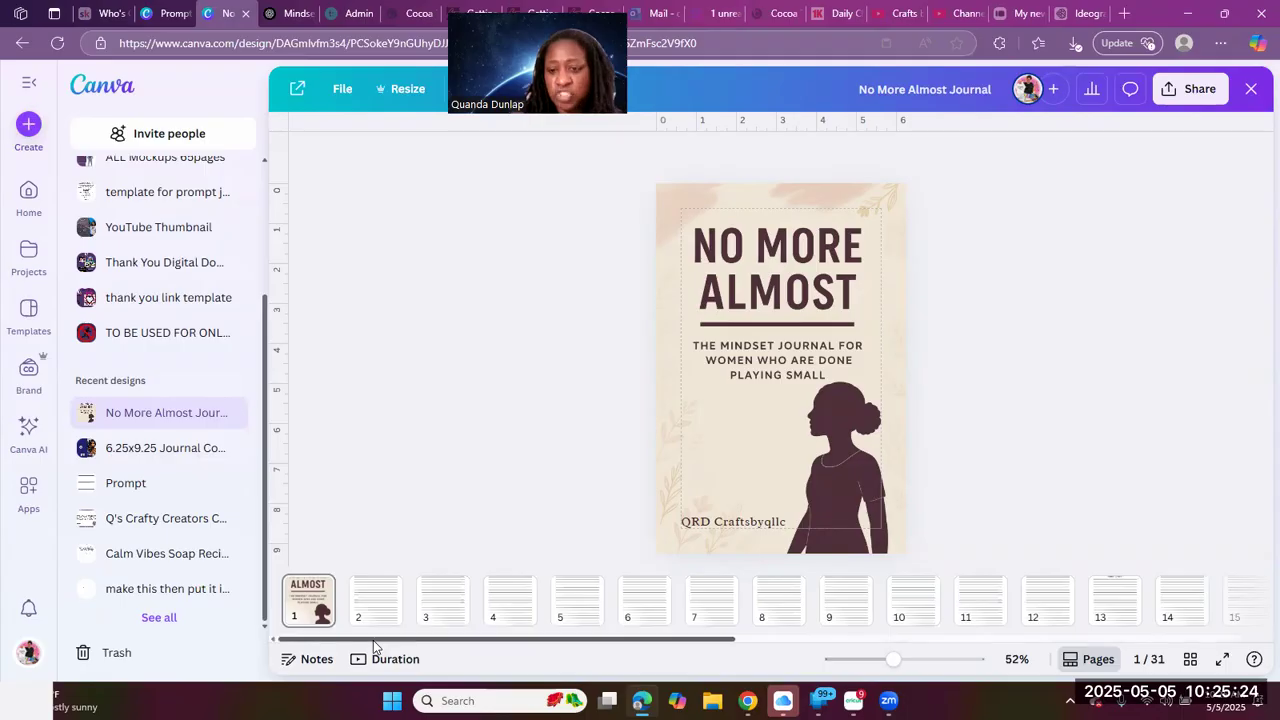
mouse_move(322, 594)
click(322, 594)
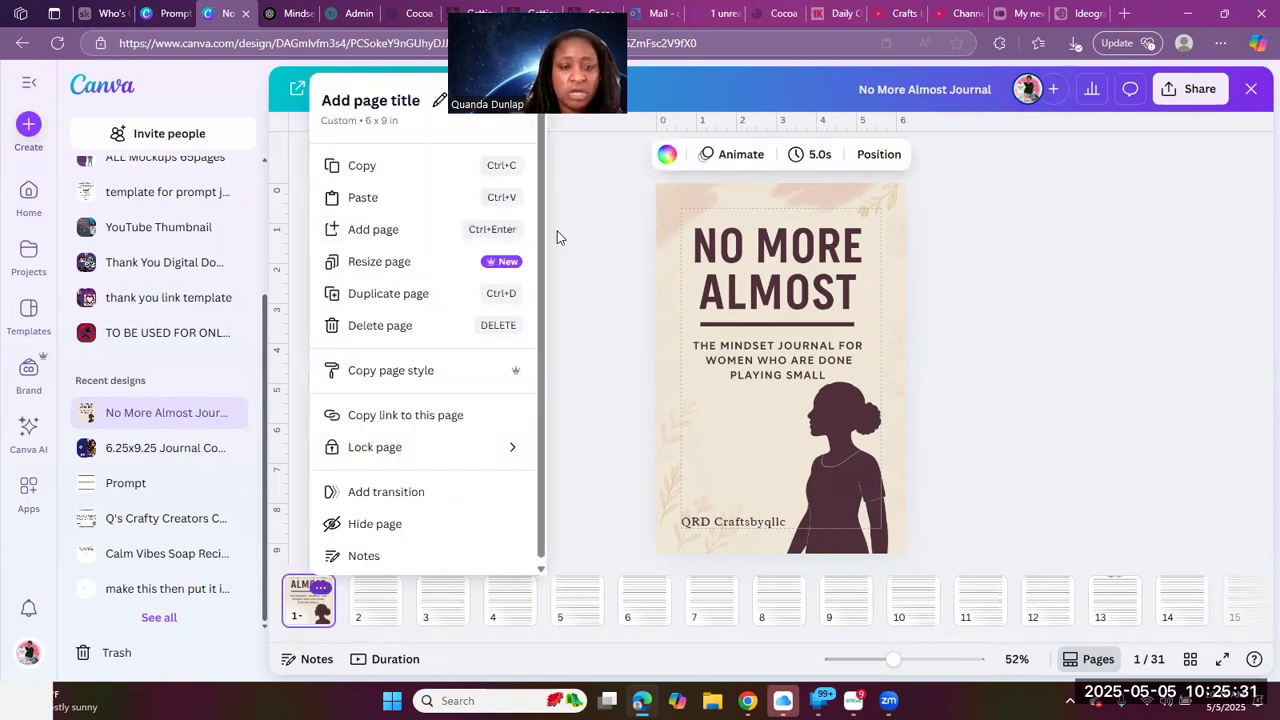
Open the starred "template for prompt journal" design for editing and select the thank-you page's text group
scroll(160, 330, up, 2)
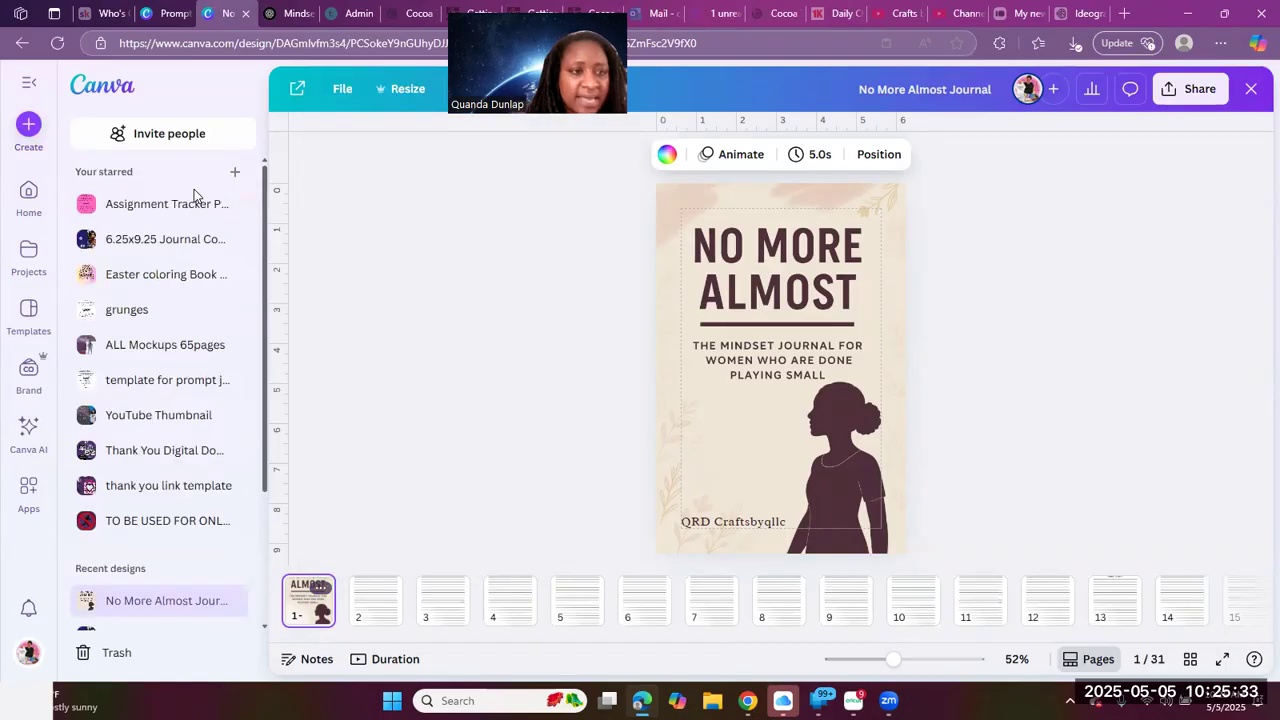
click(153, 383)
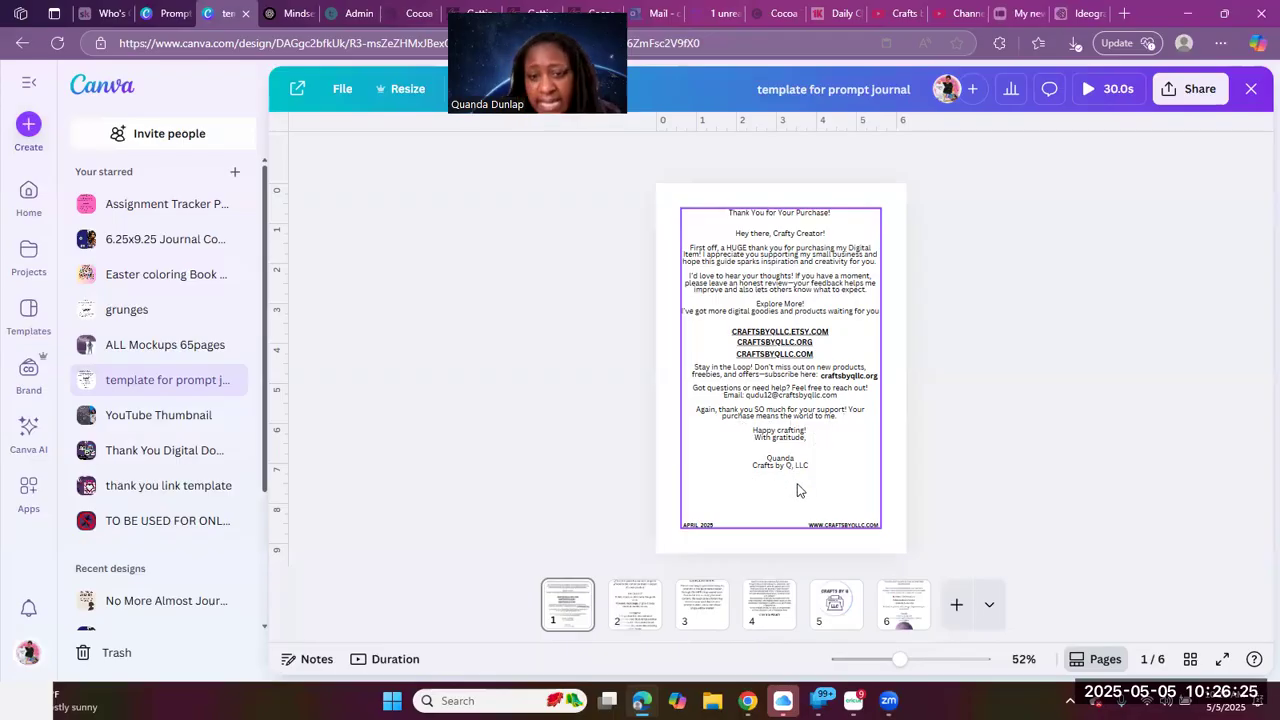
click(692, 530)
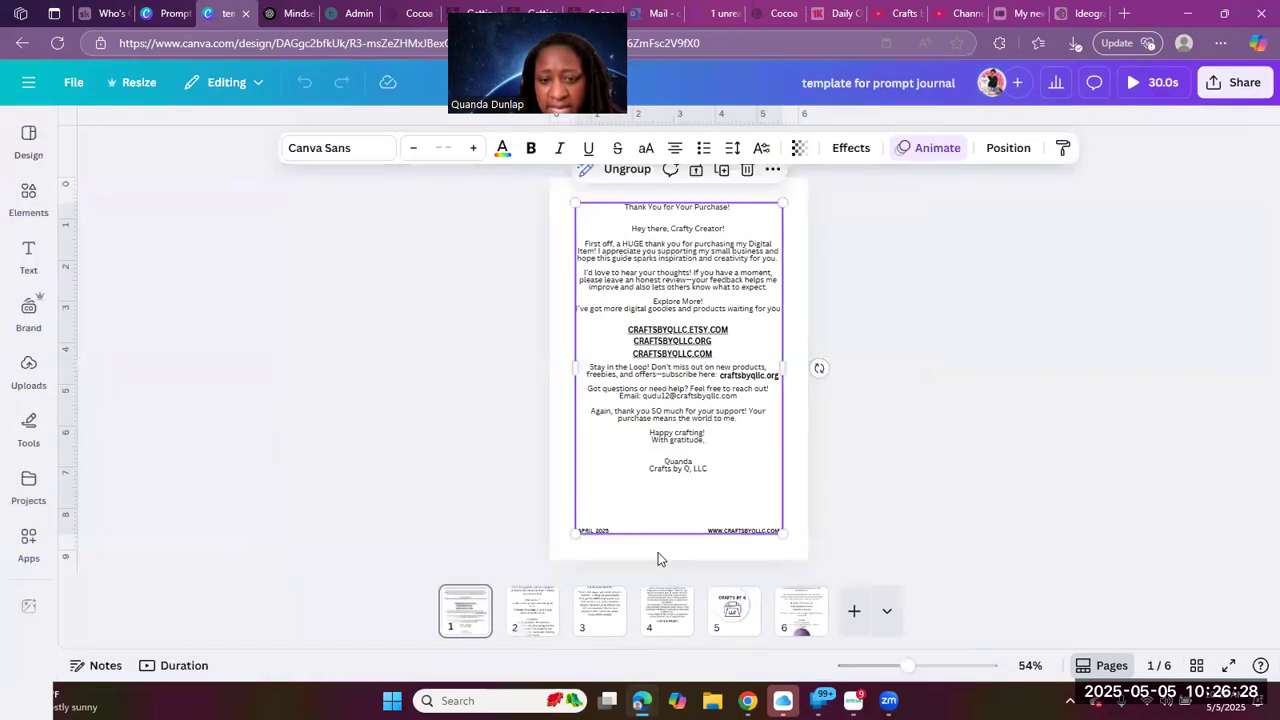
Change the footer date on the template's thank-you page to "MAY 2025"
click(592, 534)
double_click(594, 530)
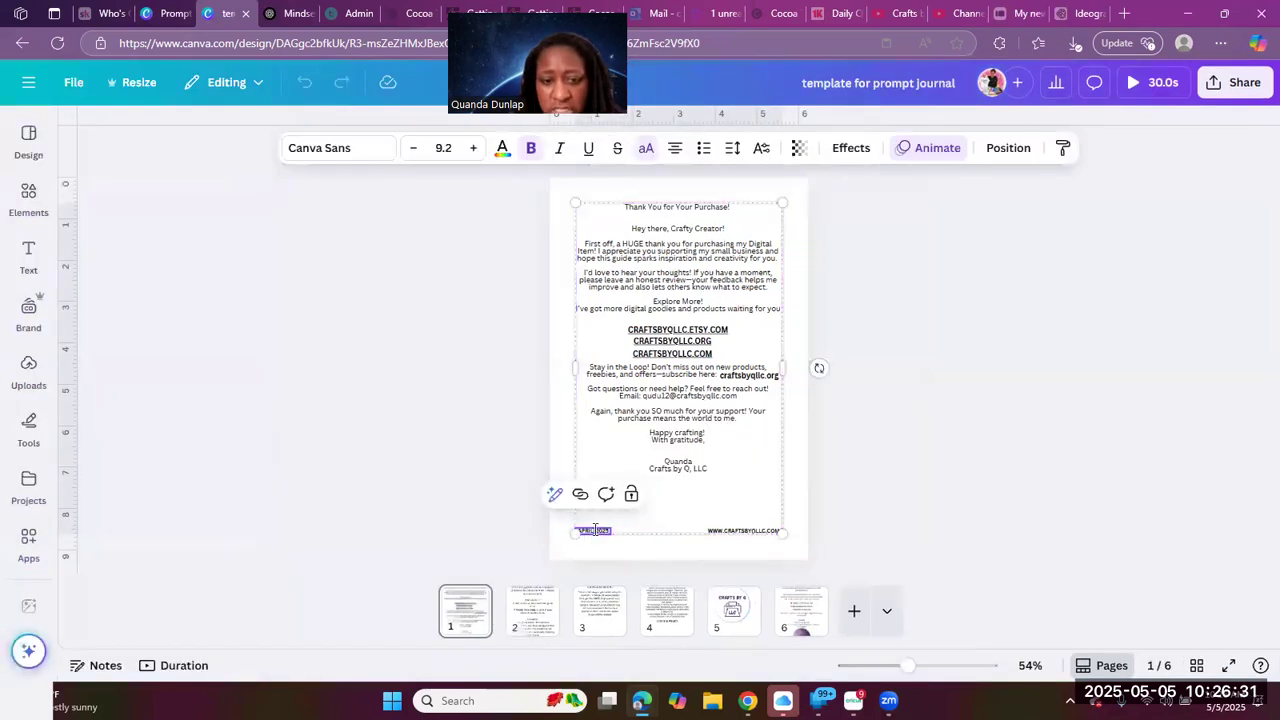
text(APR2025)
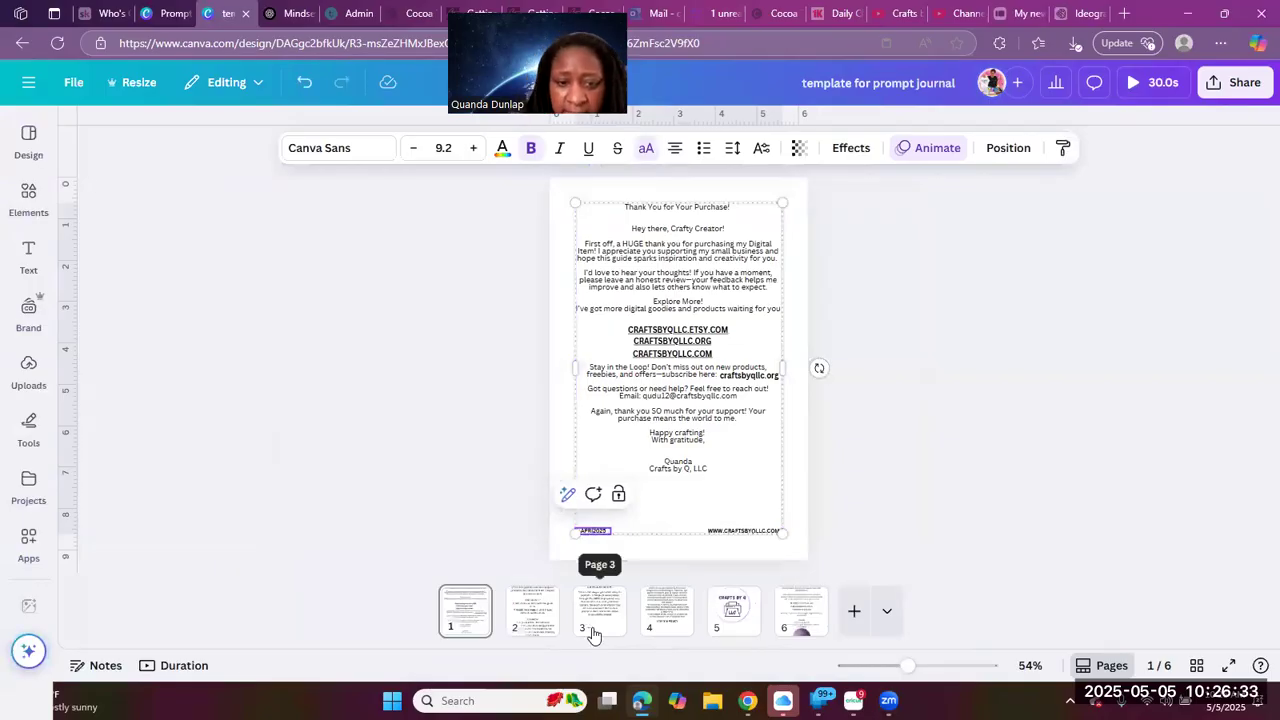
key(BackSpace)
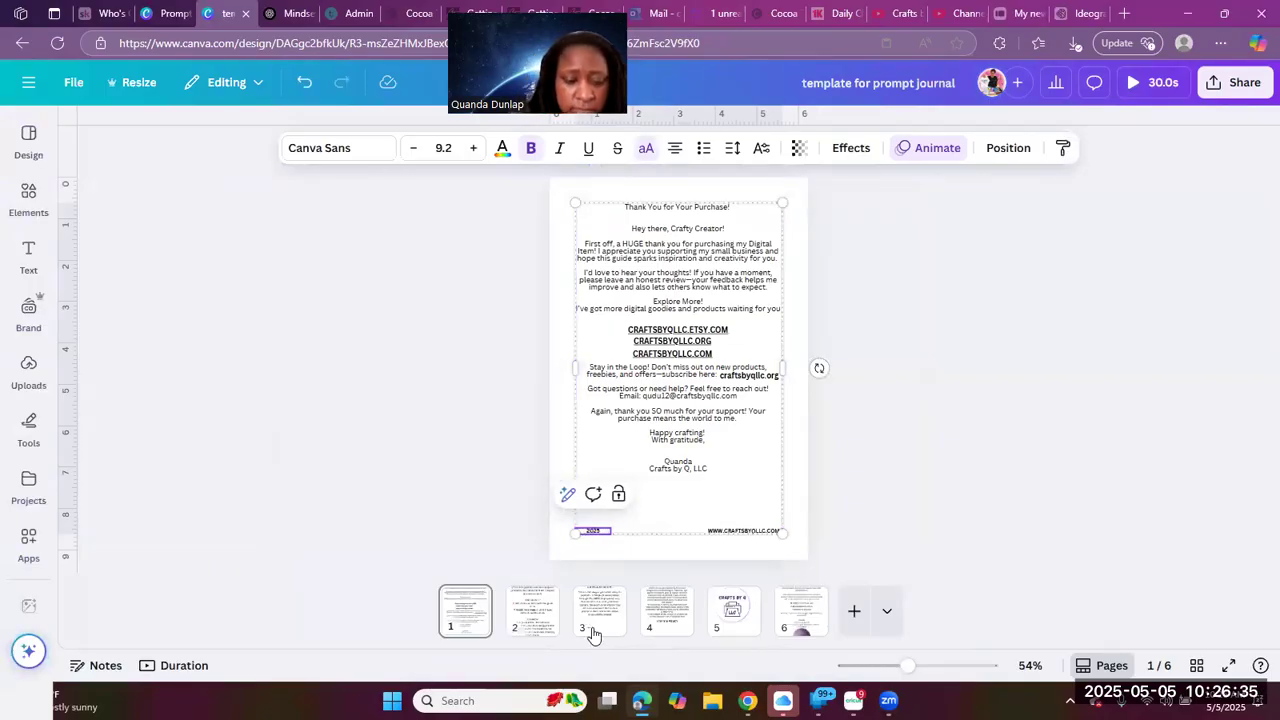
text(MAY)
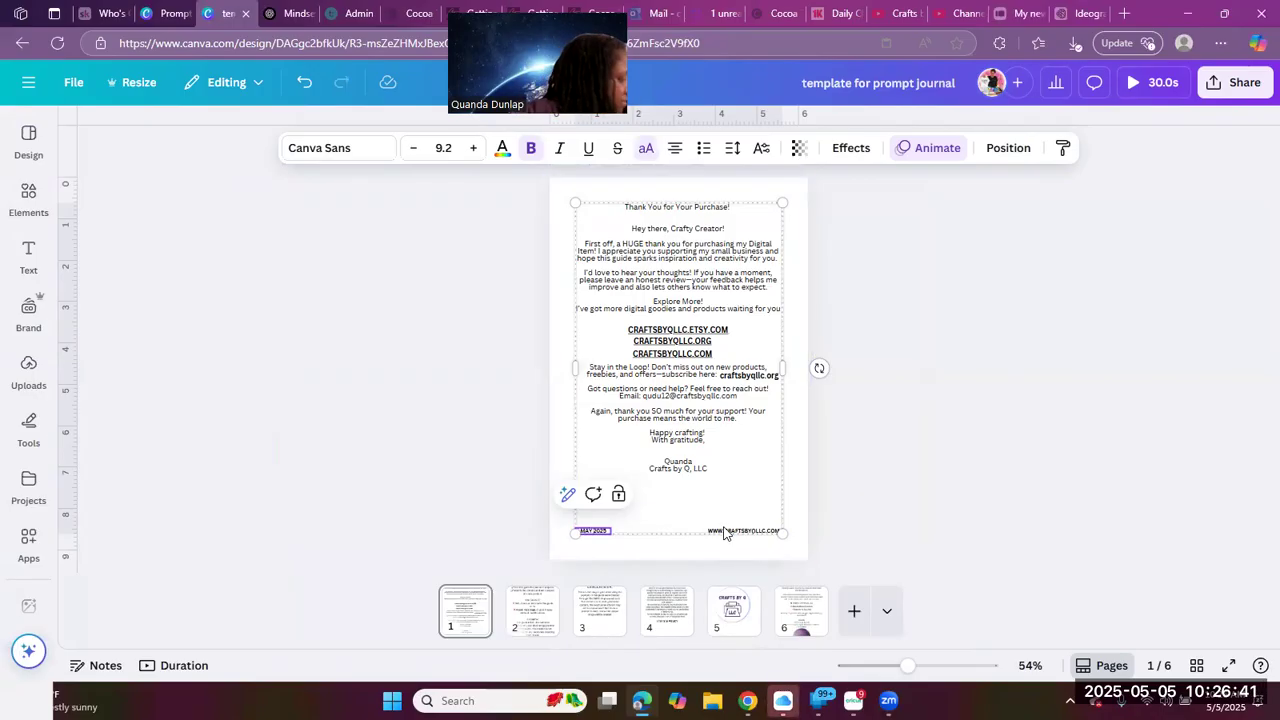
click(657, 553)
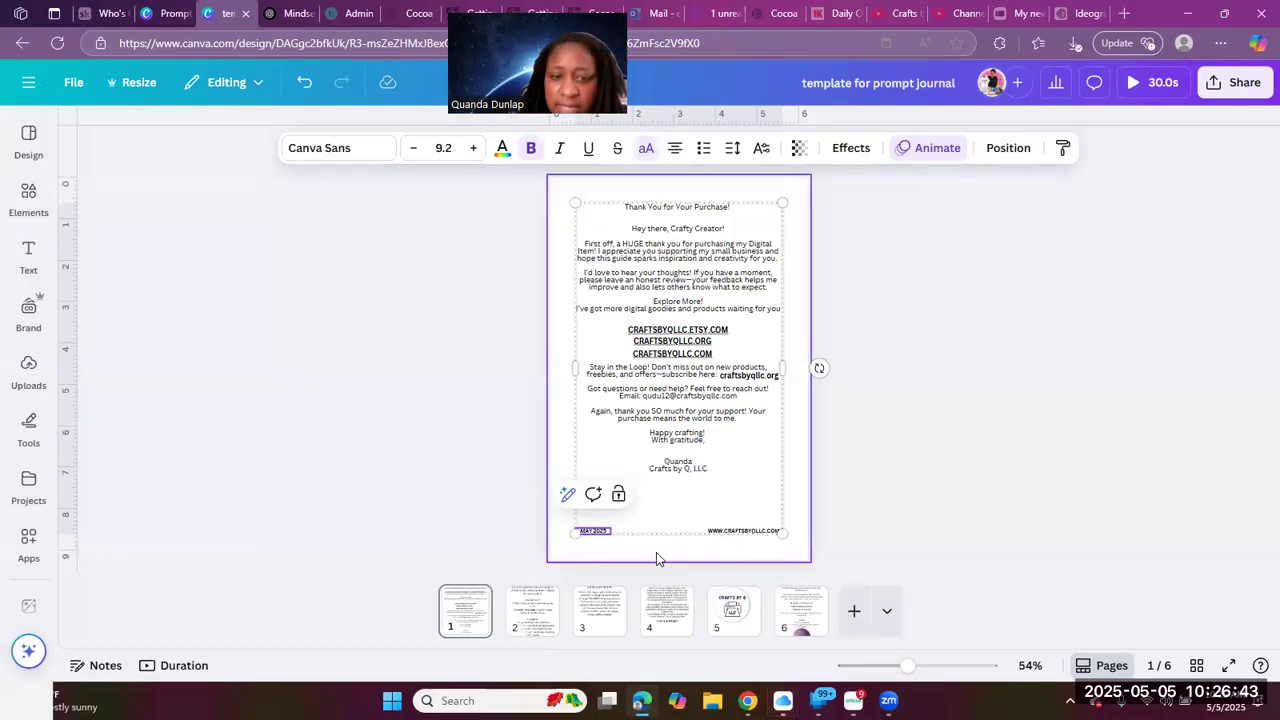
double_click(600, 533)
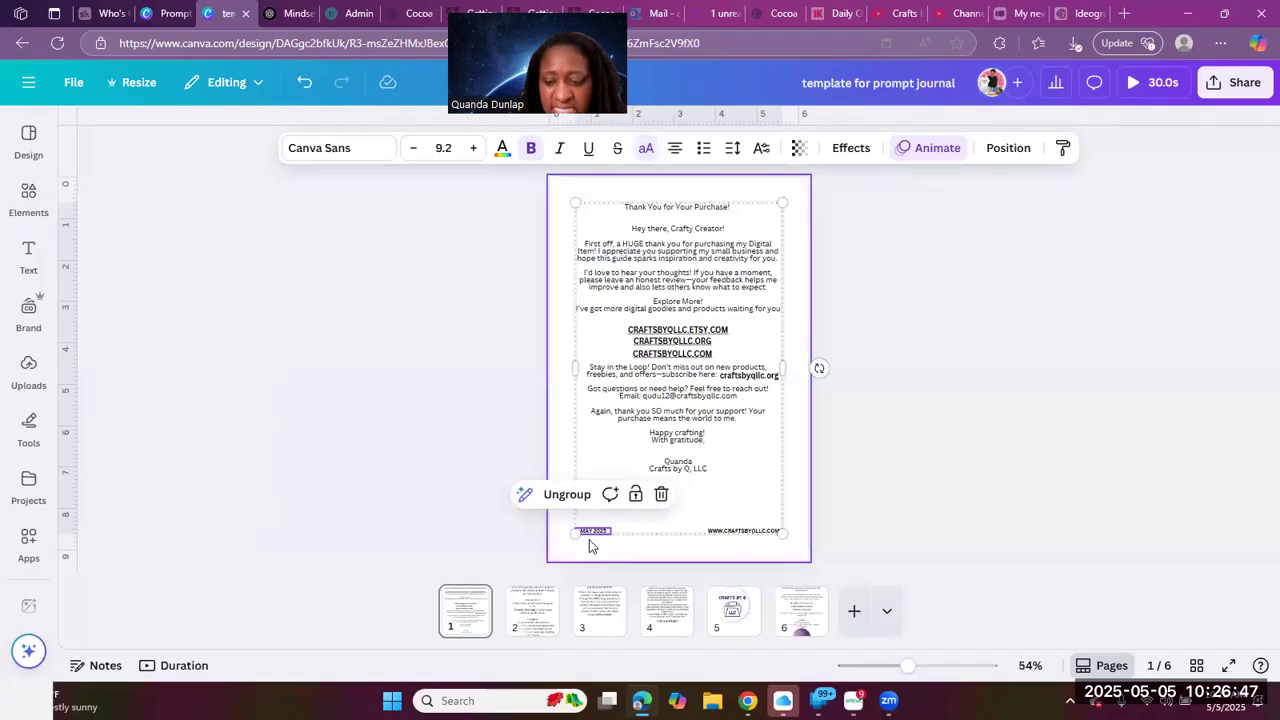
key(shift+Left)
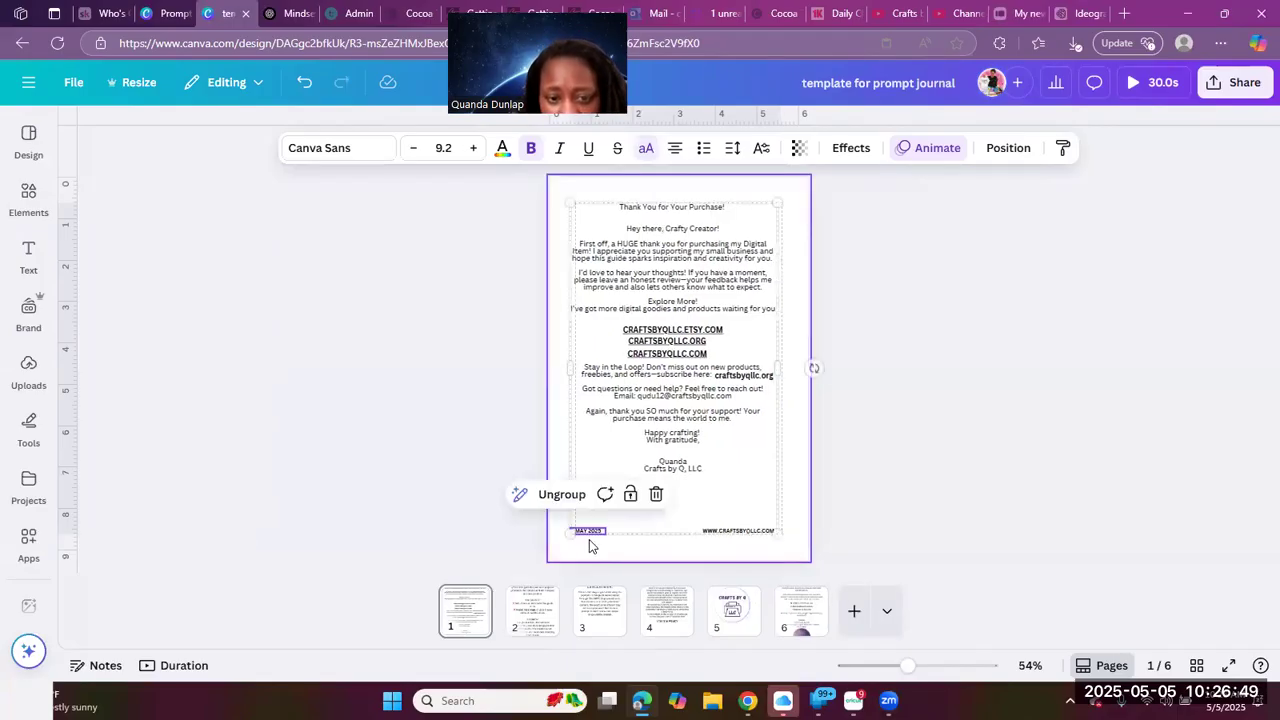
key(Right)
key(Right)
key(Right)
key(Right)
key(Right)
key(Right)
key(Right)
key(Right)
key(Right)
key(Right)
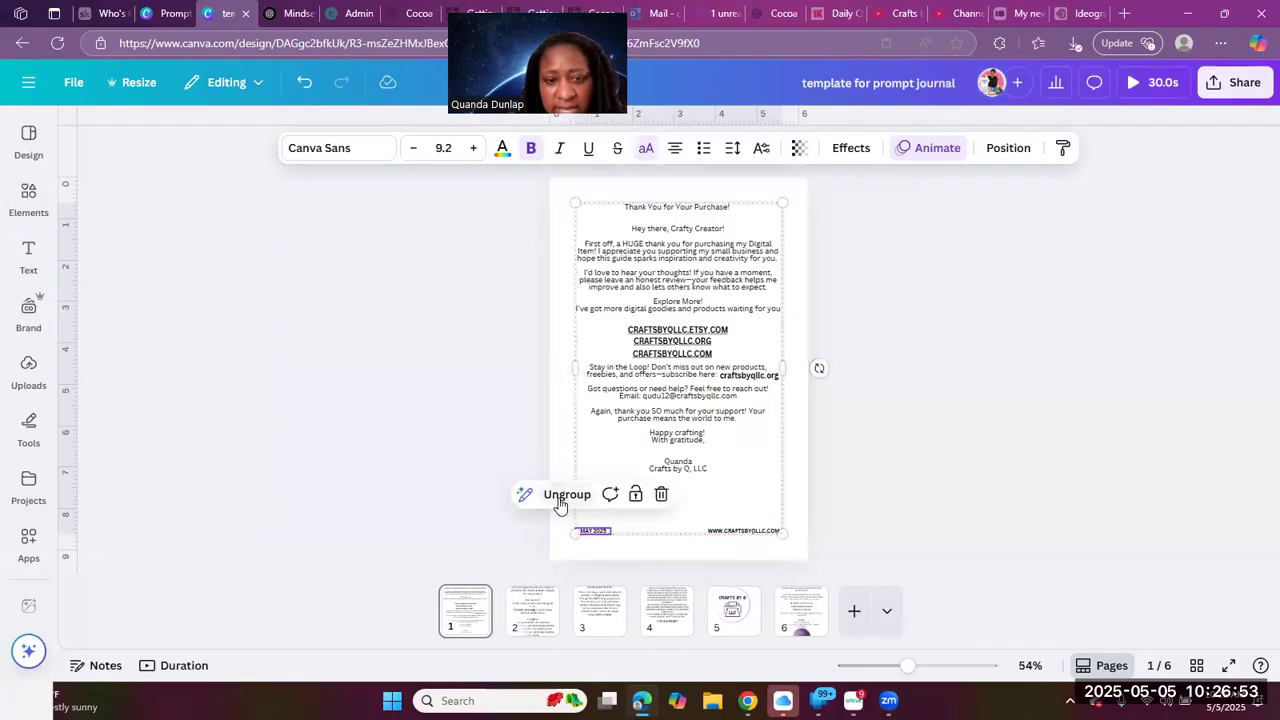
Ungroup the thank-you page's text and nudge only the "MAY 2025" footer date slightly left to line up with the margin
click(558, 500)
click(621, 554)
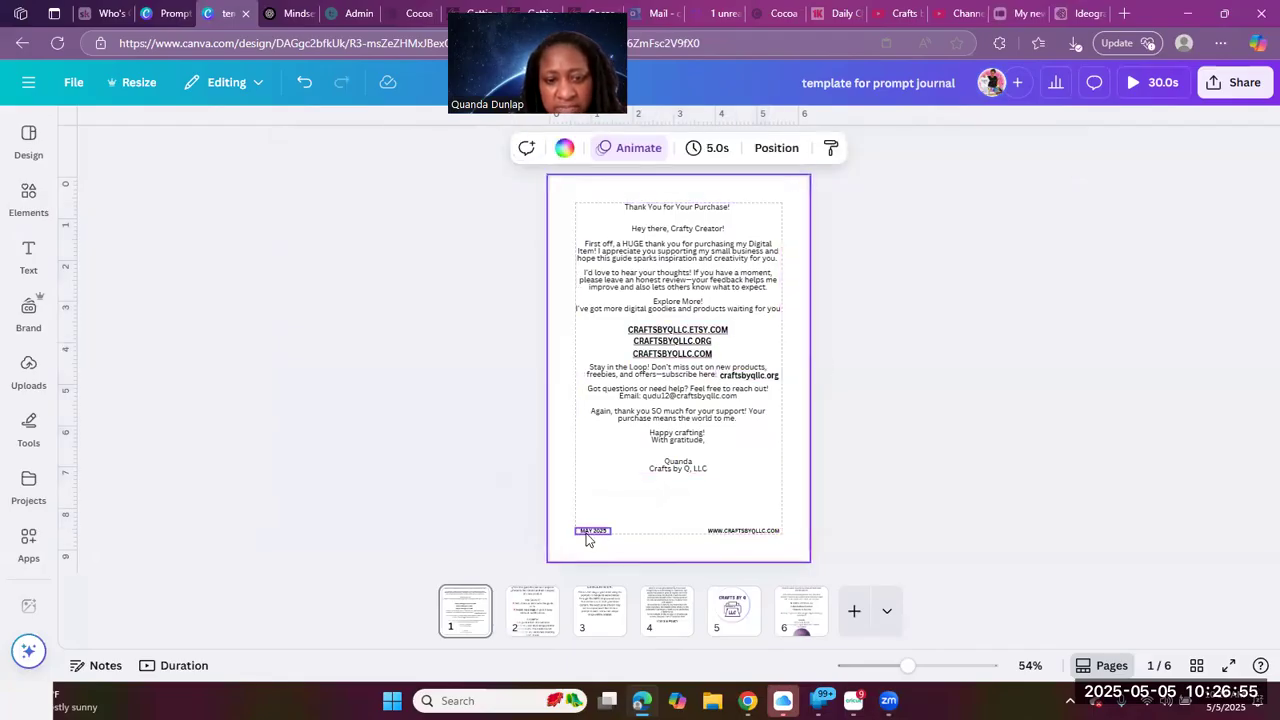
click(588, 531)
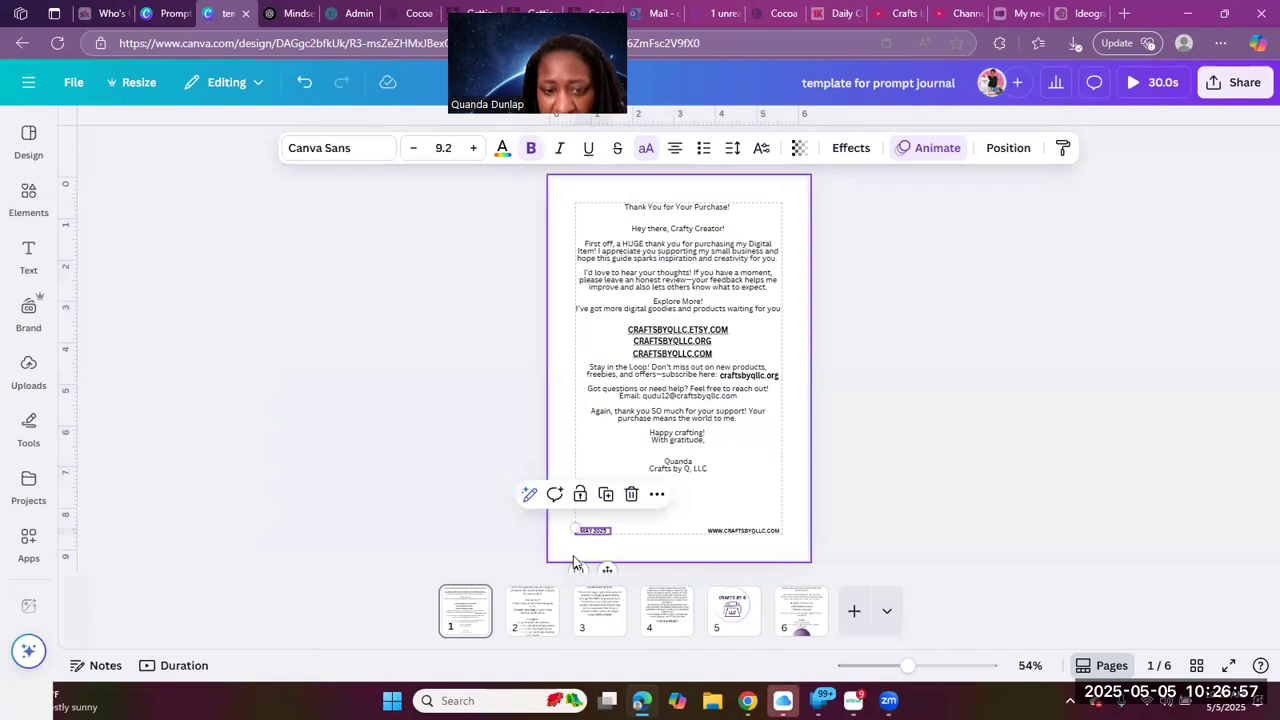
key(Left)
key(Left)
key(Left)
key(Left)
key(Left)
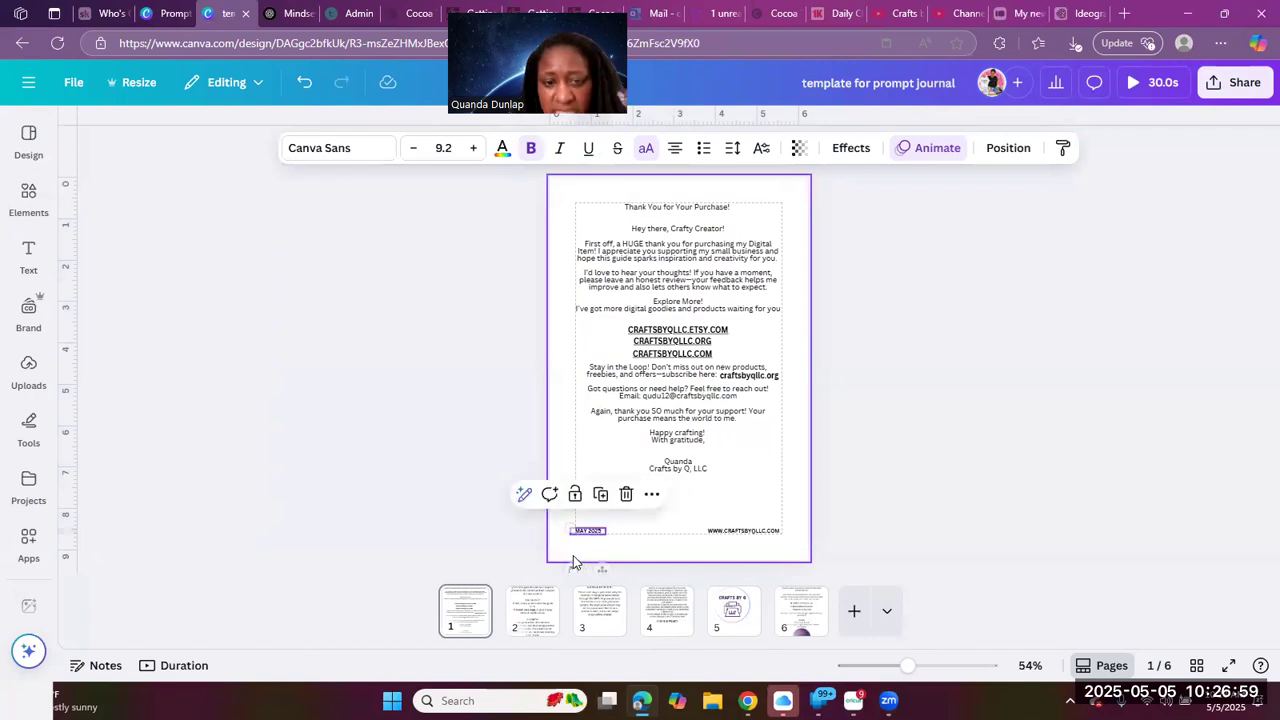
Select all the text on the thank-you page, including both footer items, and group it again
click(893, 295)
drag(812, 203, 494, 545)
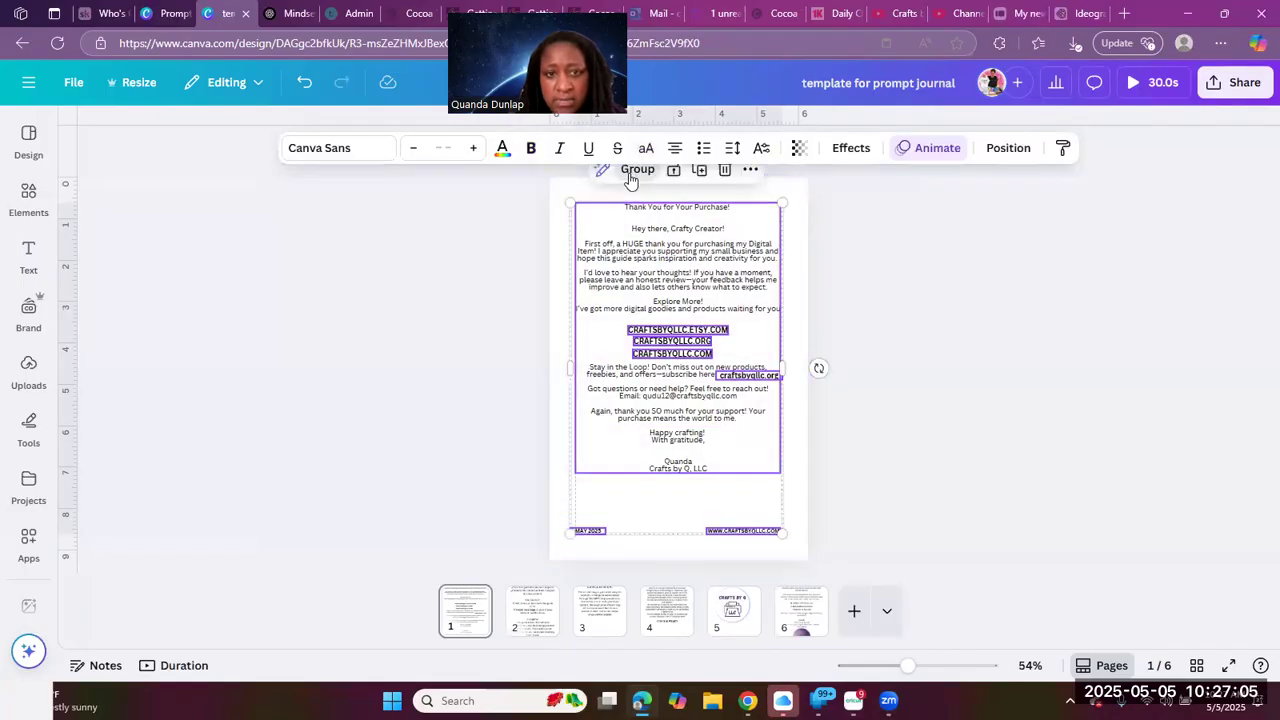
click(894, 440)
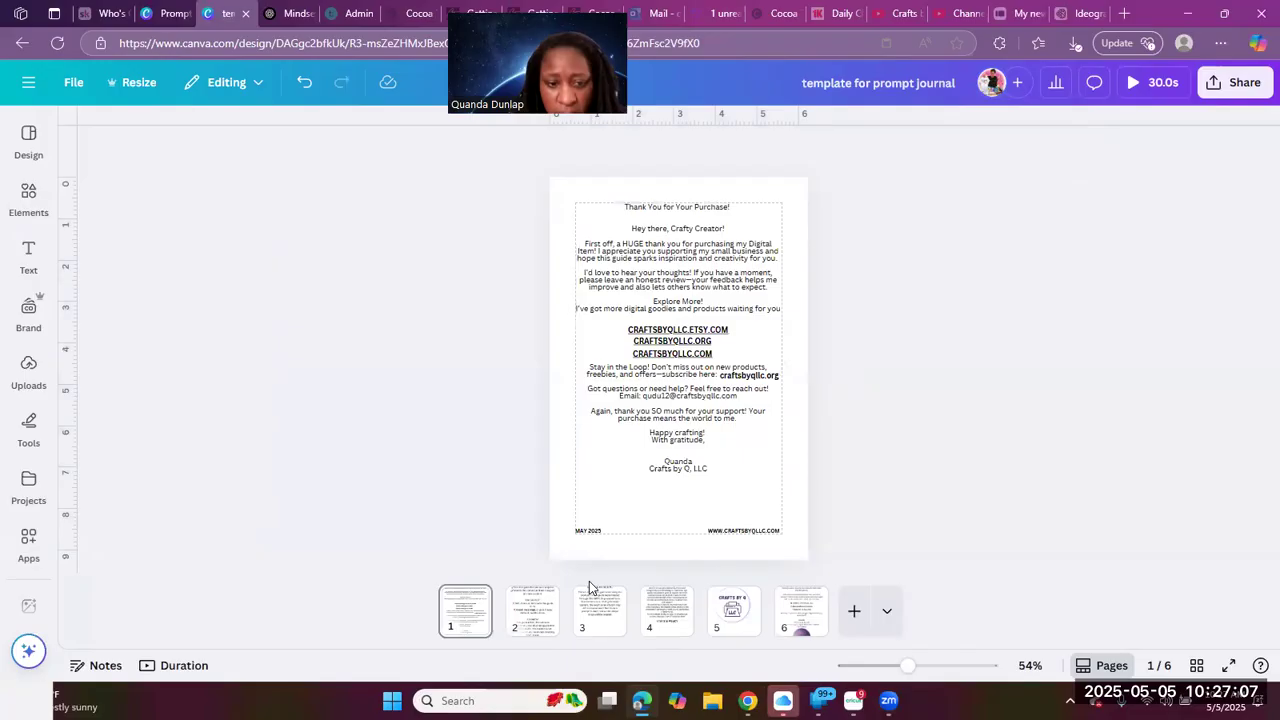
Review the template's Terms of Use, AI-generated artwork disclaimer and Etsy disclaimer pages
click(540, 625)
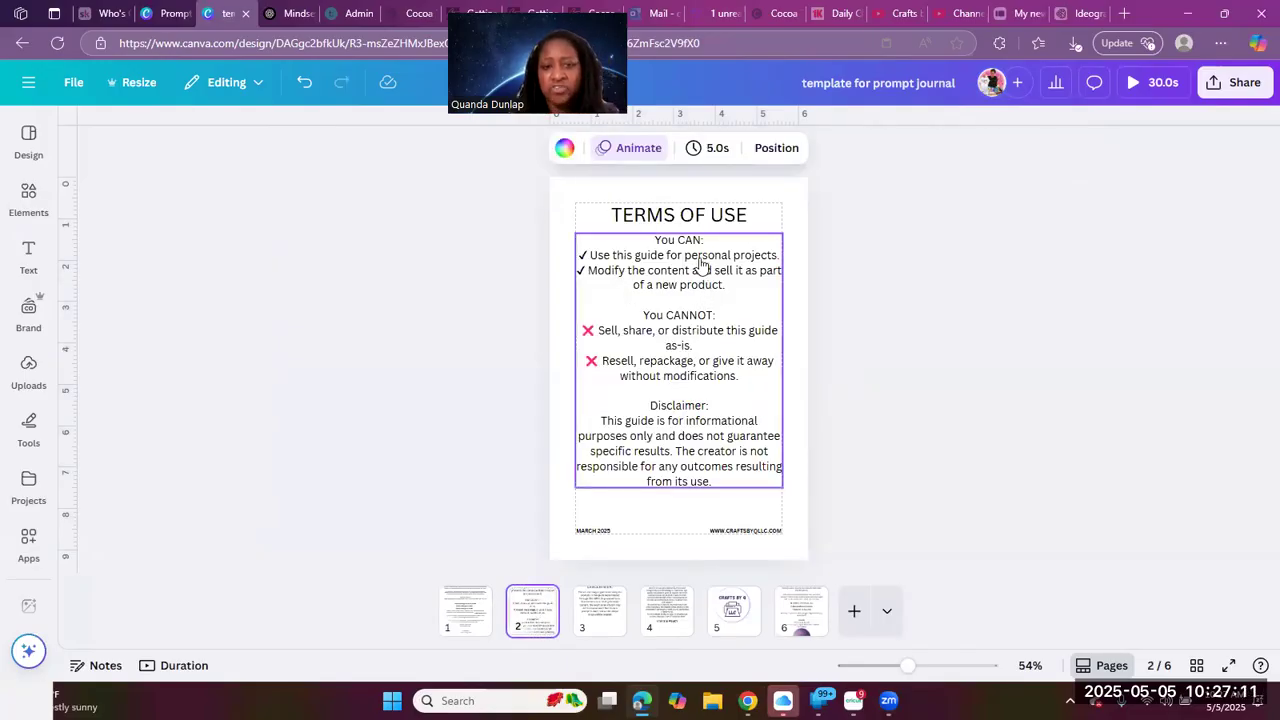
click(607, 620)
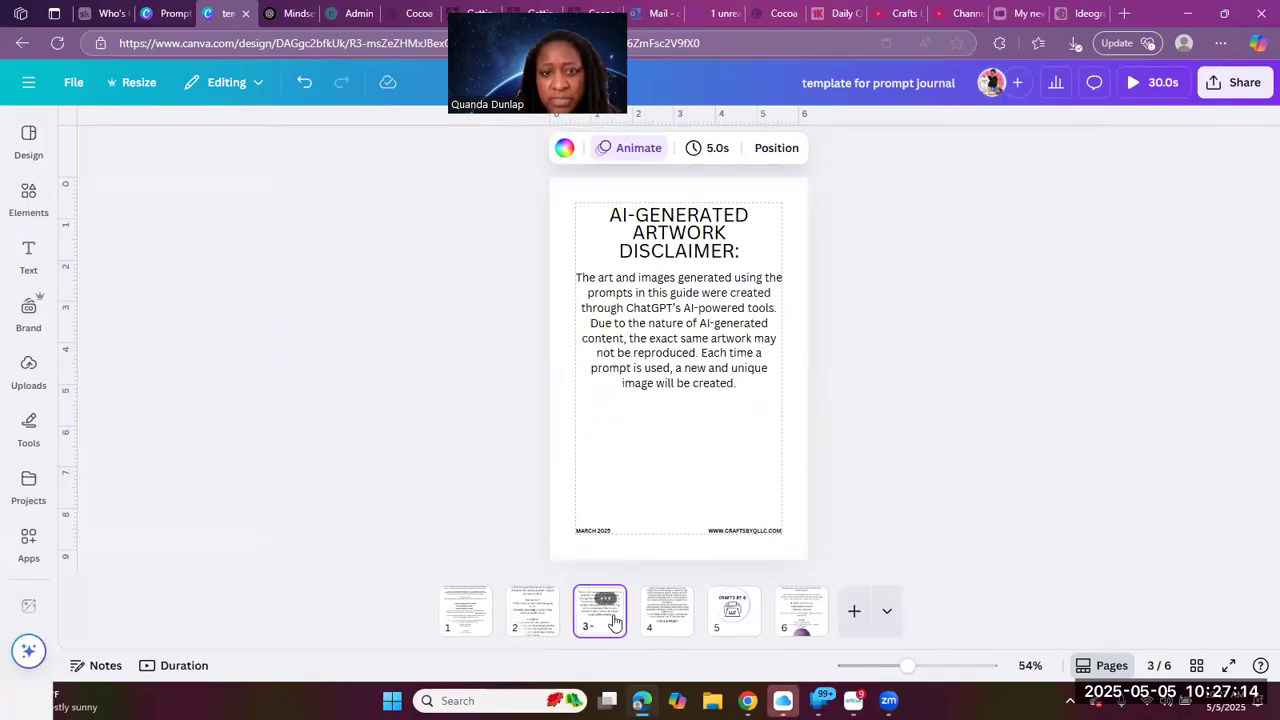
click(665, 627)
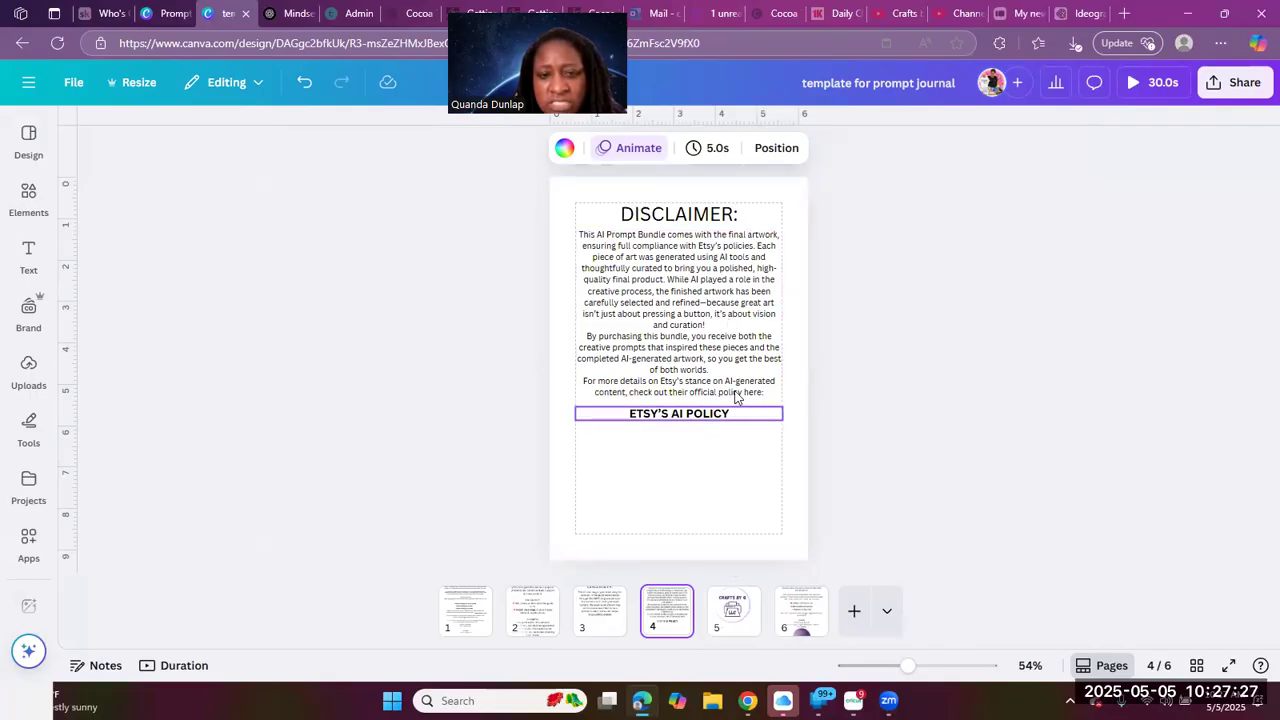
click(745, 612)
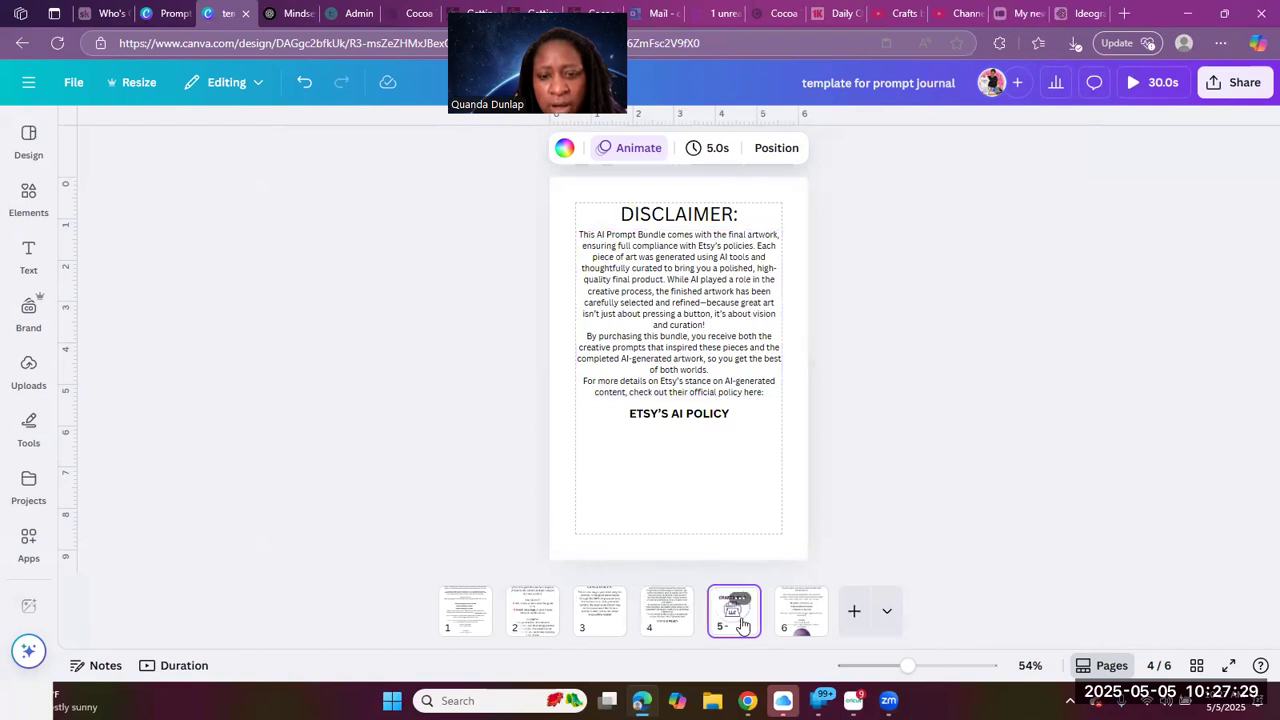
Copy the grouped text of the thank-you page on page 1
click(476, 612)
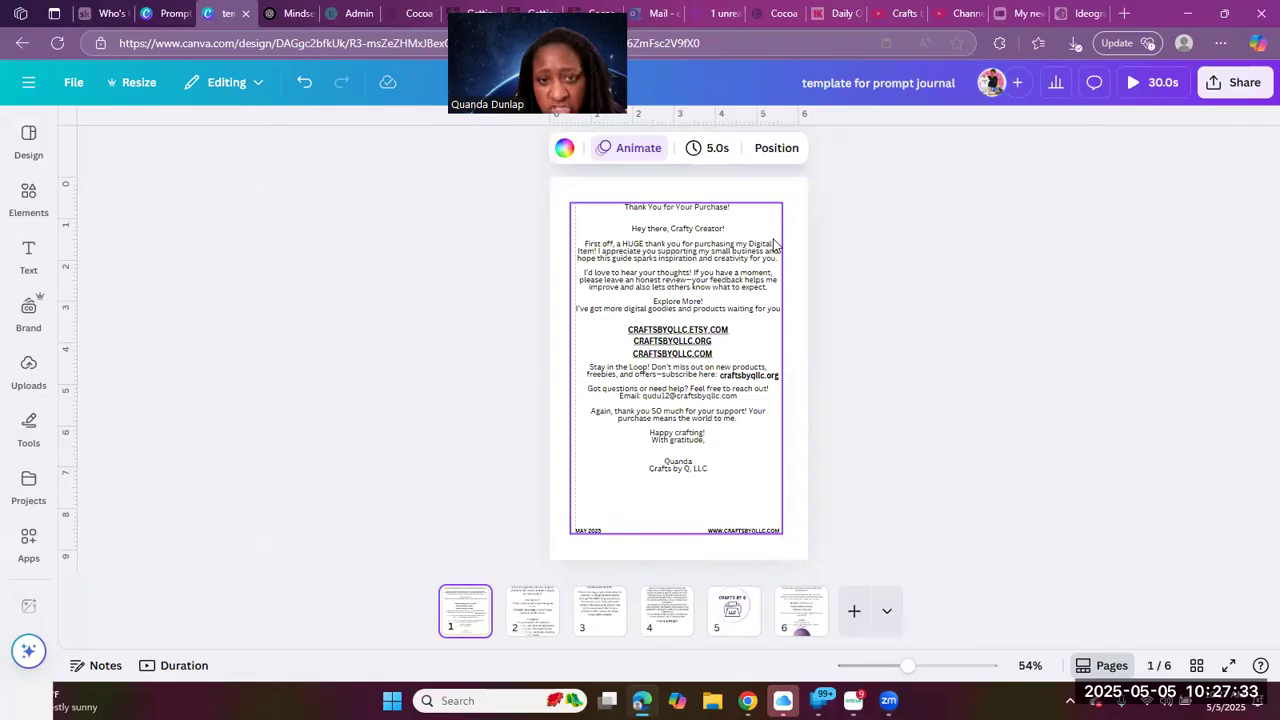
click(539, 208)
drag(545, 173, 877, 557)
right_click(652, 228)
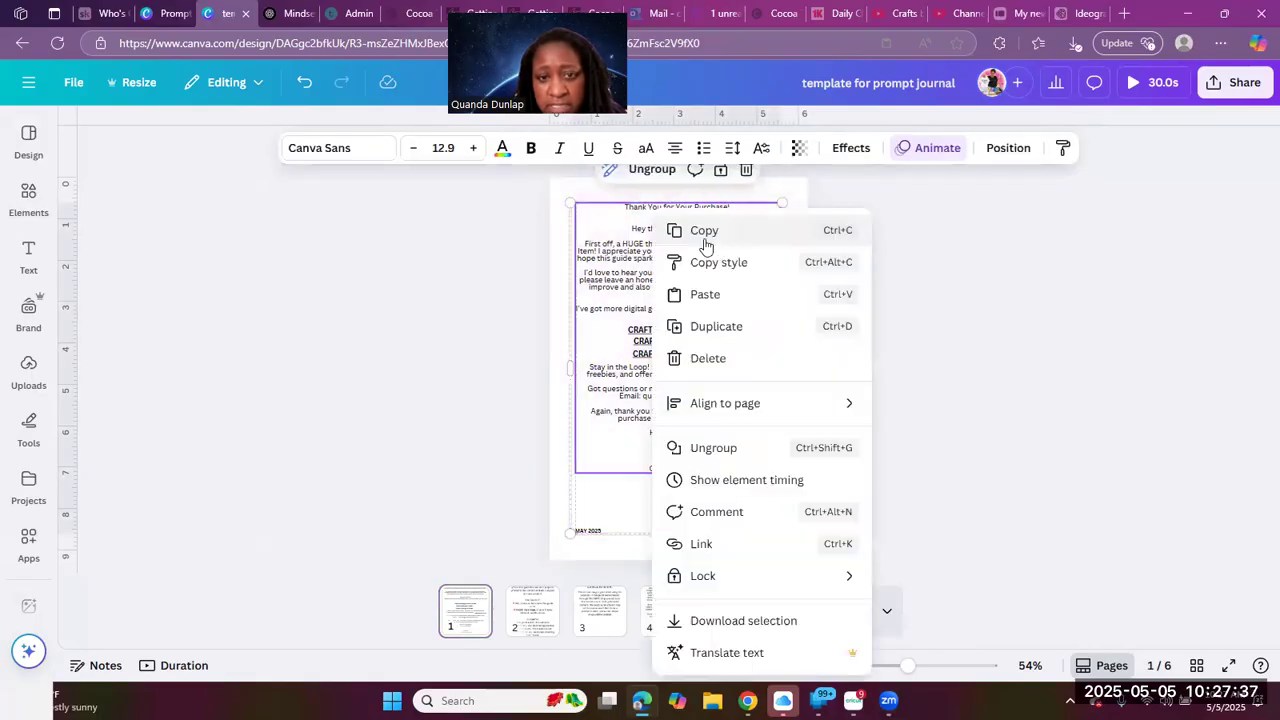
click(713, 236)
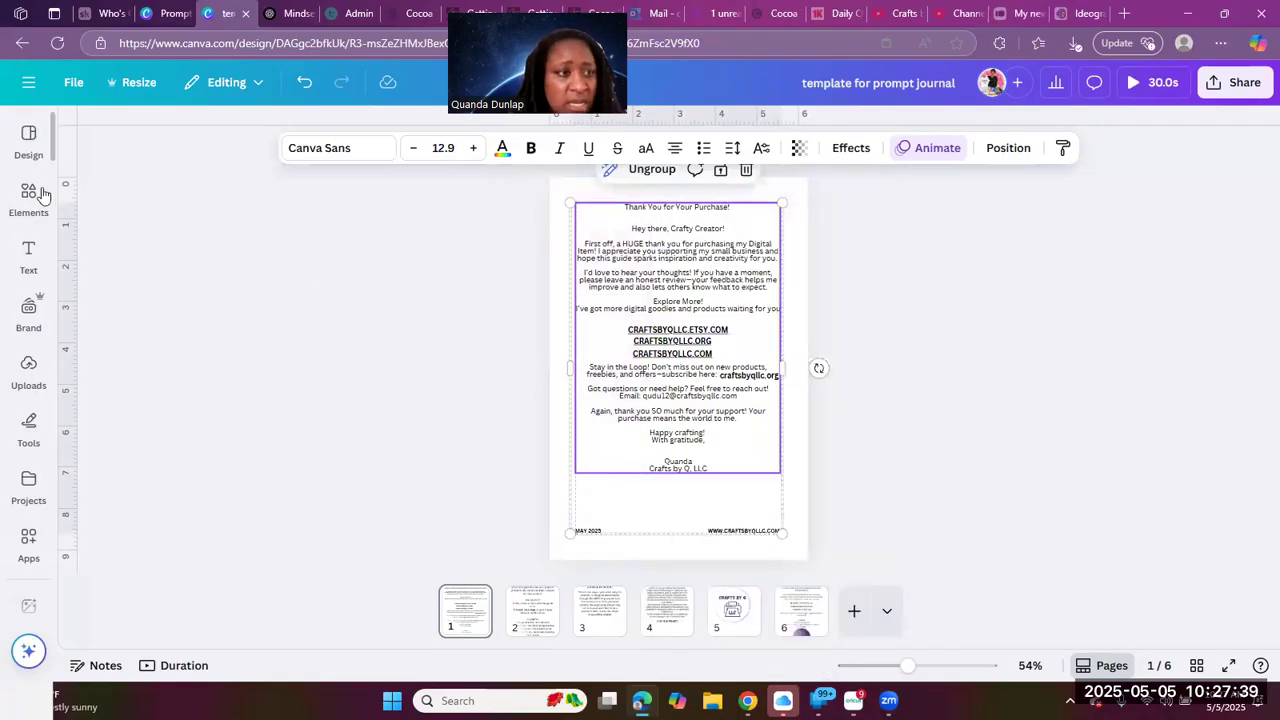
Move the template's last page, the "Hey, hey, hey, my crafty friend!" letter, to the page 2 position
right_click(810, 608)
right_click(814, 608)
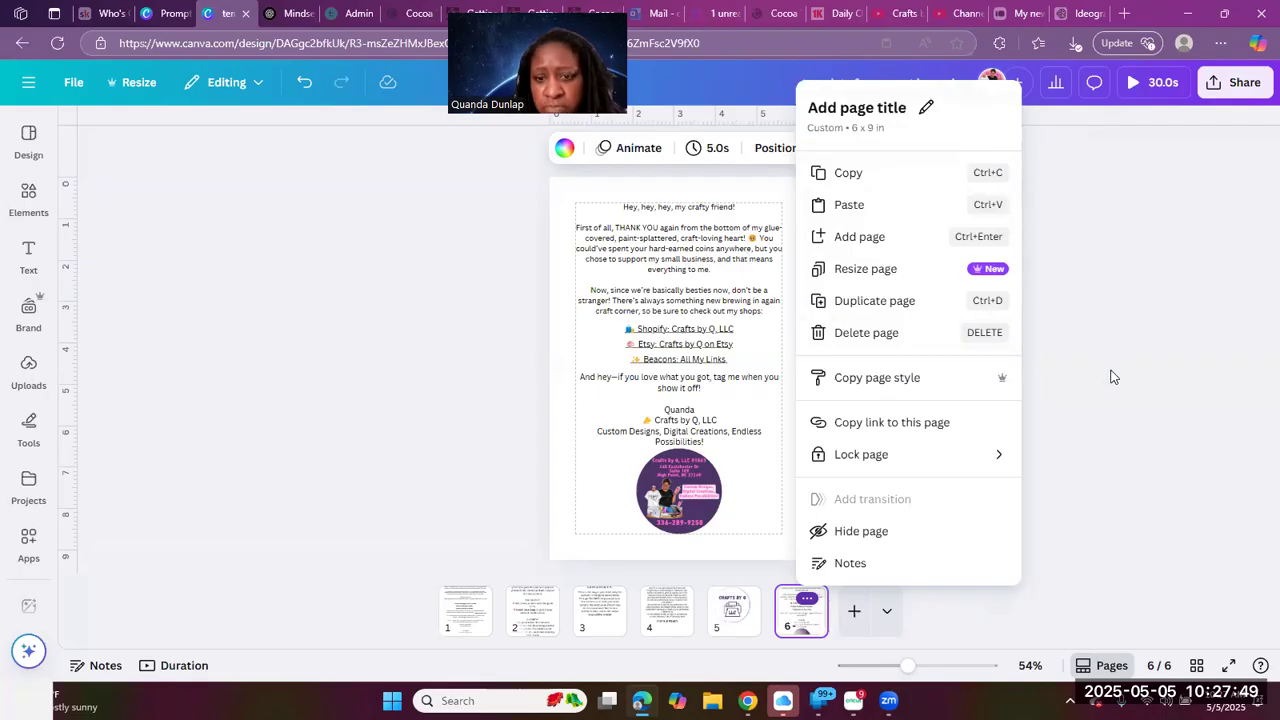
click(900, 592)
click(1012, 502)
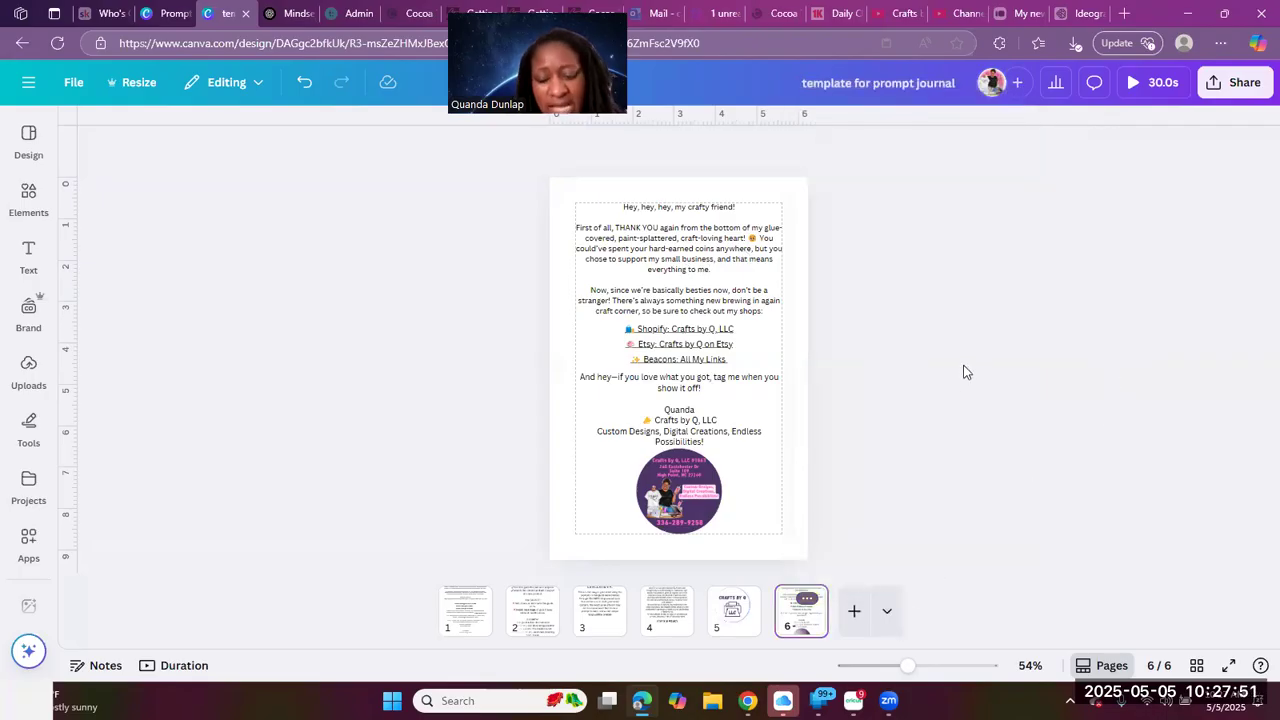
drag(806, 611, 520, 612)
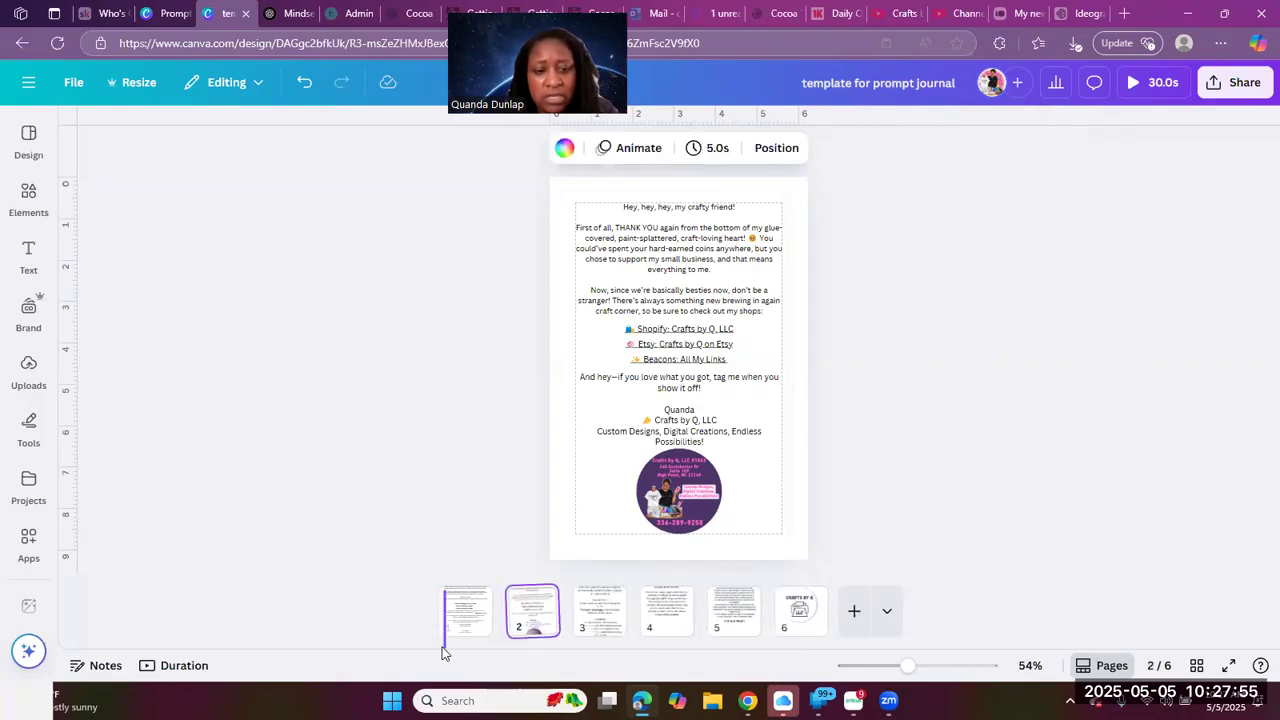
Select pages 1 and 2 of the template together and copy both pages
click(450, 626)
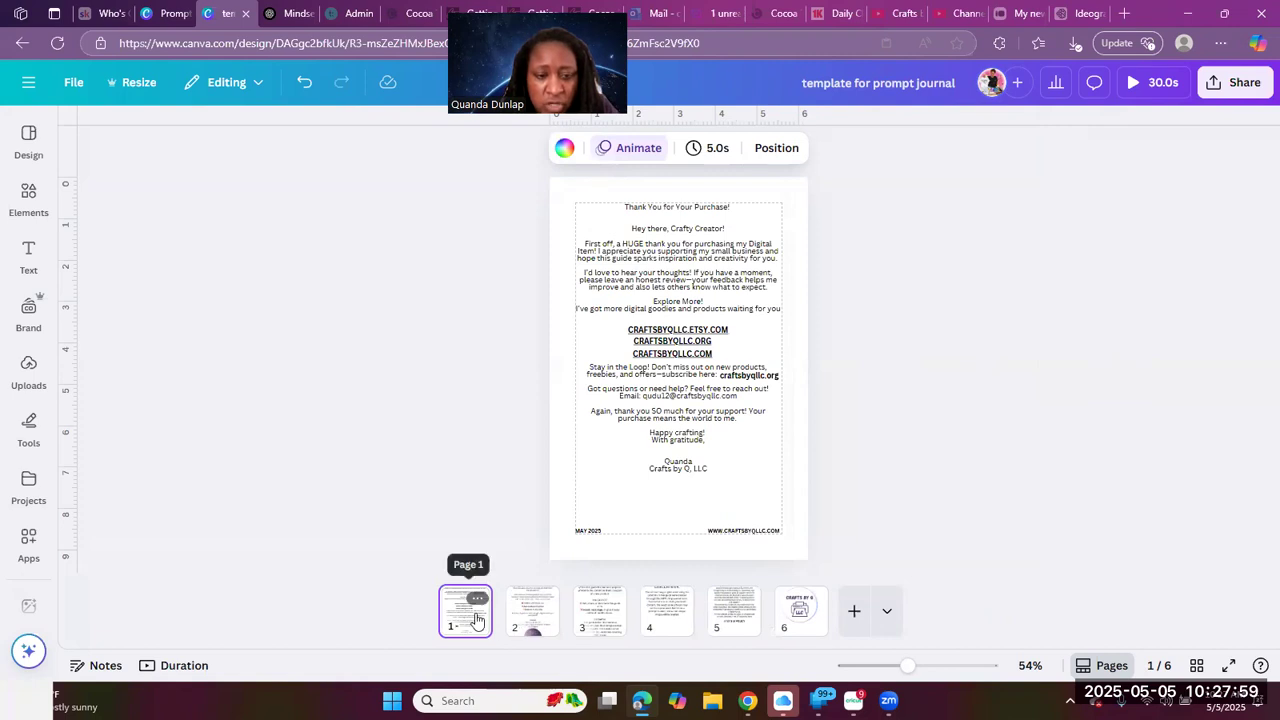
shift+click(530, 612)
click(540, 603)
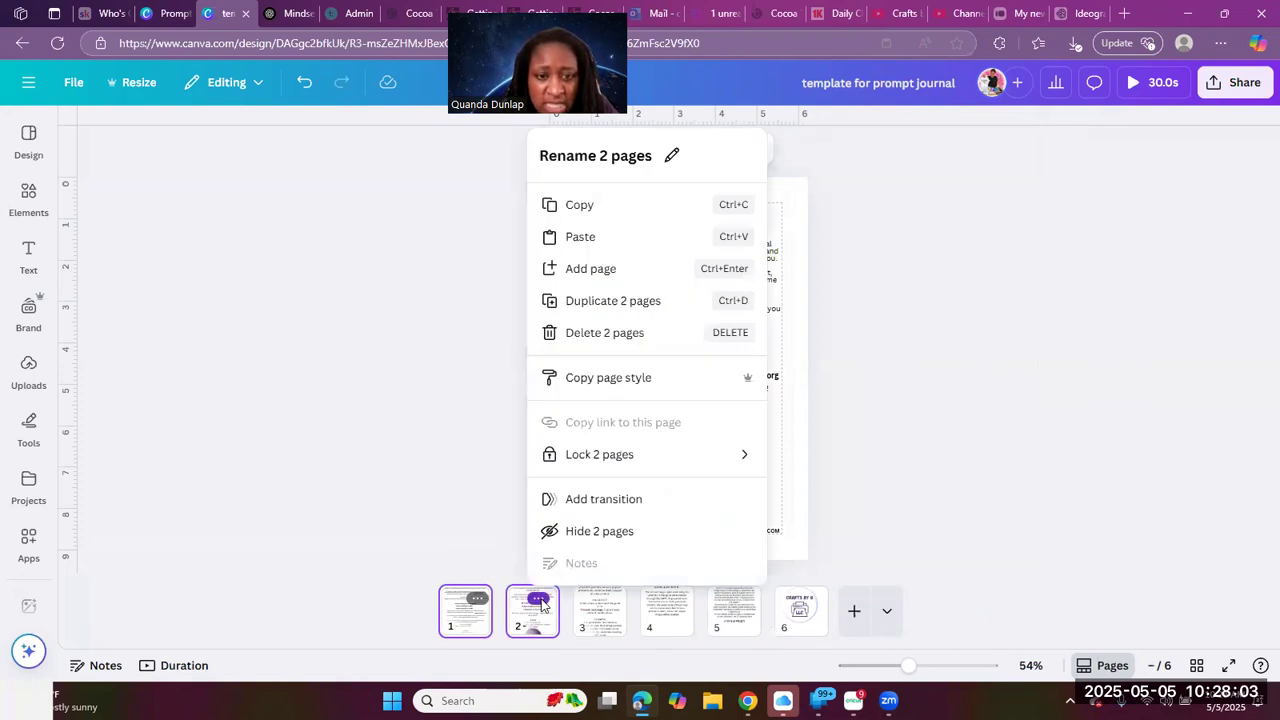
click(616, 217)
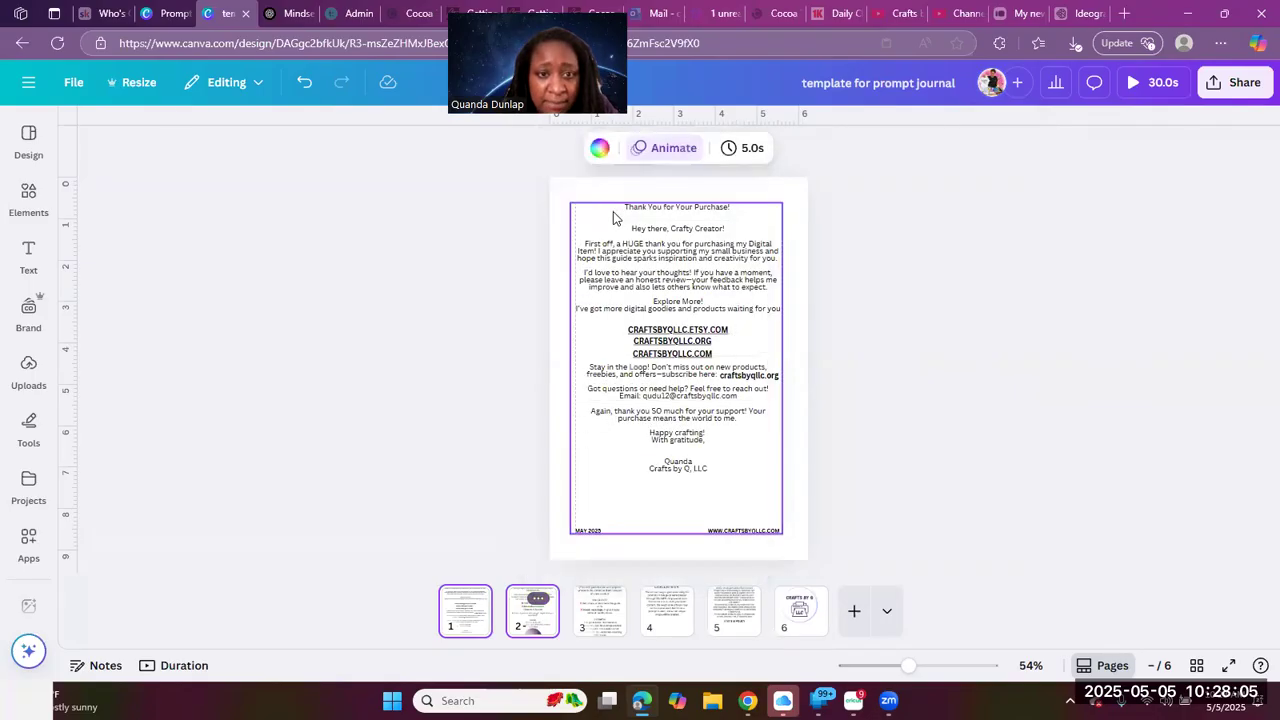
Open the "No More Almost Journal" design from the recent designs and paste the two copied pages after its cover page
click(27, 88)
scroll(128, 530, down, 1)
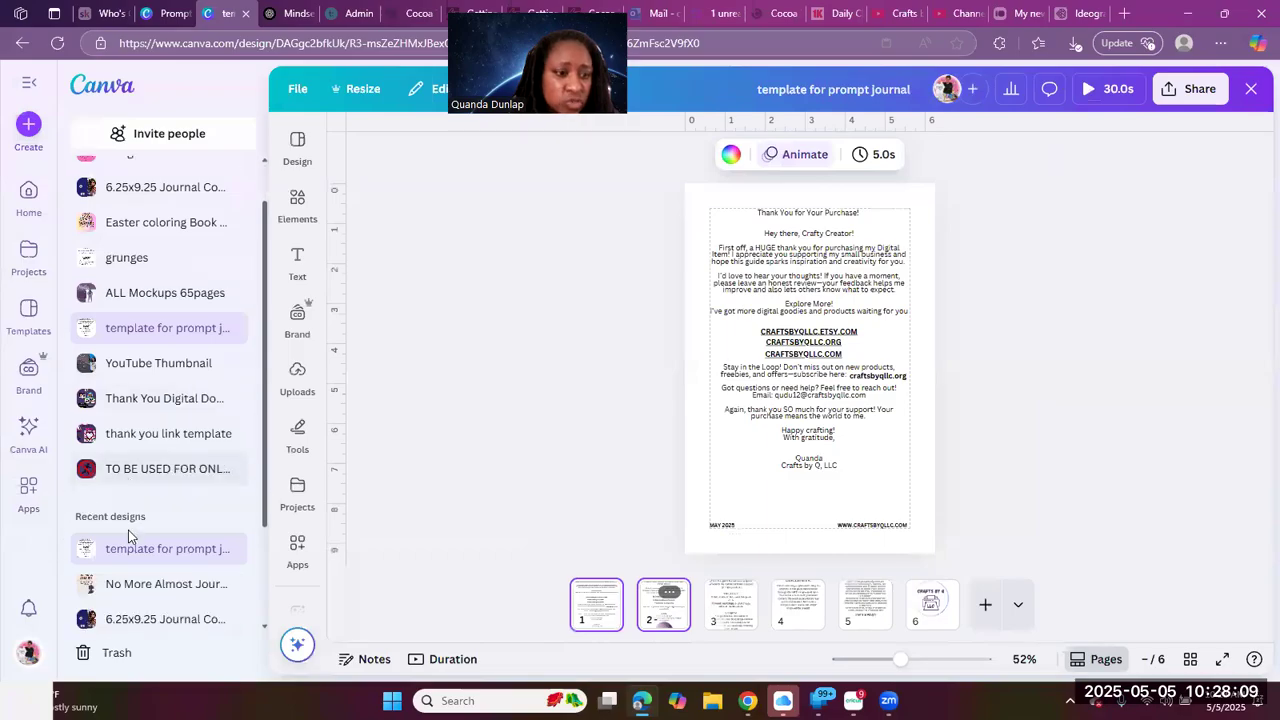
scroll(128, 530, down, 3)
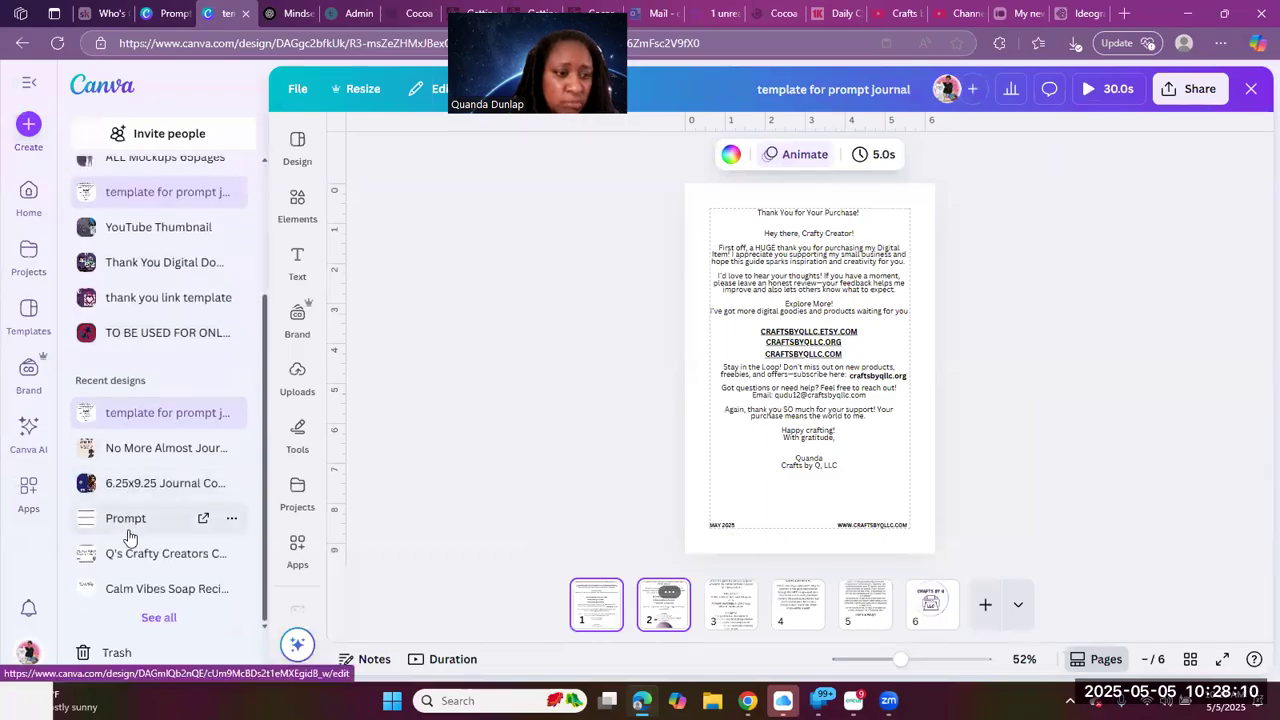
click(157, 452)
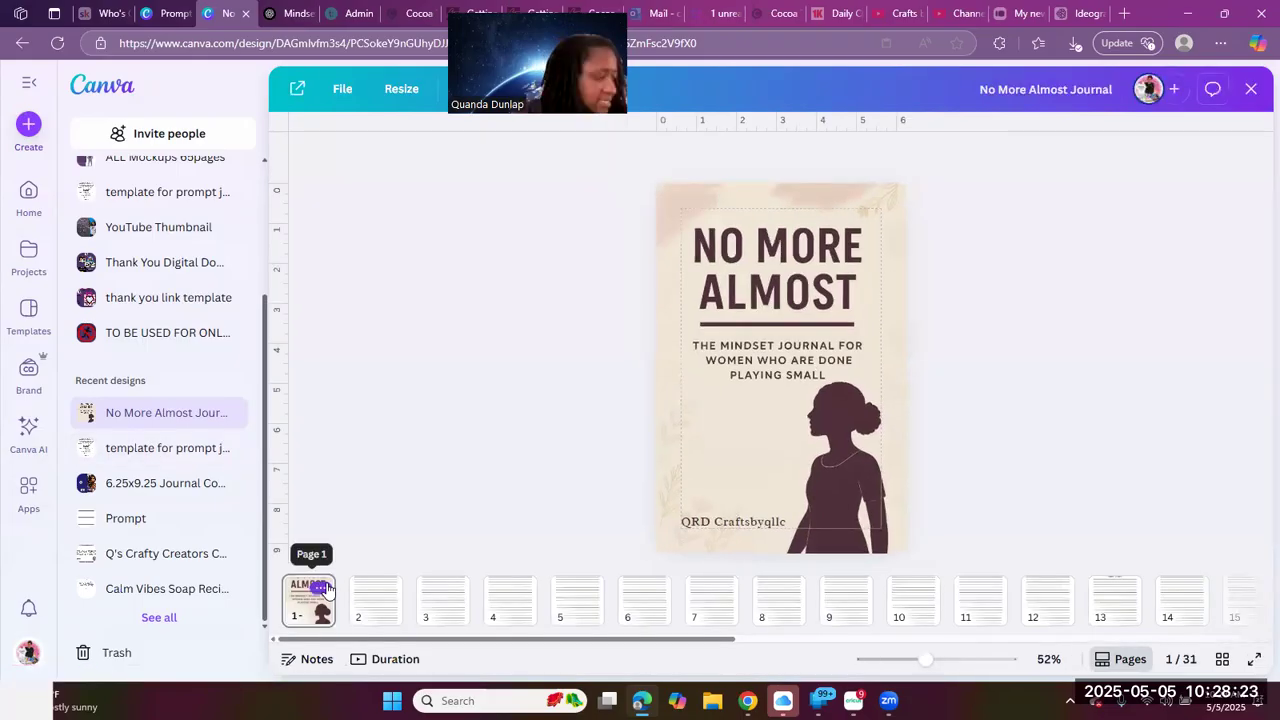
click(322, 588)
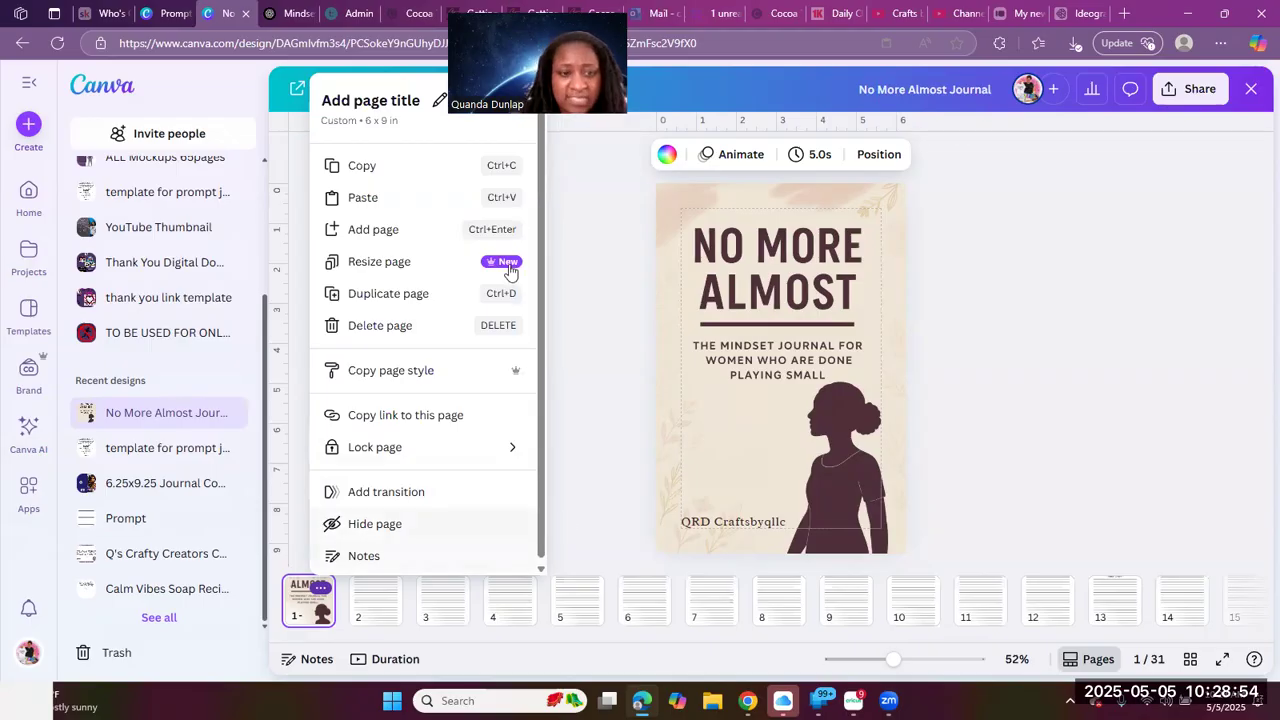
click(373, 200)
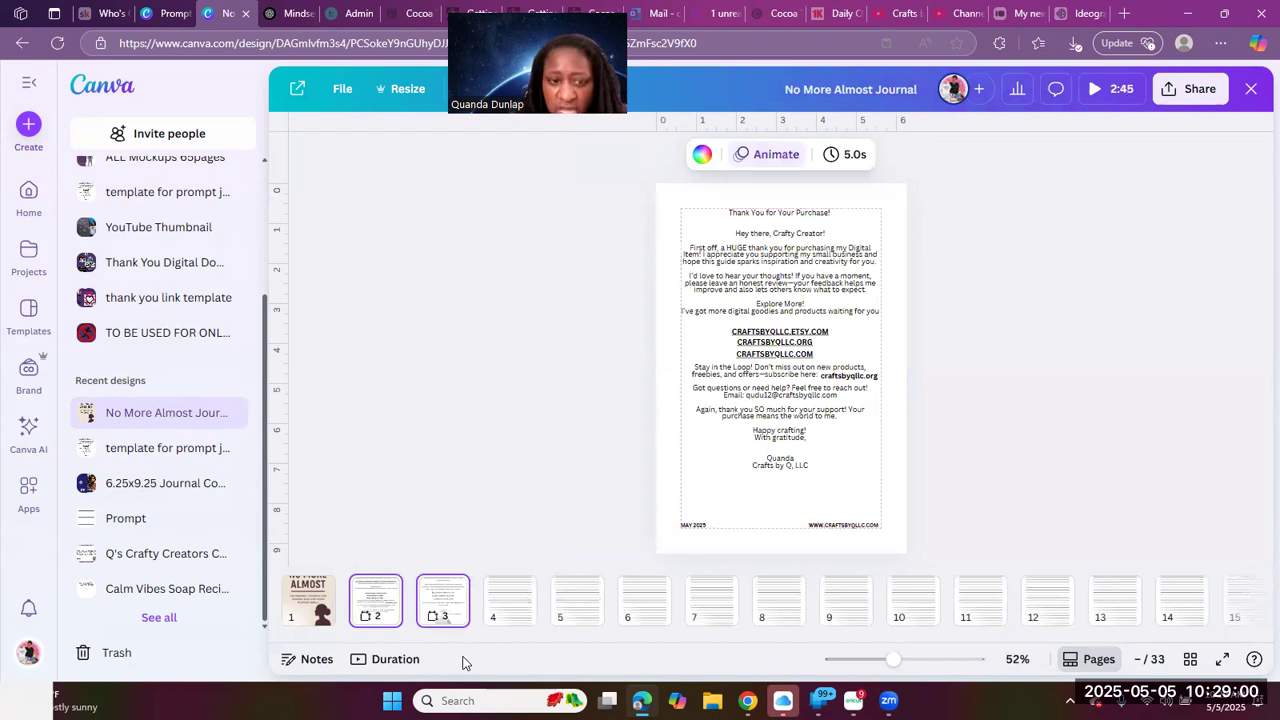
Check the two pasted thank-you pages on pages 2 and 3 of the journal
click(405, 592)
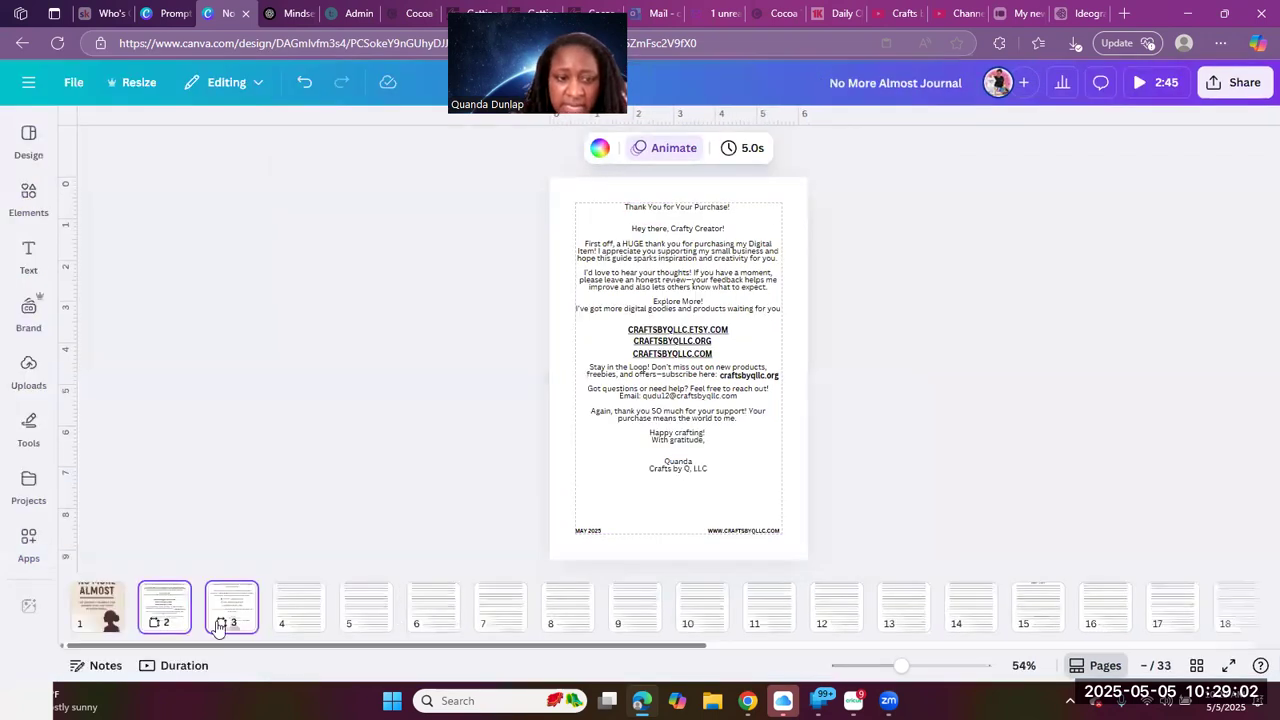
click(176, 609)
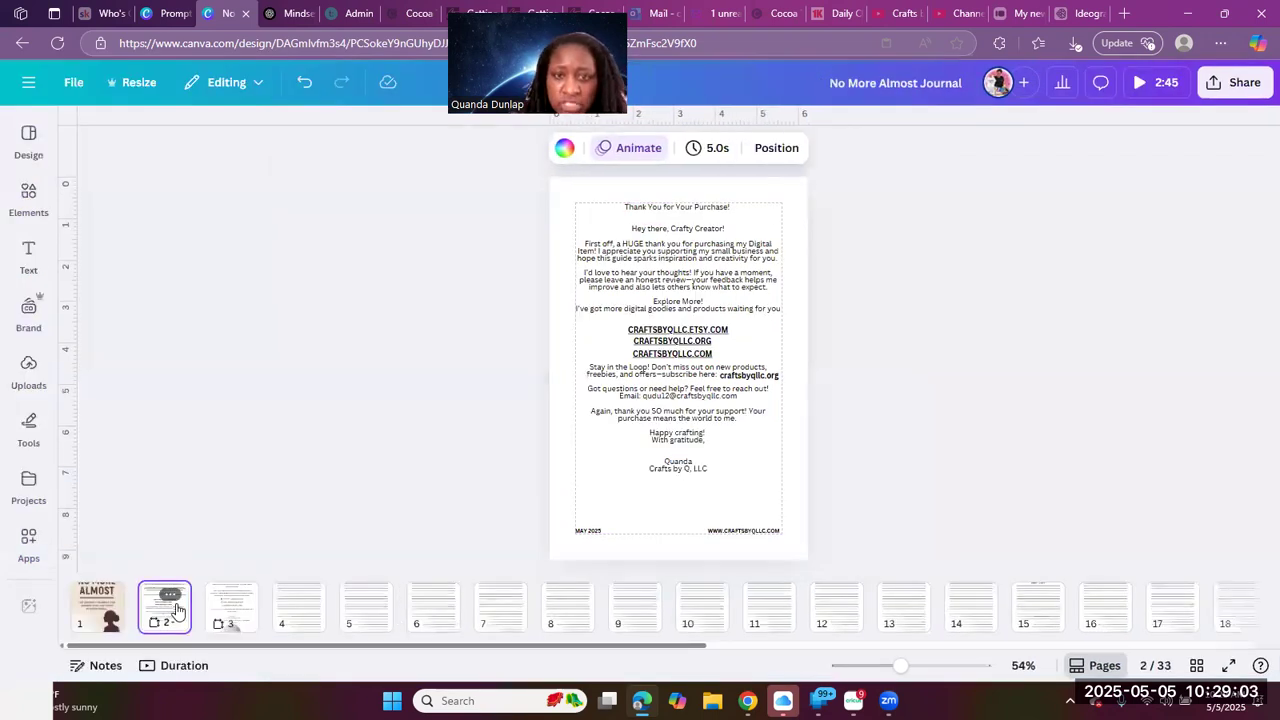
click(226, 618)
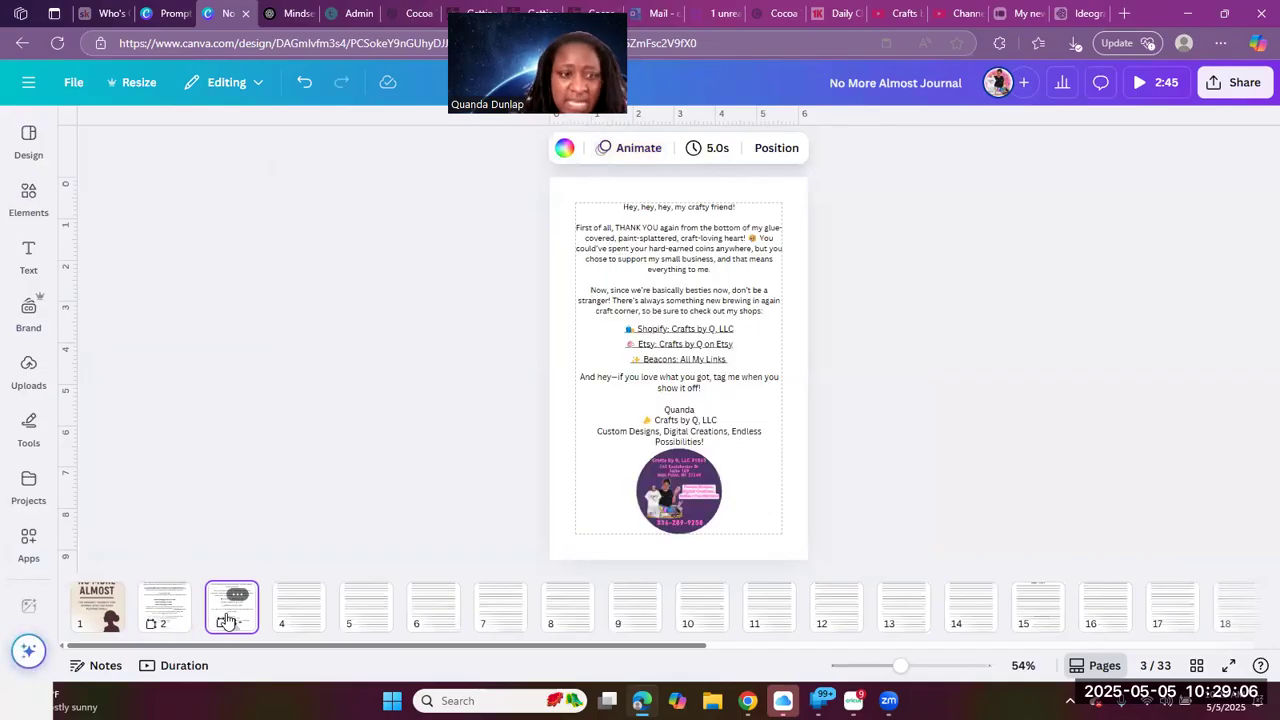
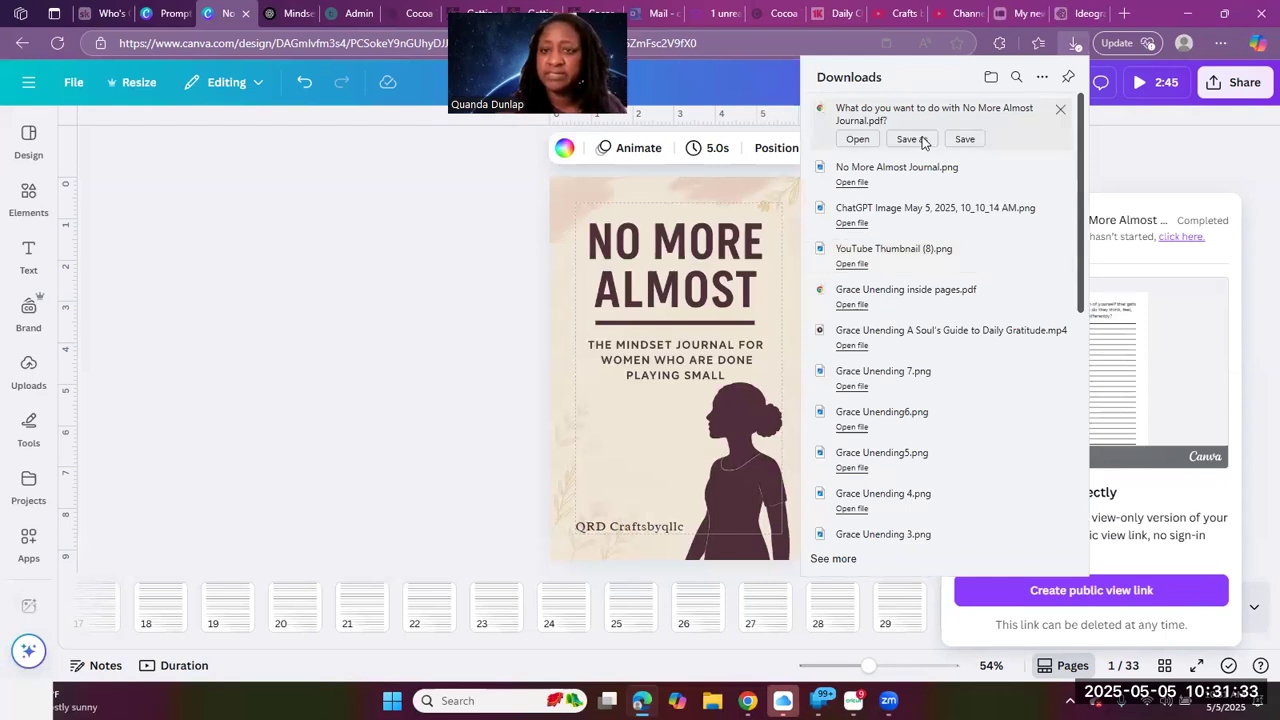
Save the downloaded journal PDF to the USB drive as "No More Almost Journal FREEBIE IN BEACONS"
click(906, 141)
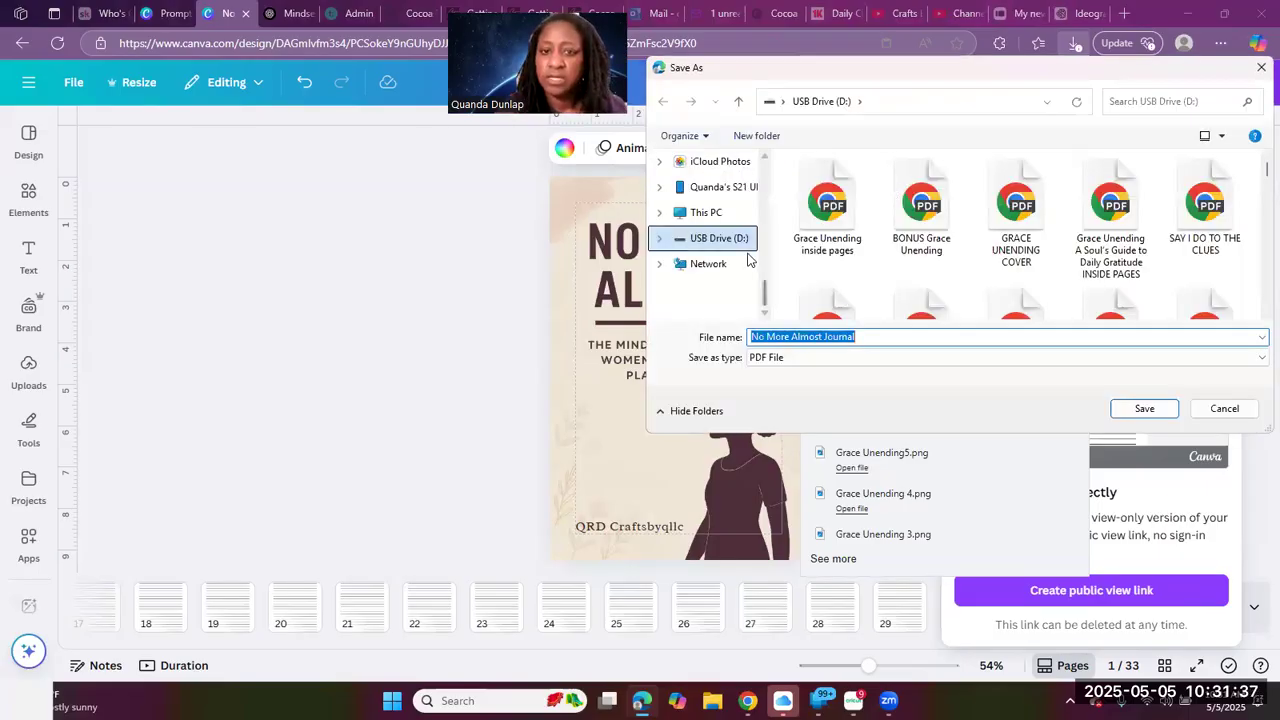
click(860, 336)
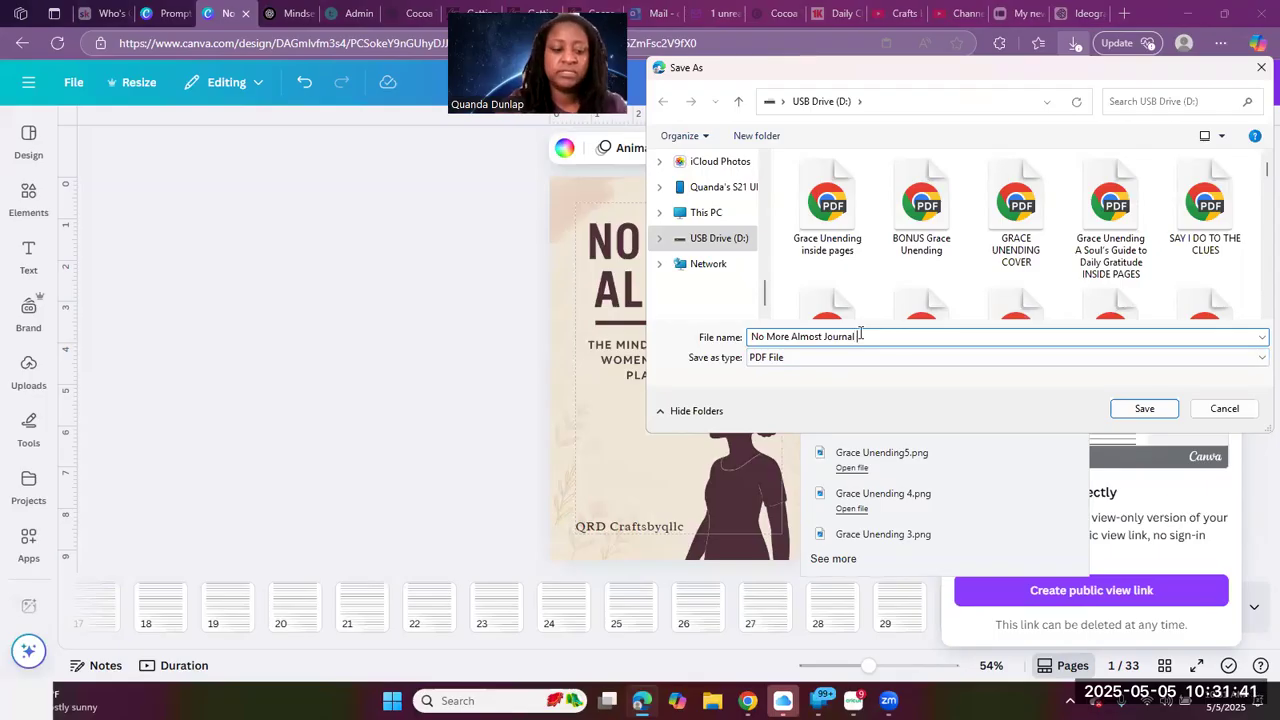
text(FRE)
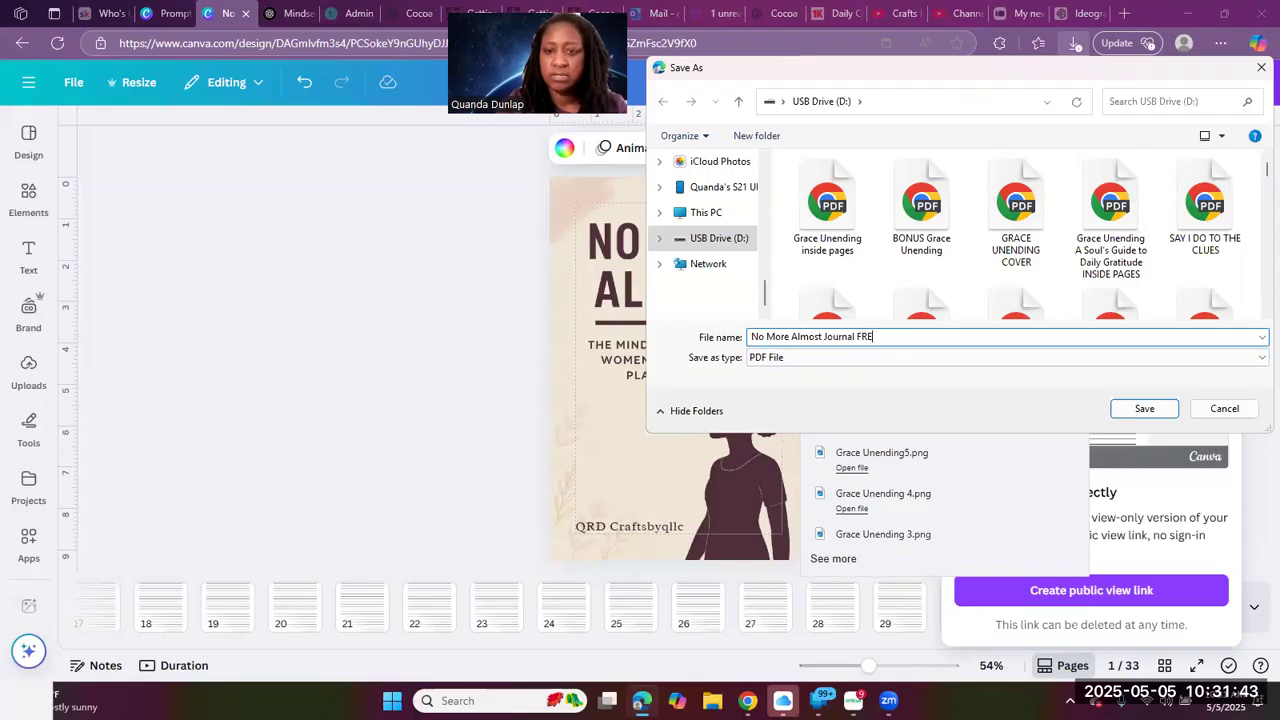
text(EBIE IN )
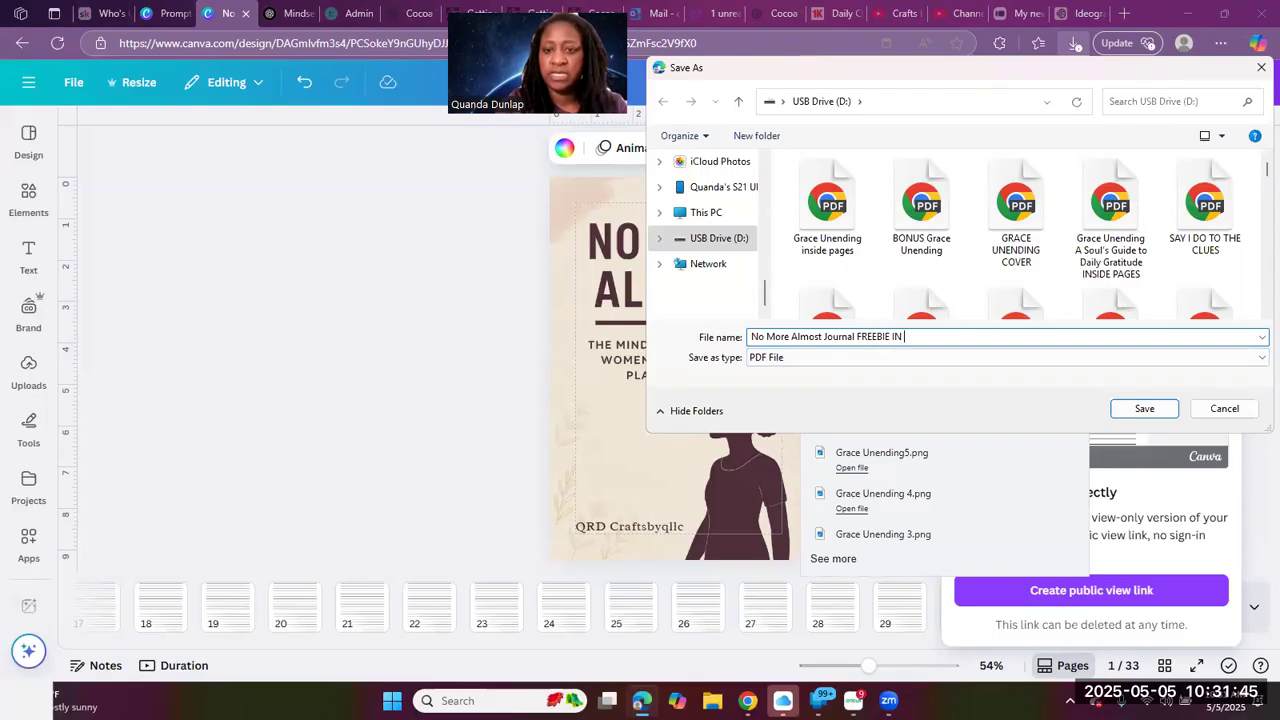
text(BEAC)
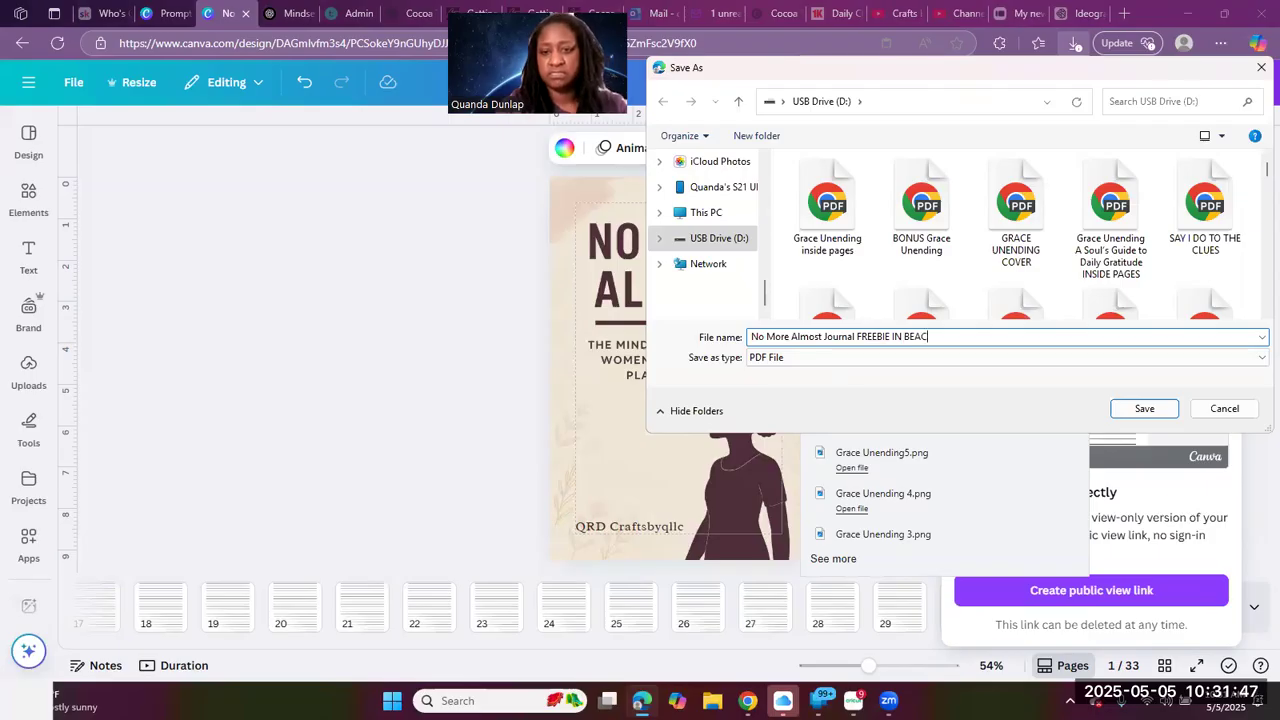
text(ONS)
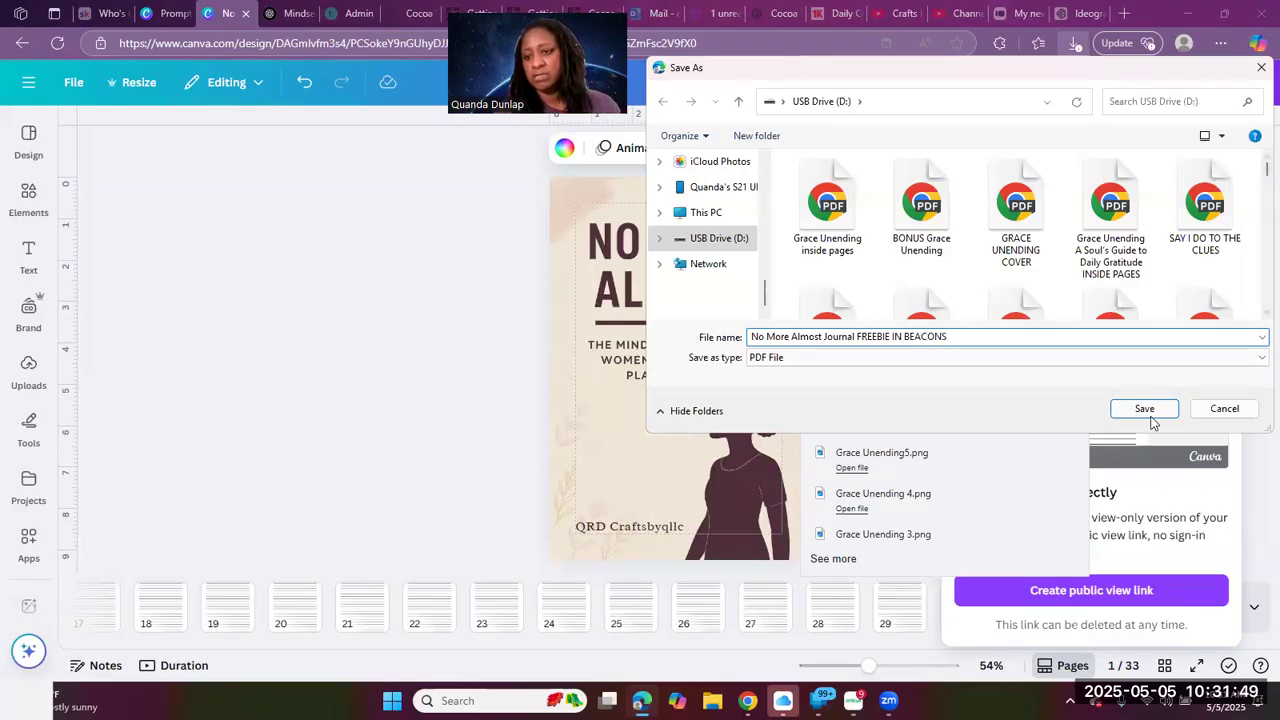
key(Return)
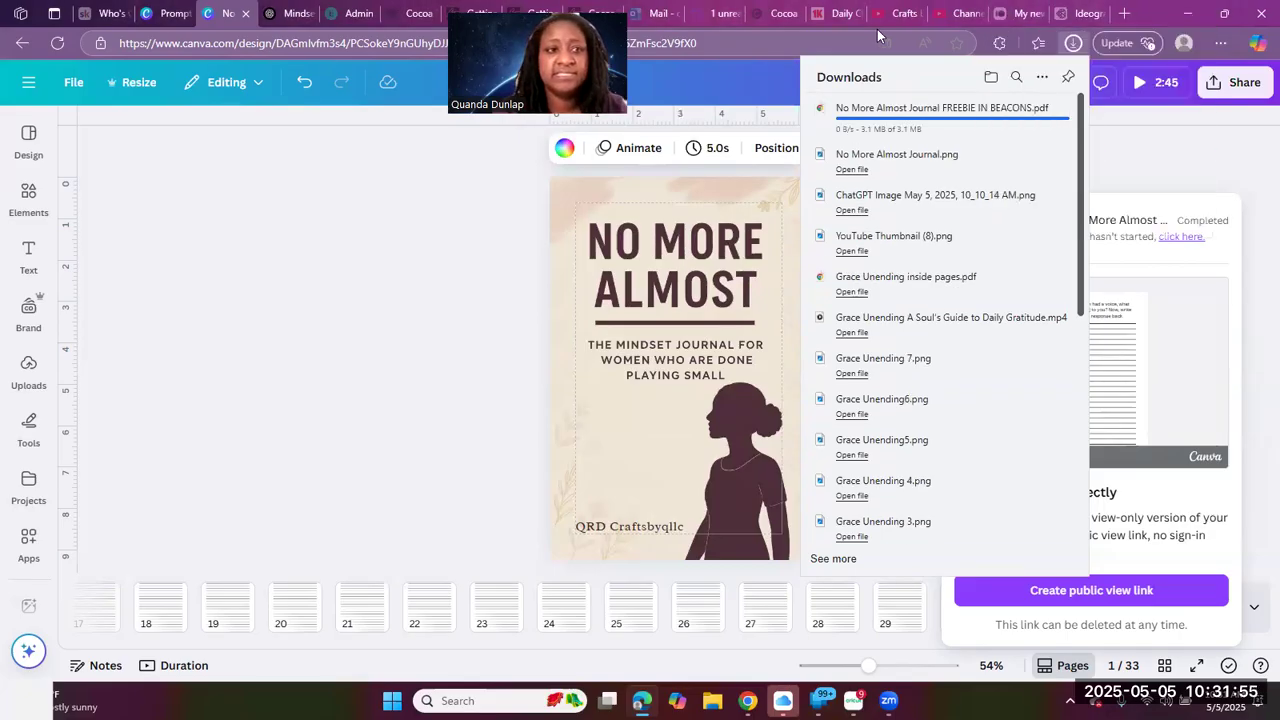
Find the Beacons online store by searching the browser favorites for "BEA", and create a new digital product in the store
click(1125, 14)
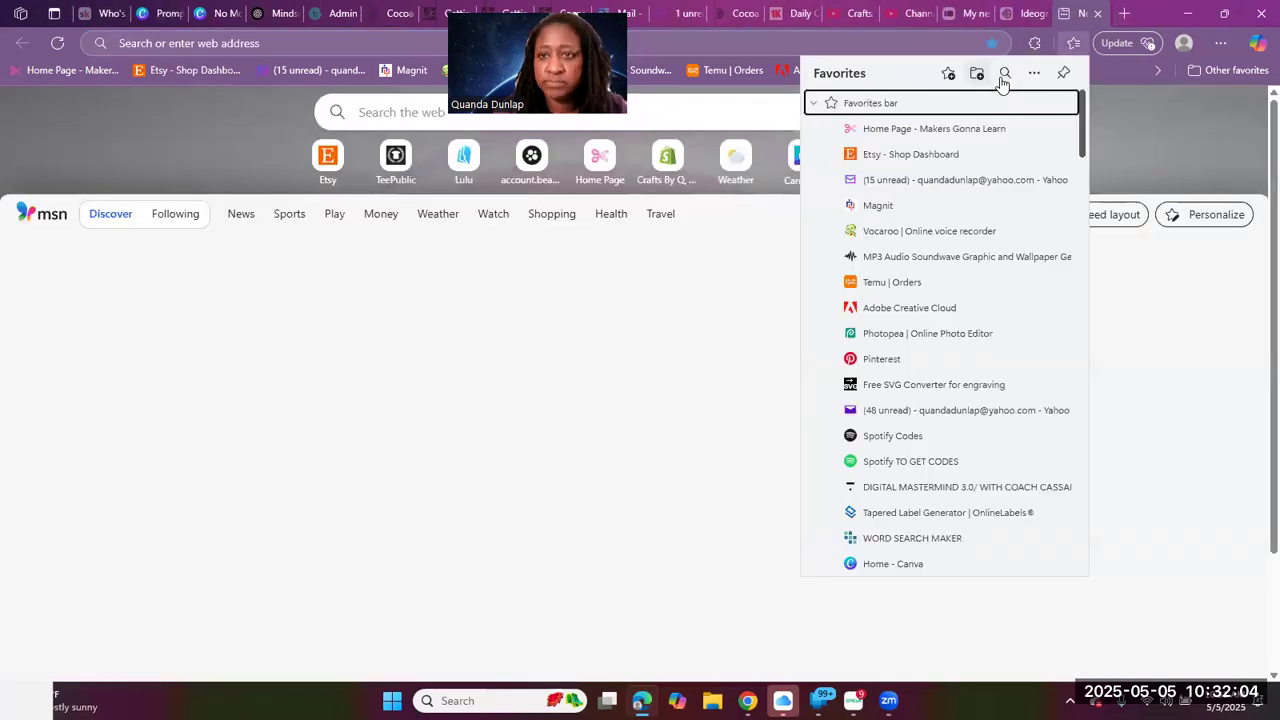
click(1002, 78)
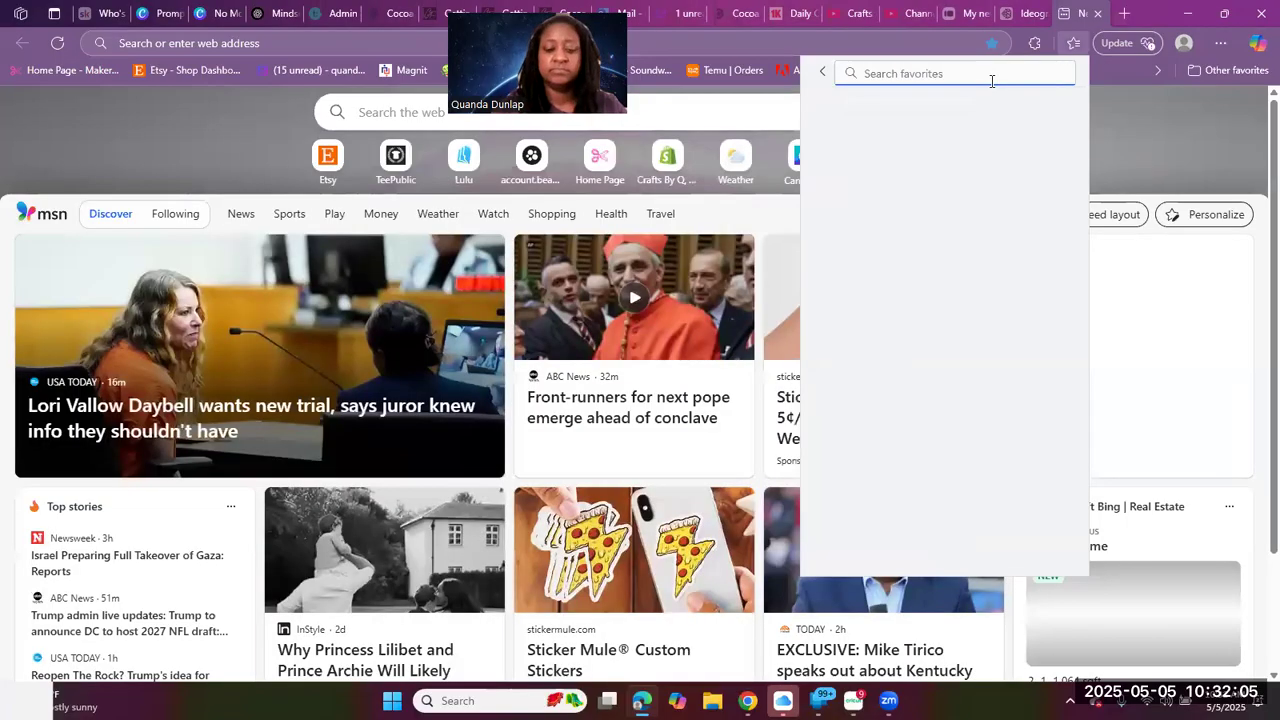
text(BEA)
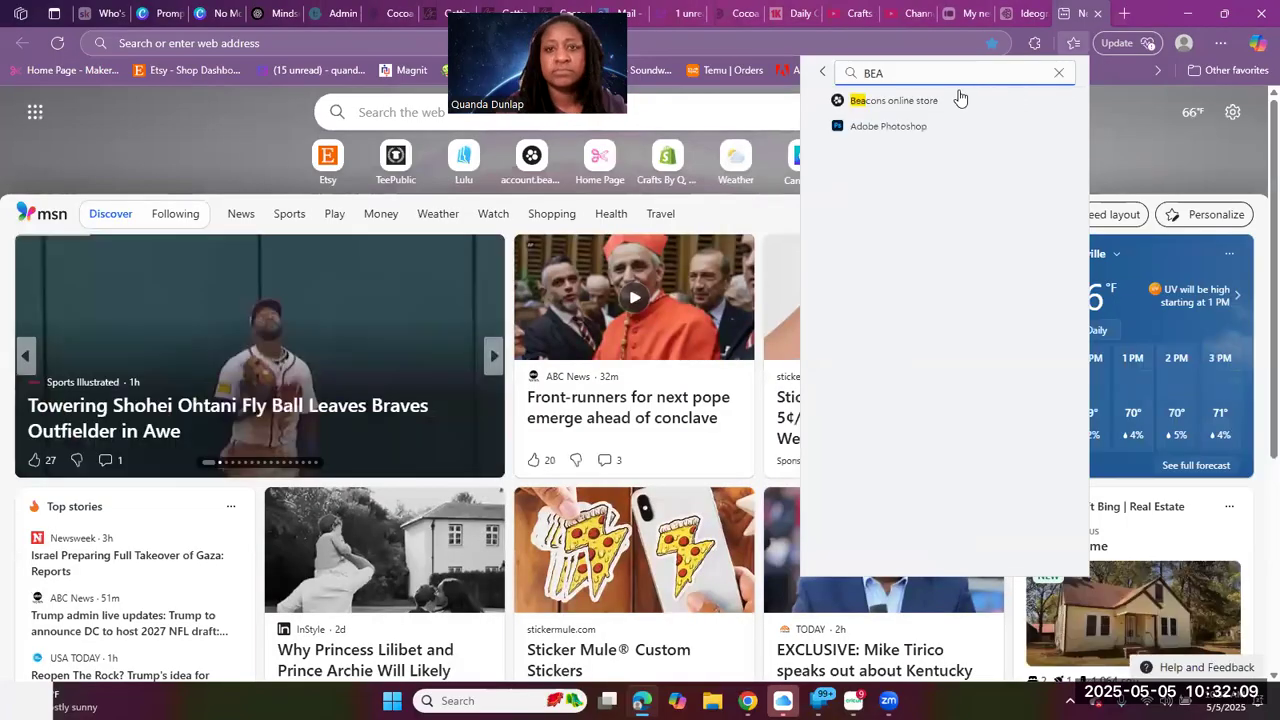
click(958, 99)
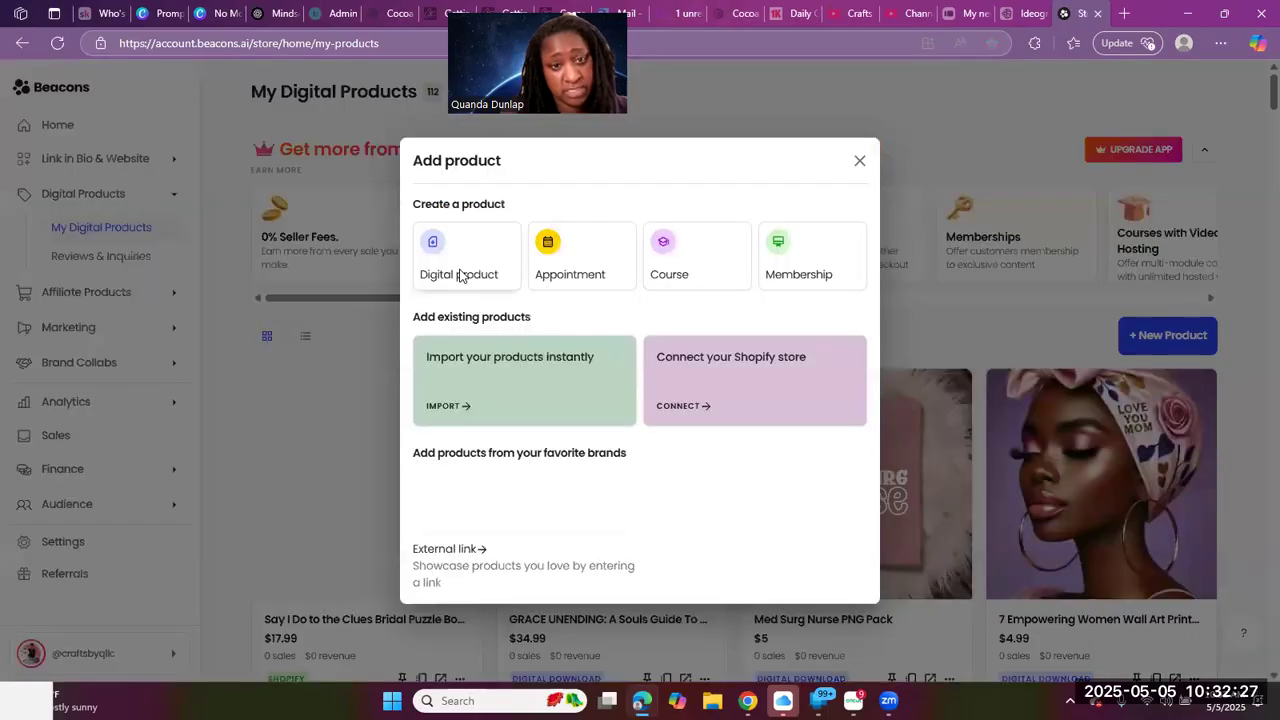
click(461, 275)
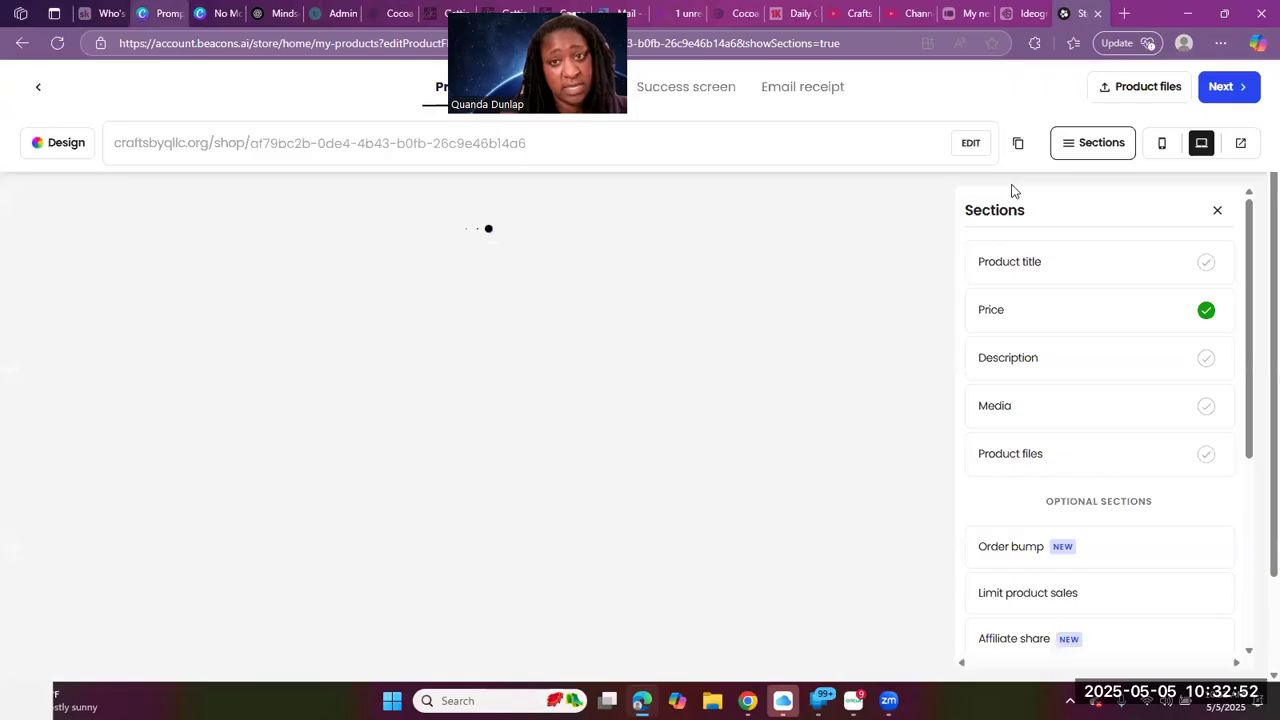
Copy the book title "No More Almost: The Mindset Journal for Women Who Are Done Playing Small" from the ChatGPT journal conversation
key(ctrl+2)
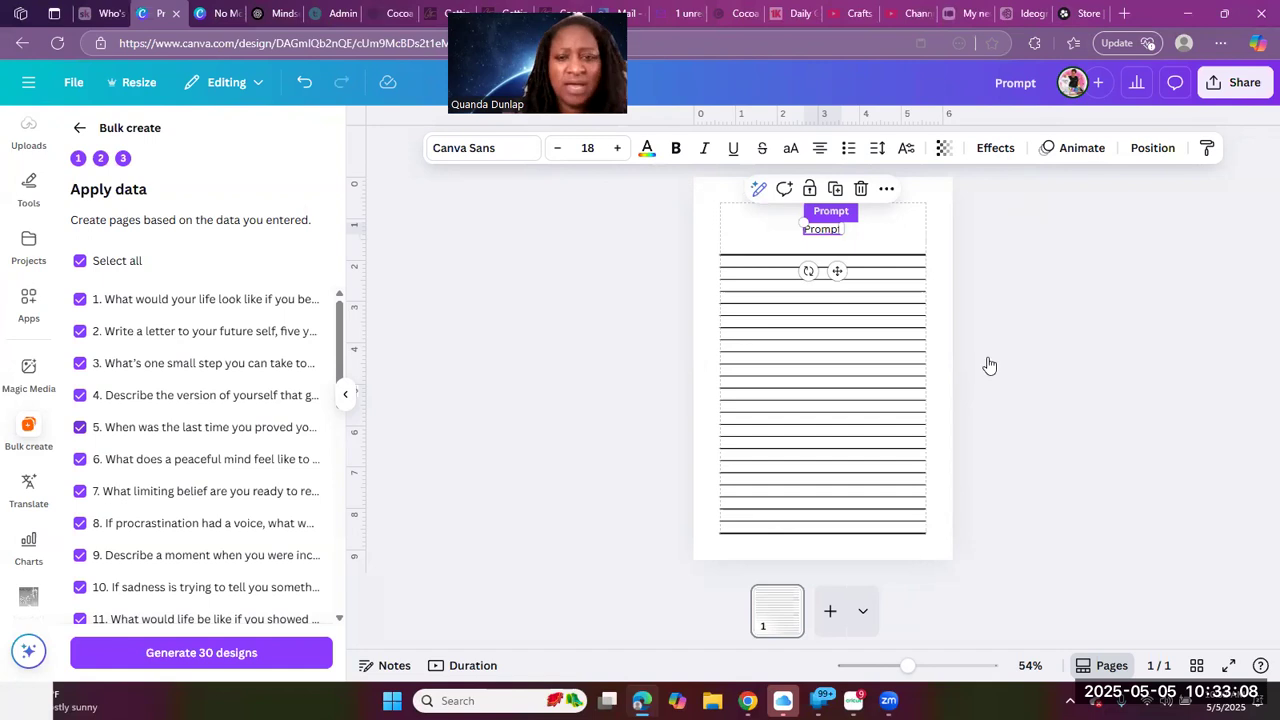
key(ctrl+Tab)
key(ctrl+Tab)
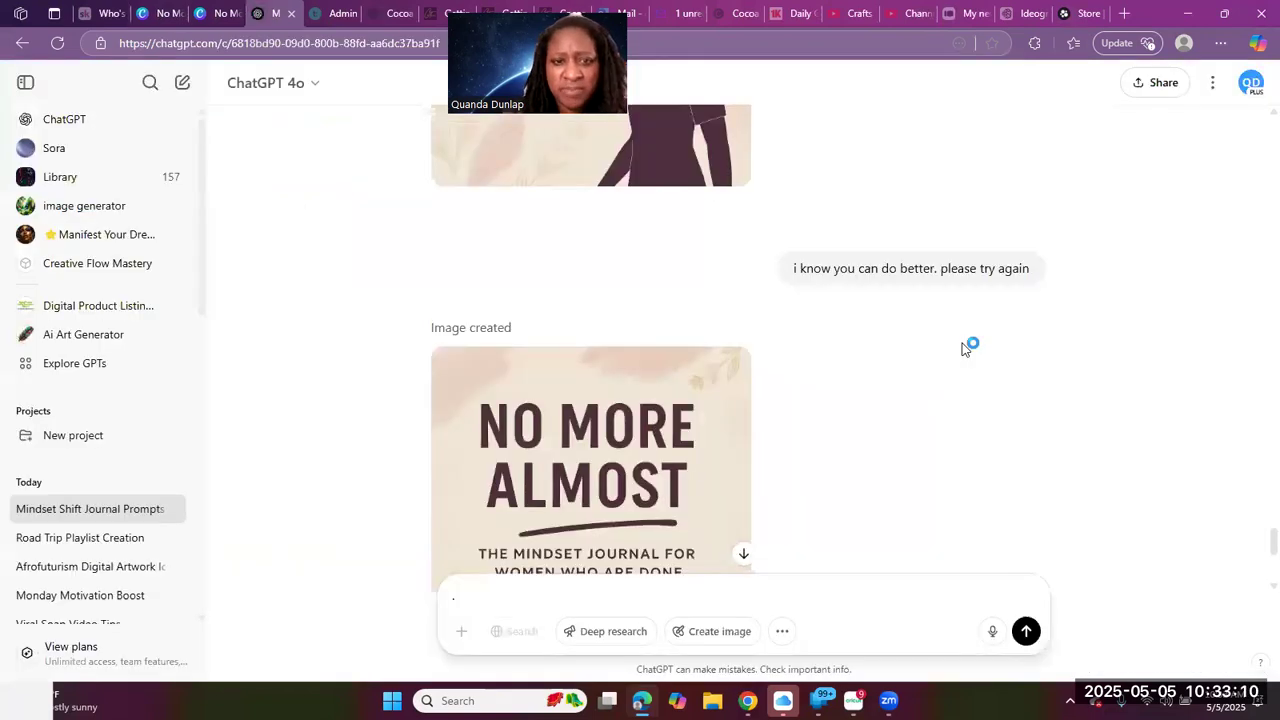
scroll(965, 348, up, 5)
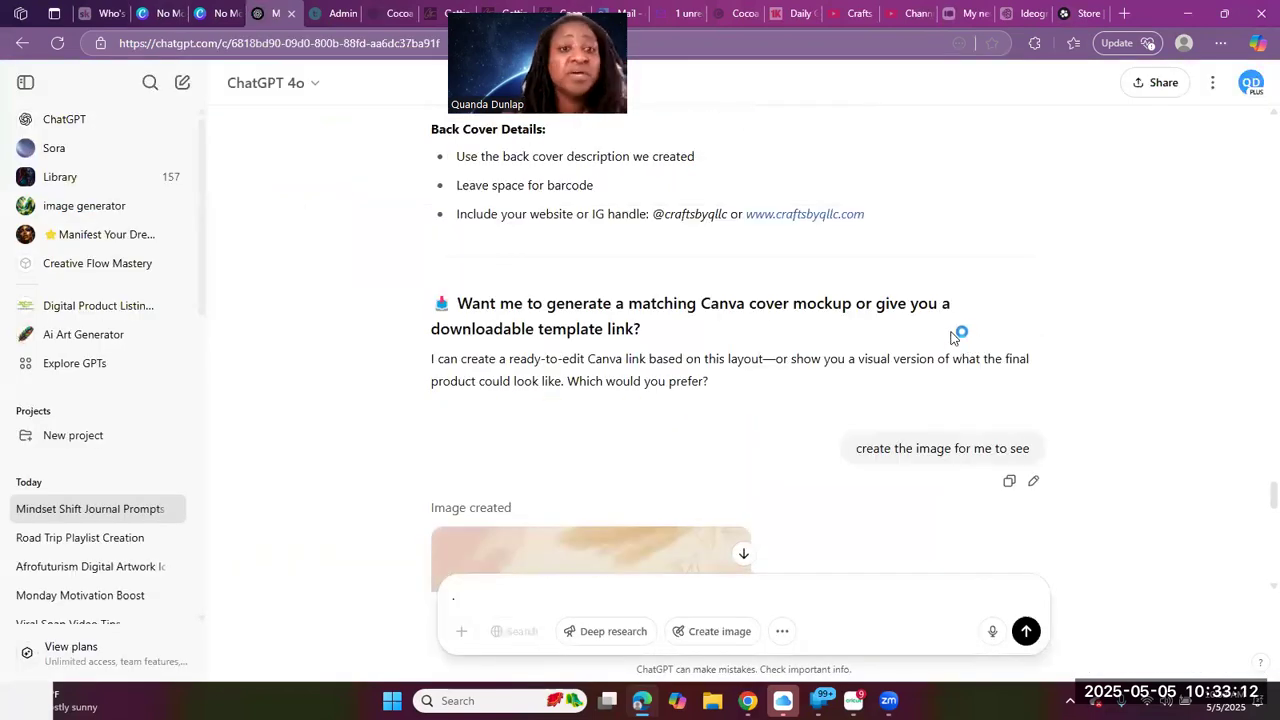
scroll(949, 333, up, 3)
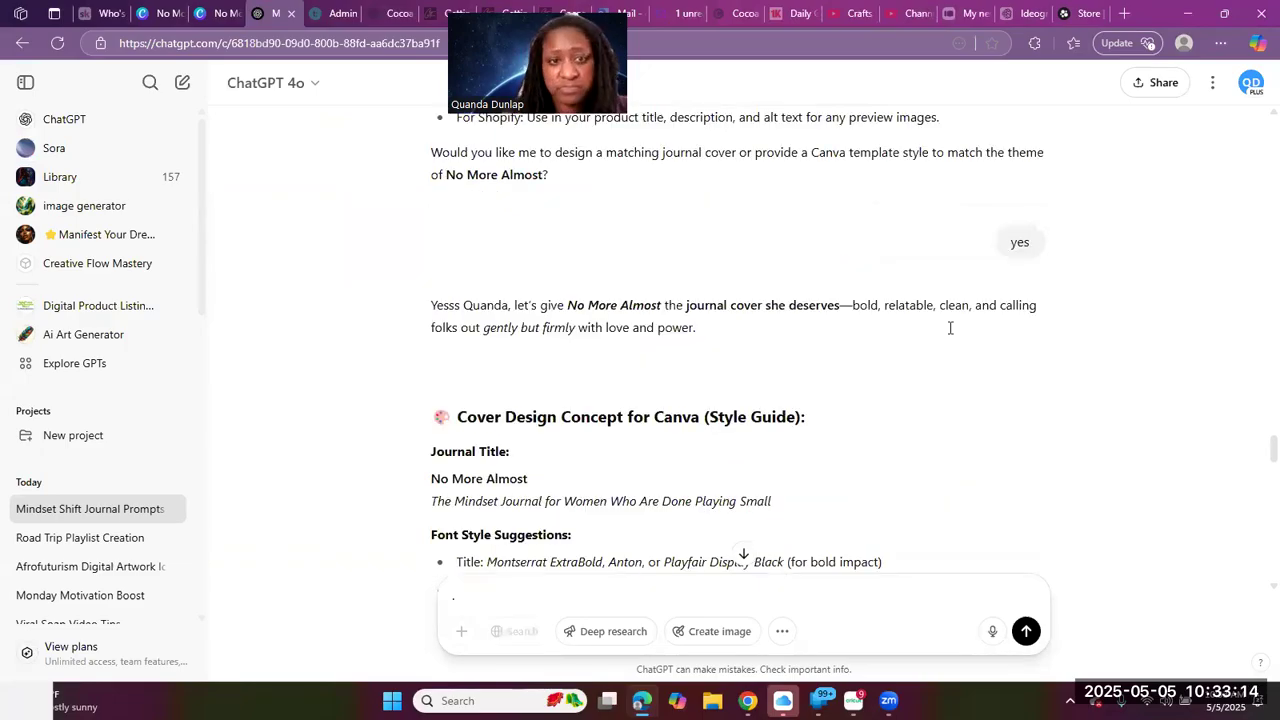
scroll(950, 328, up, 5)
scroll(950, 328, up, 3)
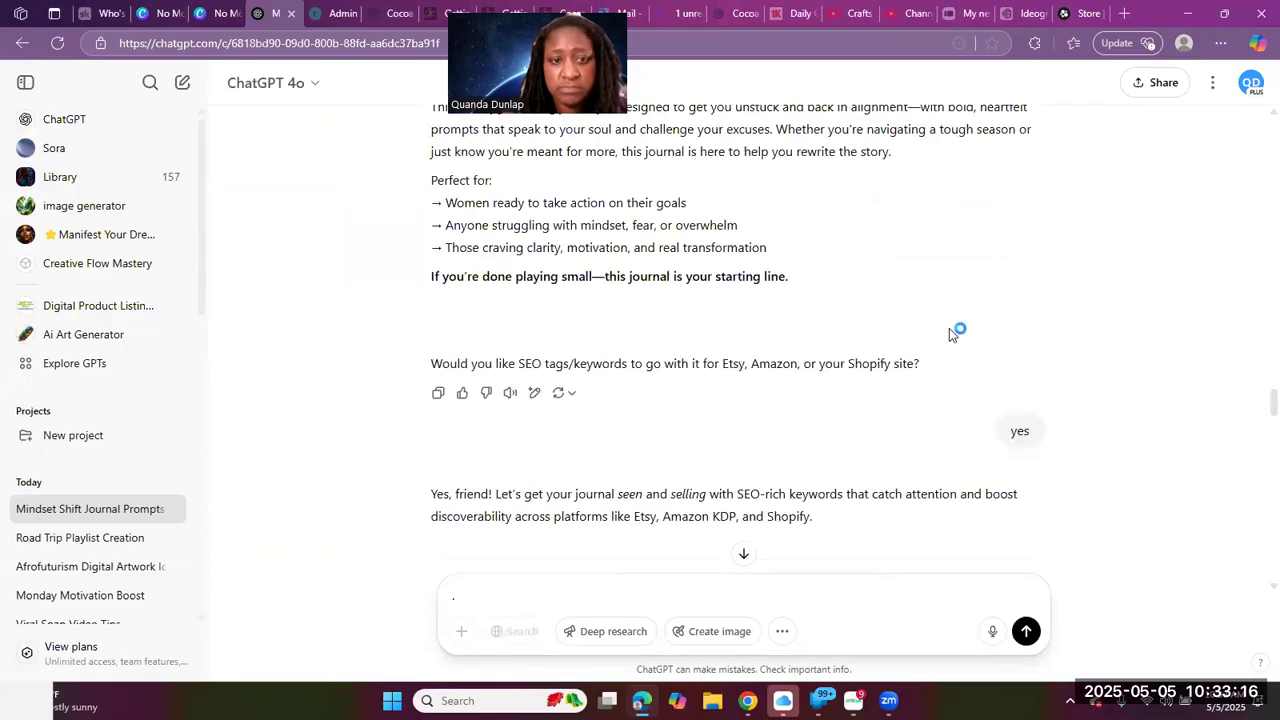
scroll(949, 328, up, 5)
scroll(947, 328, up, 3)
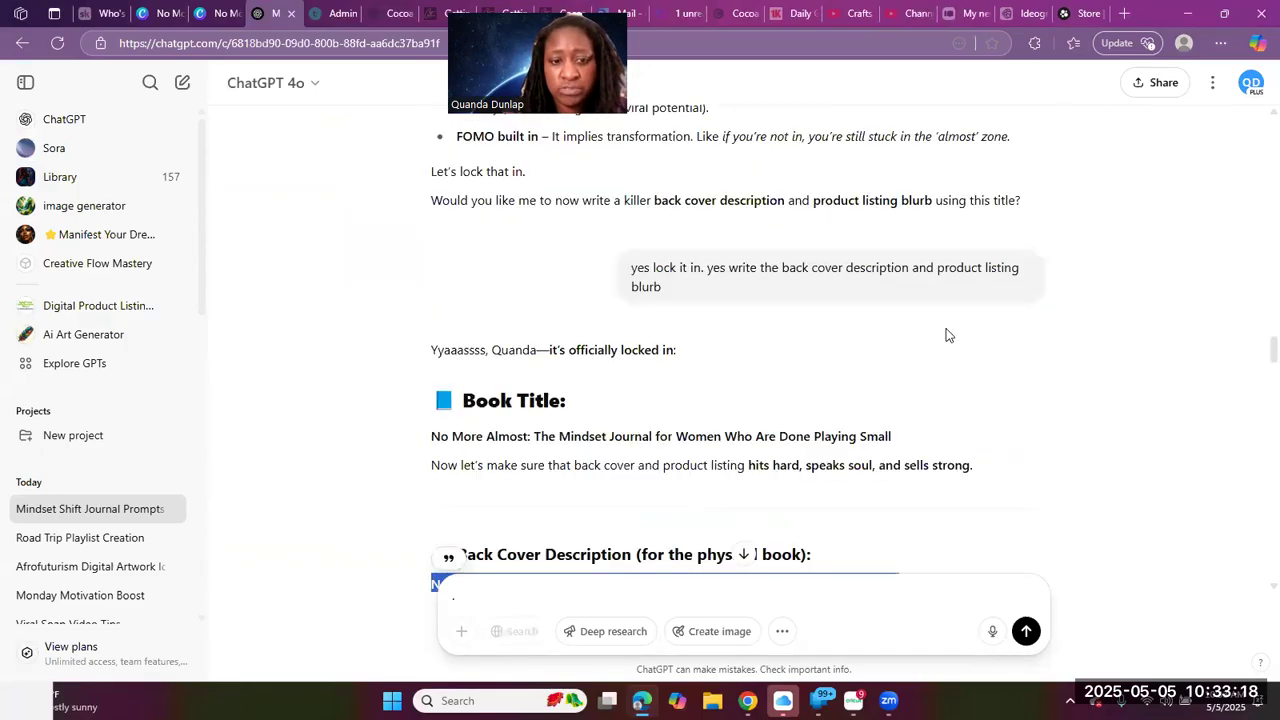
click(912, 366)
drag(527, 386, 432, 360)
triple_click(432, 358)
key(ctrl+c)
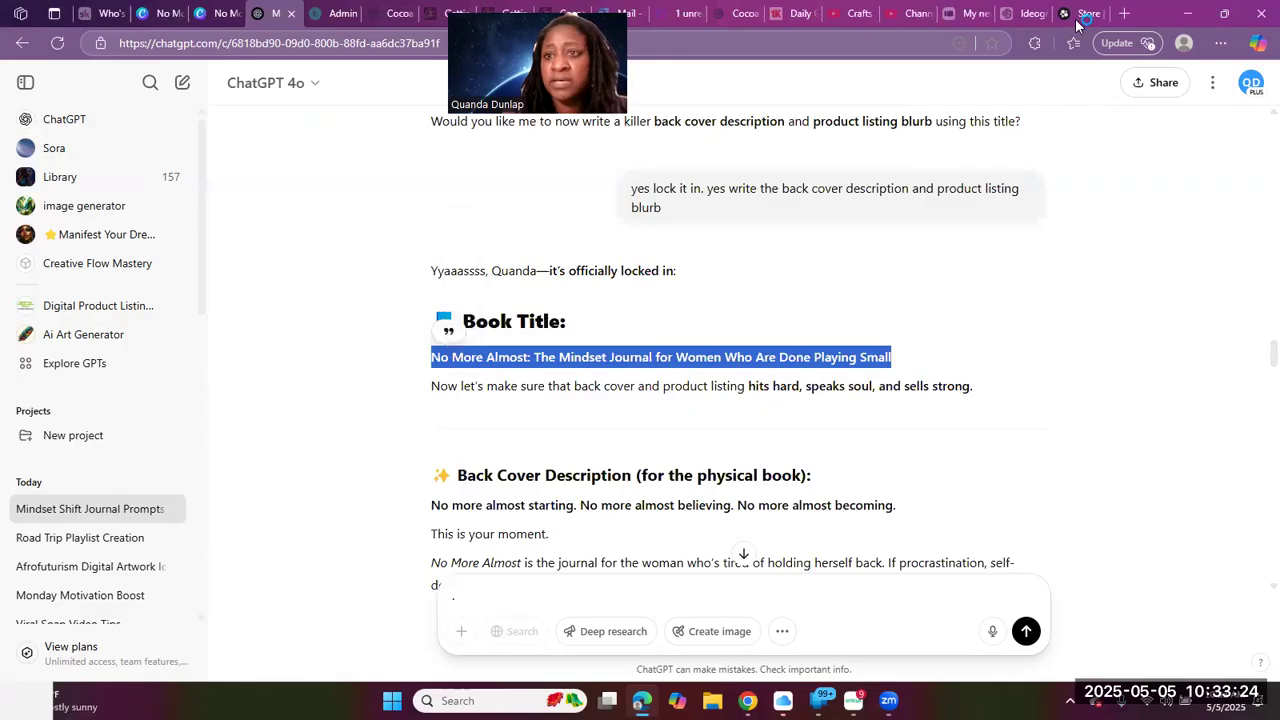
Replace the Beacons product's placeholder title with "No More Almost: The Mindset Journal for Women Who Are Done Playing Small"
key(ctrl+9)
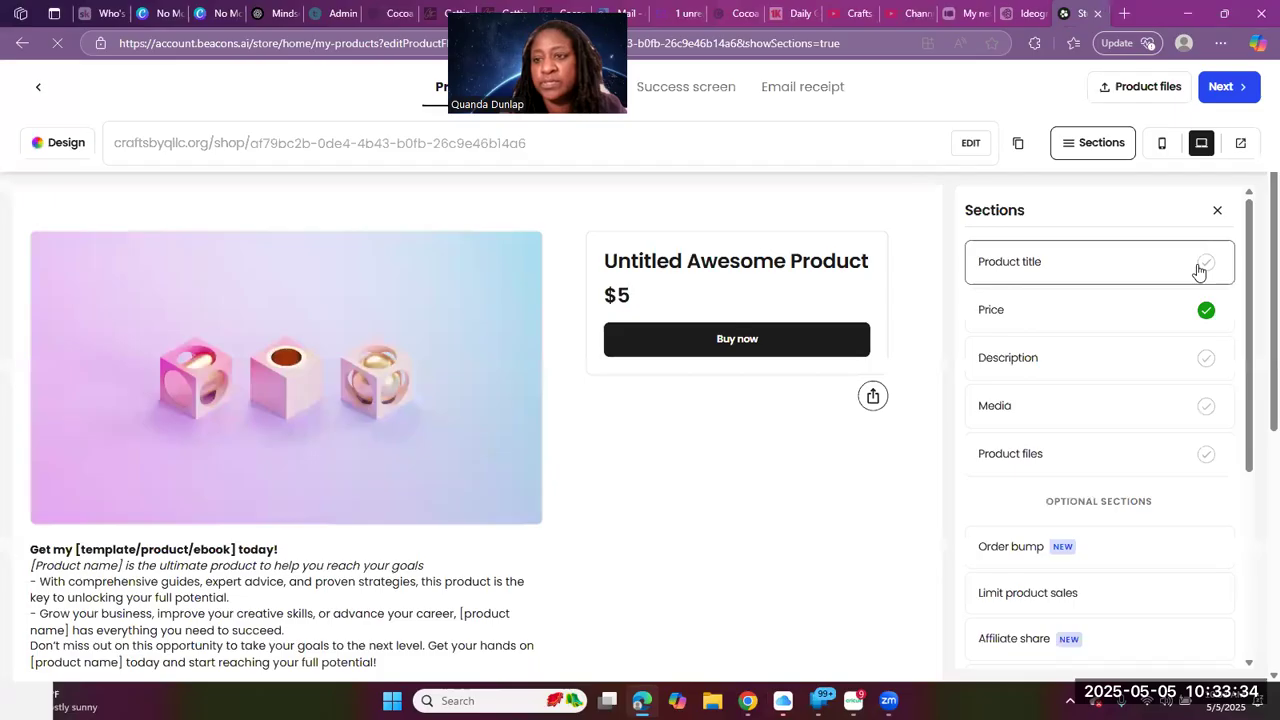
click(1041, 266)
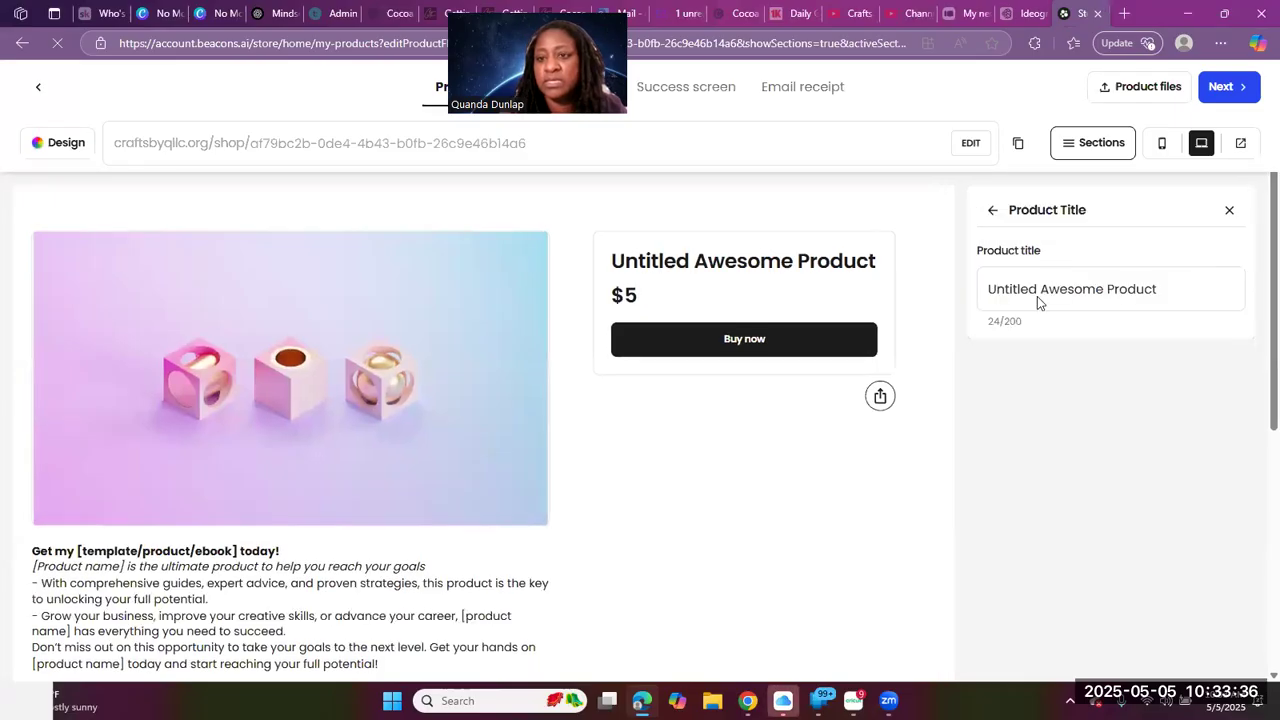
drag(1058, 290, 1162, 297)
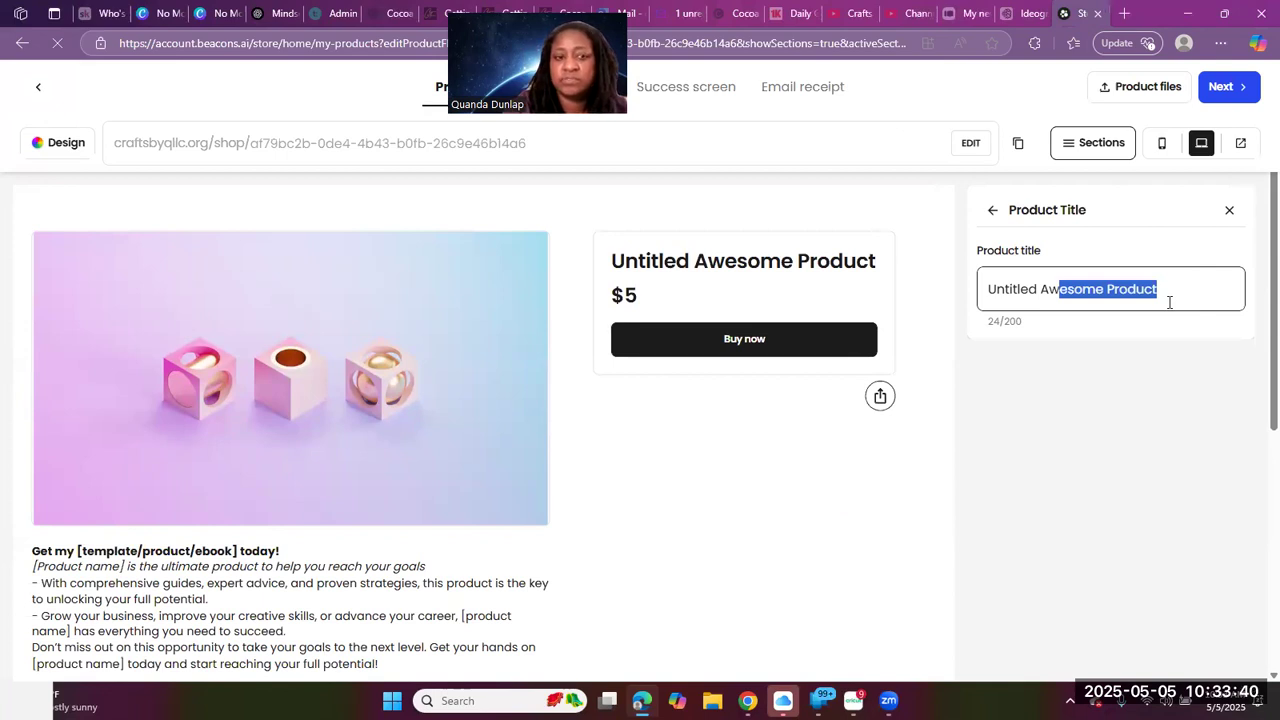
key(BackSpace)
key(BackSpace)
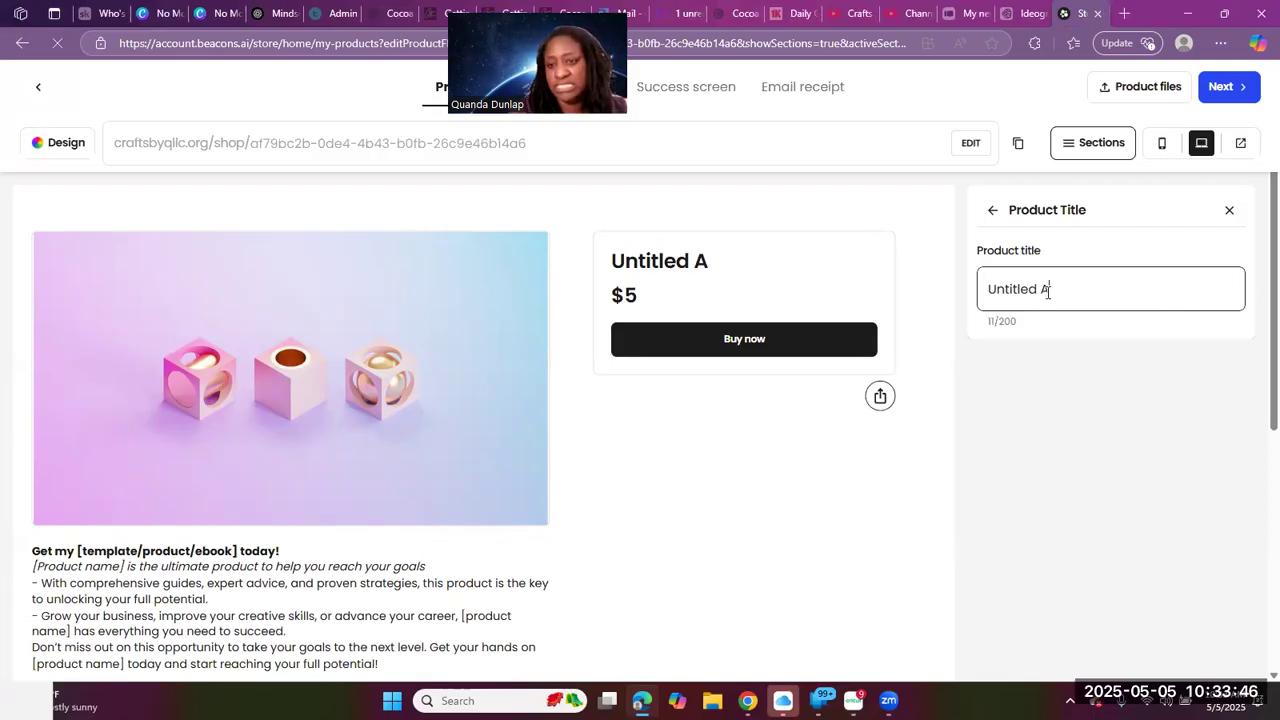
key(ctrl+a)
key(BackSpace)
right_click(1008, 293)
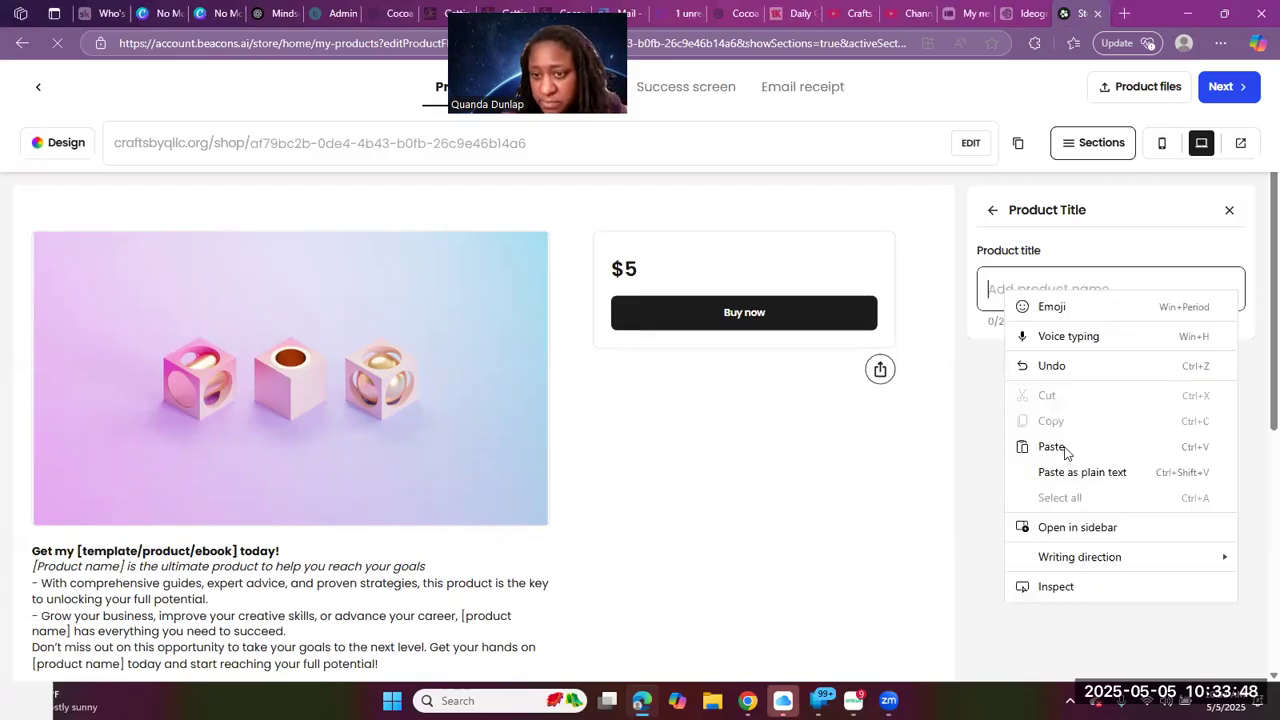
click(1052, 447)
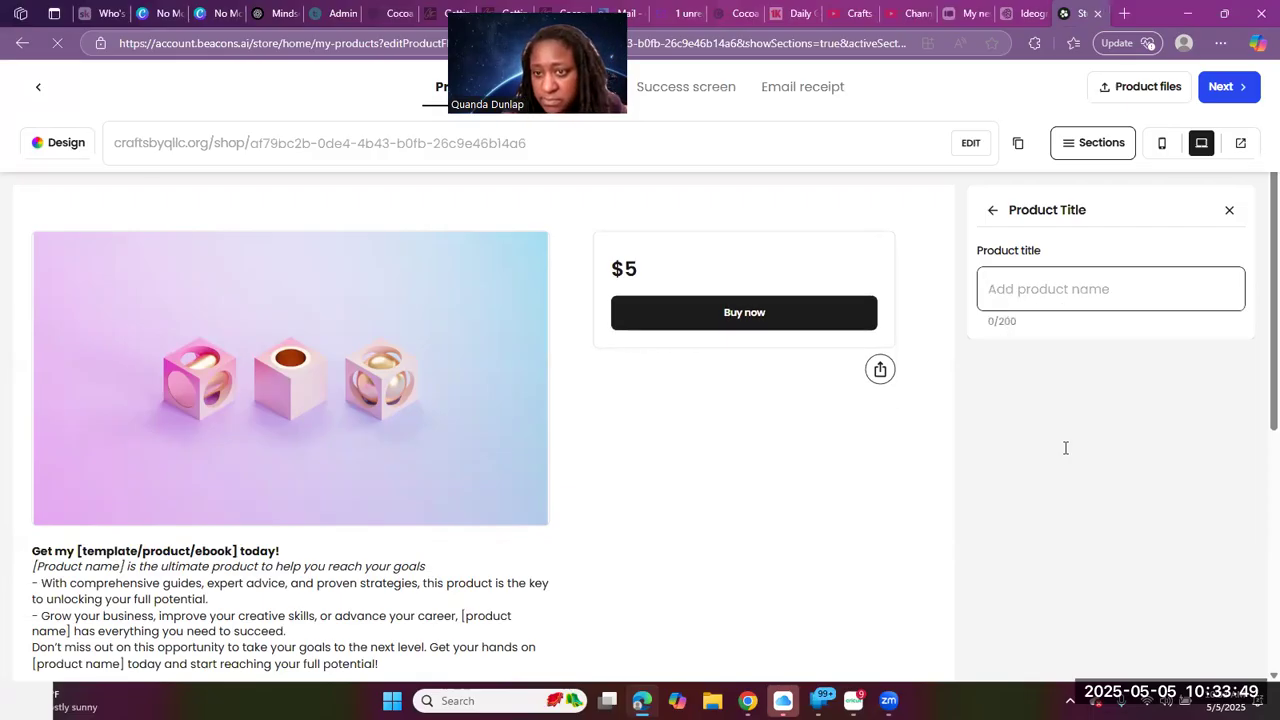
click(993, 215)
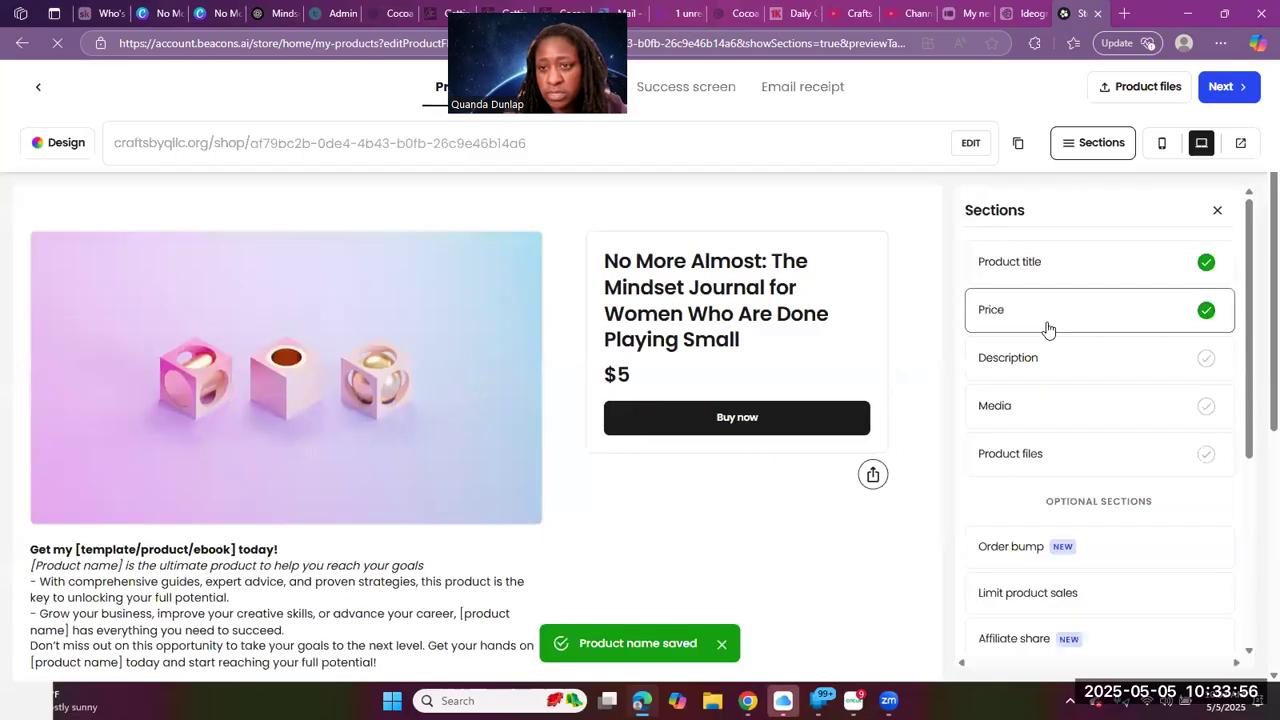
Change the product's pricing to free so that it becomes a lead magnet
click(1104, 327)
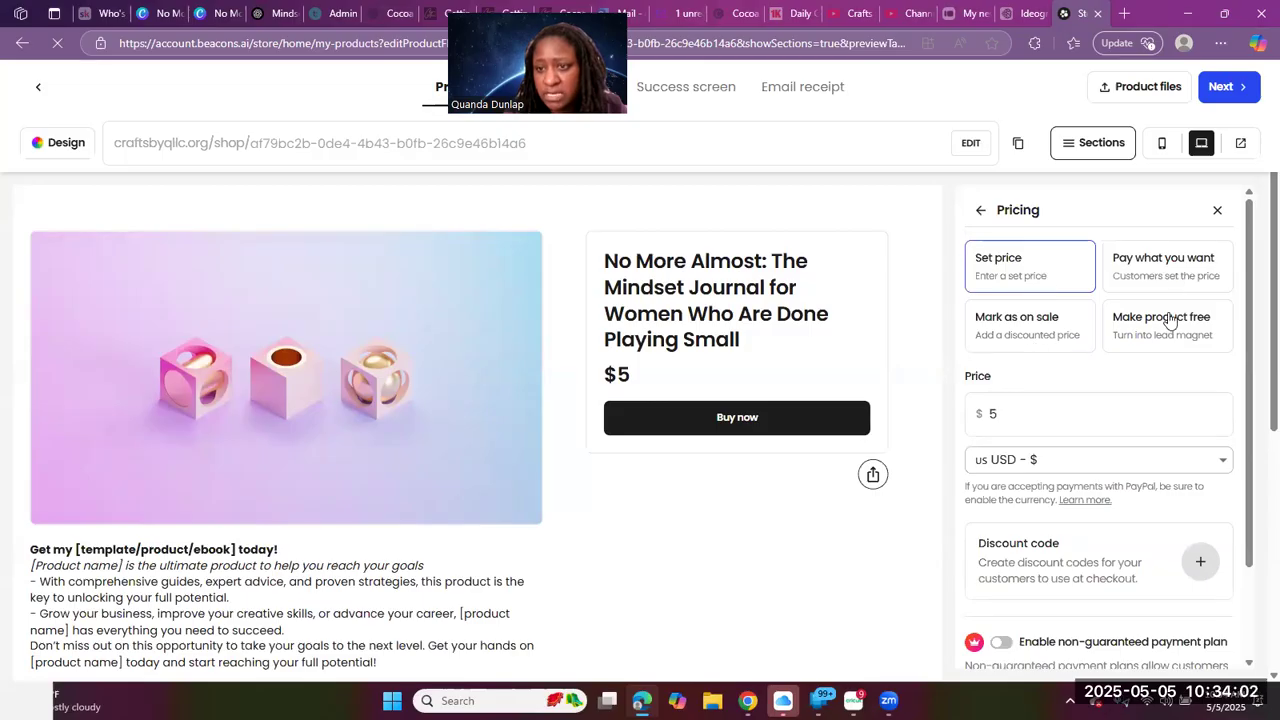
click(1163, 320)
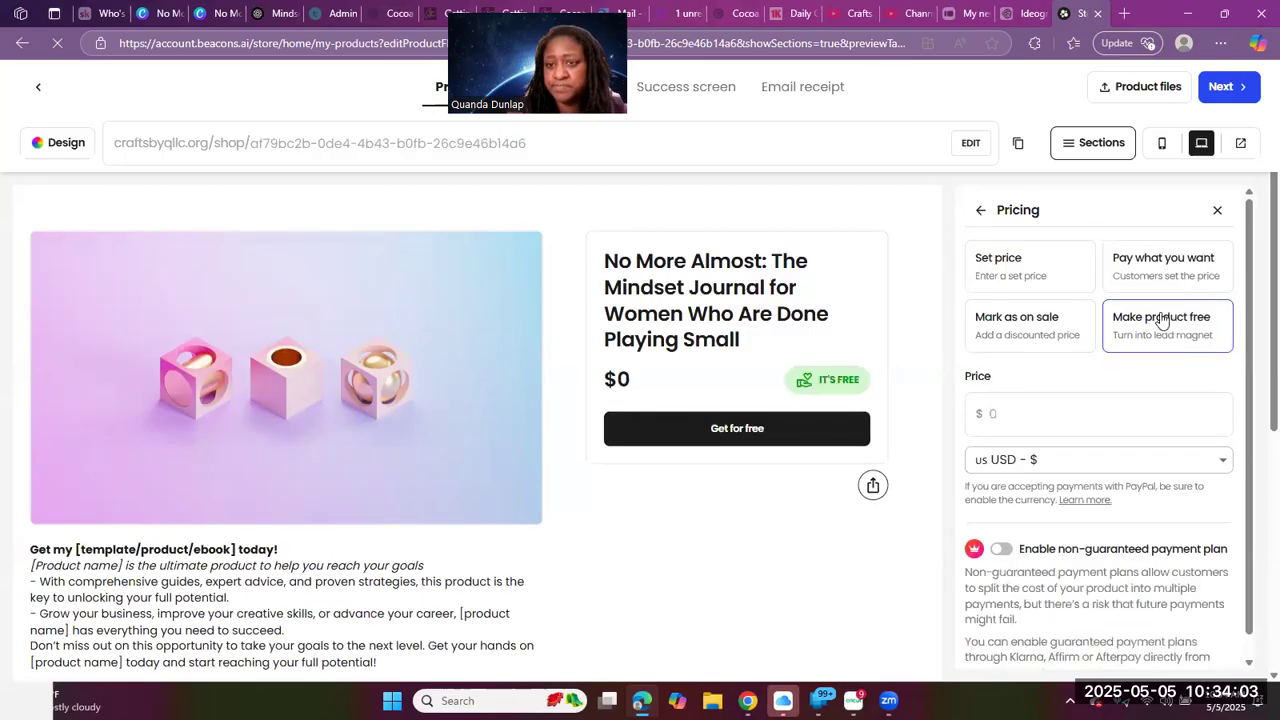
click(981, 212)
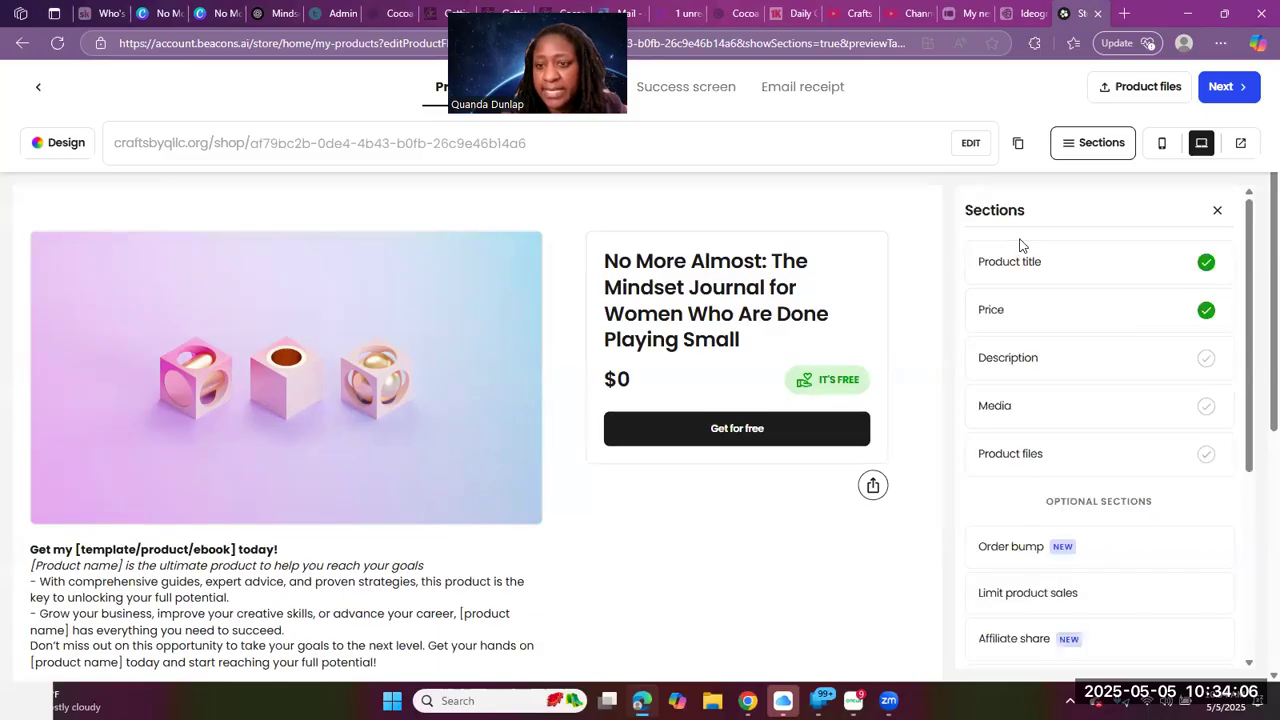
Upload the "No More Almost Journal FREEBIE IN BEACONS" PDF from the USB drive as the product file
click(1015, 406)
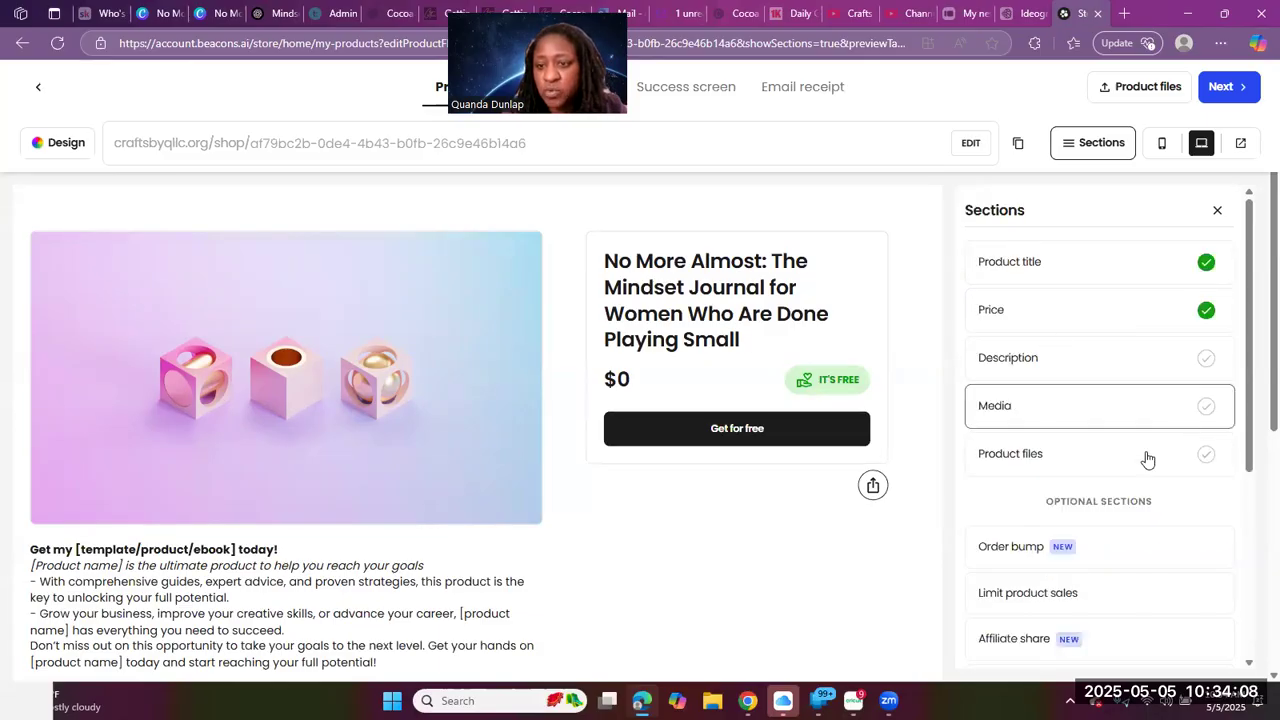
click(1206, 458)
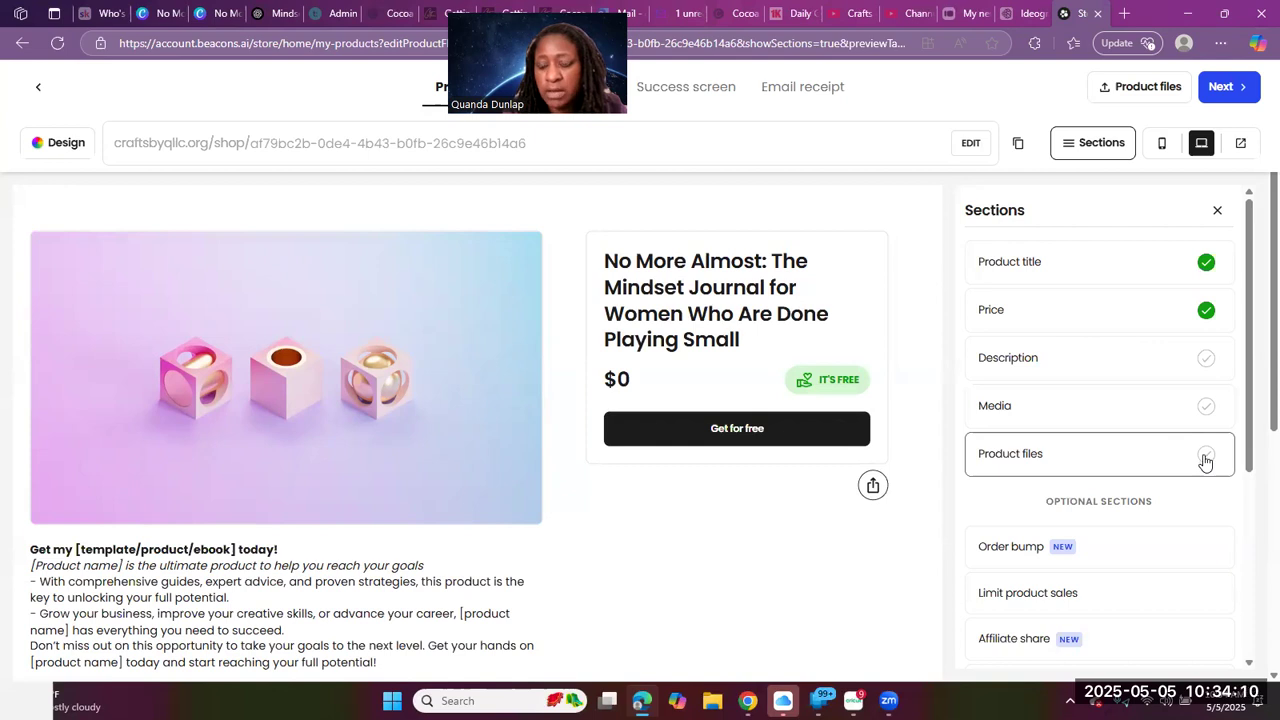
click(1218, 450)
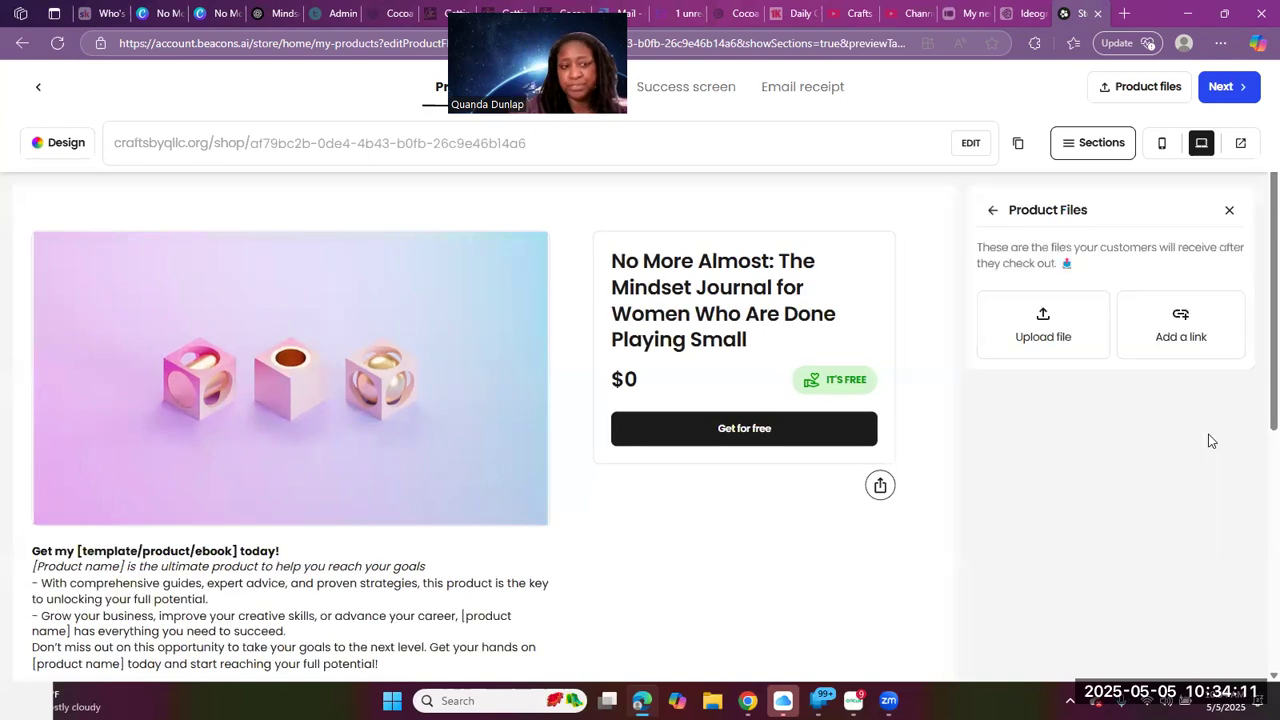
click(1045, 322)
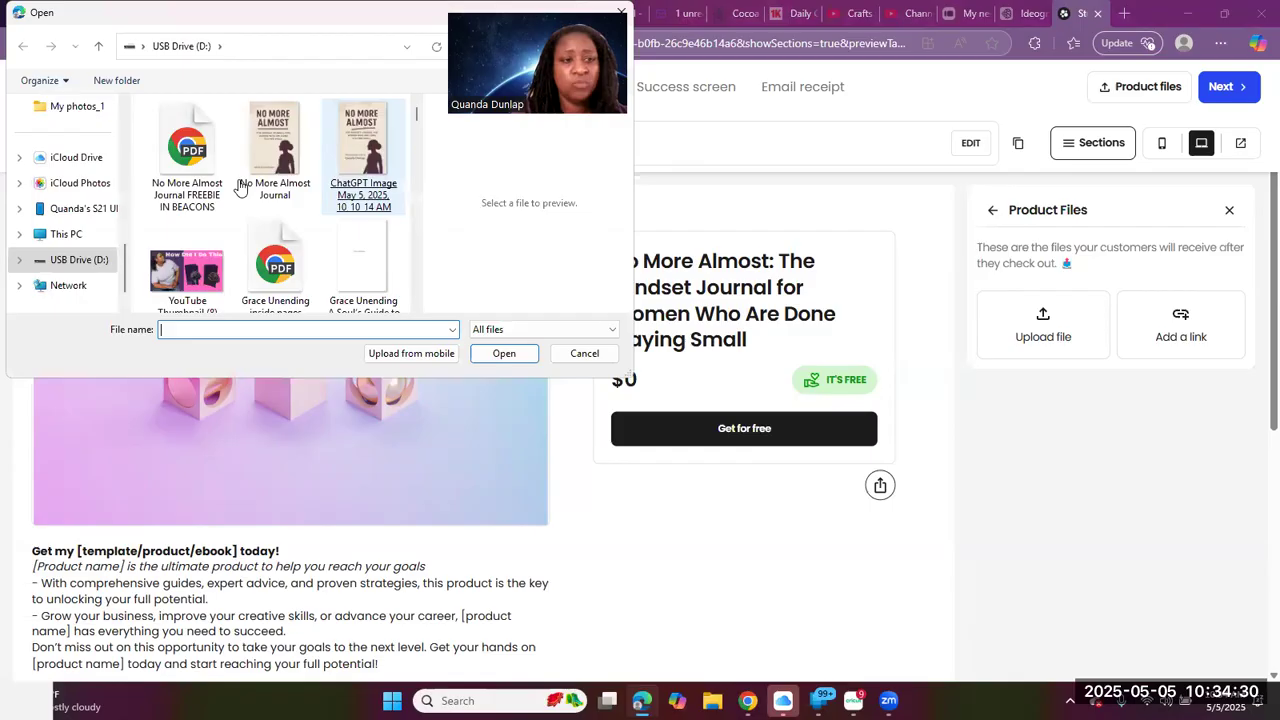
double_click(193, 207)
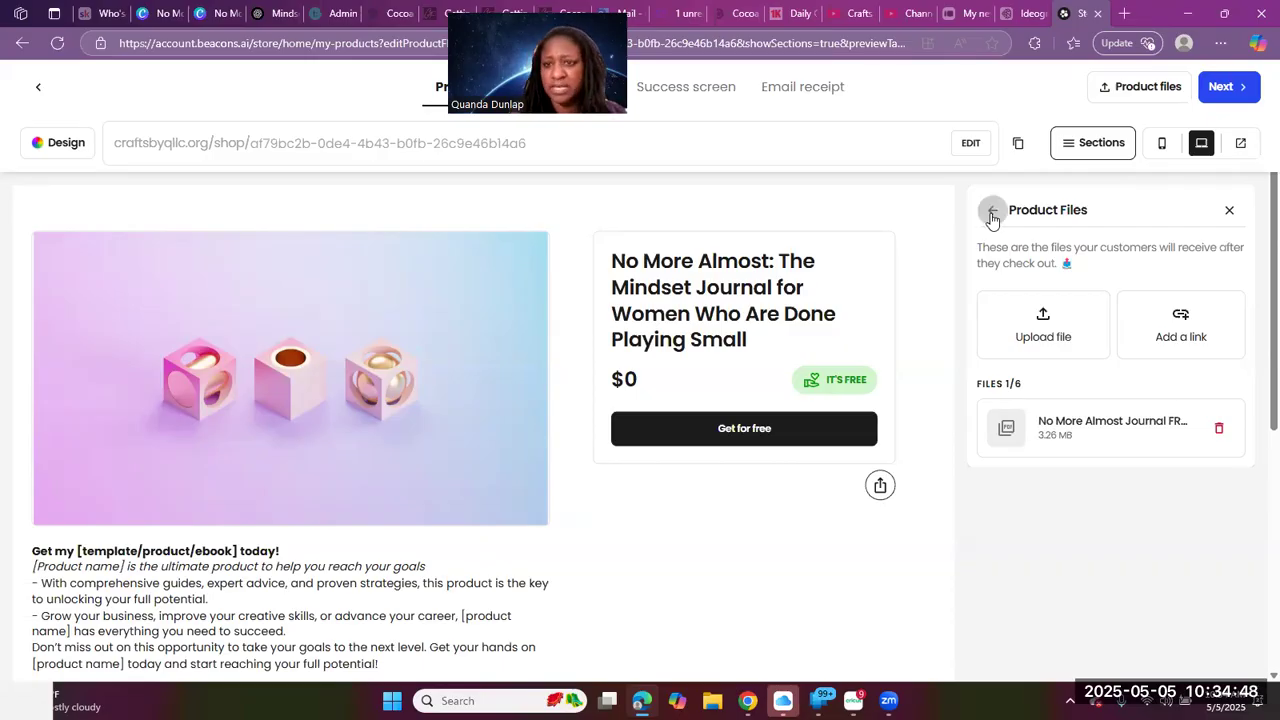
click(993, 213)
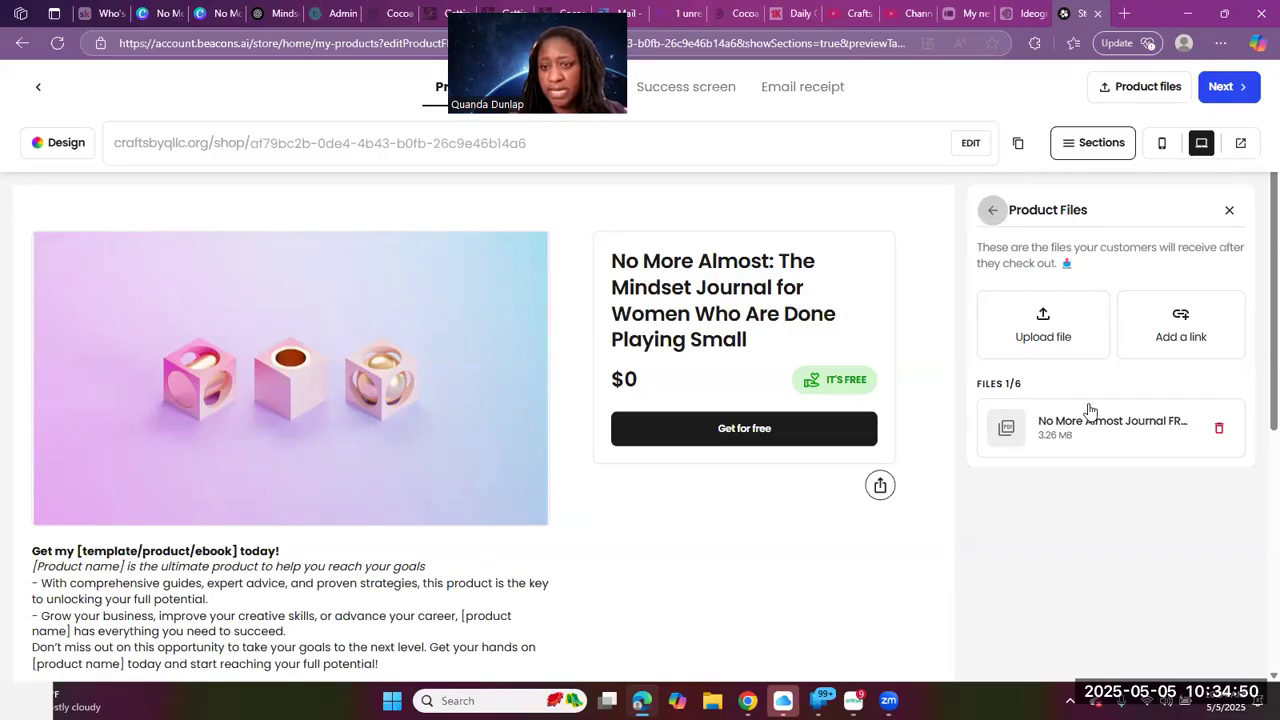
Upload the "No More Almost Journal" cover from the USB drive as product media with a custom full-cover crop, and delete the placeholder image
click(1100, 412)
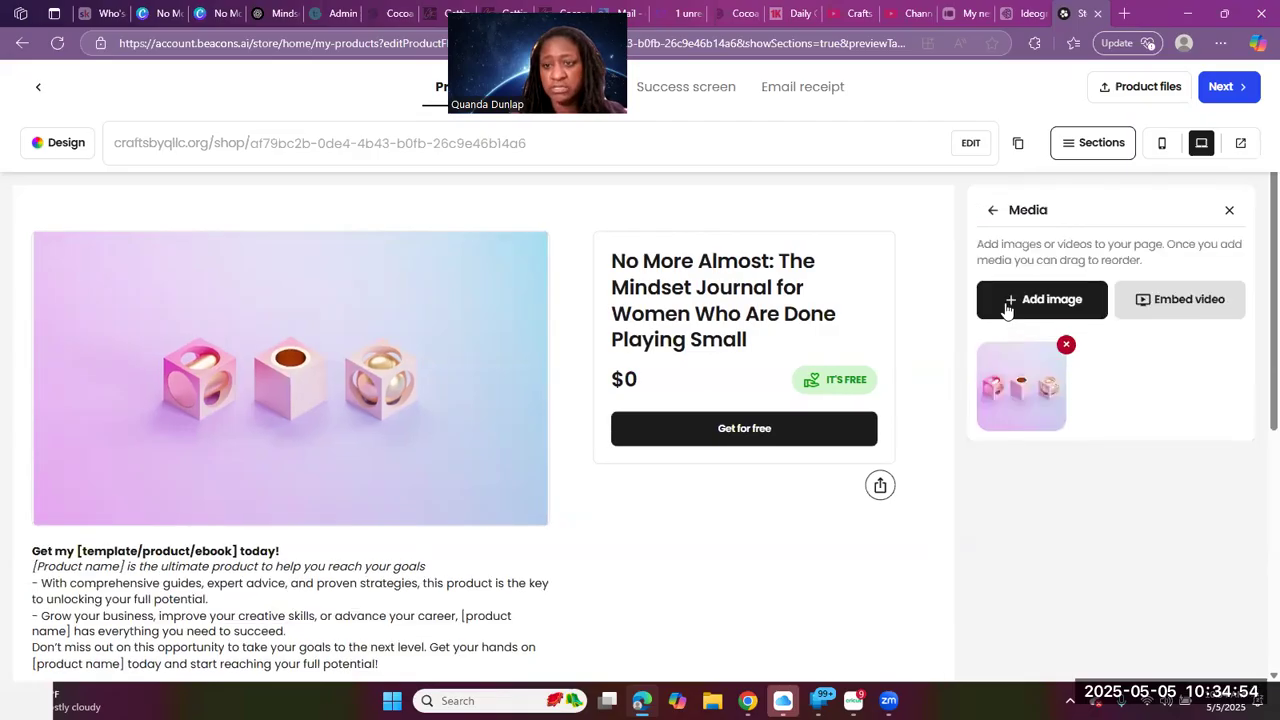
click(1008, 305)
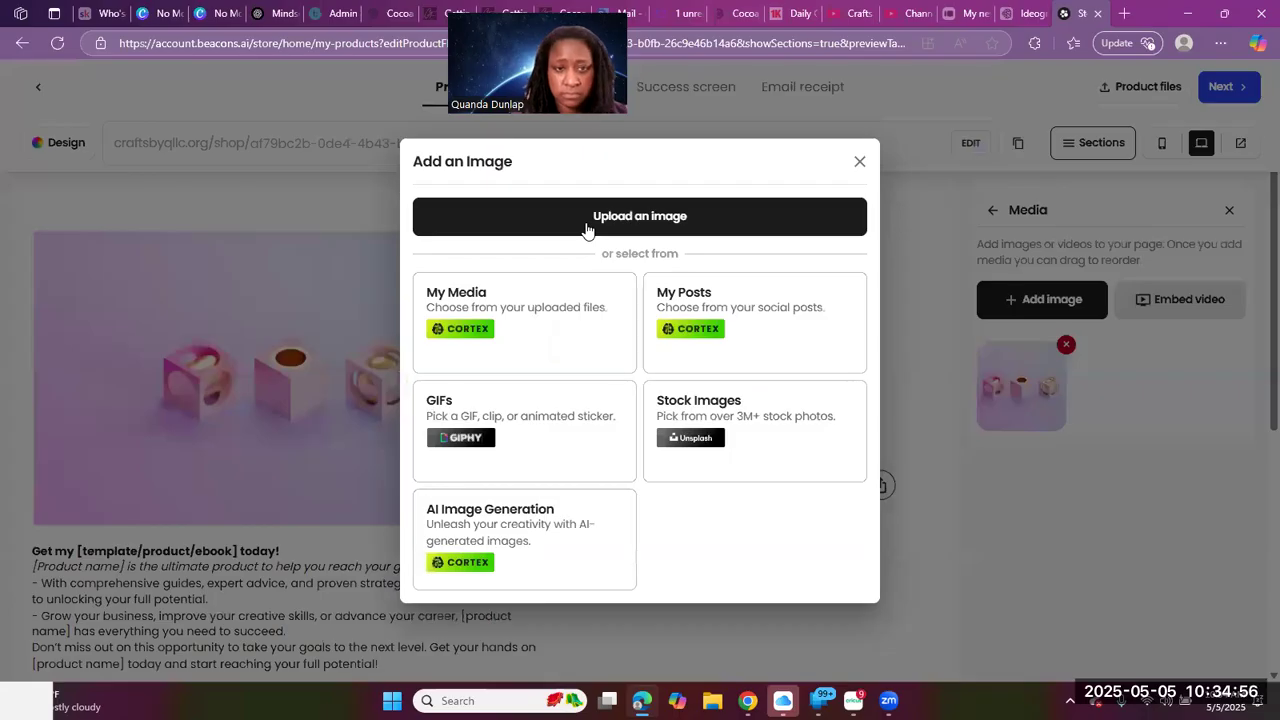
click(587, 229)
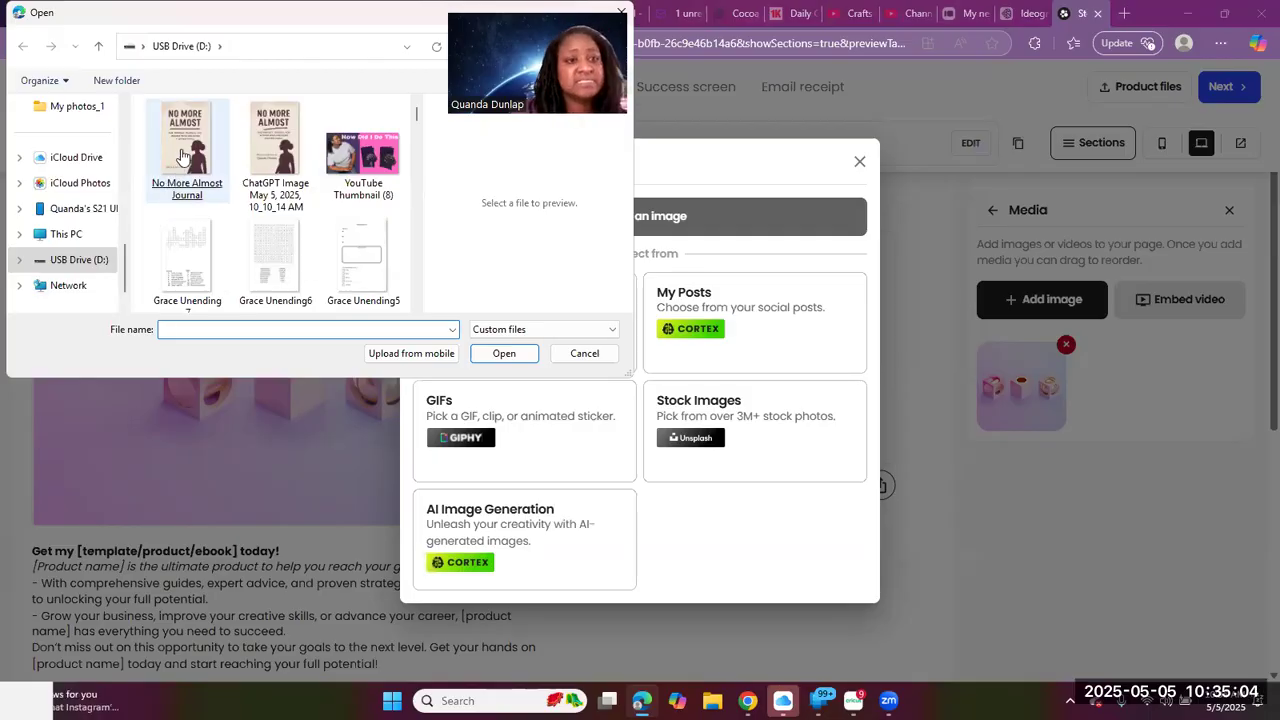
double_click(176, 153)
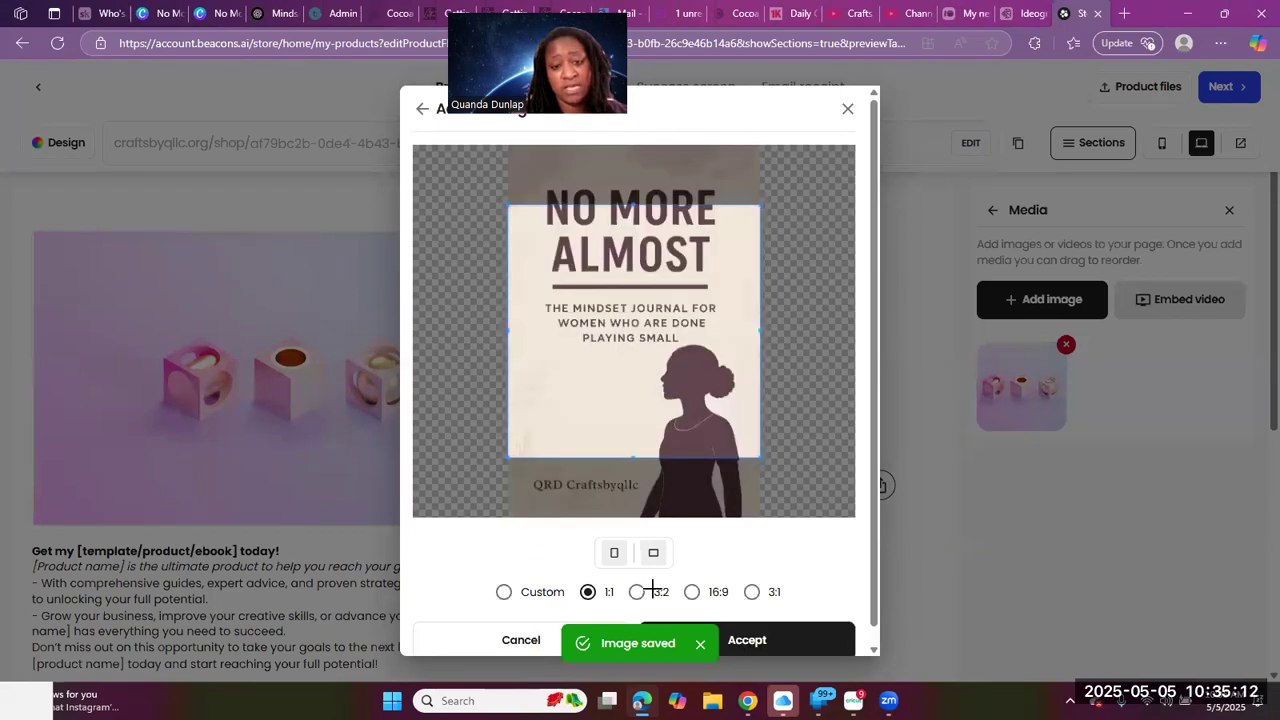
click(716, 645)
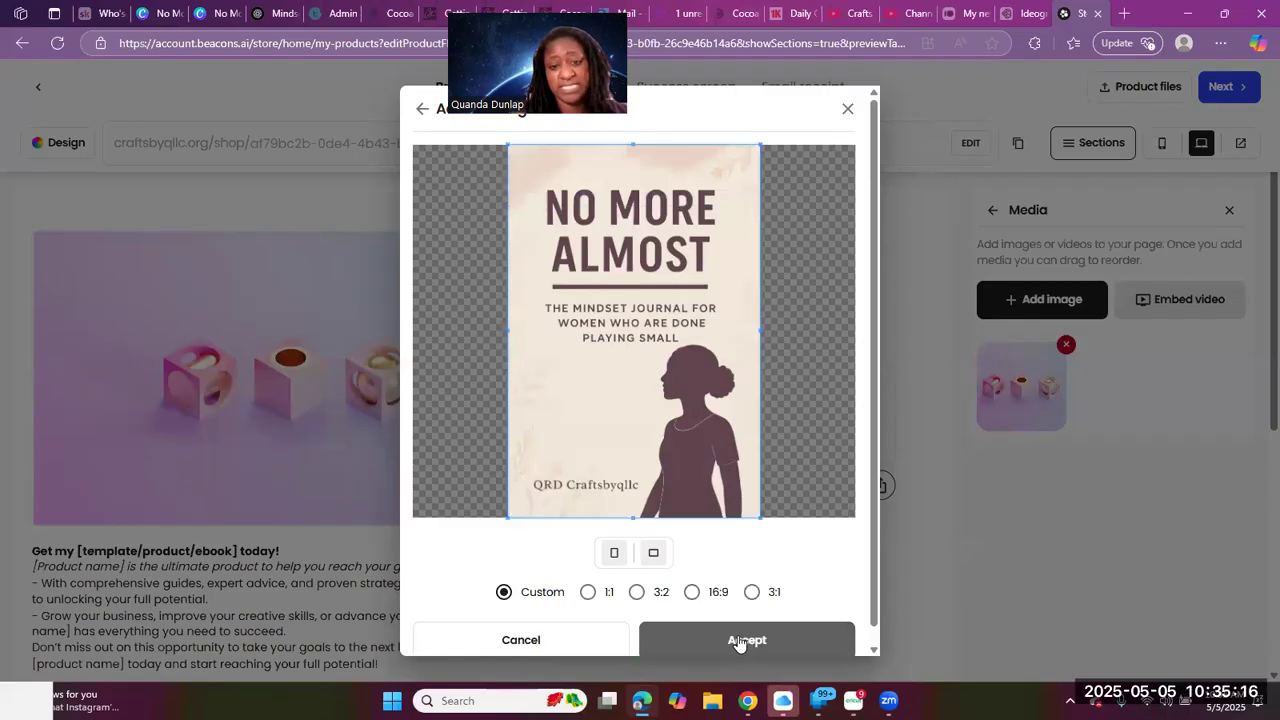
click(738, 642)
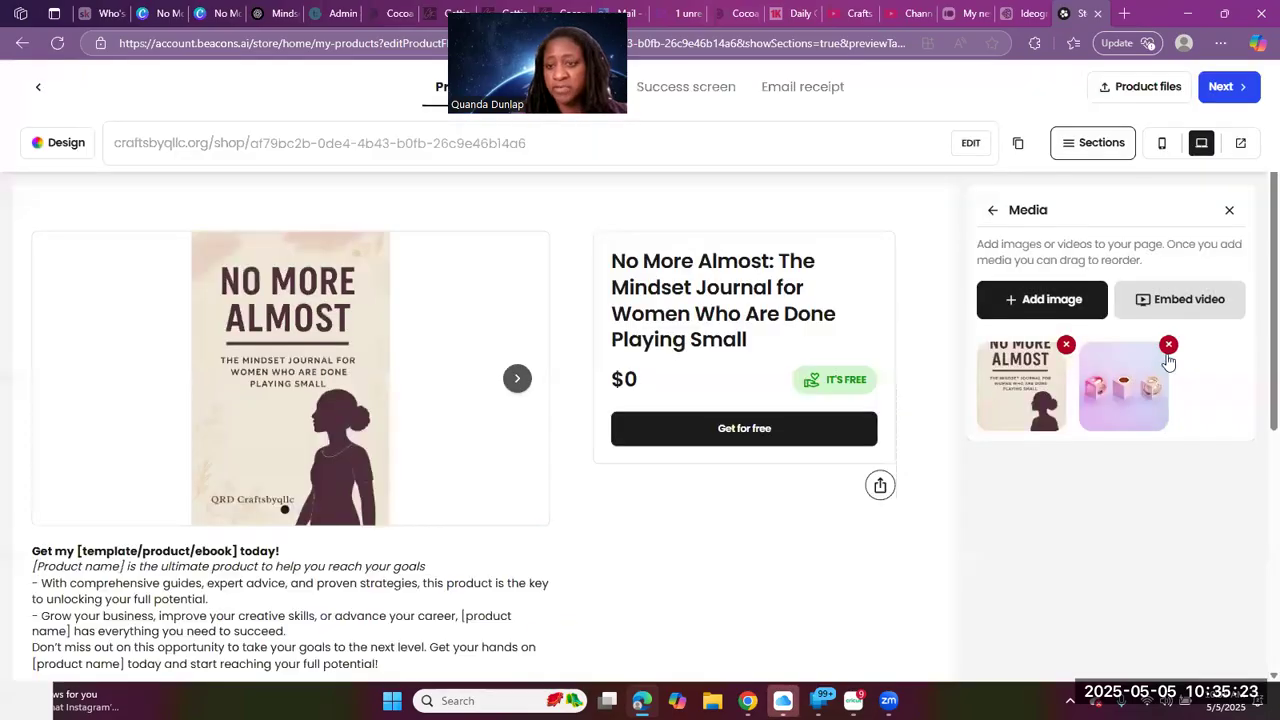
click(1168, 346)
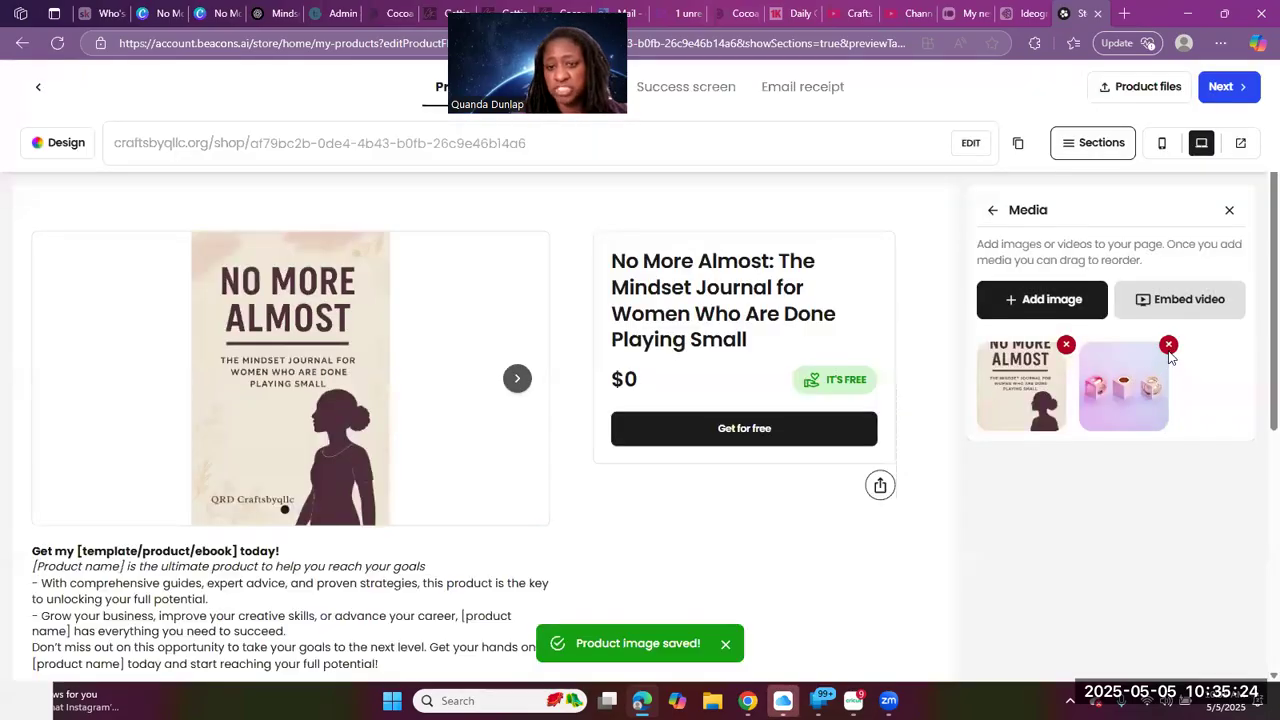
click(695, 425)
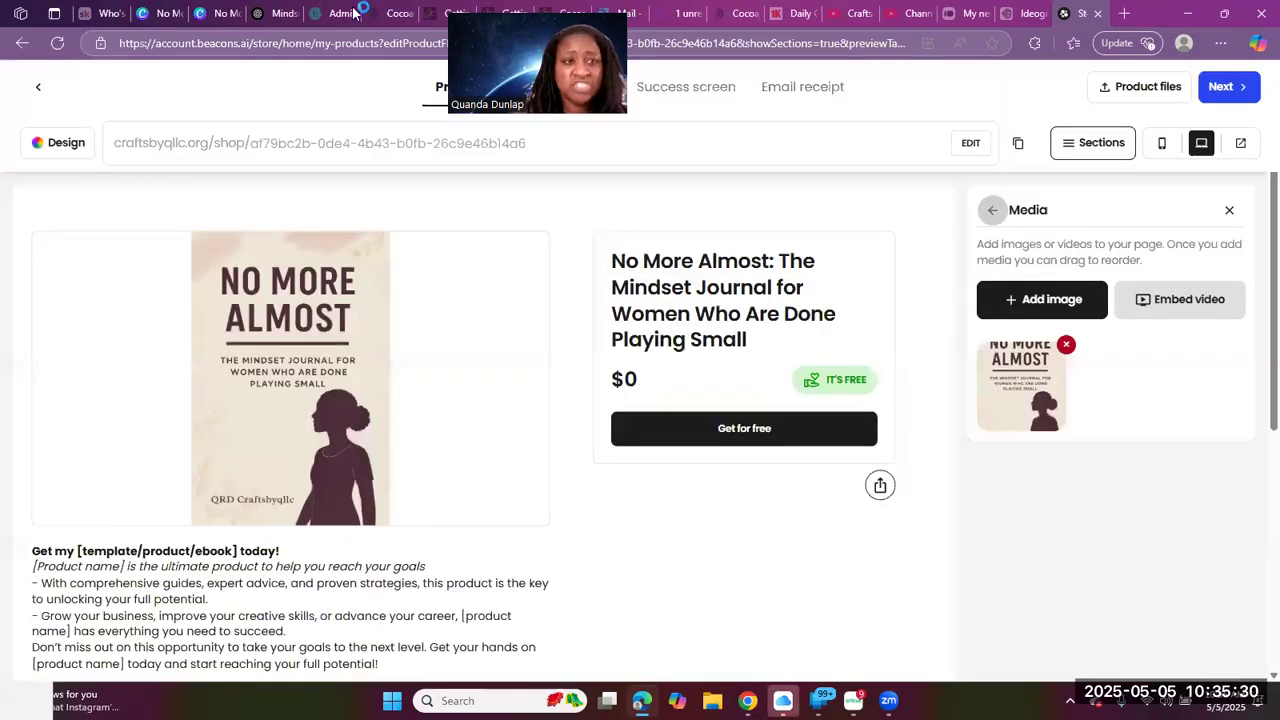
Copy the Product Listing Blurb text, from "Tired of almost starting" to "this journal is your starting line", from the ChatGPT journal conversation
click(277, 13)
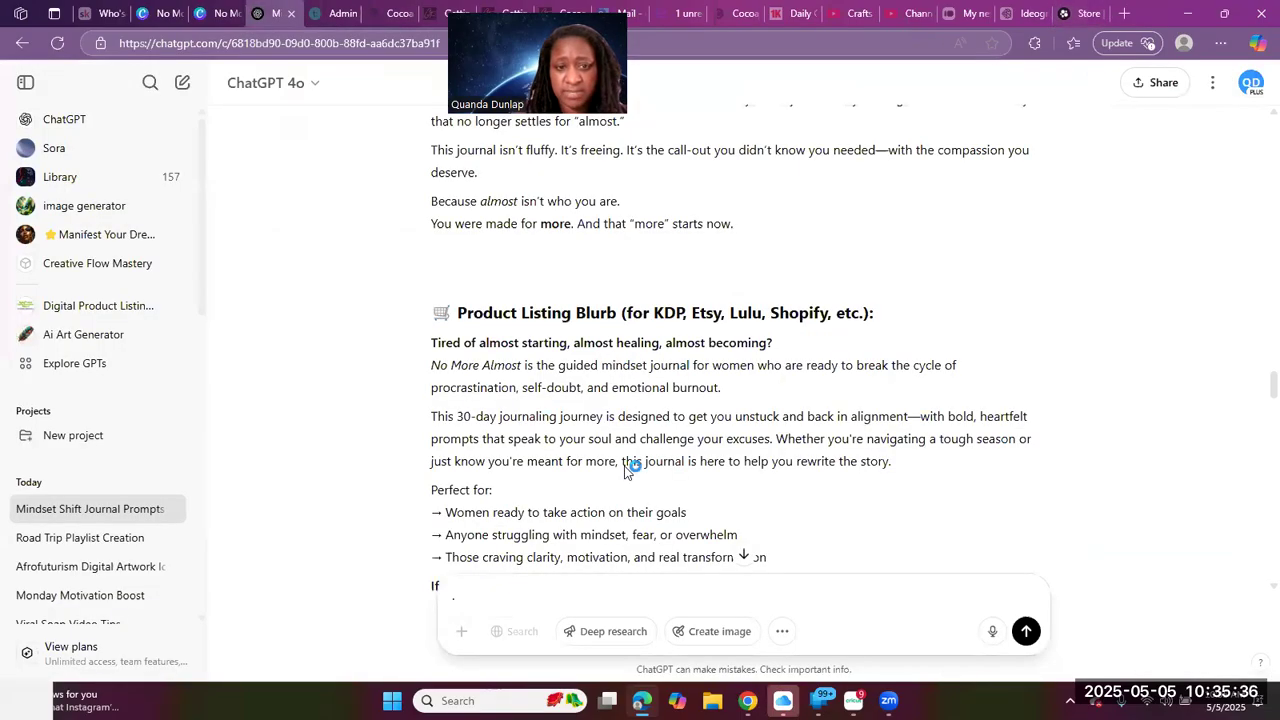
scroll(540, 462, down, 2)
drag(790, 427, 445, 168)
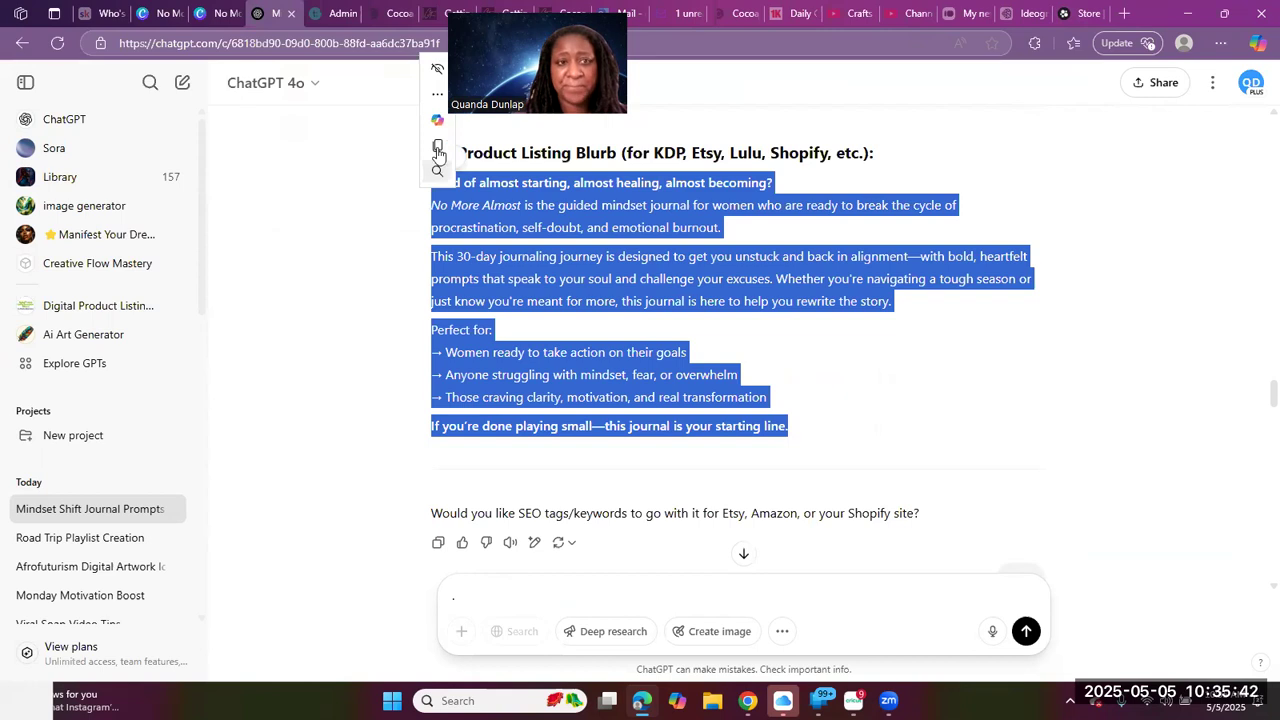
click(438, 150)
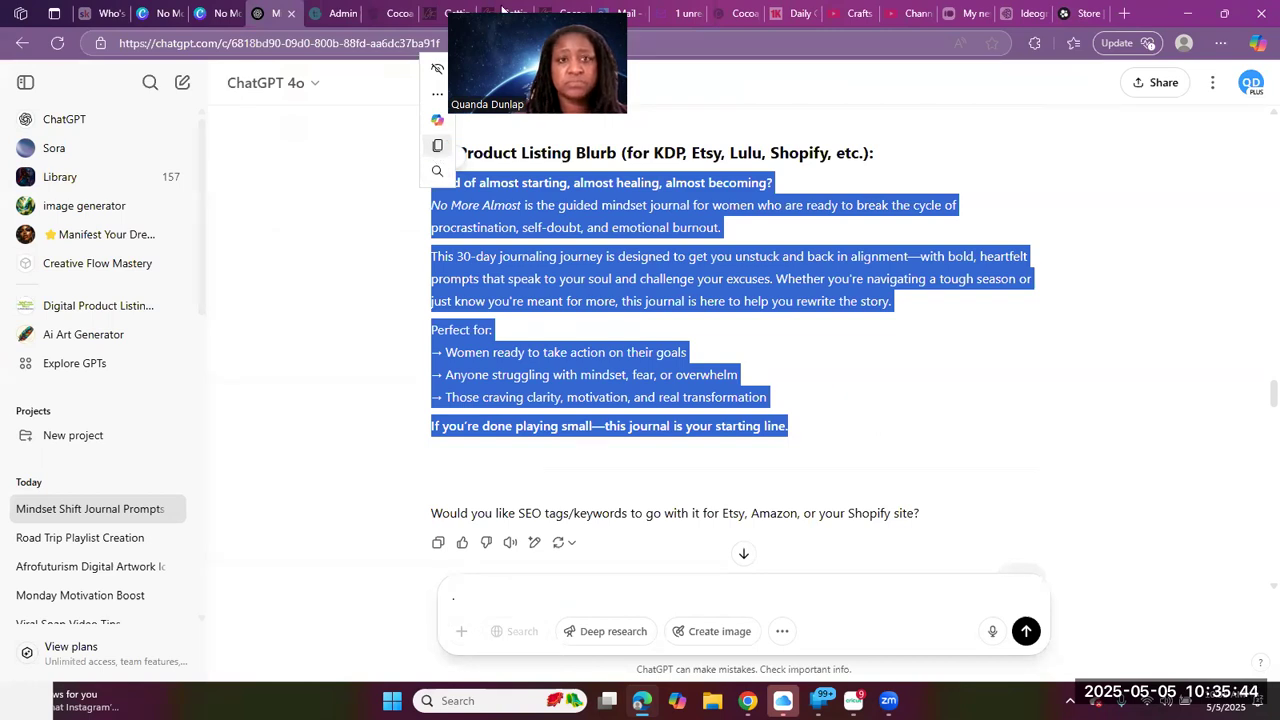
Replace the placeholder description of the Beacons product with the copied listing blurb and return to the sections list
click(1087, 14)
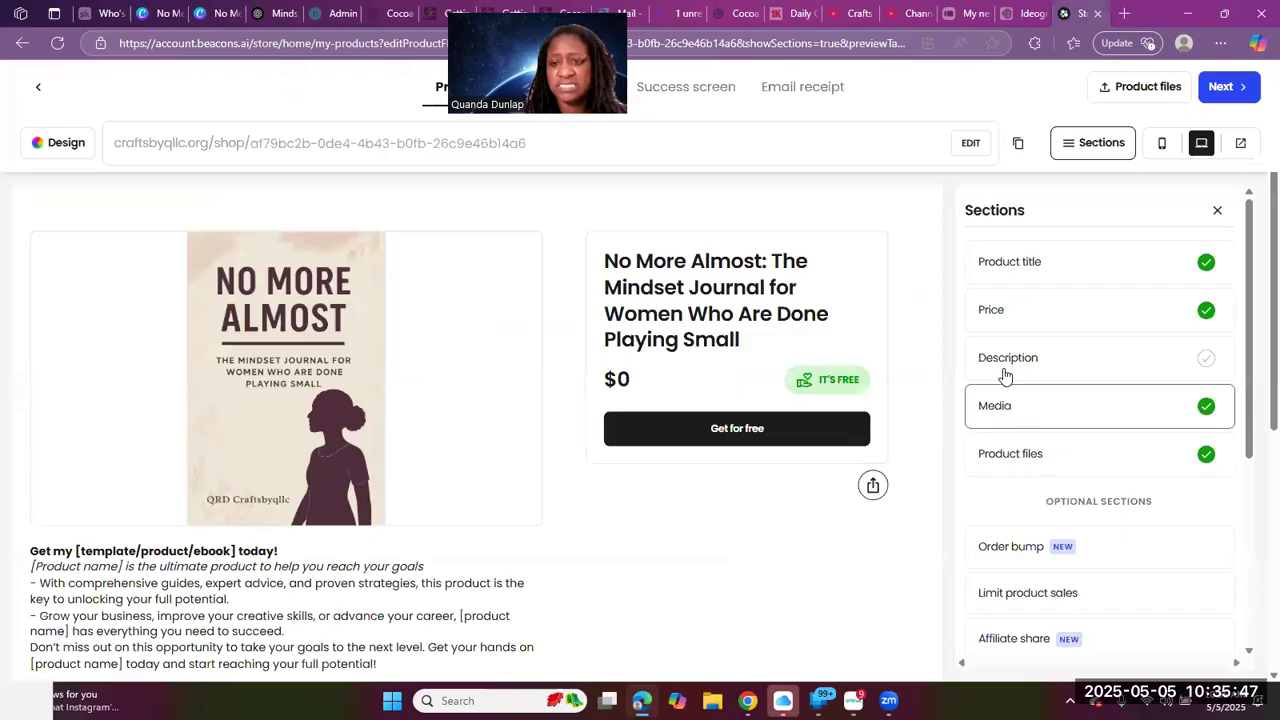
click(982, 365)
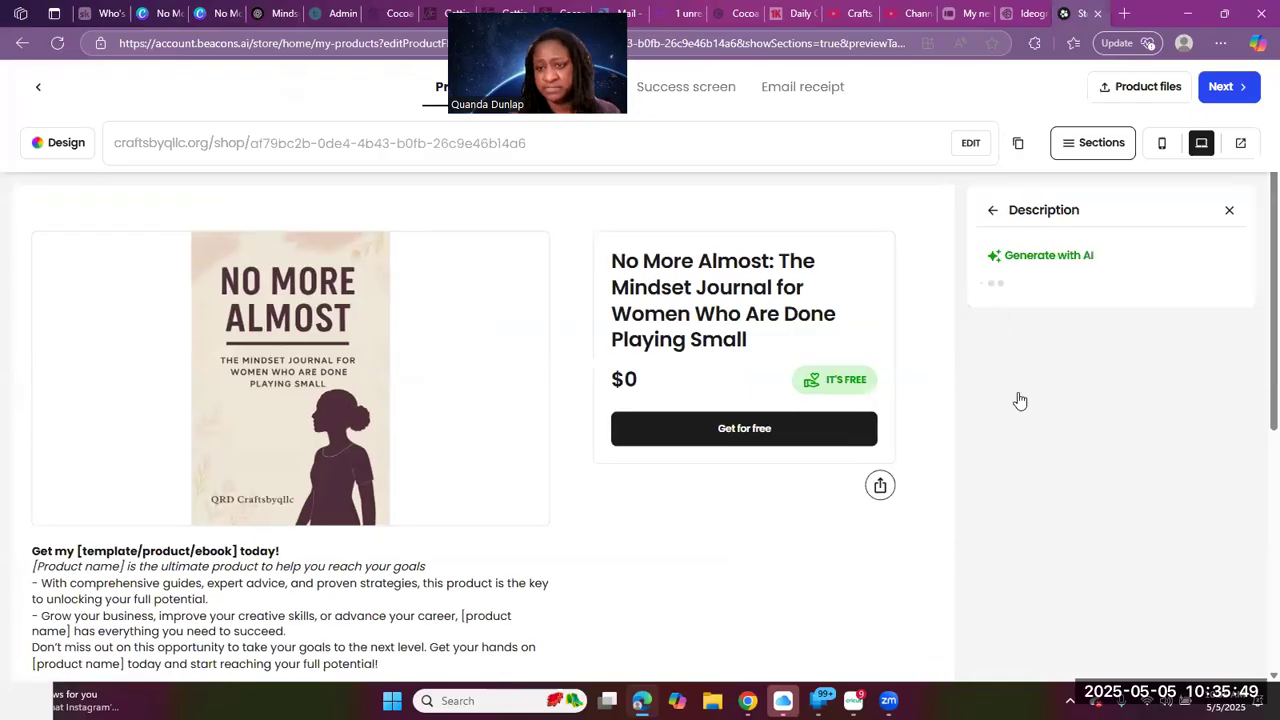
click(978, 372)
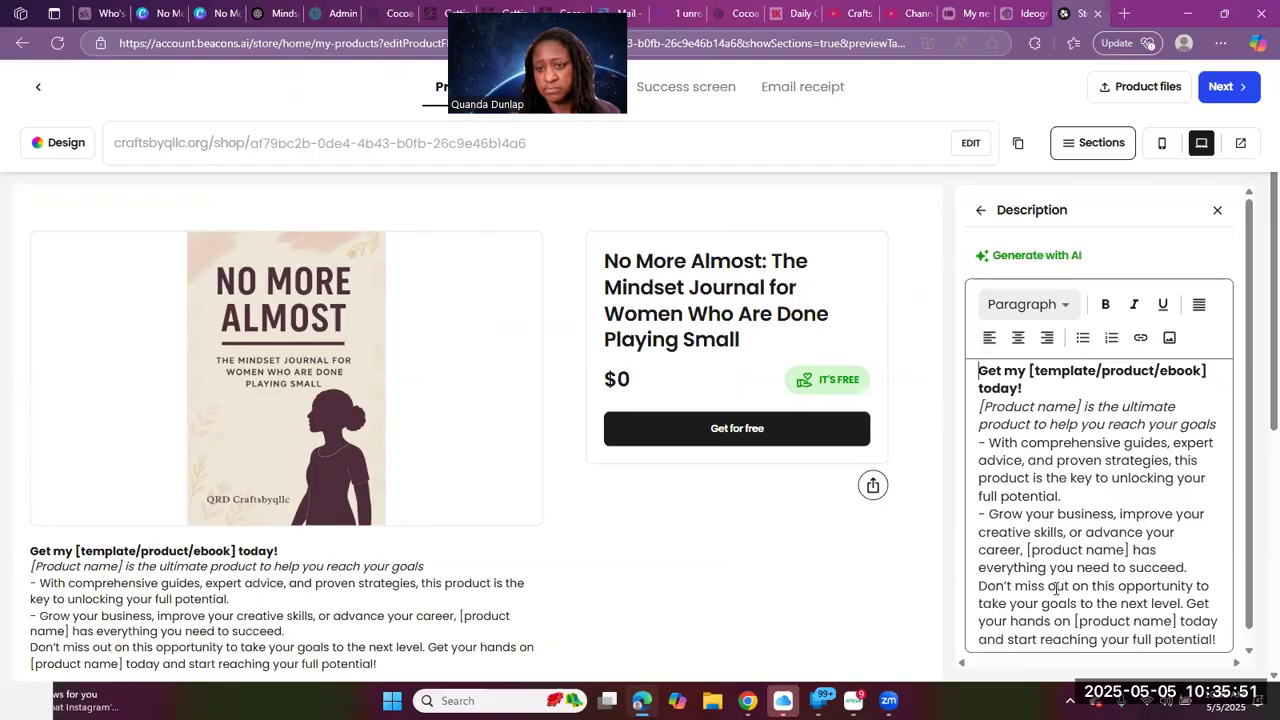
shift+click(1036, 550)
shift+click(1208, 662)
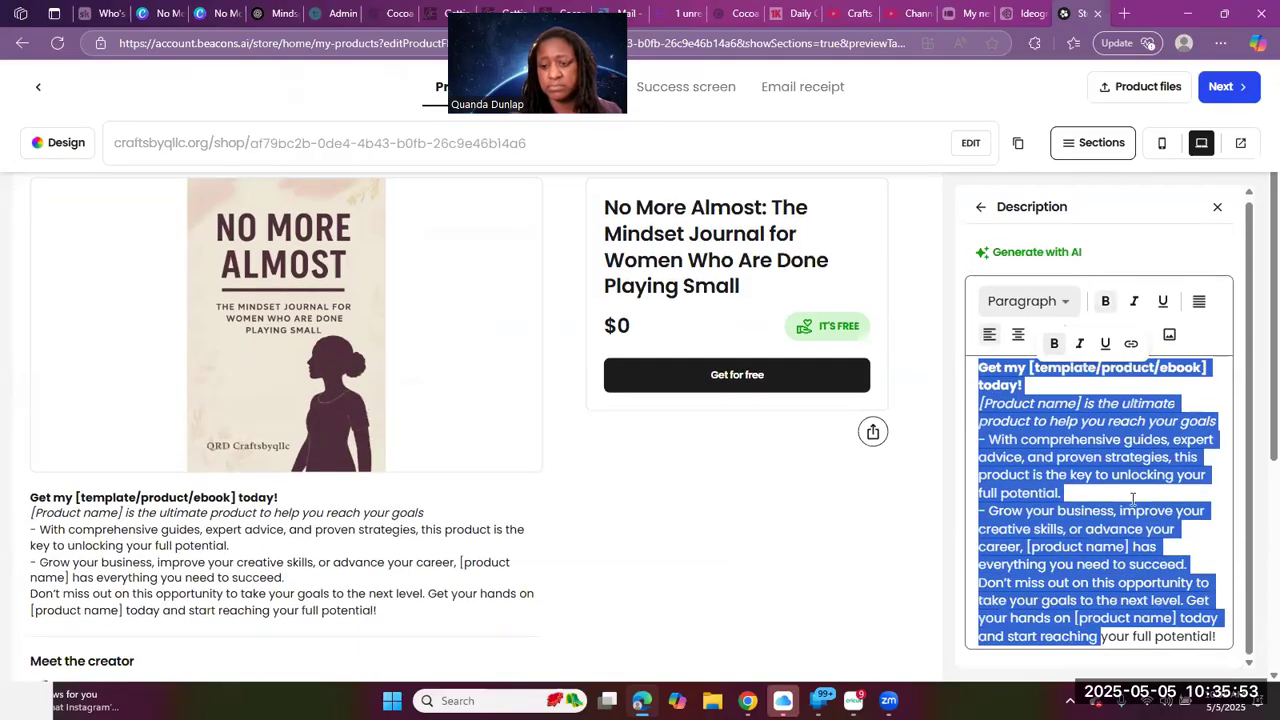
key(BackSpace)
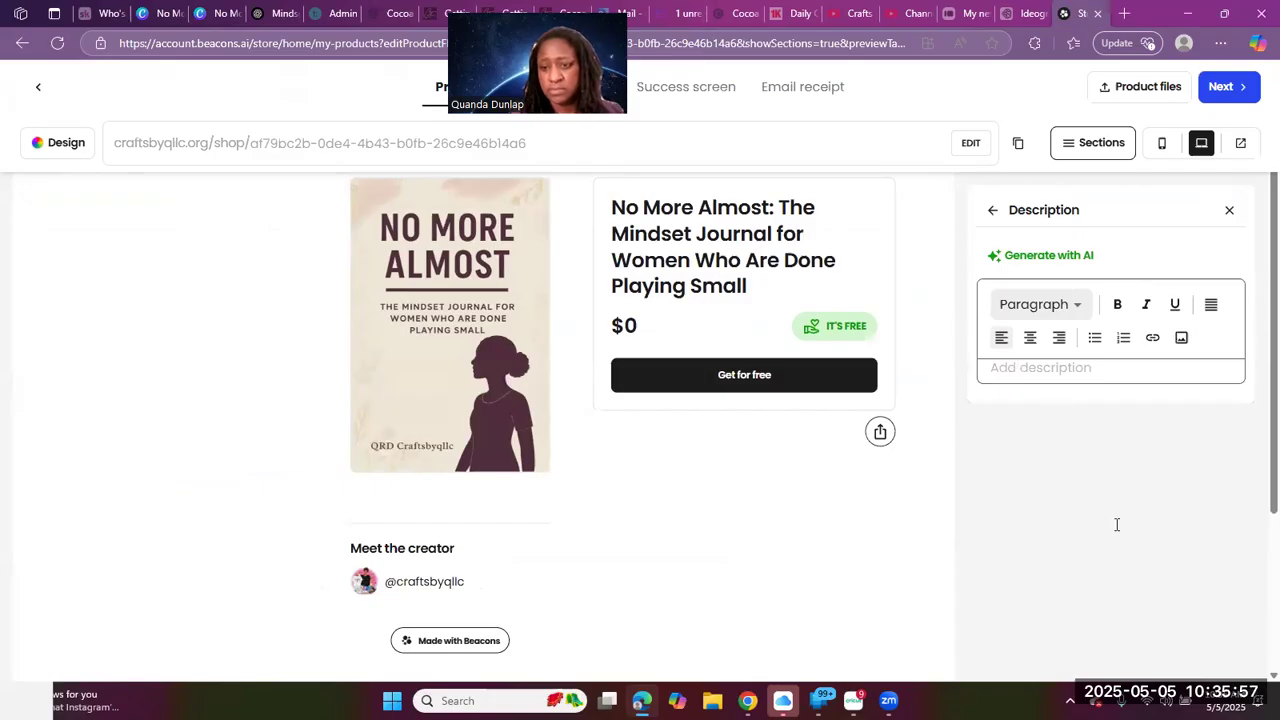
key(ctrl+v)
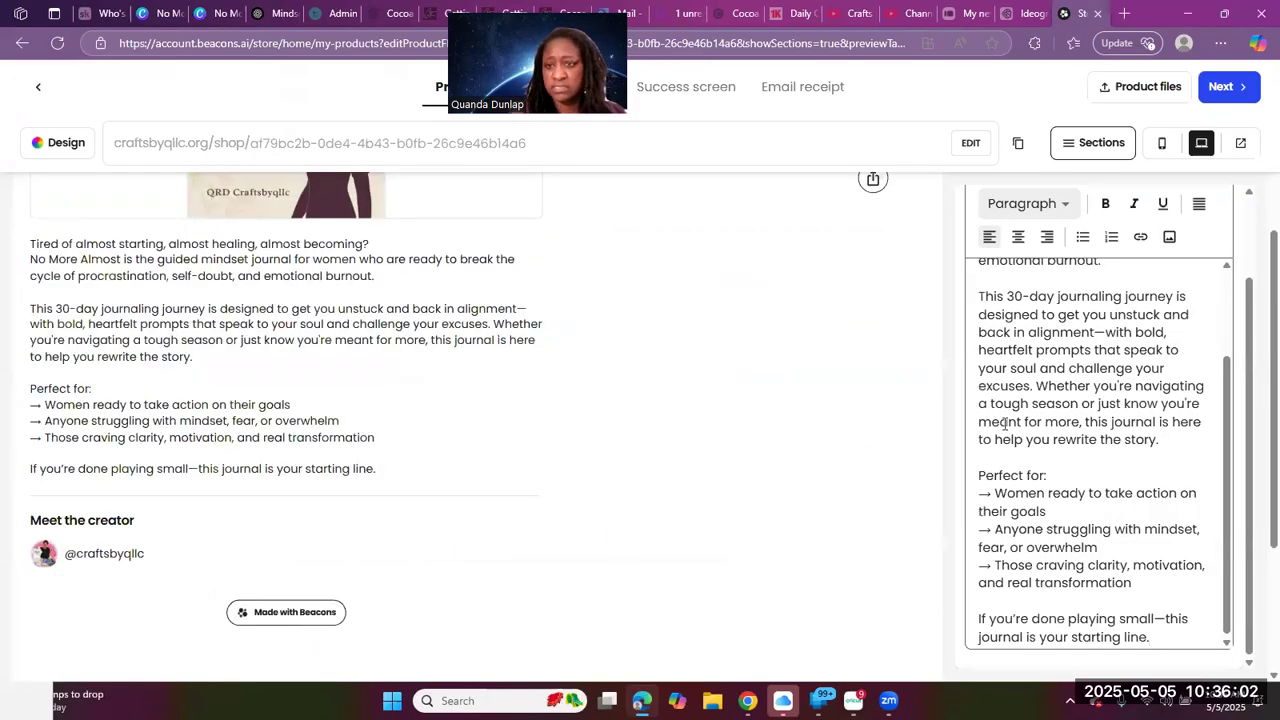
scroll(978, 218, up, 5)
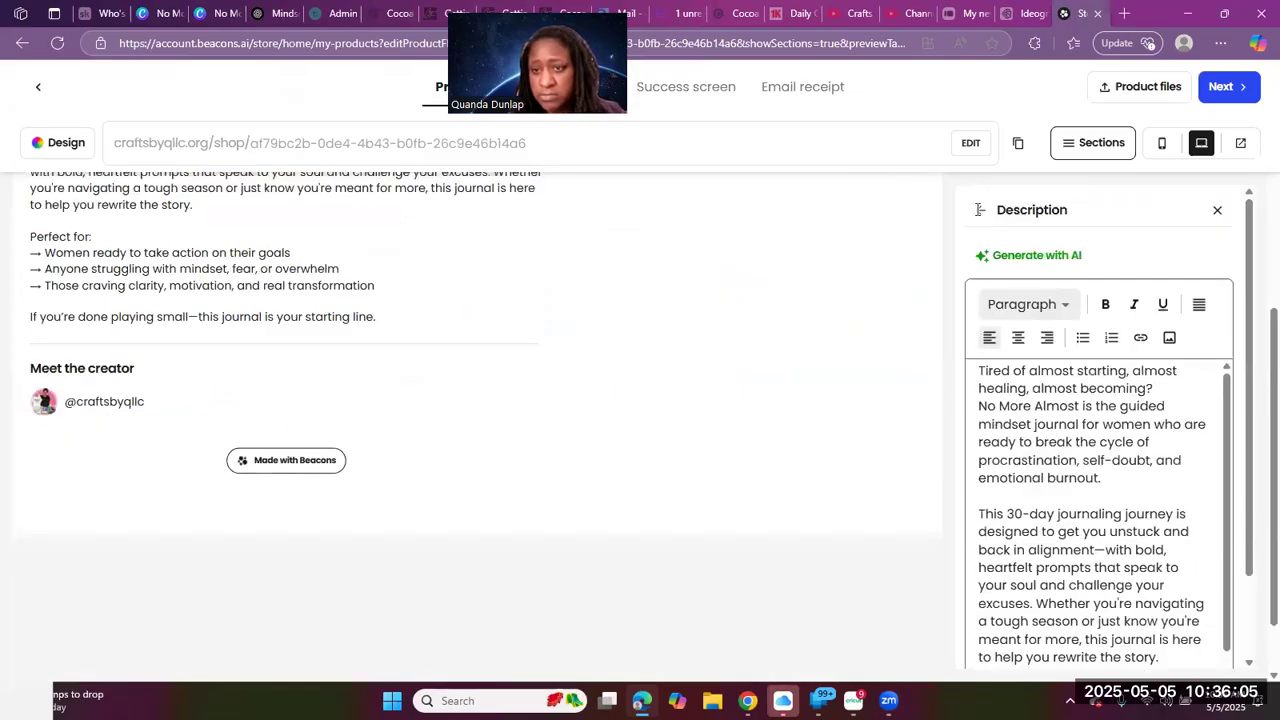
click(979, 209)
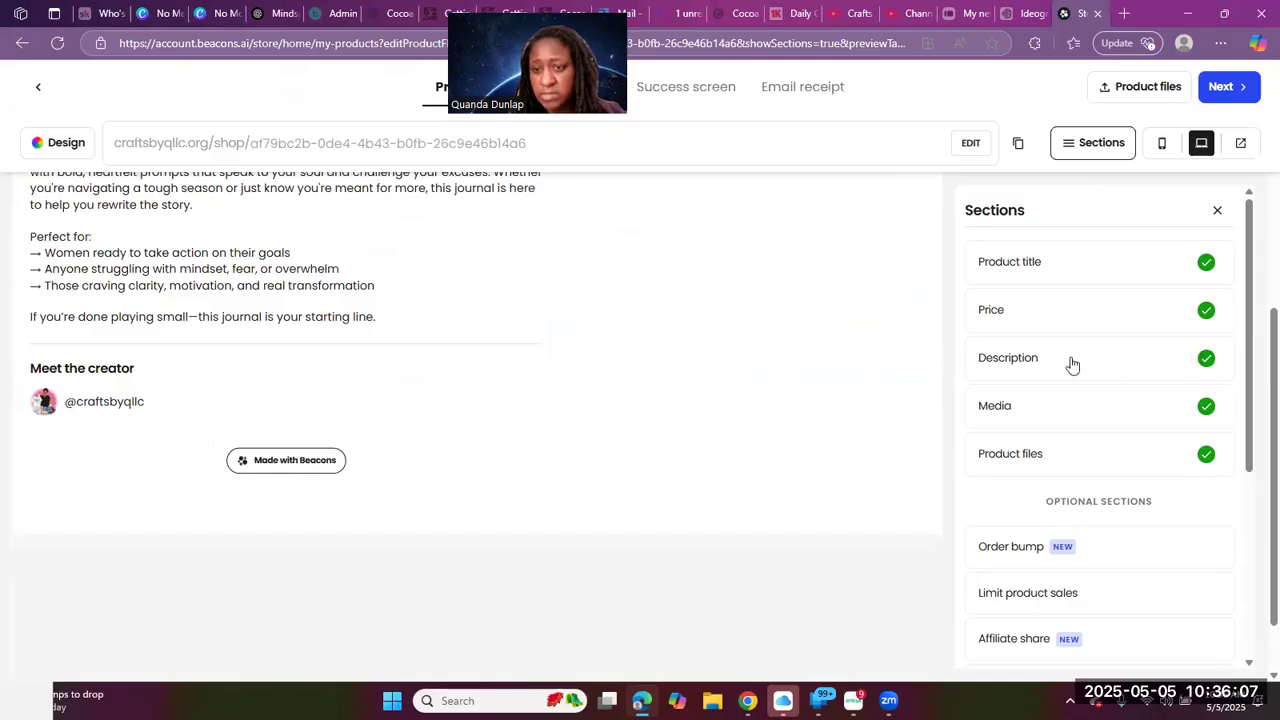
Limit the product to a maximum of 50 sales
scroll(1071, 365, down, 2)
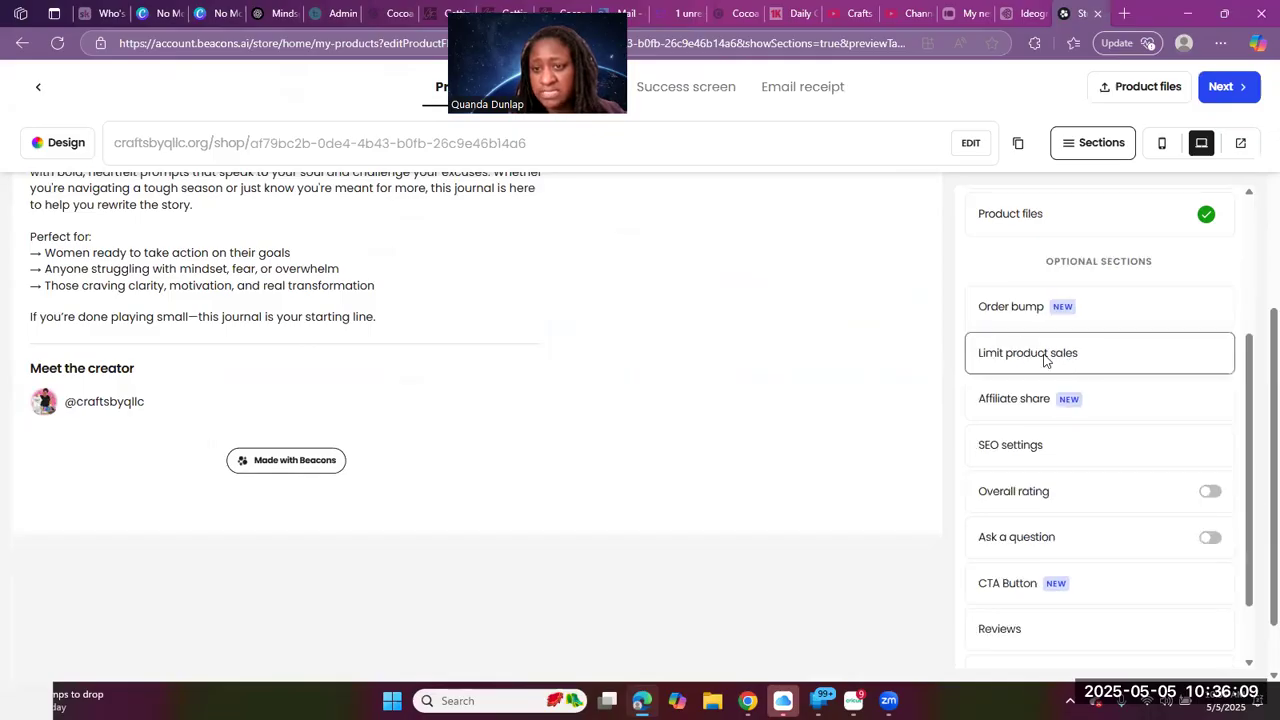
click(1048, 362)
click(1011, 300)
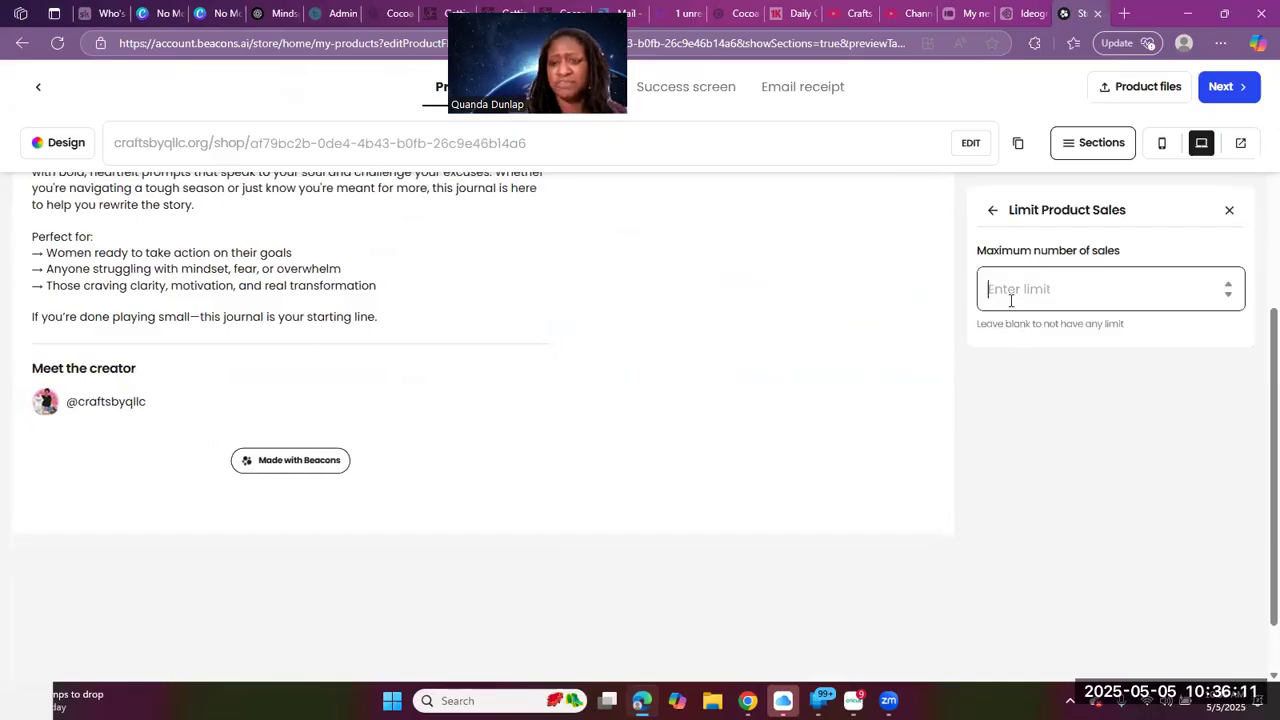
text(50)
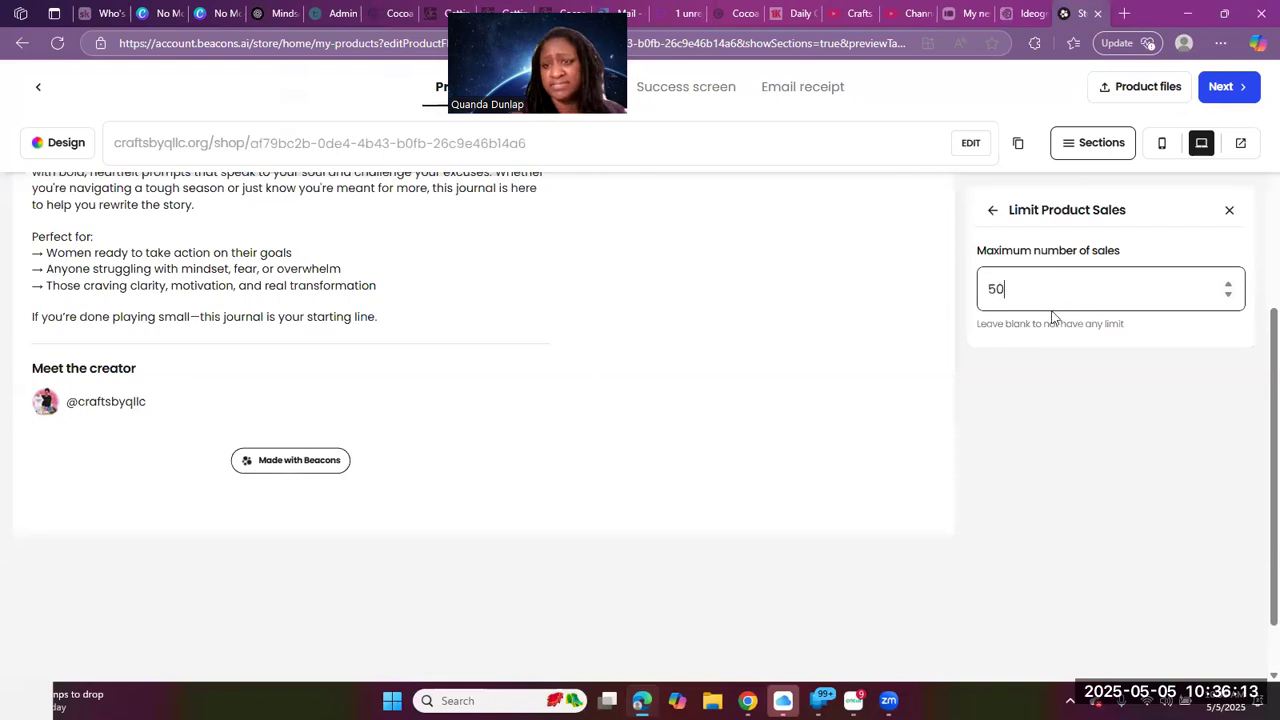
click(989, 214)
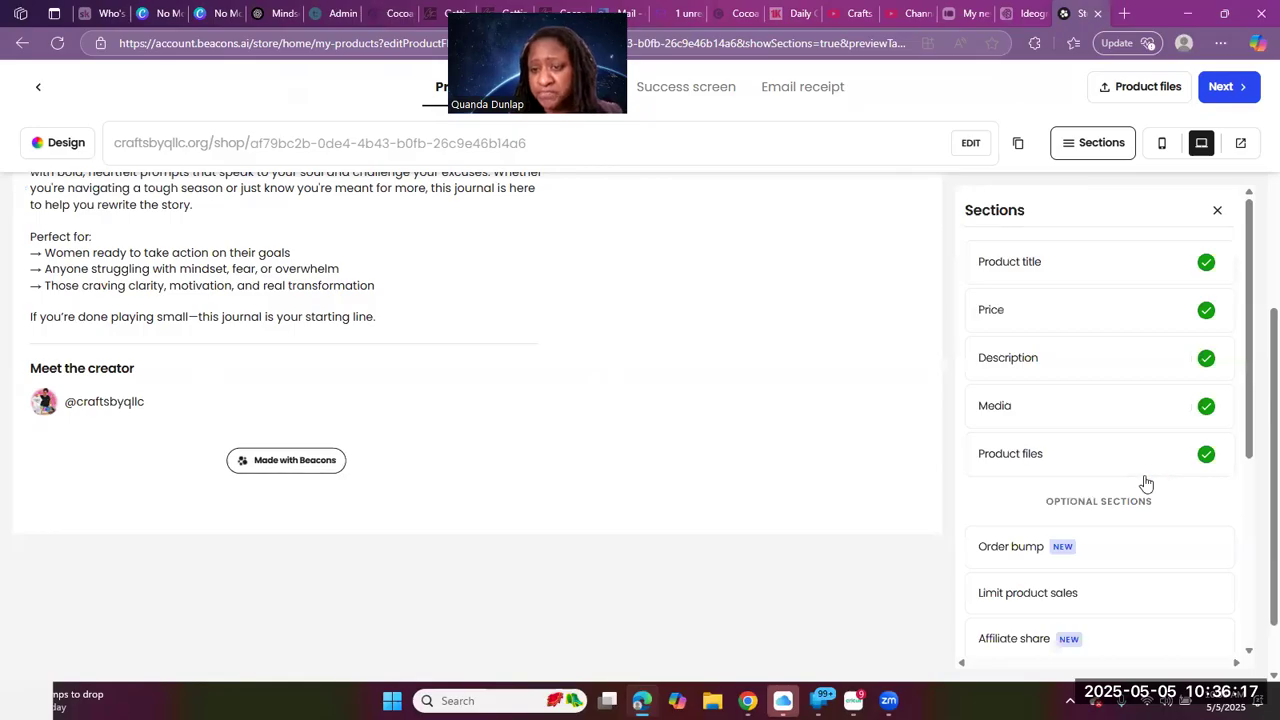
Turn on the optional Overall rating and Ask a question sections for the product
scroll(1071, 403, down, 2)
scroll(1066, 460, down, 1)
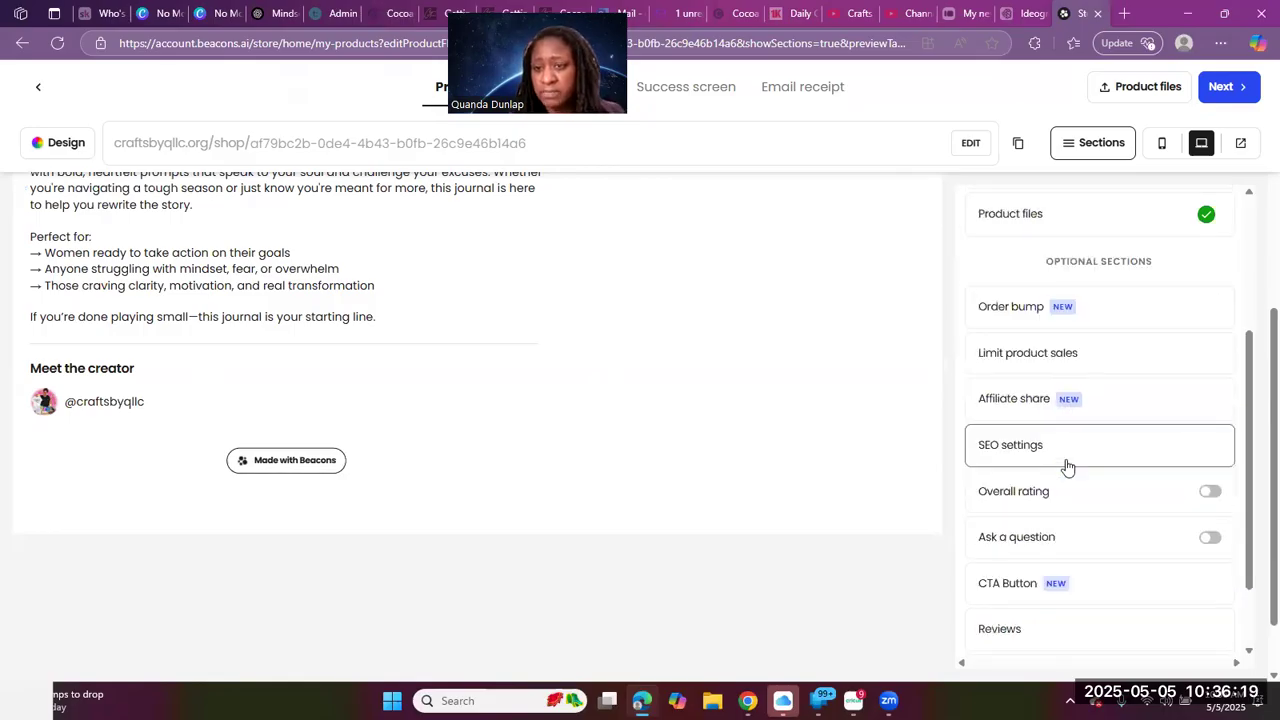
click(1211, 492)
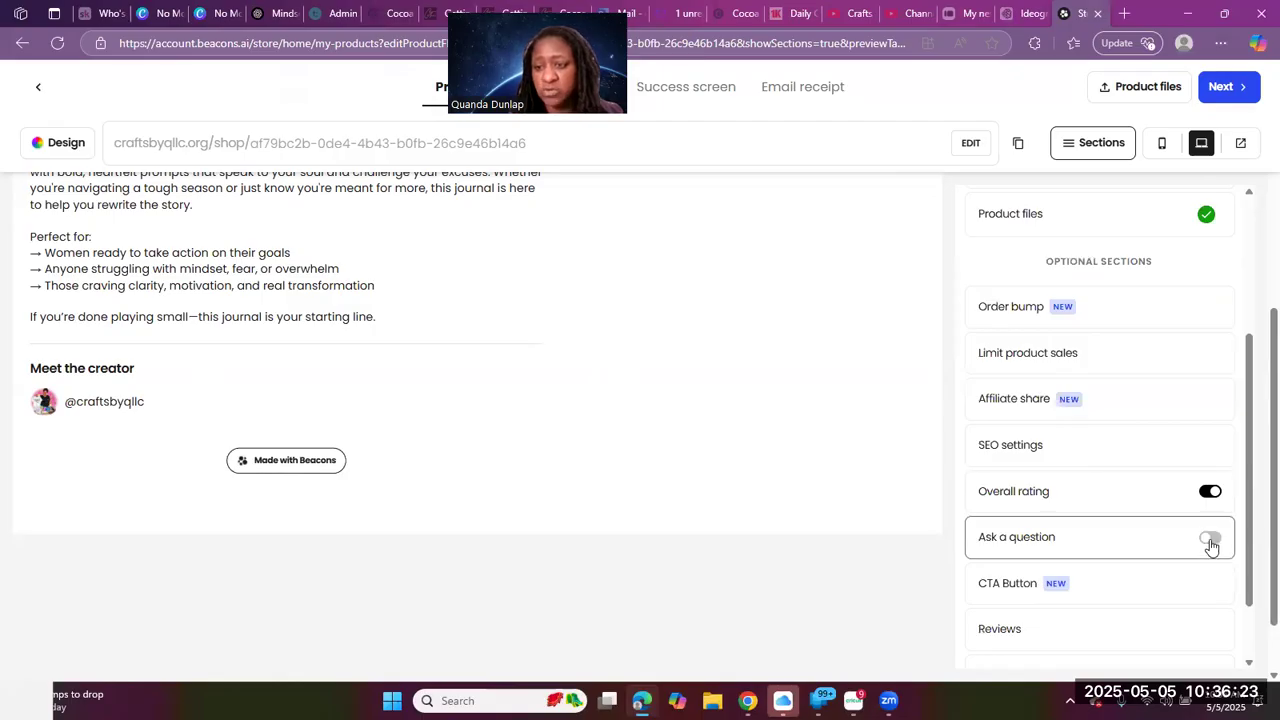
click(1211, 541)
Look over the product's Reviews section and check the page preview from the top
scroll(1123, 517, down, 1)
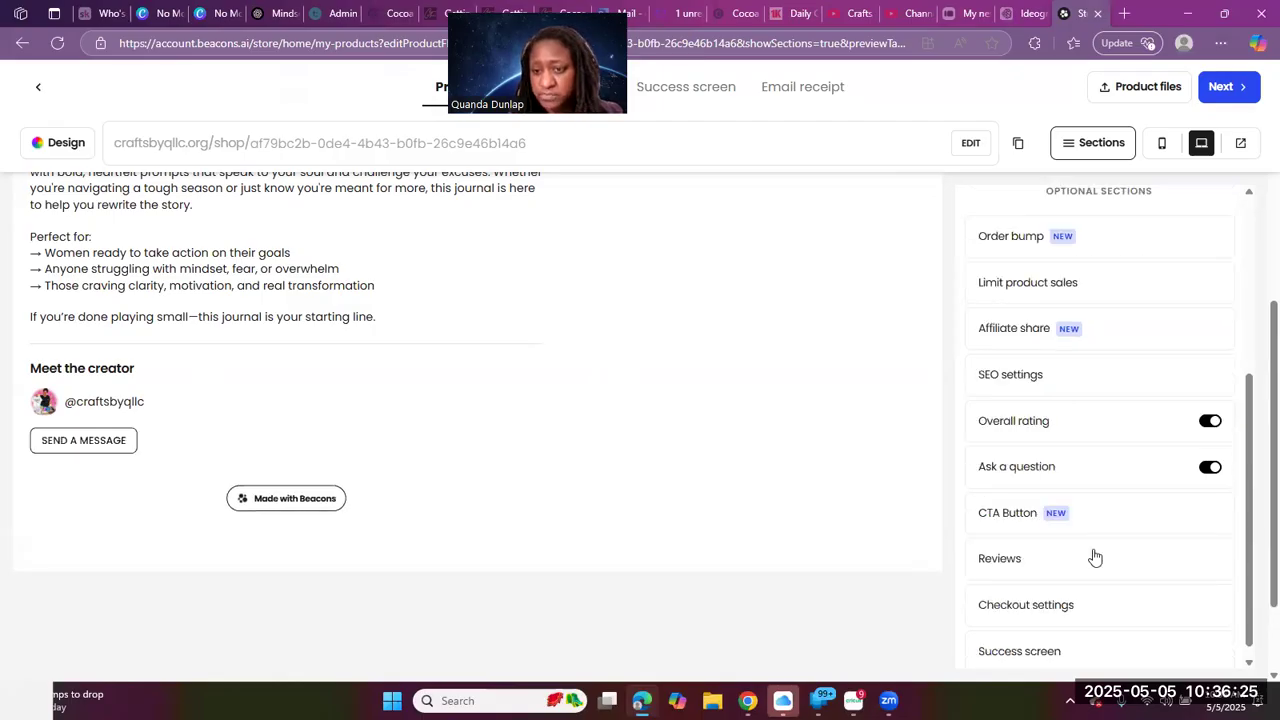
scroll(1070, 557, down, 1)
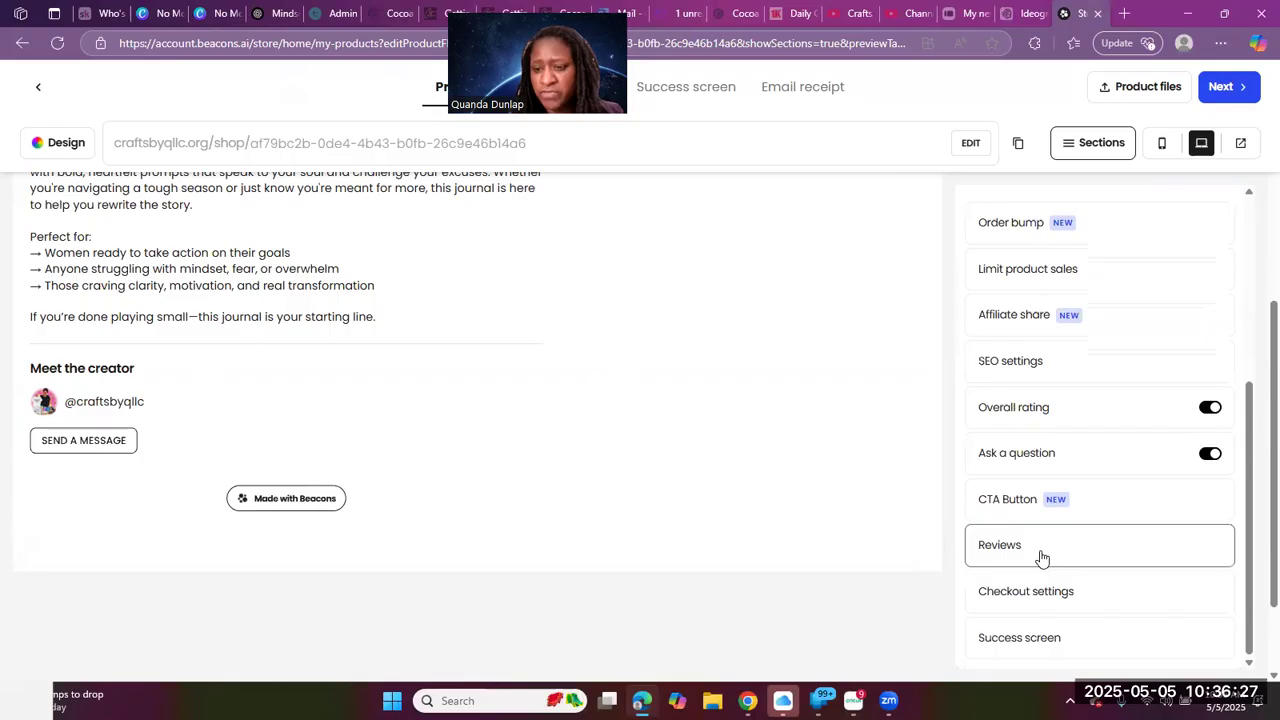
click(1041, 546)
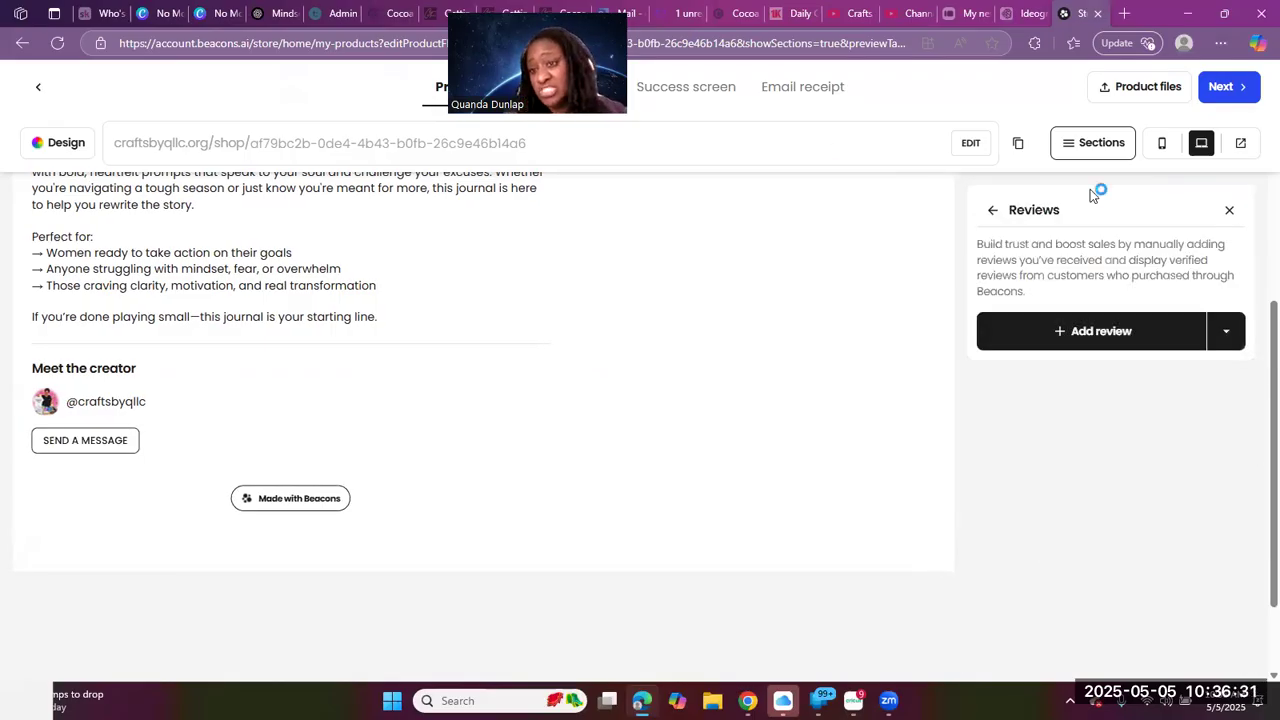
click(995, 214)
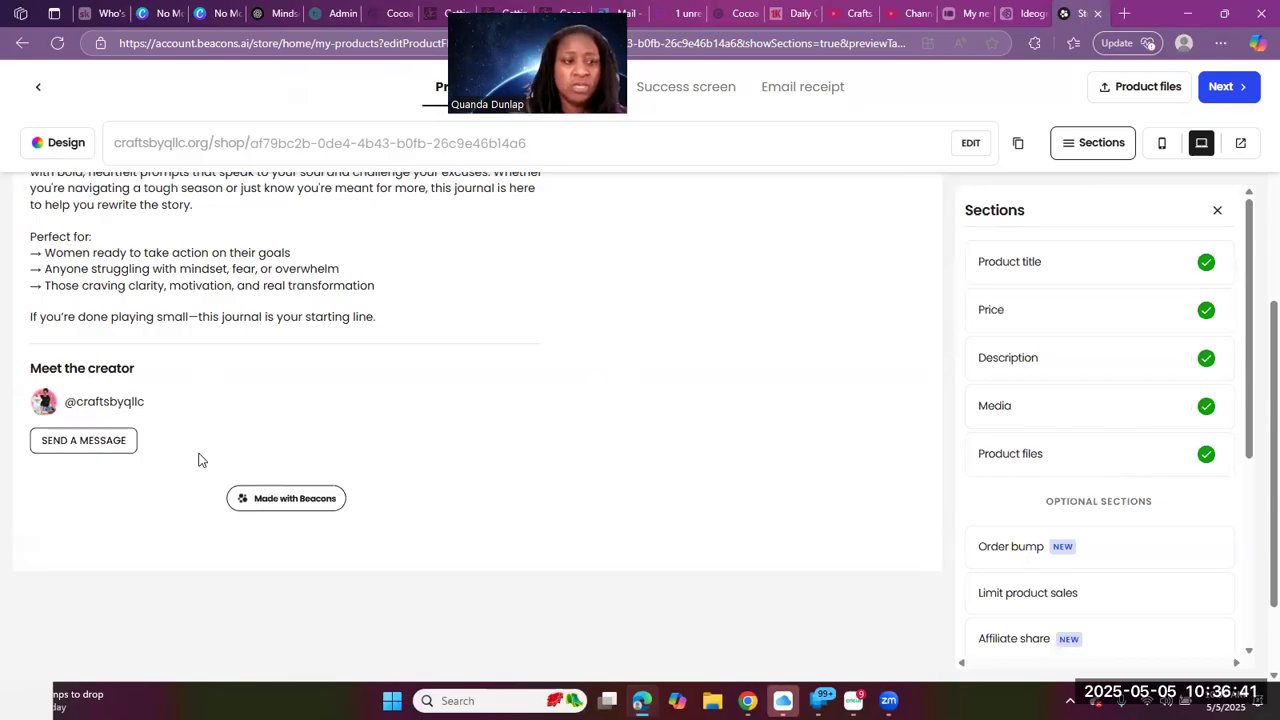
scroll(662, 493, up, 10)
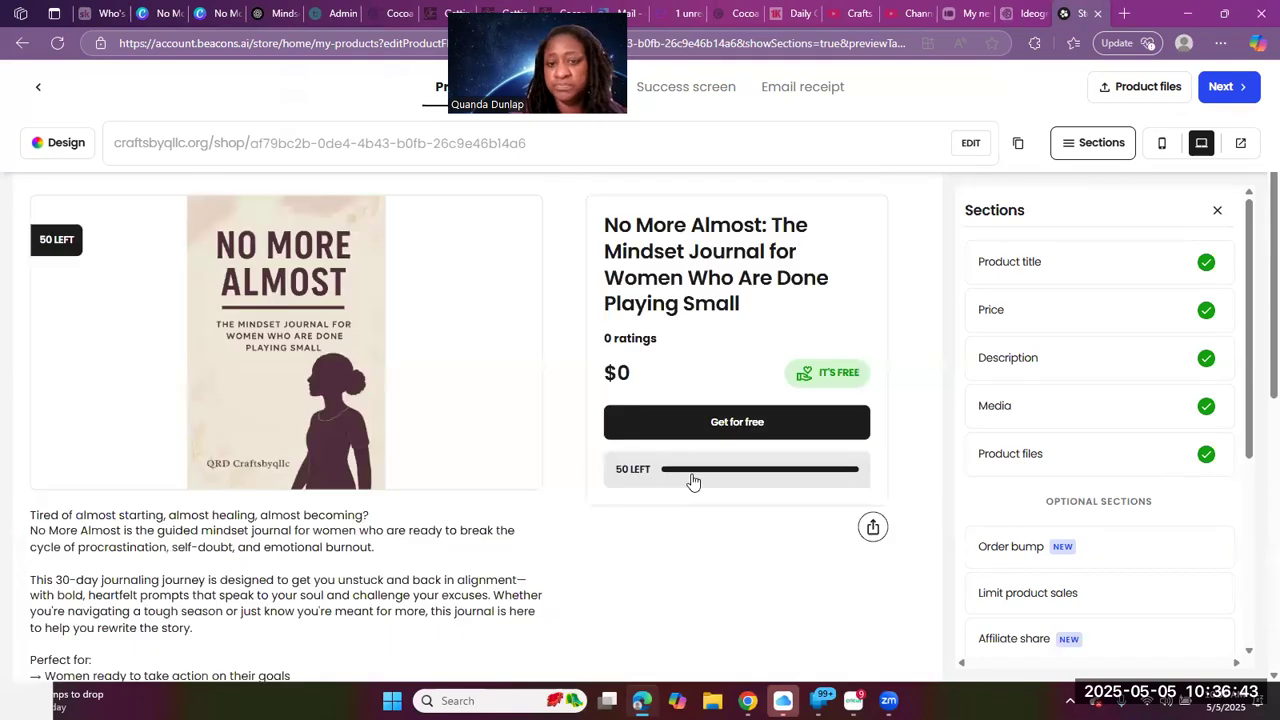
List the journal in the Digital products block of the home link-in-bio page and open the My Digital Products overview
click(1227, 88)
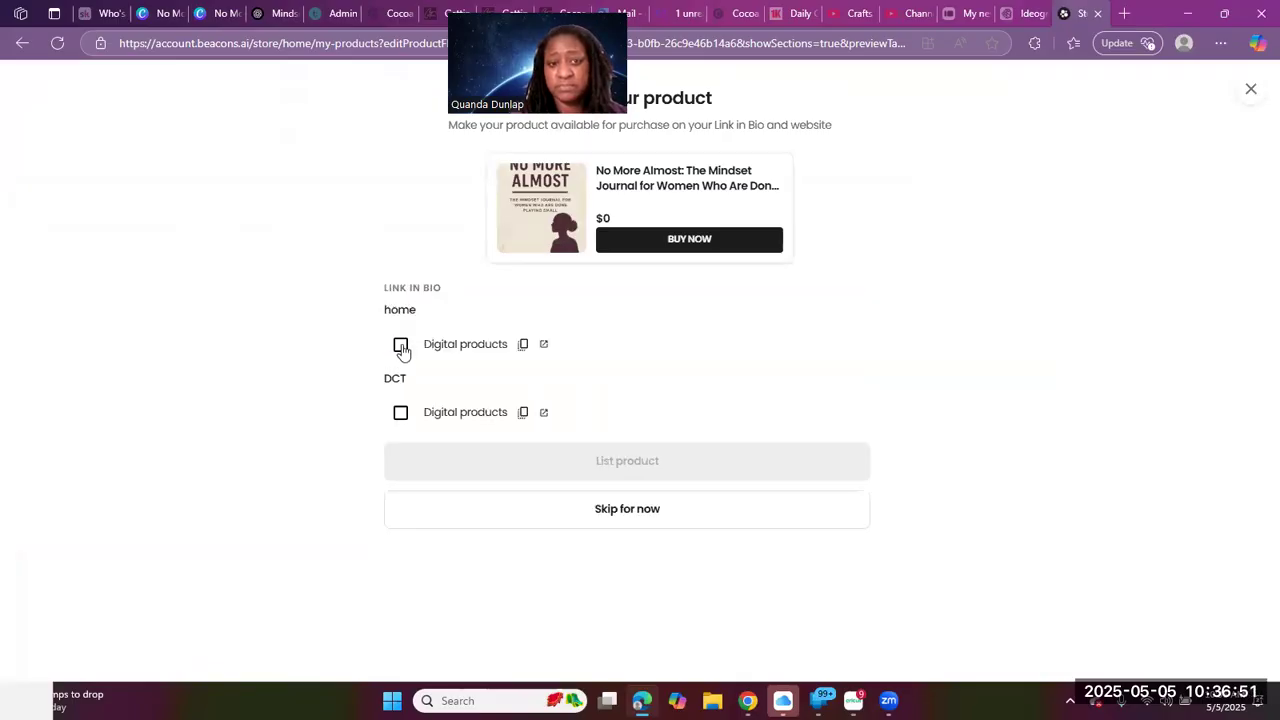
click(400, 346)
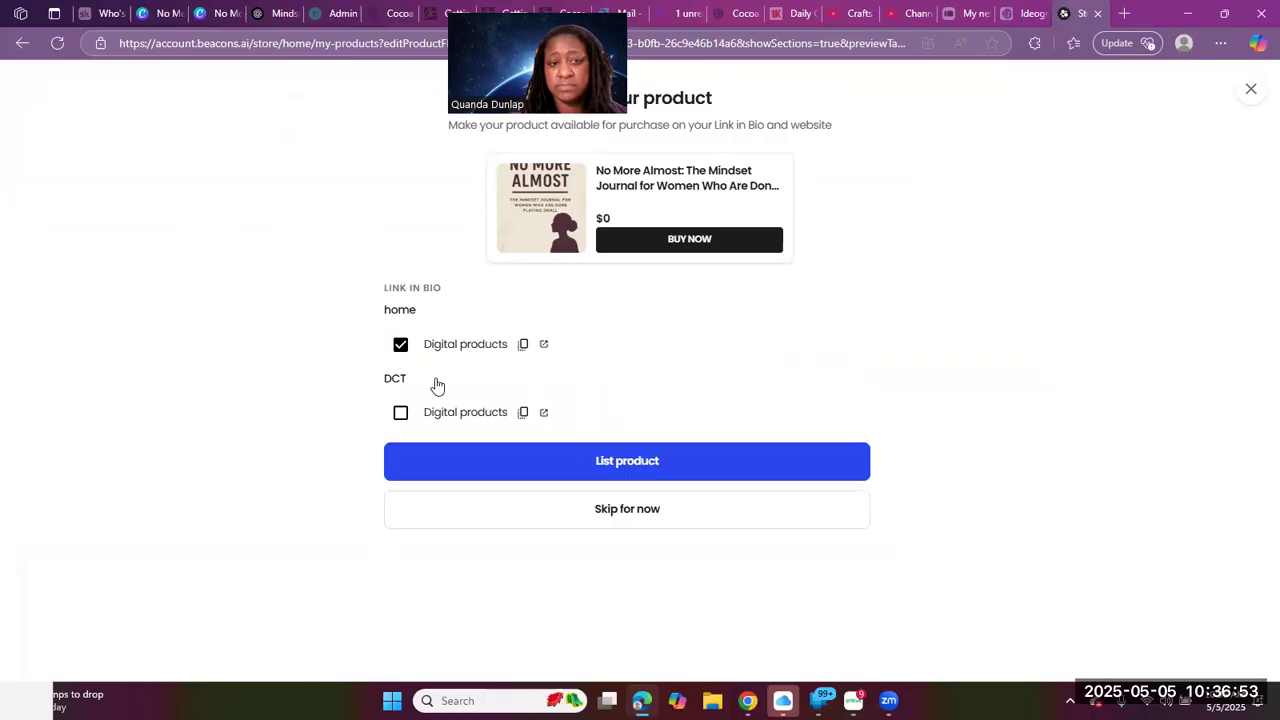
click(609, 466)
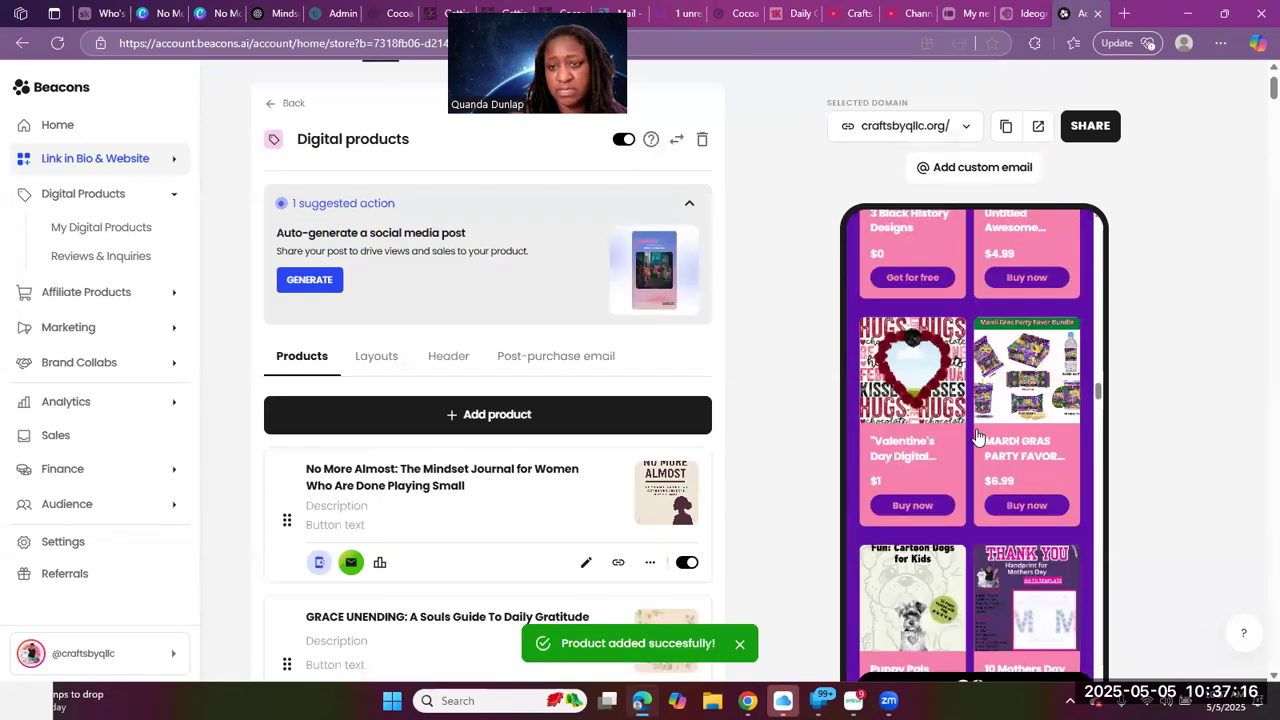
scroll(977, 437, up, 4)
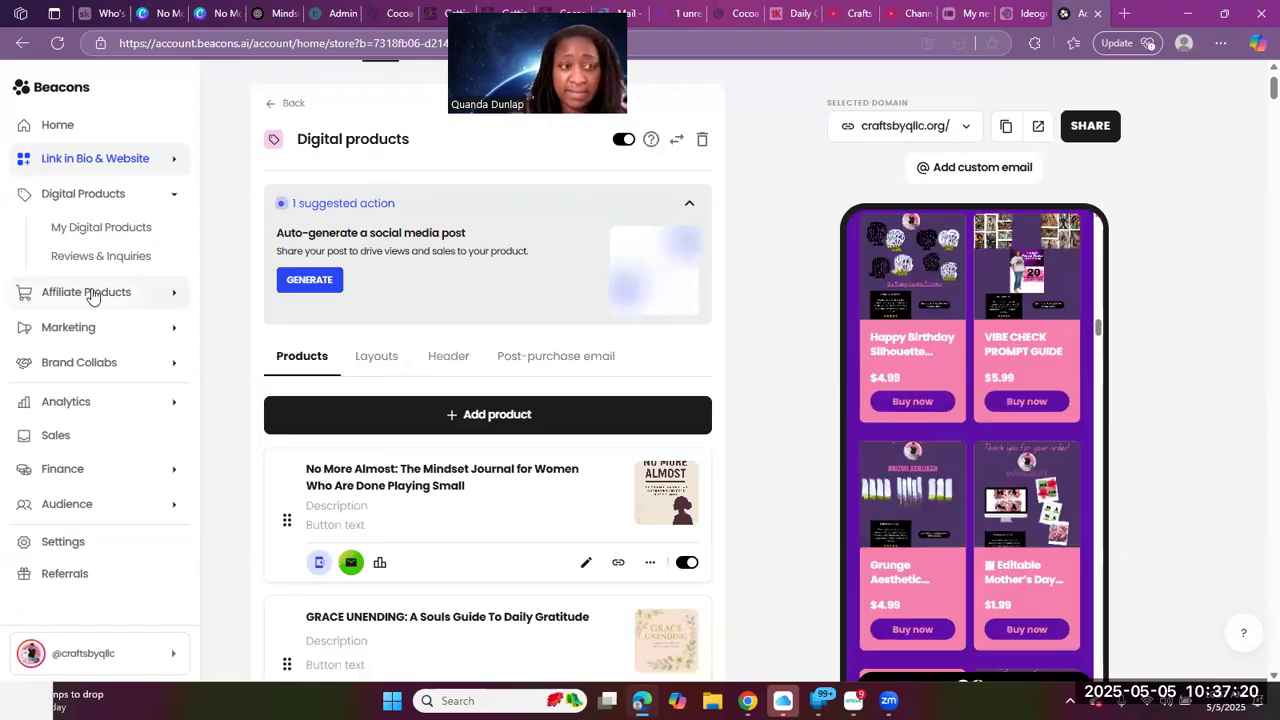
click(114, 228)
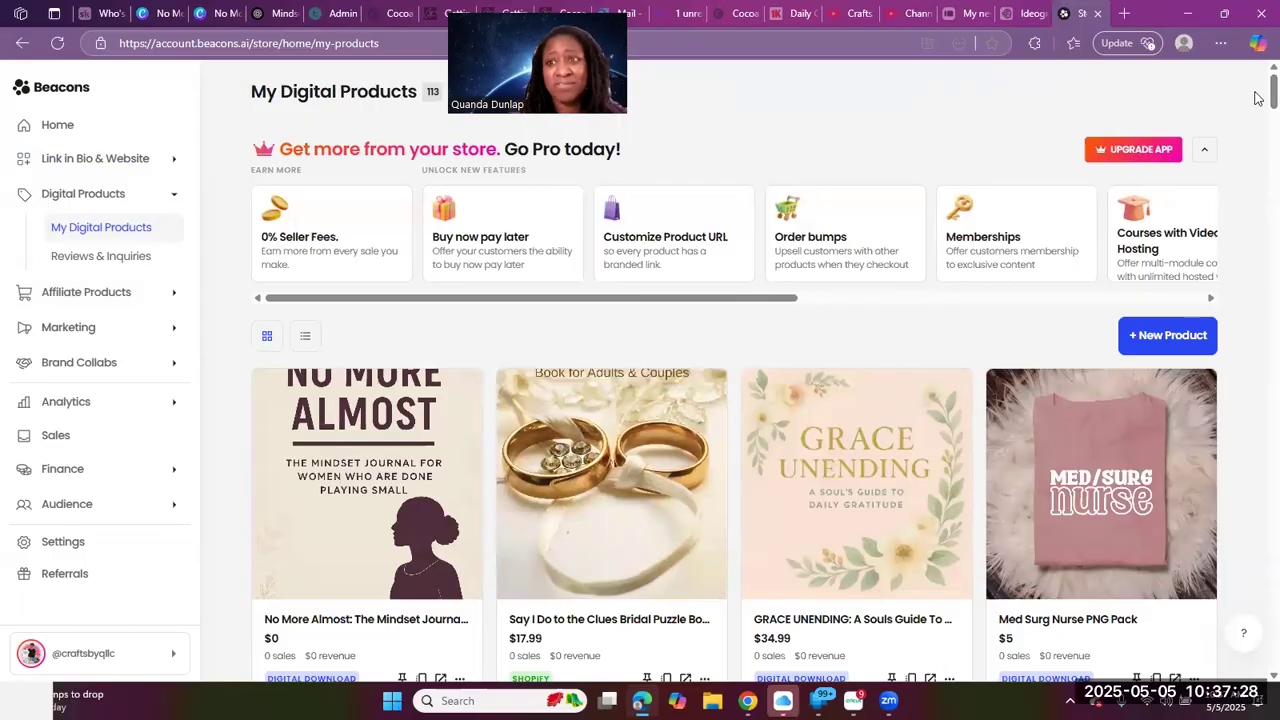
Review the newest listings in My Digital Products, from the No More Almost journal to the free T-shirt quotes and Canva class
scroll(1257, 98, down, 1)
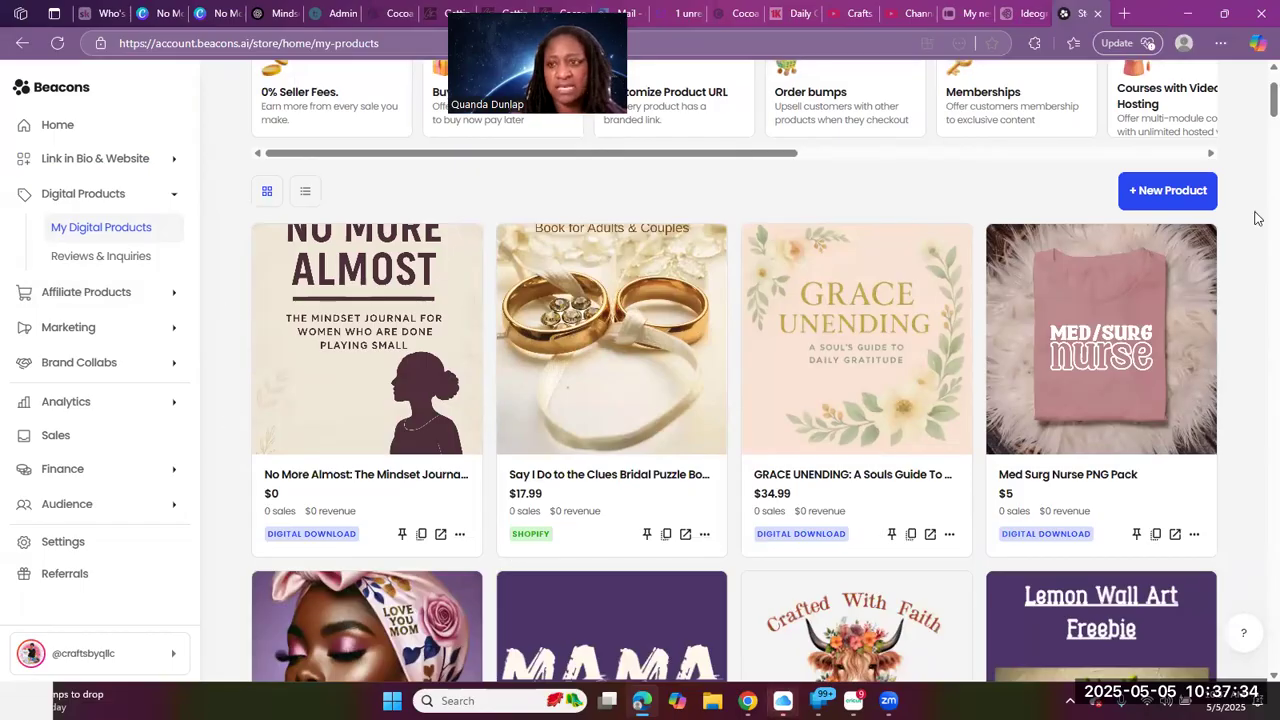
scroll(1257, 105, down, 1)
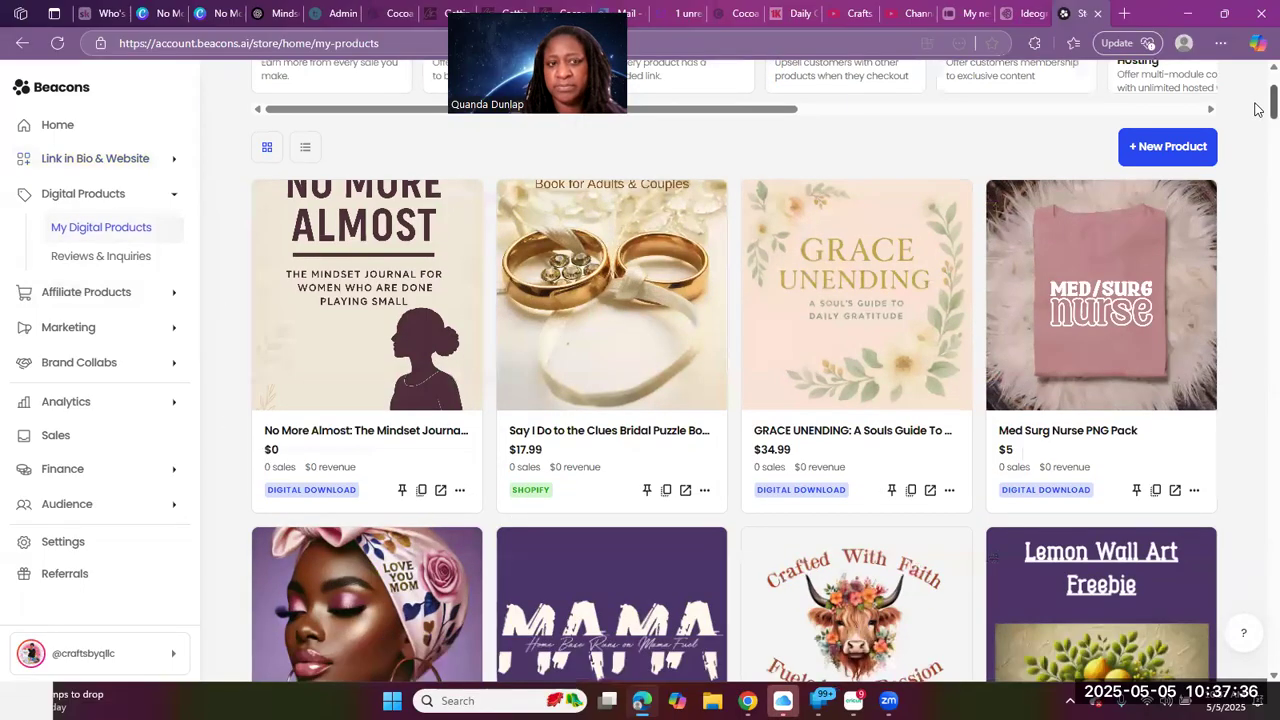
scroll(1257, 105, down, 1)
scroll(1257, 105, up, 2)
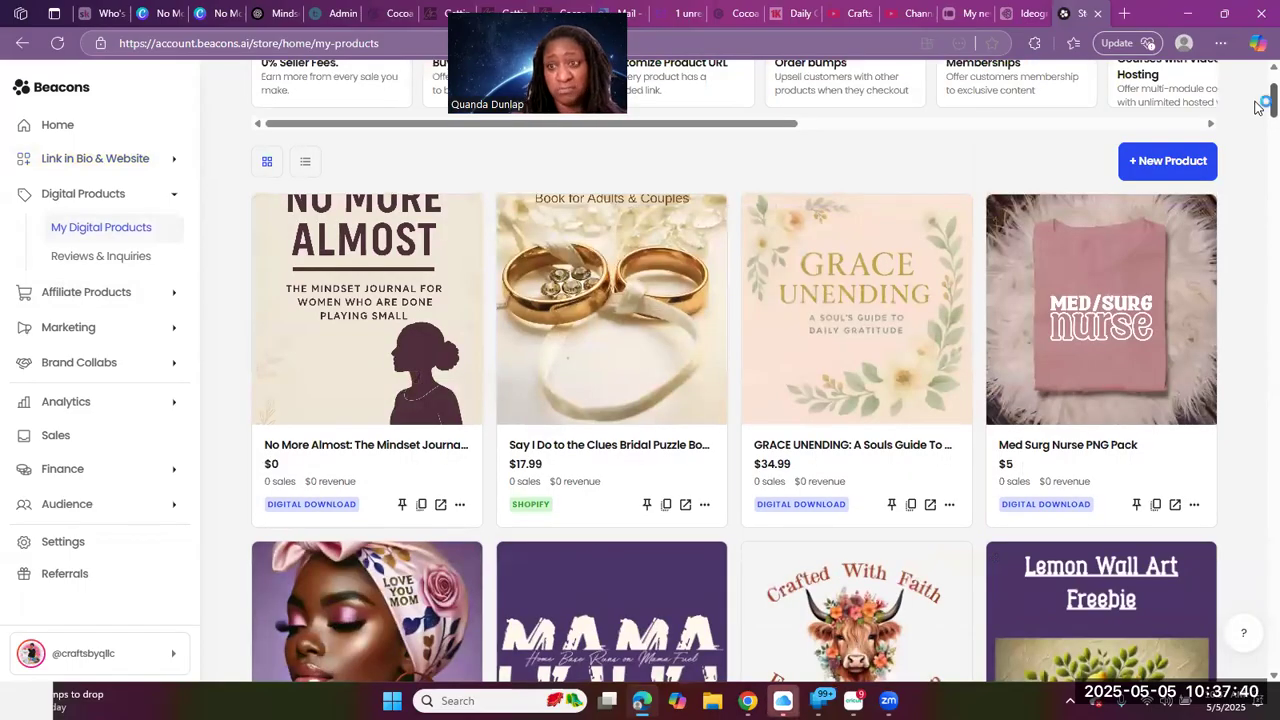
scroll(1257, 108, down, 1)
scroll(1257, 113, down, 3)
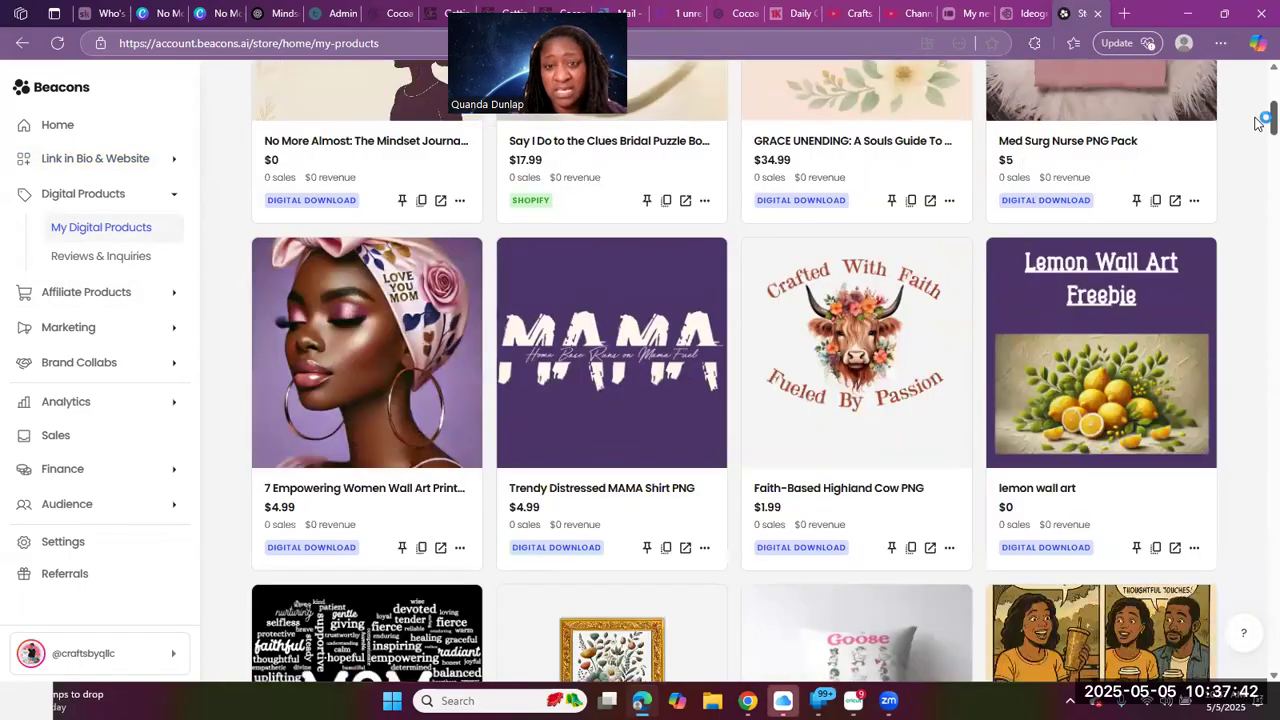
scroll(1257, 95, up, 8)
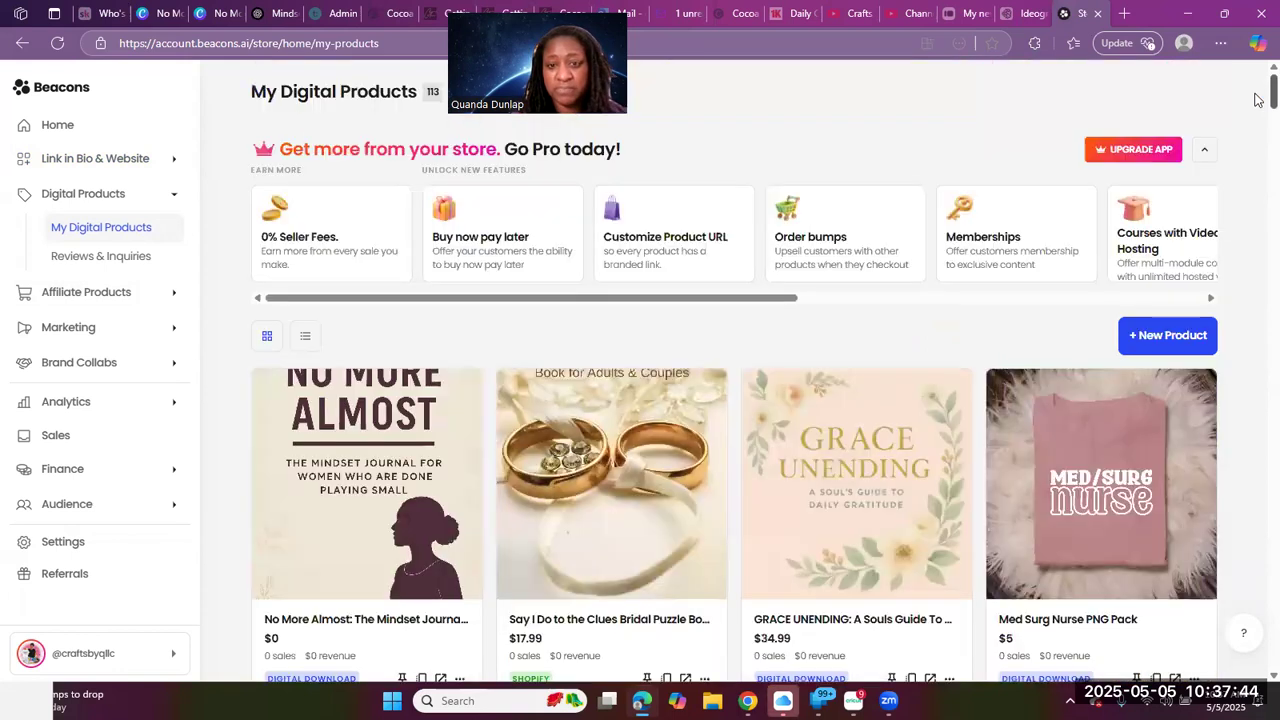
scroll(504, 148, down, 4)
scroll(504, 148, down, 1)
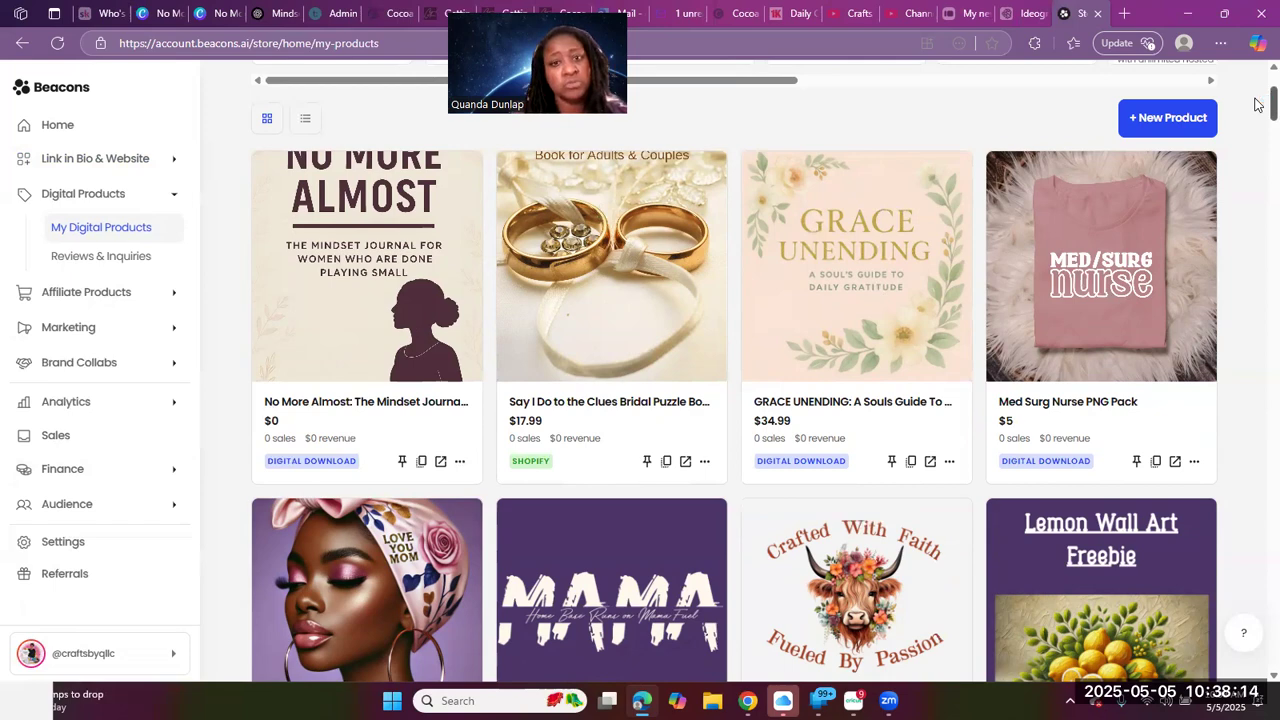
scroll(1258, 113, down, 2)
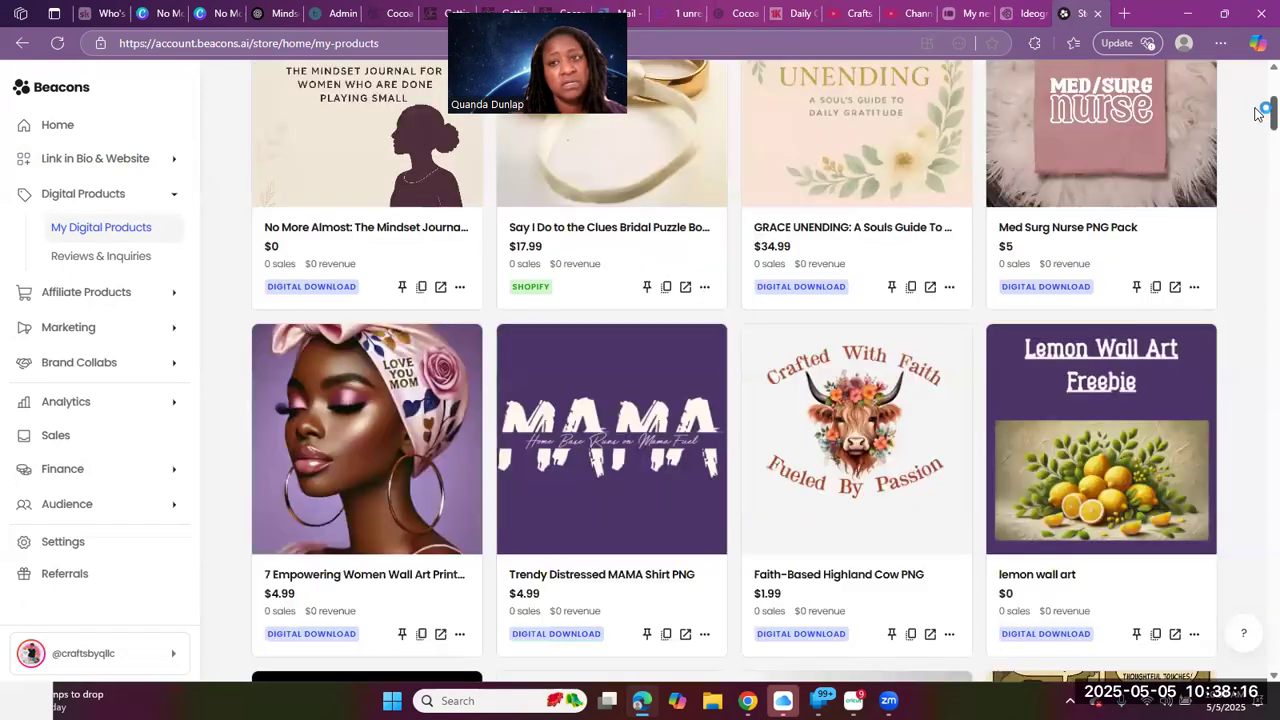
scroll(1258, 116, down, 1)
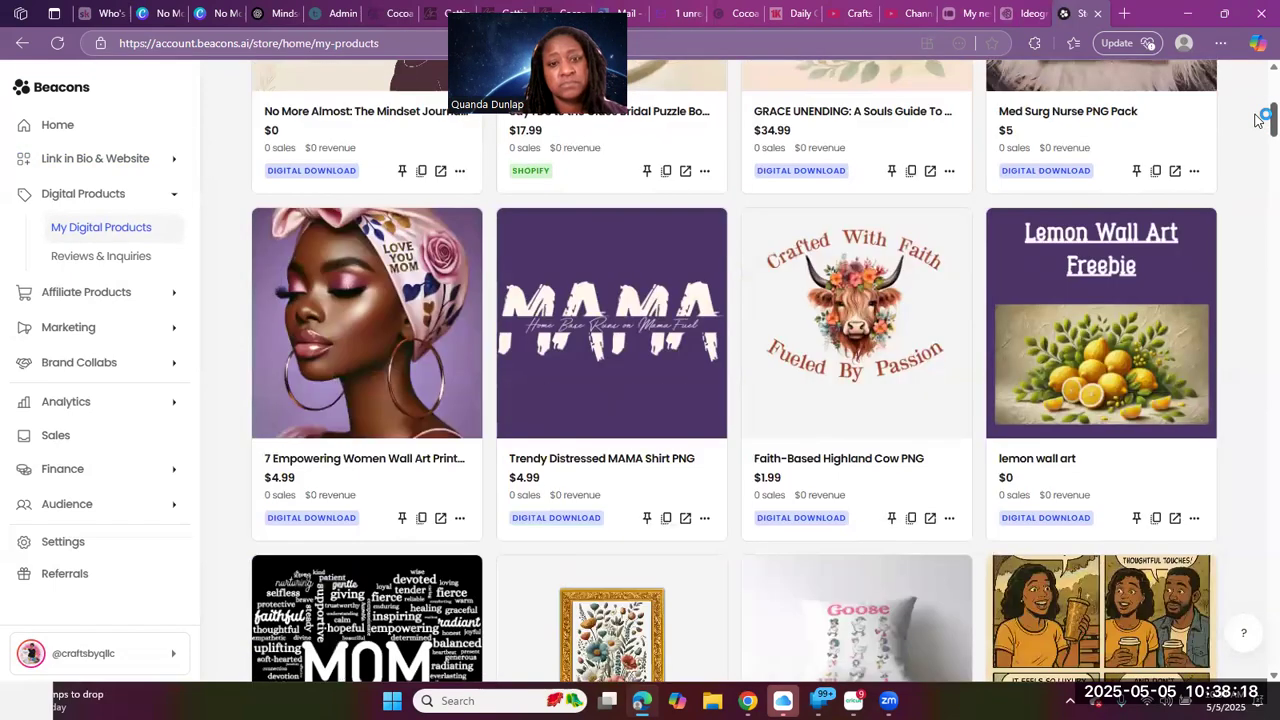
scroll(1258, 125, down, 1)
scroll(1258, 128, down, 2)
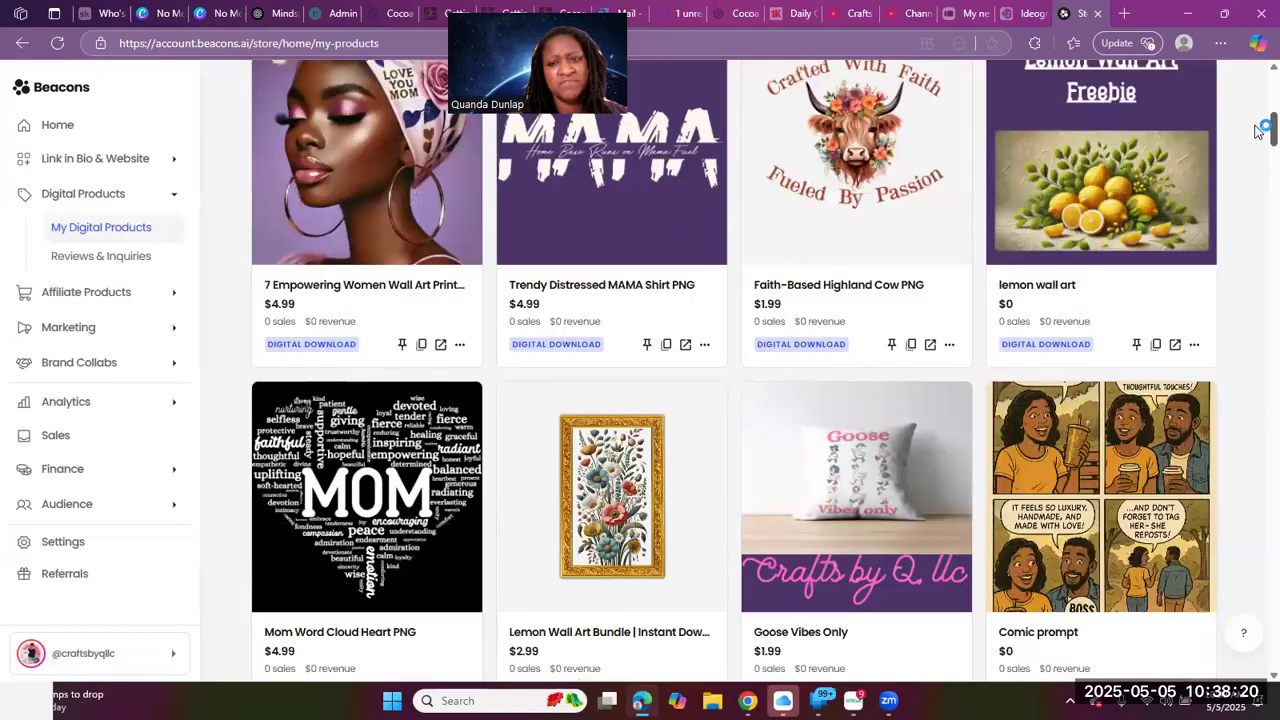
scroll(1262, 125, down, 1)
scroll(1055, 403, up, 3)
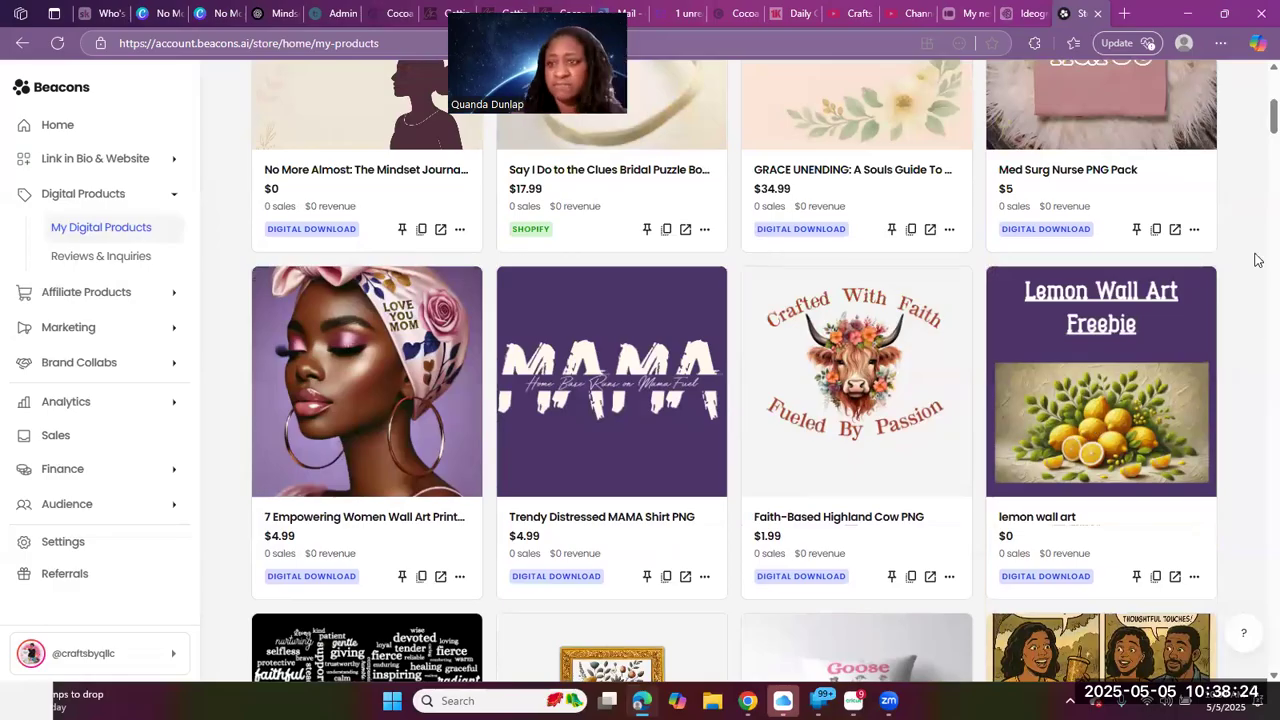
scroll(1258, 125, down, 1)
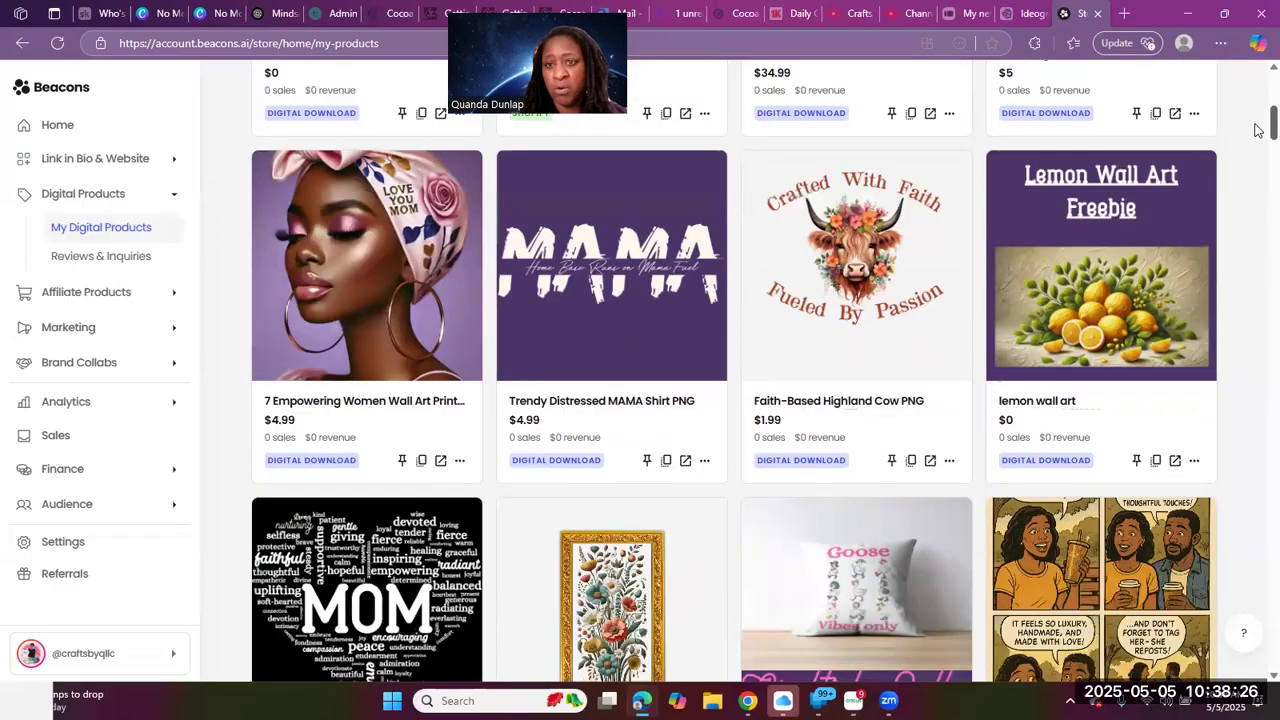
scroll(1258, 132, down, 1)
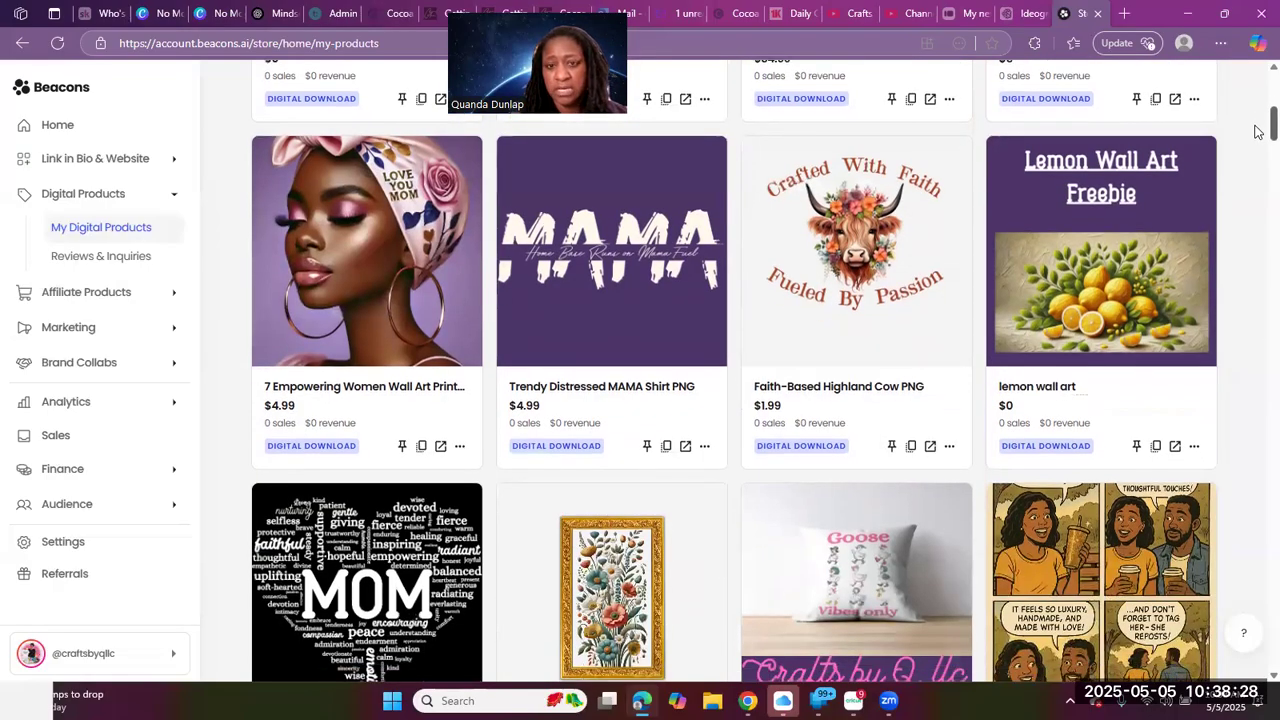
scroll(1258, 132, down, 1)
scroll(1258, 140, down, 1)
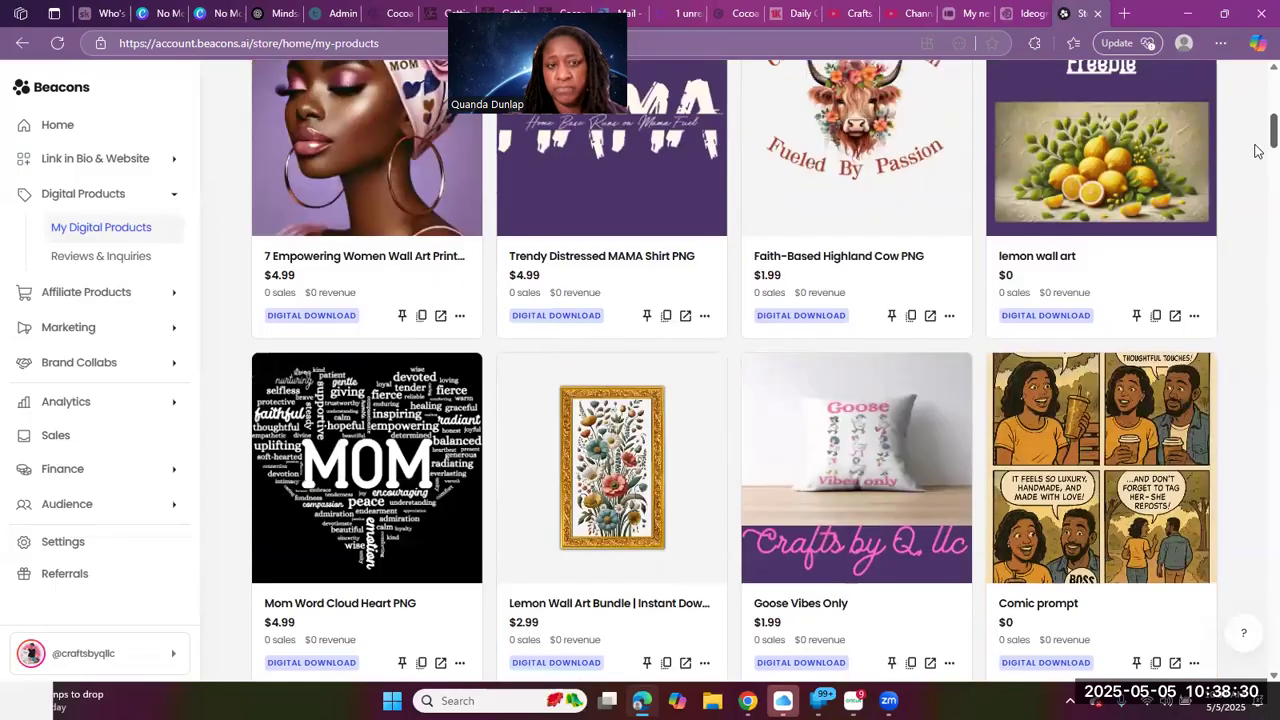
scroll(1258, 150, down, 2)
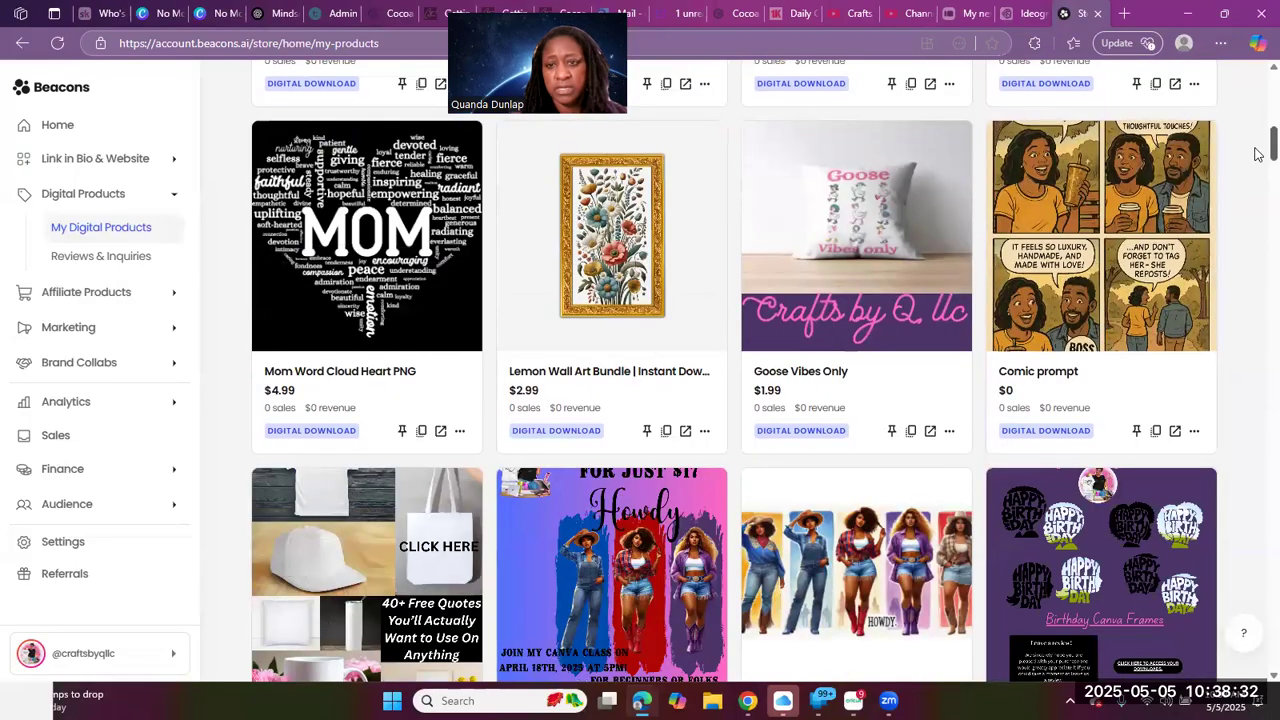
scroll(1235, 152, down, 1)
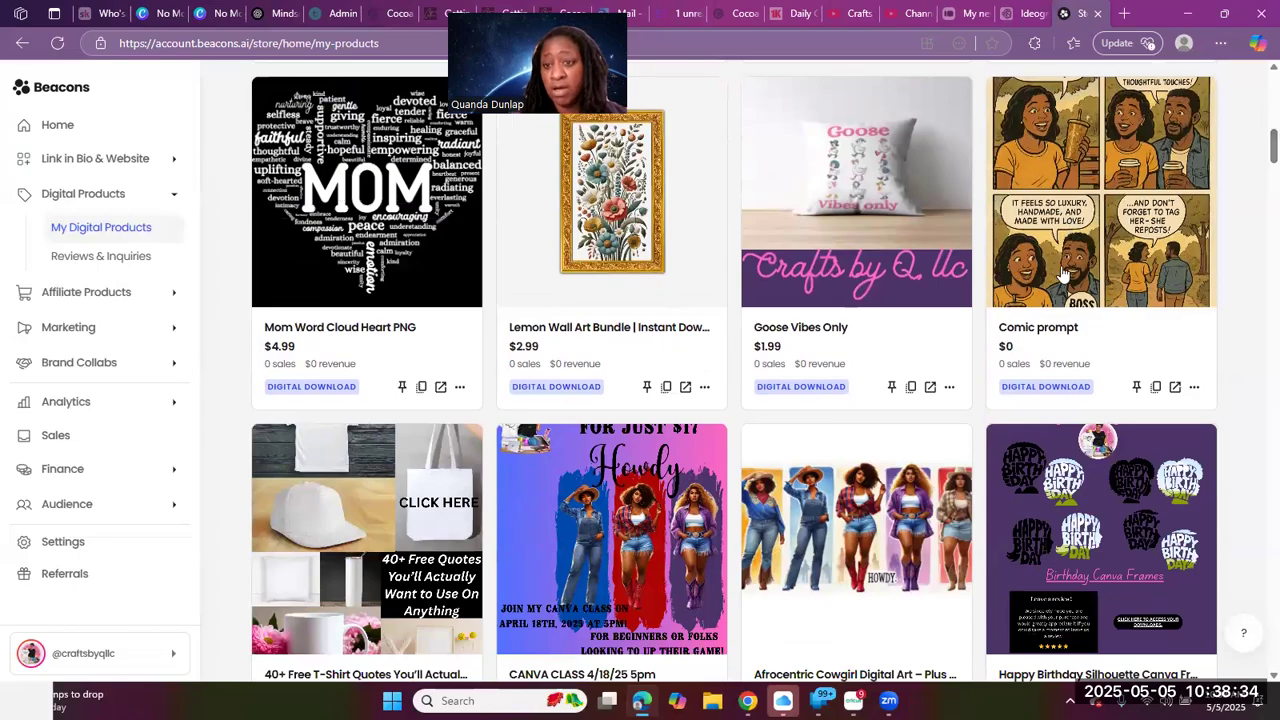
scroll(1257, 155, down, 1)
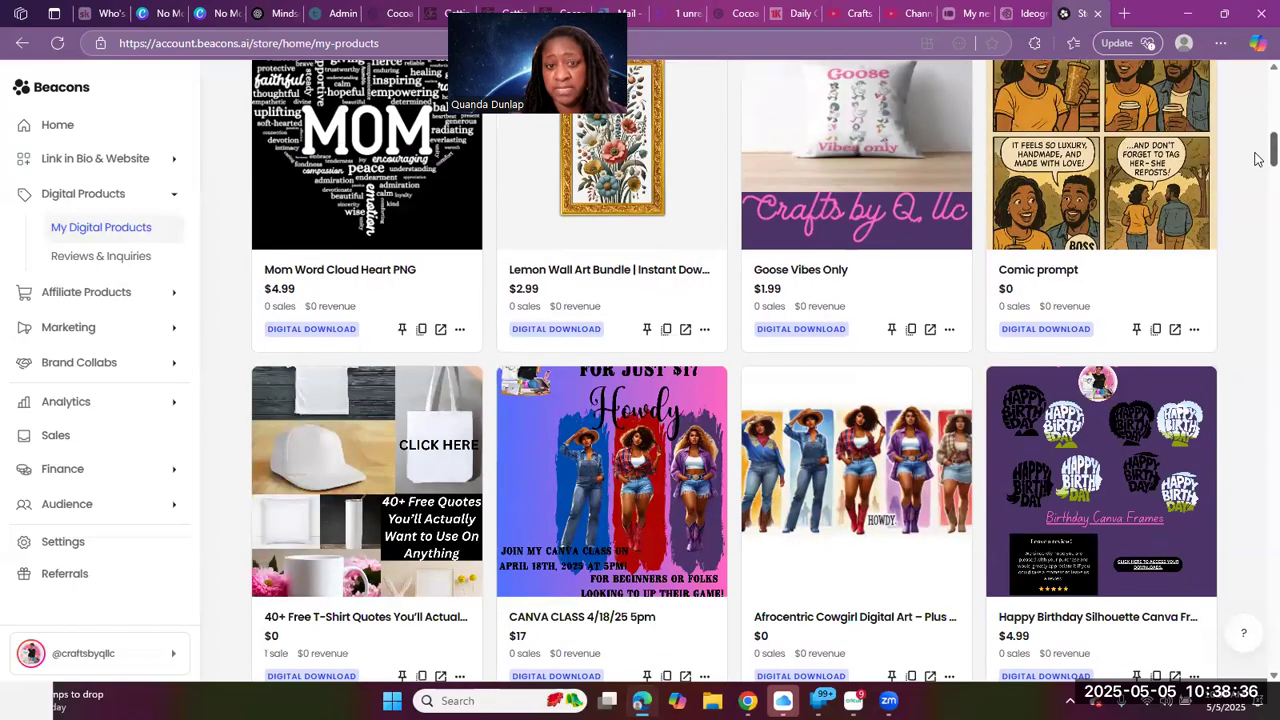
scroll(1257, 167, down, 2)
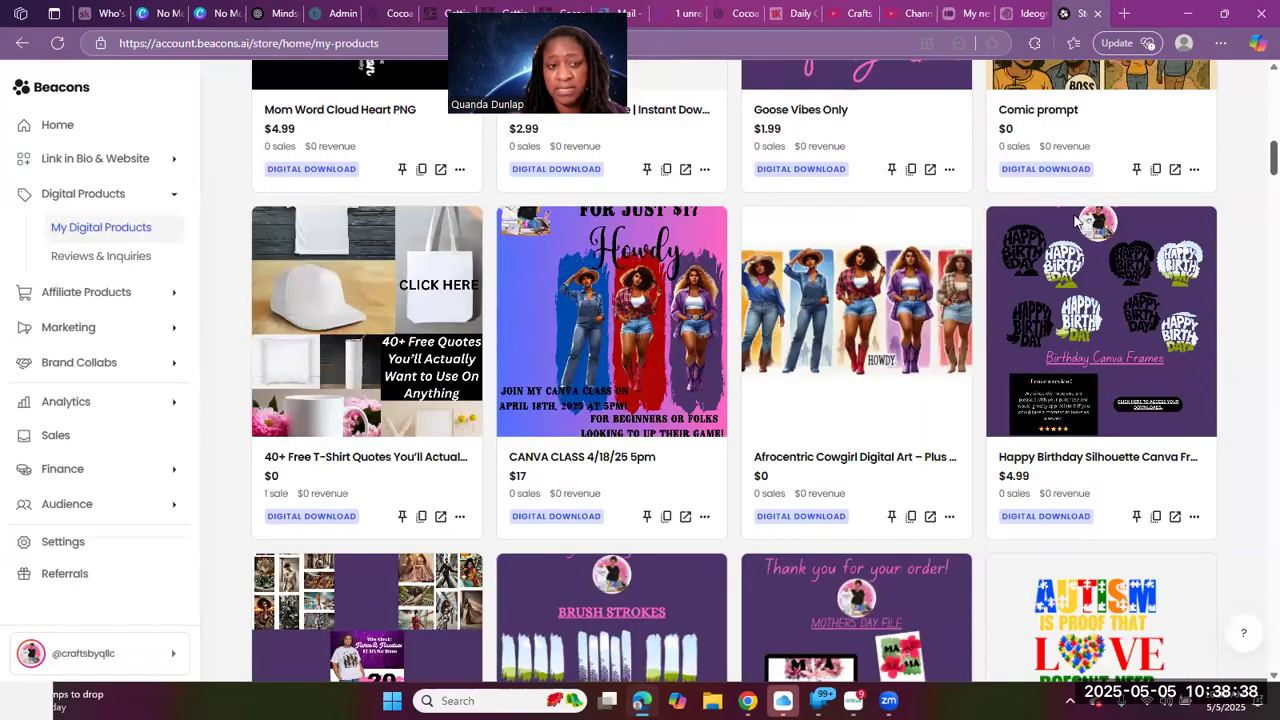
Examine the product listings from the Vibe Check prompt guide through the Black History designs to the Mother's Day templates
scroll(332, 389, down, 1)
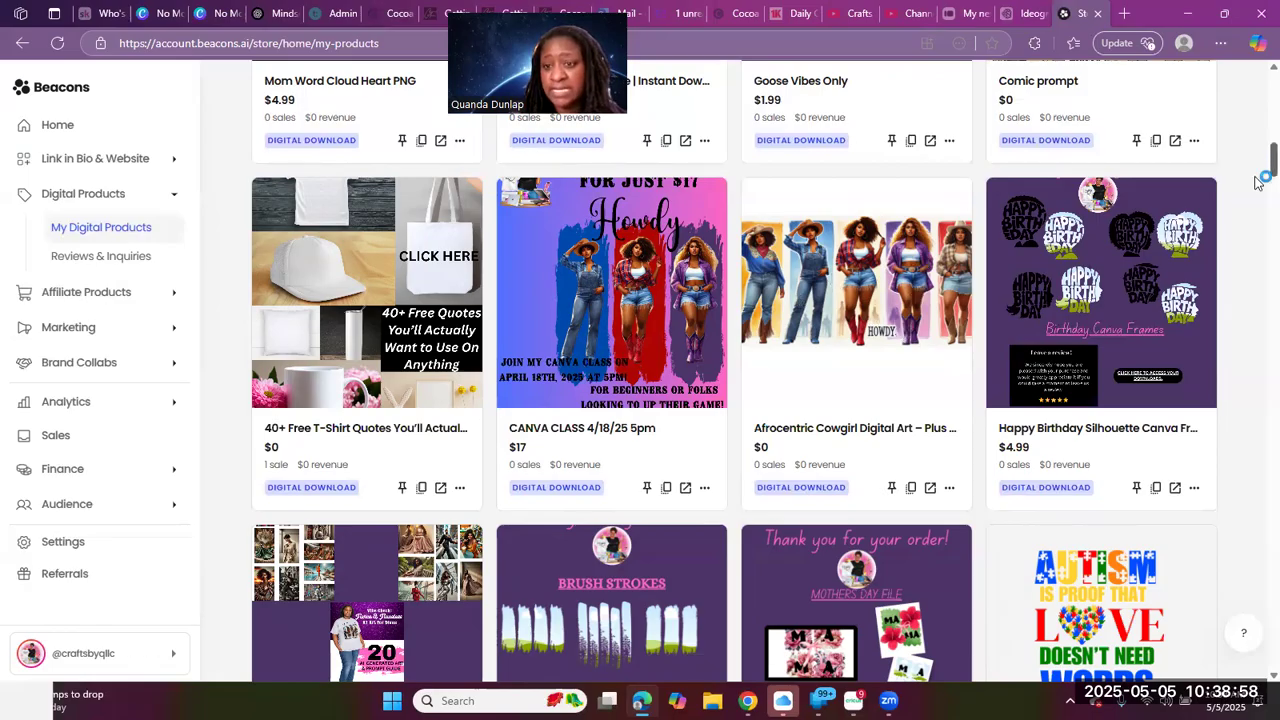
scroll(1258, 190, down, 3)
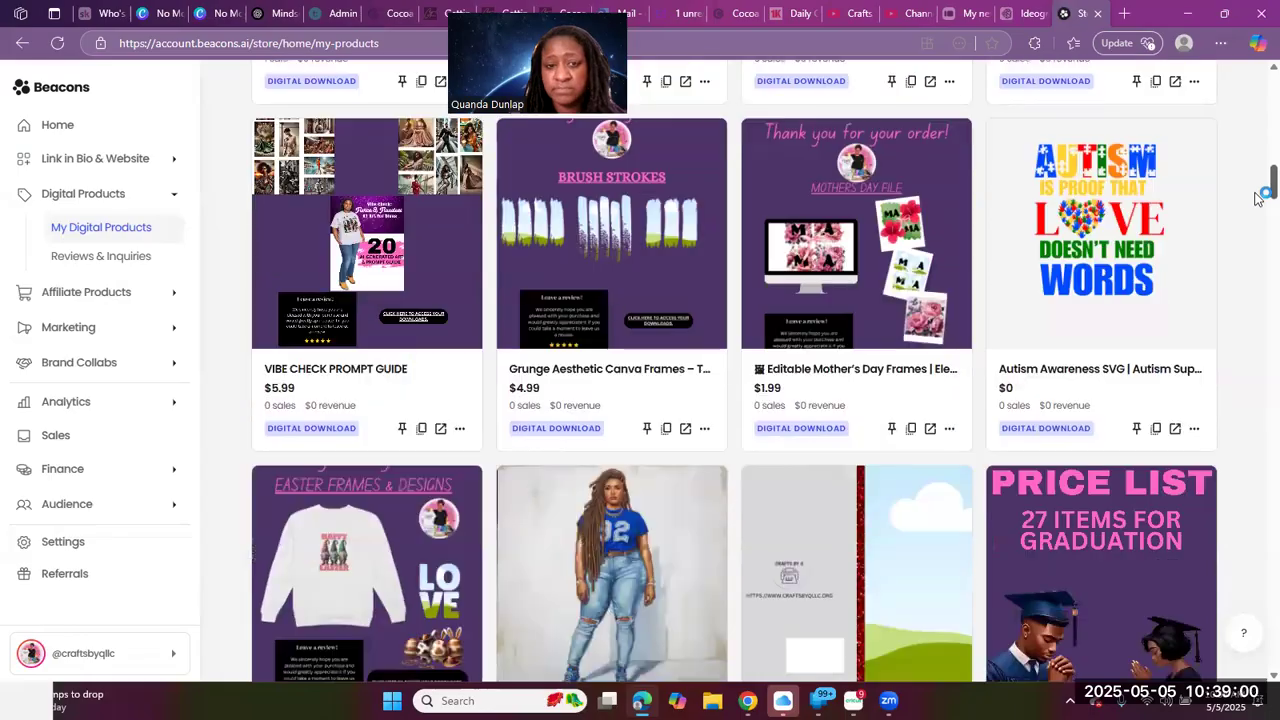
scroll(1258, 190, down, 1)
scroll(1258, 190, up, 1)
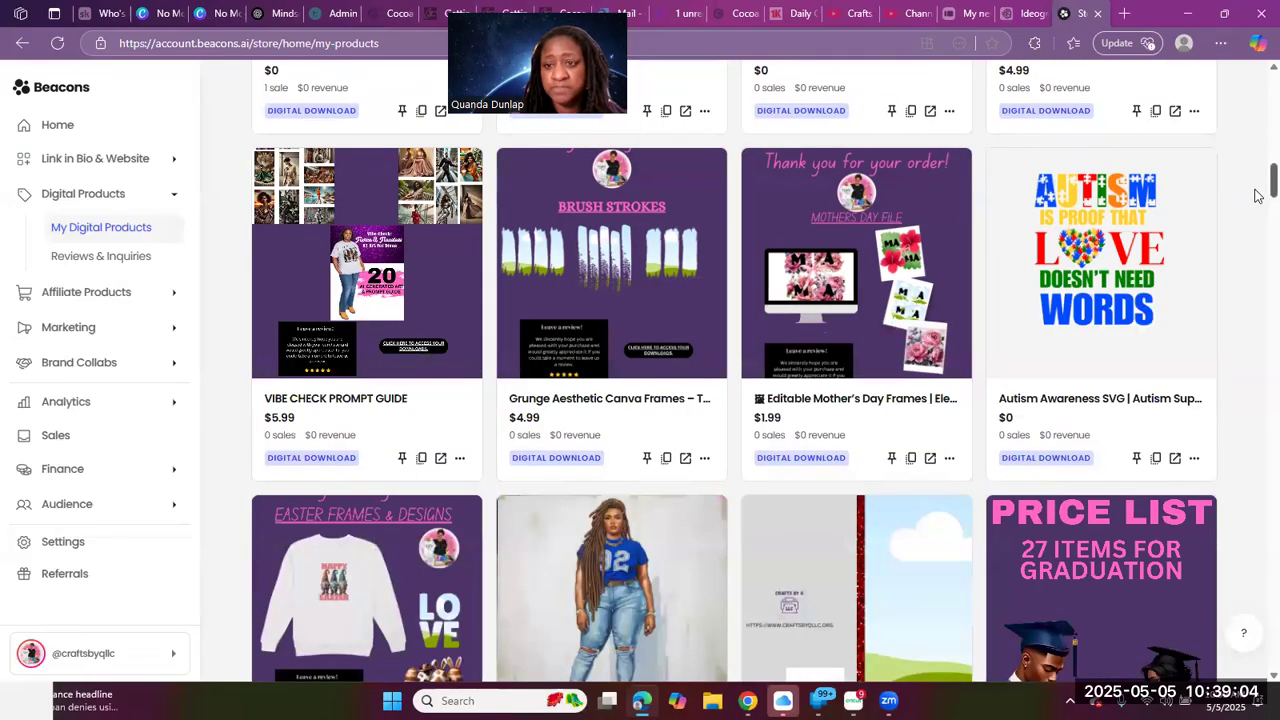
scroll(1258, 195, down, 2)
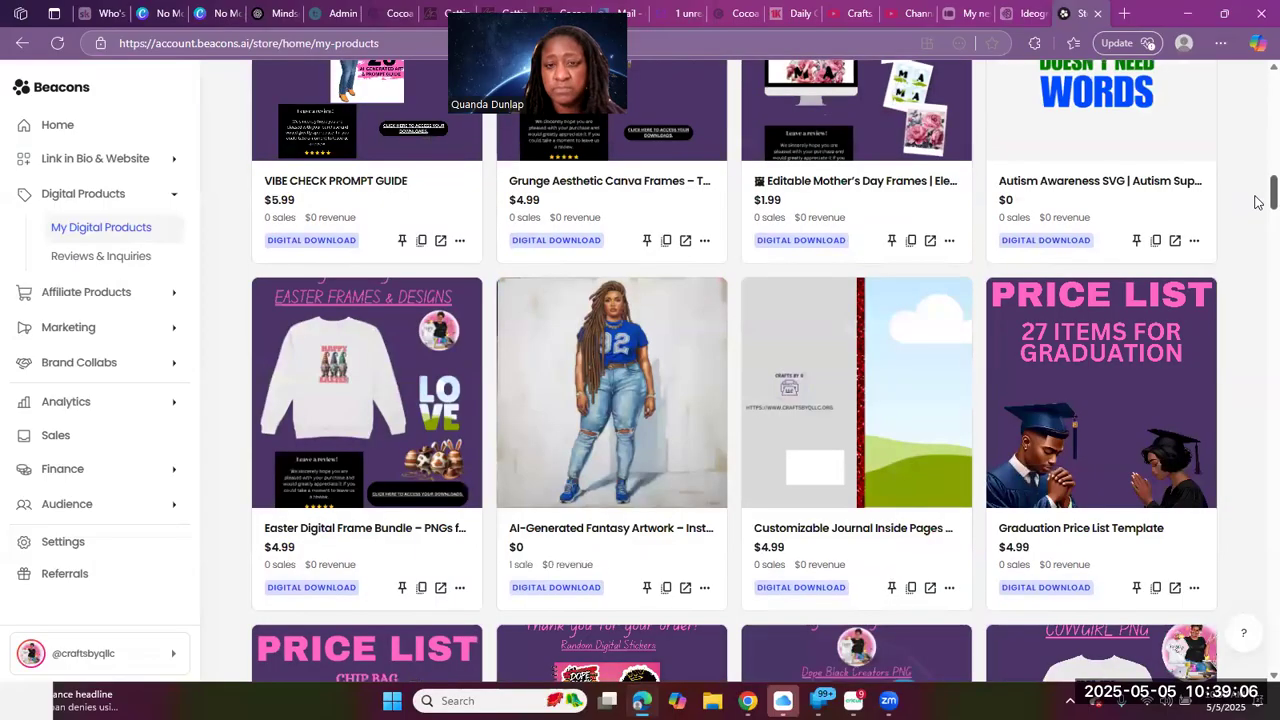
scroll(1258, 202, down, 1)
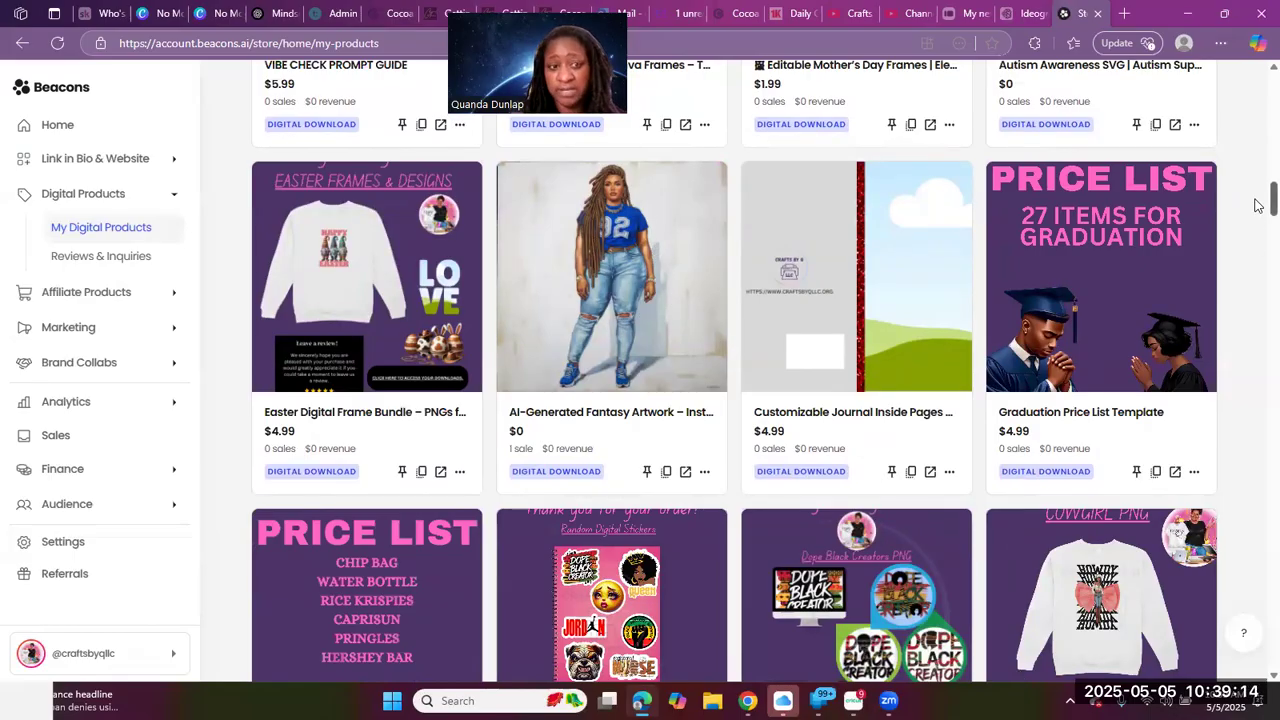
scroll(1257, 225, up, 1)
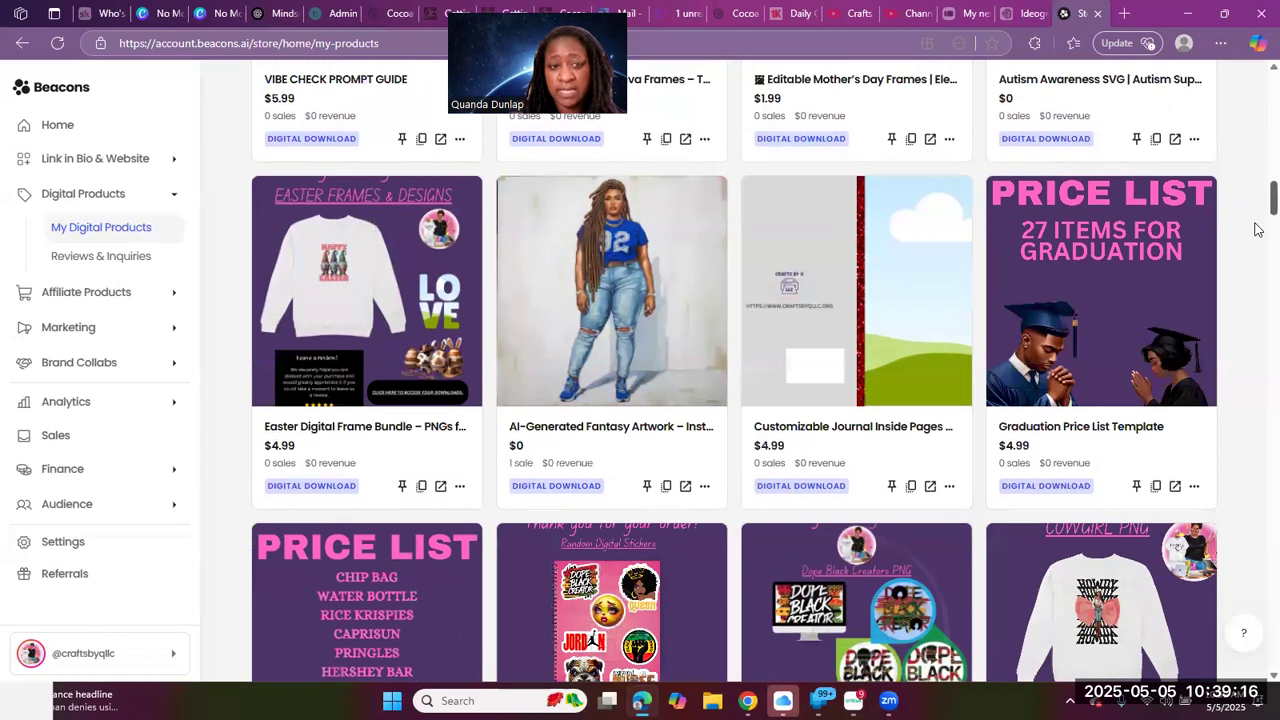
scroll(1257, 229, down, 5)
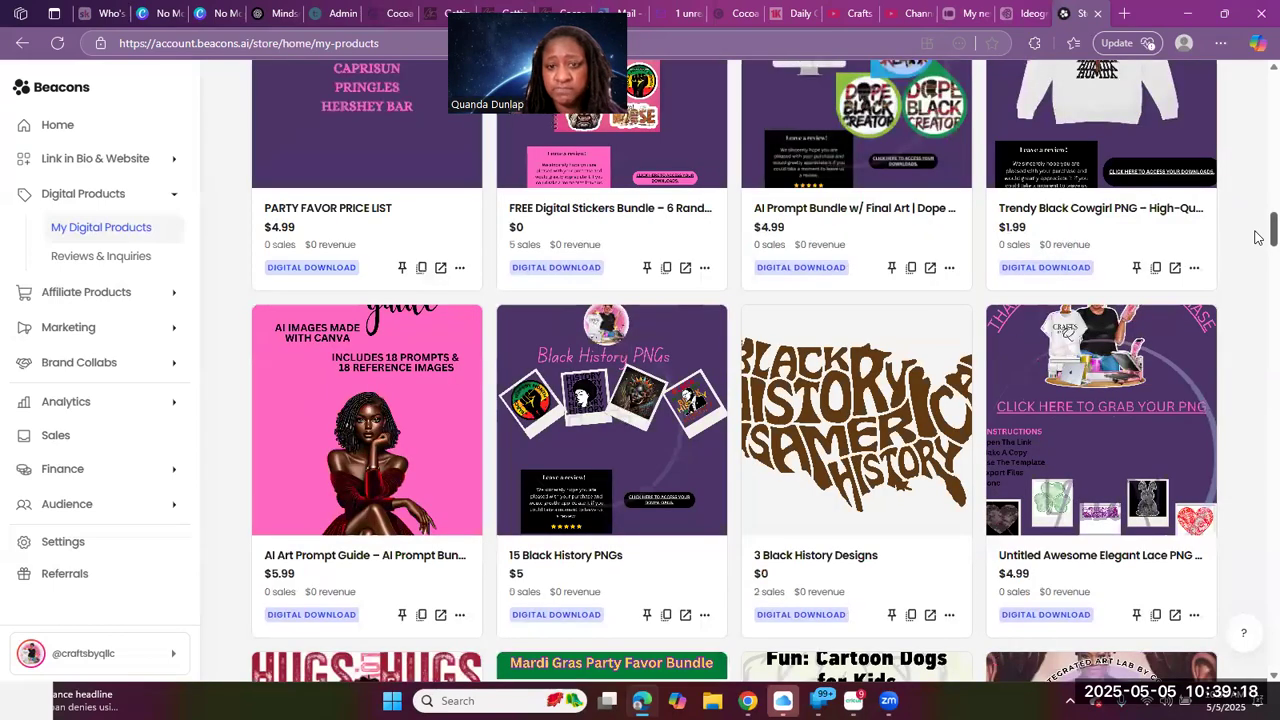
scroll(1257, 257, down, 4)
scroll(920, 220, up, 2)
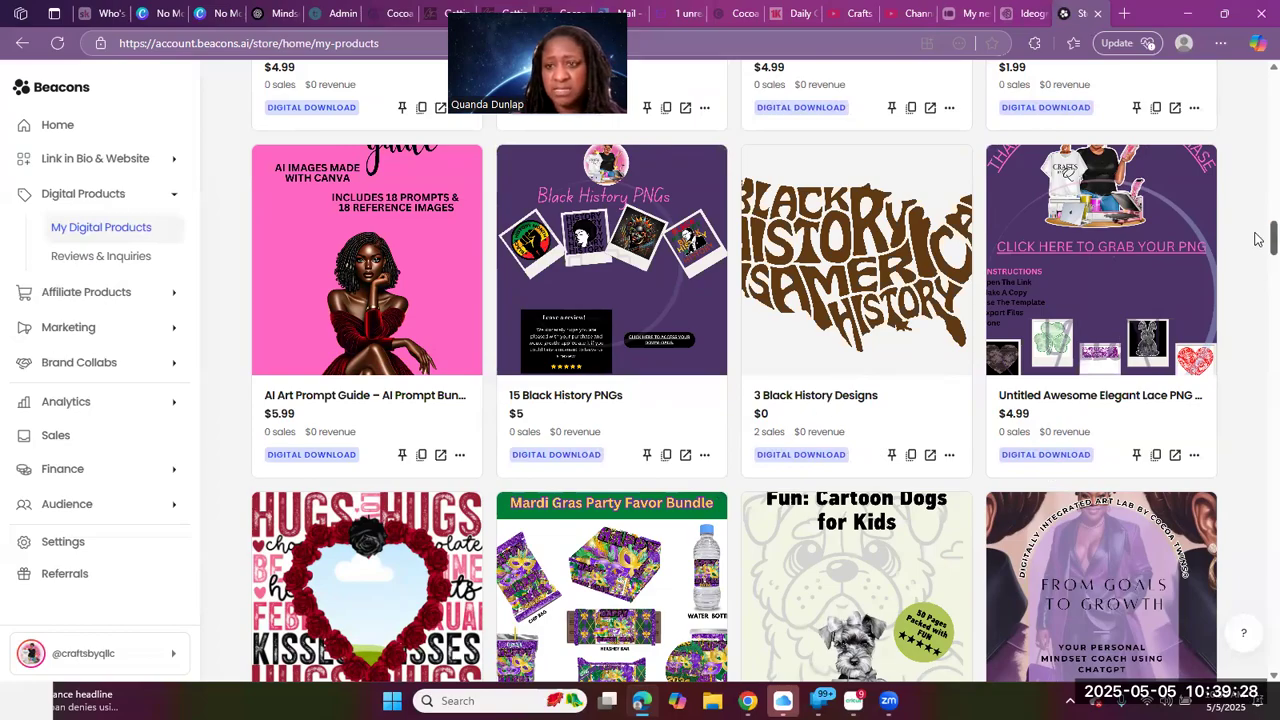
scroll(1256, 250, down, 2)
scroll(1256, 260, down, 2)
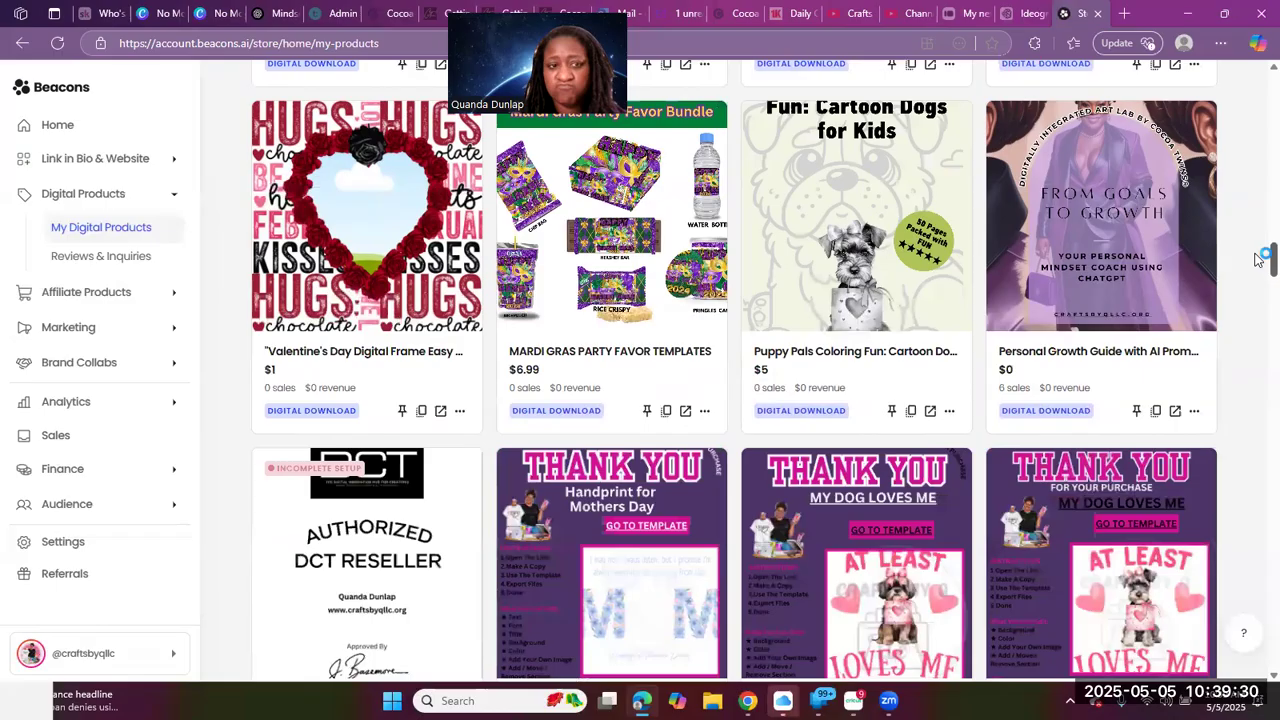
scroll(1258, 261, down, 1)
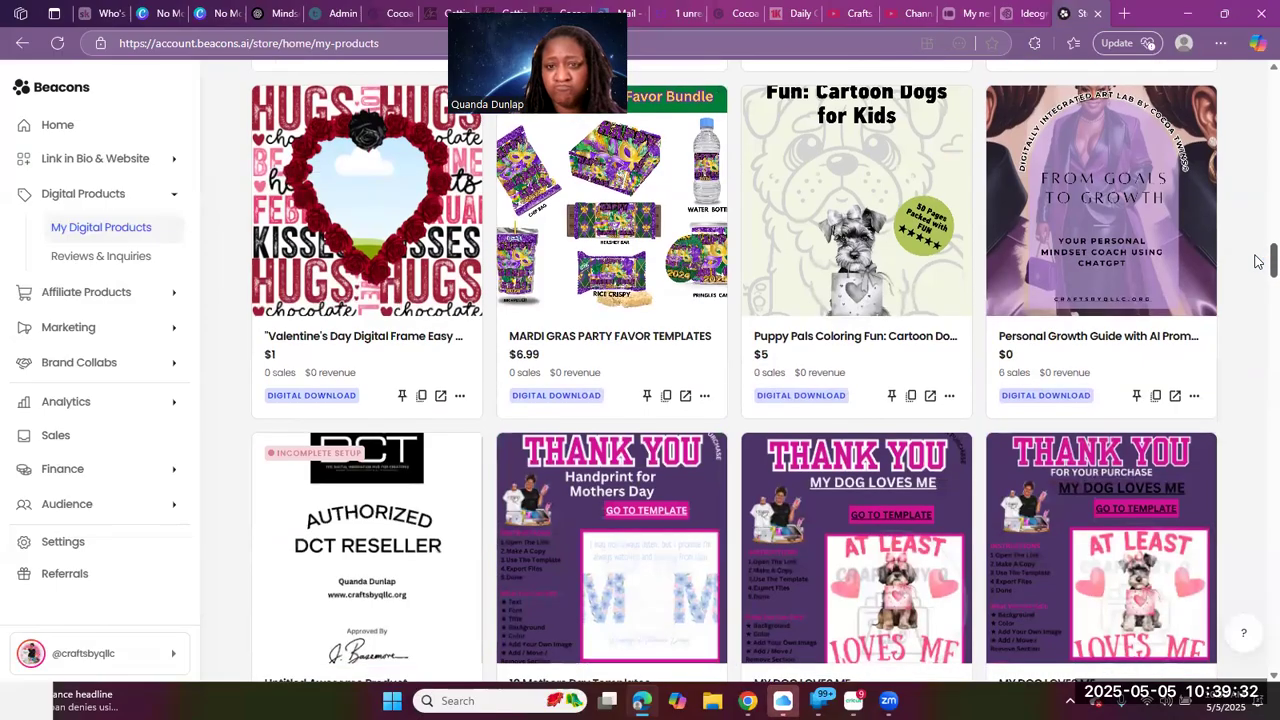
scroll(1257, 263, down, 1)
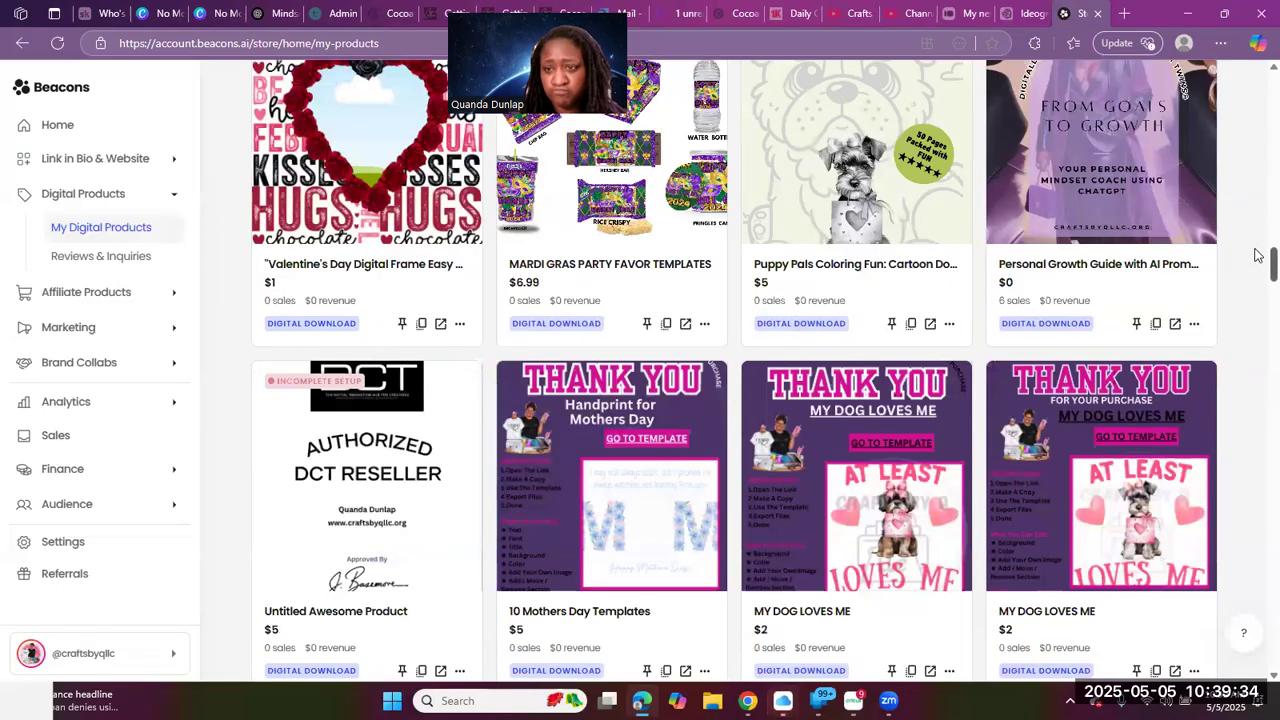
scroll(1257, 258, up, 2)
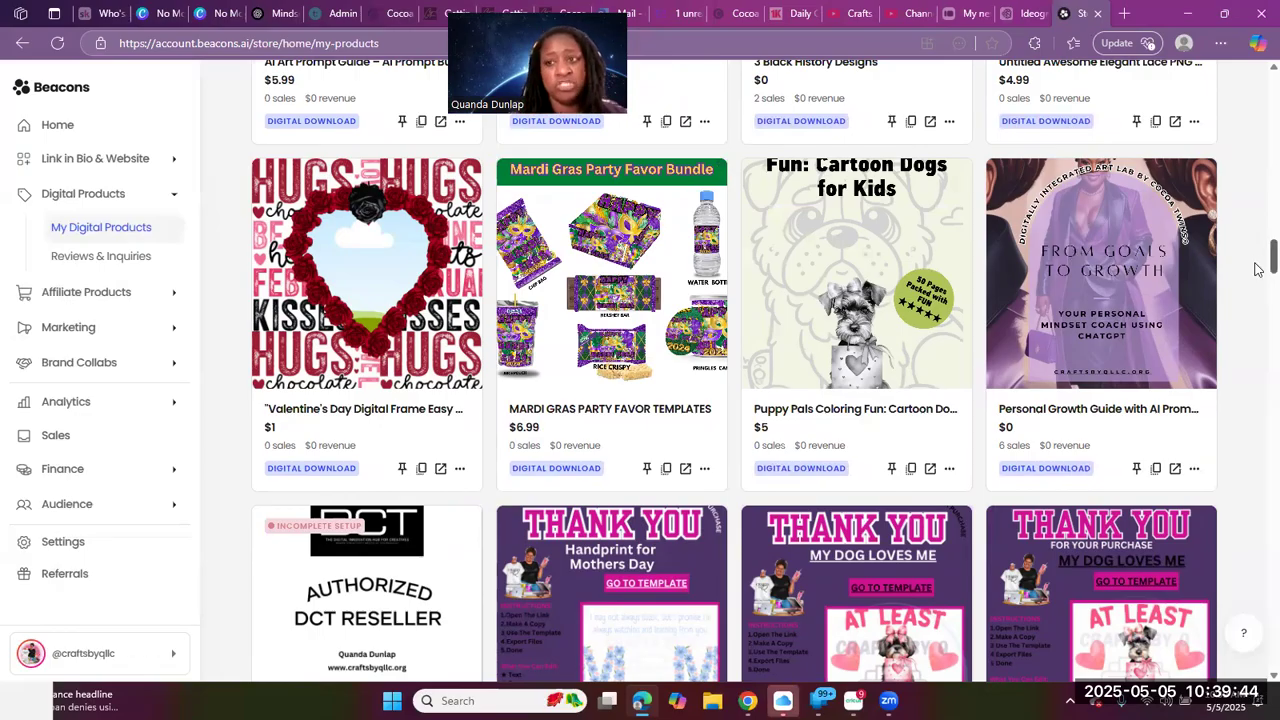
Look through the older listings, from the Rooted In Gratitude Journal to the M&M PNGs and the Prompt 11/6/24 freebie
drag(1258, 255, 1260, 272)
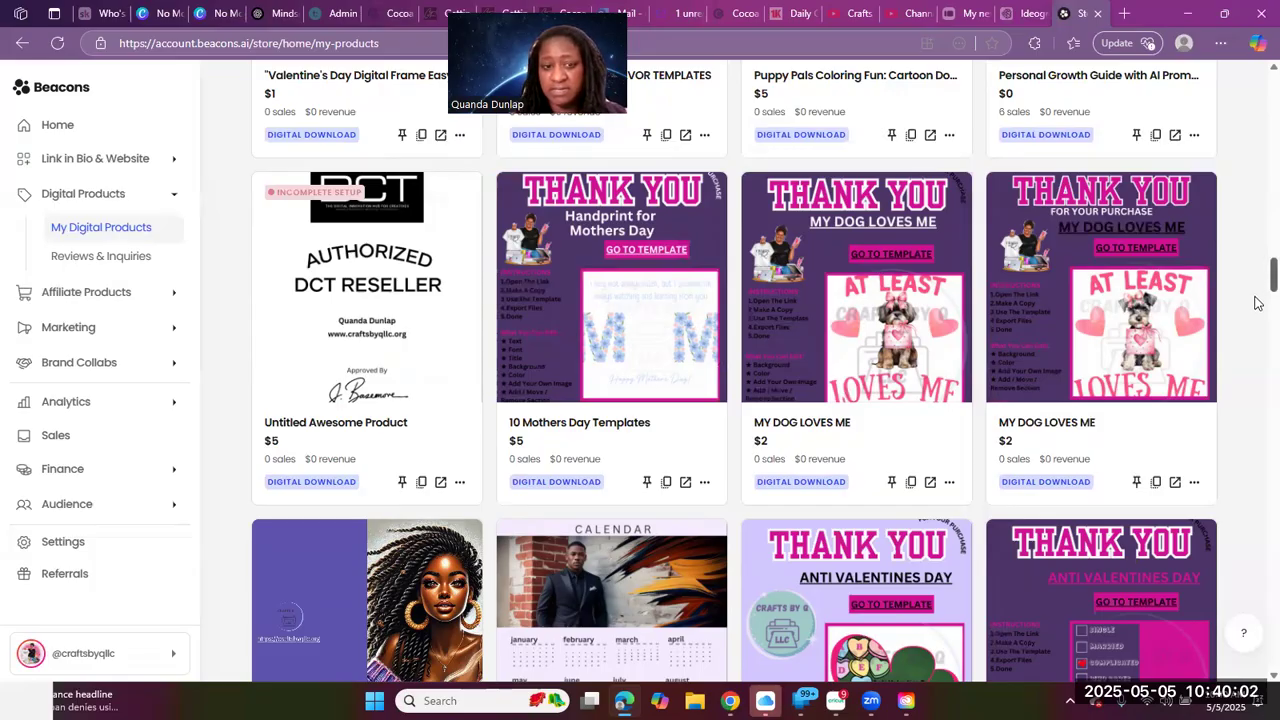
scroll(1257, 303, down, 3)
scroll(1257, 311, down, 2)
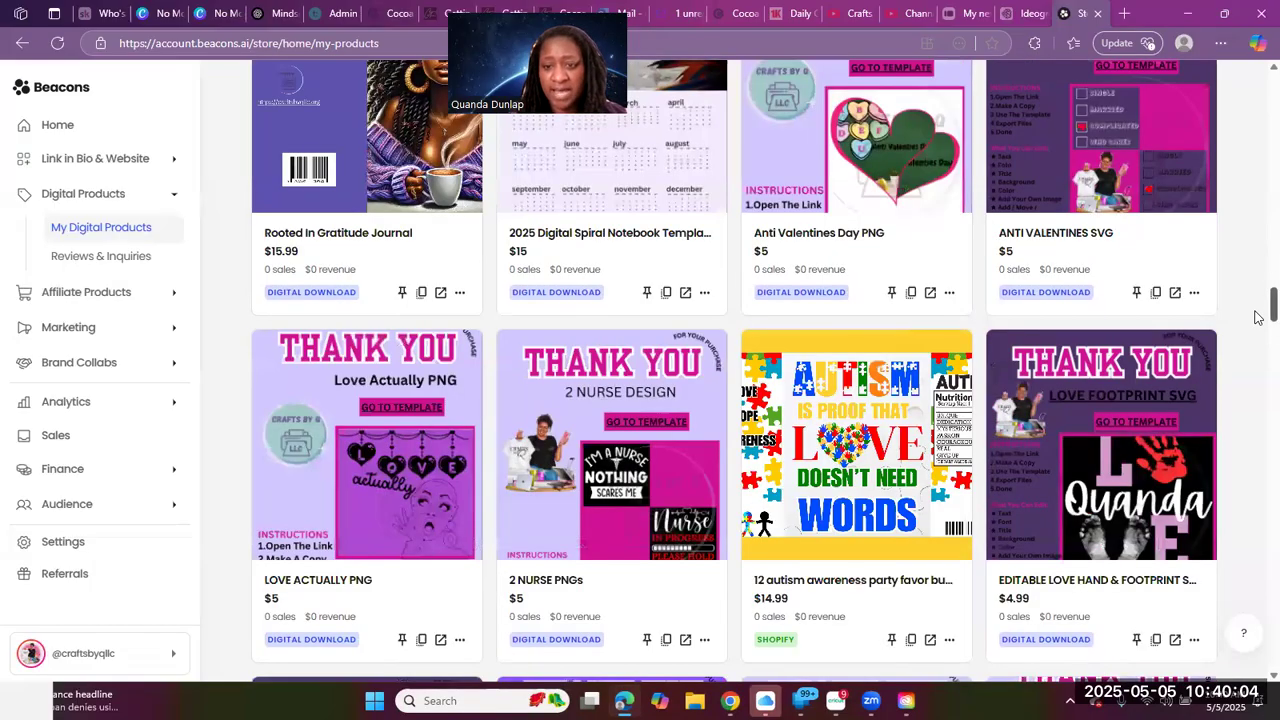
scroll(1257, 325, down, 2)
scroll(1257, 347, down, 1)
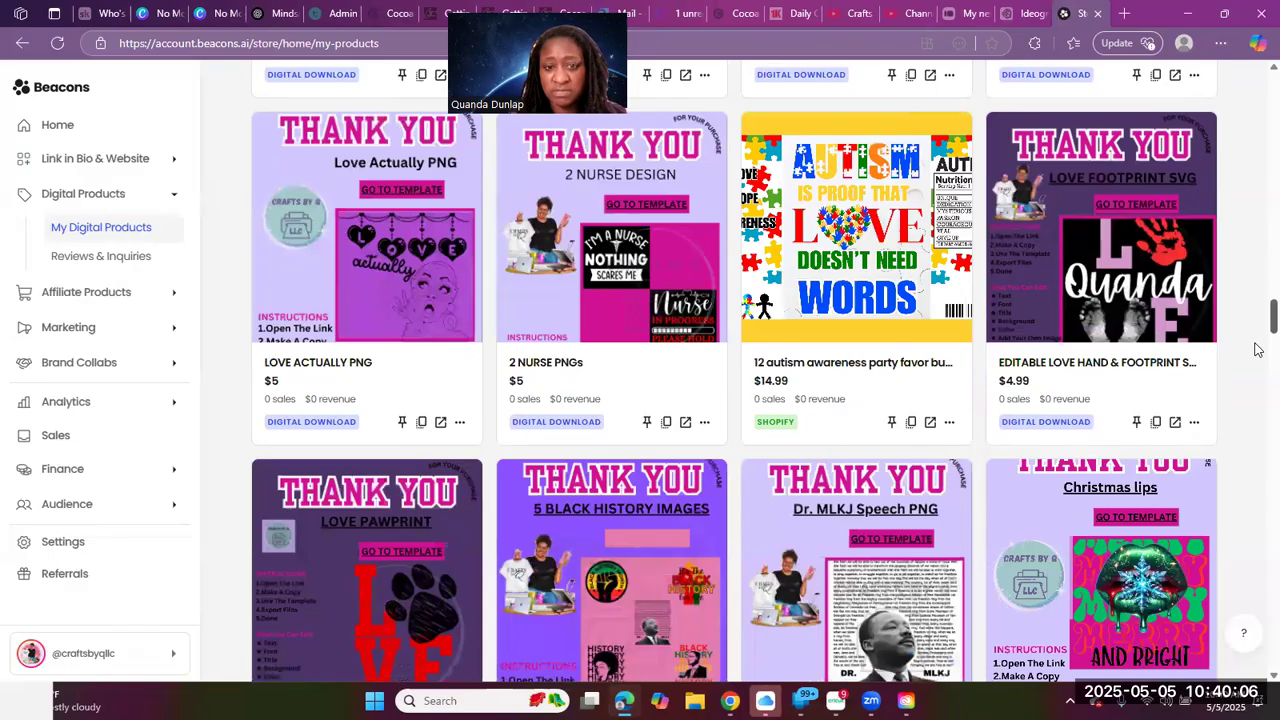
scroll(1257, 349, down, 4)
scroll(1257, 342, down, 1)
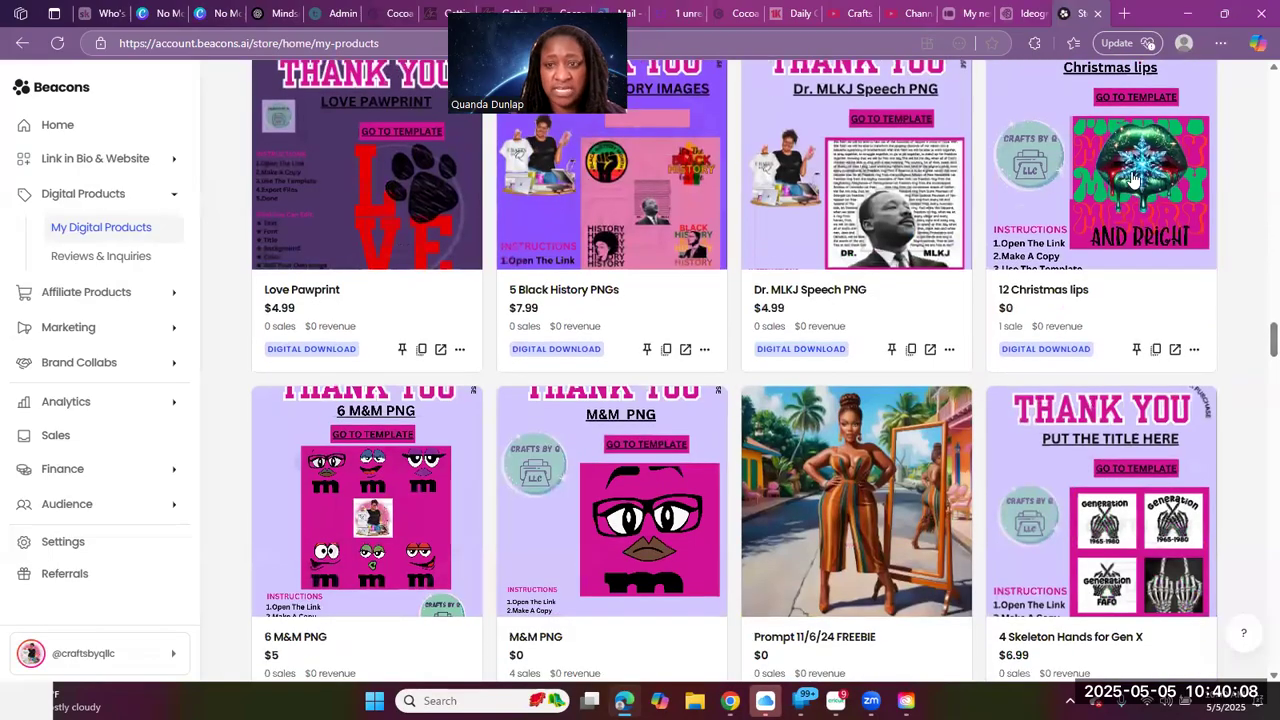
scroll(1257, 337, down, 1)
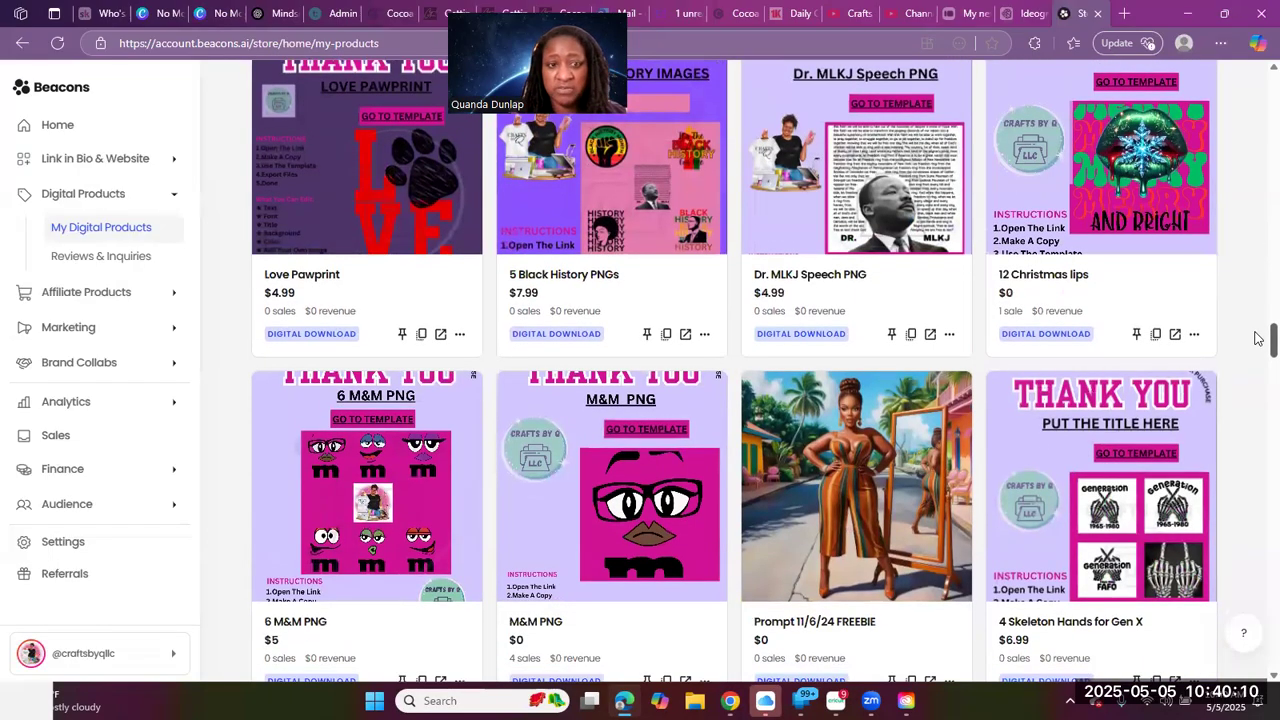
scroll(1257, 342, down, 1)
scroll(677, 354, down, 1)
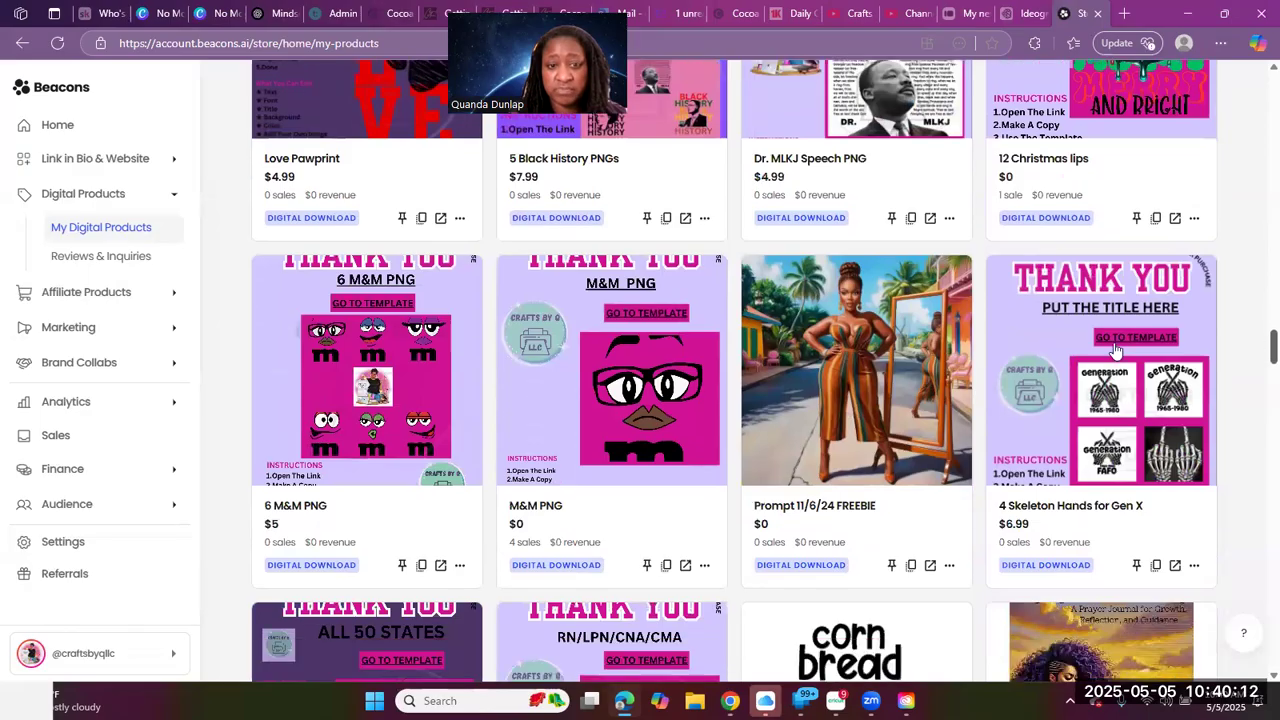
scroll(677, 354, down, 1)
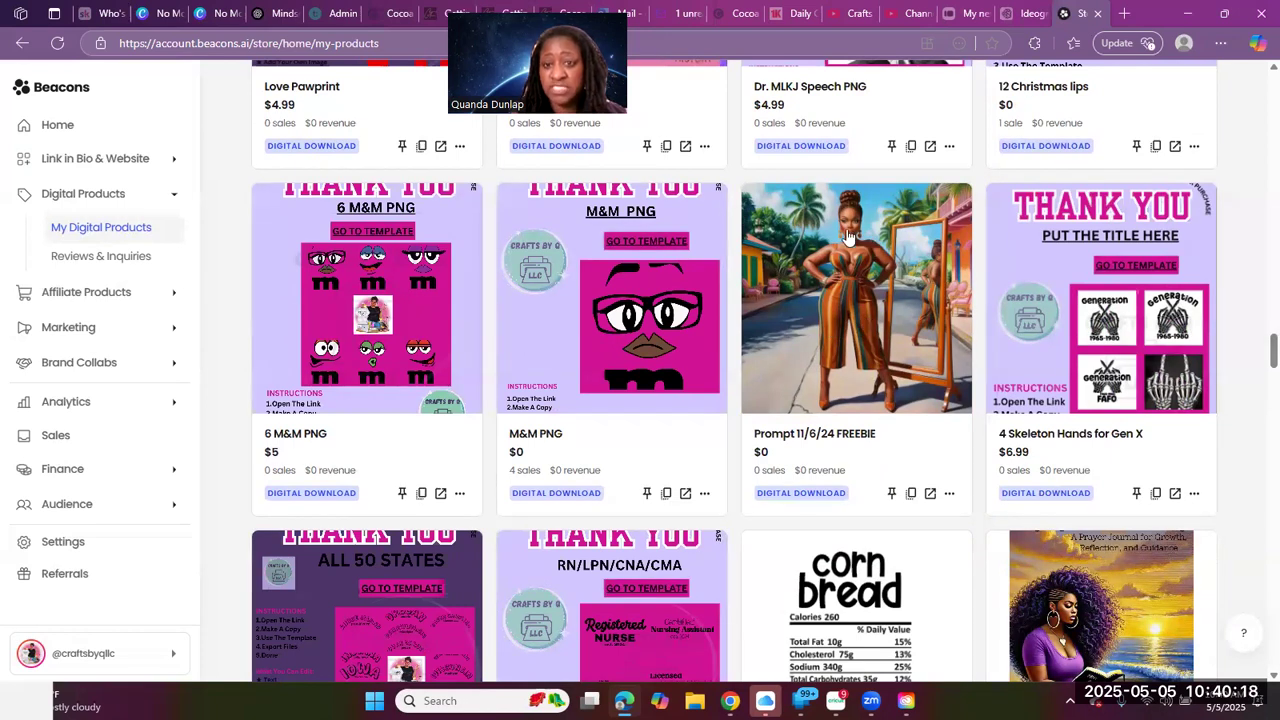
Return to the start of the product list and switch to the No More Almost Journal design in Canva
drag(1266, 348, 1258, 8)
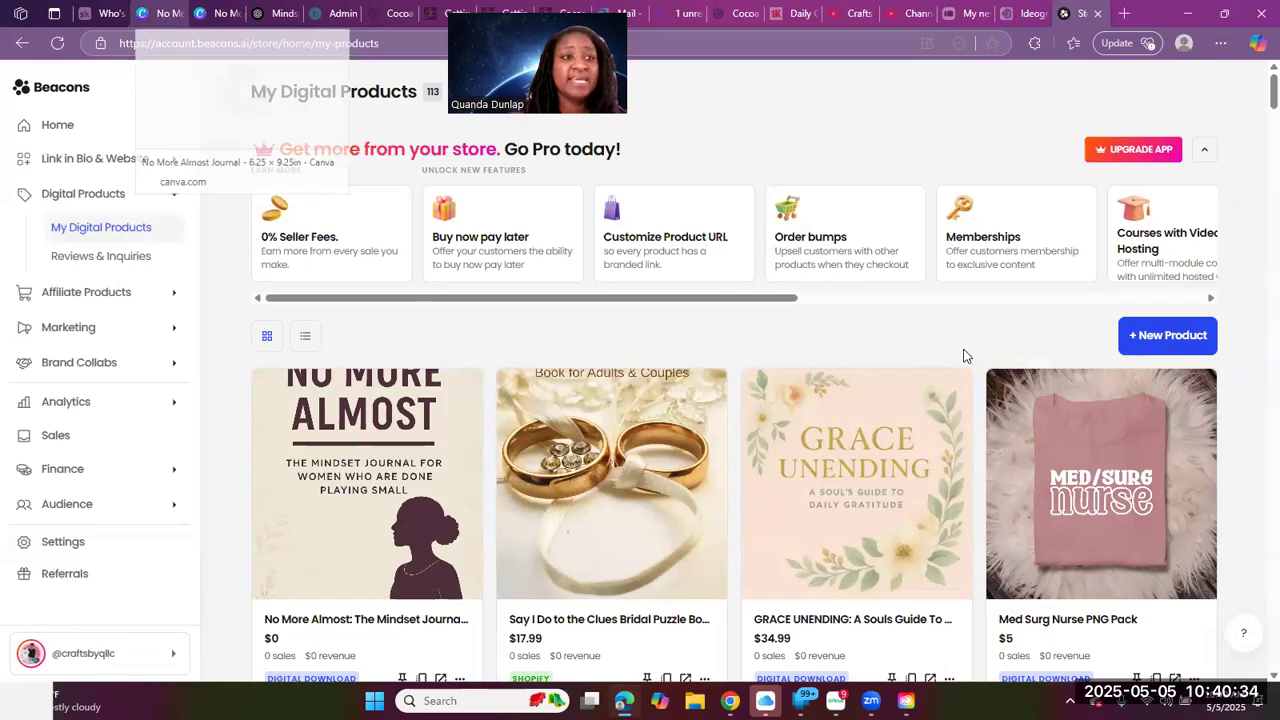
key(ctrl+3)
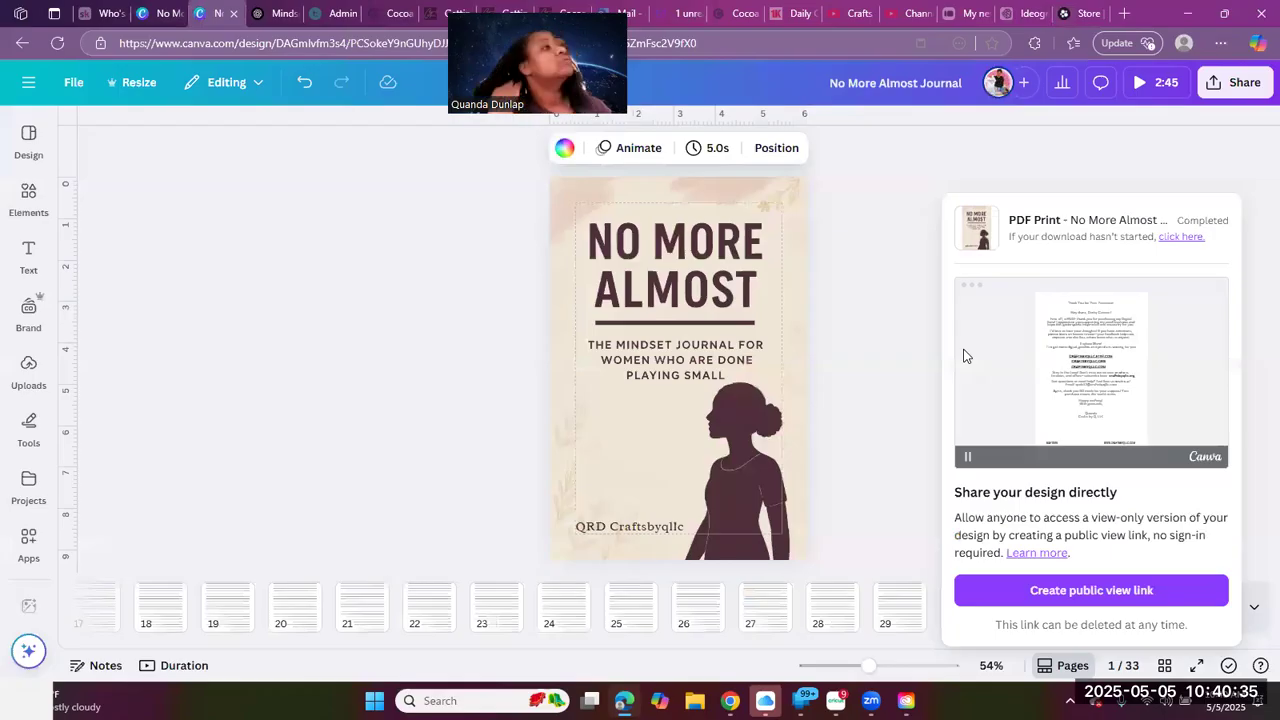